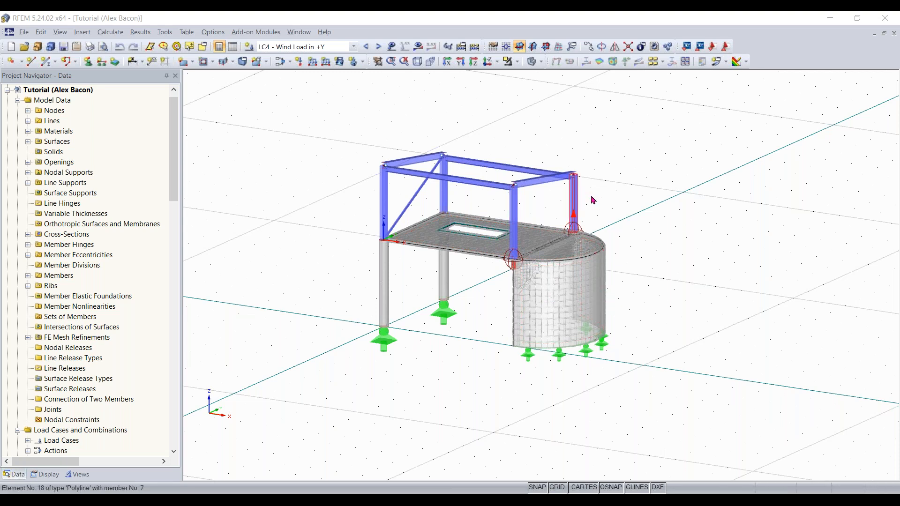
- Show the data tables below the model and display the 1.3 Materials table
{"action": "middle_click_drag", "start_coordinate": [637, 245], "coordinate": [649, 240], "text": "ctrl"}
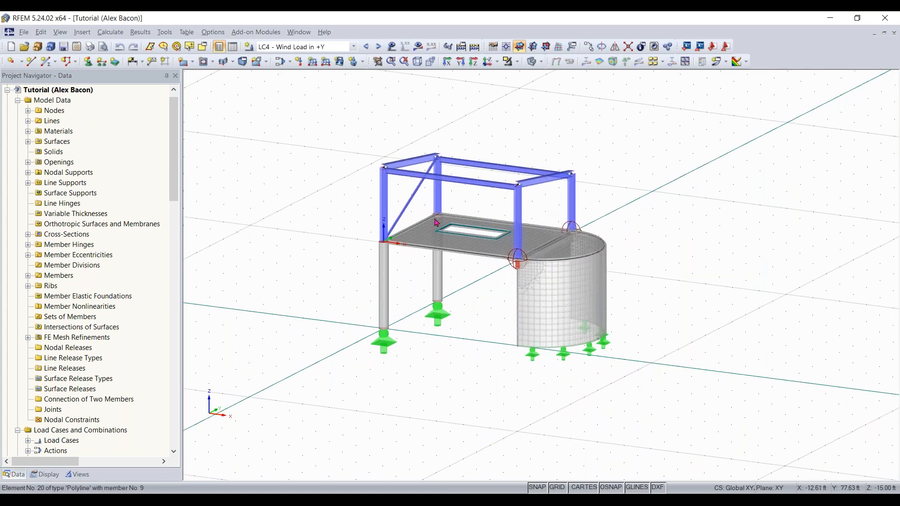
{"action": "left_click", "coordinate": [233, 46]}
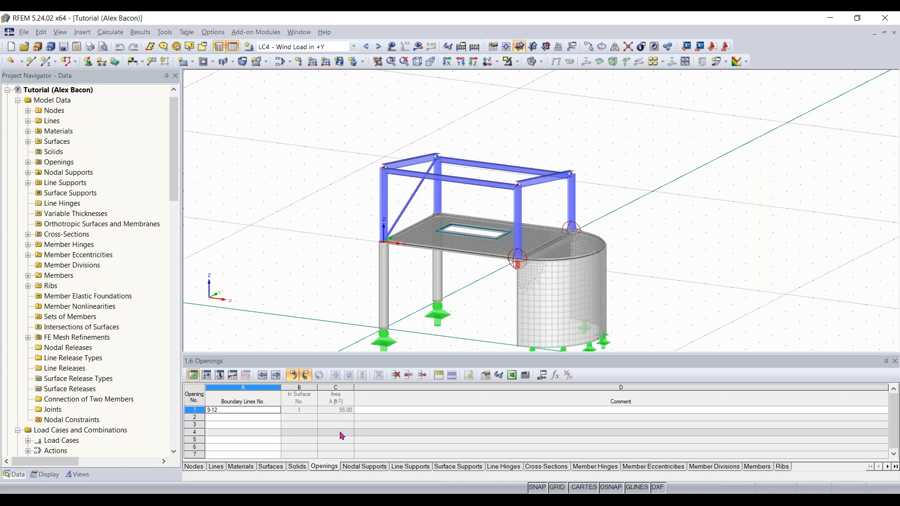
{"action": "left_click", "coordinate": [195, 467]}
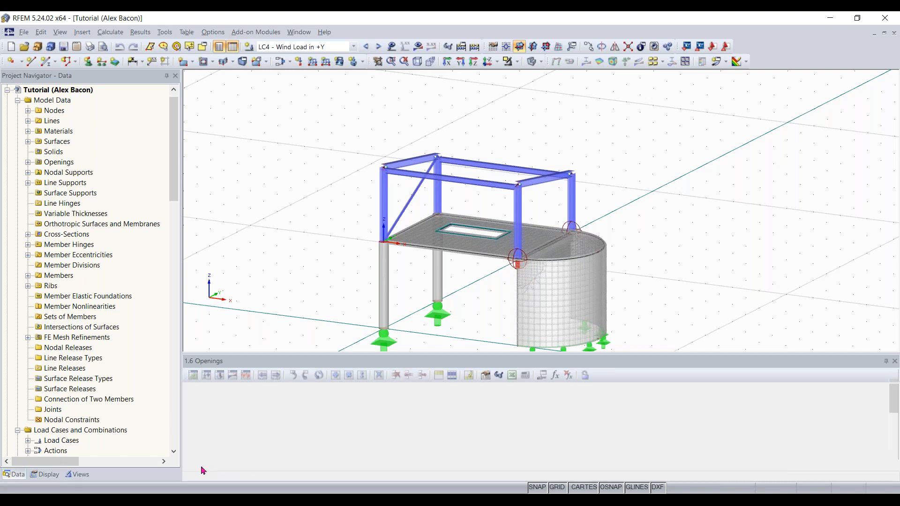
{"action": "left_click", "coordinate": [244, 467]}
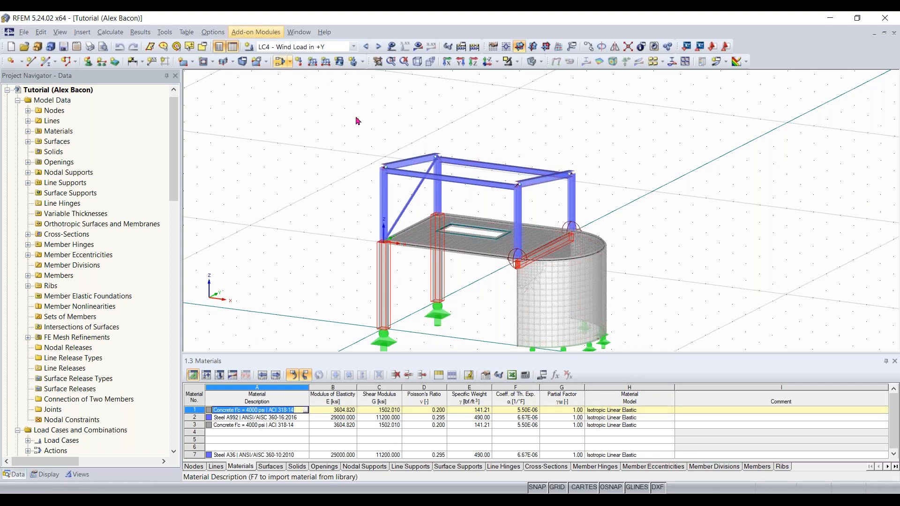
{"action": "scroll", "coordinate": [502, 194], "scroll_direction": "down", "scroll_amount": 1}
{"action": "middle_click_drag", "start_coordinate": [502, 194], "coordinate": [496, 129]}
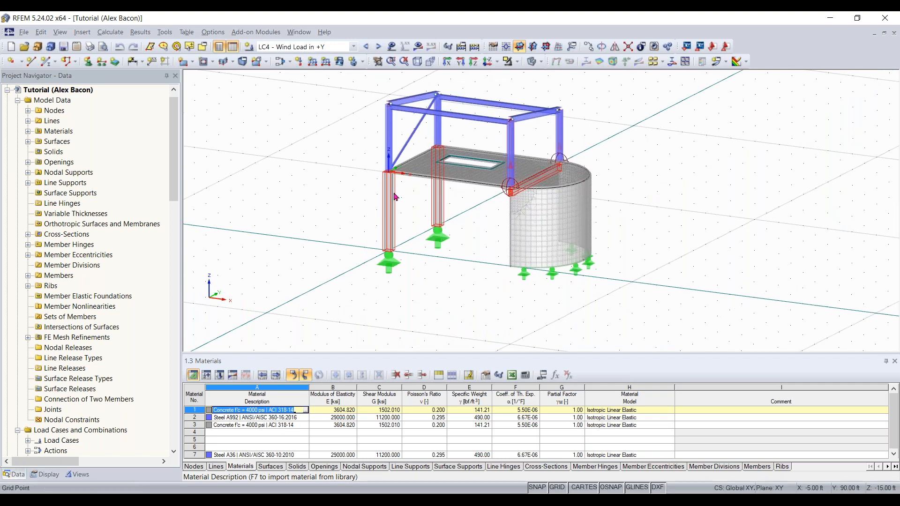
- Review the Standard - White configuration and the available settings in the Configuration Manager, and close it
{"action": "left_click", "coordinate": [213, 31]}
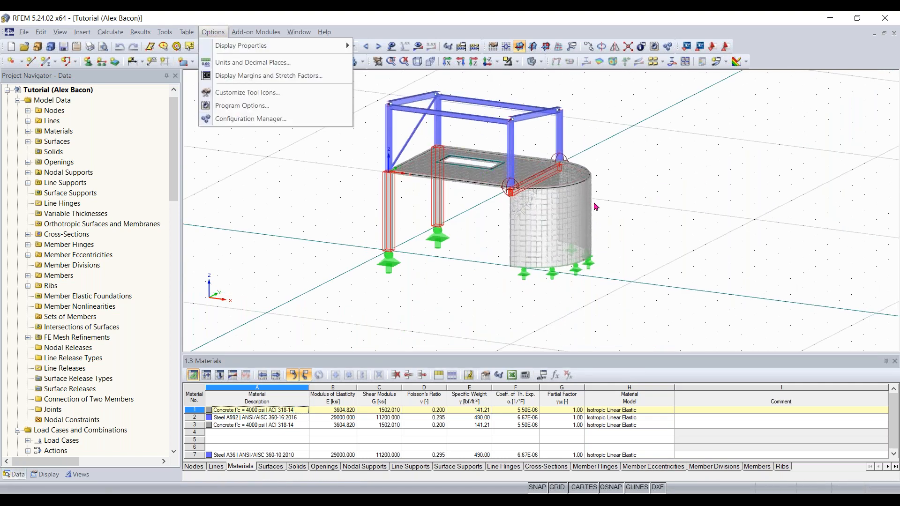
{"action": "left_click", "coordinate": [251, 120]}
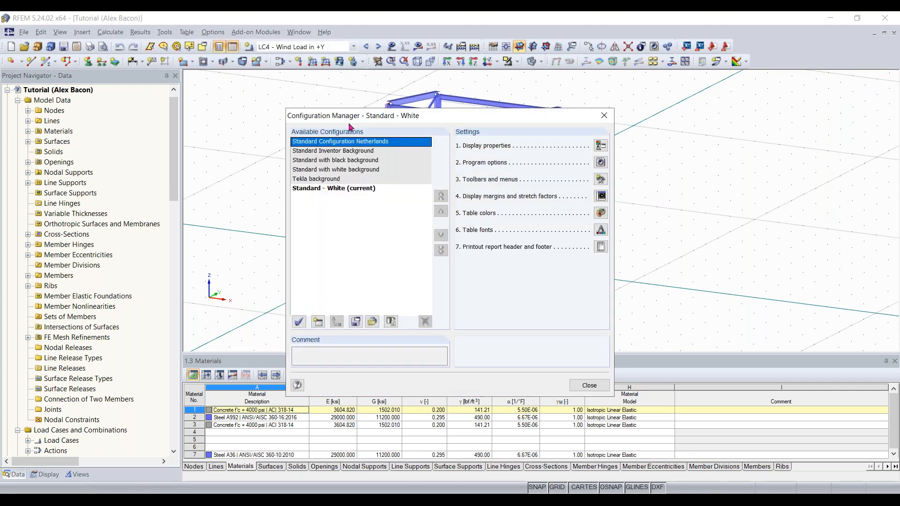
{"action": "left_click", "coordinate": [347, 189]}
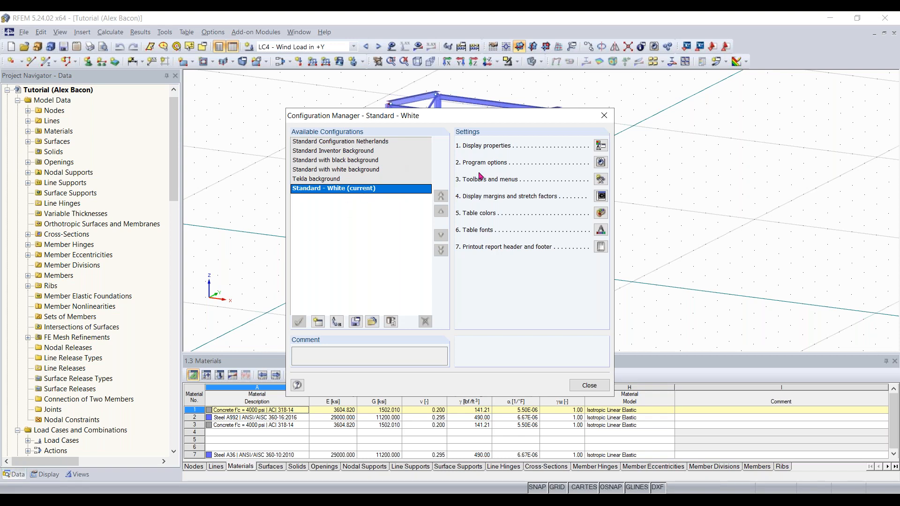
{"action": "left_click", "coordinate": [591, 385]}
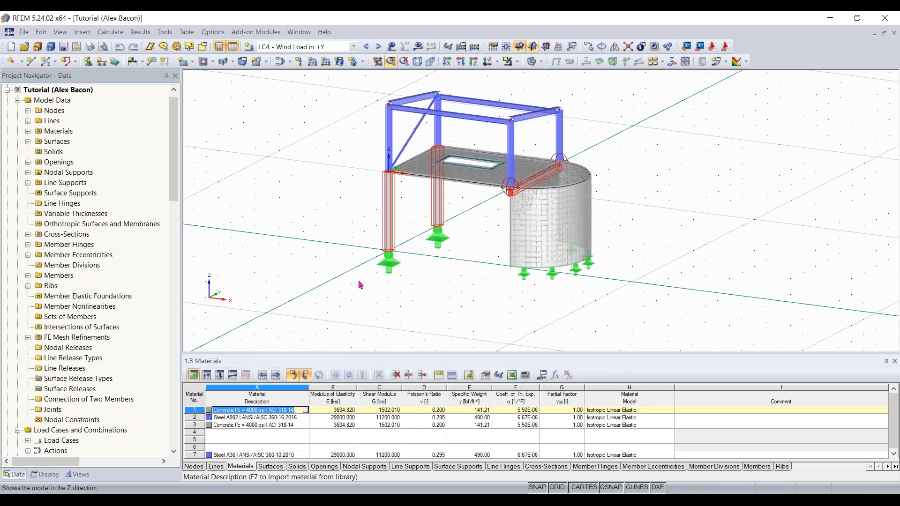
{"action": "middle_click_drag", "start_coordinate": [502, 207], "coordinate": [523, 222]}
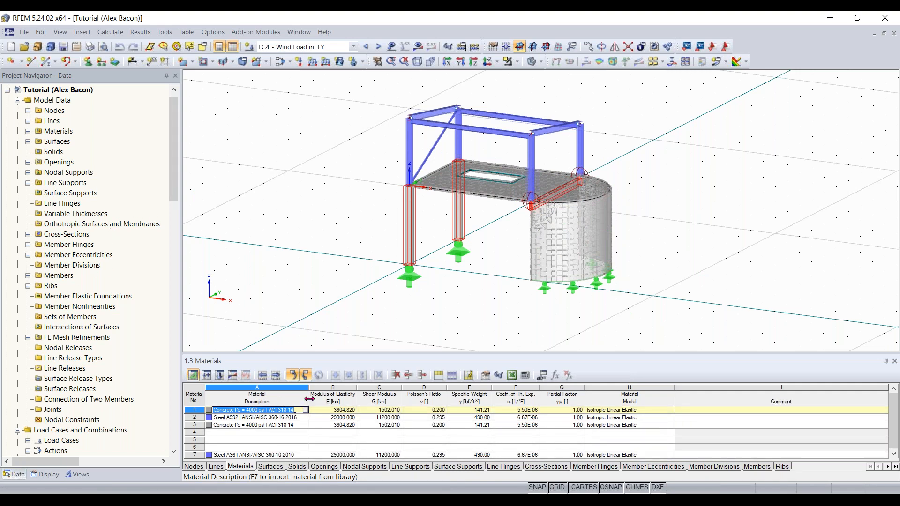
{"action": "left_click", "coordinate": [502, 282]}
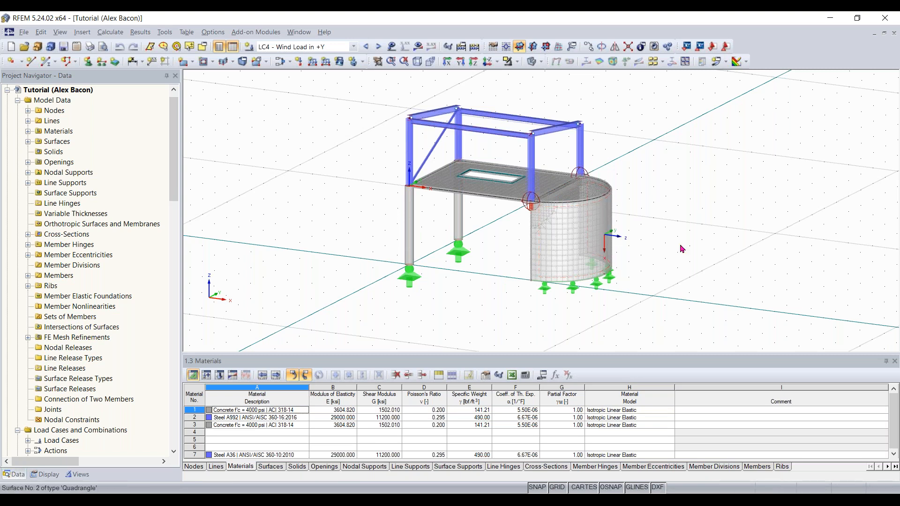
{"action": "middle_click_drag", "start_coordinate": [657, 253], "coordinate": [603, 199], "text": "ctrl"}
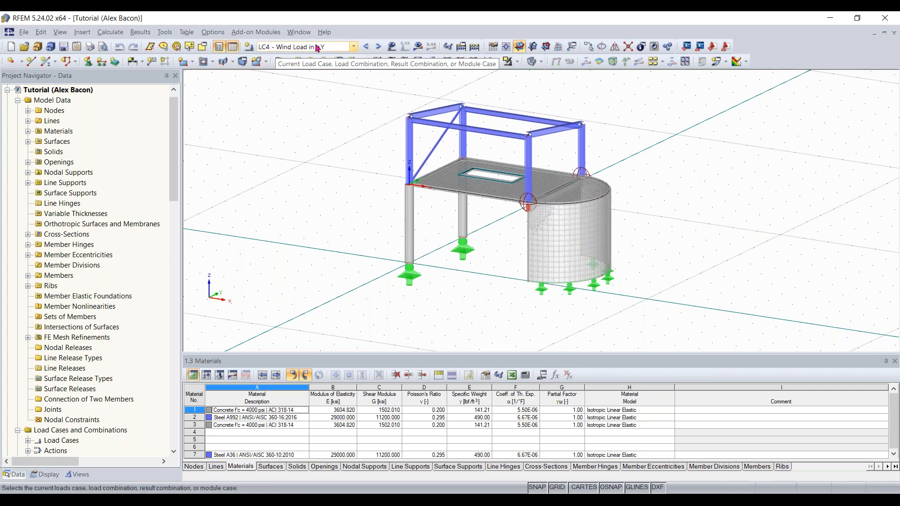
- Reset the toolbars to their default arrangement
{"action": "right_click", "coordinate": [768, 57]}
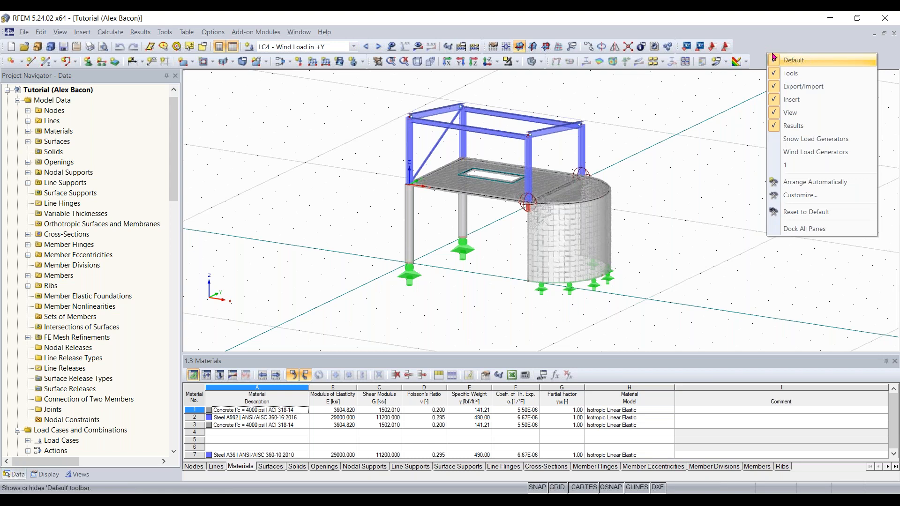
{"action": "left_click", "coordinate": [817, 213]}
{"action": "left_click", "coordinate": [434, 275]}
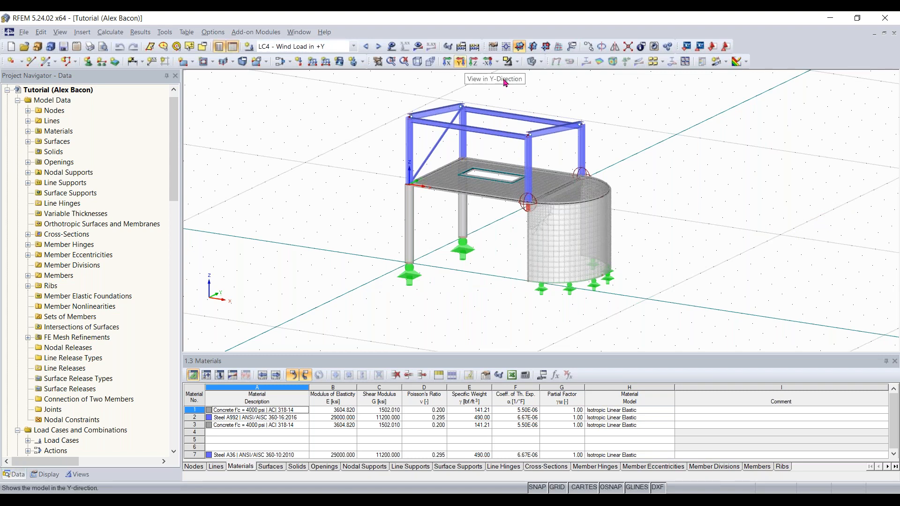
{"action": "left_click", "coordinate": [82, 34]}
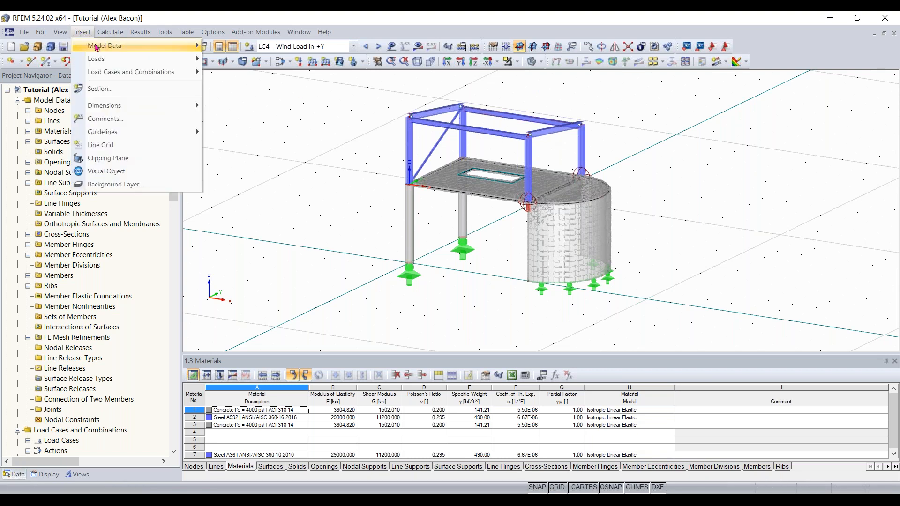
{"action": "mouse_move", "coordinate": [96, 47]}
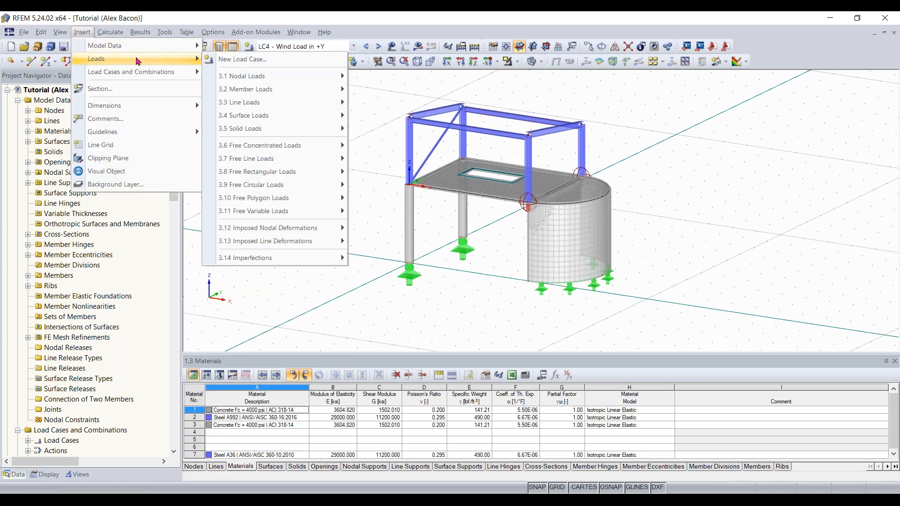
{"action": "mouse_move", "coordinate": [150, 72]}
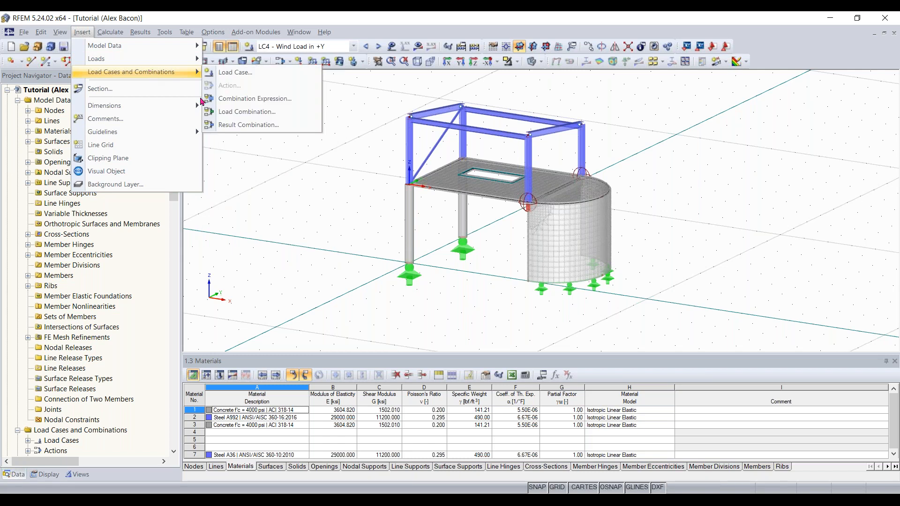
{"action": "left_click", "coordinate": [322, 55]}
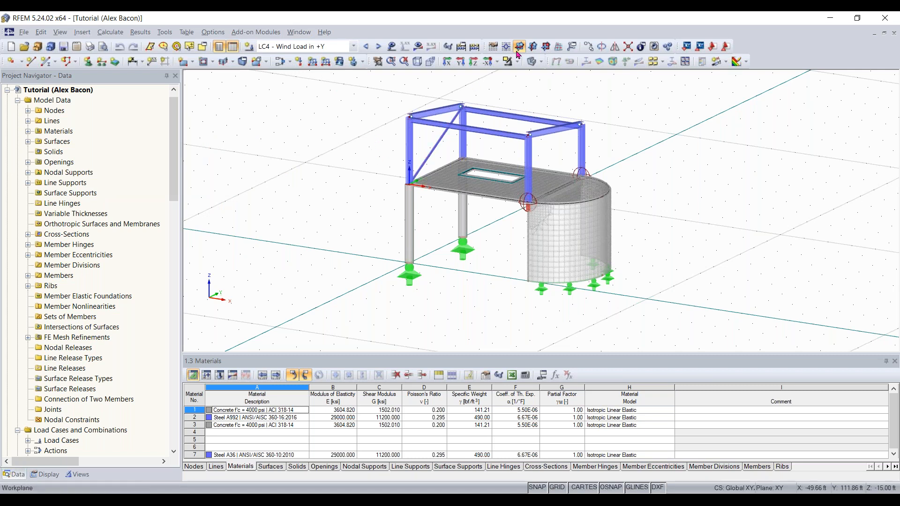
- View the model along the X, Y, Z and reverse X directions, ending with the X-direction view
{"action": "left_click", "coordinate": [448, 64]}
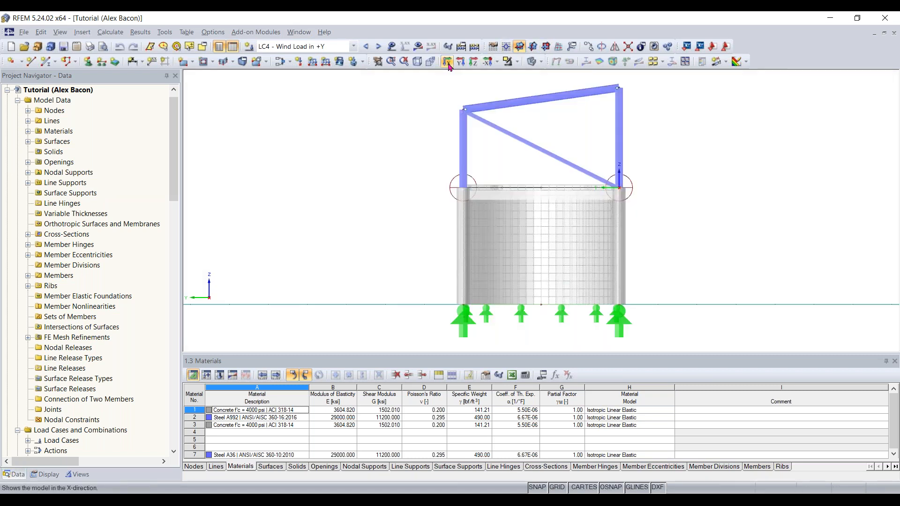
{"action": "left_click", "coordinate": [461, 64]}
{"action": "left_click", "coordinate": [474, 64]}
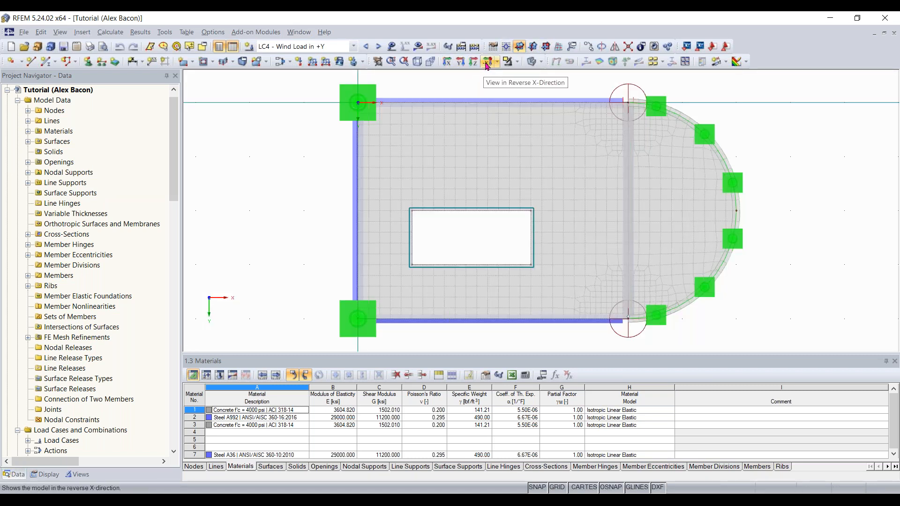
{"action": "left_click", "coordinate": [488, 63]}
{"action": "left_click", "coordinate": [474, 64]}
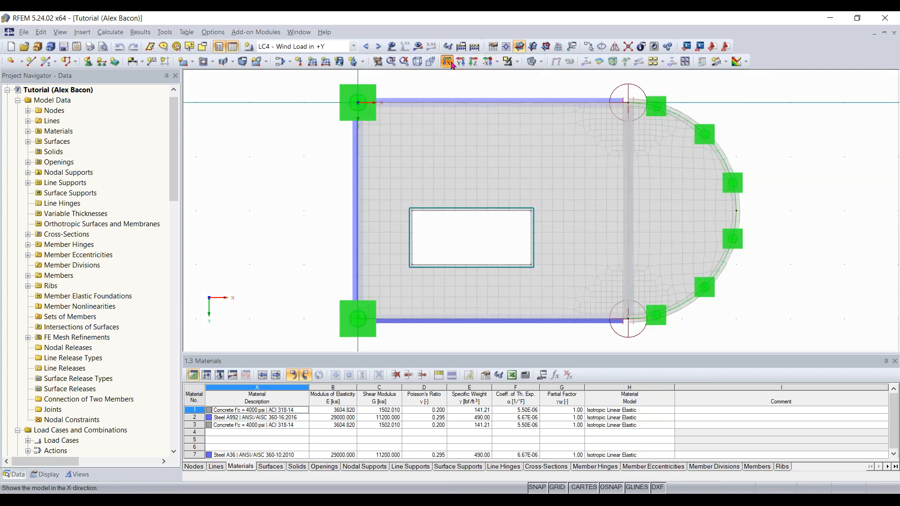
{"action": "left_click", "coordinate": [451, 63]}
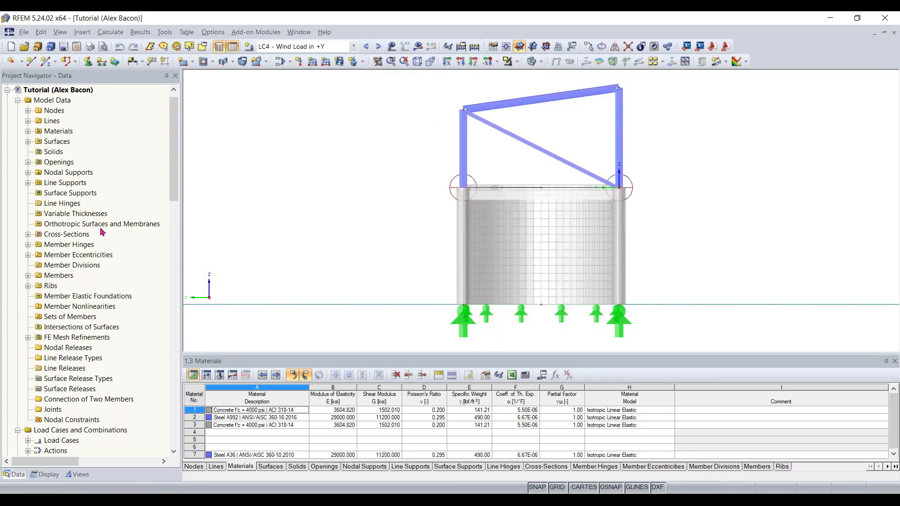
- Look through the project data tree down to the add-on modules and return to its beginning
{"action": "scroll", "coordinate": [102, 232], "scroll_direction": "down", "scroll_amount": 1}
{"action": "scroll", "coordinate": [124, 211], "scroll_direction": "down", "scroll_amount": 10}
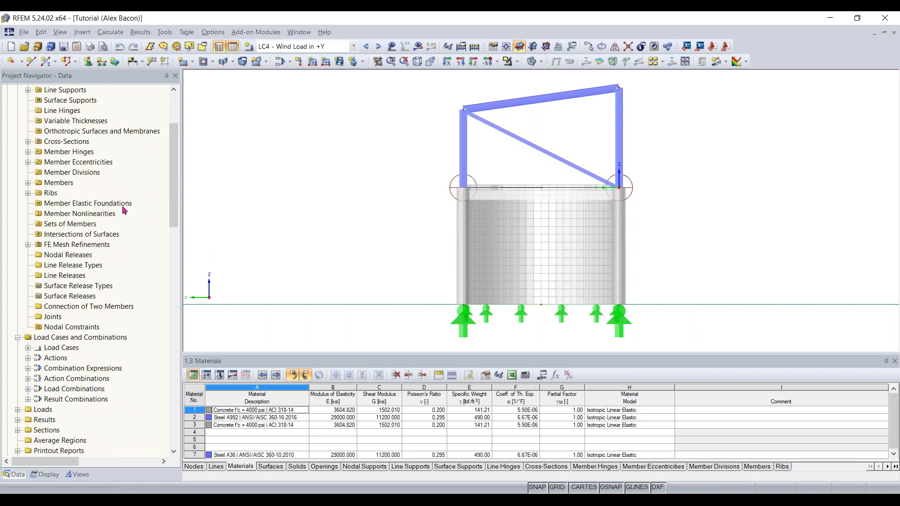
{"action": "scroll", "coordinate": [125, 211], "scroll_direction": "down", "scroll_amount": 4}
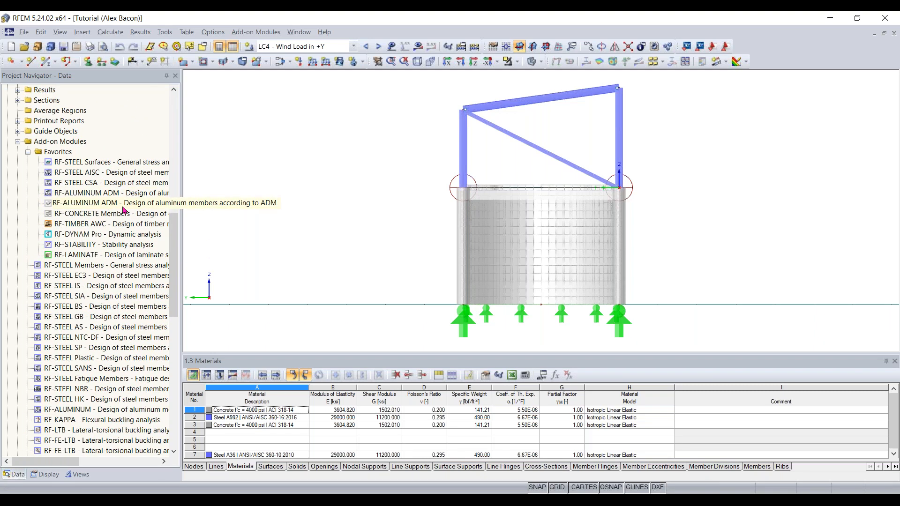
{"action": "scroll", "coordinate": [119, 253], "scroll_direction": "down", "scroll_amount": 3}
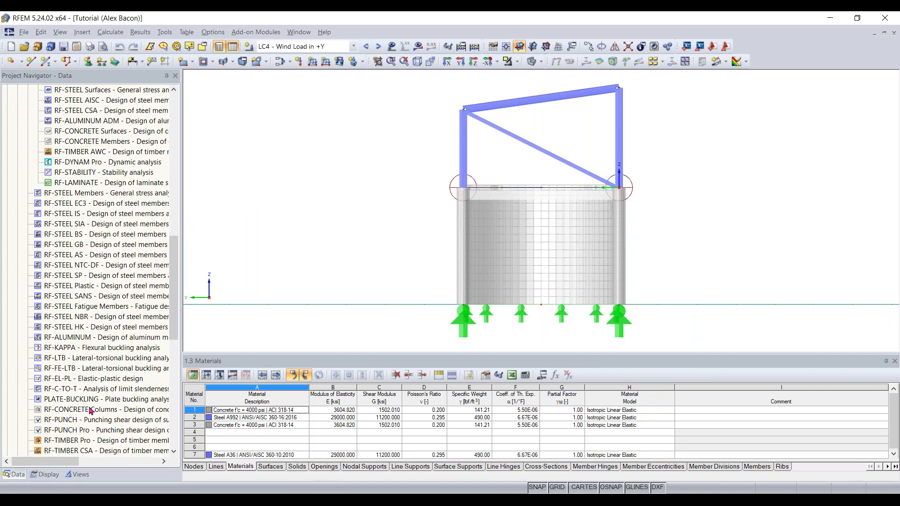
{"action": "scroll", "coordinate": [96, 316], "scroll_direction": "up", "scroll_amount": 3}
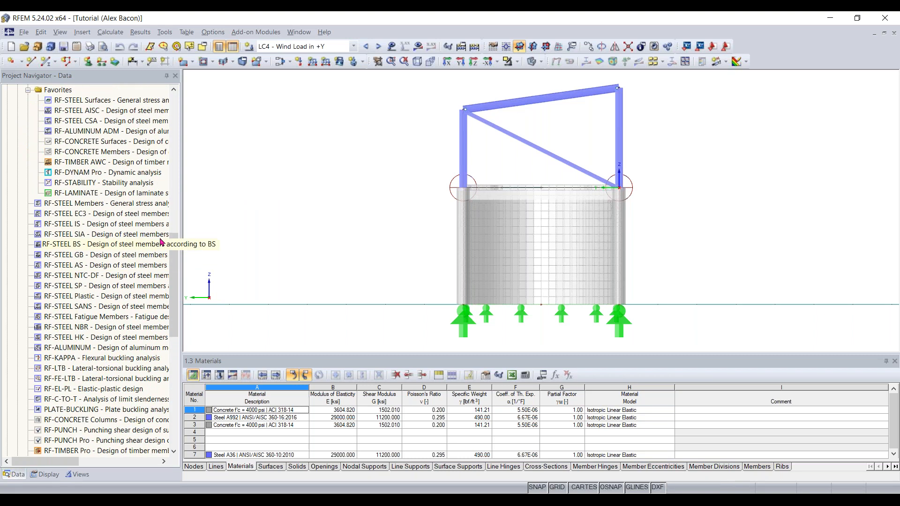
{"action": "left_click_drag", "start_coordinate": [177, 239], "coordinate": [177, 111]}
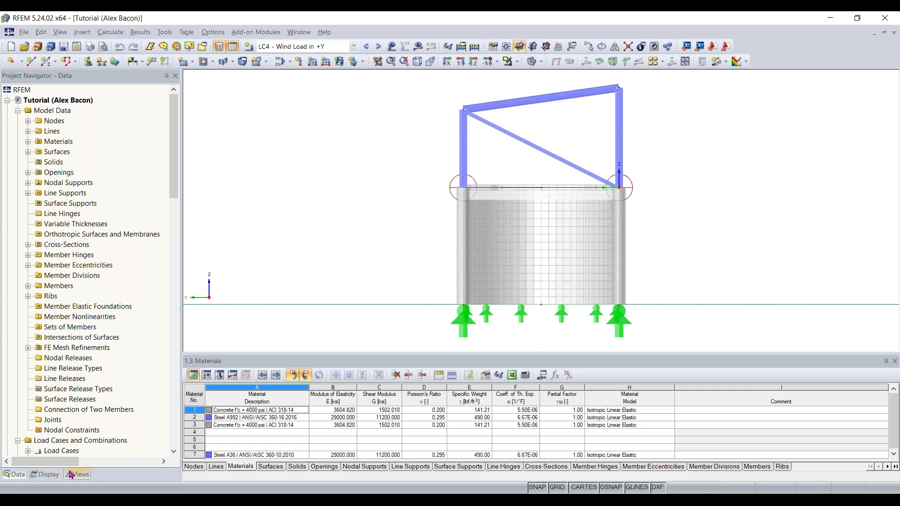
- Open the display settings tree and collapse its Loads, Results and Model groups
{"action": "left_click", "coordinate": [43, 476]}
{"action": "scroll", "coordinate": [162, 197], "scroll_direction": "up", "scroll_amount": 2}
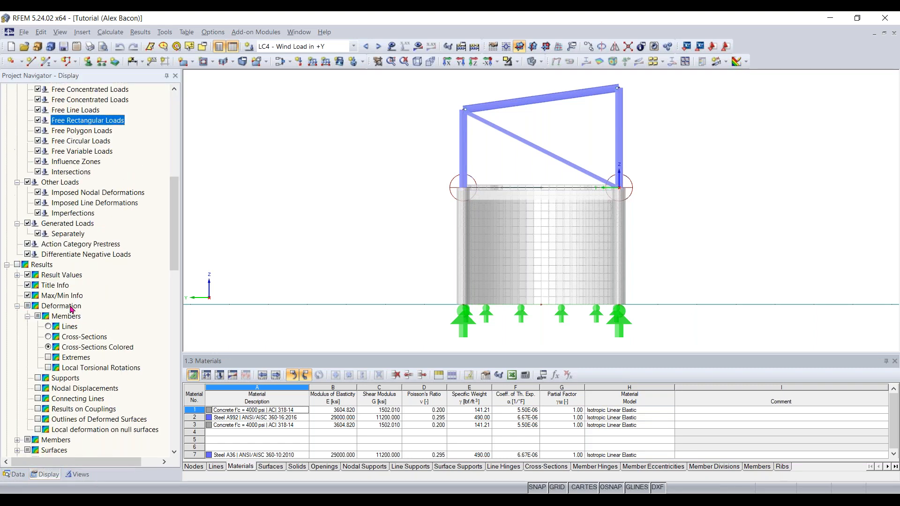
{"action": "left_click_drag", "start_coordinate": [174, 187], "coordinate": [172, 102]}
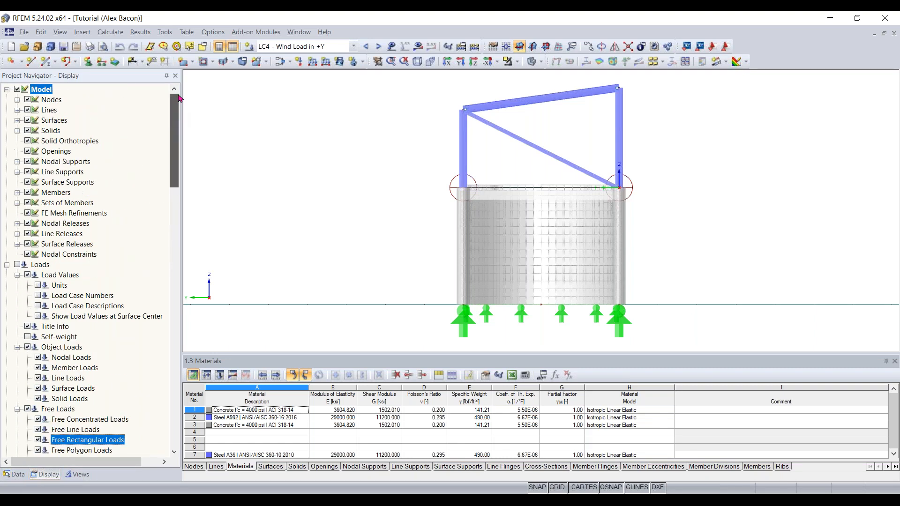
{"action": "left_click", "coordinate": [7, 266]}
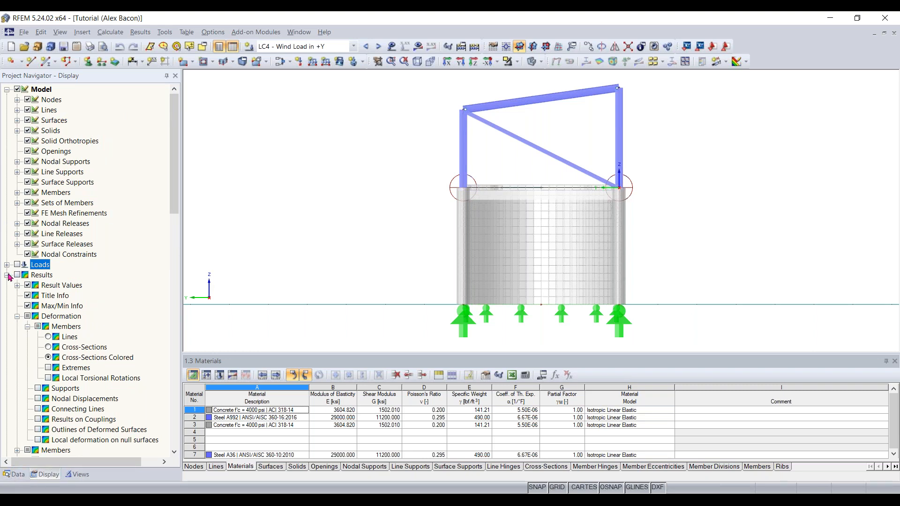
{"action": "left_click", "coordinate": [7, 276]}
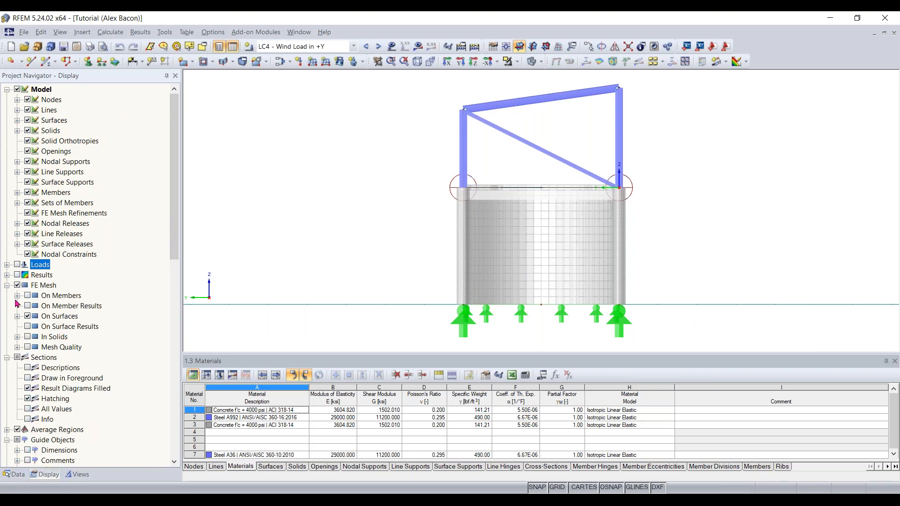
{"action": "left_click", "coordinate": [7, 89]}
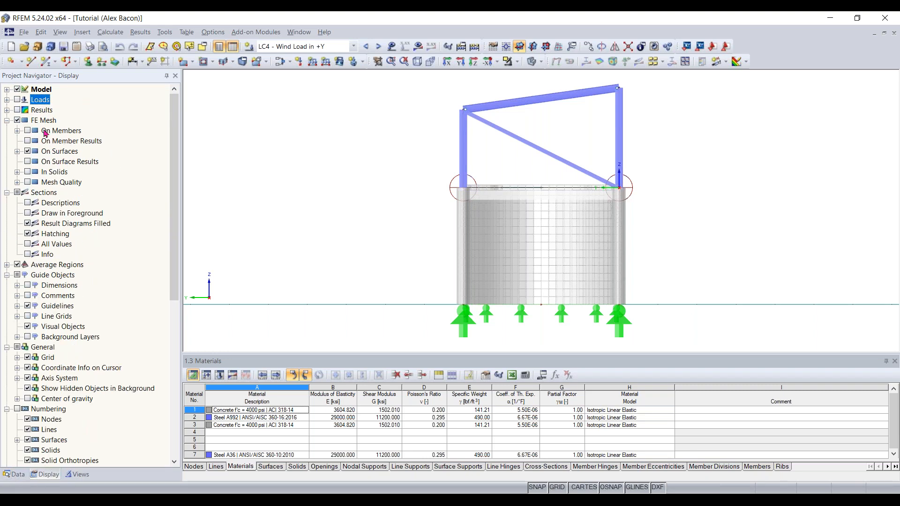
- Expand the Model display group, hide the surfaces and show them again
{"action": "left_click", "coordinate": [7, 193]}
{"action": "left_click", "coordinate": [7, 193]}
{"action": "left_click", "coordinate": [7, 89]}
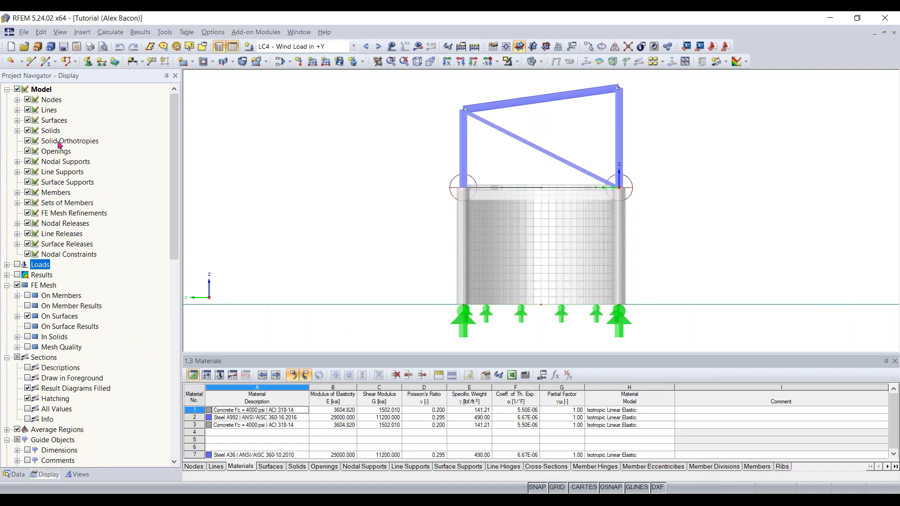
{"action": "left_click", "coordinate": [27, 120]}
{"action": "left_click", "coordinate": [27, 120]}
{"action": "scroll", "coordinate": [104, 216], "scroll_direction": "down", "scroll_amount": 1}
{"action": "scroll", "coordinate": [100, 241], "scroll_direction": "up", "scroll_amount": 1}
- Open the Views navigator, activate visibilities with only the generated Members by Material group shown, and expand that group
{"action": "left_click", "coordinate": [77, 475]}
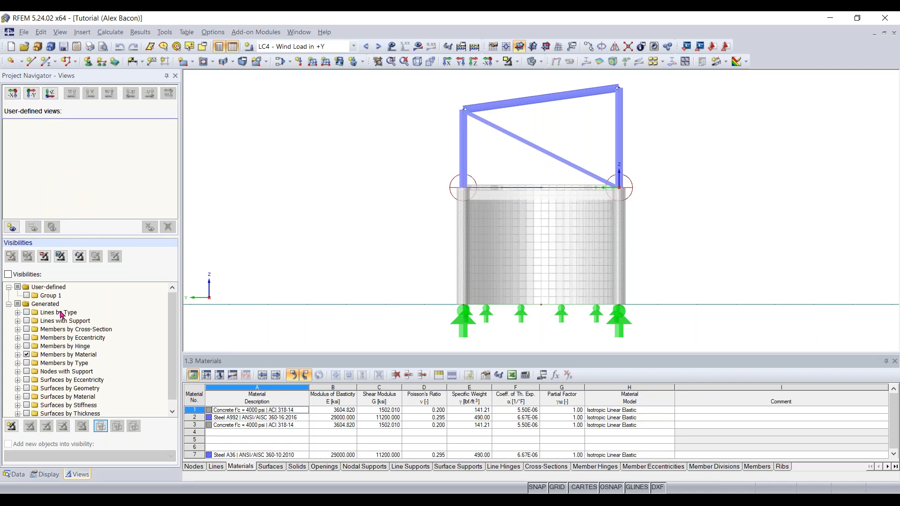
{"action": "right_click_drag", "start_coordinate": [401, 244], "coordinate": [500, 278]}
{"action": "middle_click_drag", "start_coordinate": [479, 258], "coordinate": [441, 258]}
{"action": "scroll", "coordinate": [411, 227], "scroll_direction": "down", "scroll_amount": 1}
{"action": "scroll", "coordinate": [108, 295], "scroll_direction": "down", "scroll_amount": 1}
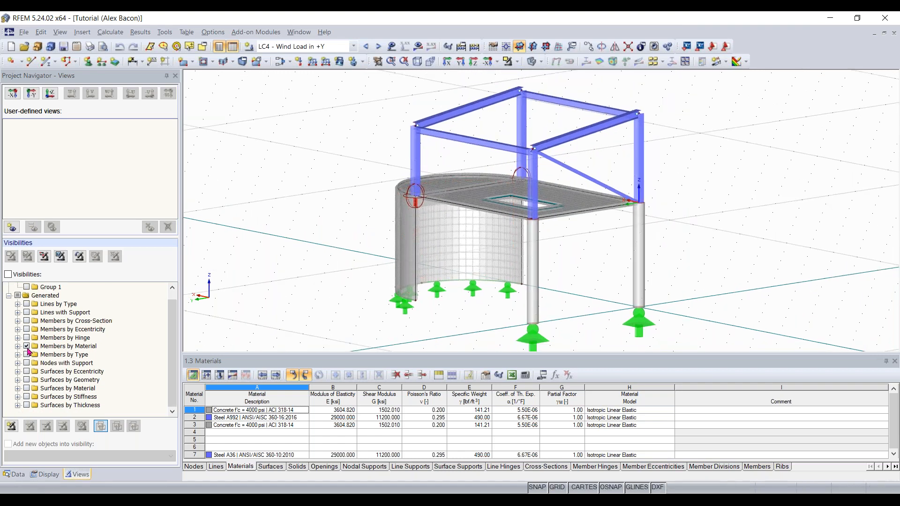
{"action": "left_click", "coordinate": [27, 346]}
{"action": "left_click", "coordinate": [8, 274]}
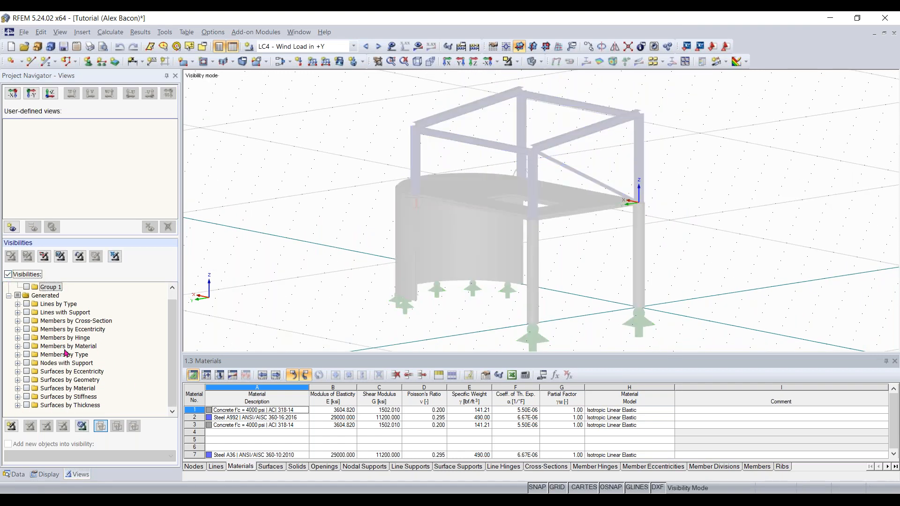
{"action": "left_click", "coordinate": [27, 347]}
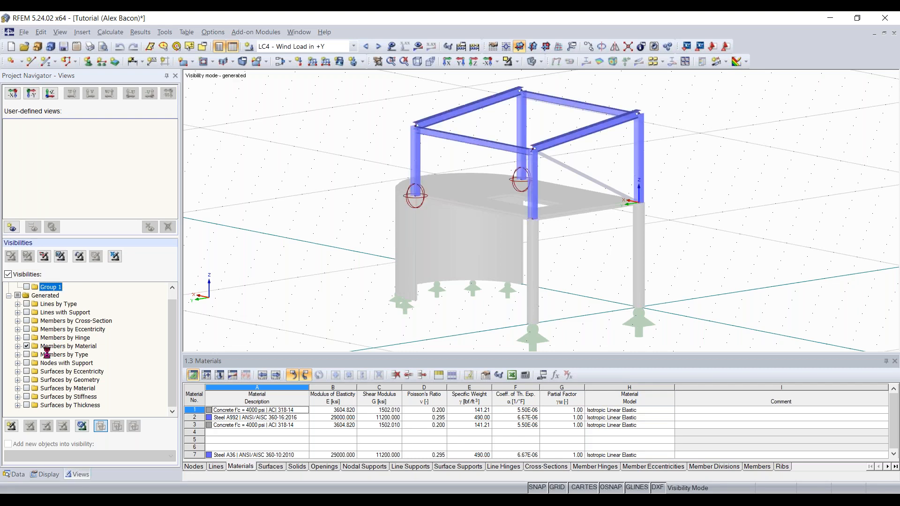
{"action": "left_click", "coordinate": [17, 346]}
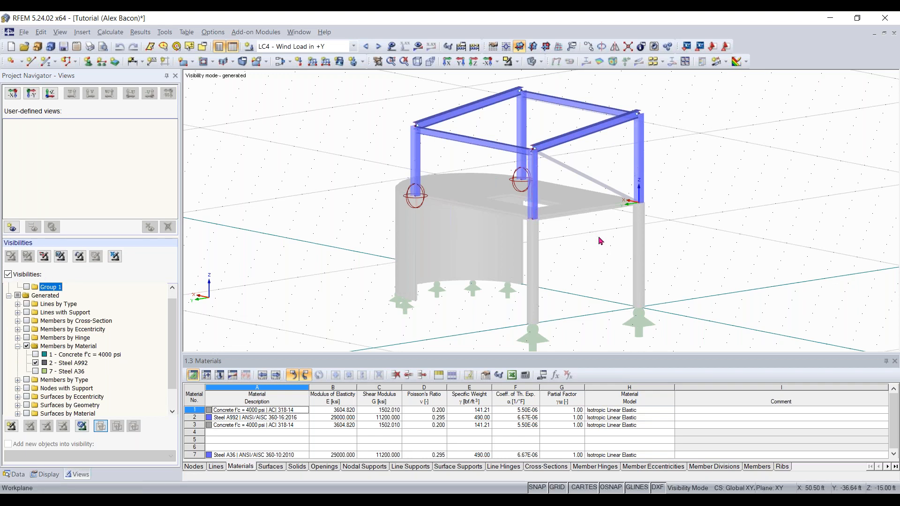
{"action": "middle_click_drag", "start_coordinate": [613, 271], "coordinate": [589, 247]}
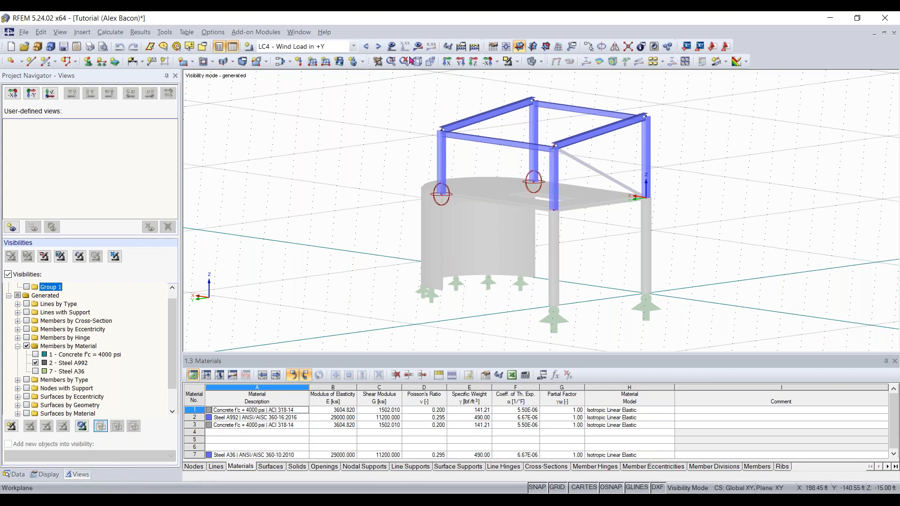
- Switch to load case LC1 - Dead Load and Earth Pressure, show its results on the model and open the Results navigator
{"action": "left_click", "coordinate": [329, 46]}
{"action": "left_click", "coordinate": [334, 57]}
{"action": "left_click", "coordinate": [418, 46]}
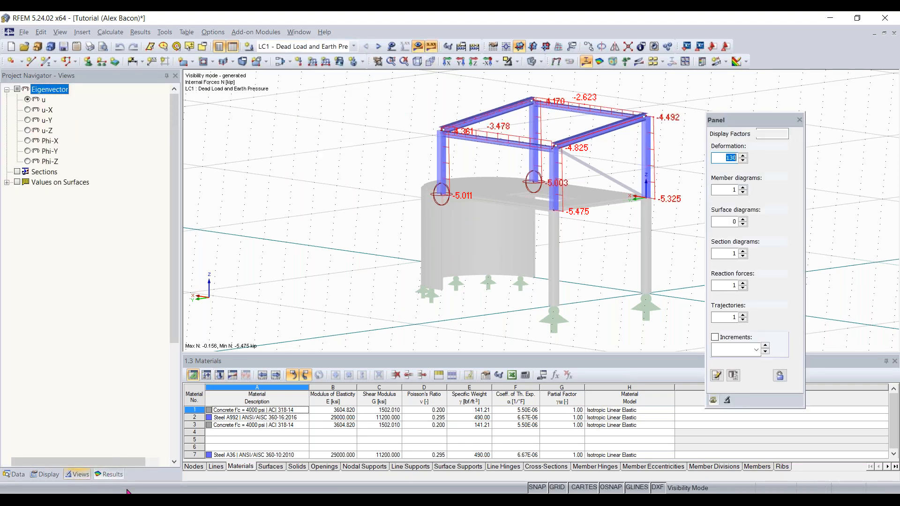
{"action": "left_click", "coordinate": [109, 474]}
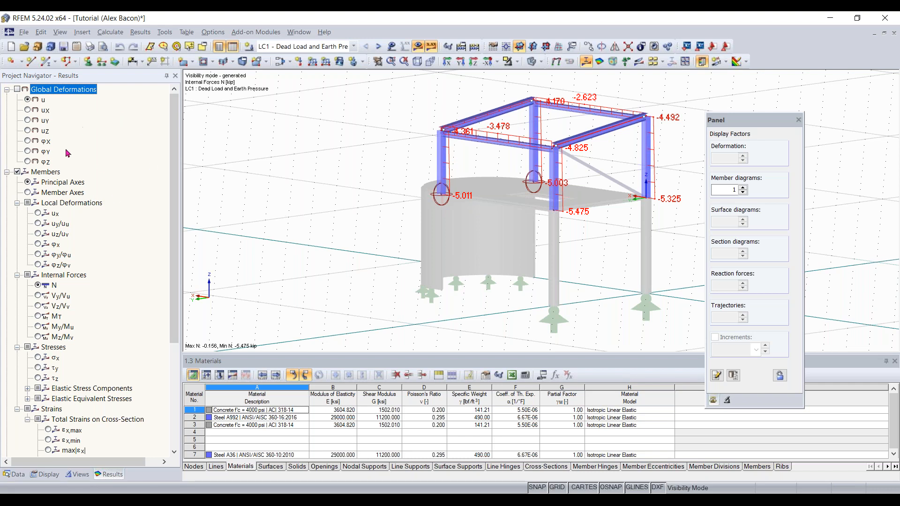
- Look through the results tree from the global deformations and member results down to Values on Surfaces
{"action": "middle_click_drag", "start_coordinate": [466, 238], "coordinate": [444, 254]}
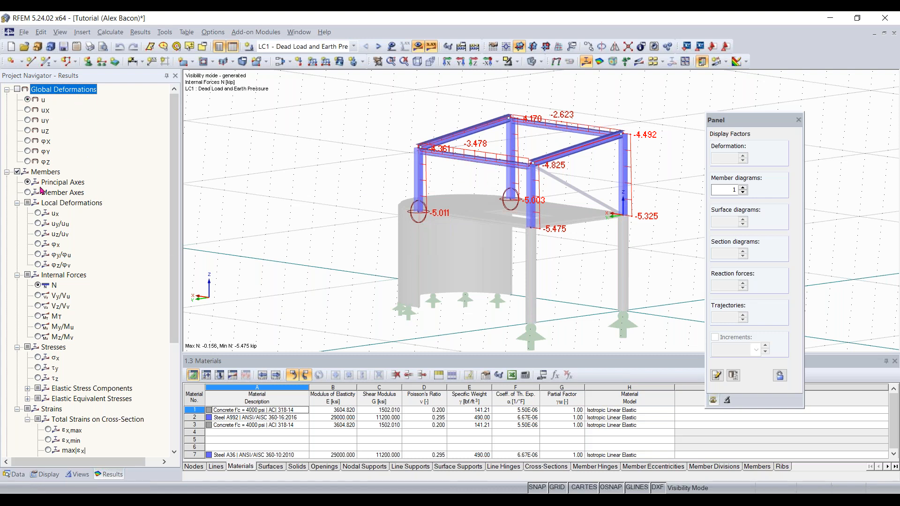
{"action": "scroll", "coordinate": [70, 221], "scroll_direction": "down", "scroll_amount": 4}
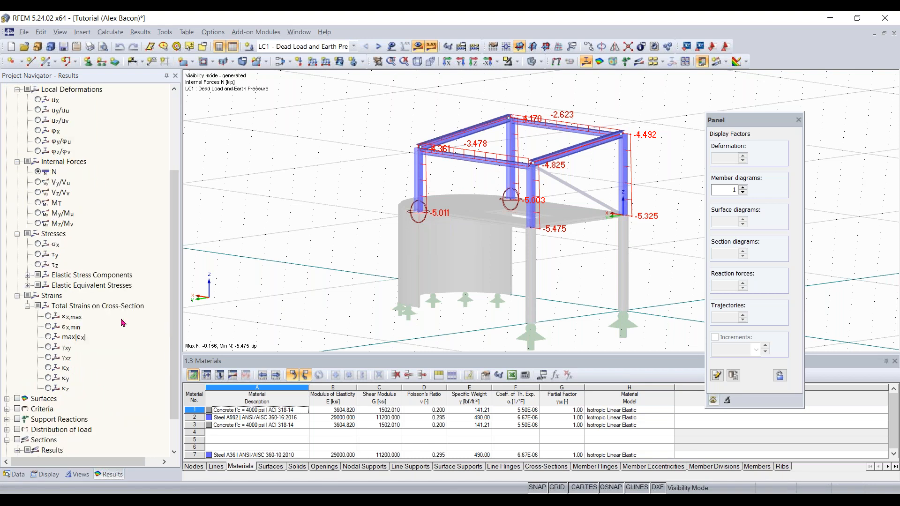
{"action": "scroll", "coordinate": [115, 296], "scroll_direction": "down", "scroll_amount": 1}
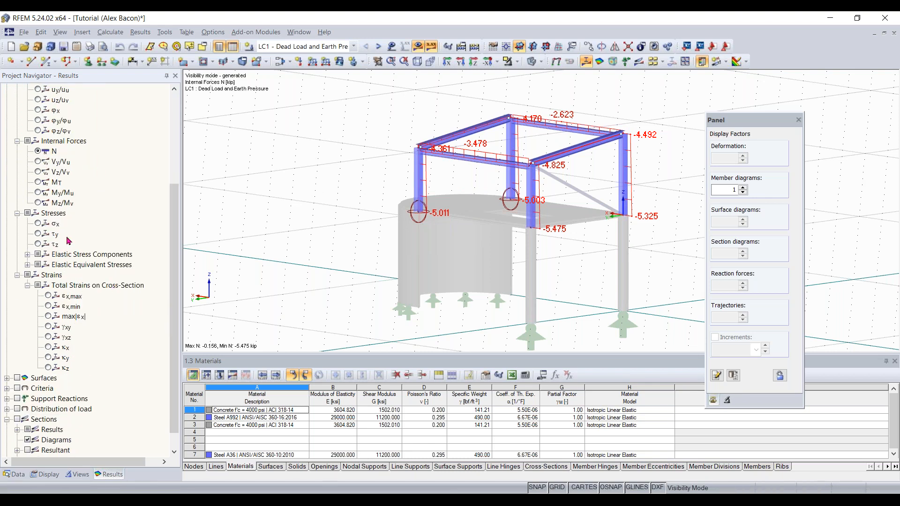
{"action": "scroll", "coordinate": [70, 320], "scroll_direction": "down", "scroll_amount": 1}
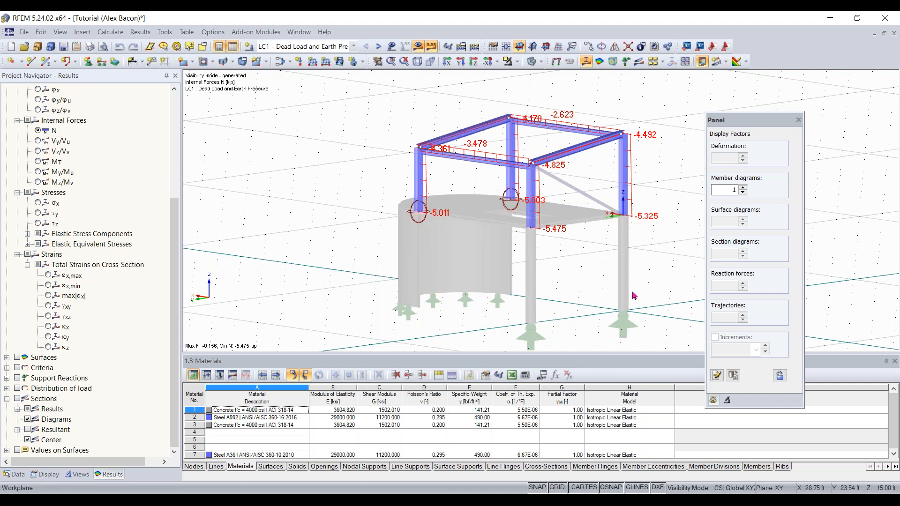
{"action": "scroll", "coordinate": [546, 256], "scroll_direction": "down", "scroll_amount": 1}
{"action": "middle_click_drag", "start_coordinate": [511, 235], "coordinate": [487, 256]}
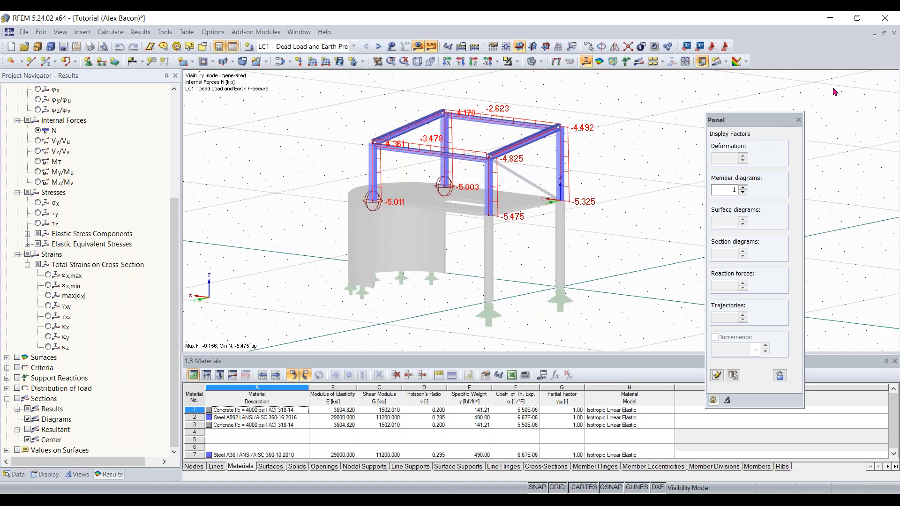
- Move the display factors panel clear of the model and try panning, rotating and zooming the 3D view
{"action": "left_click_drag", "start_coordinate": [757, 126], "coordinate": [835, 92]}
{"action": "middle_click_drag", "start_coordinate": [453, 252], "coordinate": [543, 239]}
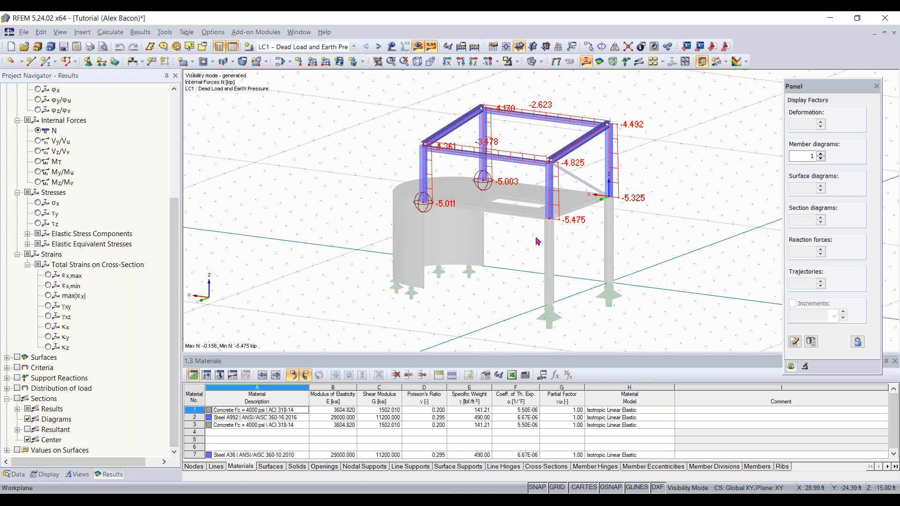
{"action": "left_click", "coordinate": [379, 62]}
{"action": "left_click_drag", "start_coordinate": [469, 203], "coordinate": [377, 204]}
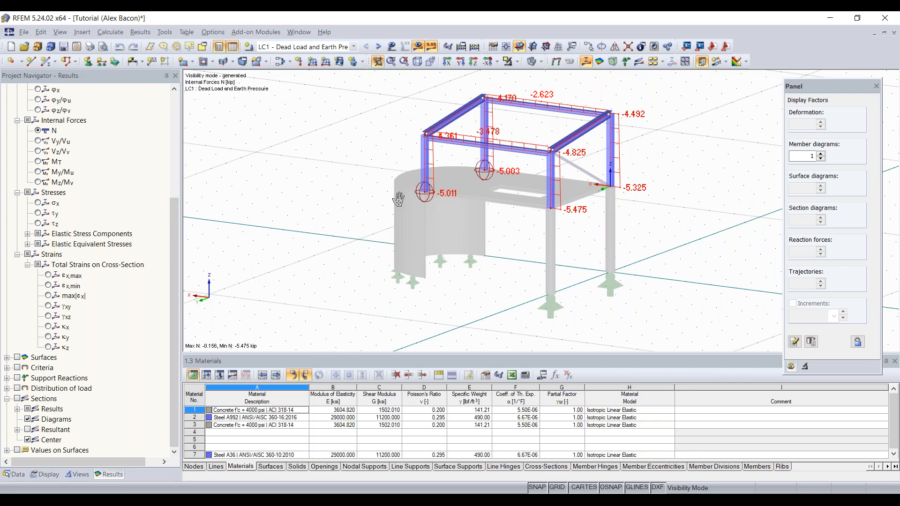
{"action": "left_click_drag", "start_coordinate": [397, 199], "coordinate": [477, 254], "text": "ctrl"}
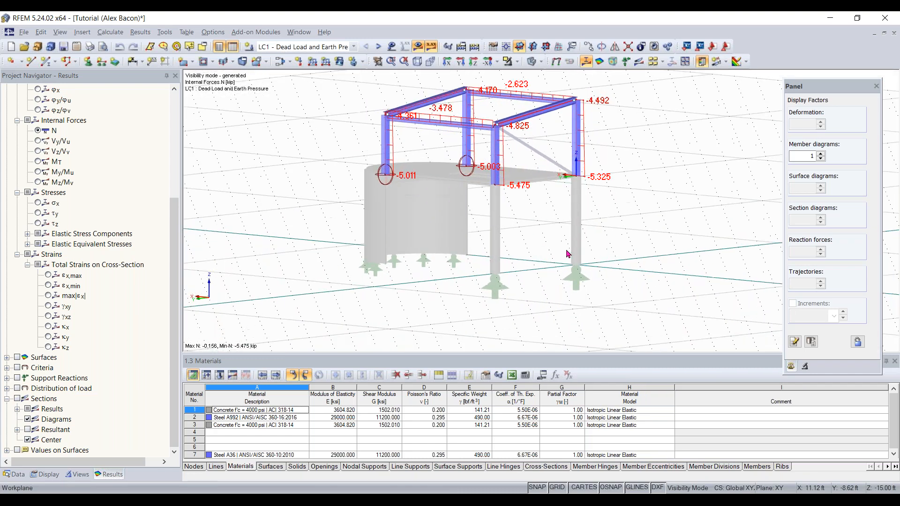
{"action": "scroll", "coordinate": [567, 254], "scroll_direction": "down", "scroll_amount": 1}
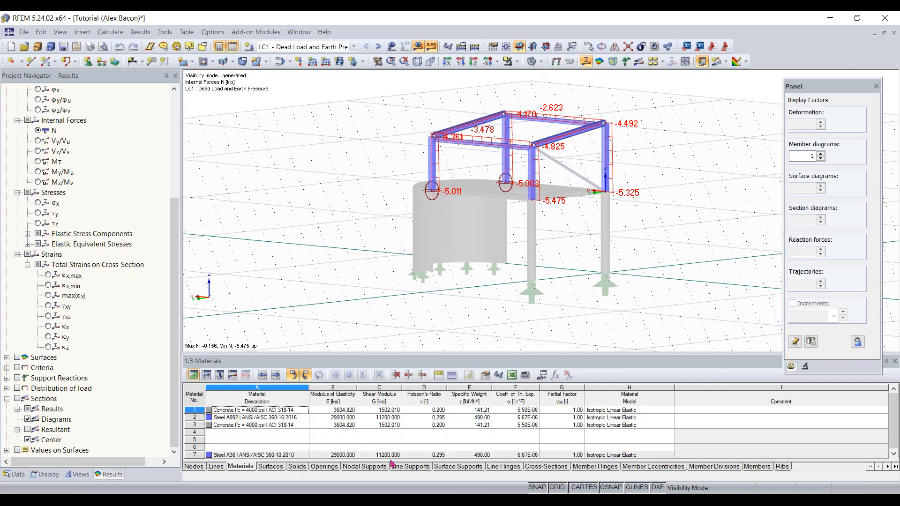
{"action": "middle_click_drag", "start_coordinate": [569, 230], "coordinate": [522, 293], "text": "ctrl"}
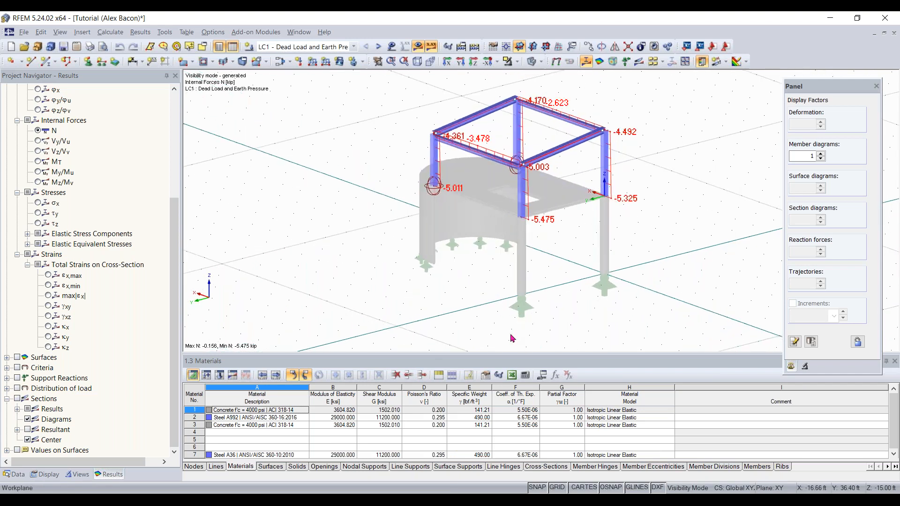
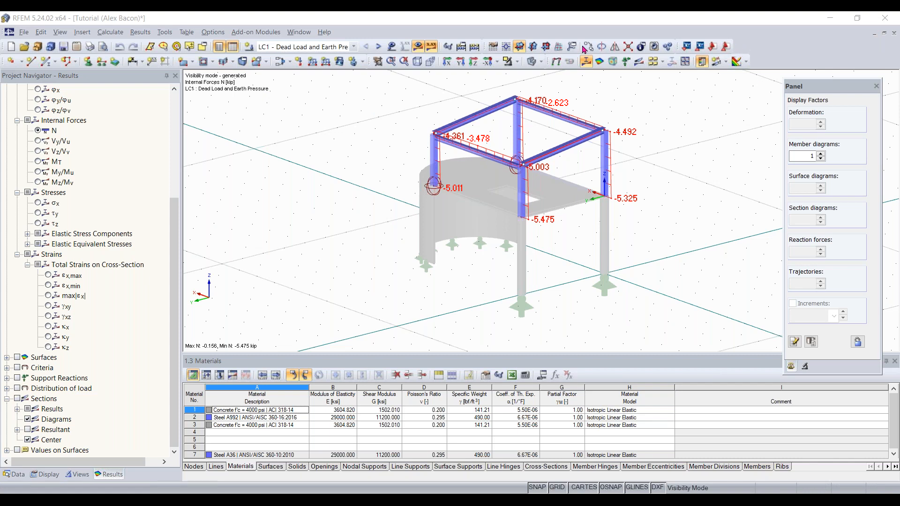
- Start a new model named Continous Plates with the description "Compare plates and beam"
{"action": "left_click", "coordinate": [25, 35]}
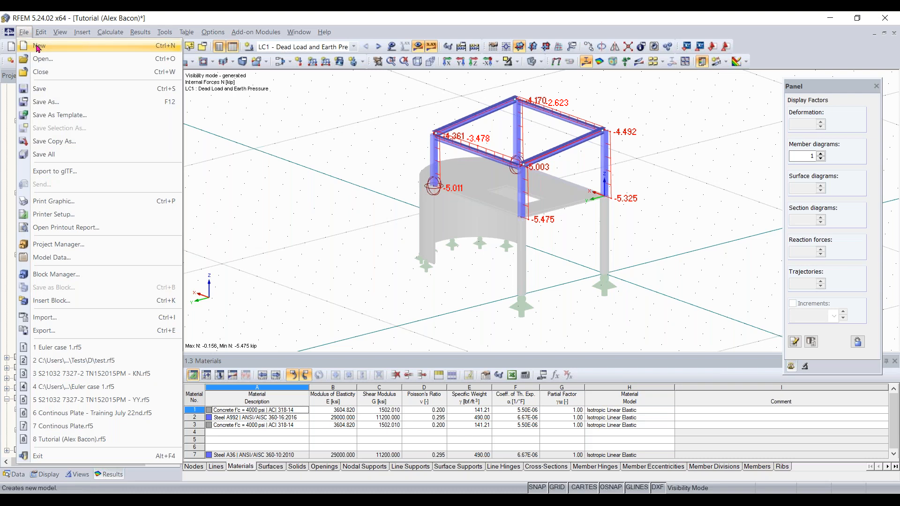
{"action": "left_click", "coordinate": [26, 33]}
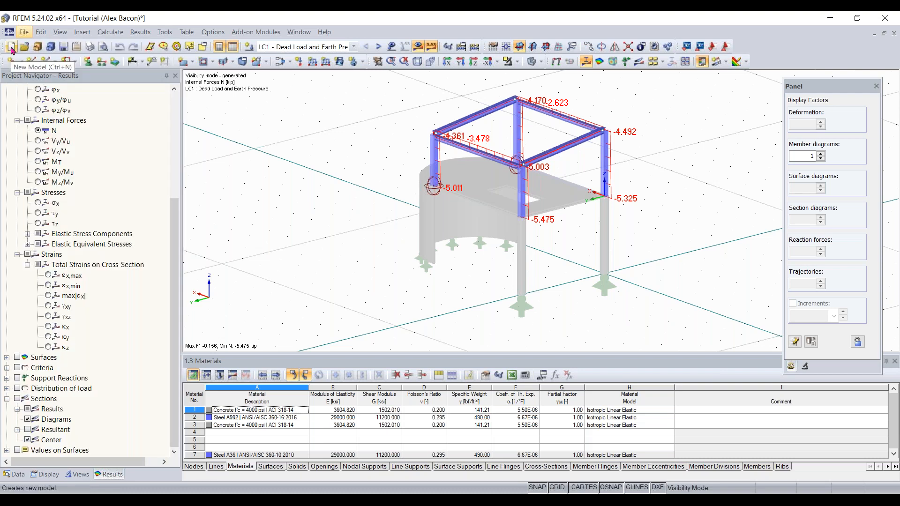
{"action": "left_click", "coordinate": [12, 48]}
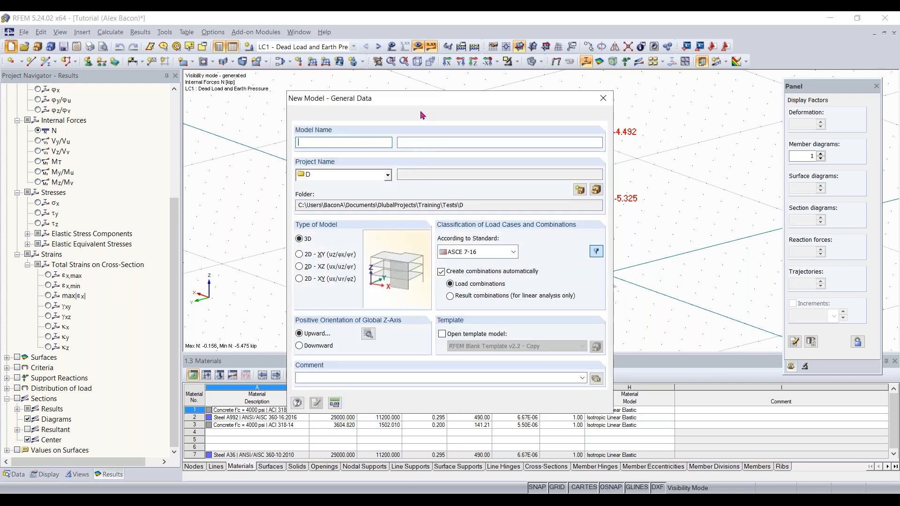
{"action": "mouse_move", "coordinate": [441, 99]}
{"action": "left_mouse_down"}
{"action": "mouse_move", "coordinate": [466, 87]}
{"action": "mouse_move", "coordinate": [441, 84]}
{"action": "mouse_move", "coordinate": [440, 94]}
{"action": "mouse_move", "coordinate": [421, 96]}
{"action": "mouse_move", "coordinate": [435, 92]}
{"action": "left_mouse_up"}
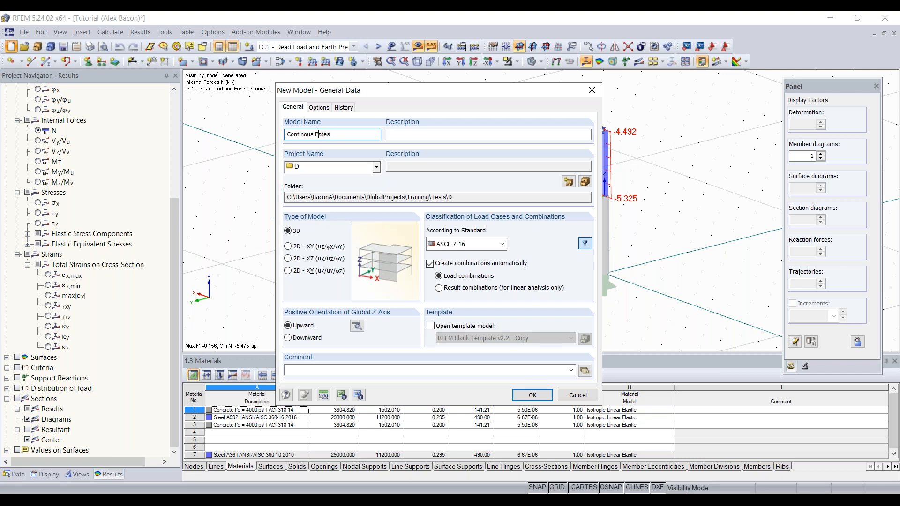
{"action": "left_click", "coordinate": [454, 135]}
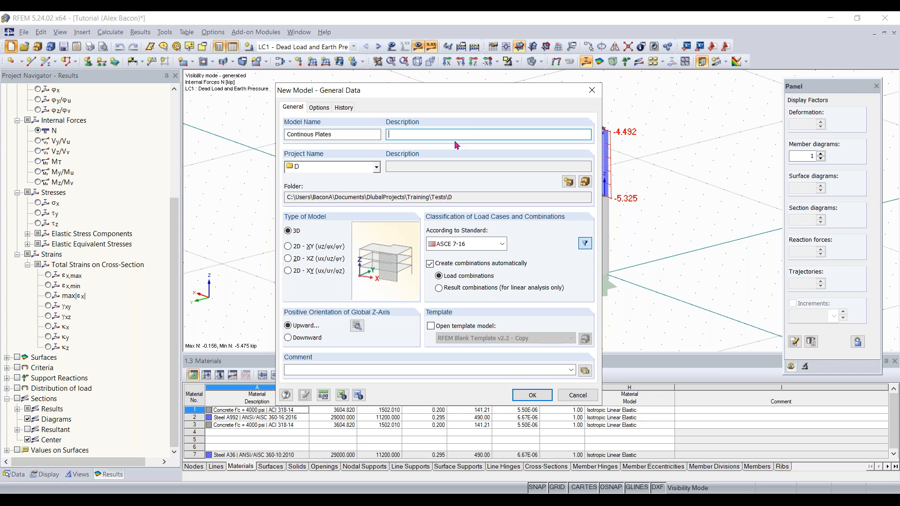
{"action": "type", "text": "Compare plates and beam"}
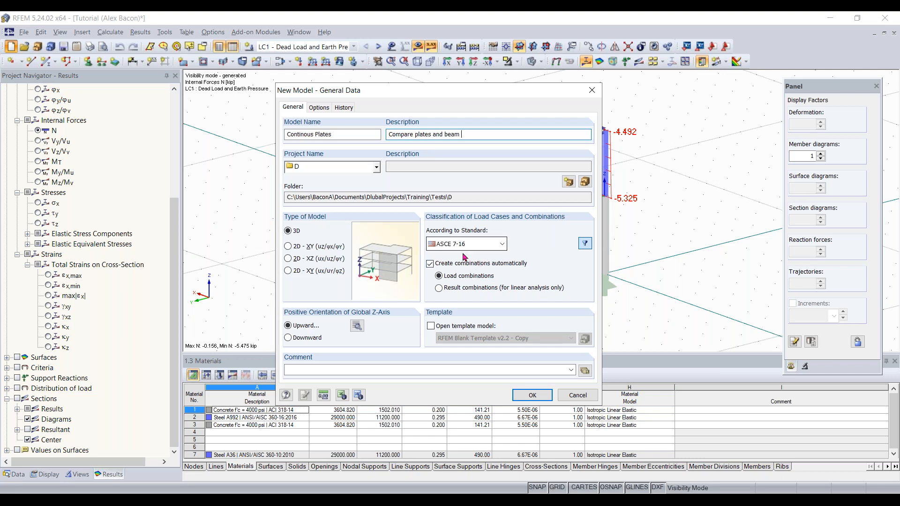
- Look through the available standards for load cases and combinations, keeping ASCE 7-16
{"action": "left_click", "coordinate": [485, 247]}
{"action": "left_click", "coordinate": [485, 247]}
{"action": "left_click", "coordinate": [485, 246]}
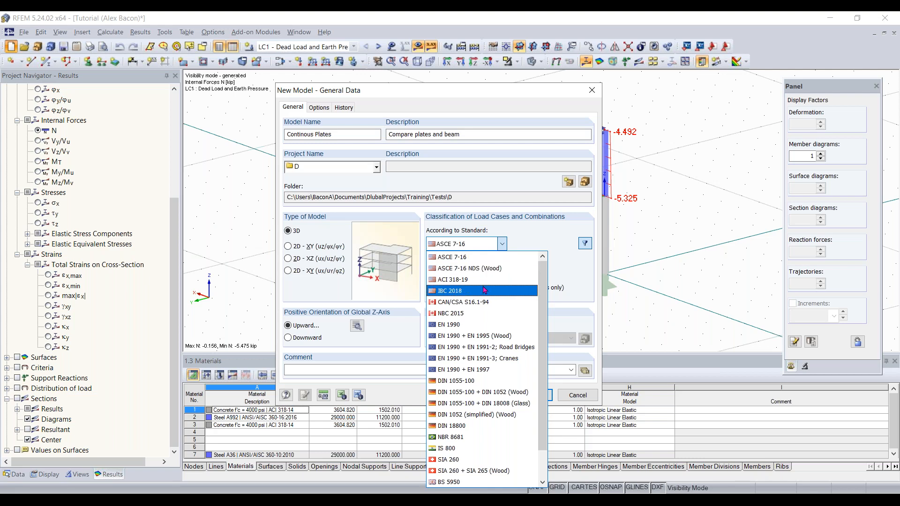
{"action": "scroll", "coordinate": [470, 286], "scroll_direction": "down", "scroll_amount": 1}
{"action": "scroll", "coordinate": [470, 304], "scroll_direction": "down", "scroll_amount": 2}
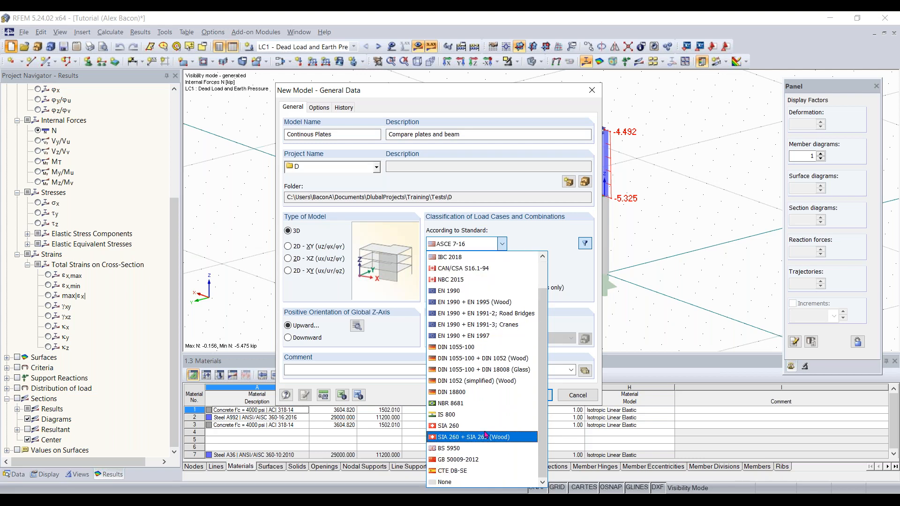
{"action": "left_click", "coordinate": [546, 246]}
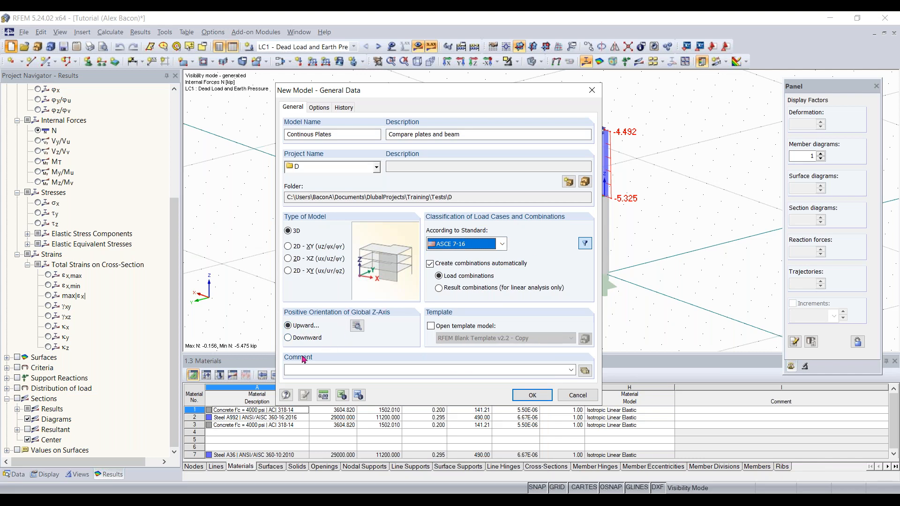
- Accept the downward local z-axis orientation and create the new 3D model with its general data
{"action": "left_click", "coordinate": [356, 325]}
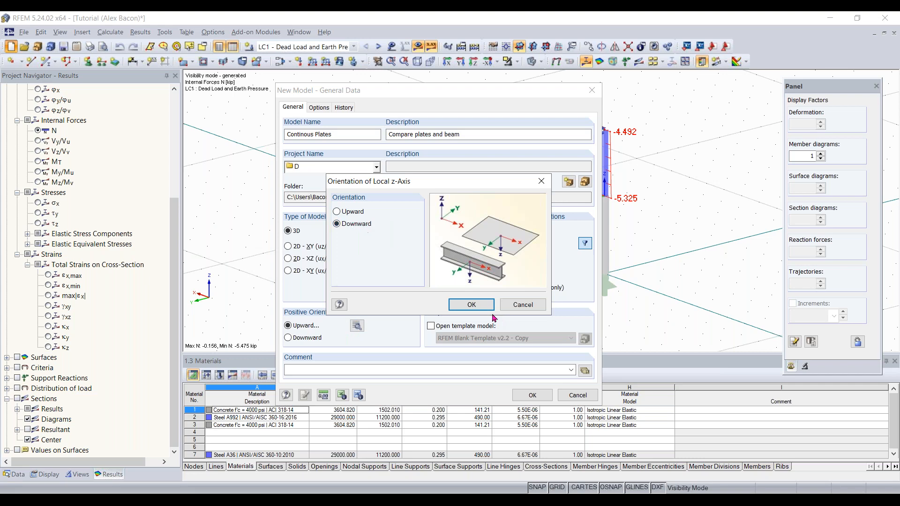
{"action": "left_click", "coordinate": [471, 305]}
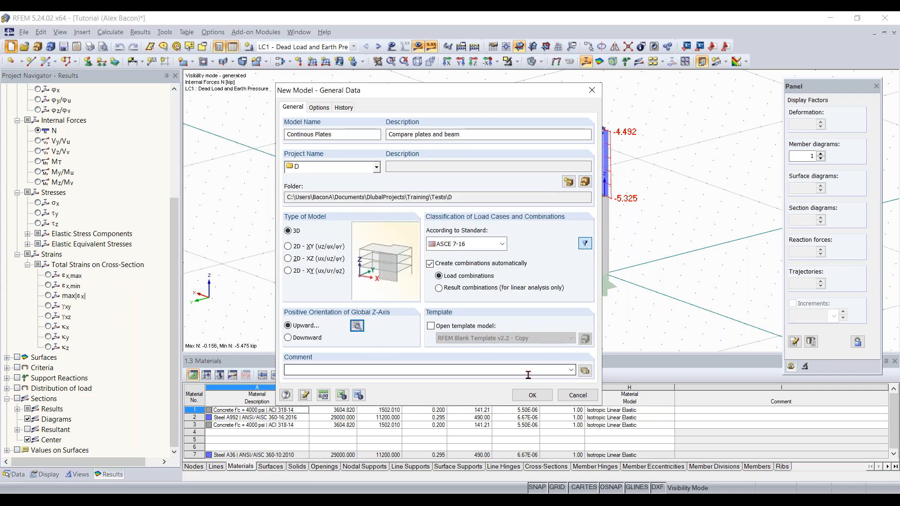
{"action": "left_click", "coordinate": [532, 395]}
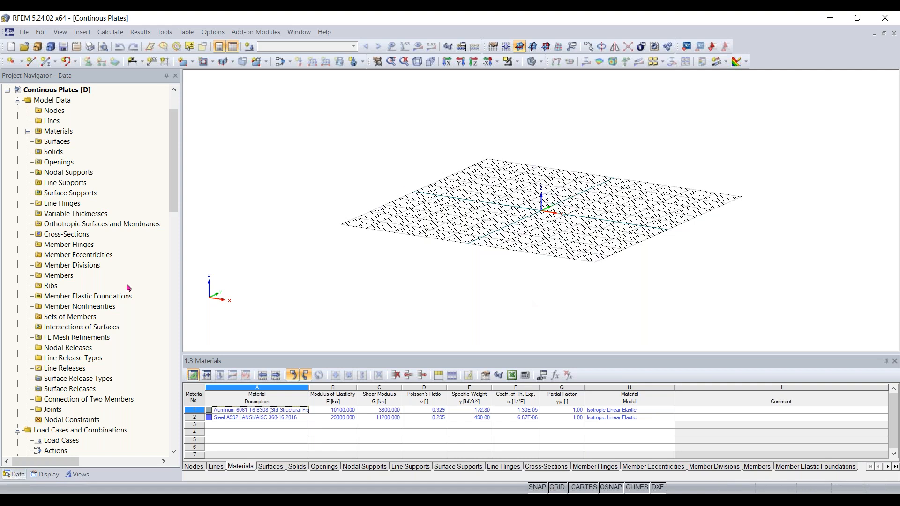
- Look through the new model's data tree from Model Data down to the add-on modules
{"action": "scroll", "coordinate": [127, 288], "scroll_direction": "down", "scroll_amount": 5}
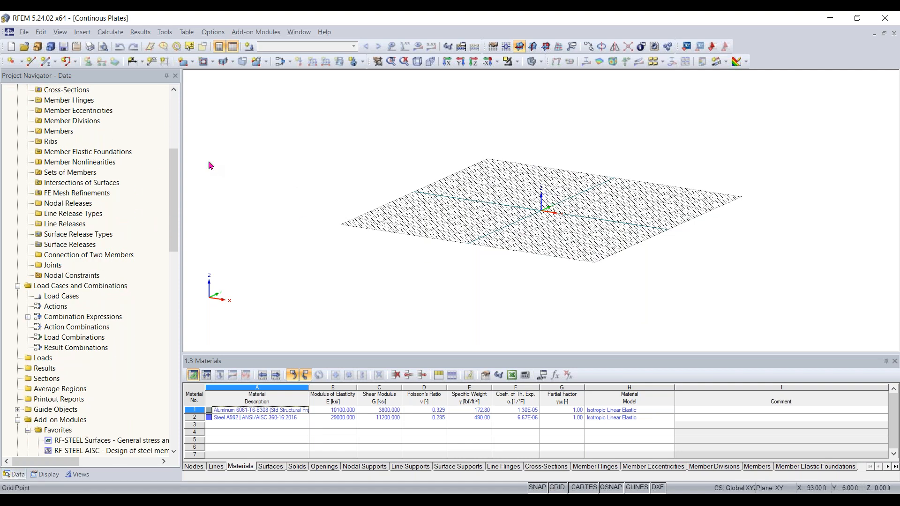
{"action": "scroll", "coordinate": [141, 199], "scroll_direction": "down", "scroll_amount": 4}
{"action": "scroll", "coordinate": [140, 198], "scroll_direction": "down", "scroll_amount": 3}
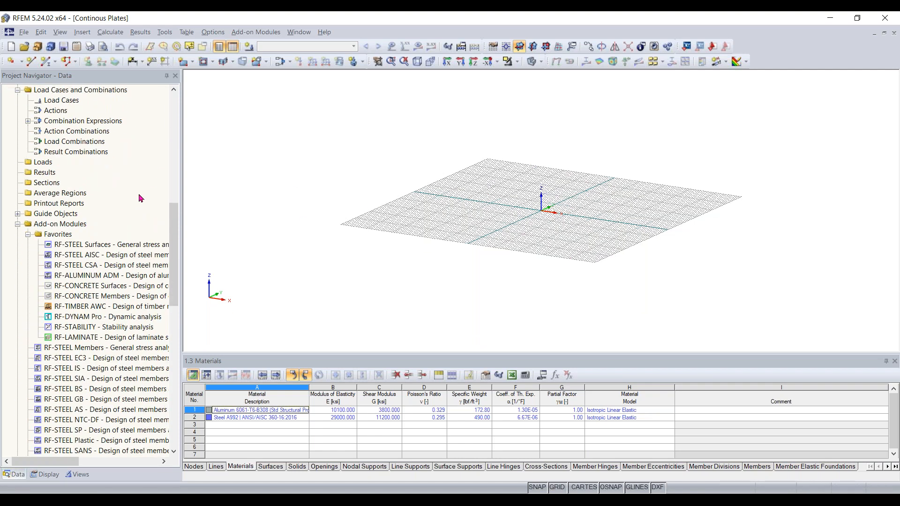
{"action": "scroll", "coordinate": [88, 350], "scroll_direction": "down", "scroll_amount": 3}
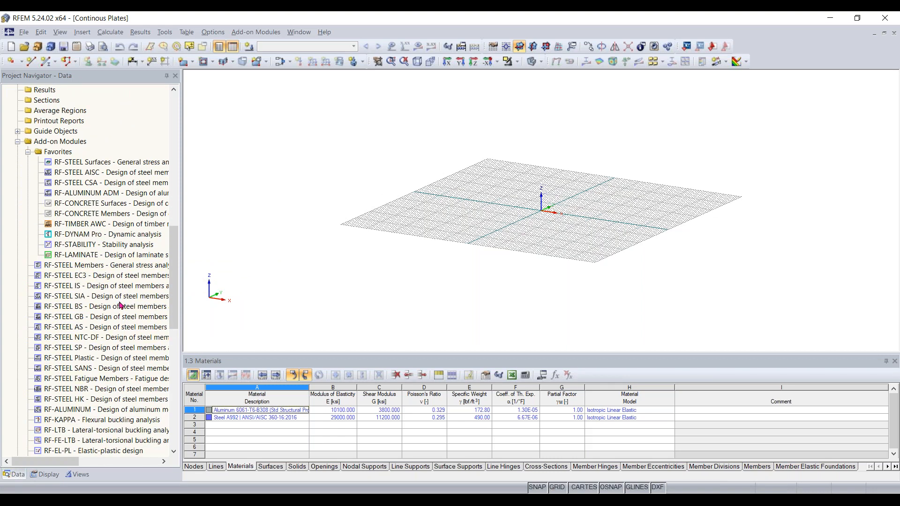
{"action": "scroll", "coordinate": [131, 199], "scroll_direction": "down", "scroll_amount": 1}
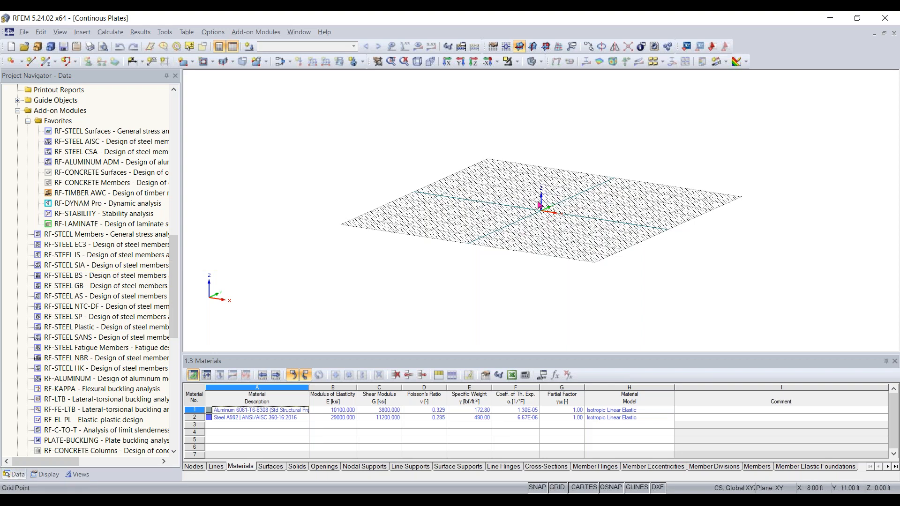
- Examine the new model's empty work plane grid and its origin axes from several angles and distances
{"action": "left_click_drag", "start_coordinate": [174, 243], "coordinate": [174, 96]}
{"action": "middle_click_drag", "start_coordinate": [562, 215], "coordinate": [507, 305]}
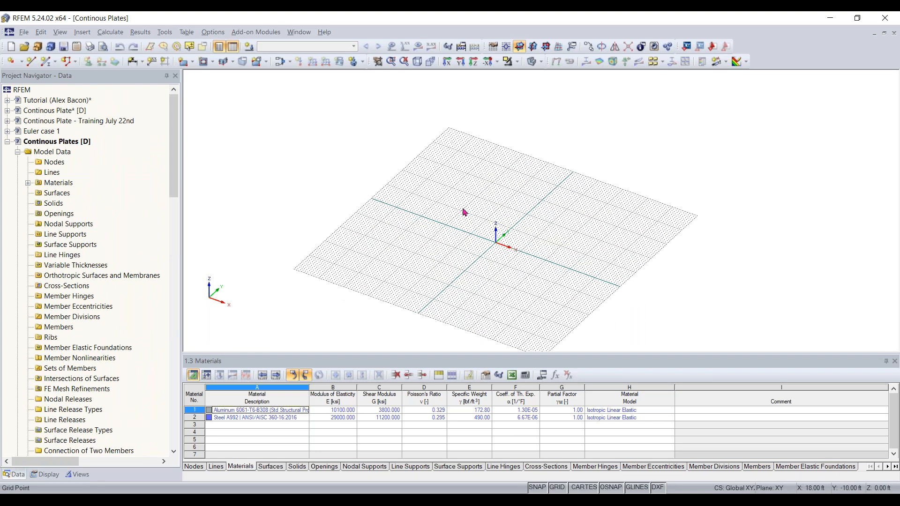
{"action": "scroll", "coordinate": [516, 253], "scroll_direction": "up", "scroll_amount": 5}
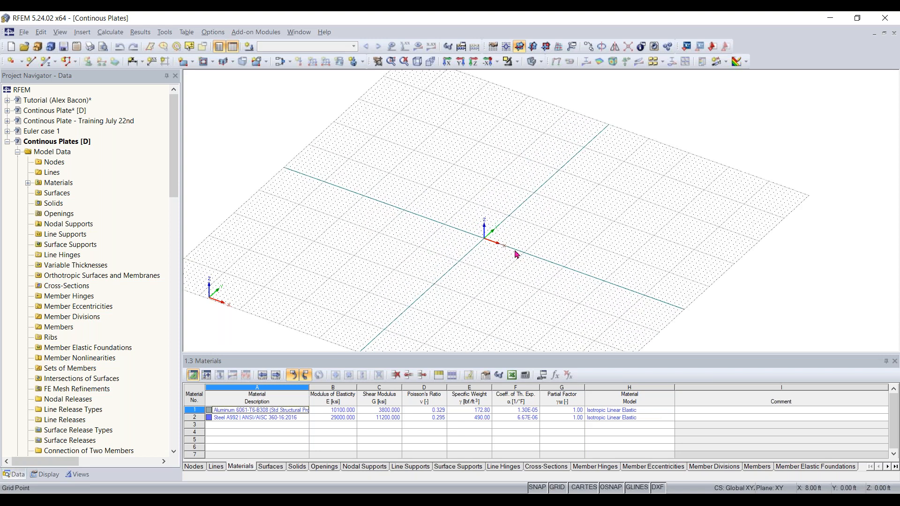
{"action": "middle_click_drag", "start_coordinate": [512, 256], "coordinate": [646, 231], "text": "ctrl"}
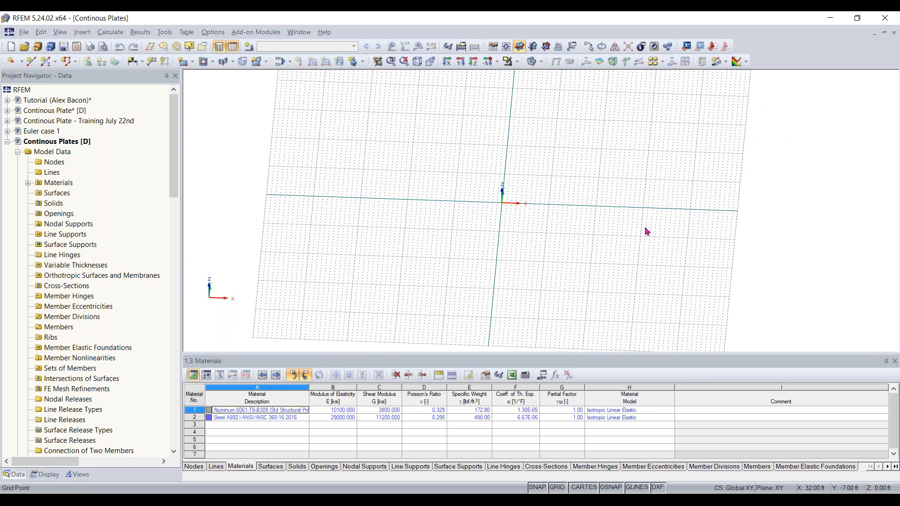
{"action": "scroll", "coordinate": [647, 231], "scroll_direction": "down", "scroll_amount": 1}
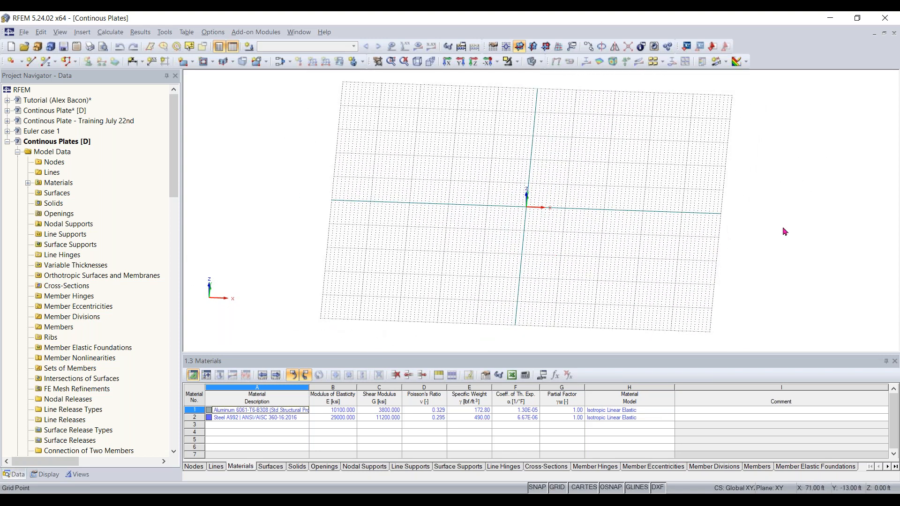
{"action": "scroll", "coordinate": [543, 212], "scroll_direction": "up", "scroll_amount": 3}
{"action": "scroll", "coordinate": [539, 202], "scroll_direction": "up", "scroll_amount": 2}
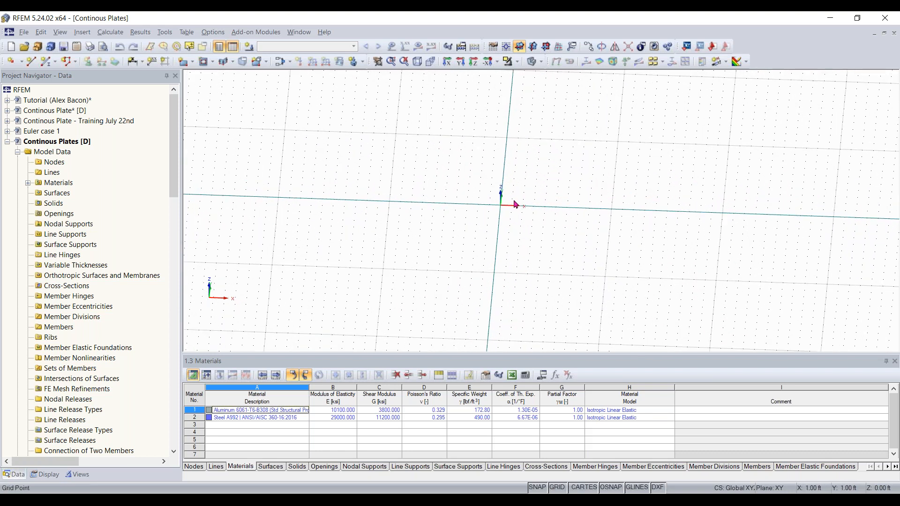
{"action": "scroll", "coordinate": [619, 209], "scroll_direction": "down", "scroll_amount": 3}
{"action": "middle_click_drag", "start_coordinate": [616, 247], "coordinate": [577, 153], "text": "ctrl"}
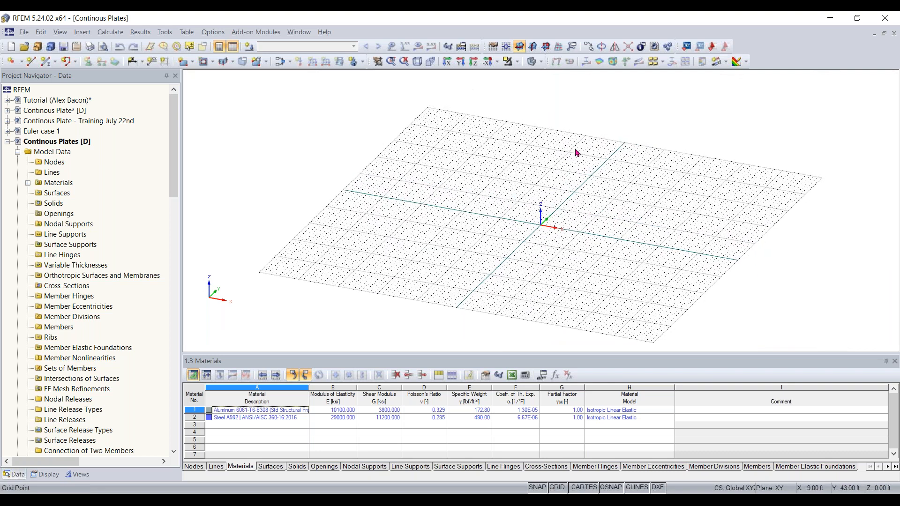
- Review the work plane, grid and snap settings and accept them as they are
{"action": "left_click", "coordinate": [494, 48]}
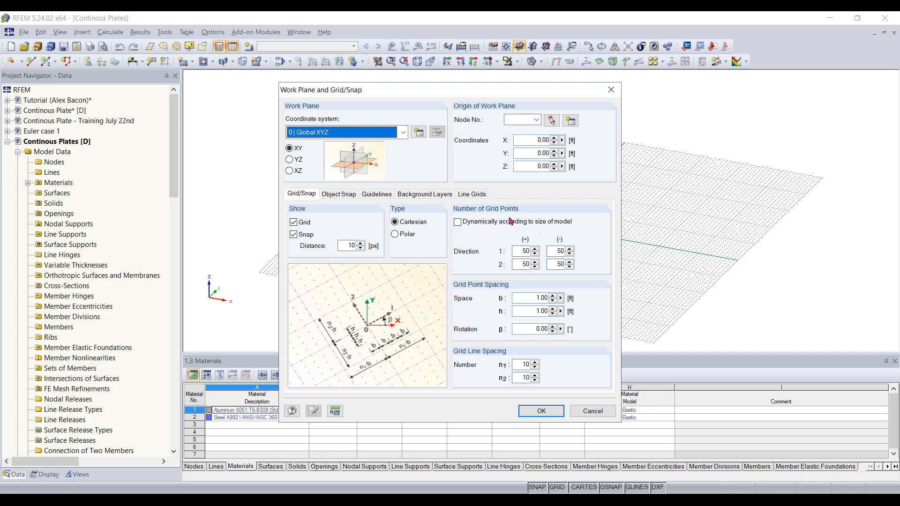
{"action": "left_click", "coordinate": [542, 415]}
{"action": "scroll", "coordinate": [561, 265], "scroll_direction": "down", "scroll_amount": 1}
{"action": "middle_click_drag", "start_coordinate": [561, 264], "coordinate": [531, 254]}
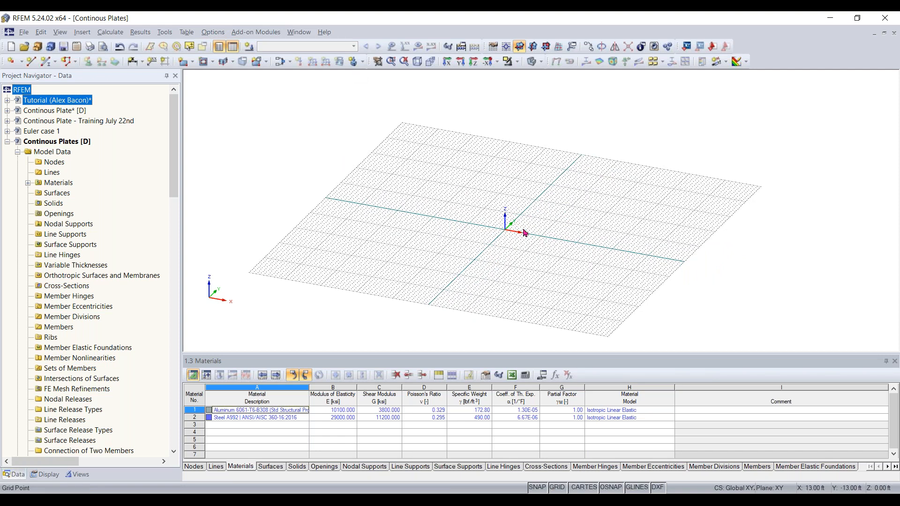
- Look through the units and decimal places for the model and loads
{"action": "left_click", "coordinate": [215, 32]}
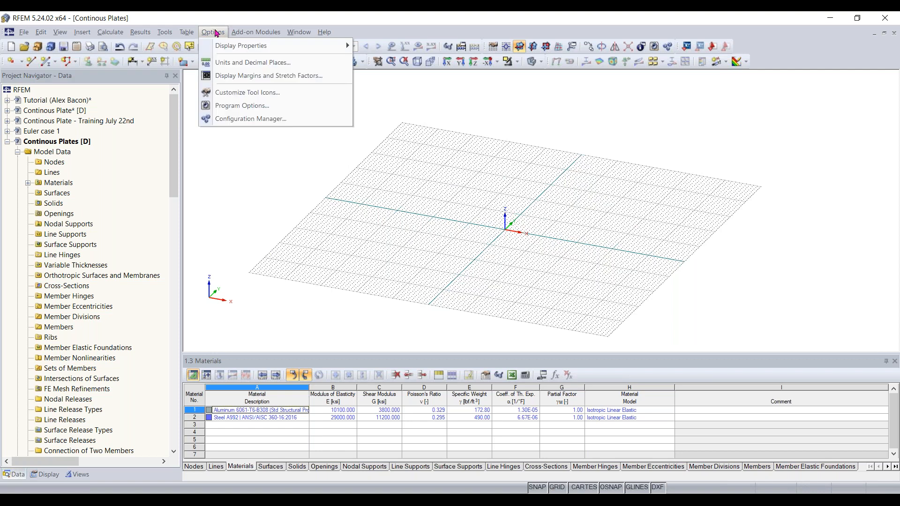
{"action": "left_click", "coordinate": [224, 63]}
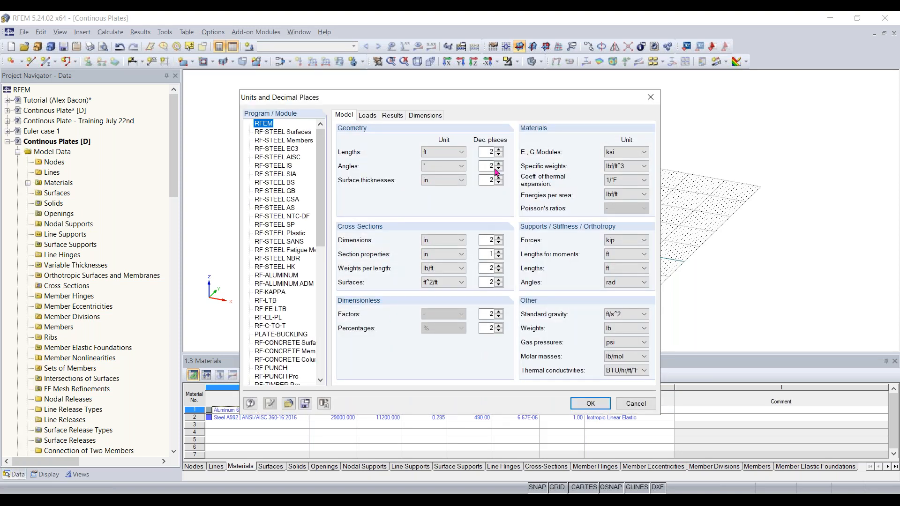
{"action": "left_click", "coordinate": [368, 118]}
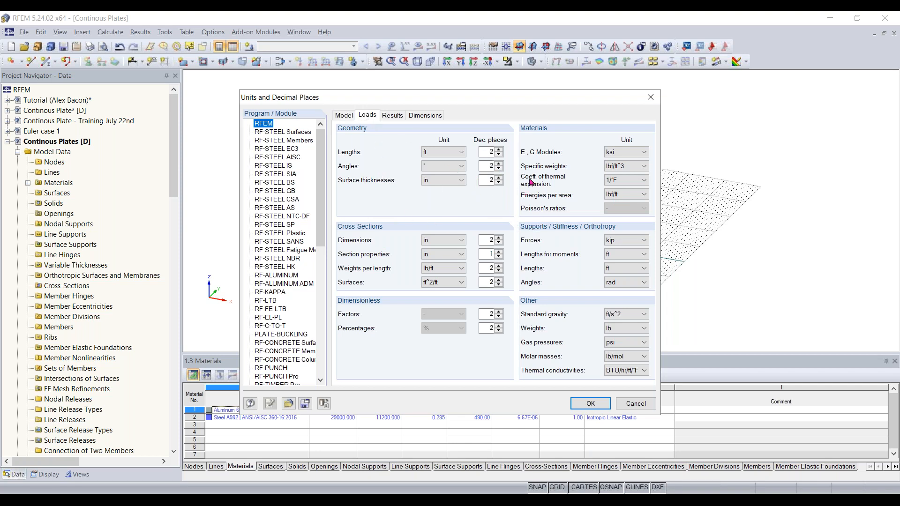
{"action": "left_click", "coordinate": [345, 116]}
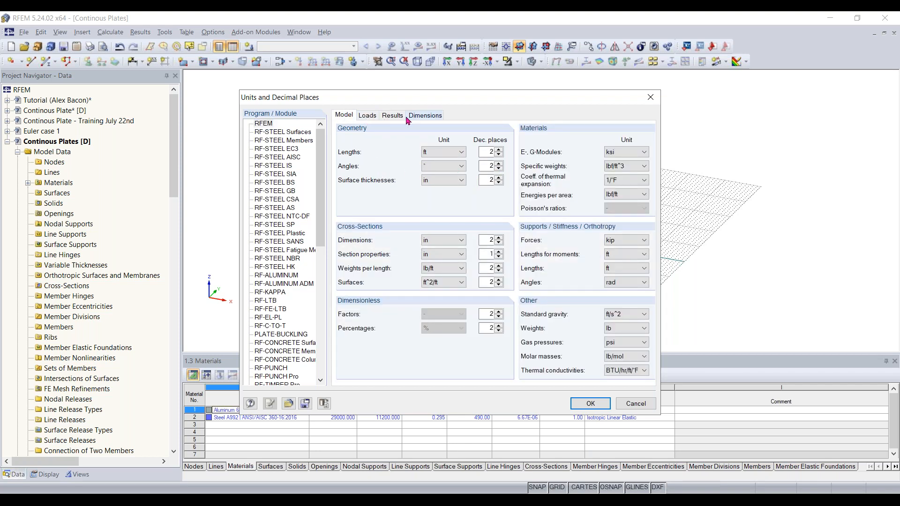
- Load the Metric unit profile, switch back to the Imperial profile and accept the unit settings
{"action": "left_click", "coordinate": [288, 404]}
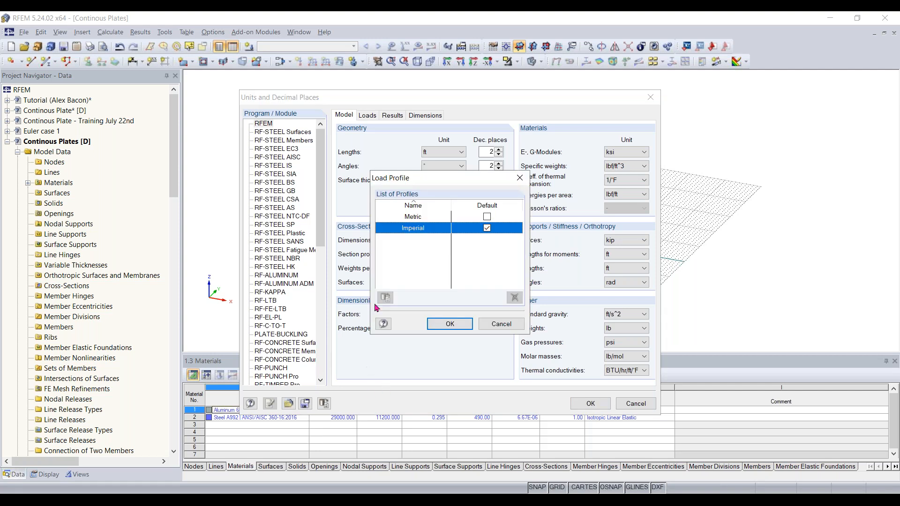
{"action": "double_click", "coordinate": [428, 219]}
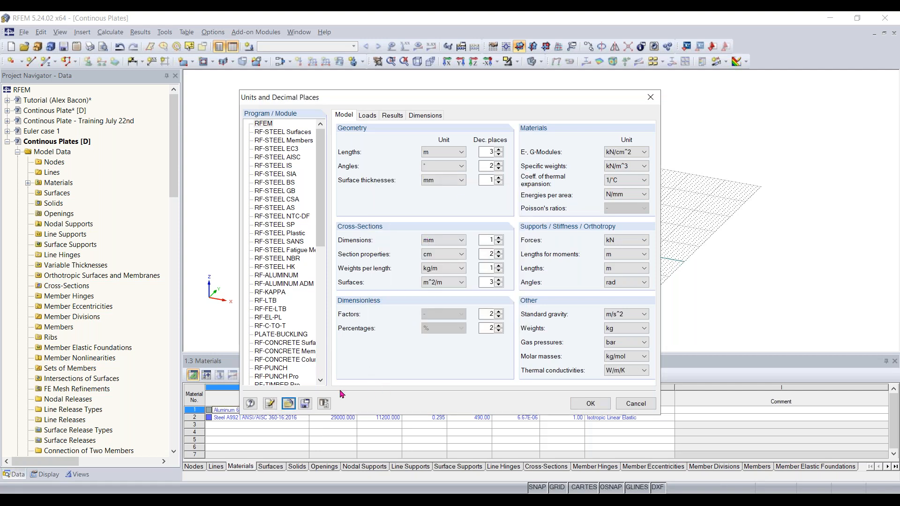
{"action": "left_click", "coordinate": [289, 404]}
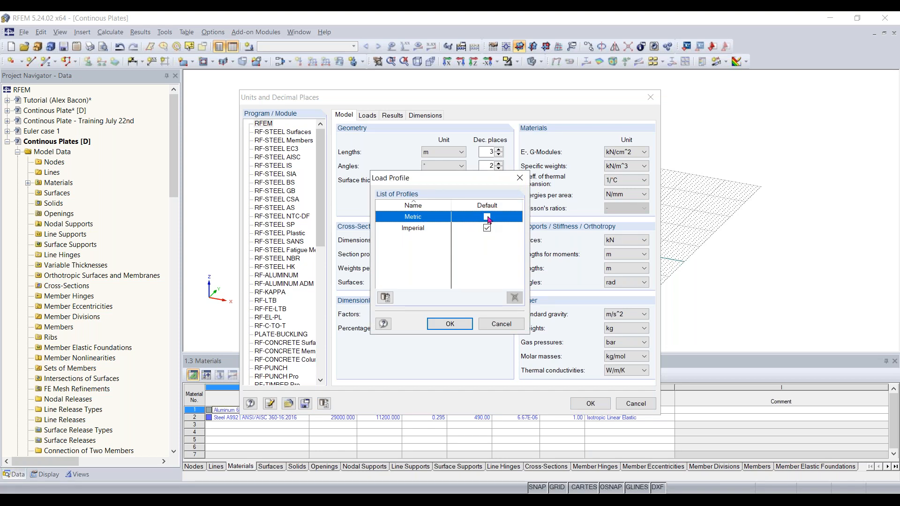
{"action": "double_click", "coordinate": [424, 233]}
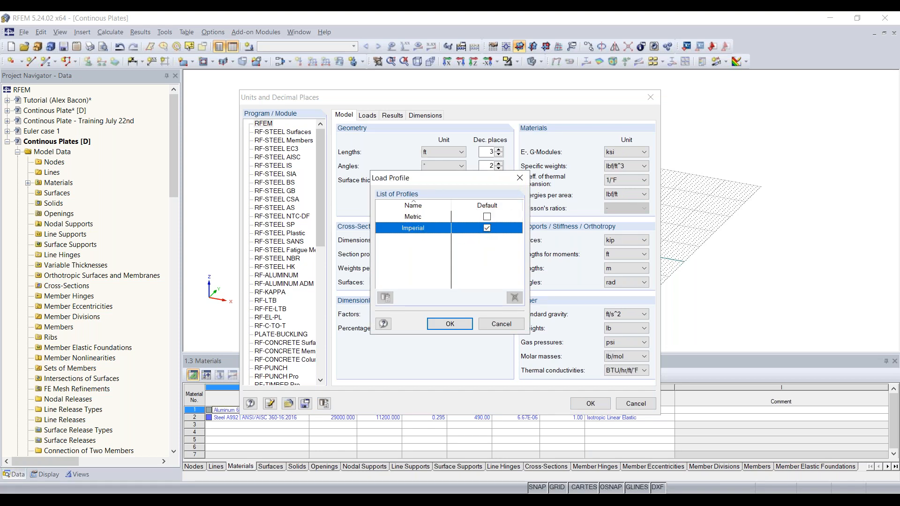
{"action": "left_click", "coordinate": [592, 406]}
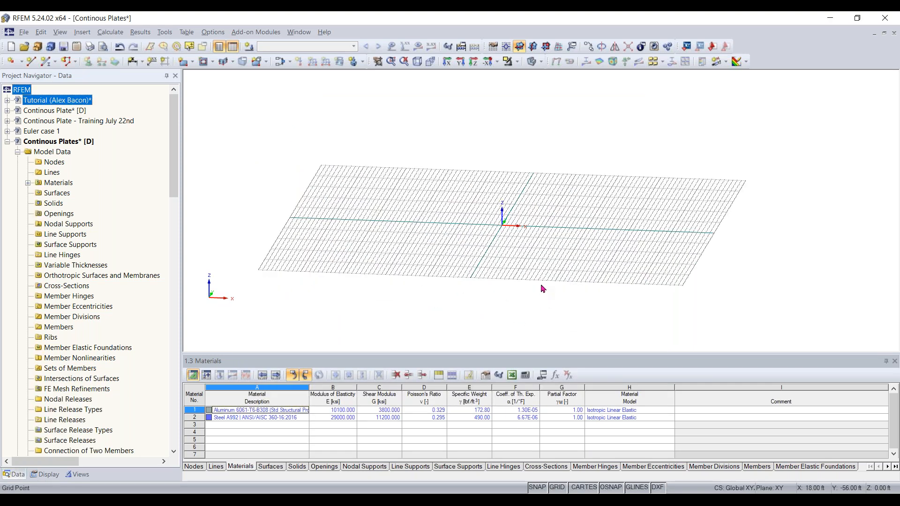
- Review the import formats and try a direct import from Autodesk AutoCAD
{"action": "middle_click_drag", "start_coordinate": [552, 257], "coordinate": [486, 310], "text": "ctrl"}
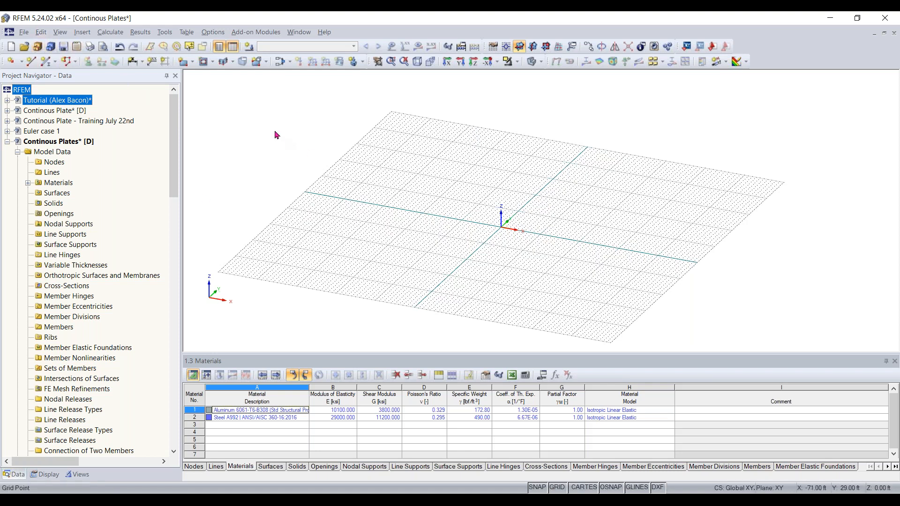
{"action": "left_click", "coordinate": [23, 33]}
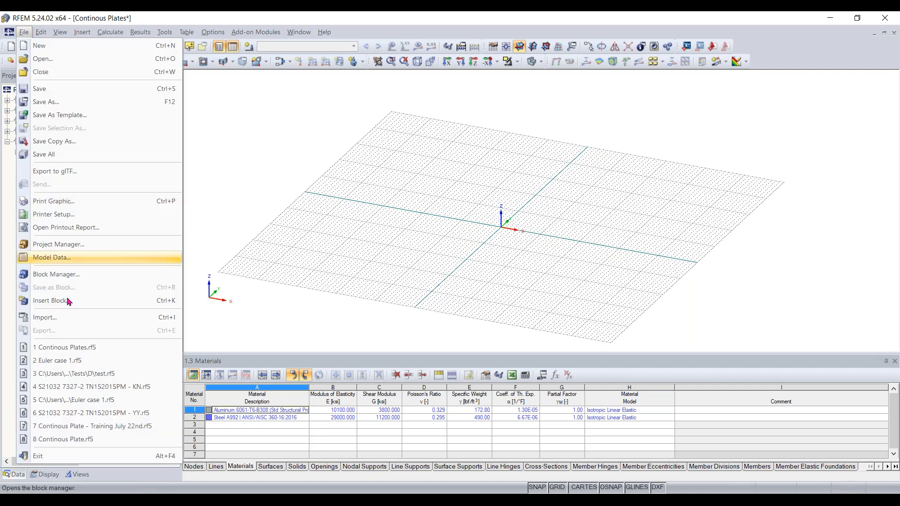
{"action": "left_click", "coordinate": [58, 319]}
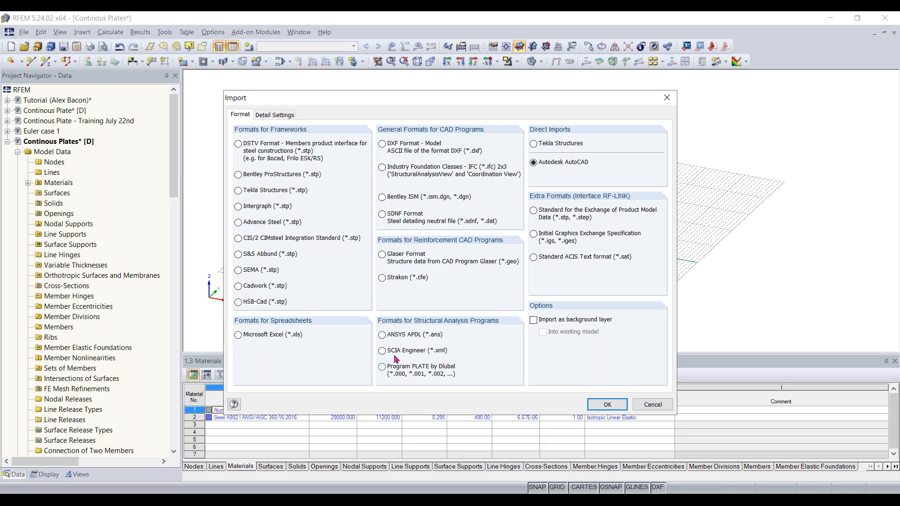
{"action": "left_click", "coordinate": [599, 406]}
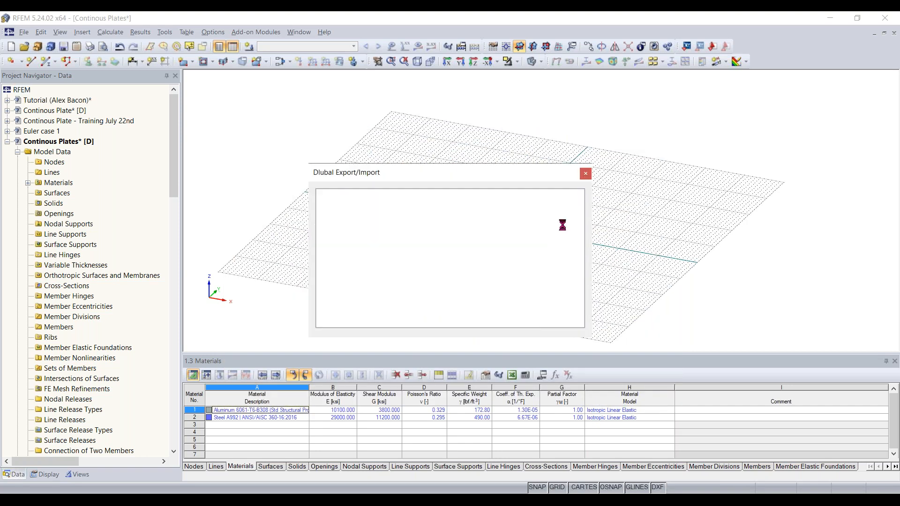
{"action": "left_click", "coordinate": [561, 232]}
- Delete the Aluminum 6061-T6 and Steel A992 entries from the materials table
{"action": "mouse_move", "coordinate": [518, 223]}
{"action": "middle_mouse_down", "text": "ctrl"}
{"action": "mouse_move", "coordinate": [504, 255]}
{"action": "mouse_move", "coordinate": [554, 271]}
{"action": "mouse_move", "coordinate": [533, 227]}
{"action": "middle_mouse_up", "text": "ctrl"}
{"action": "scroll", "coordinate": [539, 246], "scroll_direction": "up", "scroll_amount": 5}
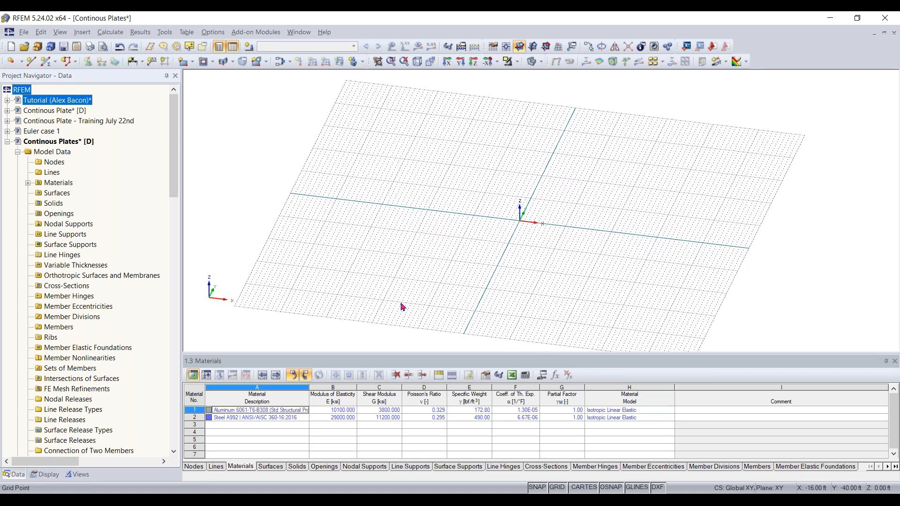
{"action": "left_click", "coordinate": [191, 410]}
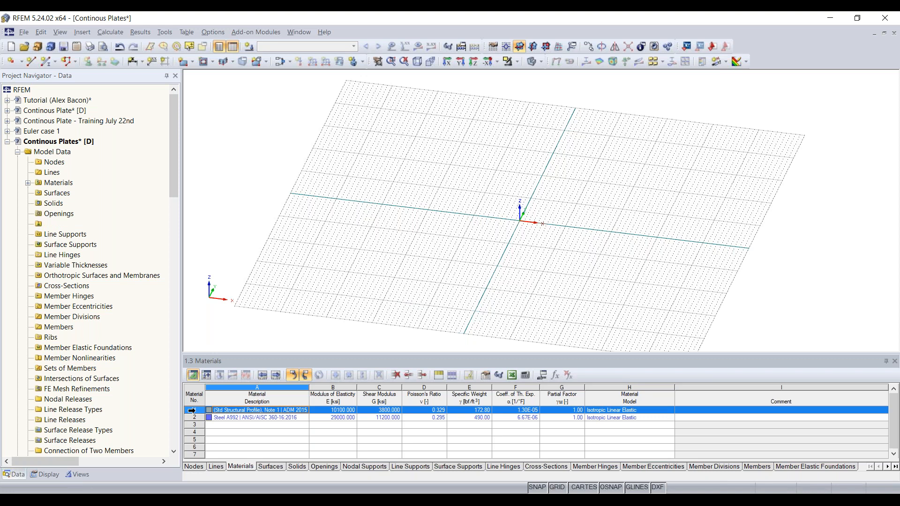
{"action": "key", "text": "Delete"}
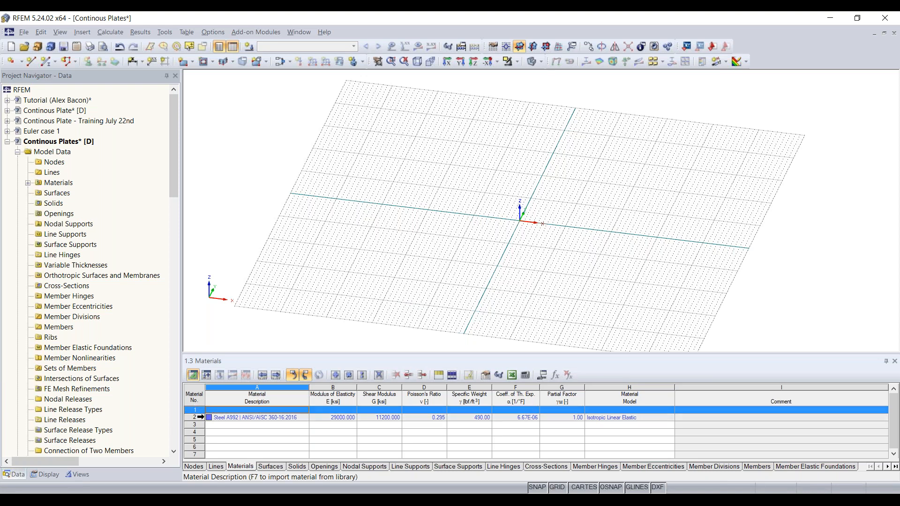
{"action": "key", "text": "shift+Down"}
{"action": "key", "text": "Delete"}
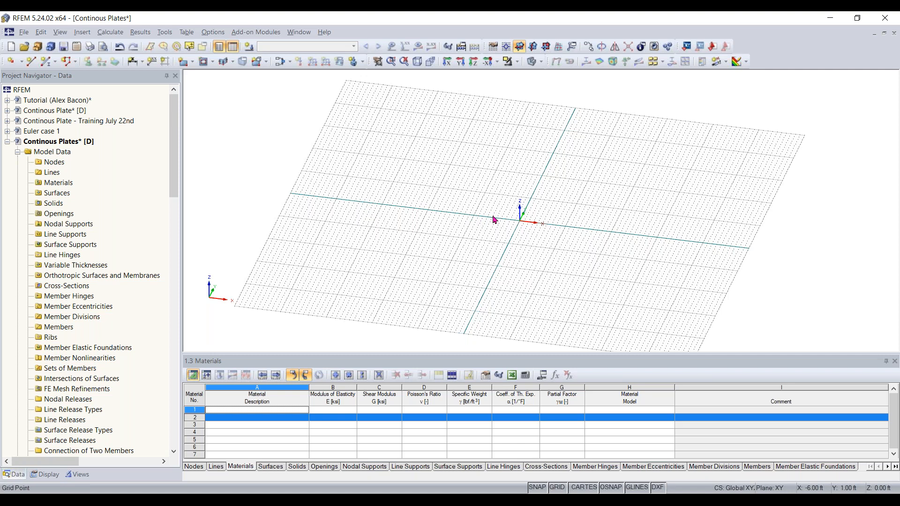
- Start a new rectangular surface and open the material library to choose its material
{"action": "scroll", "coordinate": [495, 216], "scroll_direction": "down", "scroll_amount": 2}
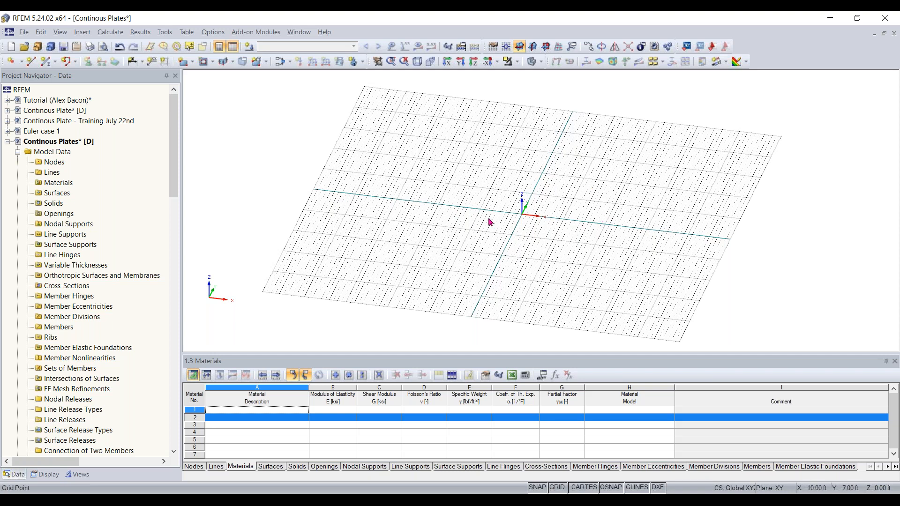
{"action": "middle_click_drag", "start_coordinate": [534, 217], "coordinate": [506, 248]}
{"action": "middle_click_drag", "start_coordinate": [488, 237], "coordinate": [445, 267]}
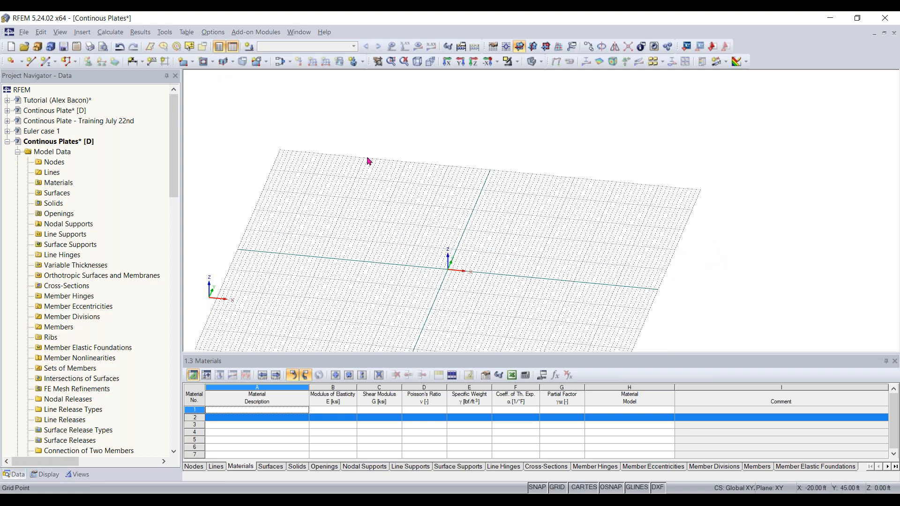
{"action": "left_click", "coordinate": [183, 66]}
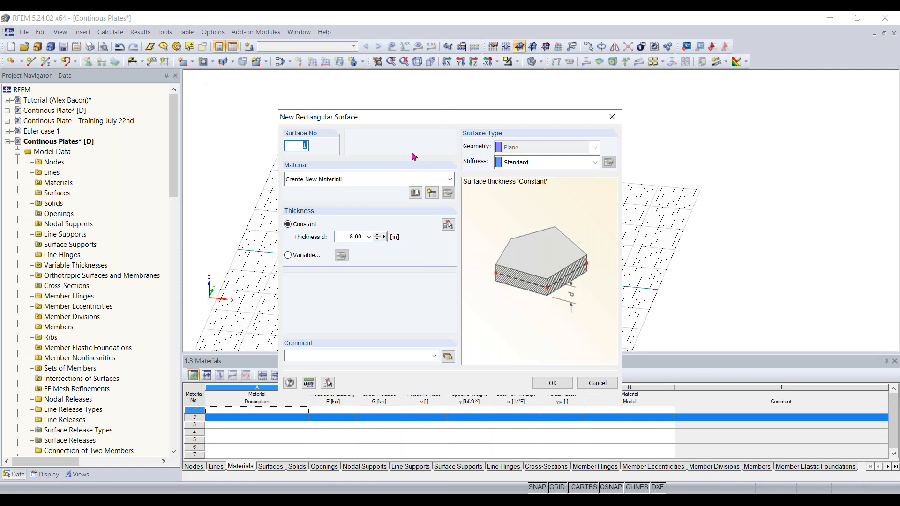
{"action": "left_click_drag", "start_coordinate": [410, 124], "coordinate": [425, 106]}
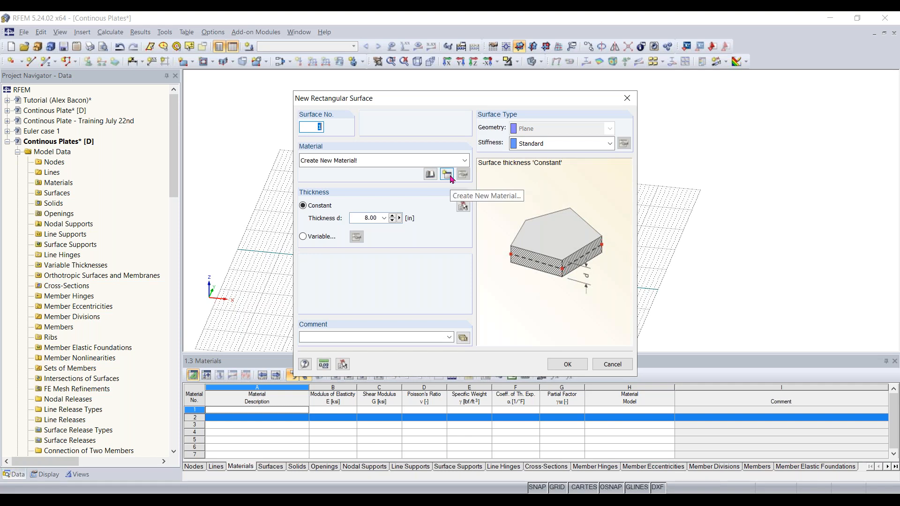
{"action": "left_click", "coordinate": [428, 176]}
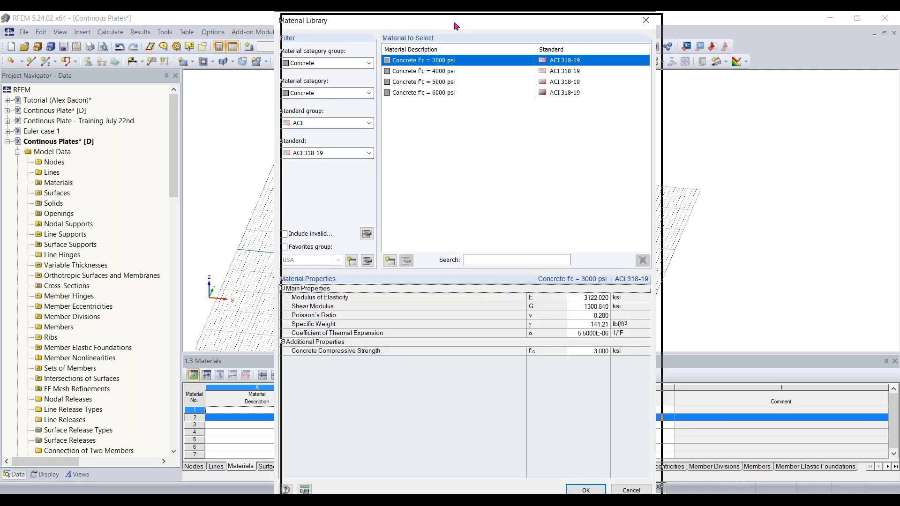
{"action": "left_click_drag", "start_coordinate": [448, 24], "coordinate": [446, 27]}
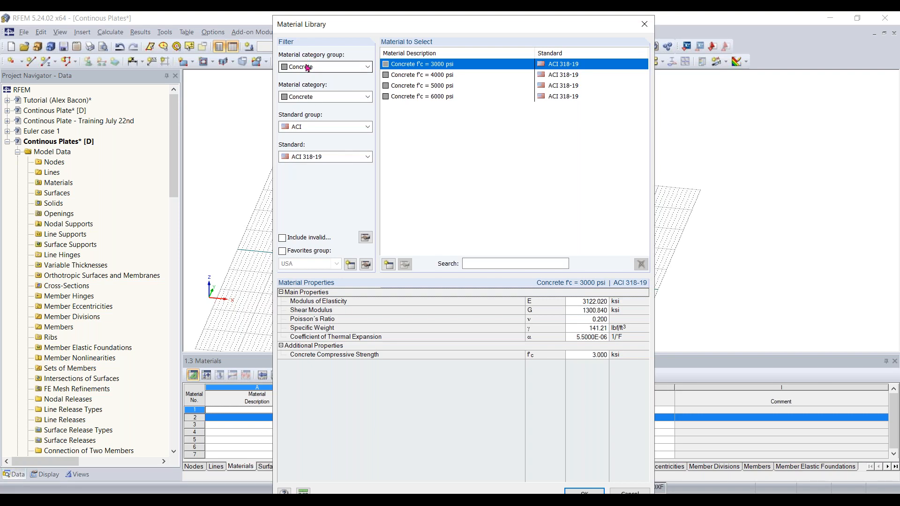
- Filter the material library to the Concrete category group and the Concrete category
{"action": "left_click", "coordinate": [333, 68]}
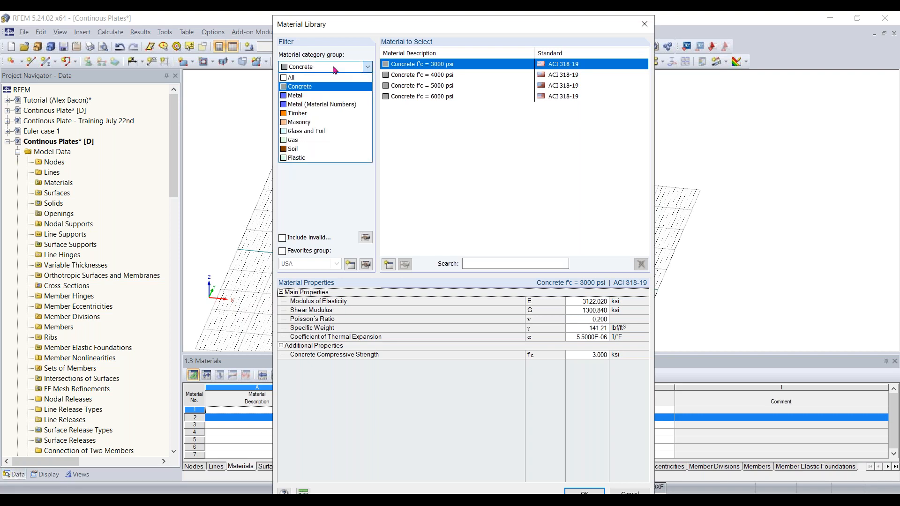
{"action": "left_click", "coordinate": [312, 88]}
{"action": "left_click", "coordinate": [325, 69]}
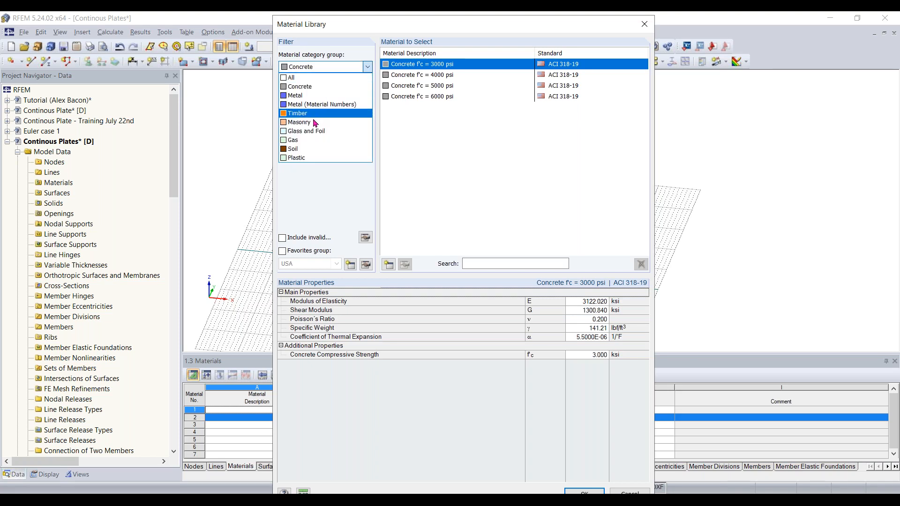
{"action": "left_click", "coordinate": [319, 86]}
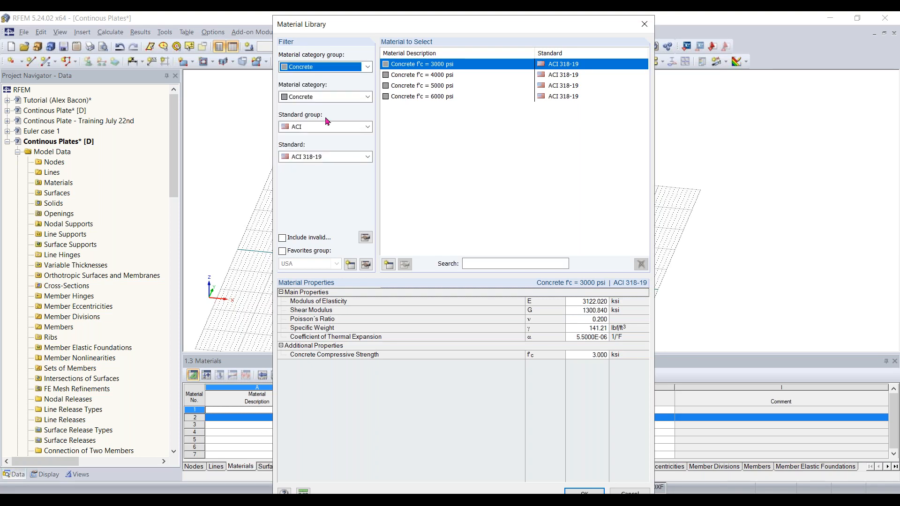
{"action": "left_click", "coordinate": [324, 98]}
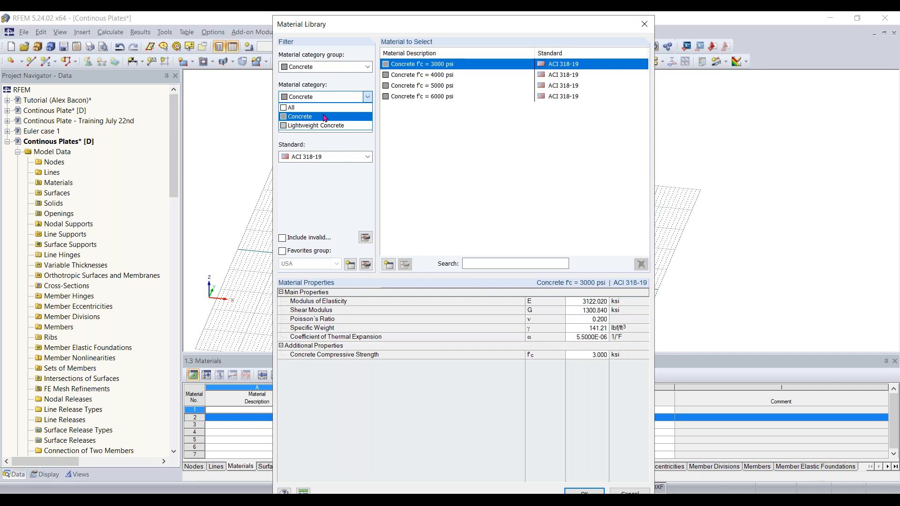
{"action": "left_click", "coordinate": [325, 117]}
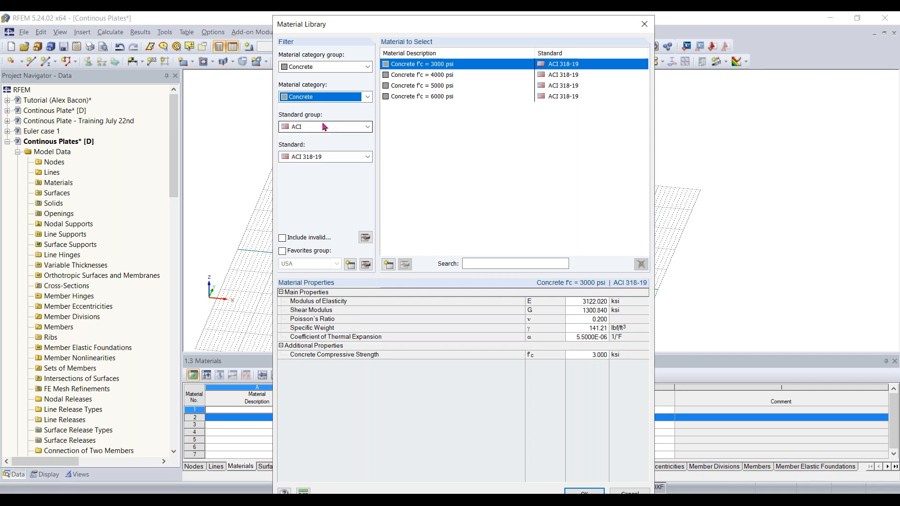
- Restrict the library to standard group ACI and standard ACI 318-19, and assign Concrete f'c = 4000 psi to the surface
{"action": "left_click", "coordinate": [323, 127]}
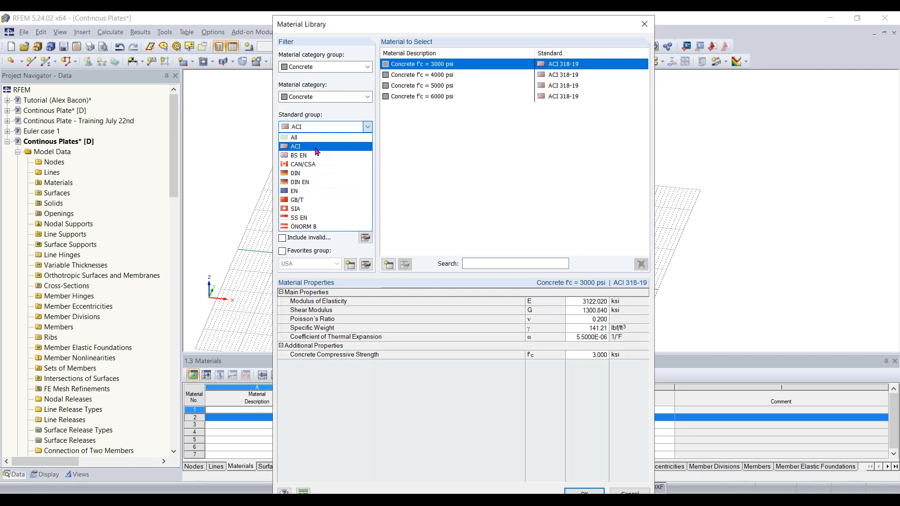
{"action": "left_click", "coordinate": [317, 146]}
{"action": "left_click", "coordinate": [320, 156]}
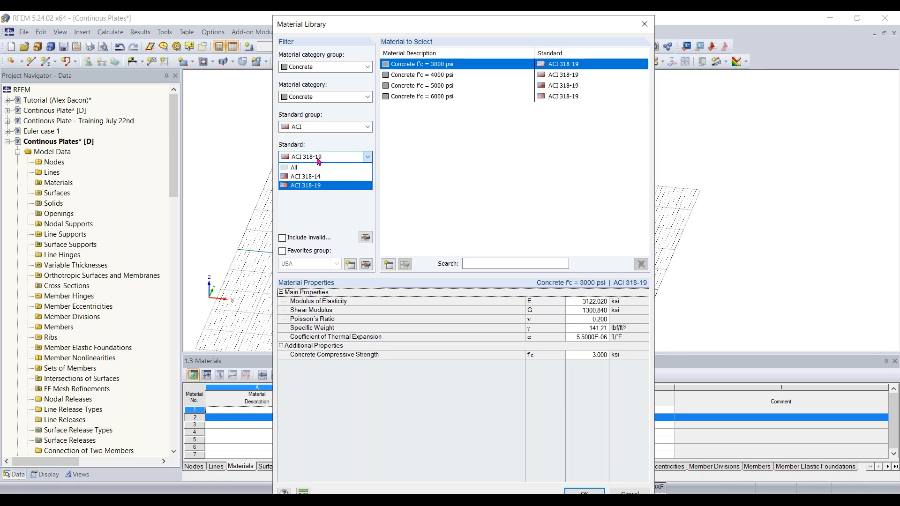
{"action": "left_click", "coordinate": [322, 186]}
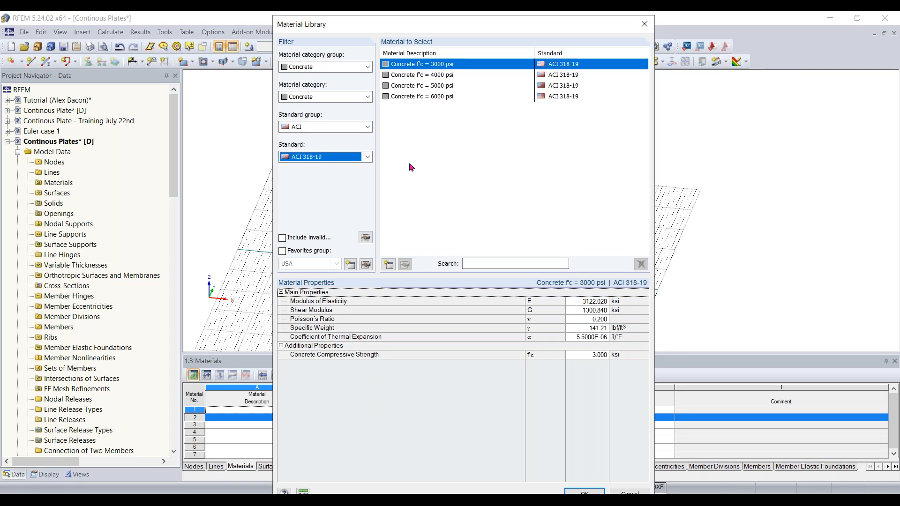
{"action": "left_click", "coordinate": [437, 77]}
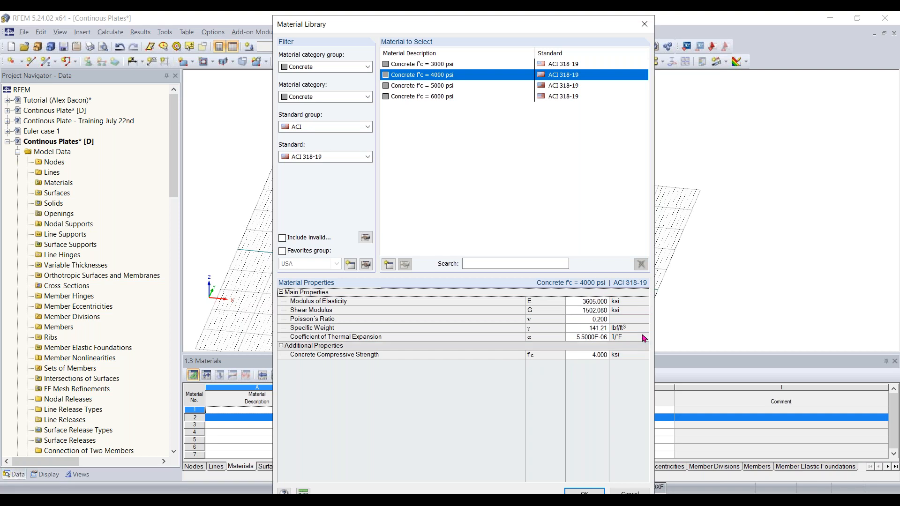
{"action": "left_click", "coordinate": [584, 492]}
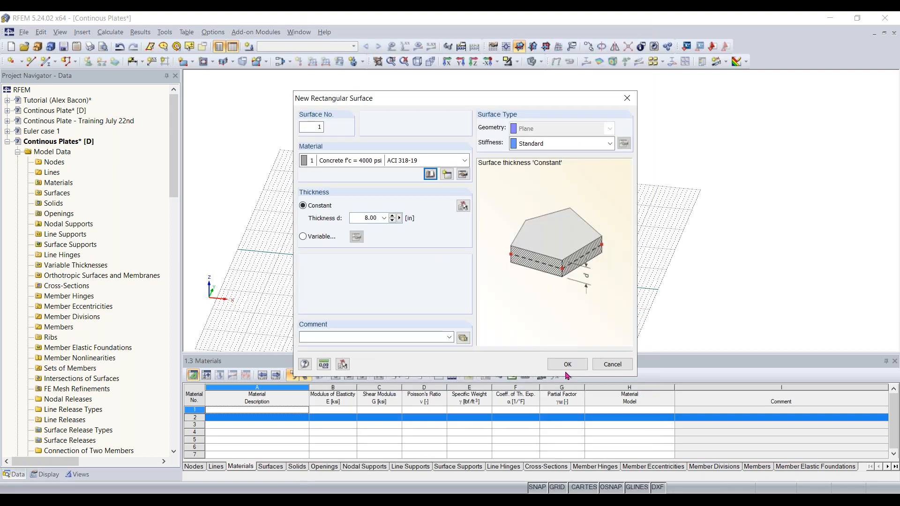
- Set the new rectangular surface's constant thickness to 12 in and accept its settings
{"action": "double_click", "coordinate": [370, 218]}
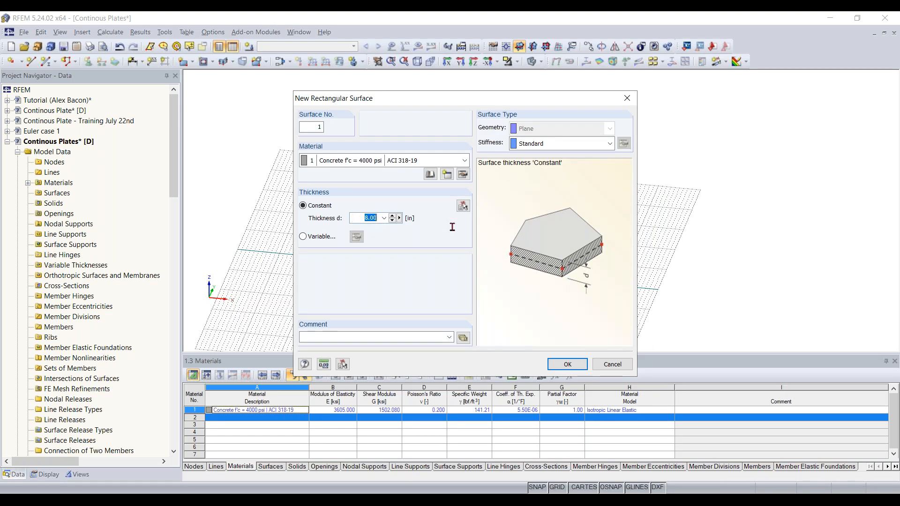
{"action": "type", "text": "12"}
{"action": "left_click", "coordinate": [556, 360]}
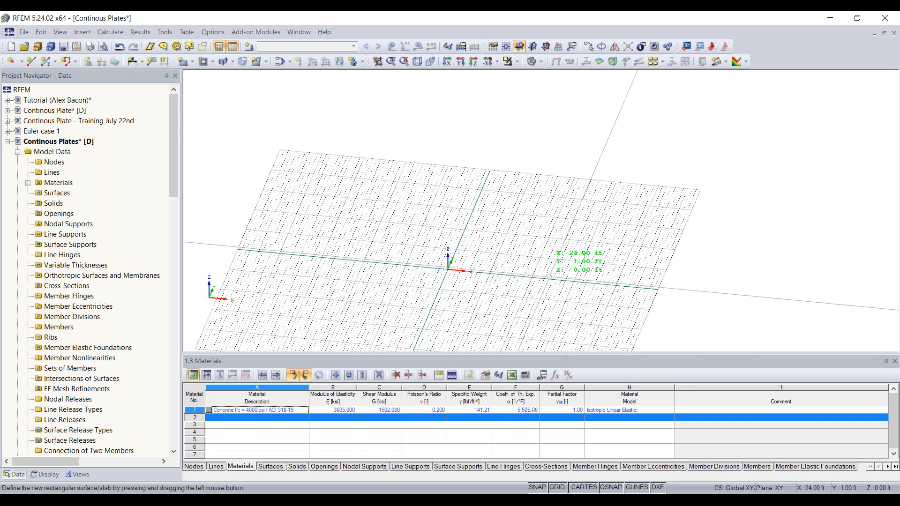
- Draw the rectangular surface from the origin to X 32 ft, Y 16 ft on the XY work plane
{"action": "middle_click_drag", "start_coordinate": [466, 278], "coordinate": [515, 234]}
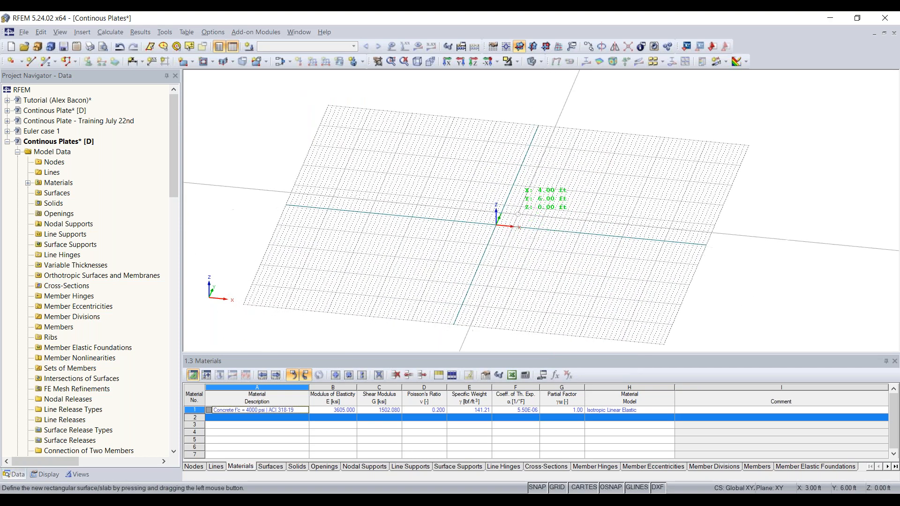
{"action": "scroll", "coordinate": [515, 212], "scroll_direction": "up", "scroll_amount": 2}
{"action": "scroll", "coordinate": [515, 213], "scroll_direction": "up", "scroll_amount": 1}
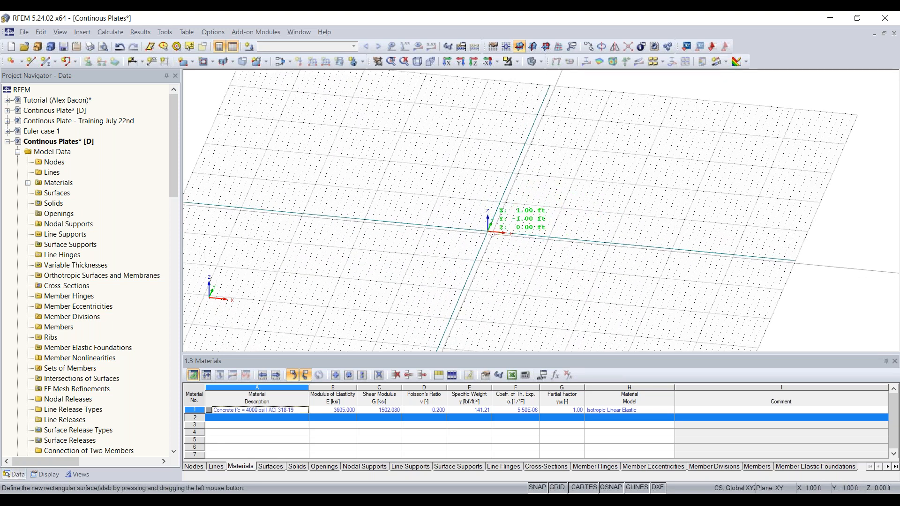
{"action": "scroll", "coordinate": [491, 233], "scroll_direction": "up", "scroll_amount": 3}
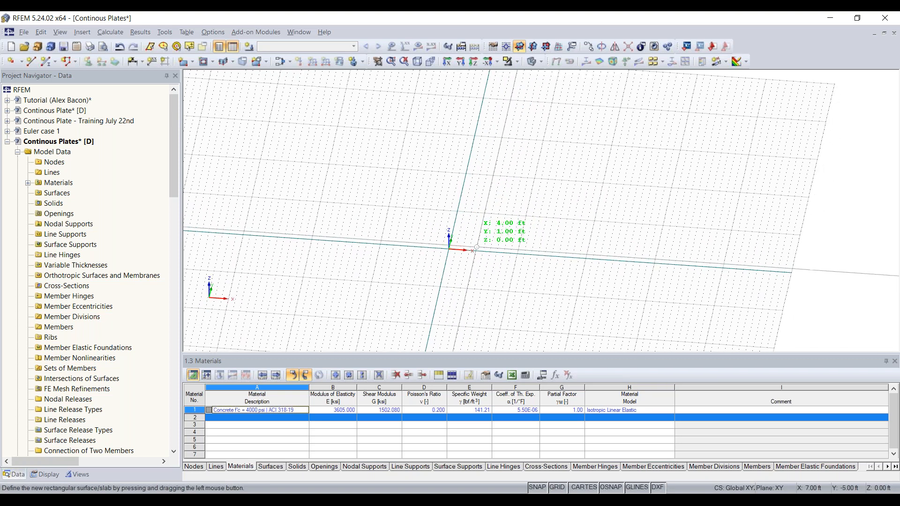
{"action": "middle_click_drag", "start_coordinate": [497, 223], "coordinate": [485, 244]}
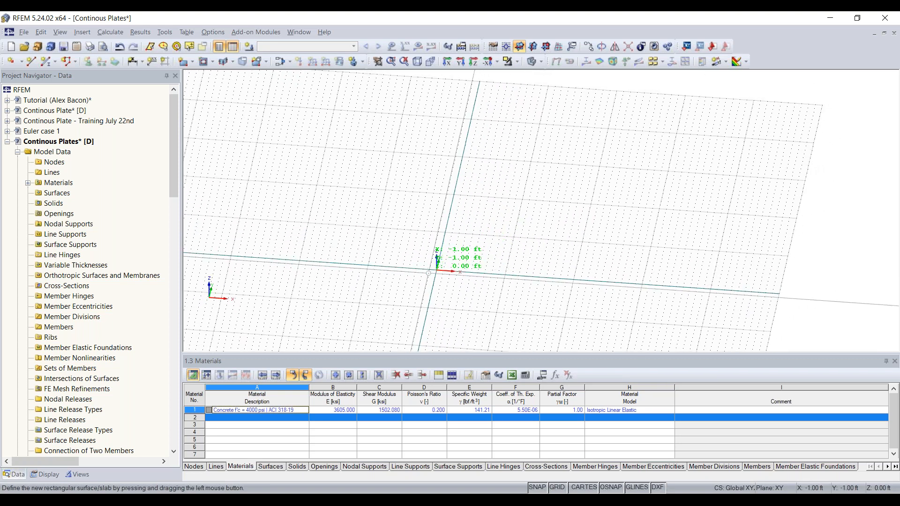
{"action": "left_click", "coordinate": [437, 271]}
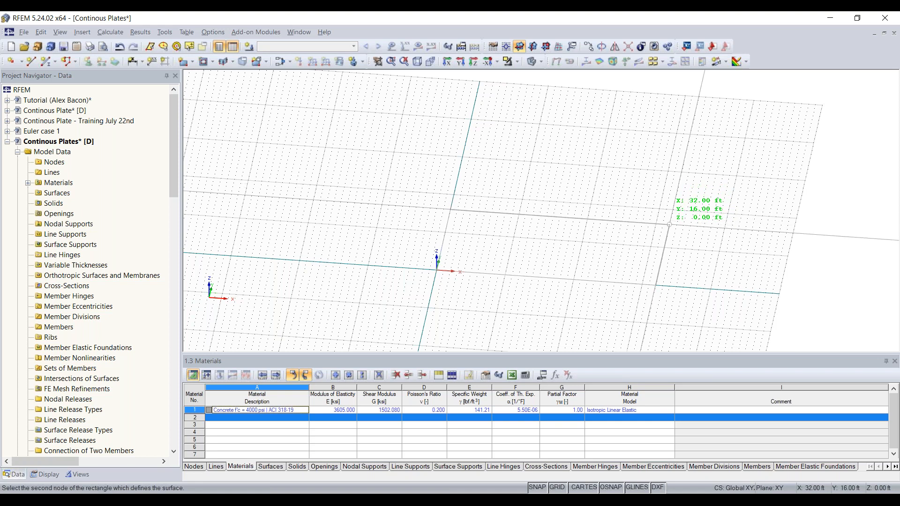
{"action": "left_click", "coordinate": [669, 225]}
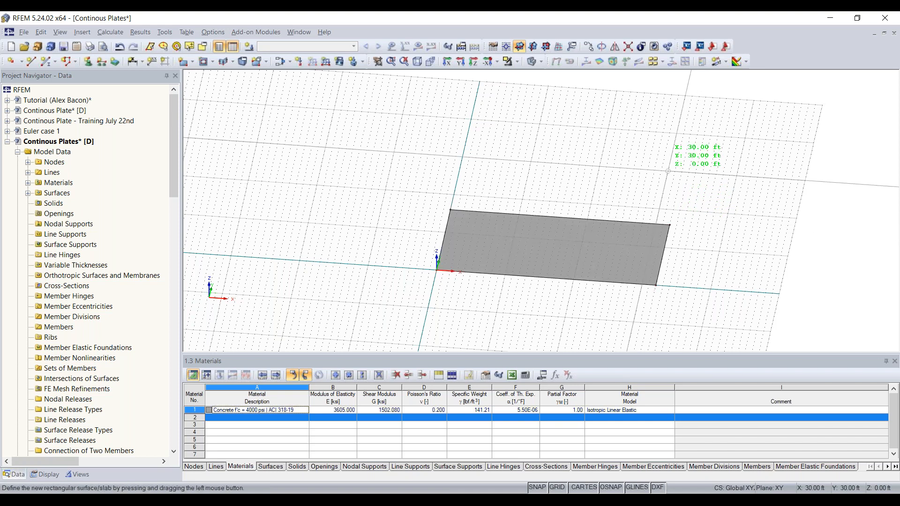
{"action": "key", "text": "Escape"}
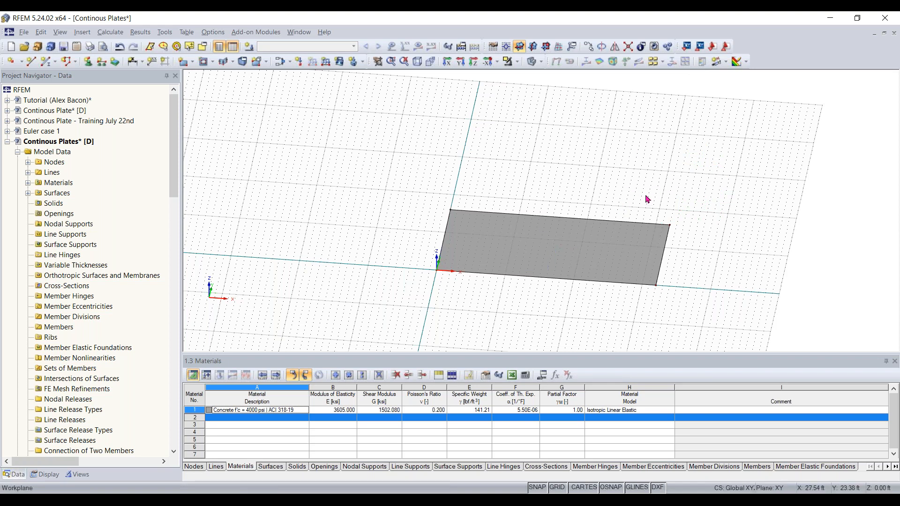
{"action": "middle_click_drag", "start_coordinate": [717, 257], "coordinate": [655, 277], "text": "ctrl"}
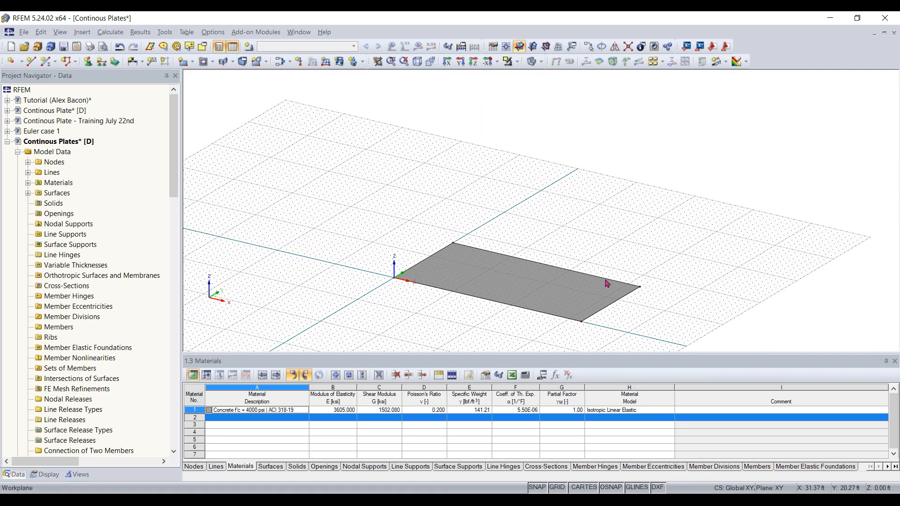
{"action": "mouse_move", "coordinate": [545, 328]}
{"action": "middle_mouse_down", "text": "ctrl"}
{"action": "mouse_move", "coordinate": [542, 290]}
{"action": "mouse_move", "coordinate": [544, 331]}
{"action": "middle_mouse_up", "text": "ctrl"}
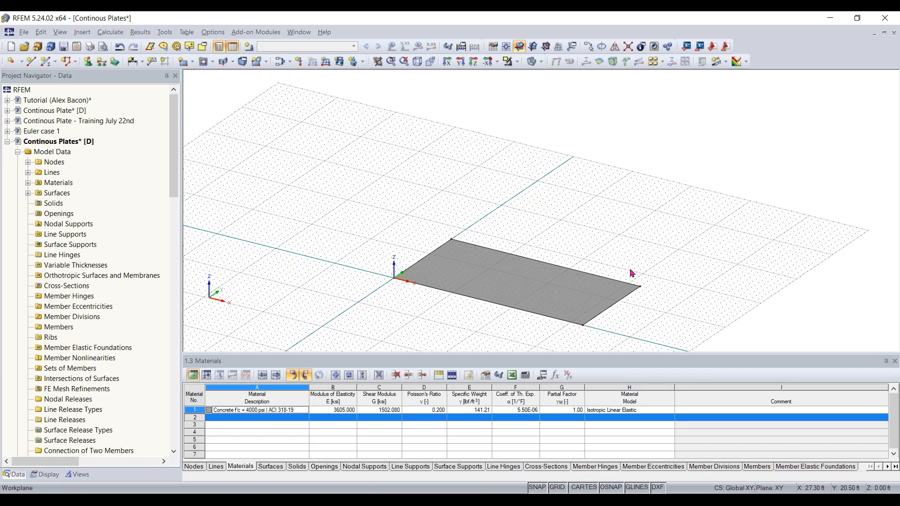
{"action": "middle_click_drag", "start_coordinate": [563, 257], "coordinate": [540, 202], "text": "ctrl"}
{"action": "right_click", "coordinate": [577, 229]}
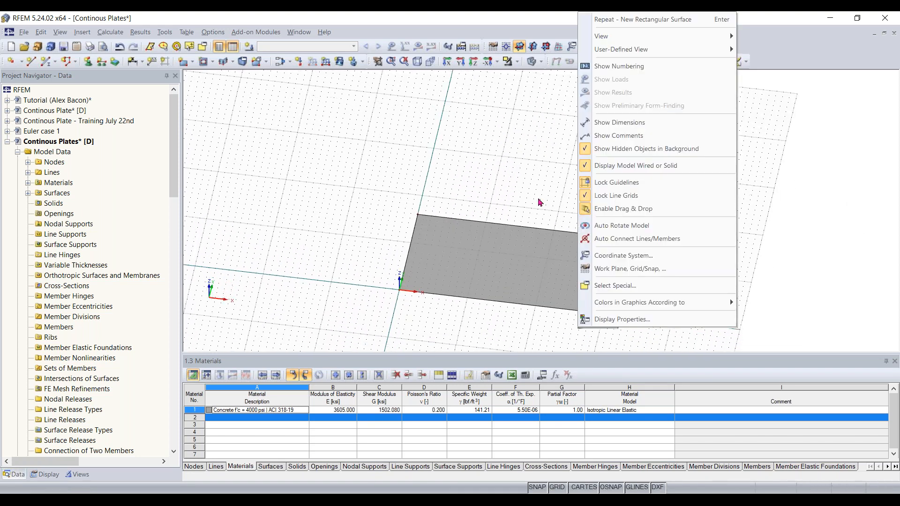
{"action": "left_click", "coordinate": [540, 203]}
- Make one copy of the whole rectangular surface, picking points for a displacement vector of 22 ft in Y
{"action": "middle_click_drag", "start_coordinate": [600, 206], "coordinate": [594, 191]}
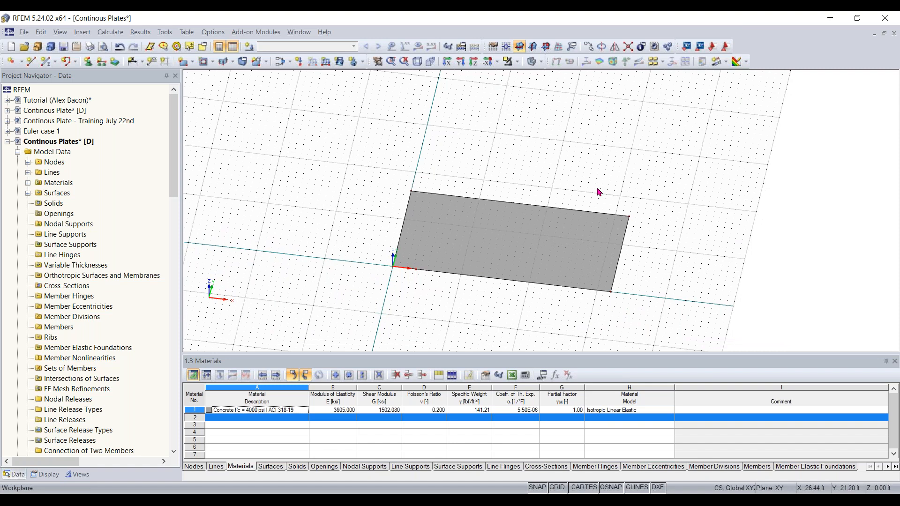
{"action": "left_click_drag", "start_coordinate": [690, 181], "coordinate": [331, 324]}
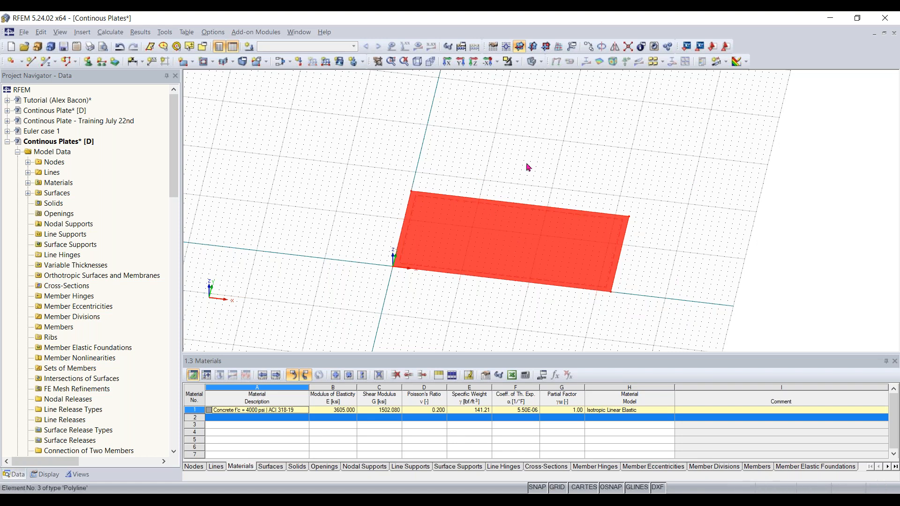
{"action": "left_click", "coordinate": [589, 47]}
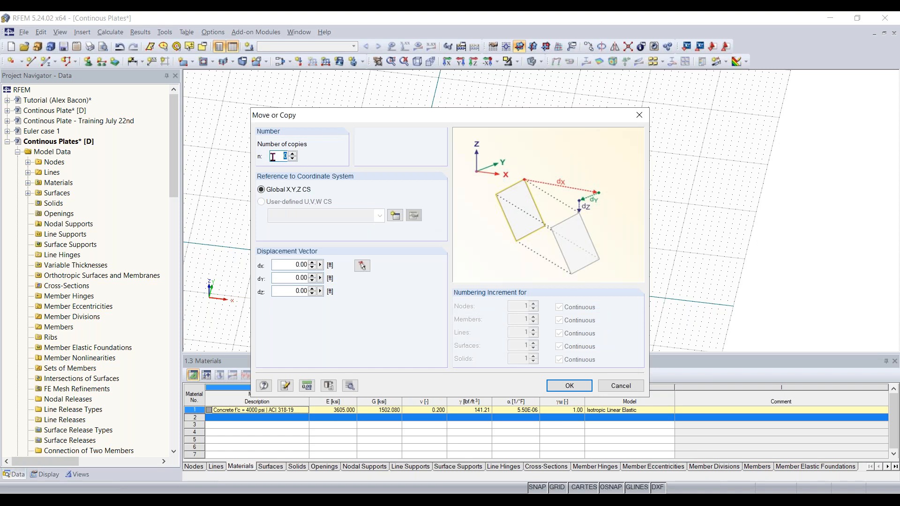
{"action": "type", "text": "1"}
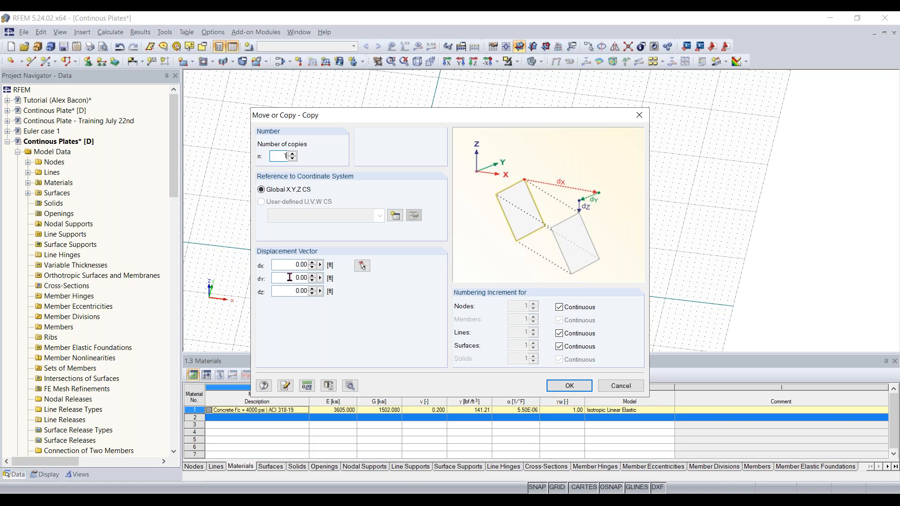
{"action": "left_click", "coordinate": [362, 266]}
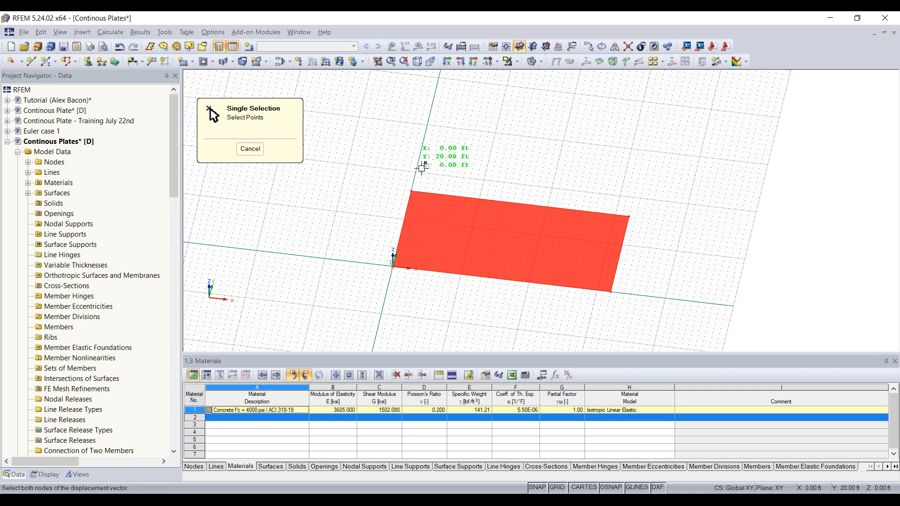
{"action": "middle_click_drag", "start_coordinate": [508, 138], "coordinate": [506, 175]}
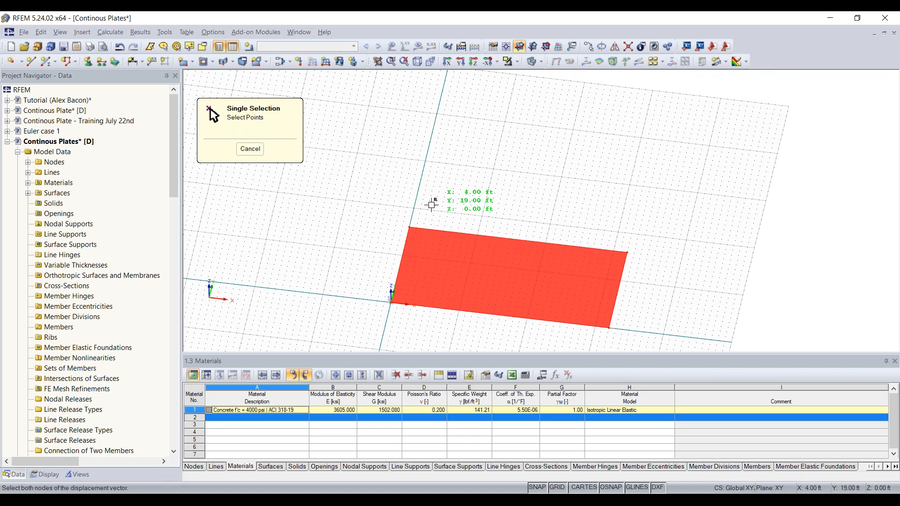
{"action": "left_click", "coordinate": [415, 197]}
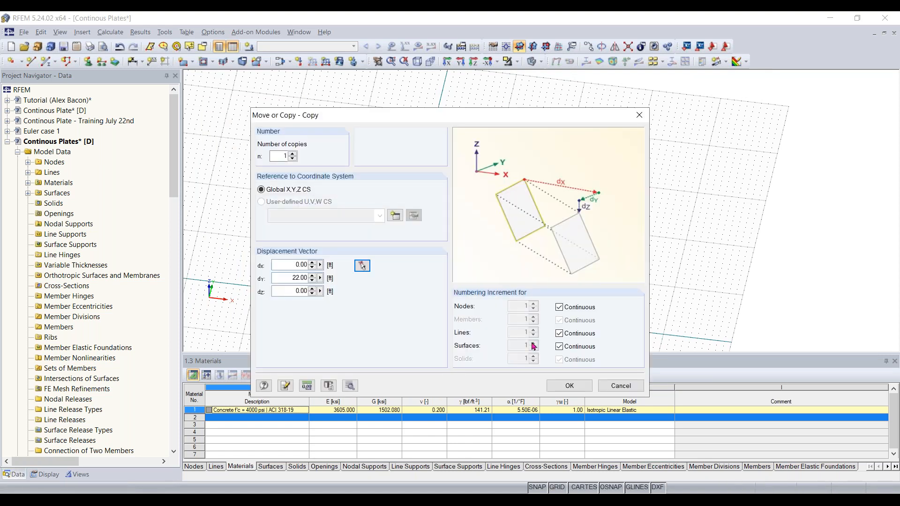
{"action": "left_click", "coordinate": [580, 384]}
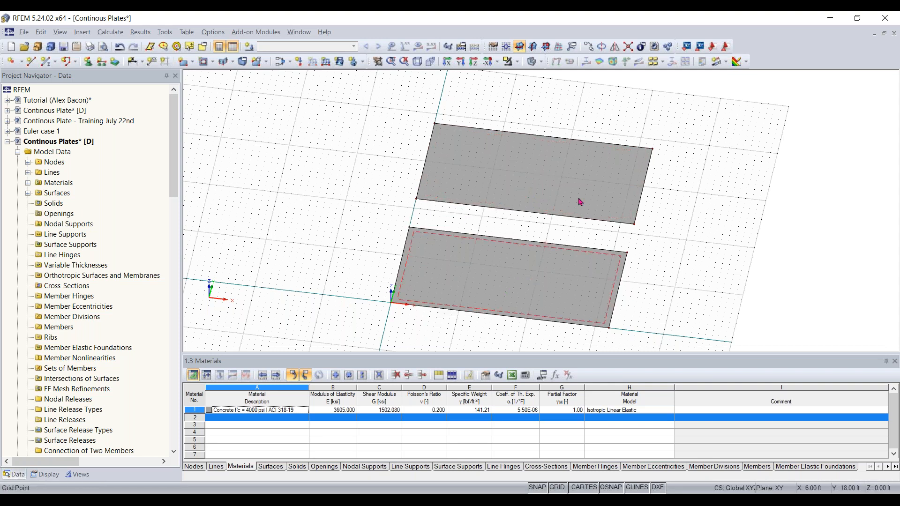
{"action": "middle_click_drag", "start_coordinate": [682, 230], "coordinate": [624, 207], "text": "ctrl"}
{"action": "right_click", "coordinate": [624, 206]}
{"action": "middle_click", "coordinate": [613, 157]}
{"action": "middle_click_drag", "start_coordinate": [613, 157], "coordinate": [588, 175]}
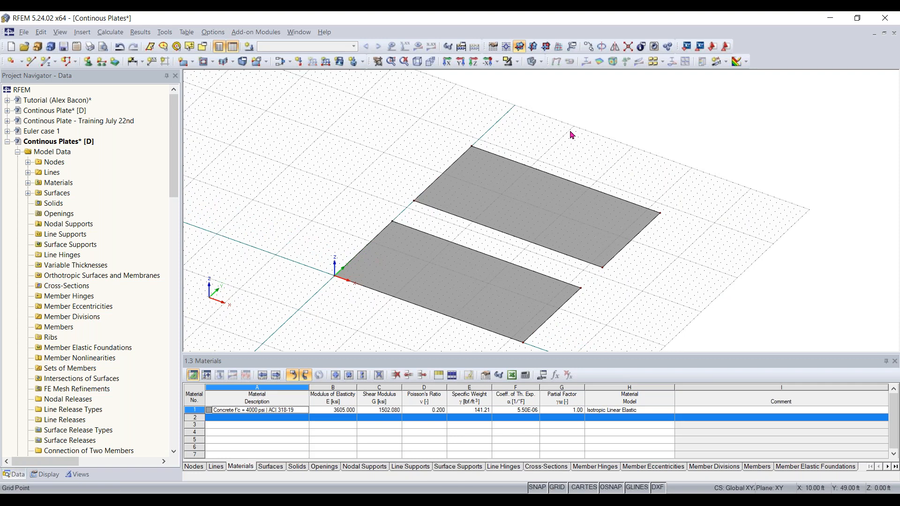
{"action": "left_click", "coordinate": [543, 203]}
{"action": "left_click", "coordinate": [451, 225]}
{"action": "scroll", "coordinate": [448, 229], "scroll_direction": "up", "scroll_amount": 1}
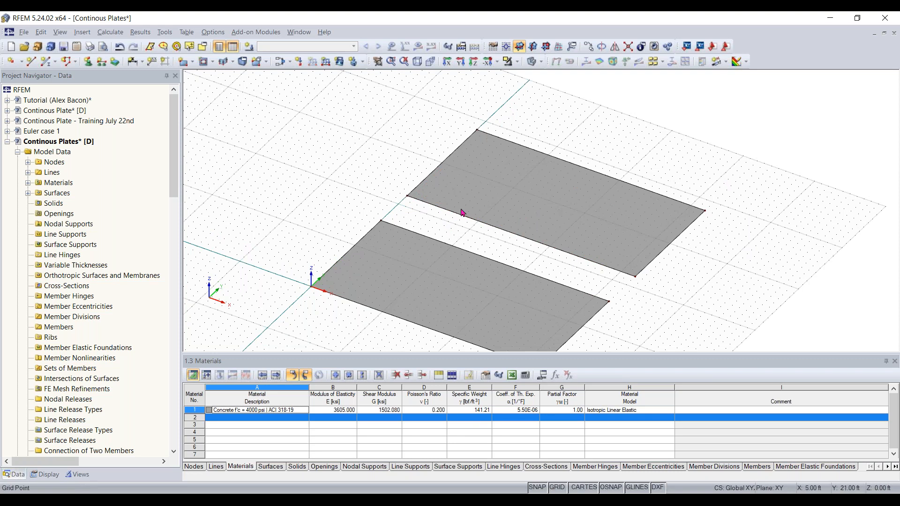
{"action": "middle_click_drag", "start_coordinate": [482, 235], "coordinate": [554, 277], "text": "ctrl"}
{"action": "scroll", "coordinate": [710, 230], "scroll_direction": "down", "scroll_amount": 1}
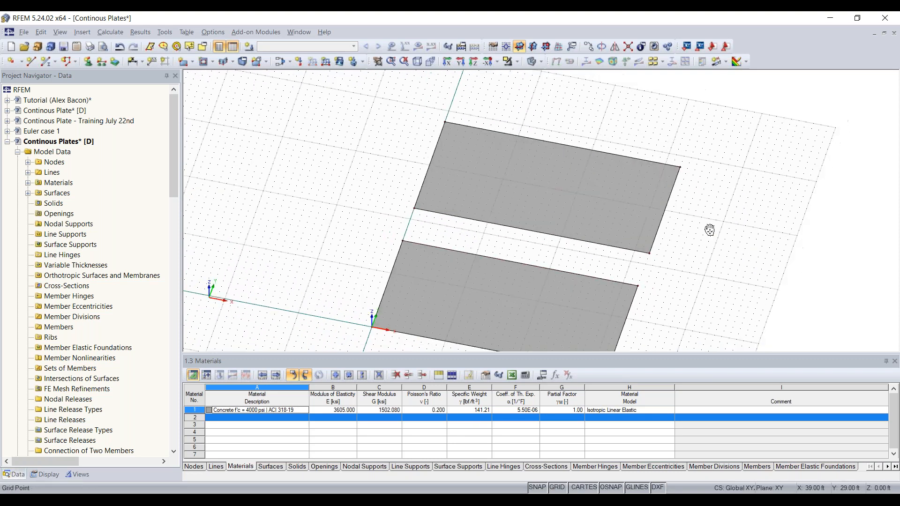
{"action": "middle_click_drag", "start_coordinate": [710, 229], "coordinate": [705, 236]}
{"action": "middle_click_drag", "start_coordinate": [481, 265], "coordinate": [525, 273], "text": "ctrl"}
{"action": "right_click", "coordinate": [524, 273]}
- Copy the second rectangular surface along Y so that its near corner node lands at Y 43 ft
{"action": "left_click", "coordinate": [678, 114]}
{"action": "left_click_drag", "start_coordinate": [678, 113], "coordinate": [368, 268]}
{"action": "middle_click_drag", "start_coordinate": [745, 188], "coordinate": [619, 127], "text": "ctrl"}
{"action": "right_click", "coordinate": [619, 127]}
{"action": "middle_click_drag", "start_coordinate": [580, 154], "coordinate": [542, 174]}
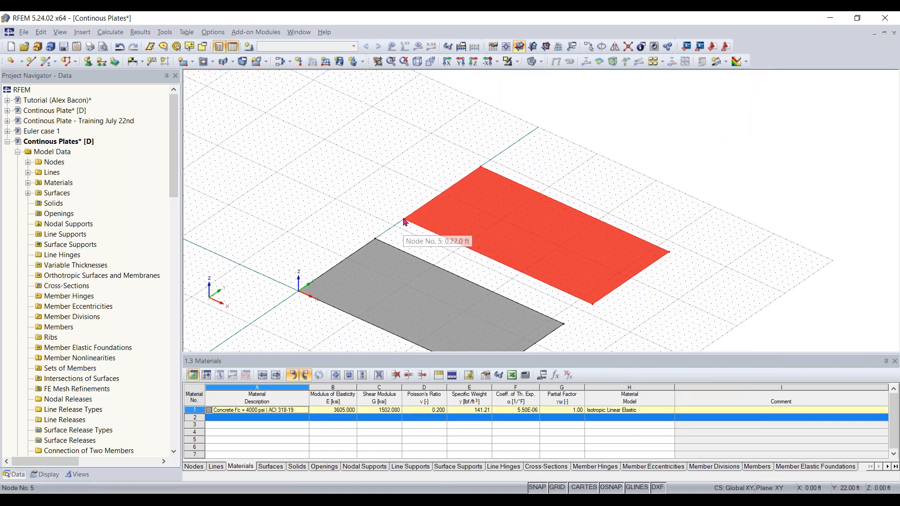
{"action": "left_click_drag", "start_coordinate": [405, 221], "coordinate": [506, 153], "text": "ctrl"}
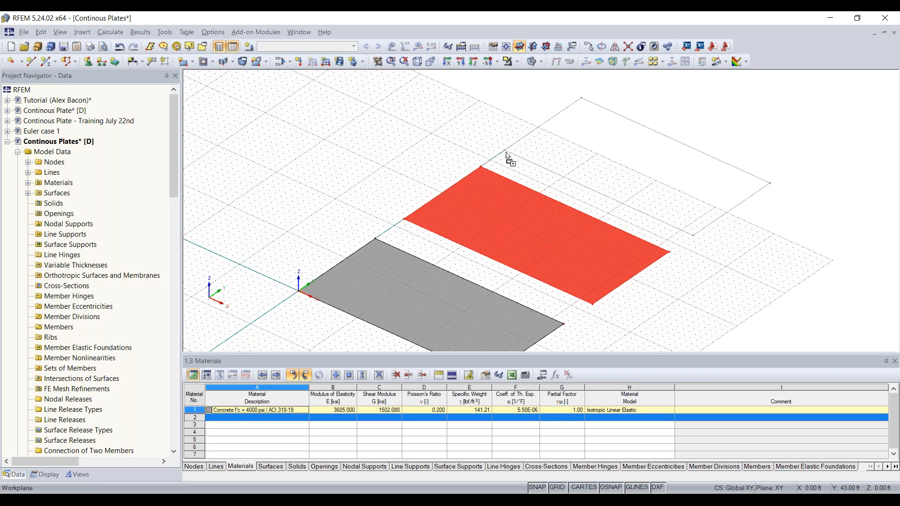
{"action": "left_click_drag", "start_coordinate": [505, 153], "coordinate": [507, 154], "text": "ctrl"}
{"action": "left_click", "coordinate": [694, 308]}
- Hide the data tables below the model view
{"action": "scroll", "coordinate": [695, 307], "scroll_direction": "down", "scroll_amount": 1}
{"action": "middle_click_drag", "start_coordinate": [694, 305], "coordinate": [556, 187]}
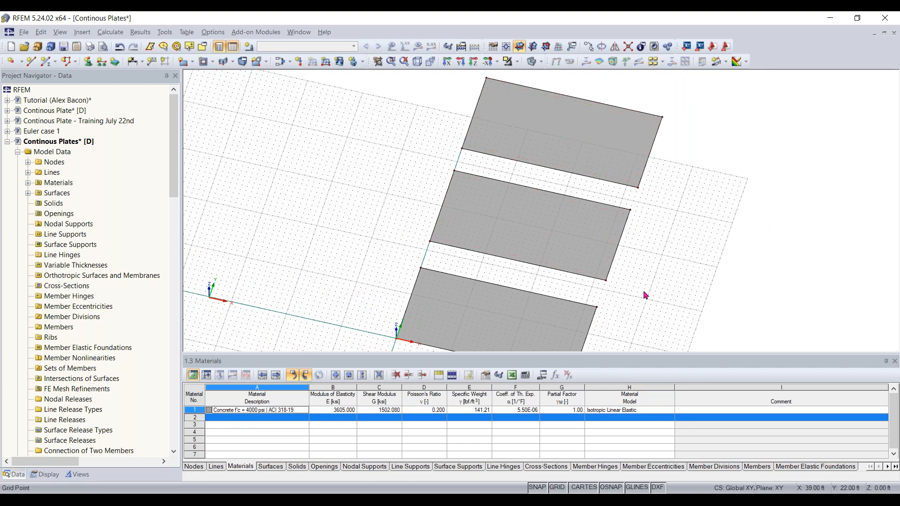
{"action": "middle_click_drag", "start_coordinate": [649, 304], "coordinate": [571, 245], "text": "ctrl"}
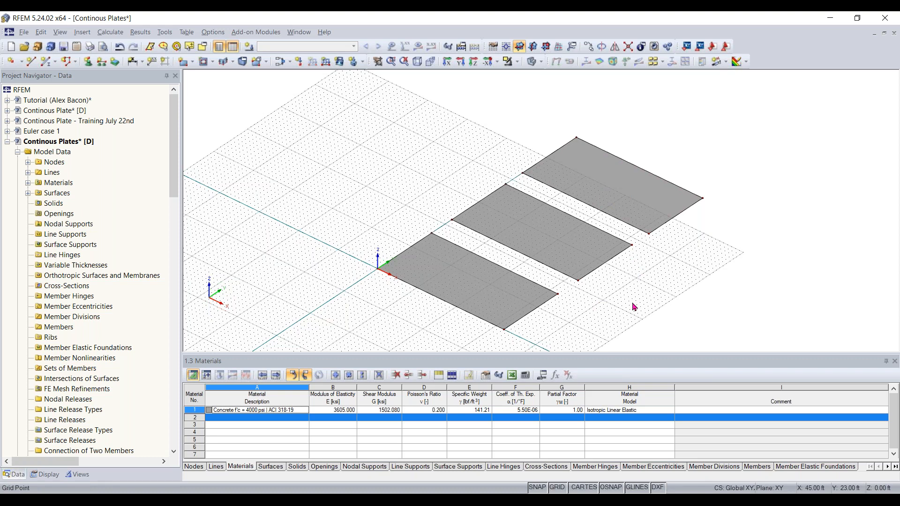
{"action": "middle_click_drag", "start_coordinate": [631, 316], "coordinate": [711, 322], "text": "ctrl"}
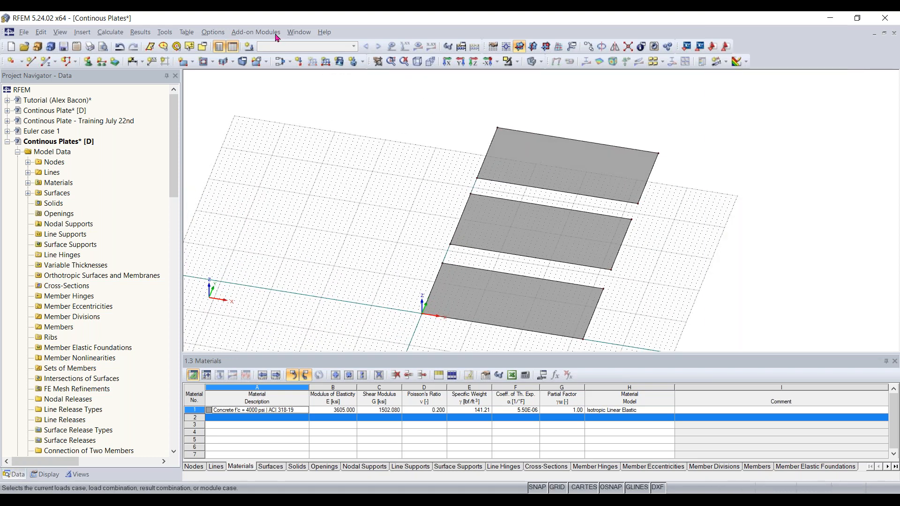
{"action": "left_click", "coordinate": [233, 47]}
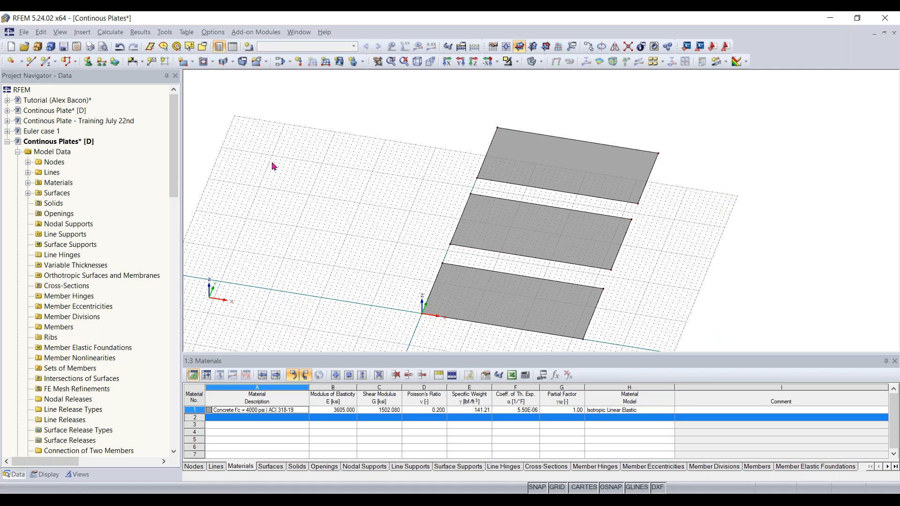
- Move all three rectangular surfaces together by 22 ft in negative Y, placing the middle surface's near corner node on the origin
{"action": "middle_click_drag", "start_coordinate": [392, 313], "coordinate": [459, 336]}
{"action": "middle_click_drag", "start_coordinate": [689, 335], "coordinate": [663, 371]}
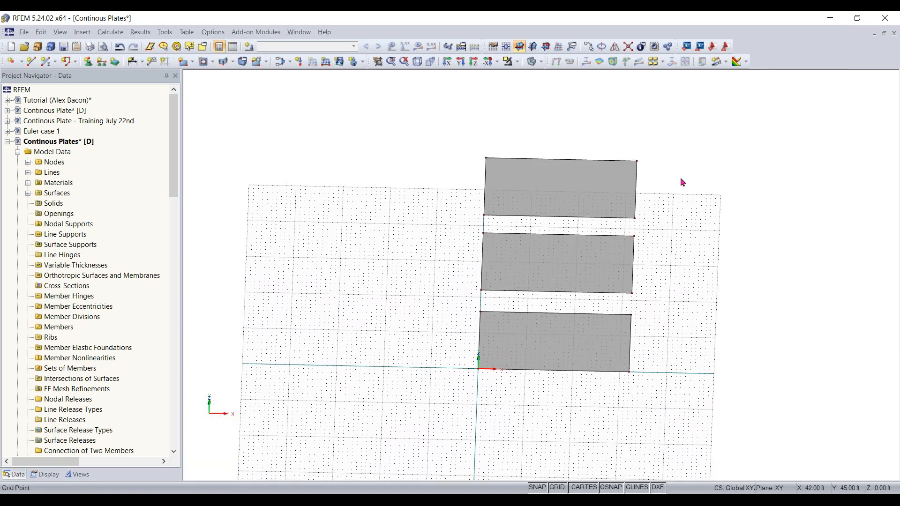
{"action": "left_click_drag", "start_coordinate": [693, 130], "coordinate": [438, 424]}
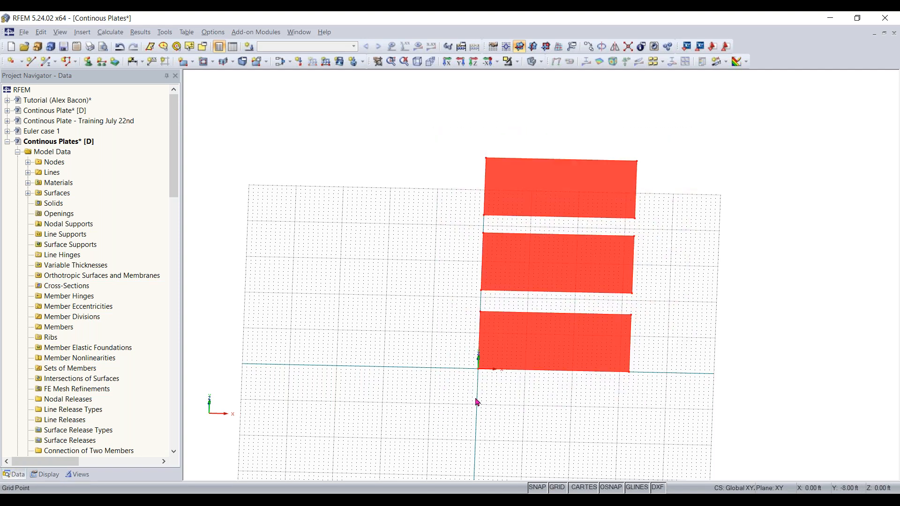
{"action": "scroll", "coordinate": [473, 375], "scroll_direction": "down", "scroll_amount": 1}
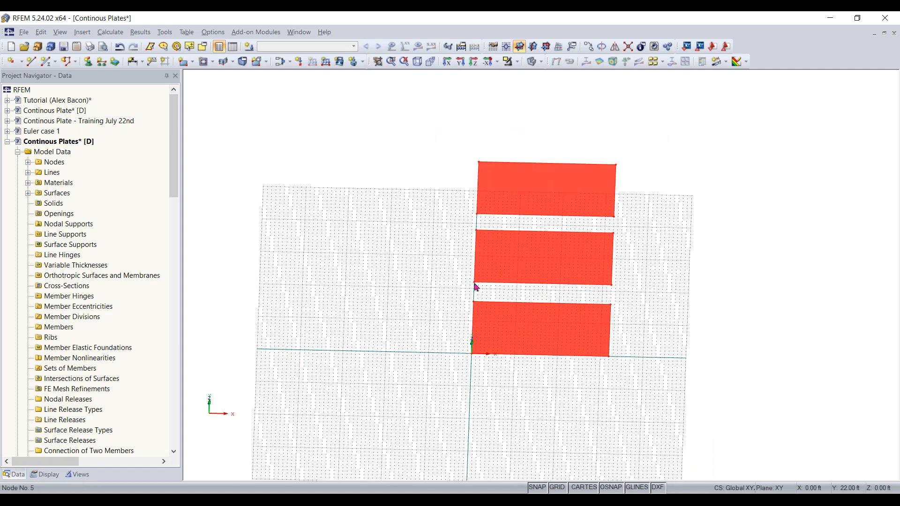
{"action": "left_click_drag", "start_coordinate": [475, 288], "coordinate": [473, 354]}
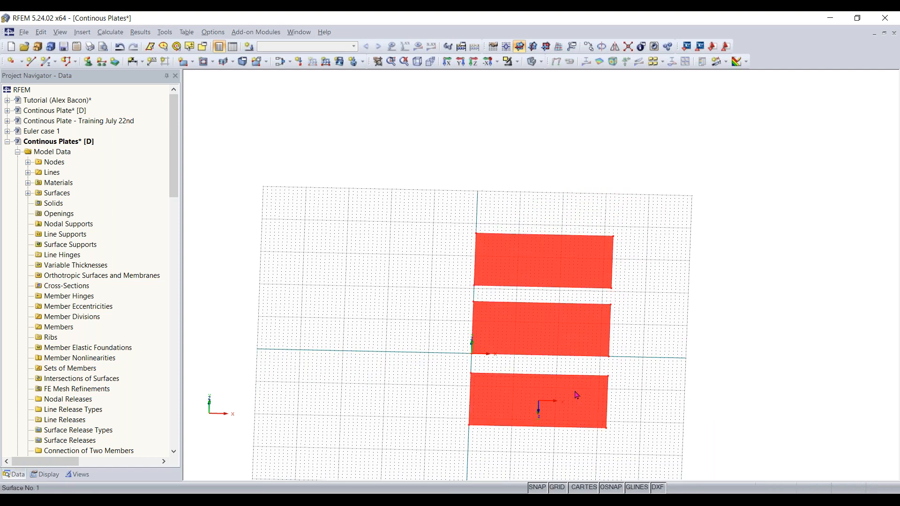
{"action": "left_click", "coordinate": [690, 385]}
{"action": "middle_click_drag", "start_coordinate": [690, 386], "coordinate": [622, 344], "text": "ctrl"}
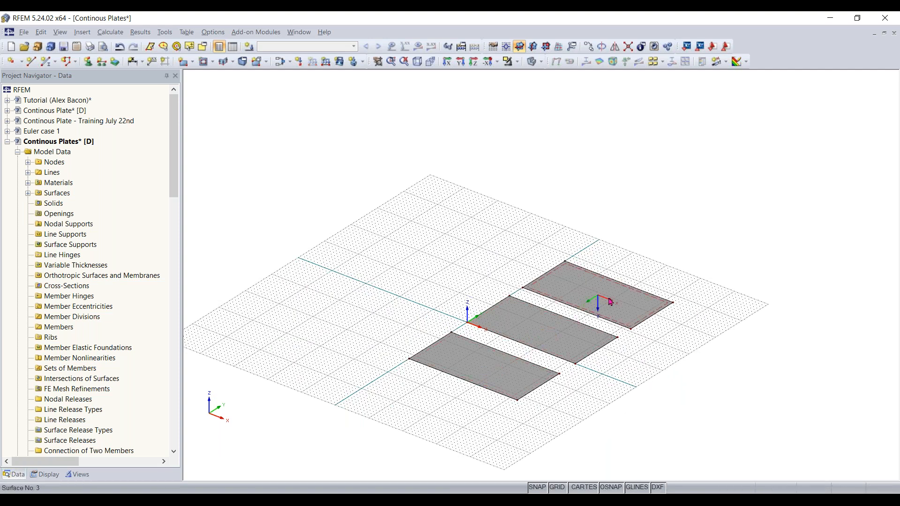
{"action": "scroll", "coordinate": [657, 361], "scroll_direction": "up", "scroll_amount": 3}
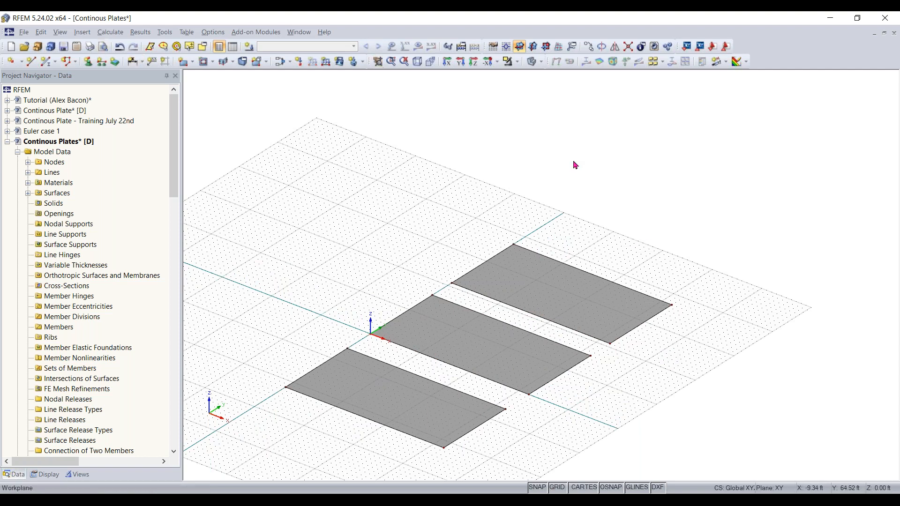
{"action": "left_click", "coordinate": [81, 32]}
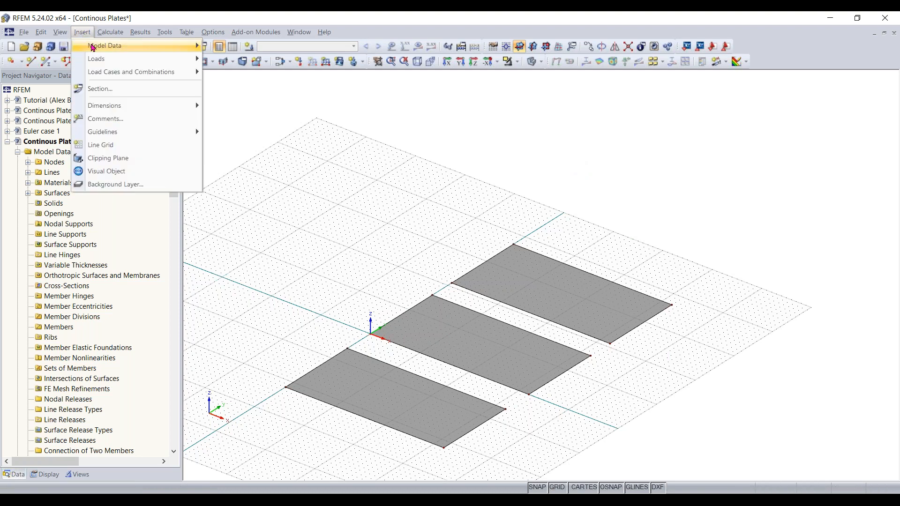
{"action": "mouse_move", "coordinate": [120, 47]}
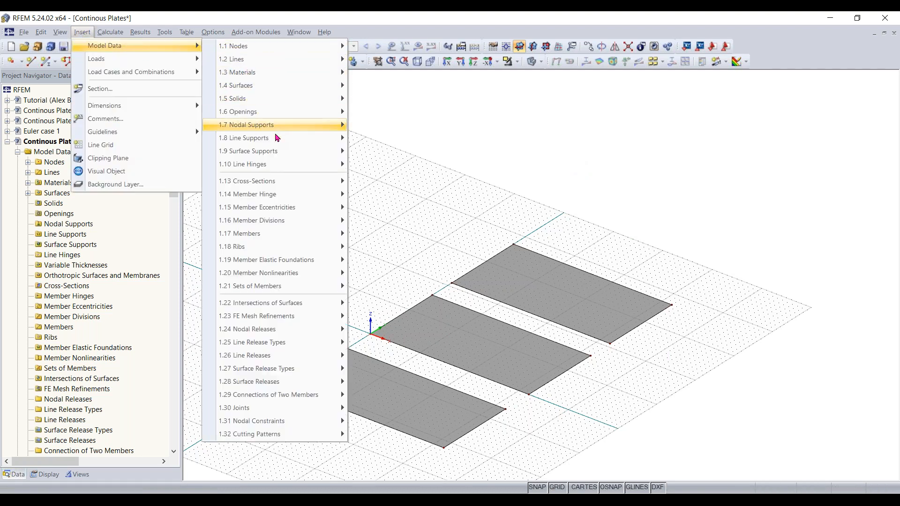
{"action": "mouse_move", "coordinate": [277, 234]}
{"action": "mouse_move", "coordinate": [421, 241]}
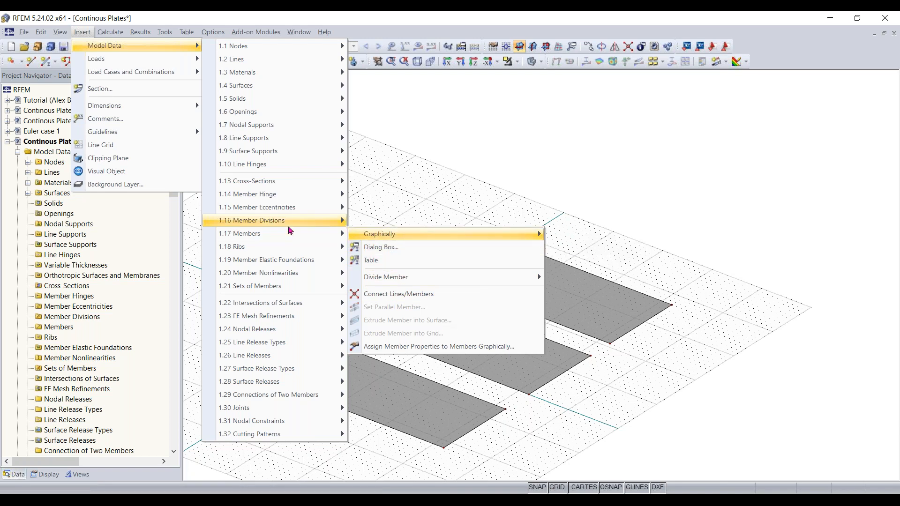
{"action": "left_click", "coordinate": [394, 198]}
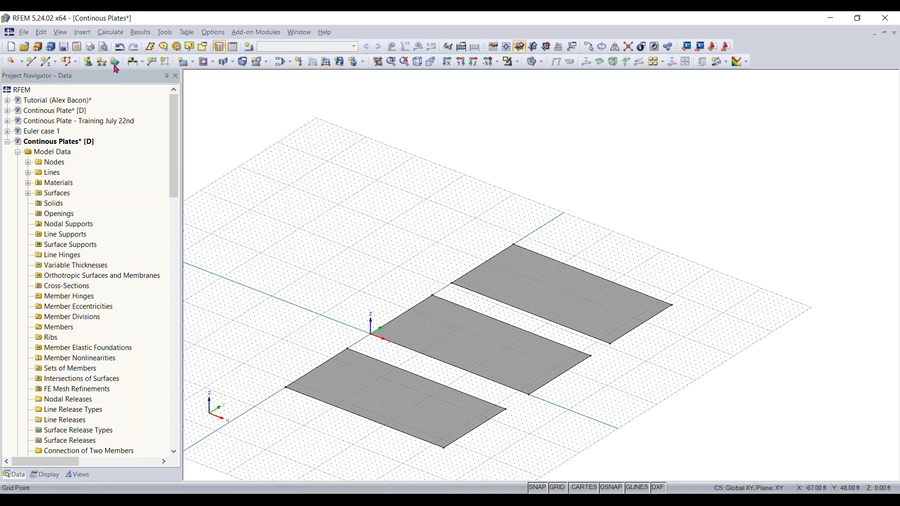
- Start a new single beam member and choose a massive rectangular section from the cross-section library for its start
{"action": "left_click", "coordinate": [48, 65]}
{"action": "scroll", "coordinate": [60, 131], "scroll_direction": "down", "scroll_amount": 2}
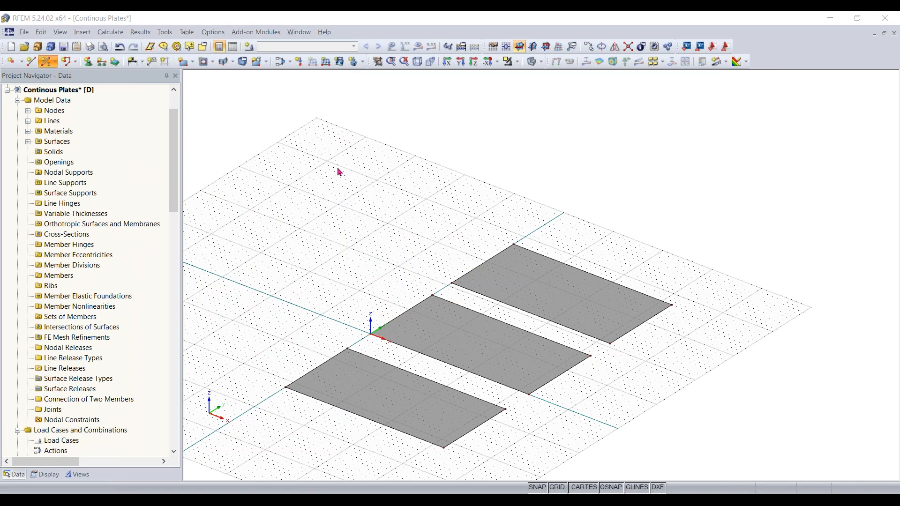
{"action": "left_click_drag", "start_coordinate": [367, 109], "coordinate": [394, 102]}
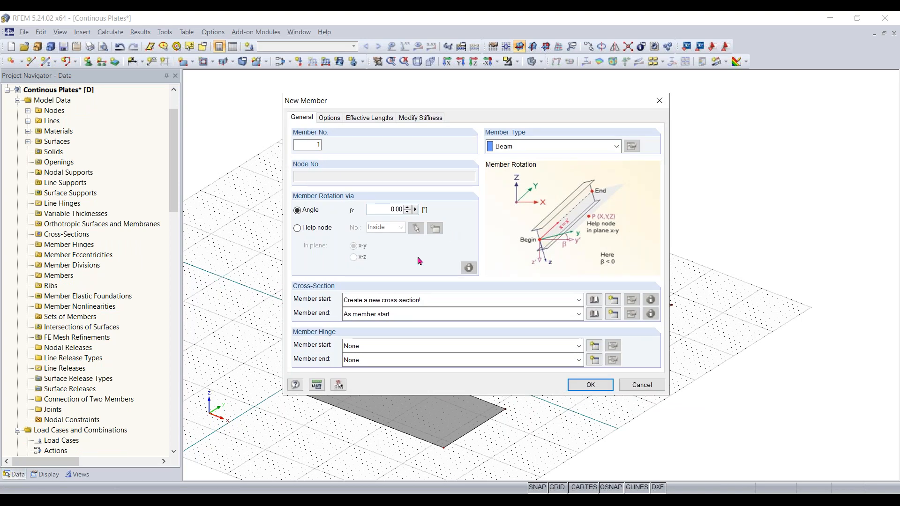
{"action": "double_click", "coordinate": [330, 143]}
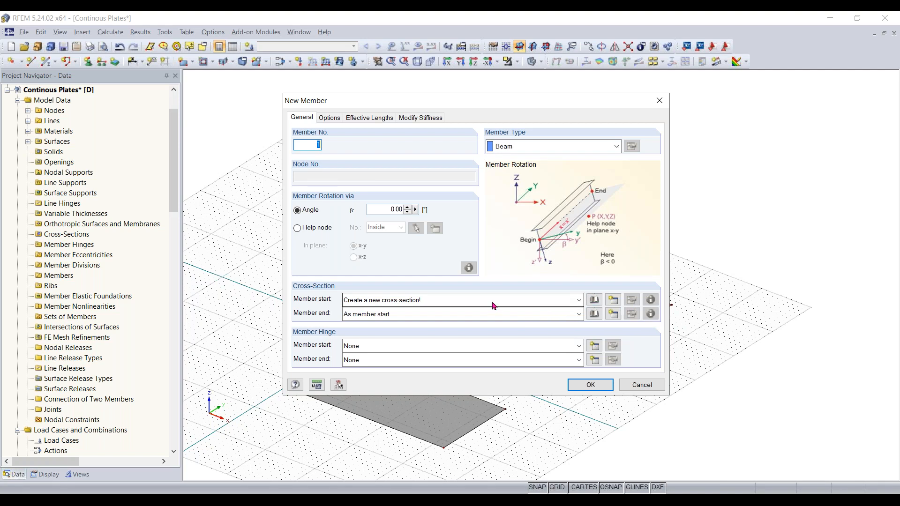
{"action": "left_click", "coordinate": [599, 300]}
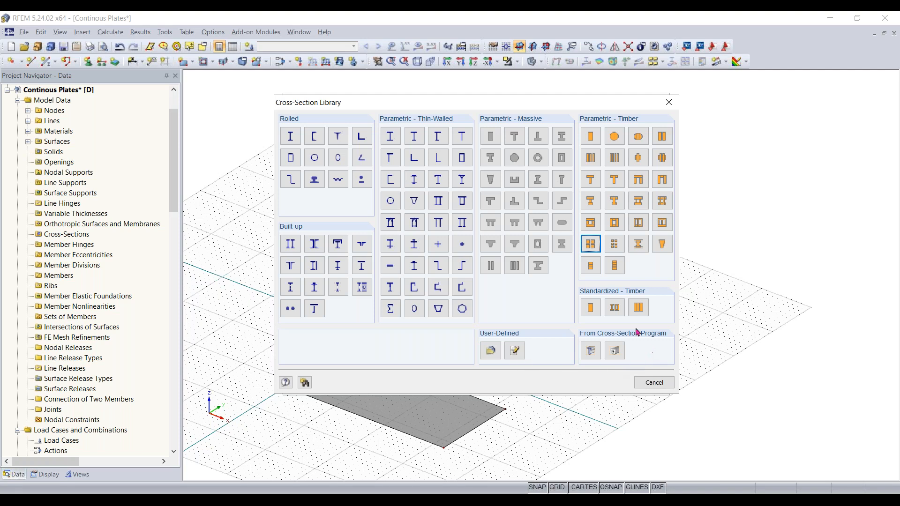
{"action": "left_click", "coordinate": [490, 142]}
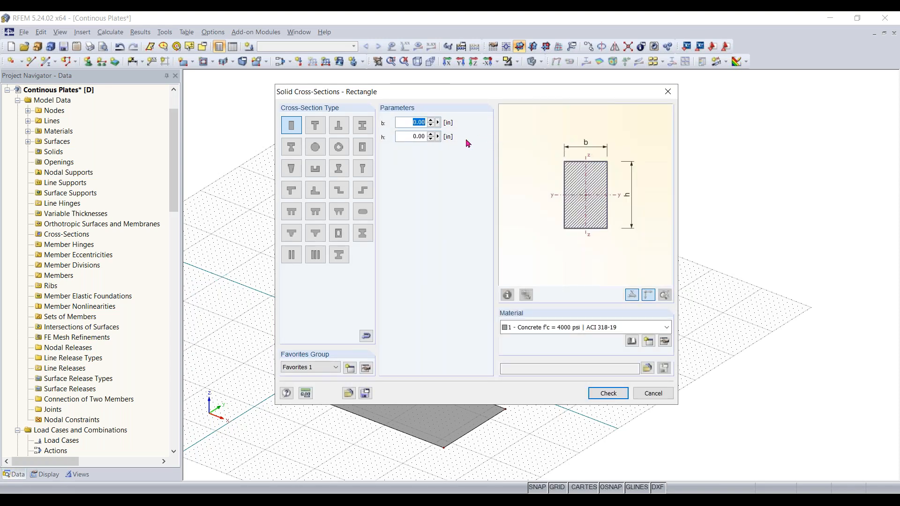
- Set the rectangular section to b 40 in and h 12 in, and accept the section and member settings
{"action": "type", "text": "40"}
{"action": "left_click_drag", "start_coordinate": [407, 136], "coordinate": [473, 134]}
{"action": "type", "text": "12"}
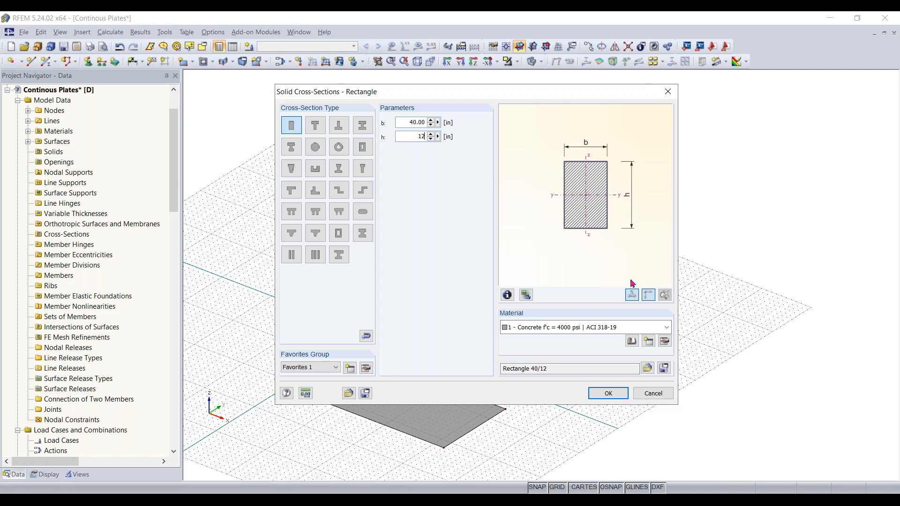
{"action": "left_click", "coordinate": [609, 393]}
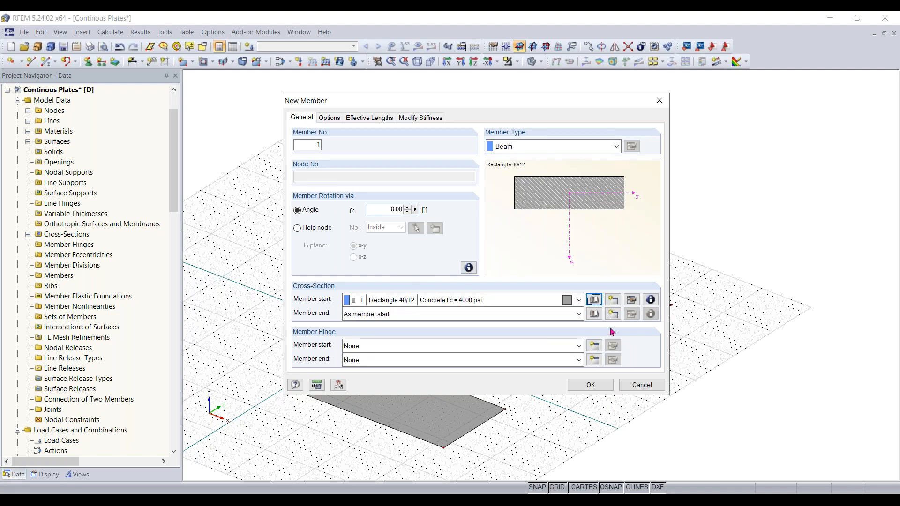
{"action": "left_click", "coordinate": [591, 385]}
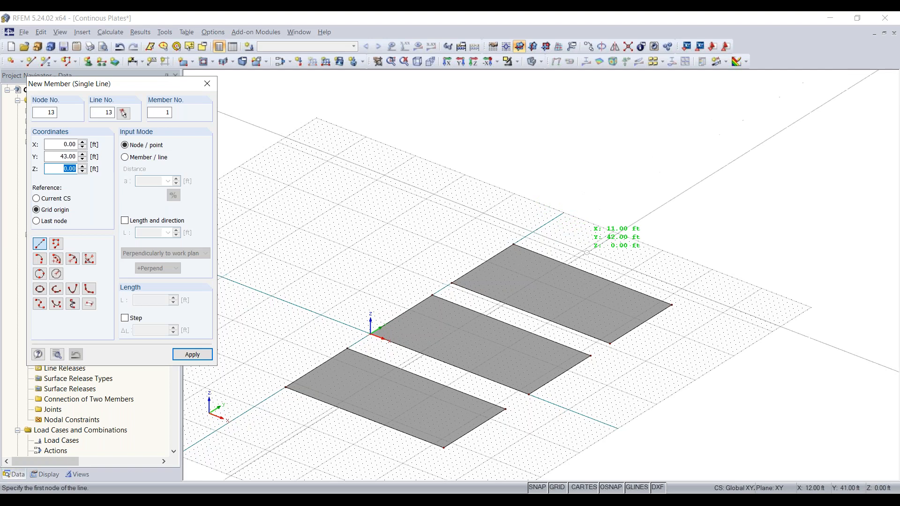
- Draw the beam member from X 0, Y 42 ft to X 32 ft, Y 42 ft on the work plane
{"action": "scroll", "coordinate": [464, 183], "scroll_direction": "up", "scroll_amount": 3}
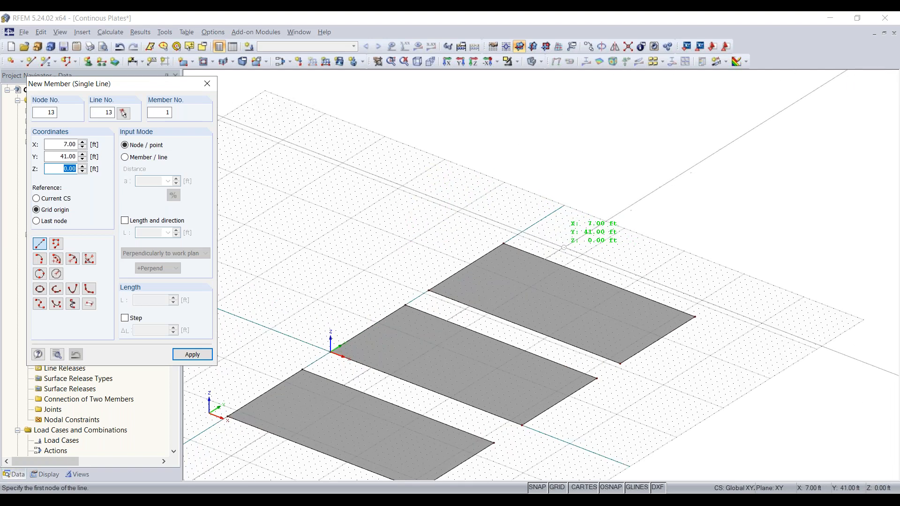
{"action": "middle_click_drag", "start_coordinate": [577, 259], "coordinate": [550, 266]}
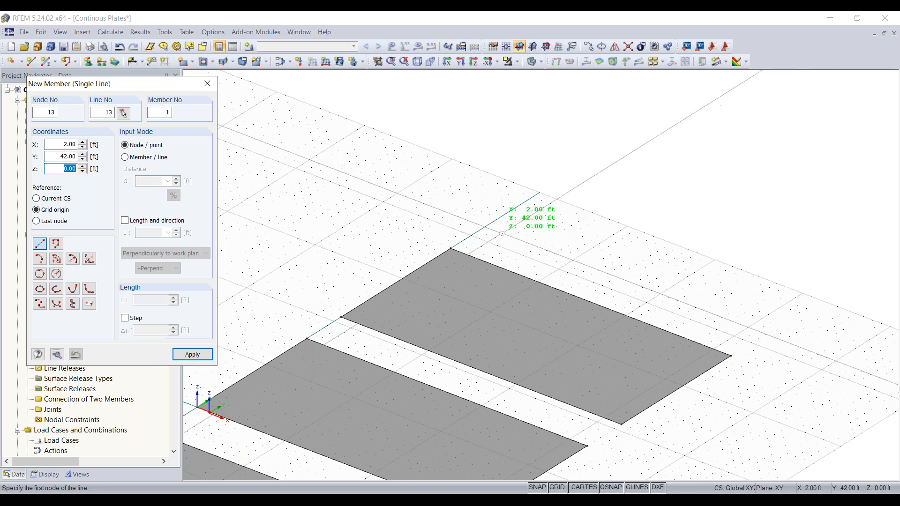
{"action": "scroll", "coordinate": [501, 233], "scroll_direction": "up", "scroll_amount": 2}
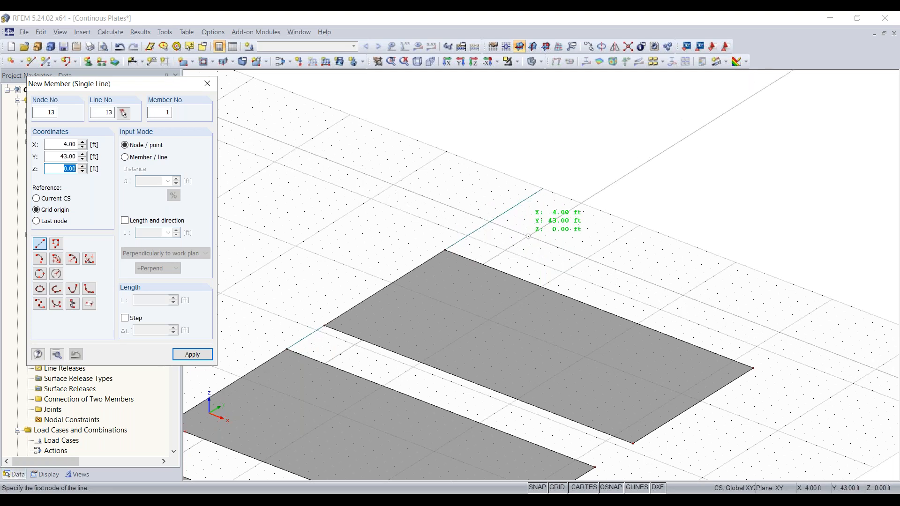
{"action": "left_click", "coordinate": [483, 226]}
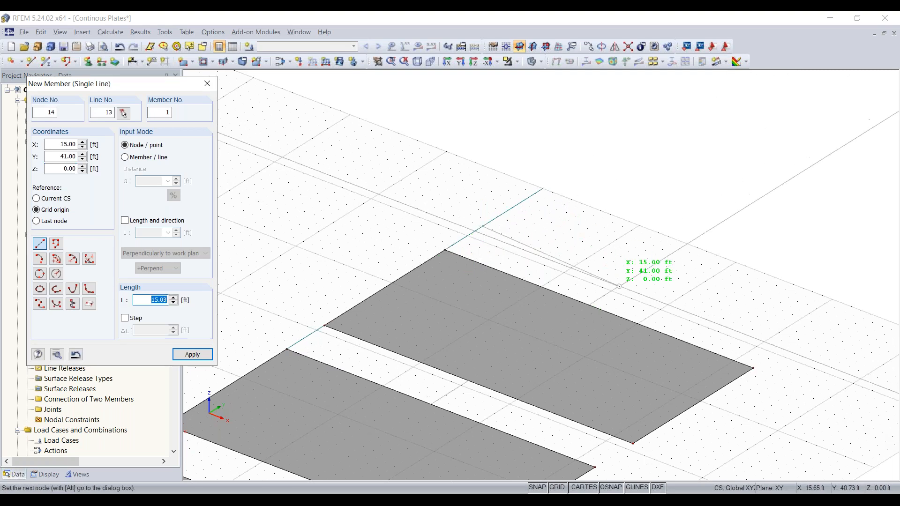
{"action": "middle_click_drag", "start_coordinate": [579, 292], "coordinate": [469, 274]}
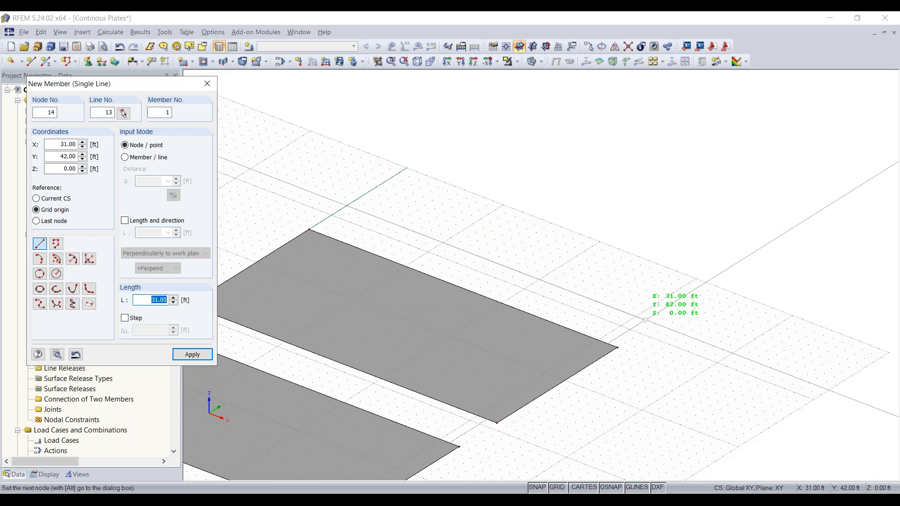
{"action": "middle_click_drag", "start_coordinate": [645, 320], "coordinate": [748, 299]}
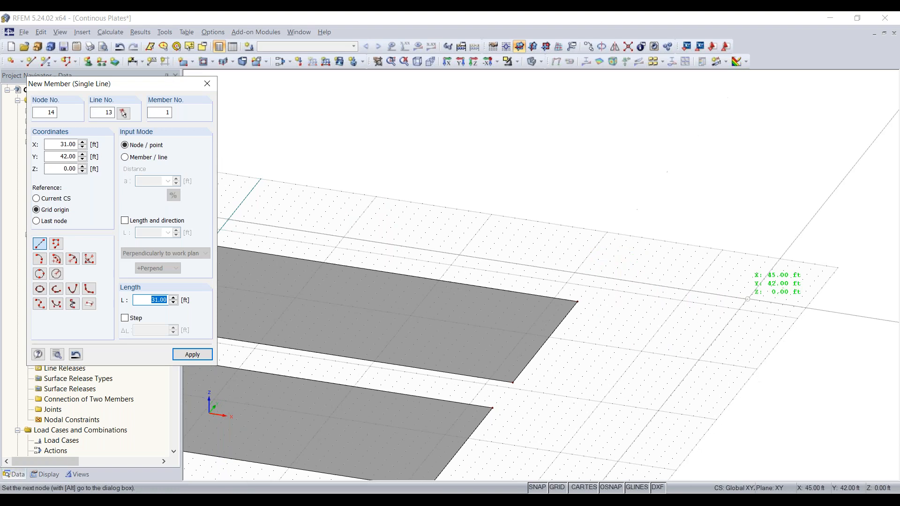
{"action": "left_click", "coordinate": [593, 281]}
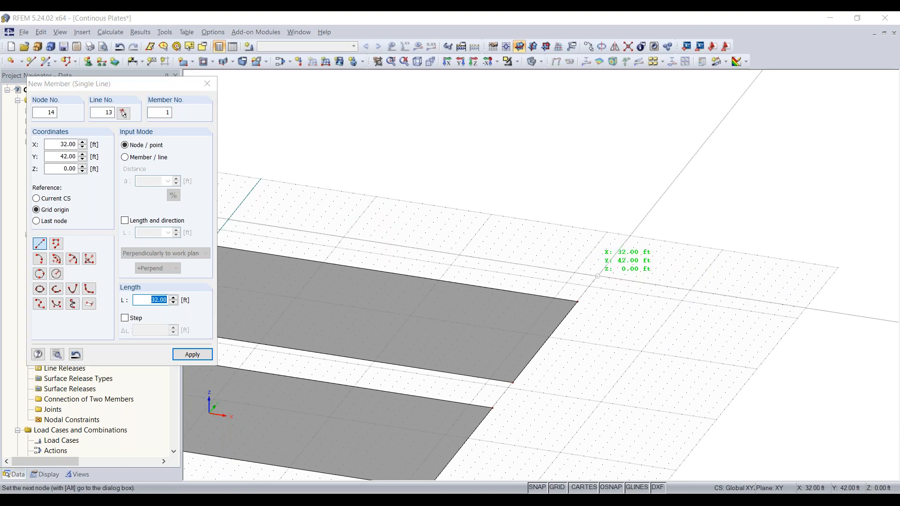
{"action": "scroll", "coordinate": [537, 194], "scroll_direction": "down", "scroll_amount": 1}
{"action": "middle_click_drag", "start_coordinate": [536, 195], "coordinate": [615, 195]}
{"action": "key", "text": "Escape"}
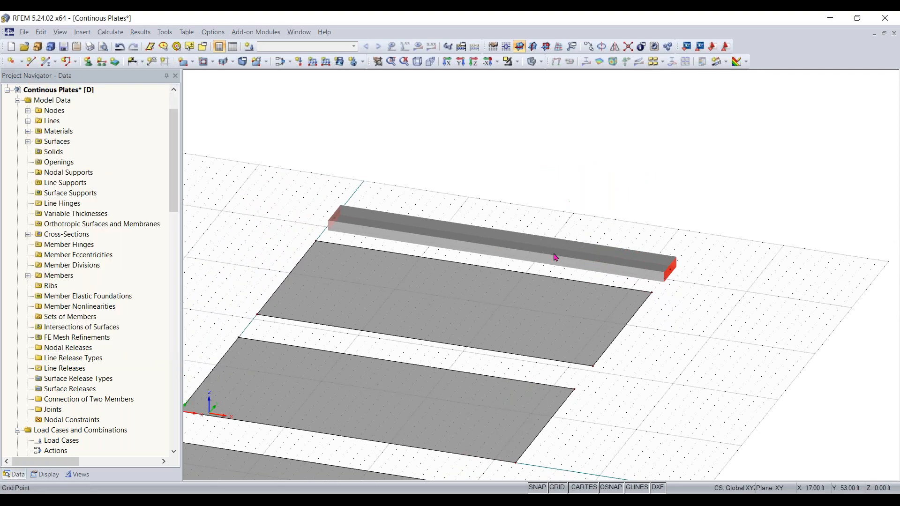
- Open the beam member for editing and bring up the rolled I-sections in the cross-section library for its start
{"action": "middle_click_drag", "start_coordinate": [694, 354], "coordinate": [713, 328], "text": "ctrl"}
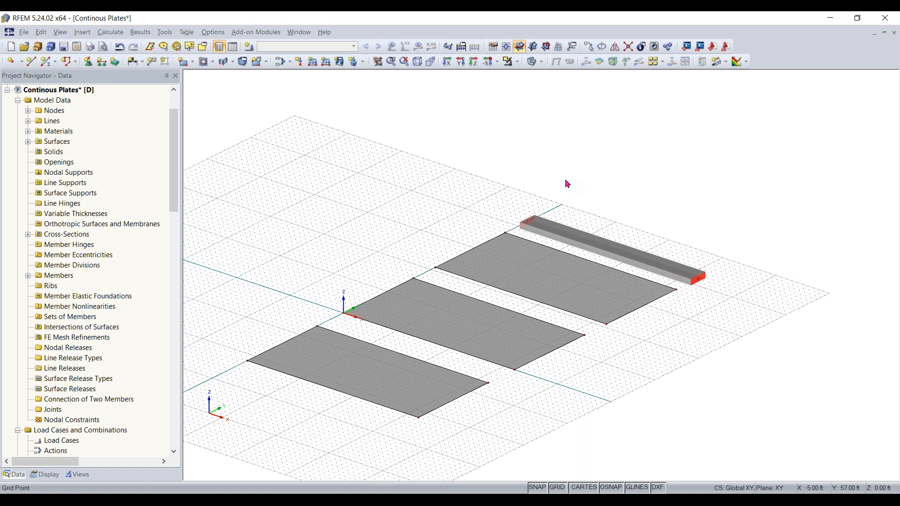
{"action": "double_click", "coordinate": [577, 244]}
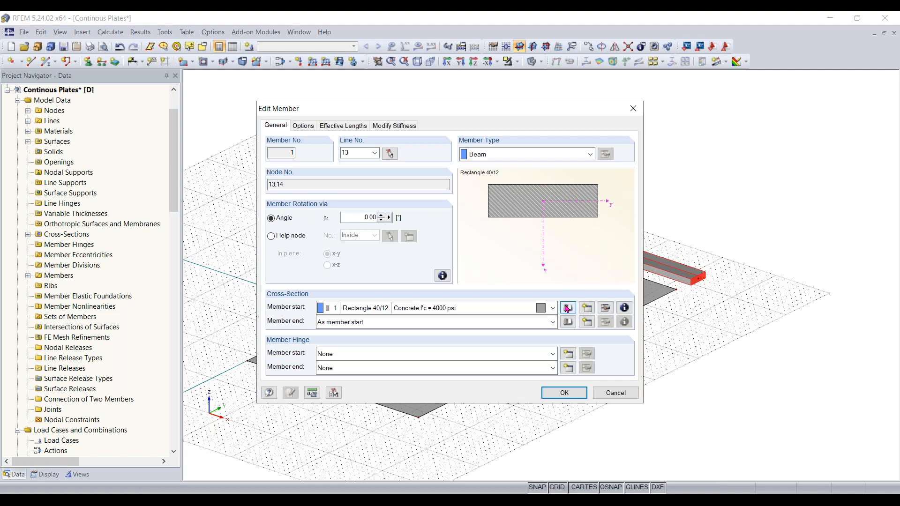
{"action": "left_click", "coordinate": [568, 308]}
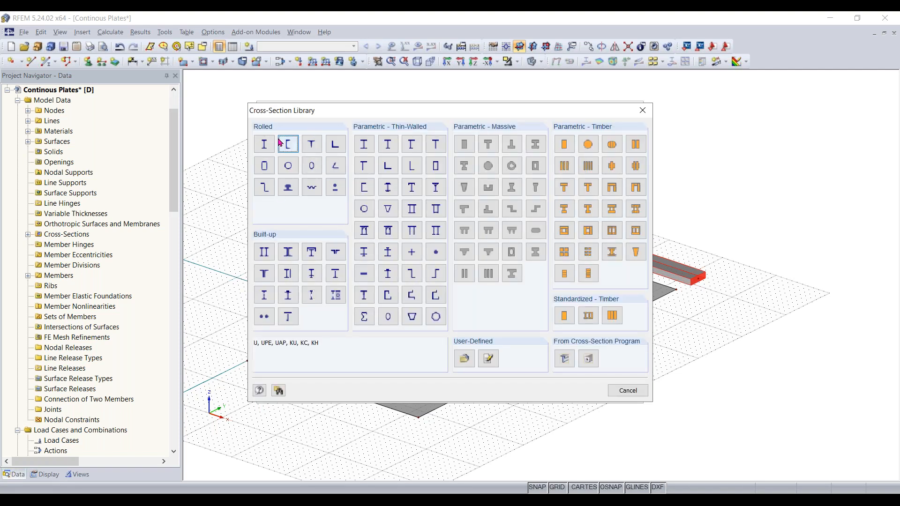
{"action": "key", "text": "Escape"}
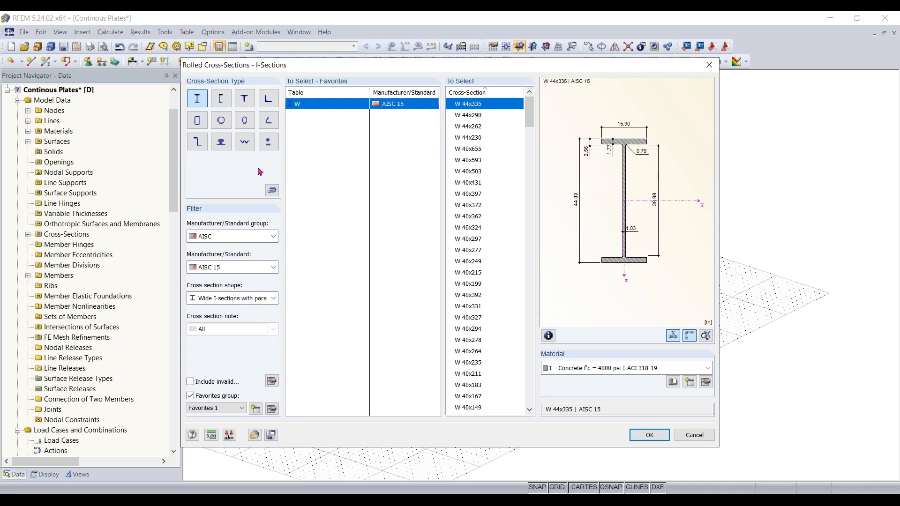
- Filter the rolled I-sections by manufacturer group ADM and AISC, look through the listed W shapes, and leave the selection without accepting
{"action": "left_click", "coordinate": [233, 237]}
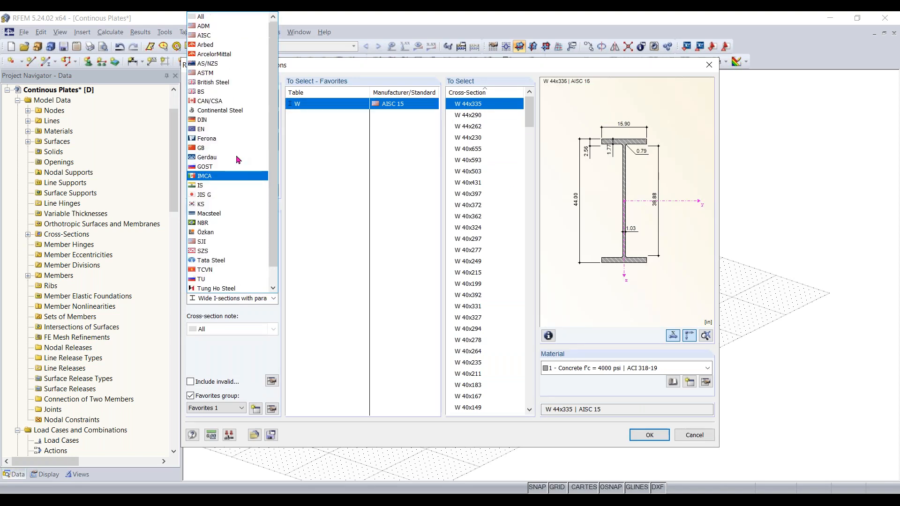
{"action": "scroll", "coordinate": [228, 60], "scroll_direction": "up", "scroll_amount": 2}
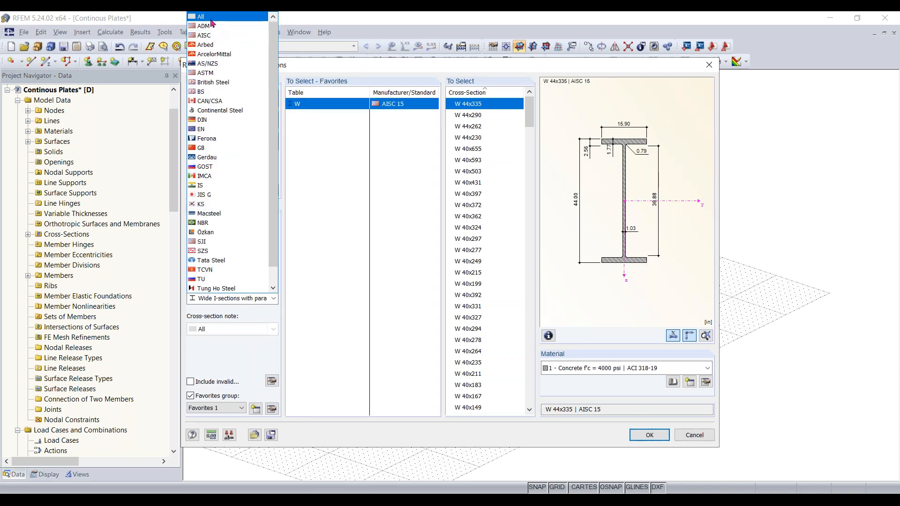
{"action": "left_click", "coordinate": [214, 25]}
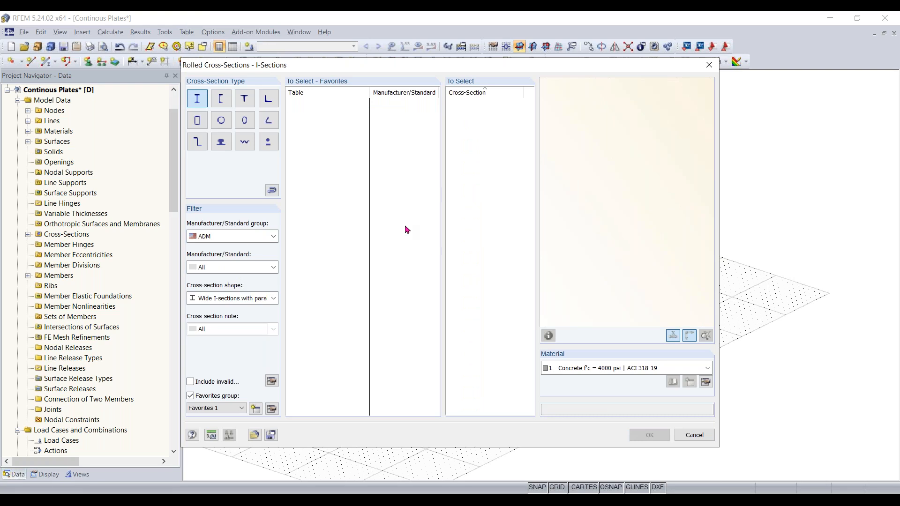
{"action": "left_click", "coordinate": [237, 240]}
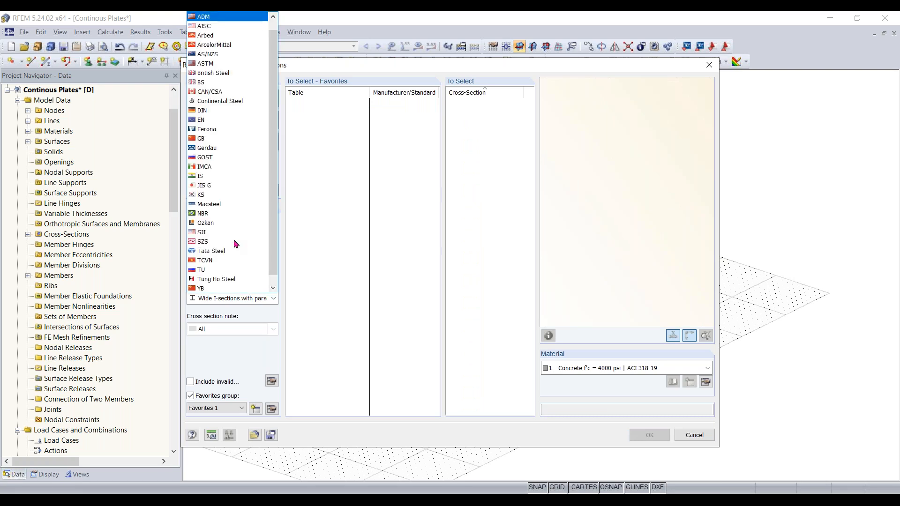
{"action": "left_click", "coordinate": [212, 26]}
{"action": "scroll", "coordinate": [496, 174], "scroll_direction": "down", "scroll_amount": 1}
{"action": "scroll", "coordinate": [495, 175], "scroll_direction": "down", "scroll_amount": 1}
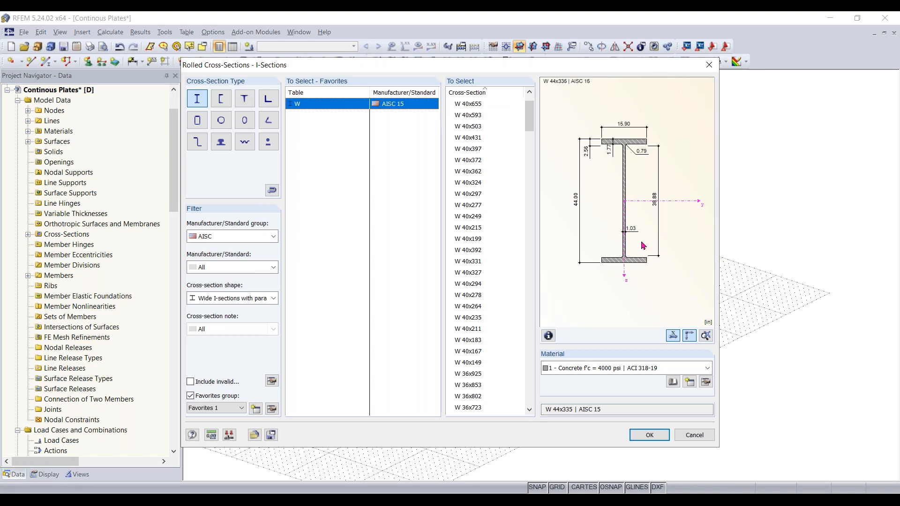
{"action": "left_click", "coordinate": [234, 267]}
{"action": "left_click", "coordinate": [234, 277]}
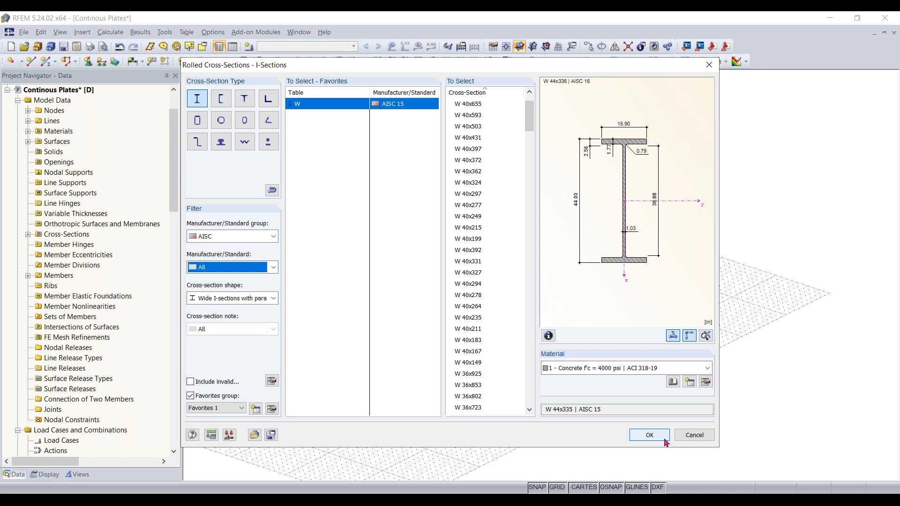
{"action": "left_click", "coordinate": [687, 436]}
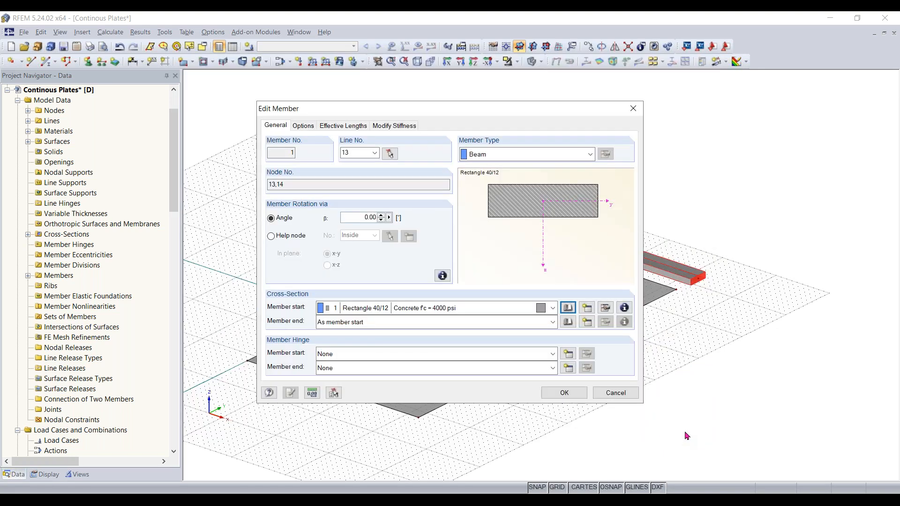
- Look at the parametric thin-walled symmetric I-section and the rest of the cross-section library, and leave the beam member without changes
{"action": "left_click", "coordinate": [567, 311]}
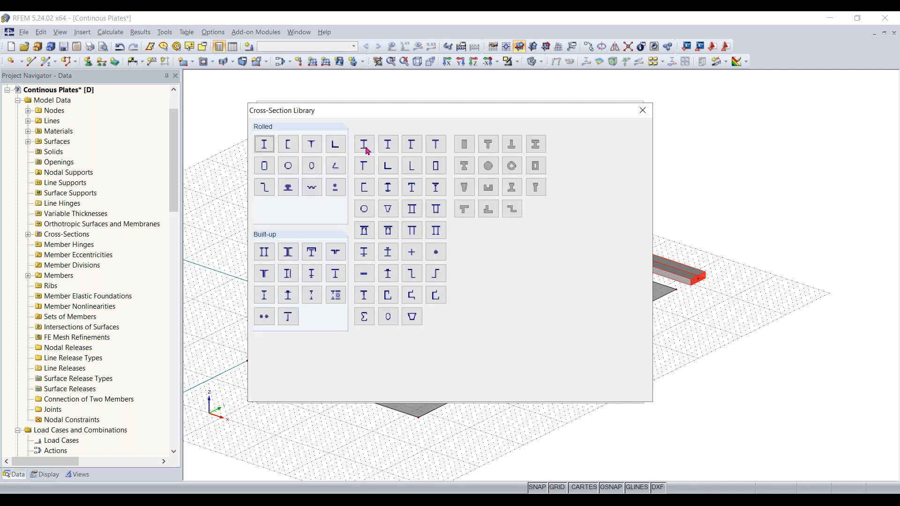
{"action": "left_click", "coordinate": [368, 150]}
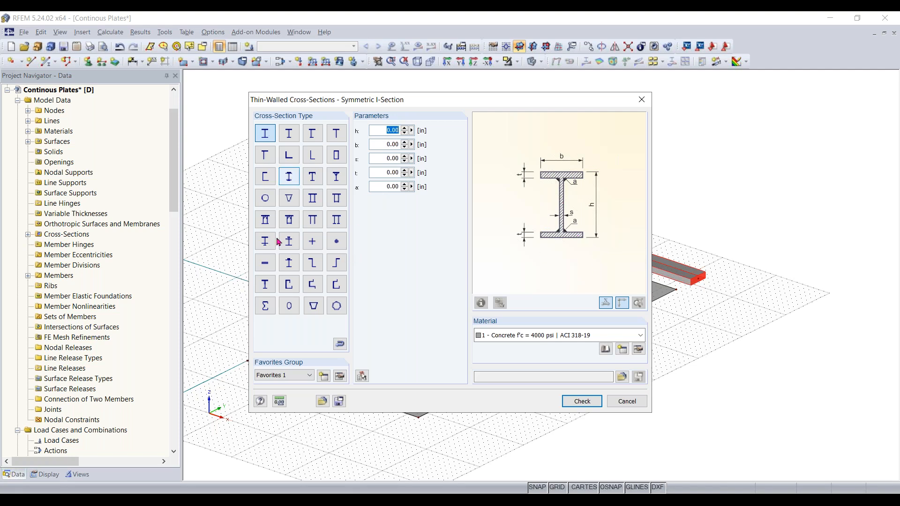
{"action": "left_click", "coordinate": [627, 402]}
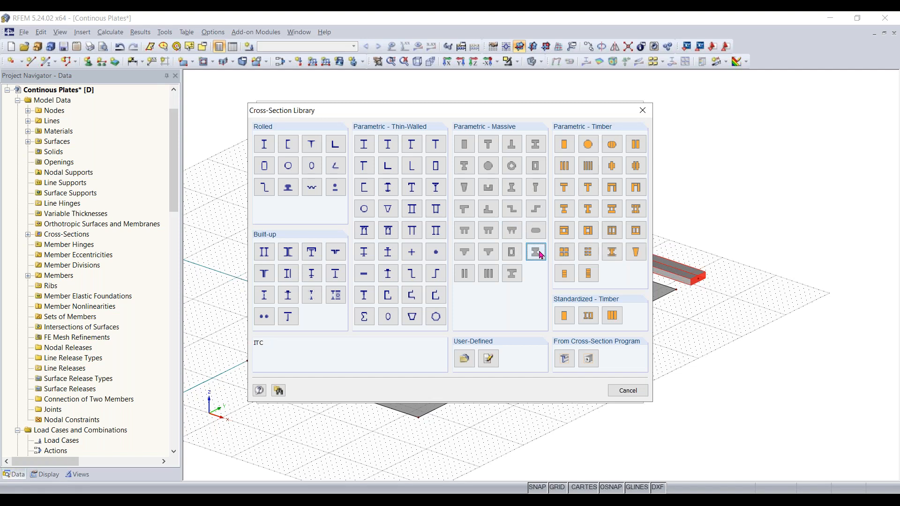
{"action": "left_click", "coordinate": [613, 391]}
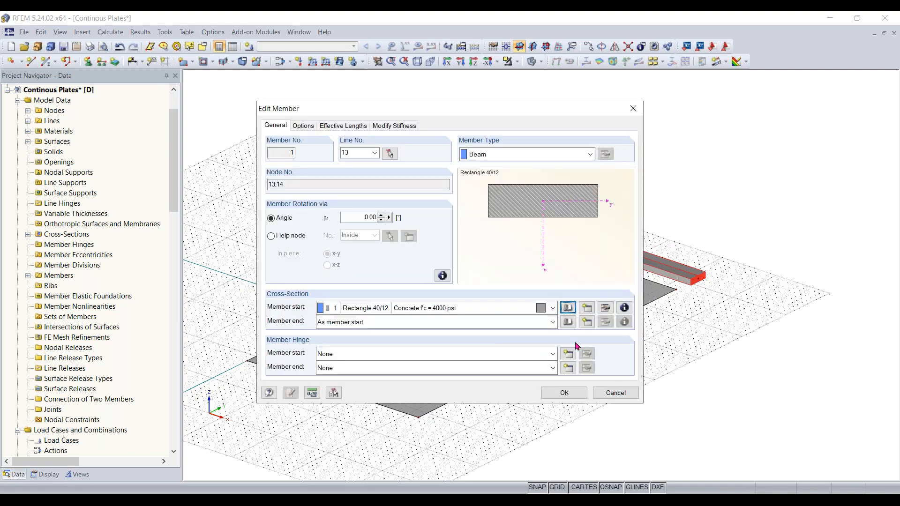
{"action": "left_click", "coordinate": [618, 392]}
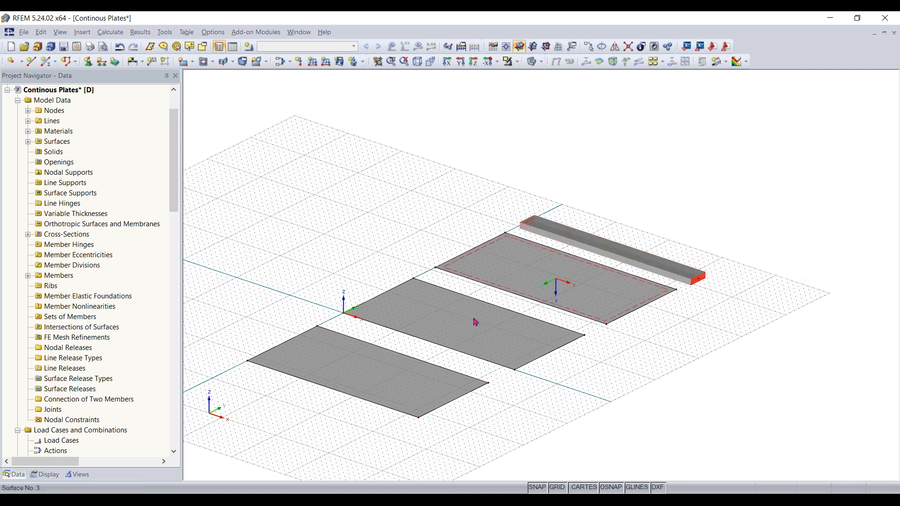
- Divide the outer 32 ft edge of the surface in negative Y graphically at 16 ft
{"action": "middle_click_drag", "start_coordinate": [489, 428], "coordinate": [652, 439], "text": "ctrl"}
{"action": "middle_click_drag", "start_coordinate": [669, 377], "coordinate": [637, 377], "text": "ctrl"}
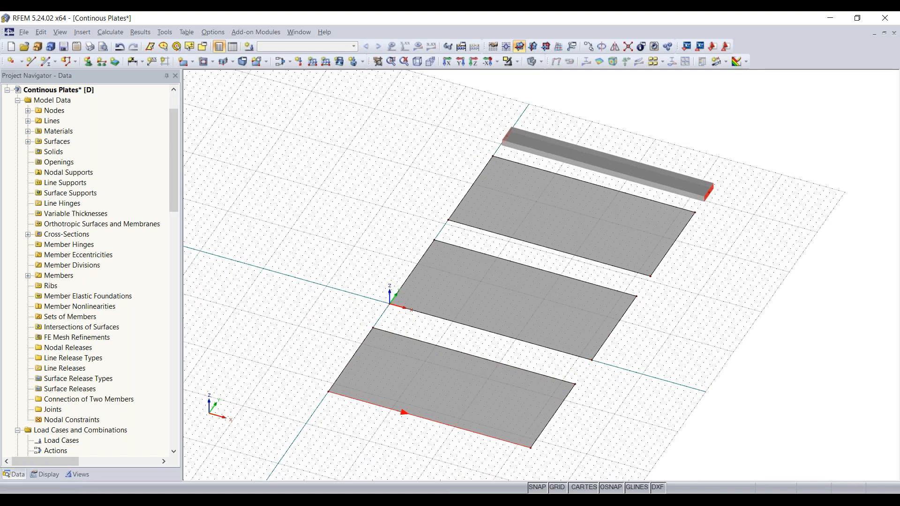
{"action": "right_click", "coordinate": [438, 427]}
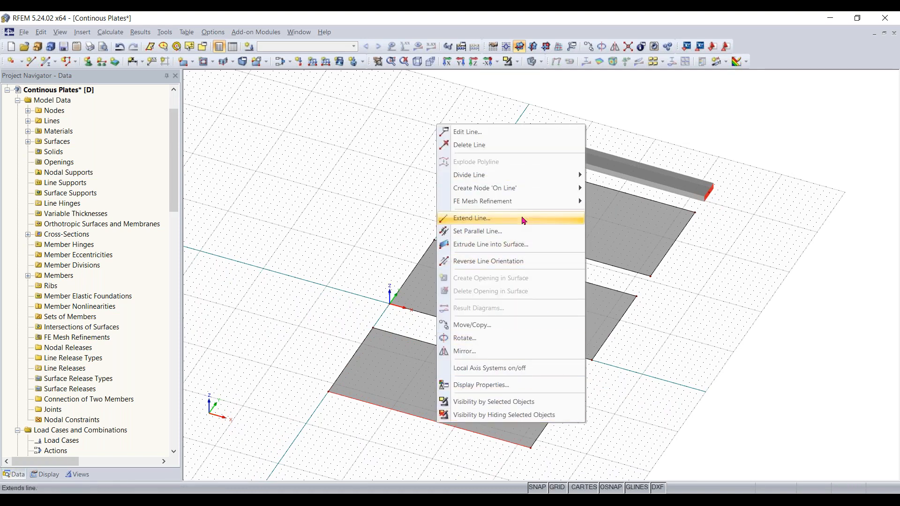
{"action": "mouse_move", "coordinate": [500, 175]}
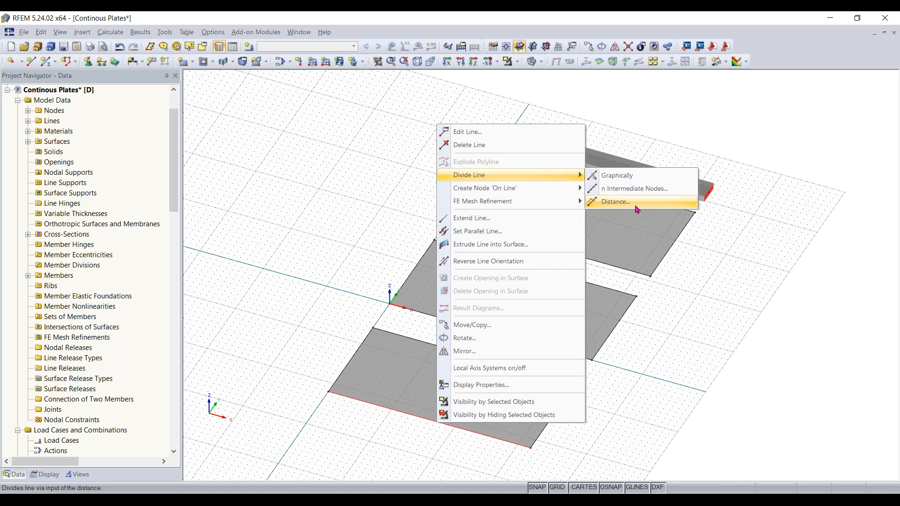
{"action": "left_click", "coordinate": [618, 175]}
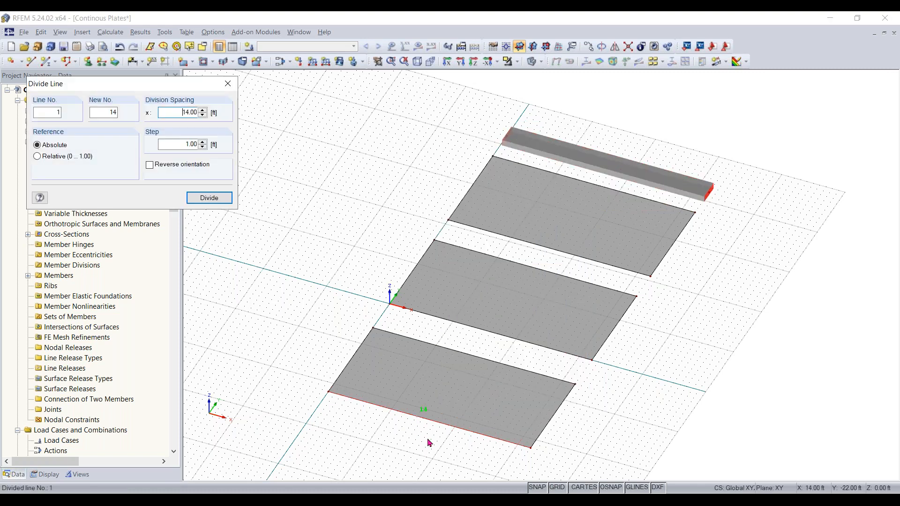
{"action": "middle_click_drag", "start_coordinate": [428, 439], "coordinate": [444, 393]}
{"action": "scroll", "coordinate": [448, 388], "scroll_direction": "up", "scroll_amount": 1}
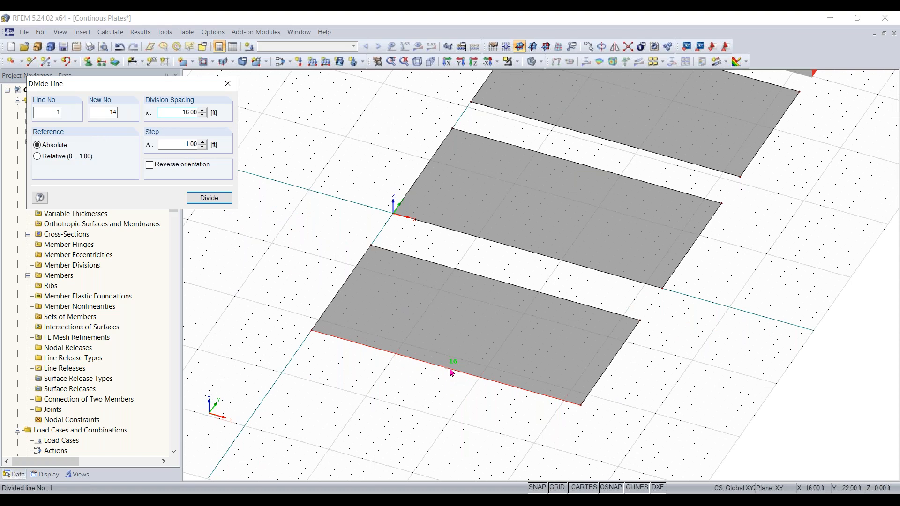
{"action": "left_click", "coordinate": [451, 373]}
{"action": "scroll", "coordinate": [447, 371], "scroll_direction": "up", "scroll_amount": 1}
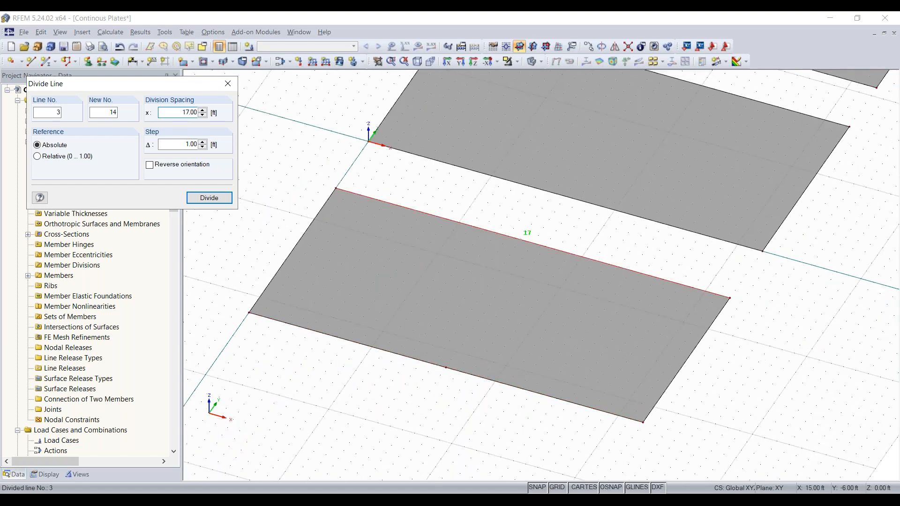
{"action": "key", "text": "Escape"}
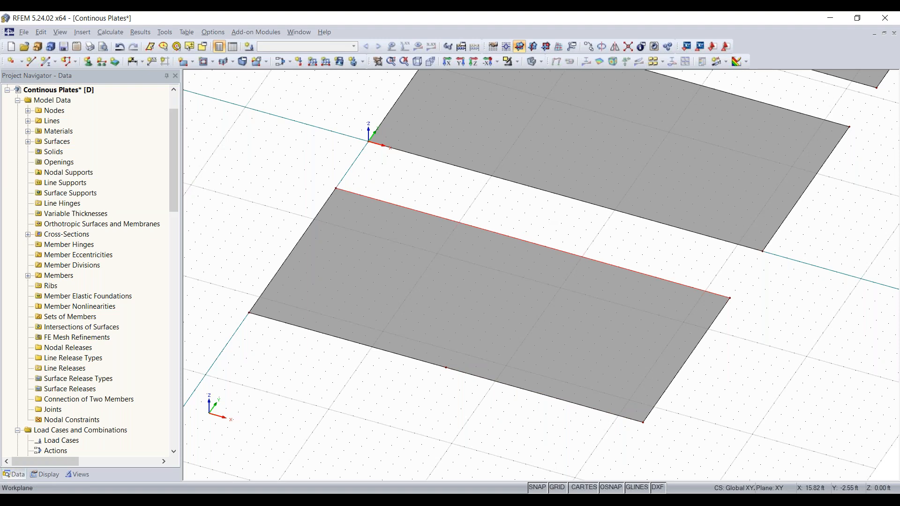
- Divide the same surface's opposite long edge graphically at its midpoint, X 16 ft, Y -6 ft
{"action": "right_click", "coordinate": [526, 241]}
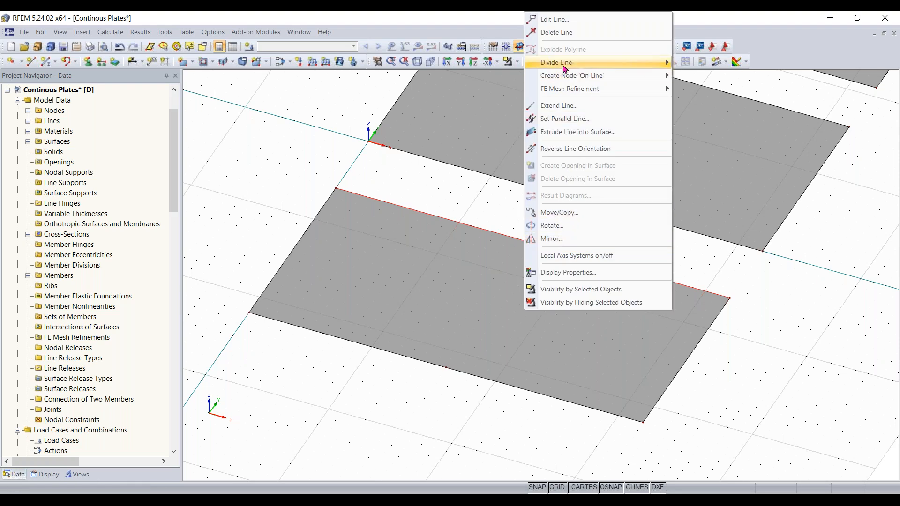
{"action": "mouse_move", "coordinate": [658, 65]}
{"action": "left_click", "coordinate": [705, 63]}
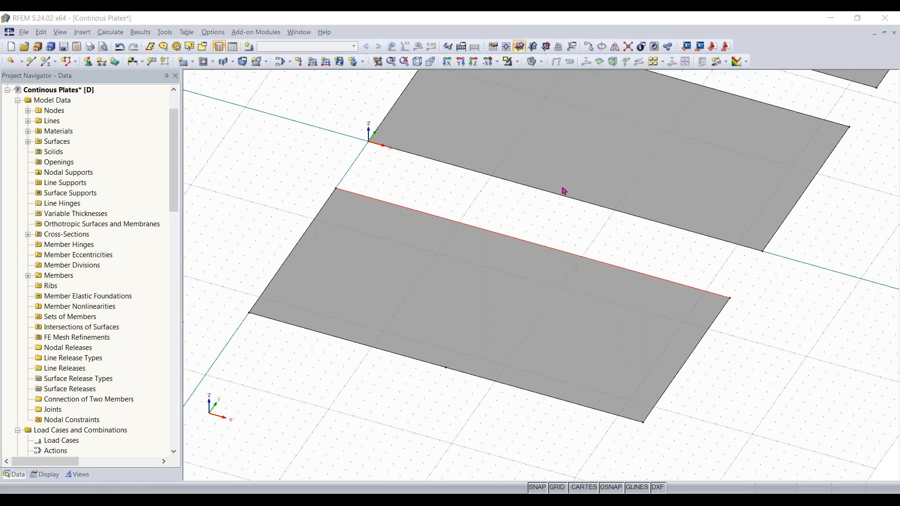
{"action": "left_click", "coordinate": [532, 245]}
{"action": "key", "text": "Escape"}
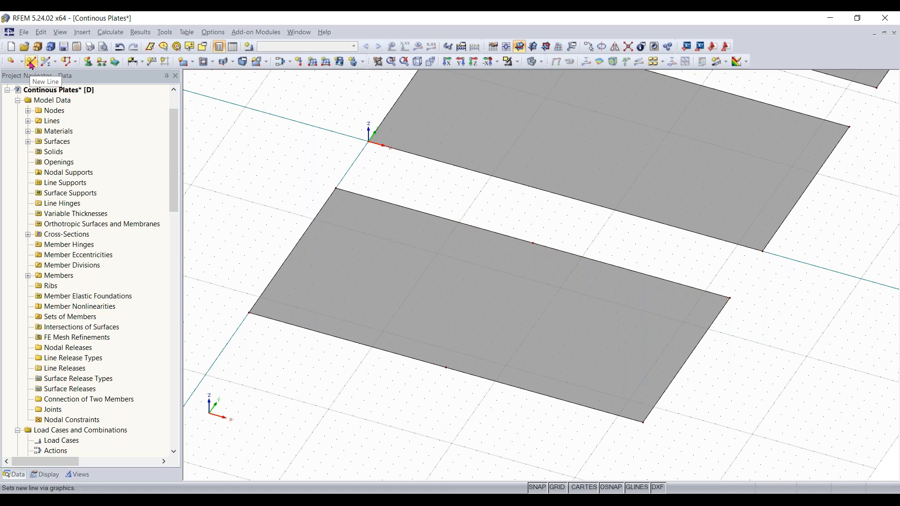
- Try to draw a line from X 17, Y 53 ft to the dividing node at X 16, Y -22 ft, and undo it
{"action": "left_click", "coordinate": [31, 62]}
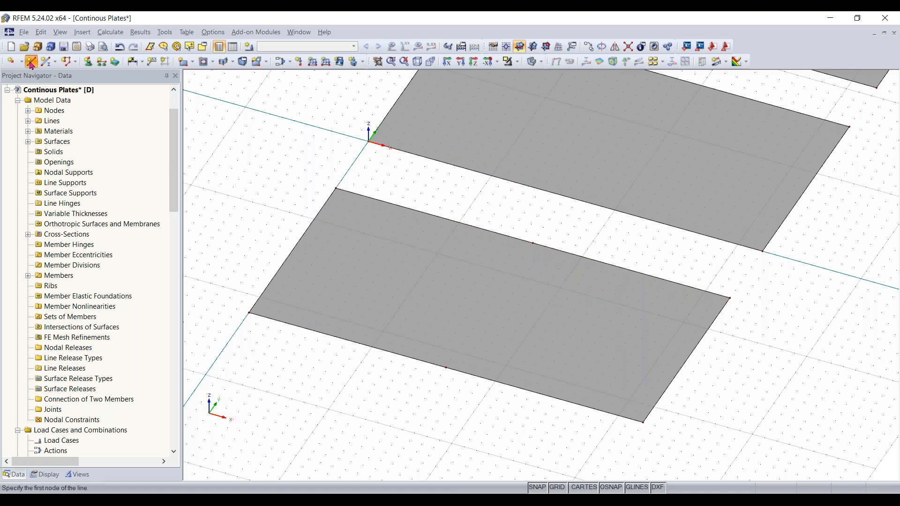
{"action": "left_click", "coordinate": [31, 63]}
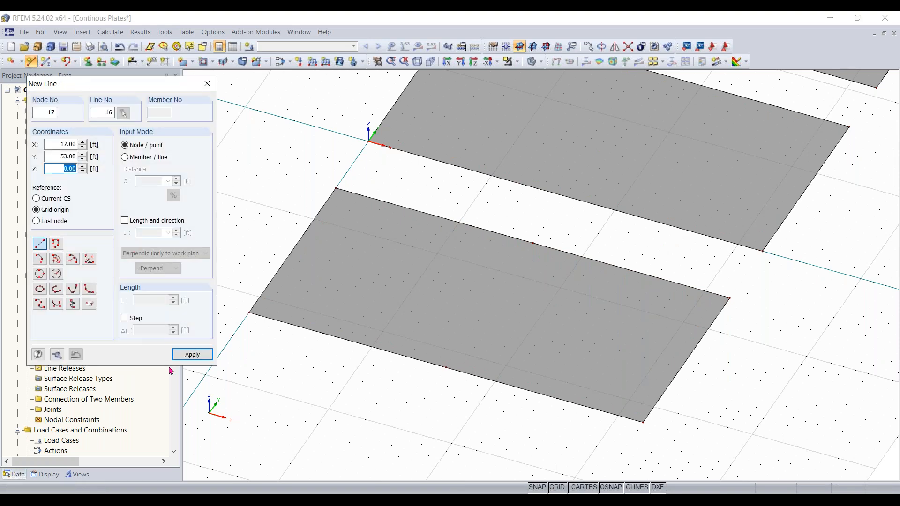
{"action": "left_click", "coordinate": [190, 355]}
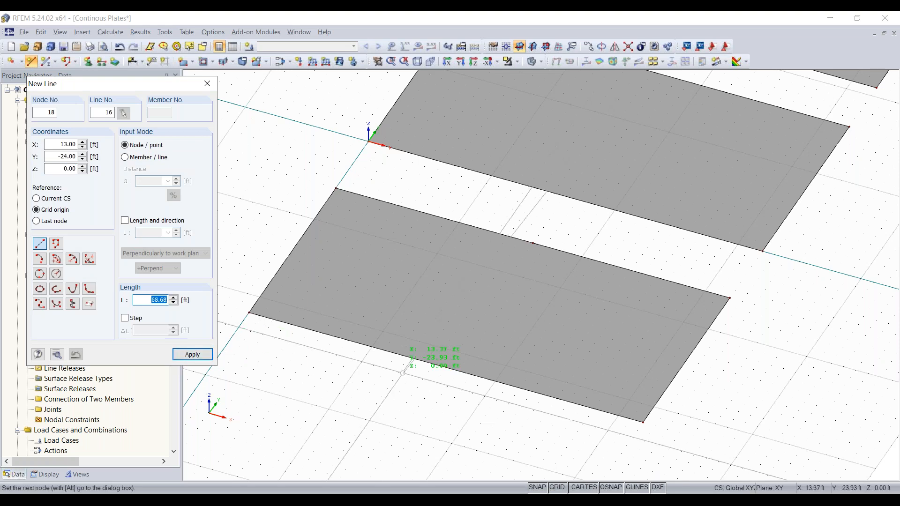
{"action": "left_click", "coordinate": [446, 368]}
{"action": "scroll", "coordinate": [694, 223], "scroll_direction": "down", "scroll_amount": 2}
{"action": "middle_click_drag", "start_coordinate": [695, 223], "coordinate": [443, 473]}
{"action": "scroll", "coordinate": [443, 473], "scroll_direction": "down", "scroll_amount": 1}
{"action": "scroll", "coordinate": [498, 385], "scroll_direction": "up", "scroll_amount": 3}
{"action": "middle_click_drag", "start_coordinate": [503, 368], "coordinate": [532, 244]}
{"action": "scroll", "coordinate": [532, 243], "scroll_direction": "down", "scroll_amount": 3}
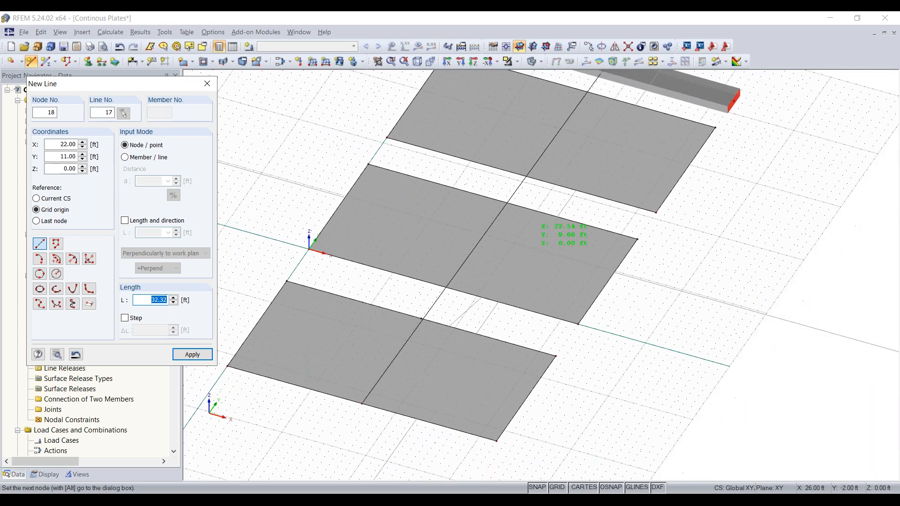
{"action": "right_click", "coordinate": [576, 355]}
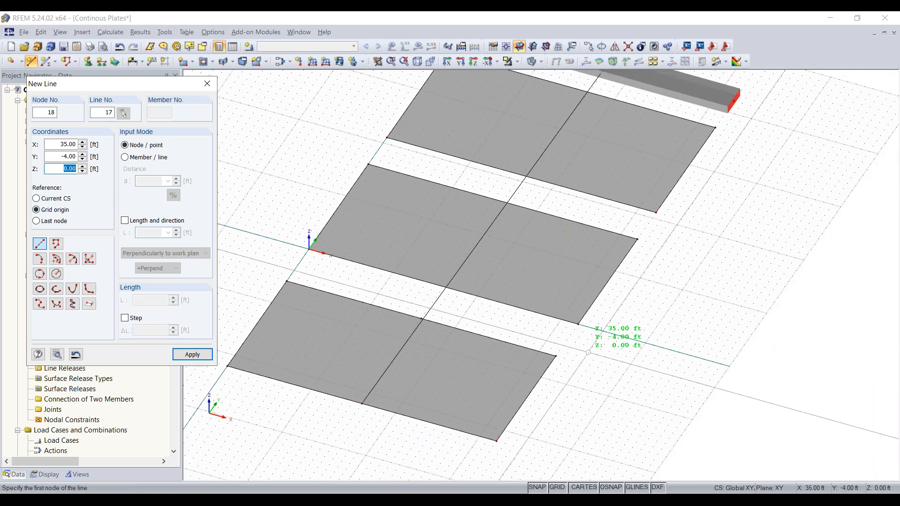
{"action": "right_click", "coordinate": [583, 344]}
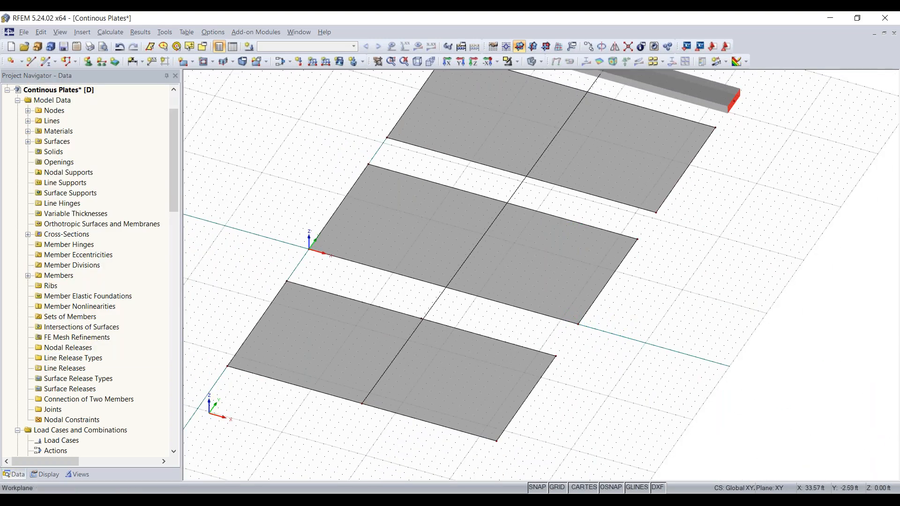
{"action": "key", "text": "ctrl+z"}
- Draw a line across the surface in negative Y, from the dividing node at X 16, Y -22 ft to X 16, Y -6 ft
{"action": "left_click", "coordinate": [31, 61]}
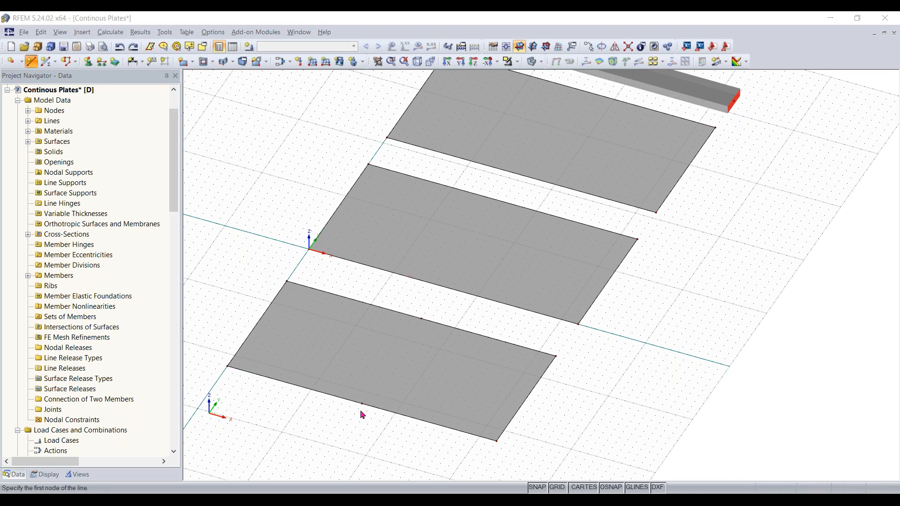
{"action": "left_click", "coordinate": [361, 404]}
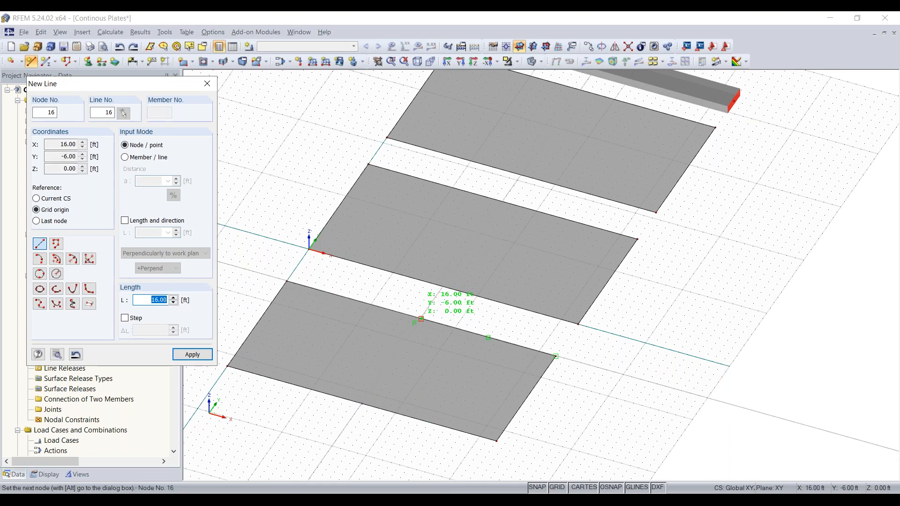
{"action": "left_click", "coordinate": [421, 319]}
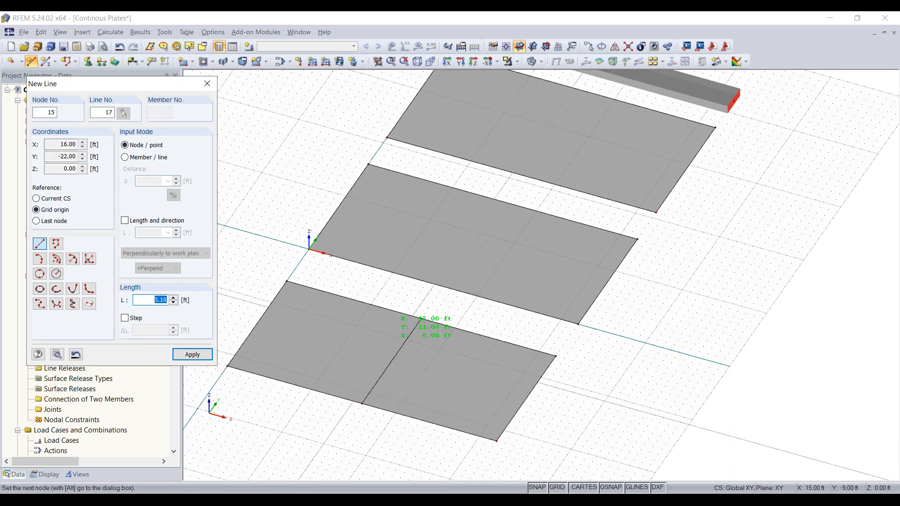
- Copy the dividing line from the surface in negative Y onto the middle surface, starting at X 16 ft, Y 0 ft
{"action": "right_click", "coordinate": [405, 295]}
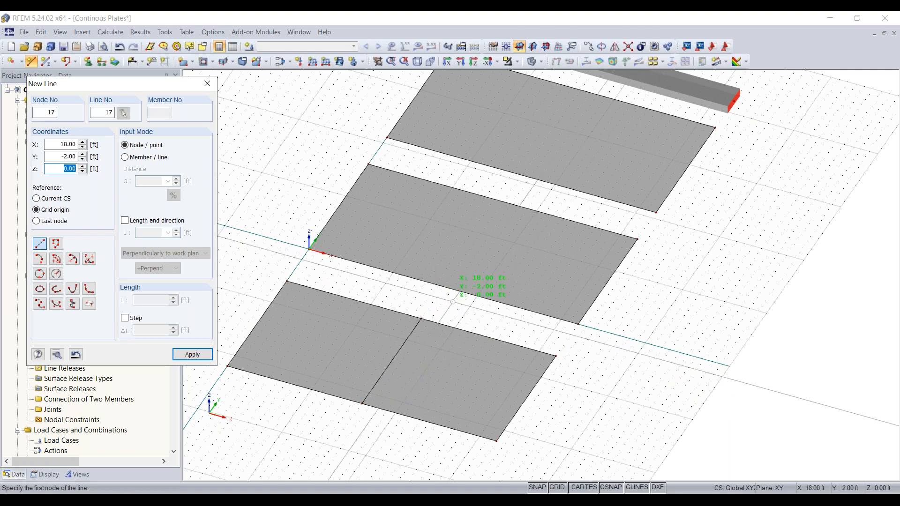
{"action": "key", "text": "Escape"}
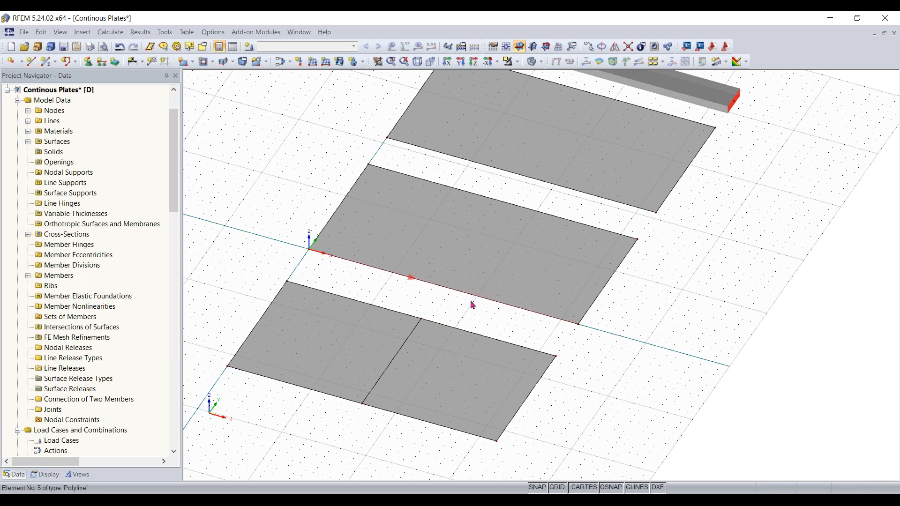
{"action": "middle_click_drag", "start_coordinate": [487, 351], "coordinate": [474, 382]}
{"action": "scroll", "coordinate": [399, 389], "scroll_direction": "down", "scroll_amount": 1}
{"action": "middle_click_drag", "start_coordinate": [413, 388], "coordinate": [449, 368]}
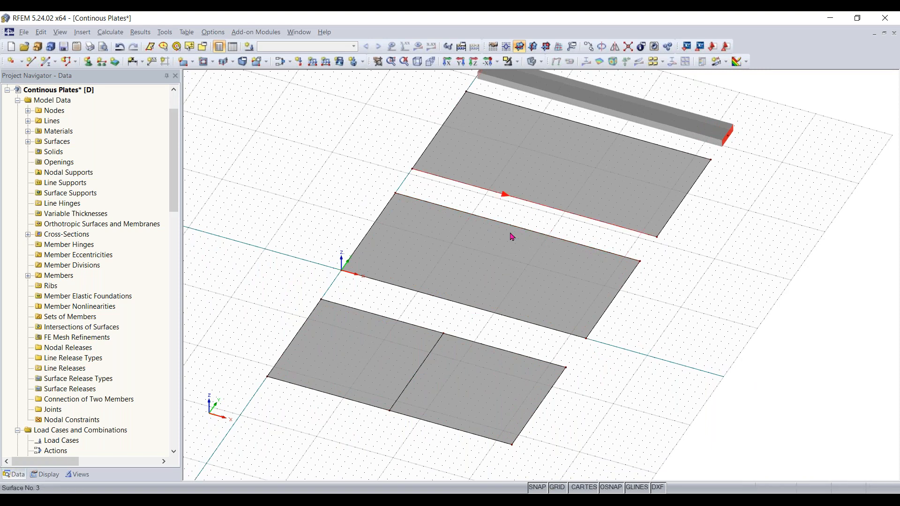
{"action": "left_click", "coordinate": [402, 396]}
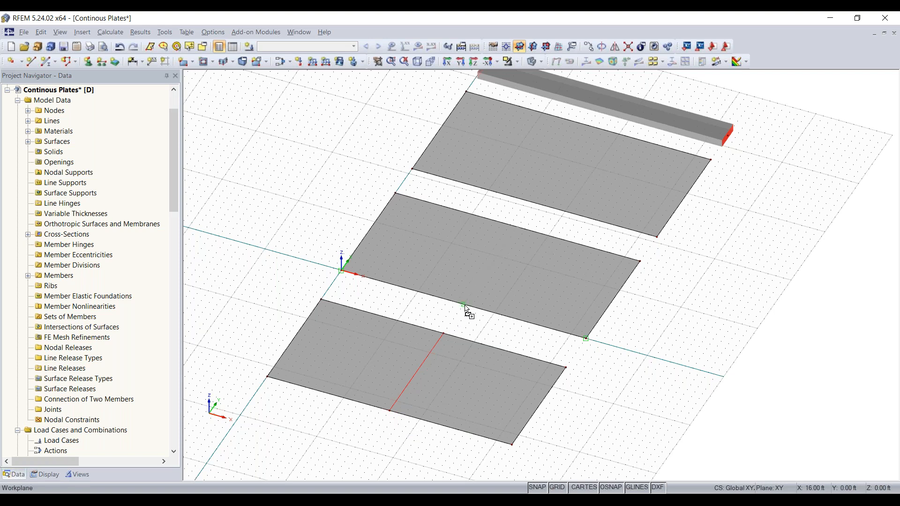
{"action": "left_click_drag", "start_coordinate": [465, 306], "coordinate": [464, 305], "text": "ctrl"}
- Copy the middle surface's dividing line onto the surface nearest the beam, at the midpoint of its long edges
{"action": "middle_click_drag", "start_coordinate": [516, 238], "coordinate": [485, 303]}
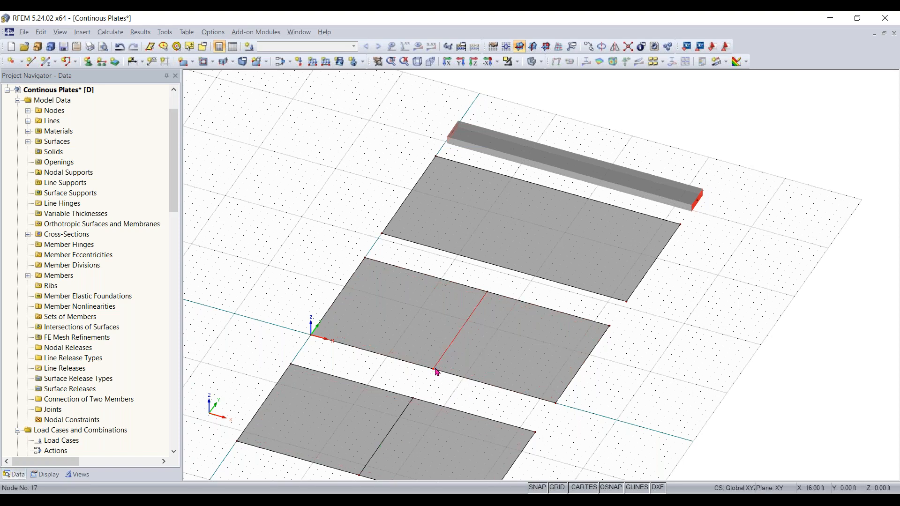
{"action": "left_click_drag", "start_coordinate": [507, 270], "coordinate": [504, 267]}
{"action": "left_click_drag", "start_coordinate": [501, 273], "coordinate": [432, 372], "text": "ctrl"}
{"action": "middle_click_drag", "start_coordinate": [470, 383], "coordinate": [493, 348]}
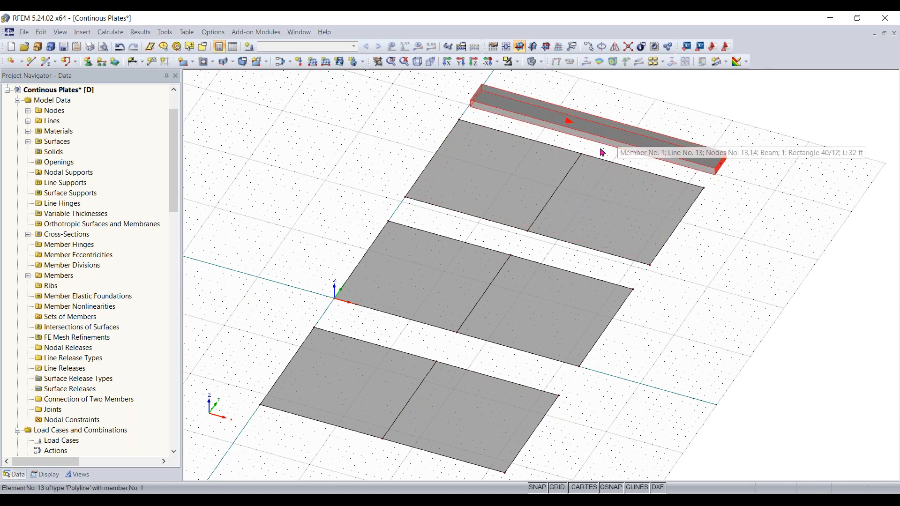
- Divide the beam member by distance with a new intermediate node 16 ft (50%) from the member start
{"action": "middle_click_drag", "start_coordinate": [697, 197], "coordinate": [680, 184], "text": "ctrl"}
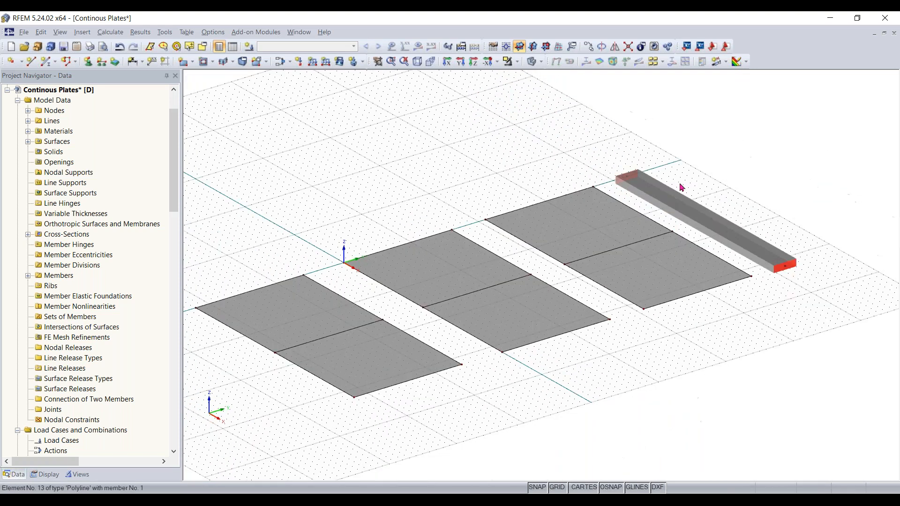
{"action": "right_click", "coordinate": [702, 222]}
{"action": "mouse_move", "coordinate": [752, 81]}
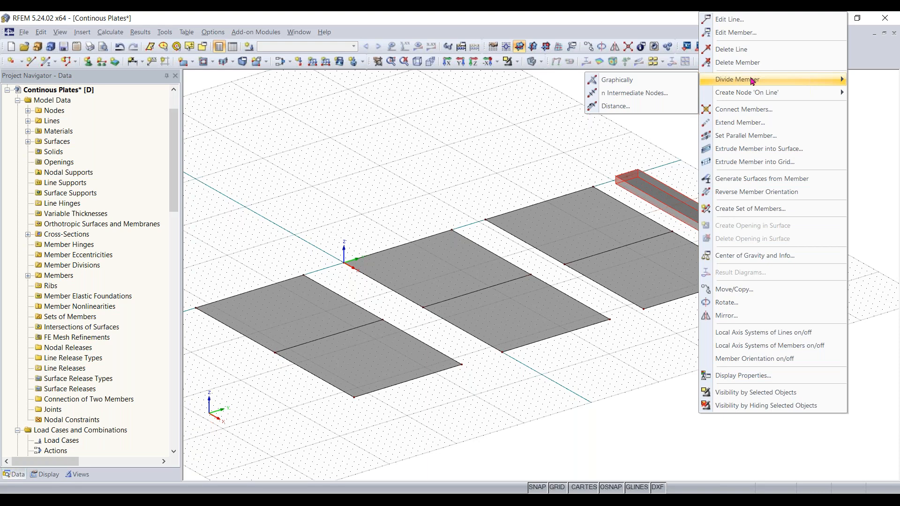
{"action": "left_click", "coordinate": [638, 107]}
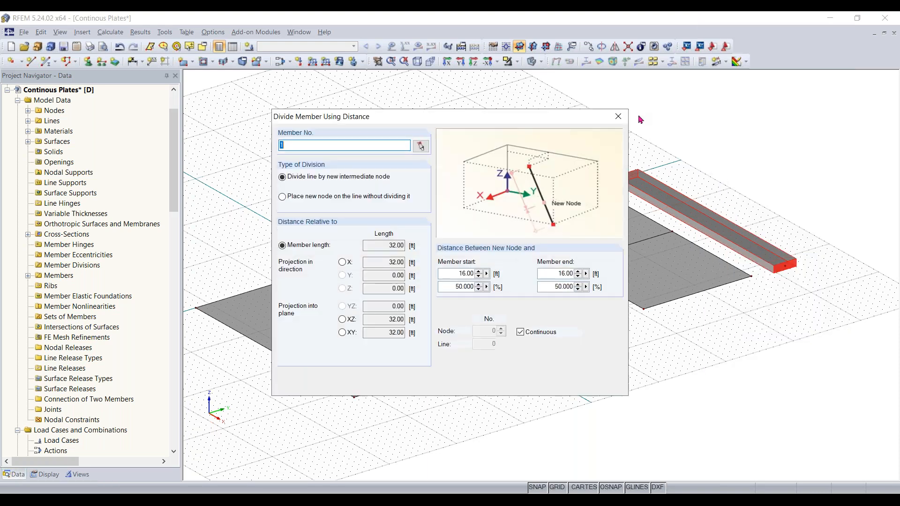
{"action": "left_click_drag", "start_coordinate": [482, 122], "coordinate": [482, 122]}
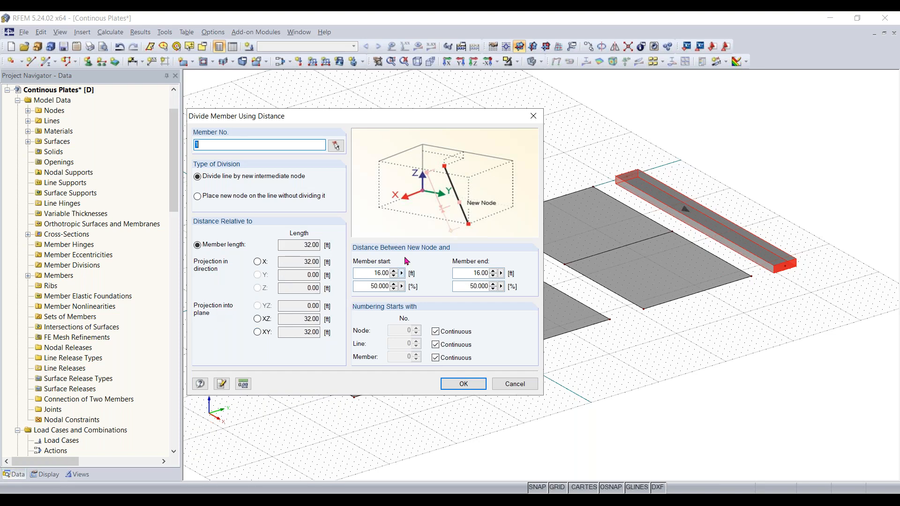
{"action": "left_click_drag", "start_coordinate": [405, 117], "coordinate": [390, 114]}
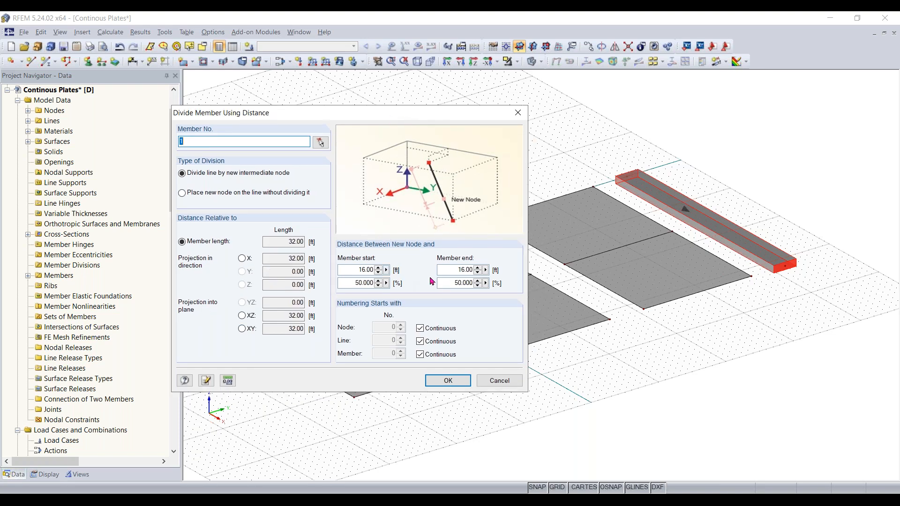
{"action": "left_click", "coordinate": [350, 282]}
{"action": "double_click", "coordinate": [358, 271]}
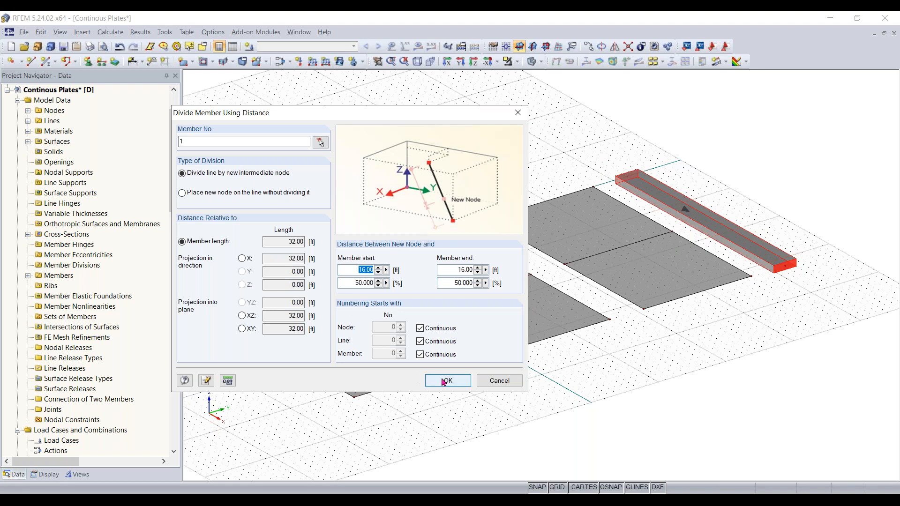
{"action": "left_click_drag", "start_coordinate": [351, 283], "coordinate": [401, 285]}
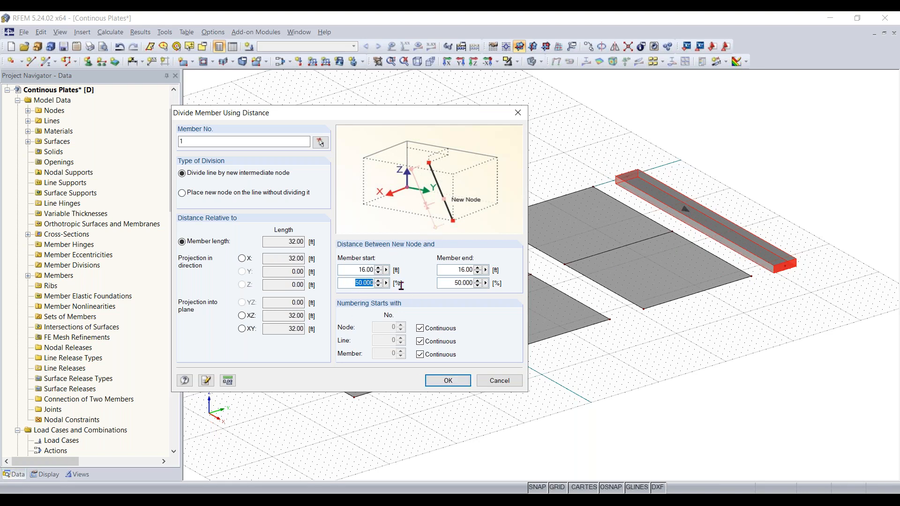
{"action": "left_click", "coordinate": [458, 379]}
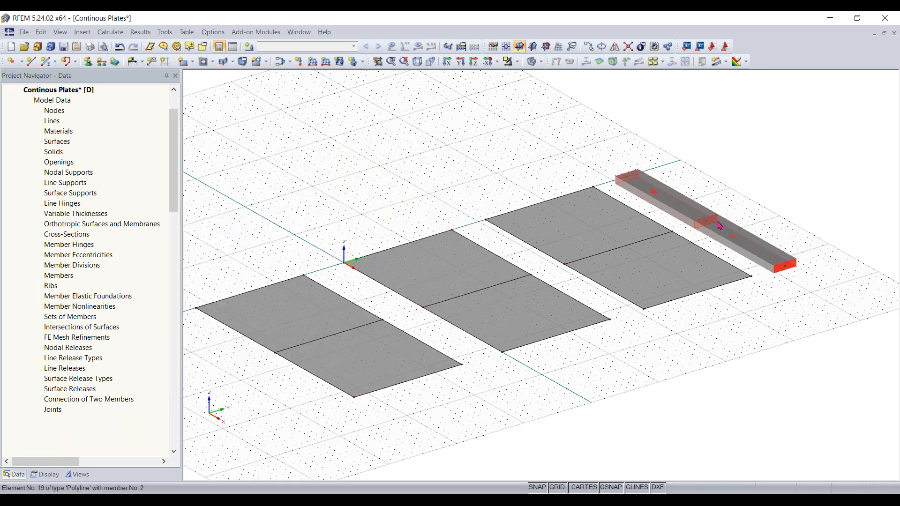
- Examine the divided beam's two members and middle node, and the dividing lines across the three surfaces
{"action": "scroll", "coordinate": [707, 229], "scroll_direction": "up", "scroll_amount": 3}
{"action": "scroll", "coordinate": [707, 229], "scroll_direction": "up", "scroll_amount": 1}
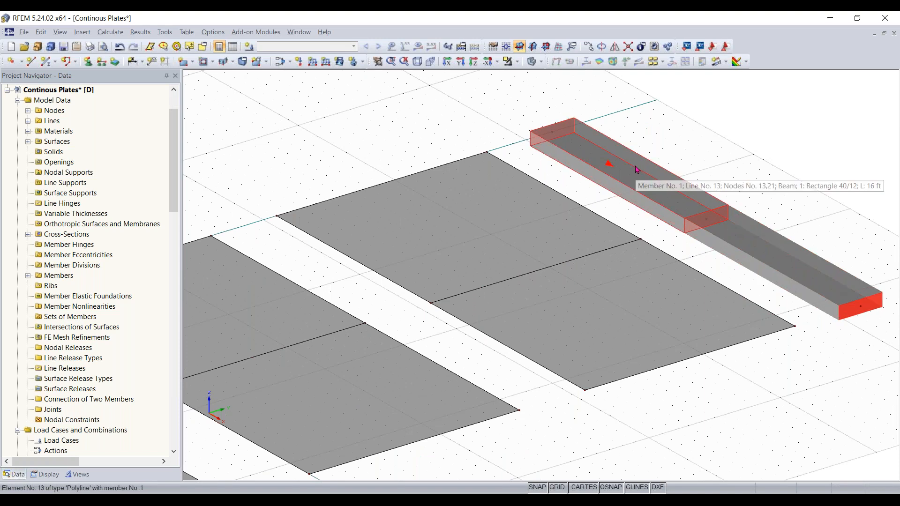
{"action": "scroll", "coordinate": [671, 208], "scroll_direction": "down", "scroll_amount": 3}
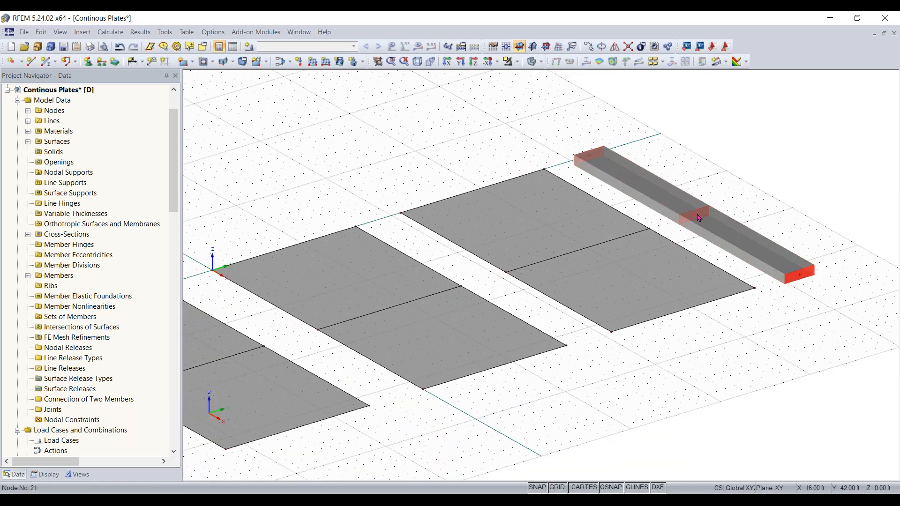
{"action": "scroll", "coordinate": [633, 272], "scroll_direction": "down", "scroll_amount": 1}
{"action": "scroll", "coordinate": [708, 193], "scroll_direction": "up", "scroll_amount": 1}
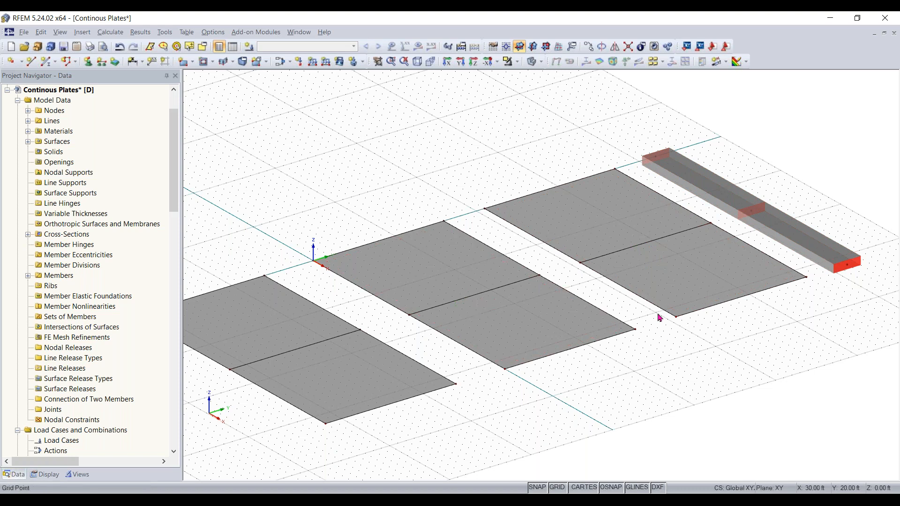
{"action": "scroll", "coordinate": [656, 322], "scroll_direction": "down", "scroll_amount": 1}
{"action": "middle_click_drag", "start_coordinate": [657, 322], "coordinate": [676, 318]}
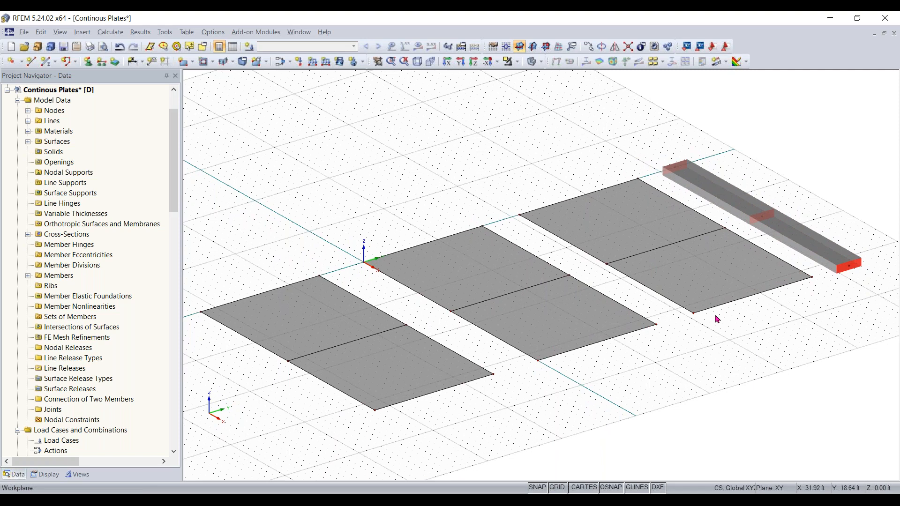
{"action": "middle_click_drag", "start_coordinate": [673, 382], "coordinate": [737, 386], "text": "ctrl"}
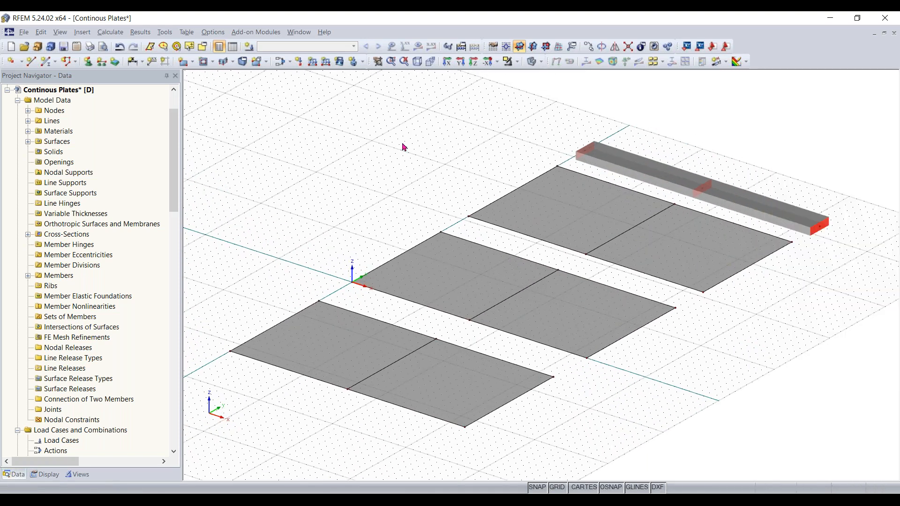
- Start a new line support of the Hinged type and inspect its symbols in the 3D preview
{"action": "left_click", "coordinate": [103, 63]}
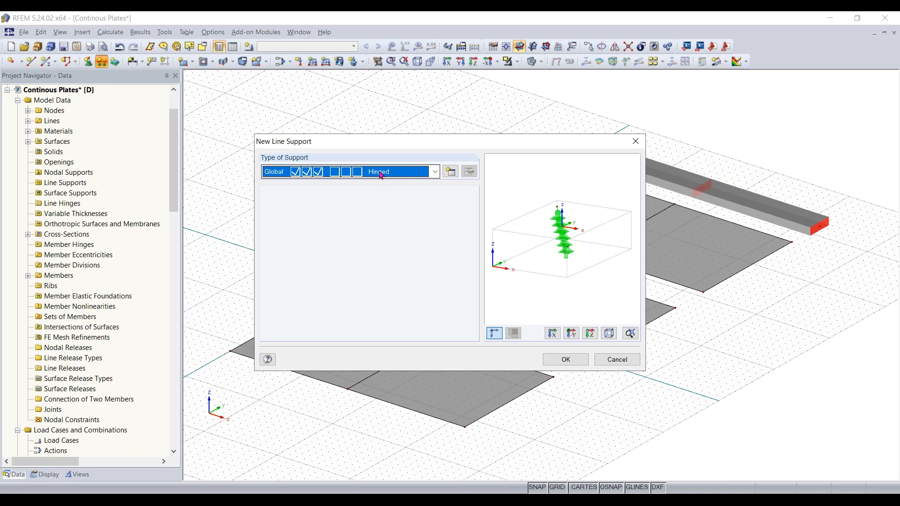
{"action": "left_click", "coordinate": [436, 172]}
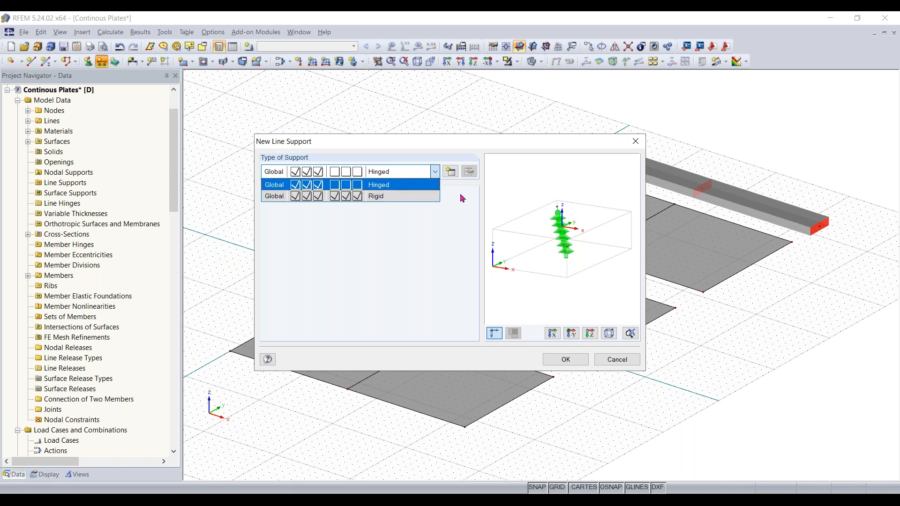
{"action": "left_click", "coordinate": [406, 177]}
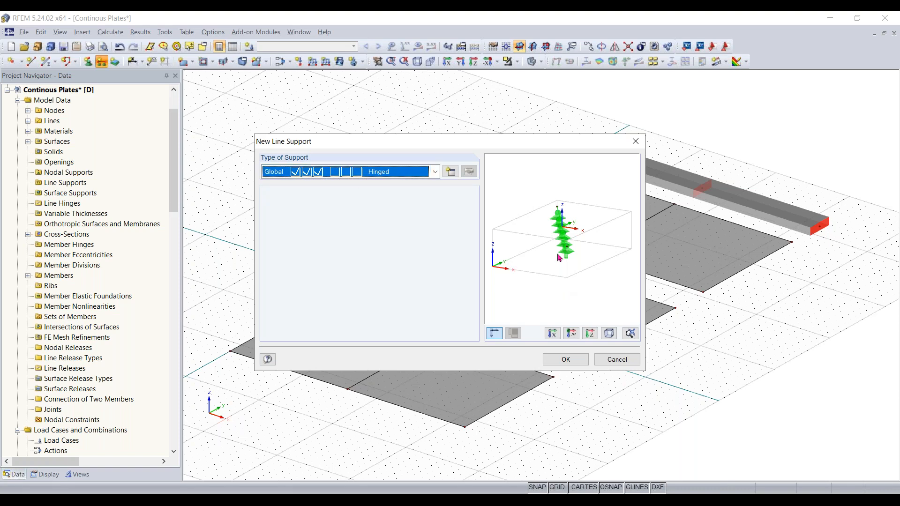
{"action": "left_click_drag", "start_coordinate": [554, 255], "coordinate": [568, 230]}
{"action": "scroll", "coordinate": [564, 230], "scroll_direction": "up", "scroll_amount": 3}
{"action": "mouse_move", "coordinate": [562, 247]}
{"action": "middle_mouse_down"}
{"action": "mouse_move", "coordinate": [544, 269]}
{"action": "mouse_move", "coordinate": [564, 236]}
{"action": "middle_mouse_up"}
{"action": "scroll", "coordinate": [551, 266], "scroll_direction": "down", "scroll_amount": 1}
{"action": "scroll", "coordinate": [554, 263], "scroll_direction": "up", "scroll_amount": 1}
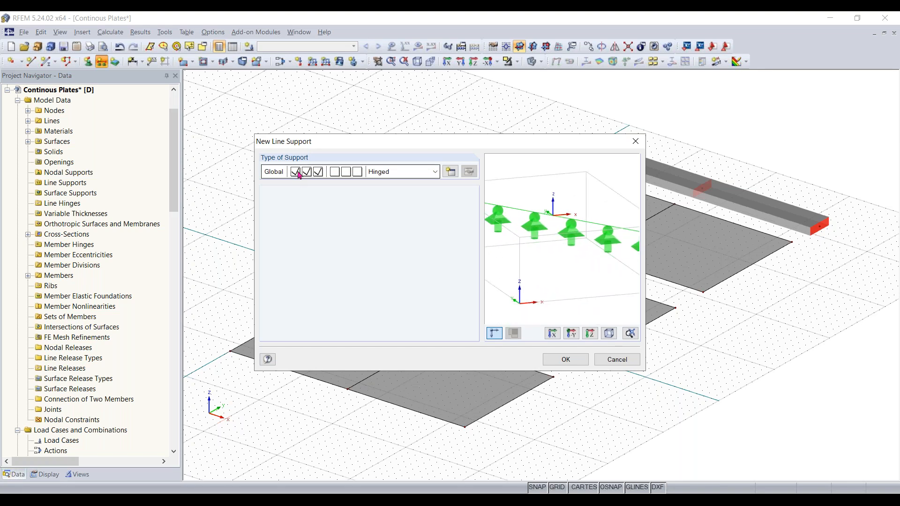
{"action": "scroll", "coordinate": [581, 258], "scroll_direction": "down", "scroll_amount": 1}
{"action": "middle_click_drag", "start_coordinate": [585, 258], "coordinate": [594, 255]}
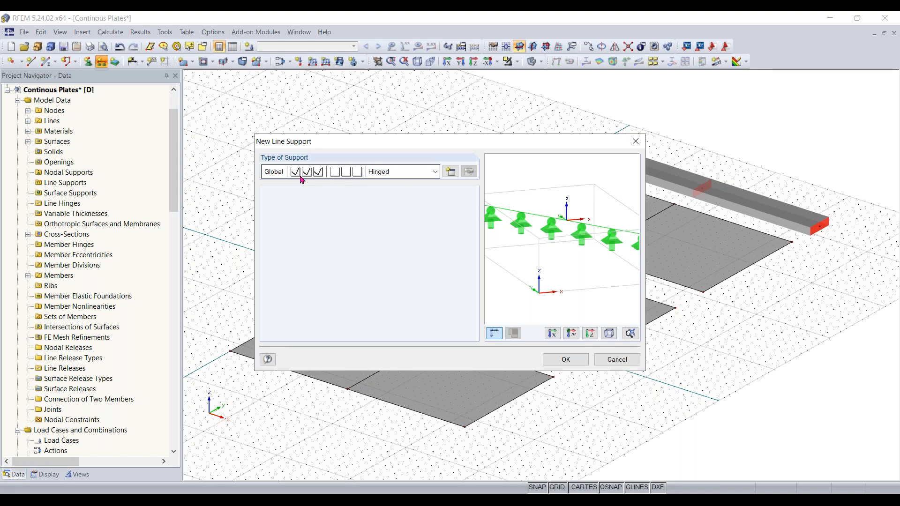
- Preview the Rigid line support type, and view the custom line support conditions without creating a new type
{"action": "left_click", "coordinate": [420, 177]}
{"action": "left_click", "coordinate": [402, 196]}
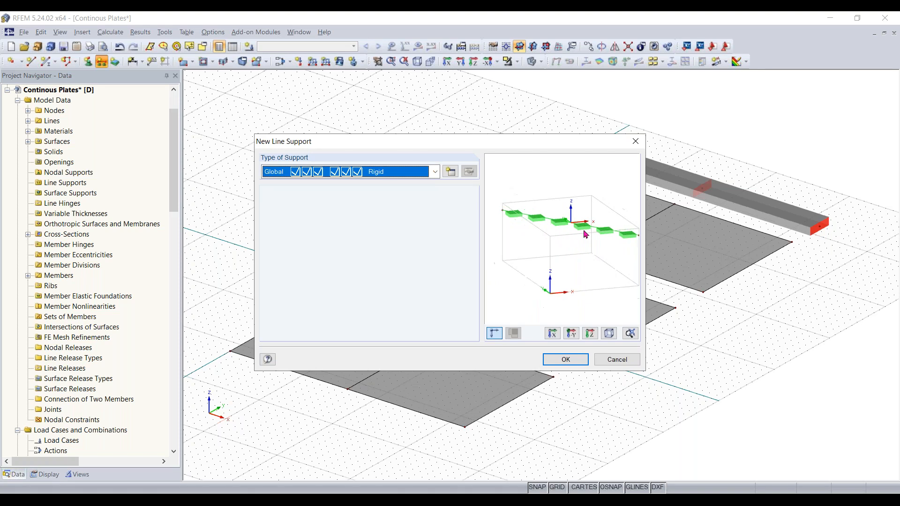
{"action": "scroll", "coordinate": [586, 234], "scroll_direction": "up", "scroll_amount": 1}
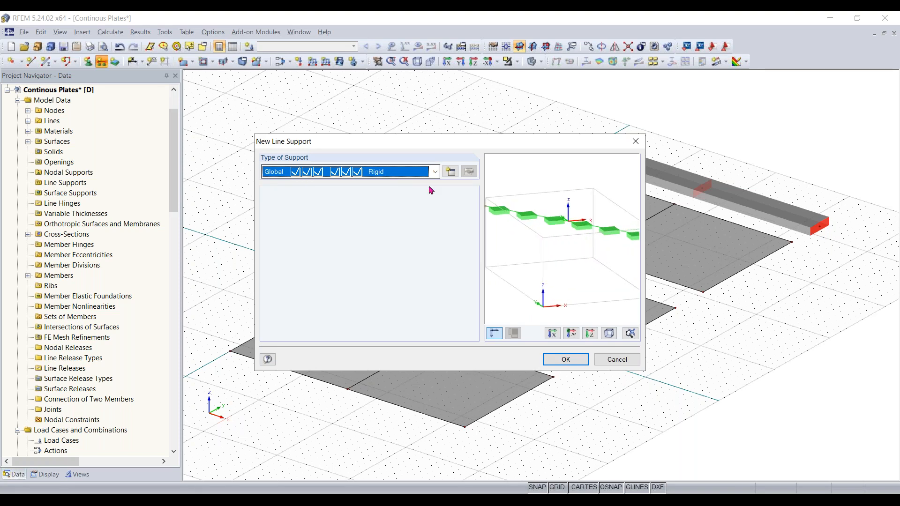
{"action": "middle_click_drag", "start_coordinate": [587, 244], "coordinate": [556, 254], "text": "ctrl"}
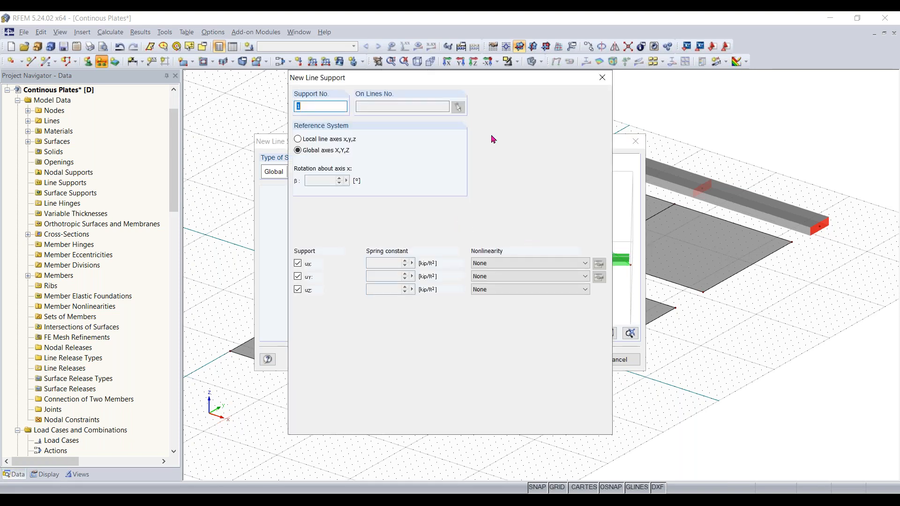
{"action": "mouse_move", "coordinate": [436, 79]}
{"action": "left_mouse_down"}
{"action": "mouse_move", "coordinate": [447, 87]}
{"action": "mouse_move", "coordinate": [435, 84]}
{"action": "left_mouse_up"}
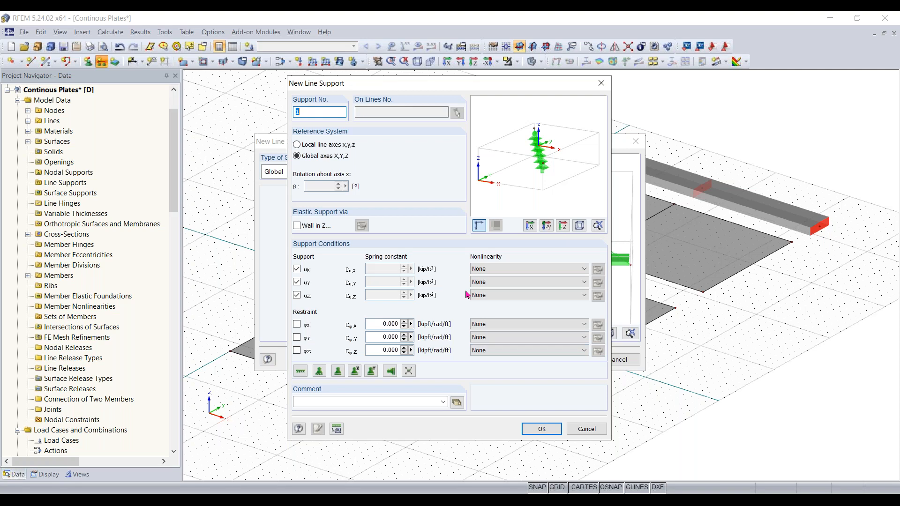
{"action": "left_click", "coordinate": [585, 429]}
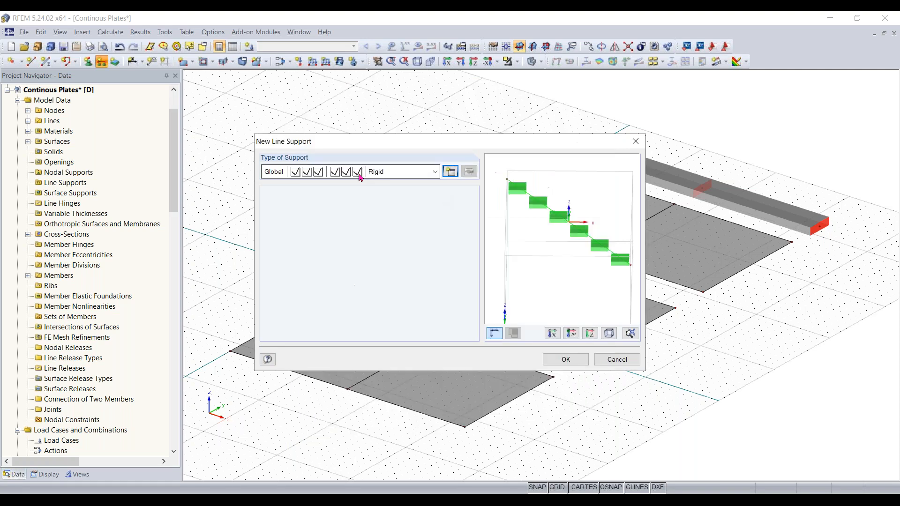
- Choose the Hinged line support type and place it on both short edges and the dividing line of the surface in negative Y
{"action": "left_click", "coordinate": [385, 172]}
{"action": "left_click", "coordinate": [380, 187]}
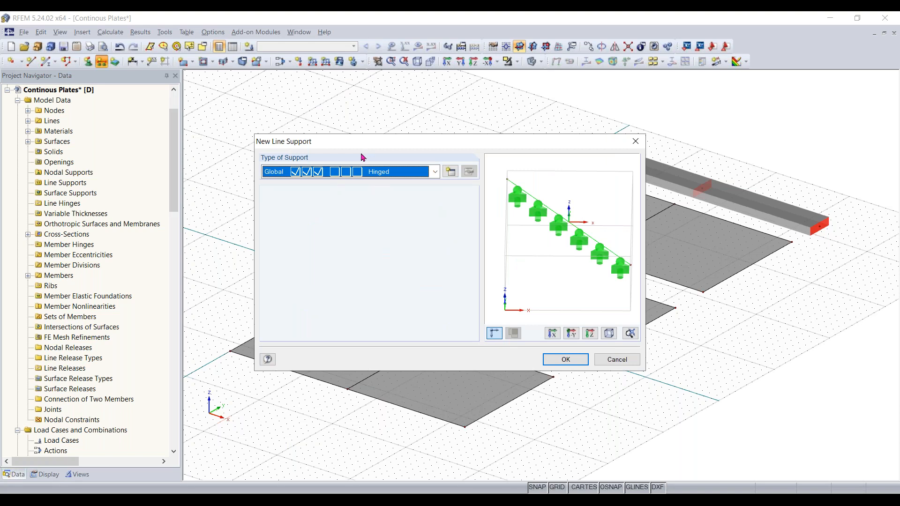
{"action": "left_click", "coordinate": [566, 360]}
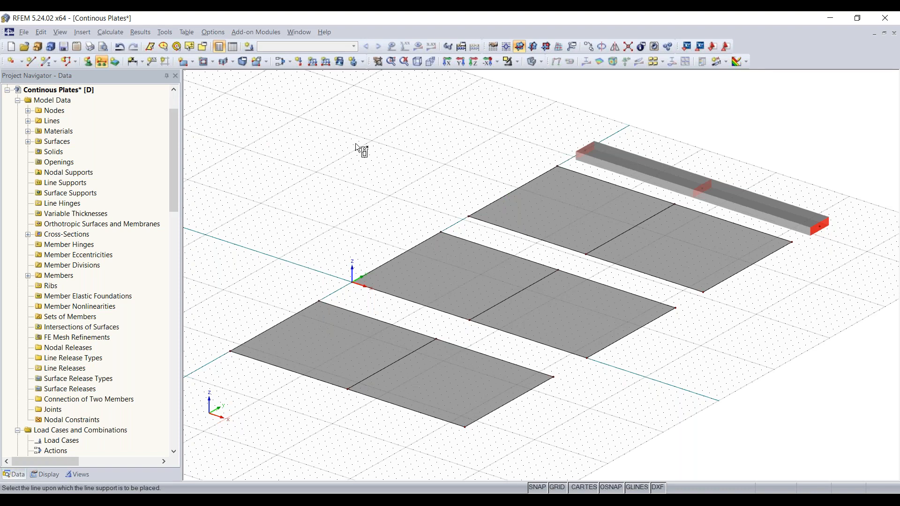
{"action": "left_click", "coordinate": [287, 318]}
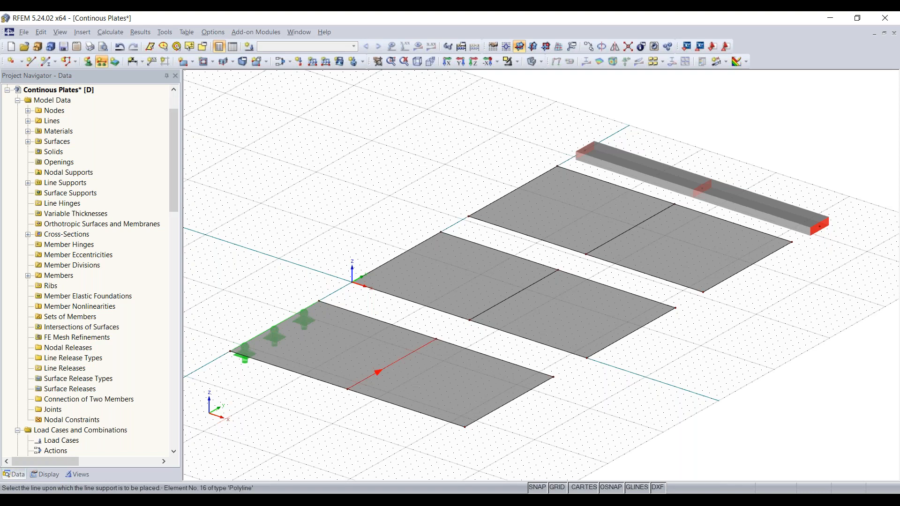
{"action": "left_click", "coordinate": [392, 360]}
{"action": "left_click", "coordinate": [521, 397]}
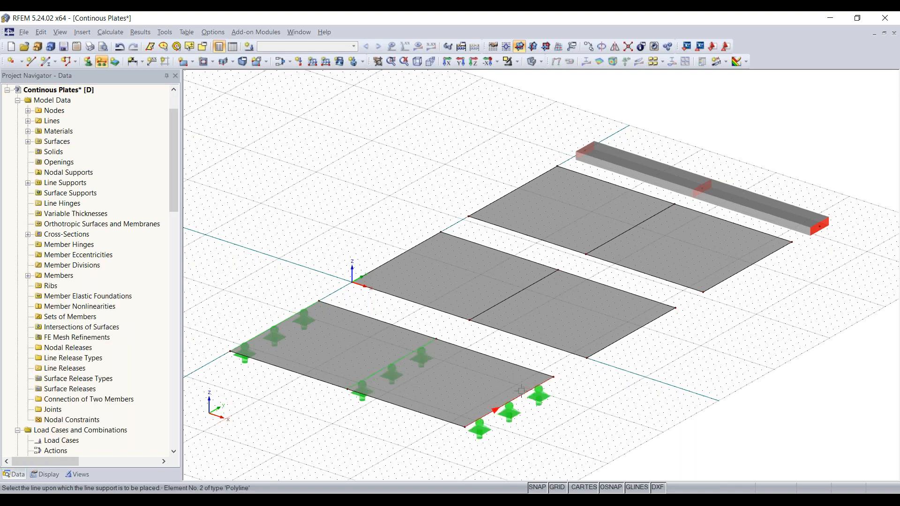
- Place hinged line supports on both short edges and the dividing line of the middle surface
{"action": "left_click", "coordinate": [396, 258]}
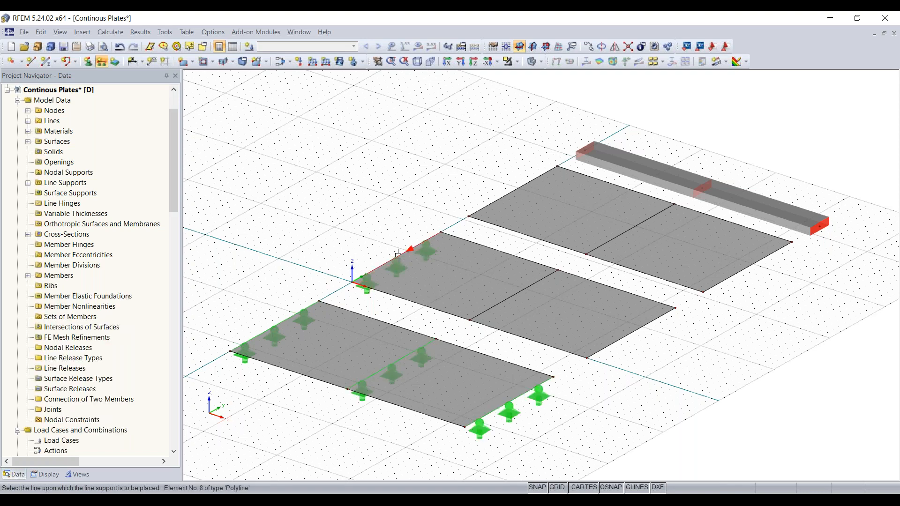
{"action": "left_click", "coordinate": [513, 299]}
{"action": "left_click", "coordinate": [627, 333]}
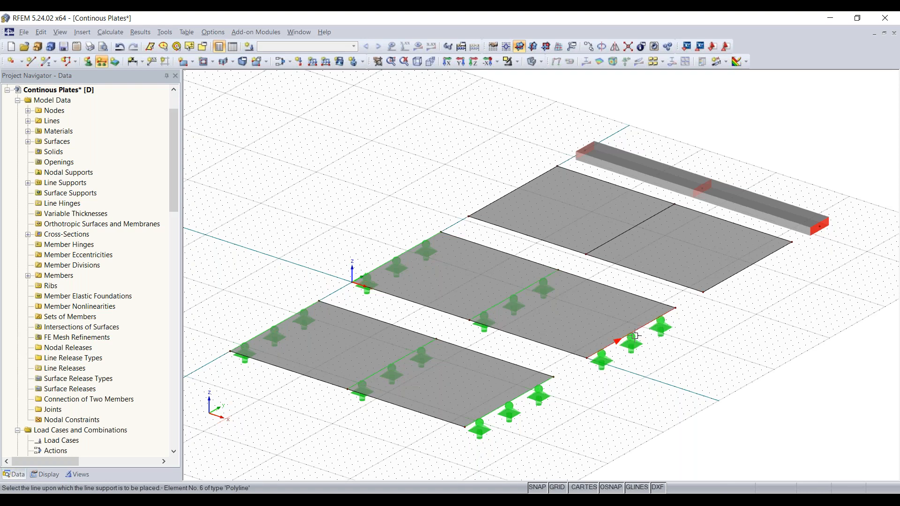
- Place hinged line supports on both short edges and the dividing line of the surface nearest the beam
{"action": "left_click", "coordinate": [521, 187]}
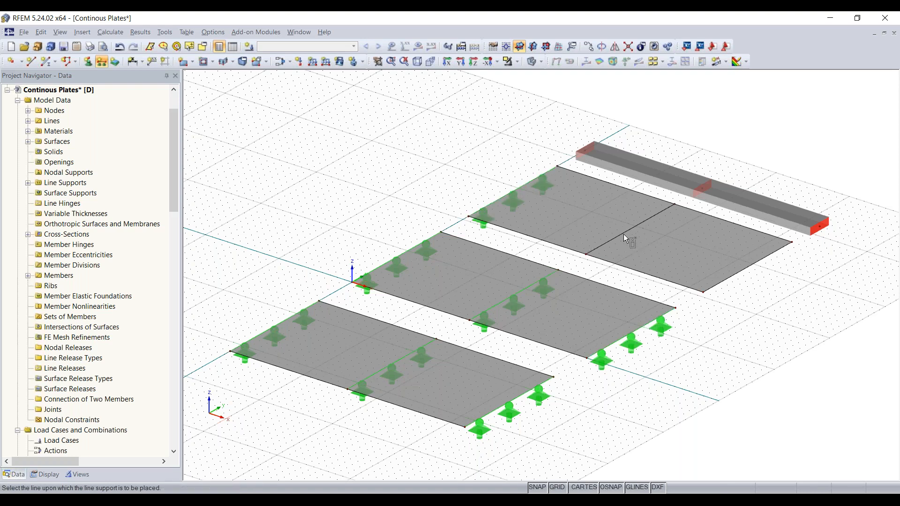
{"action": "left_click", "coordinate": [627, 234]}
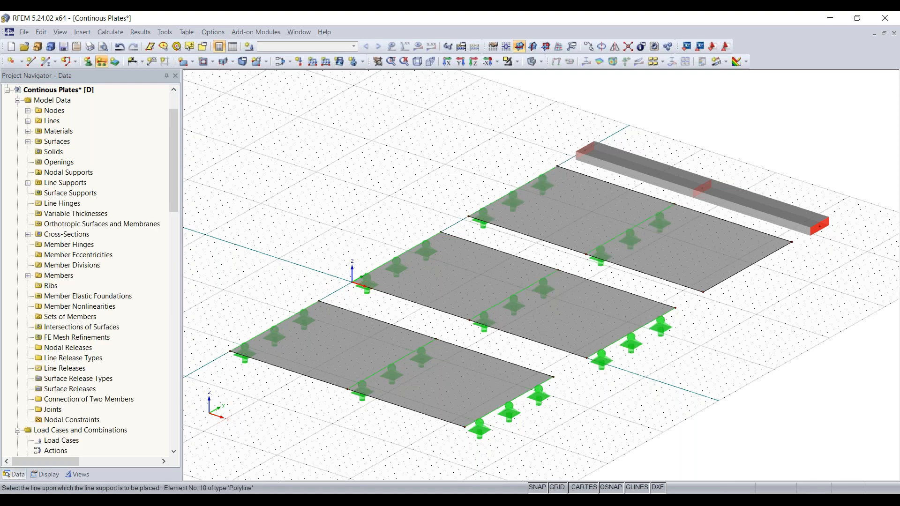
{"action": "left_click", "coordinate": [743, 271]}
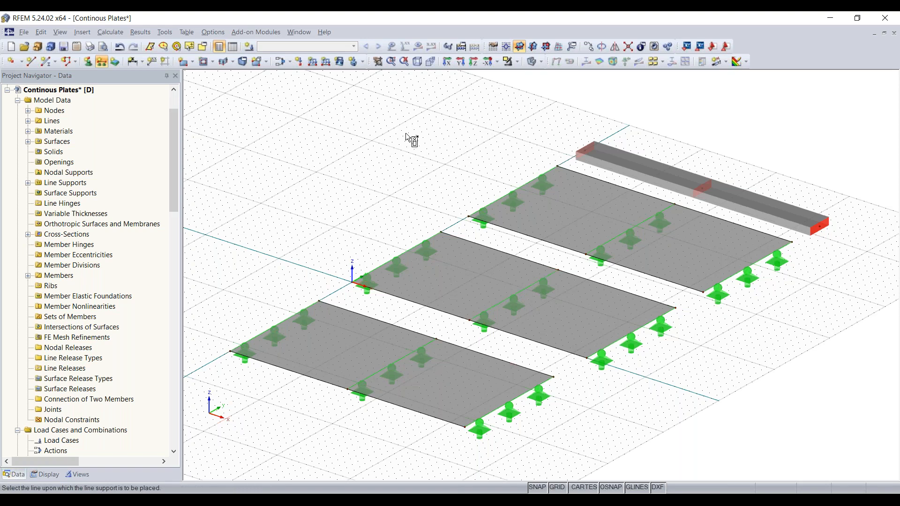
{"action": "key", "text": "Escape"}
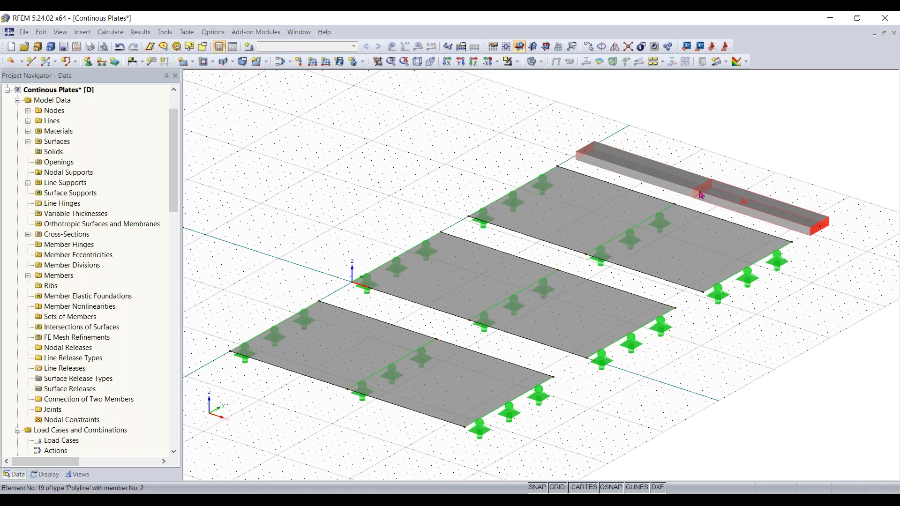
- Place Hinged nodal supports on the beam's end node in positive X and on its midspan node
{"action": "middle_click_drag", "start_coordinate": [823, 293], "coordinate": [751, 337]}
{"action": "scroll", "coordinate": [775, 324], "scroll_direction": "up", "scroll_amount": 1}
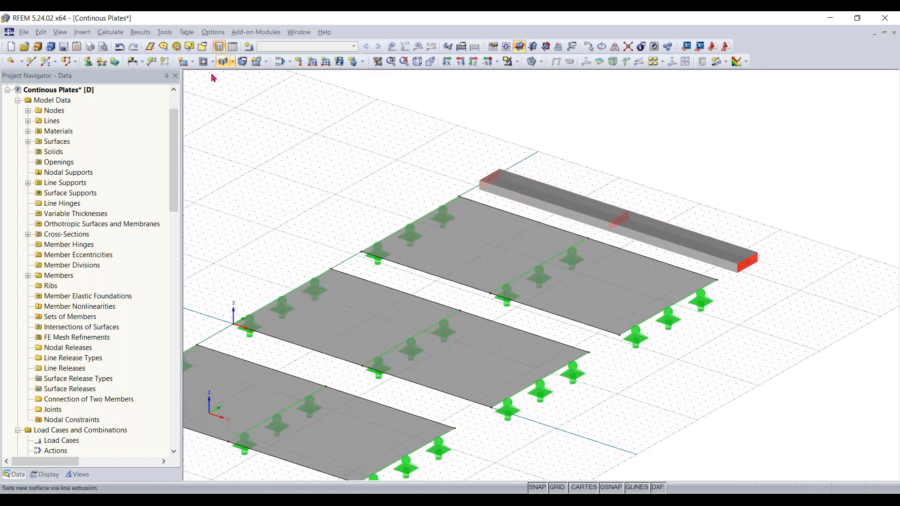
{"action": "left_click", "coordinate": [90, 63]}
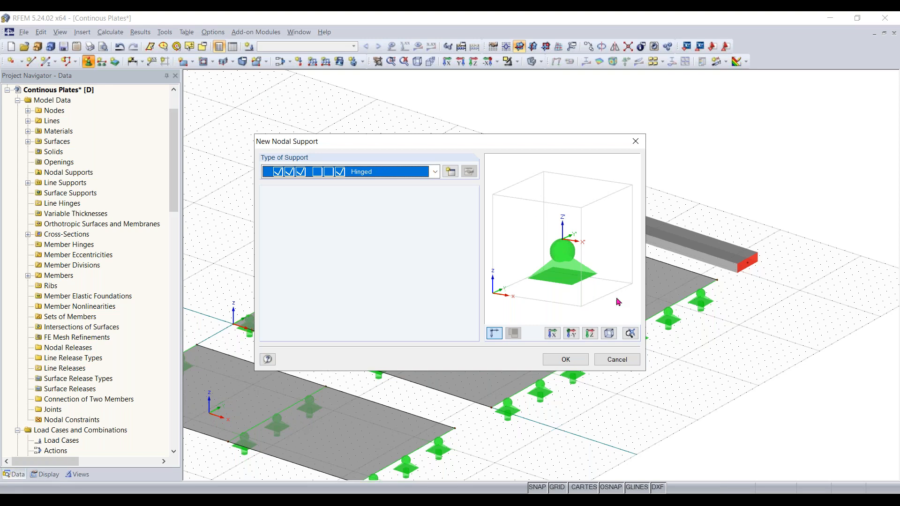
{"action": "left_click_drag", "start_coordinate": [570, 281], "coordinate": [544, 293]}
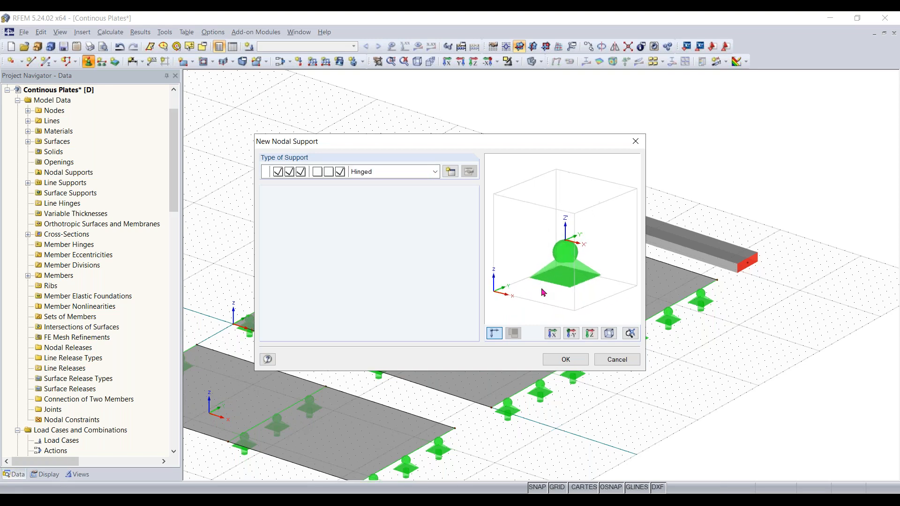
{"action": "left_click", "coordinate": [408, 176]}
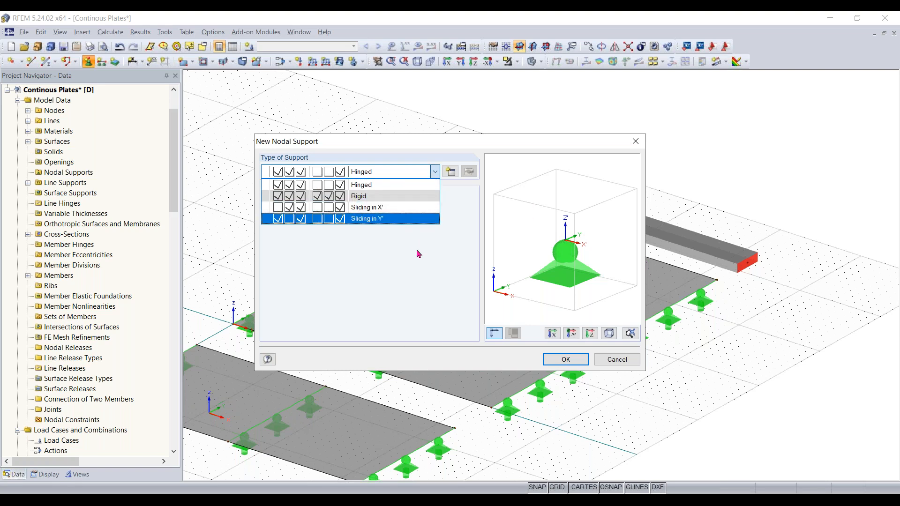
{"action": "left_click", "coordinate": [374, 189]}
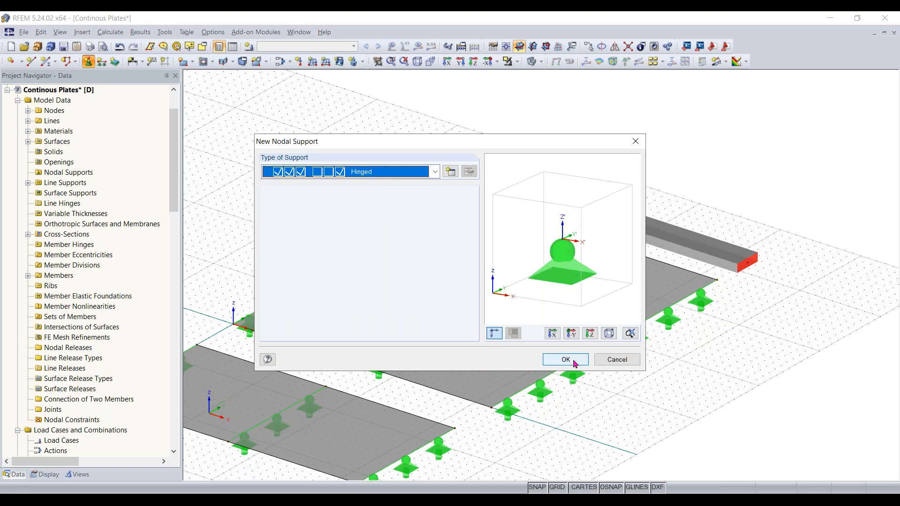
{"action": "left_click", "coordinate": [574, 361]}
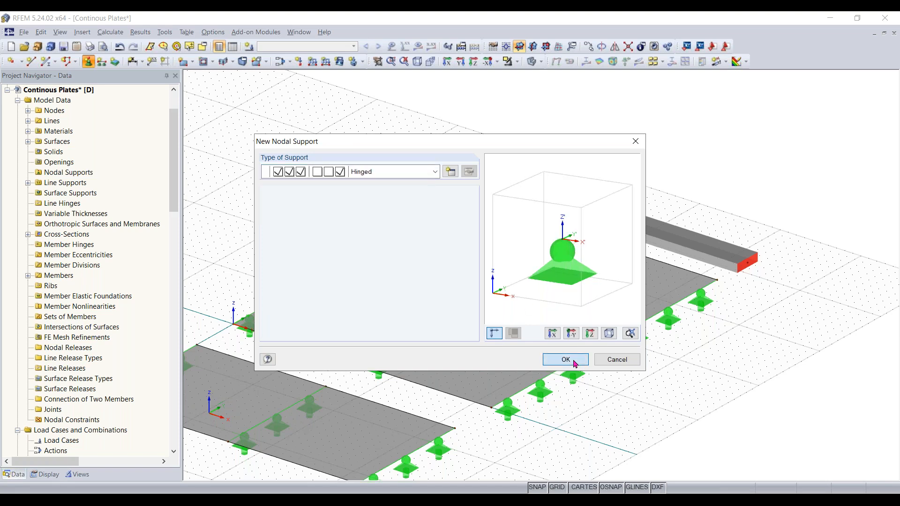
{"action": "scroll", "coordinate": [645, 237], "scroll_direction": "up", "scroll_amount": 1}
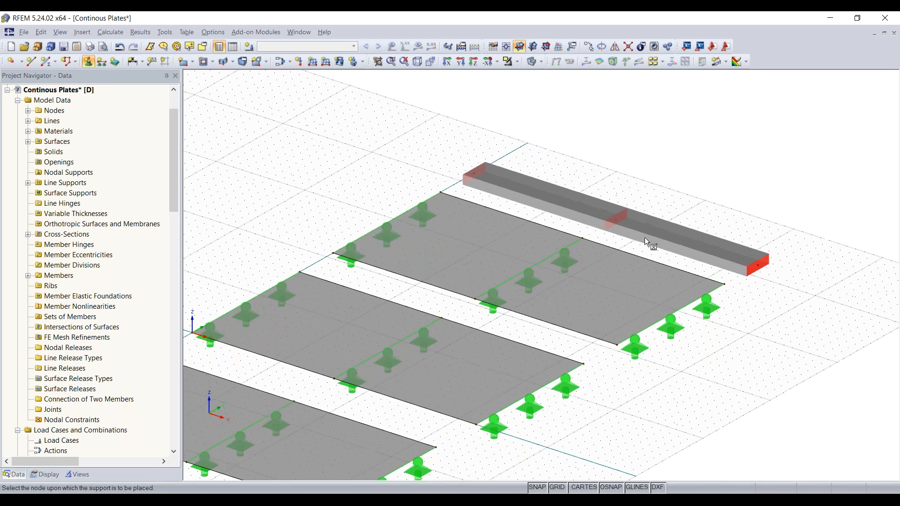
{"action": "scroll", "coordinate": [645, 238], "scroll_direction": "up", "scroll_amount": 1}
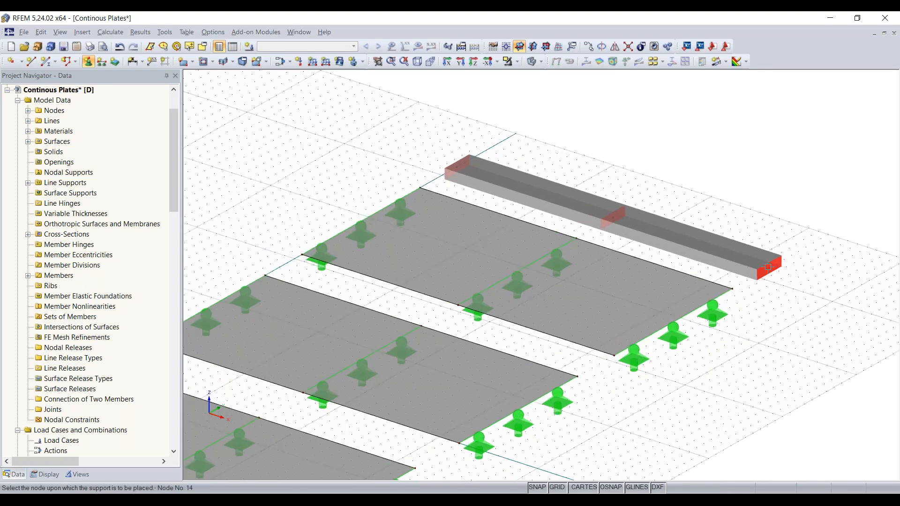
{"action": "left_click", "coordinate": [770, 272]}
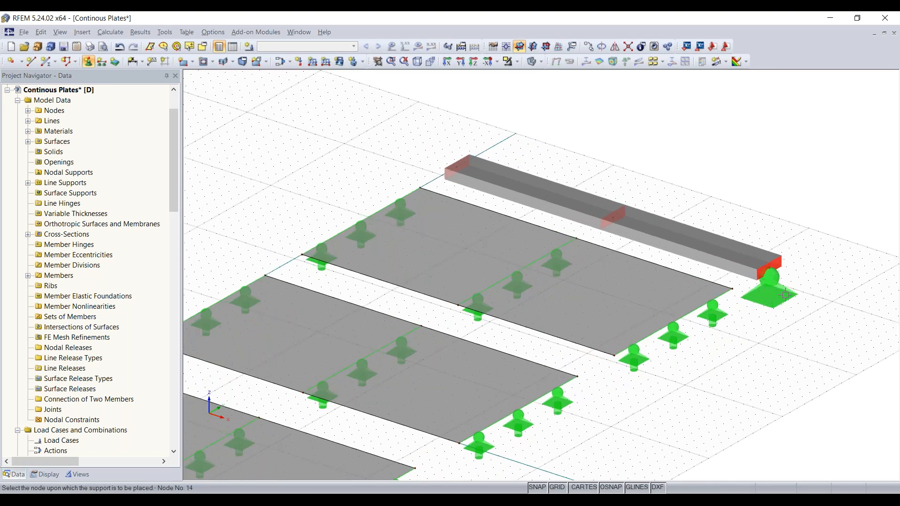
{"action": "left_click", "coordinate": [615, 218]}
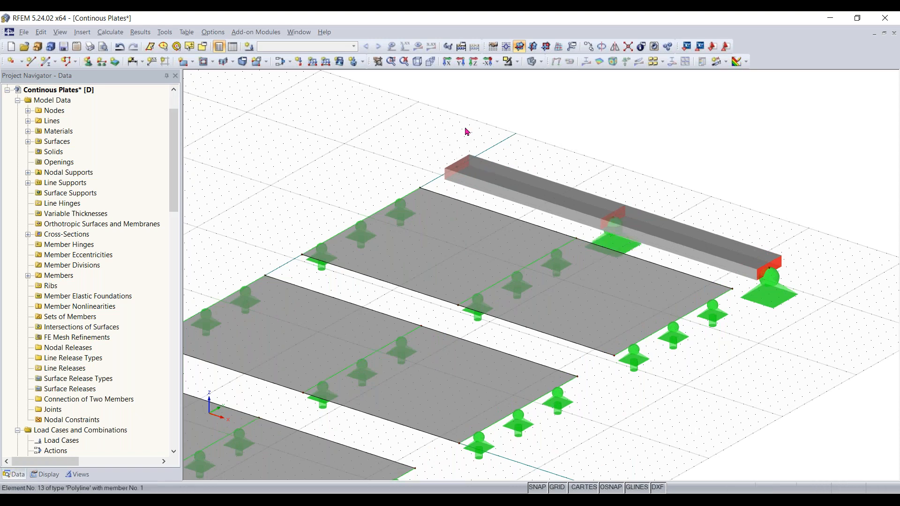
- Create a hinged nodal support type that also restrains rotation about X, and place it on the beam's start node
{"action": "left_click", "coordinate": [93, 63]}
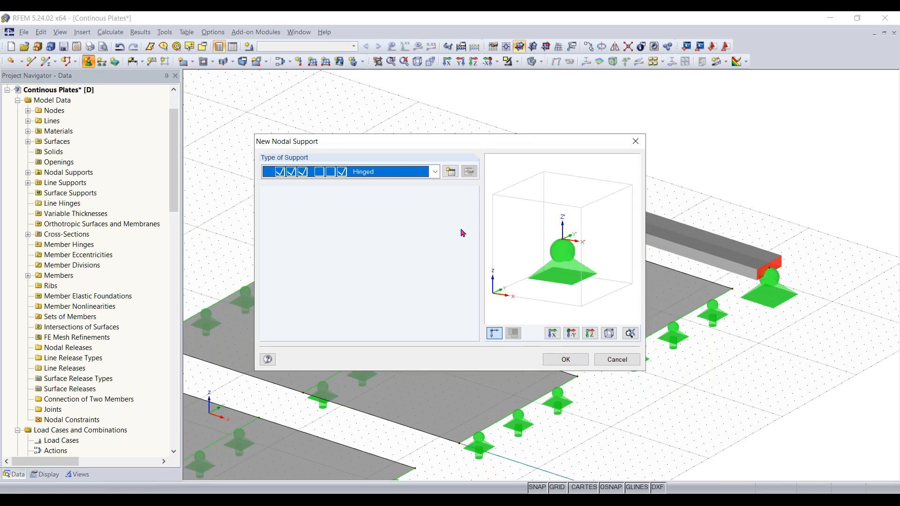
{"action": "left_click_drag", "start_coordinate": [465, 147], "coordinate": [466, 205]}
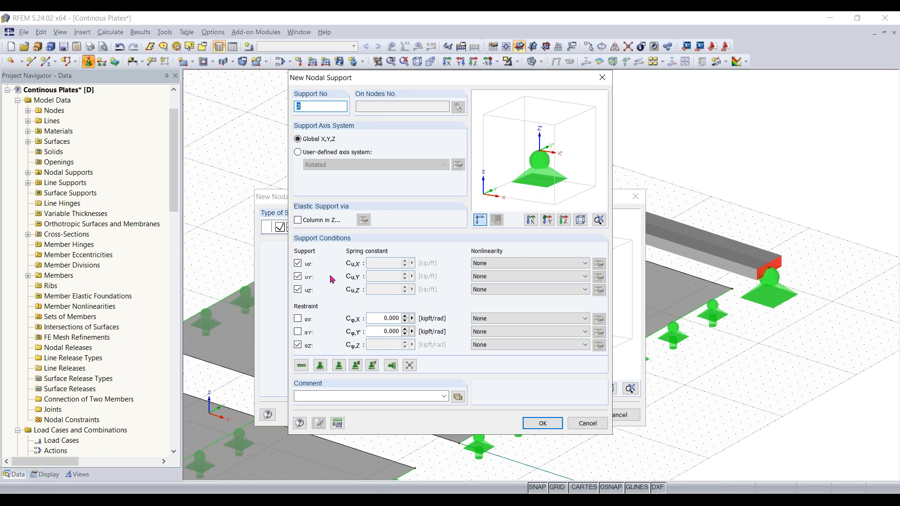
{"action": "left_click", "coordinate": [302, 320]}
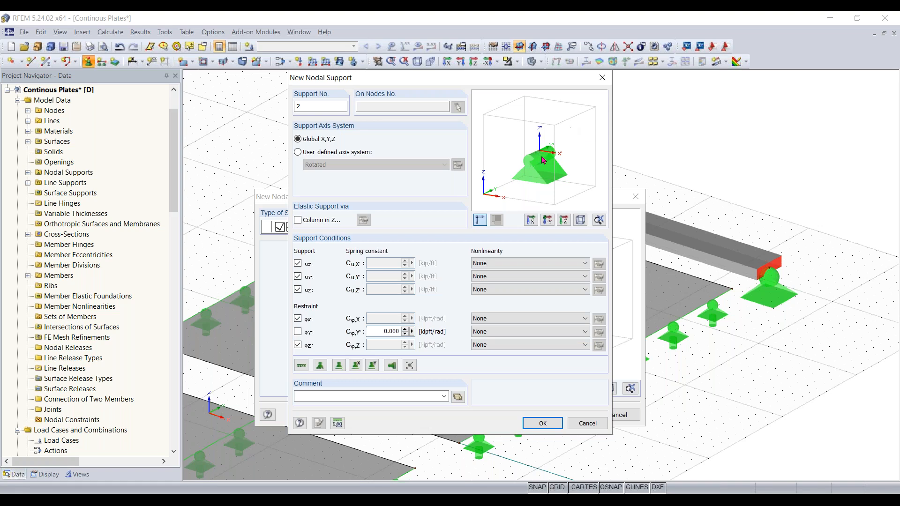
{"action": "left_click", "coordinate": [544, 423]}
{"action": "left_click", "coordinate": [566, 415]}
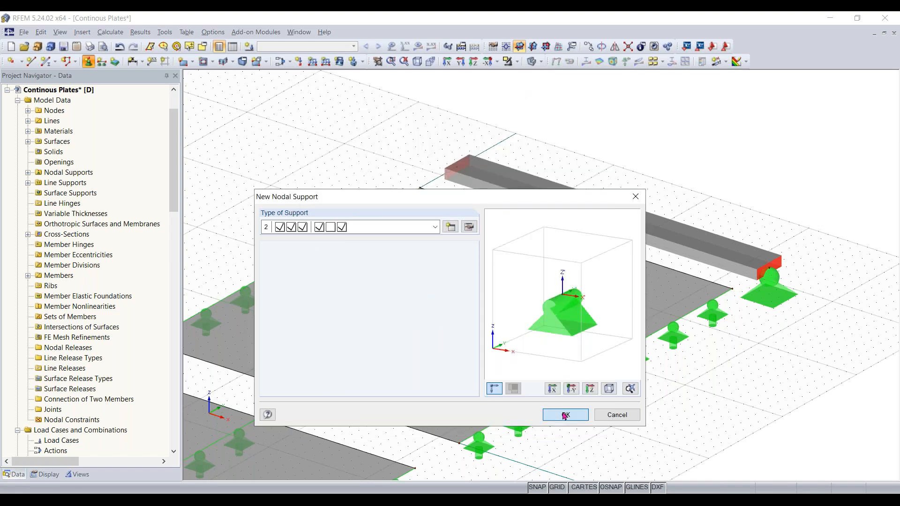
{"action": "left_click", "coordinate": [458, 167]}
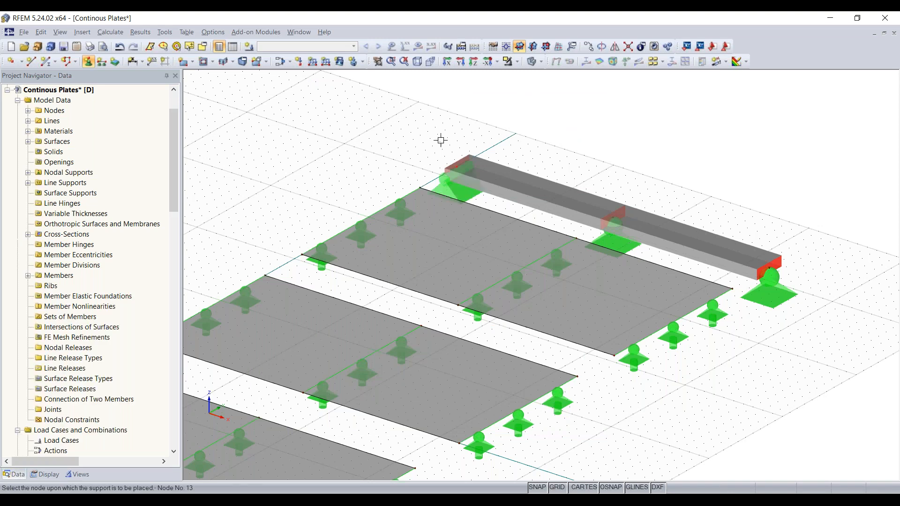
- Turn on the display of local axis systems for the beam members
{"action": "right_click_drag", "start_coordinate": [627, 193], "coordinate": [609, 188]}
{"action": "left_click", "coordinate": [563, 231]}
{"action": "scroll", "coordinate": [607, 245], "scroll_direction": "up", "scroll_amount": 4}
{"action": "middle_click_drag", "start_coordinate": [607, 245], "coordinate": [485, 244]}
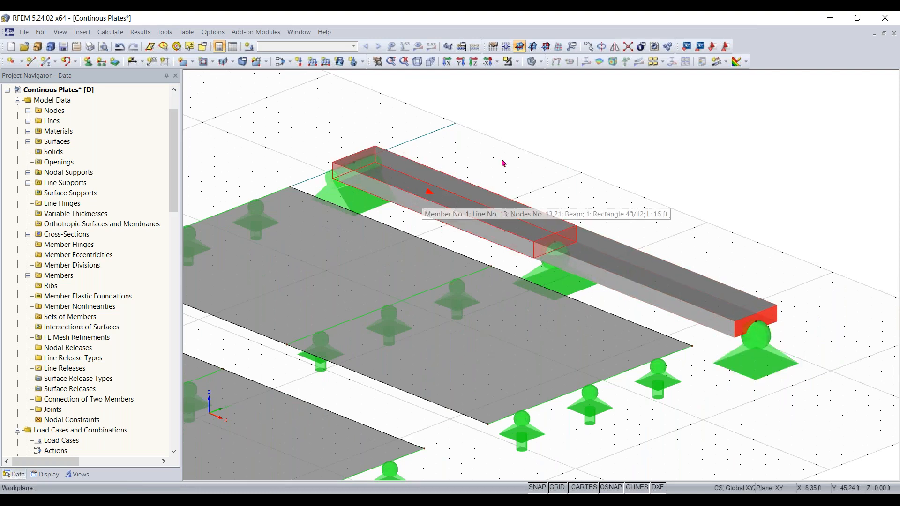
{"action": "right_click", "coordinate": [449, 200]}
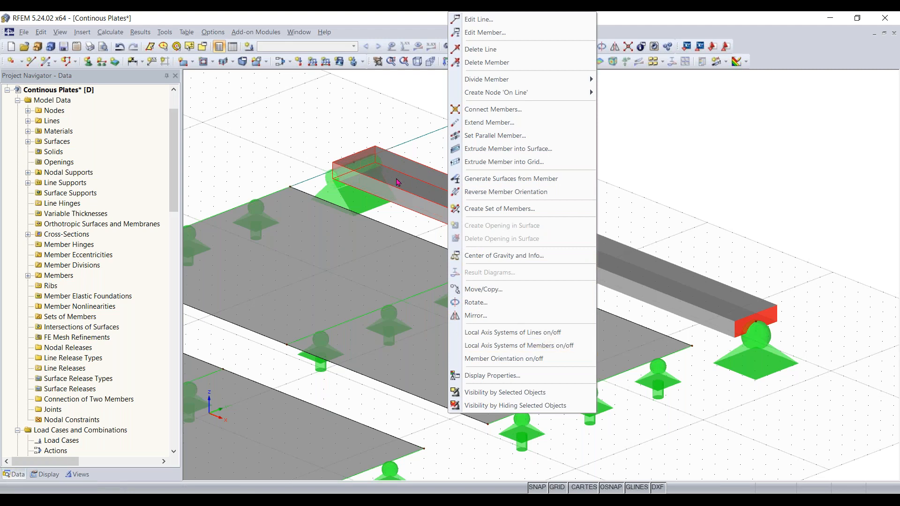
{"action": "left_click", "coordinate": [517, 351]}
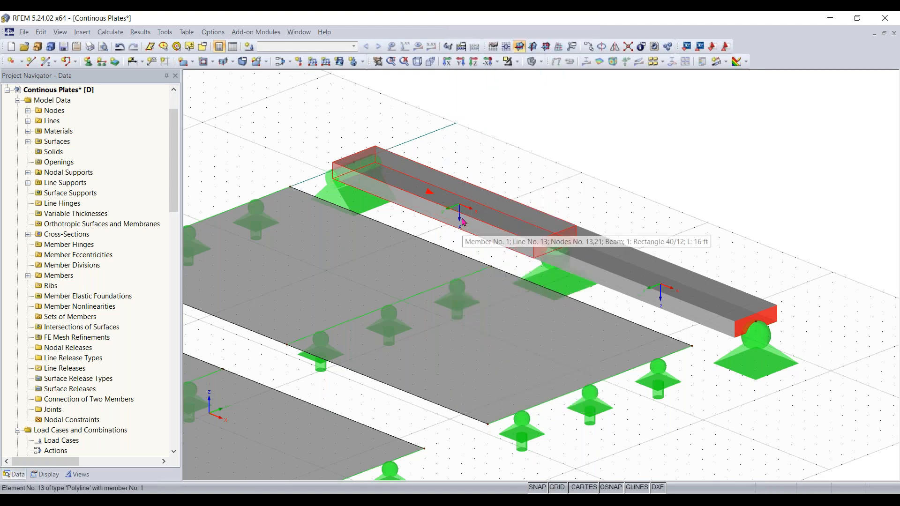
- Examine the beam members' local axes and the support orientation at the beam's start node
{"action": "scroll", "coordinate": [462, 222], "scroll_direction": "up", "scroll_amount": 3}
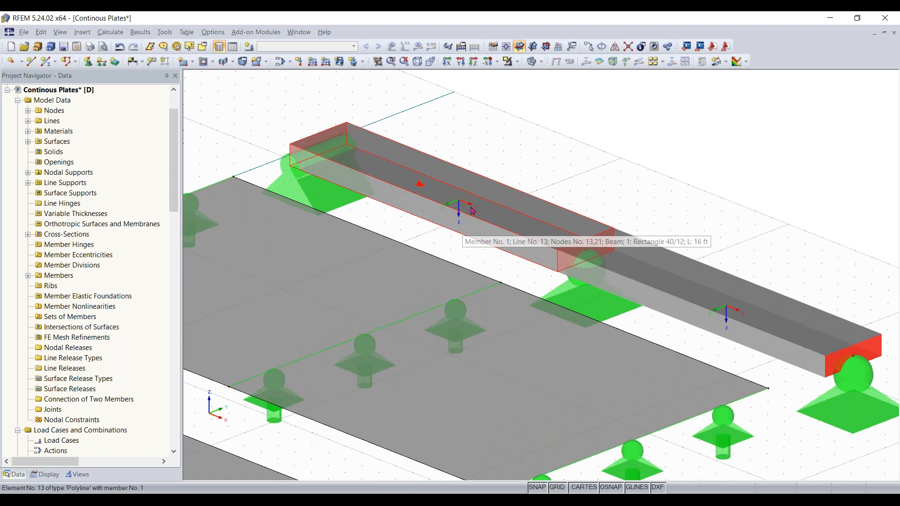
{"action": "scroll", "coordinate": [469, 206], "scroll_direction": "down", "scroll_amount": 1}
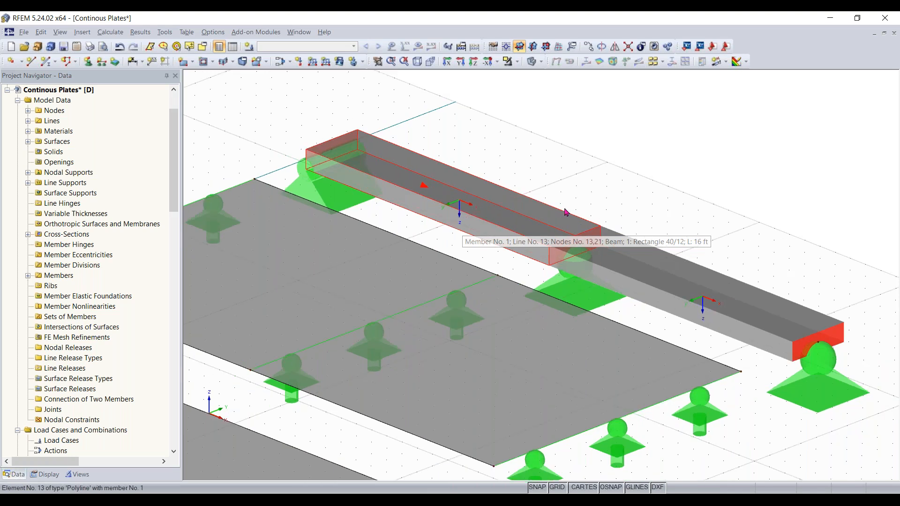
{"action": "scroll", "coordinate": [685, 320], "scroll_direction": "down", "scroll_amount": 1}
{"action": "middle_click_drag", "start_coordinate": [684, 321], "coordinate": [606, 307]}
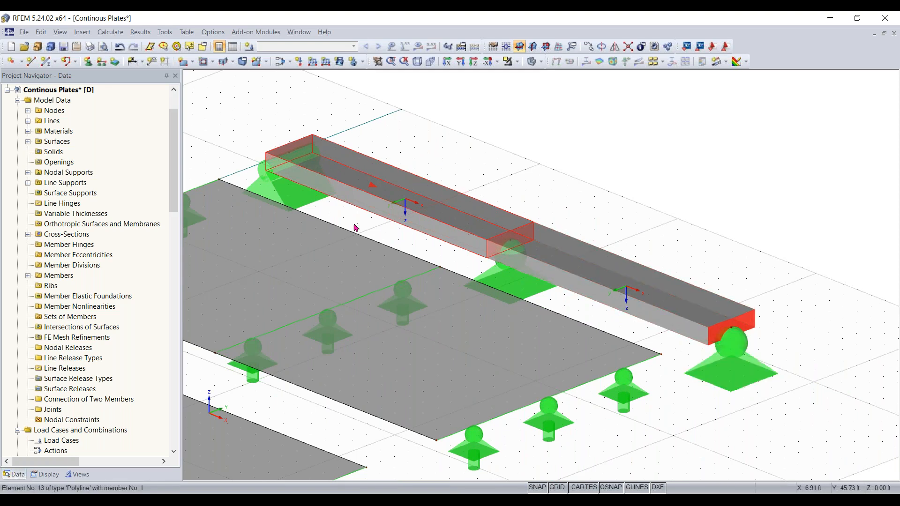
{"action": "scroll", "coordinate": [412, 209], "scroll_direction": "up", "scroll_amount": 2}
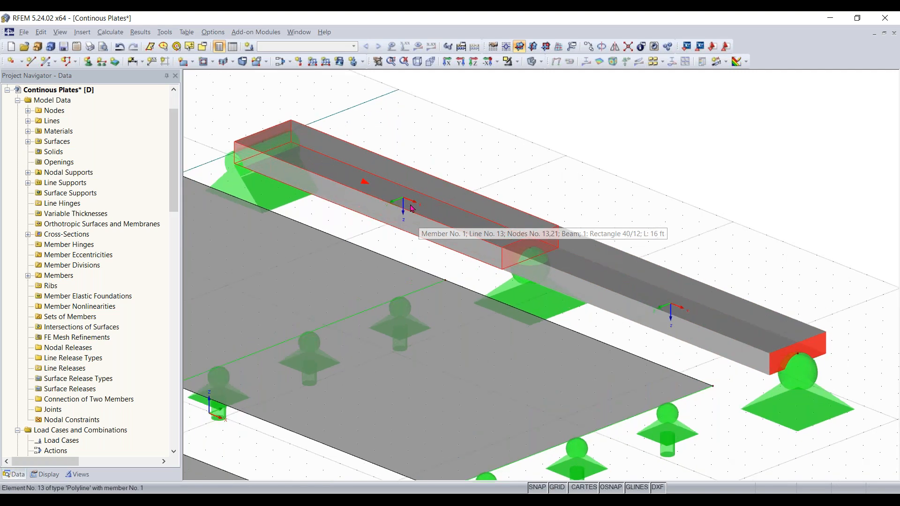
{"action": "scroll", "coordinate": [443, 216], "scroll_direction": "down", "scroll_amount": 3}
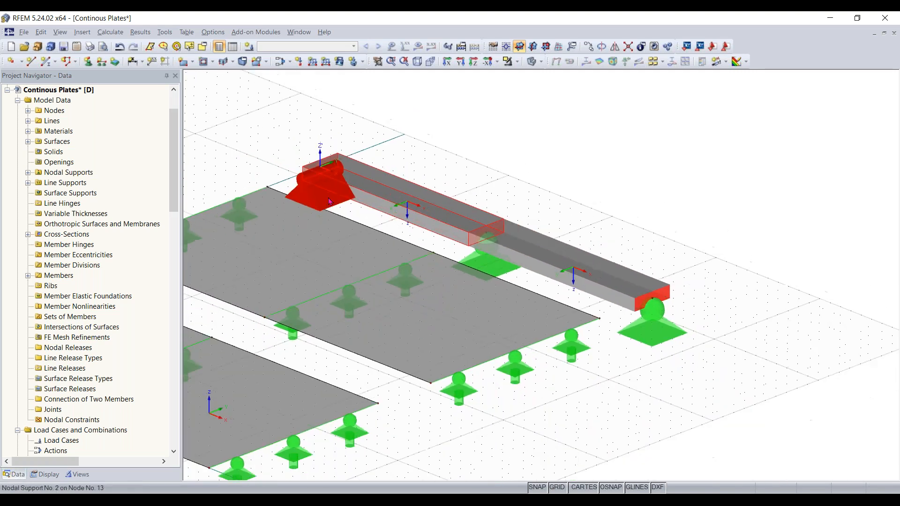
{"action": "scroll", "coordinate": [384, 211], "scroll_direction": "up", "scroll_amount": 1}
{"action": "middle_click_drag", "start_coordinate": [385, 211], "coordinate": [418, 221]}
{"action": "left_click", "coordinate": [372, 208]}
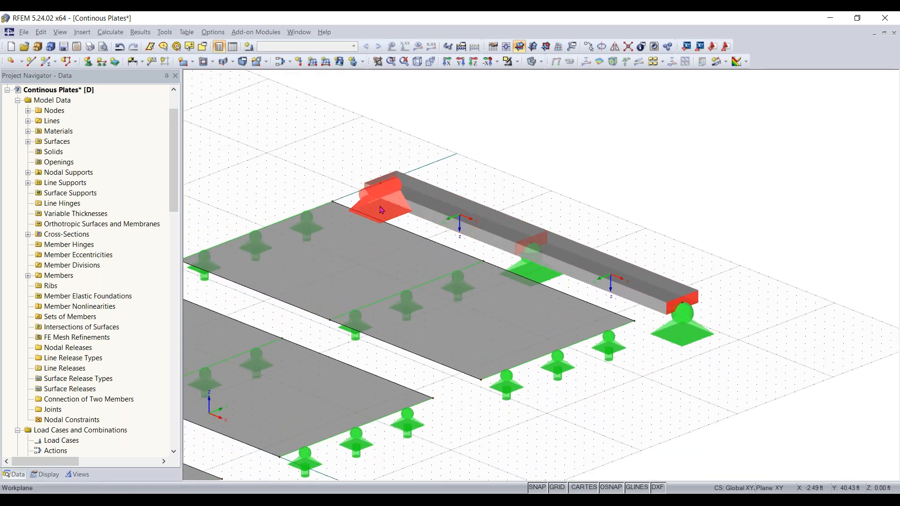
- Display the input tables and switch them to load cases and combinations
{"action": "scroll", "coordinate": [310, 155], "scroll_direction": "down", "scroll_amount": 1}
{"action": "middle_click_drag", "start_coordinate": [312, 157], "coordinate": [438, 135]}
{"action": "scroll", "coordinate": [430, 143], "scroll_direction": "down", "scroll_amount": 1}
{"action": "scroll", "coordinate": [430, 143], "scroll_direction": "down", "scroll_amount": 1}
{"action": "middle_click_drag", "start_coordinate": [389, 156], "coordinate": [456, 130]}
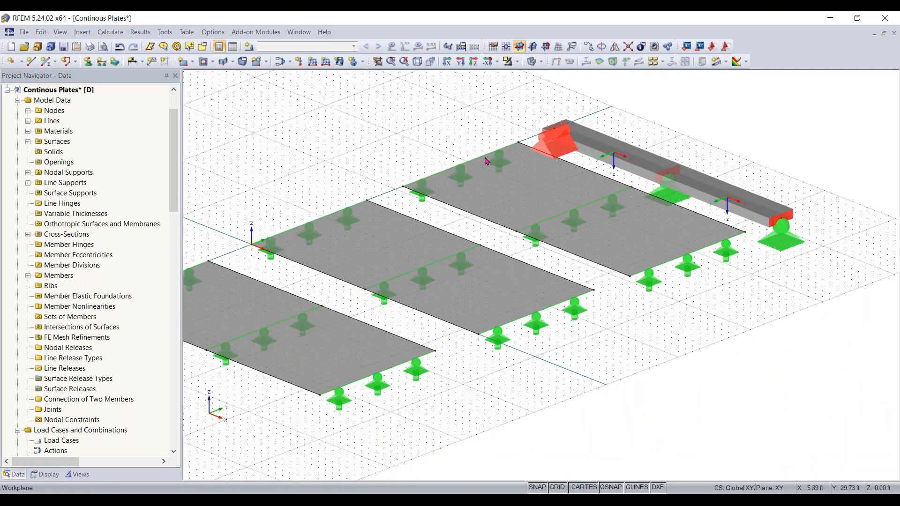
{"action": "scroll", "coordinate": [480, 328], "scroll_direction": "down", "scroll_amount": 1}
{"action": "middle_click_drag", "start_coordinate": [333, 170], "coordinate": [410, 171]}
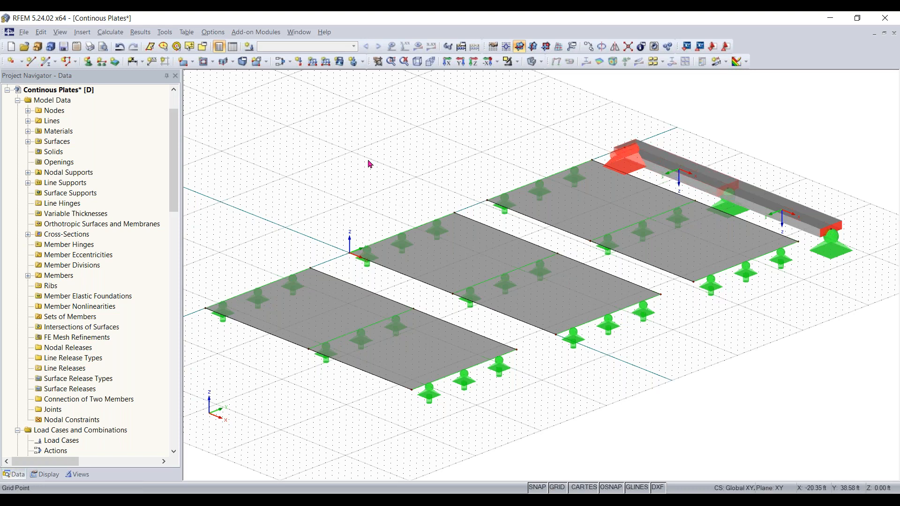
{"action": "left_click", "coordinate": [233, 47]}
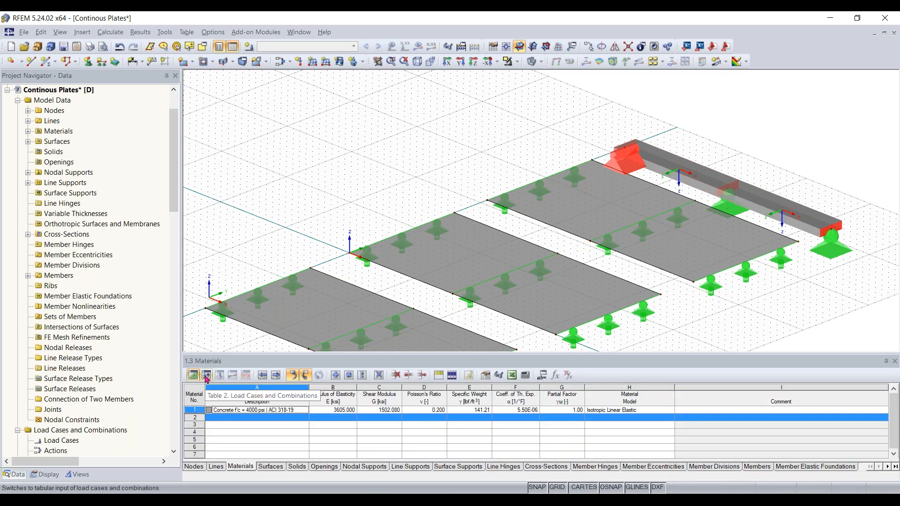
{"action": "left_click", "coordinate": [205, 377]}
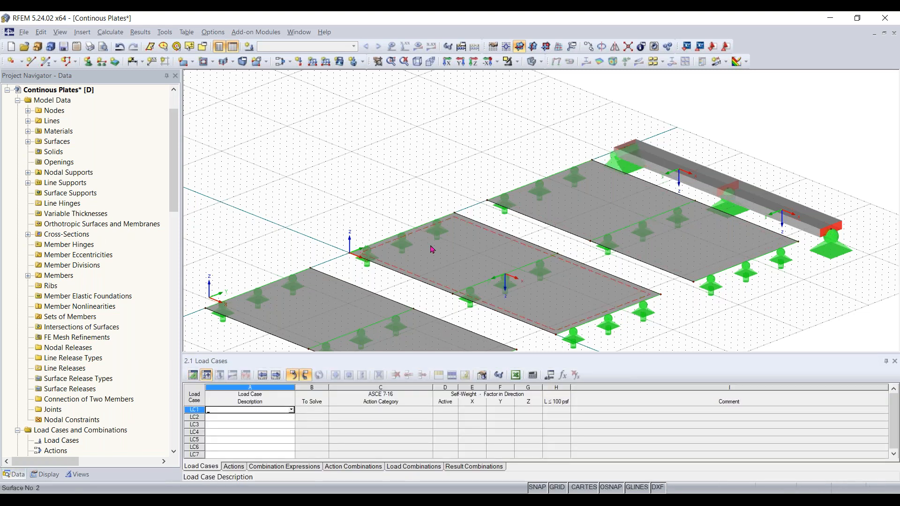
- Create load case LC1 named Test with action category Dead and active self-weight of factor -1.000 in Z
{"action": "scroll", "coordinate": [432, 247], "scroll_direction": "down", "scroll_amount": 1}
{"action": "middle_click_drag", "start_coordinate": [475, 212], "coordinate": [501, 171]}
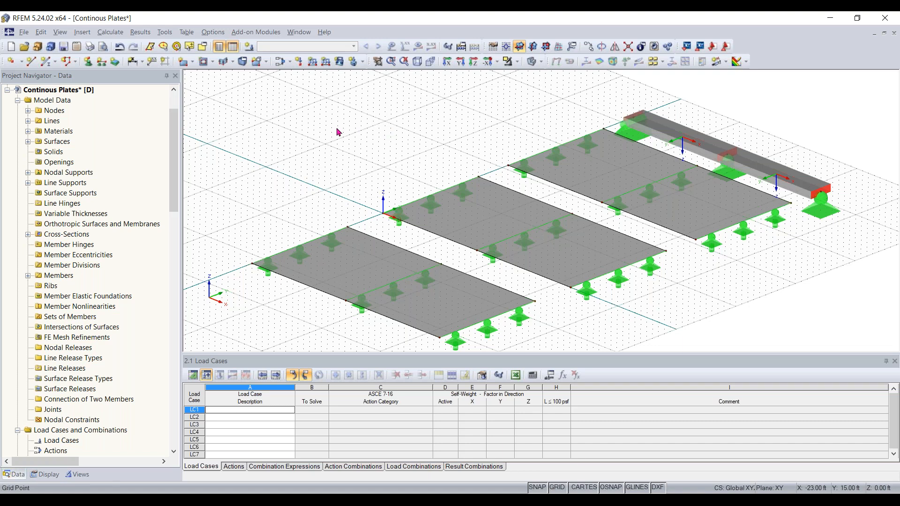
{"action": "left_click", "coordinate": [250, 48]}
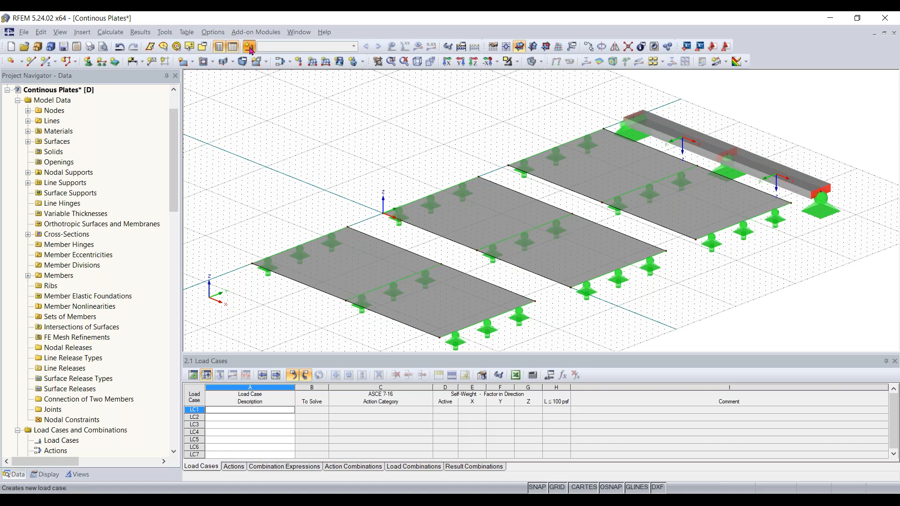
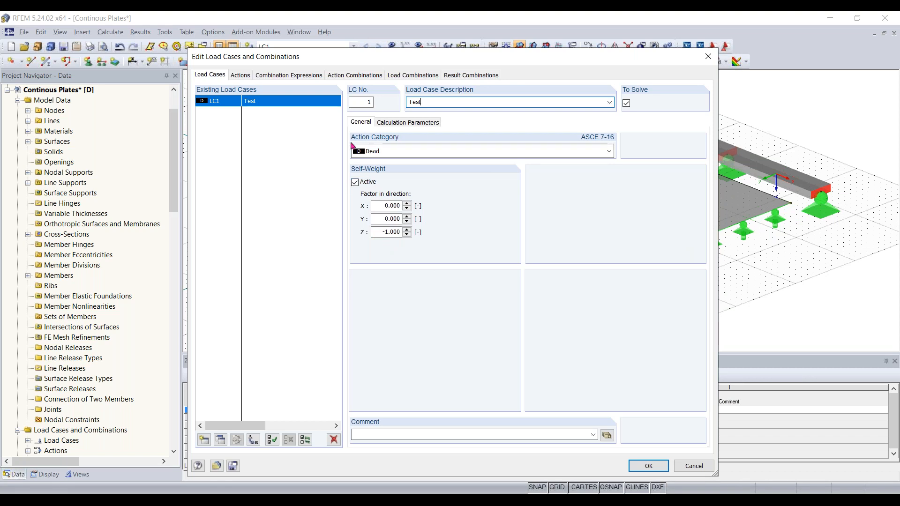
{"action": "left_click", "coordinate": [204, 441]}
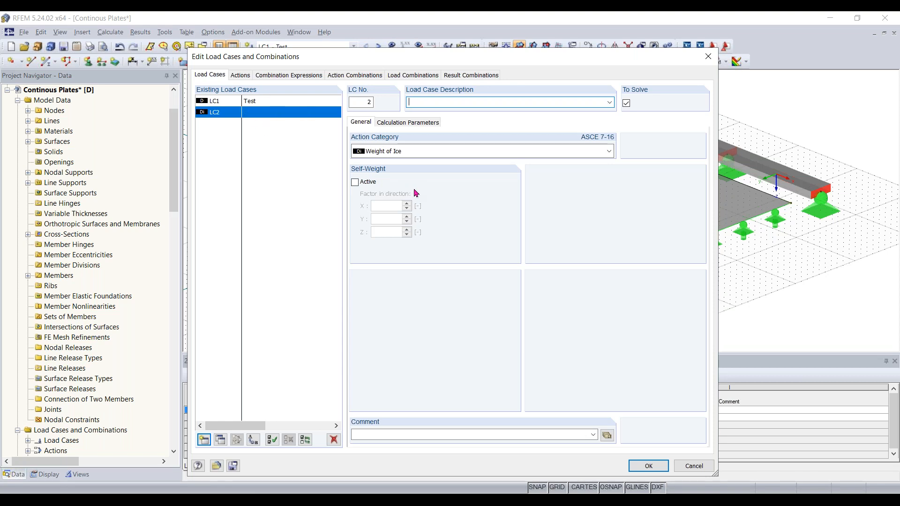
{"action": "left_click", "coordinate": [334, 439]}
{"action": "left_click", "coordinate": [436, 282]}
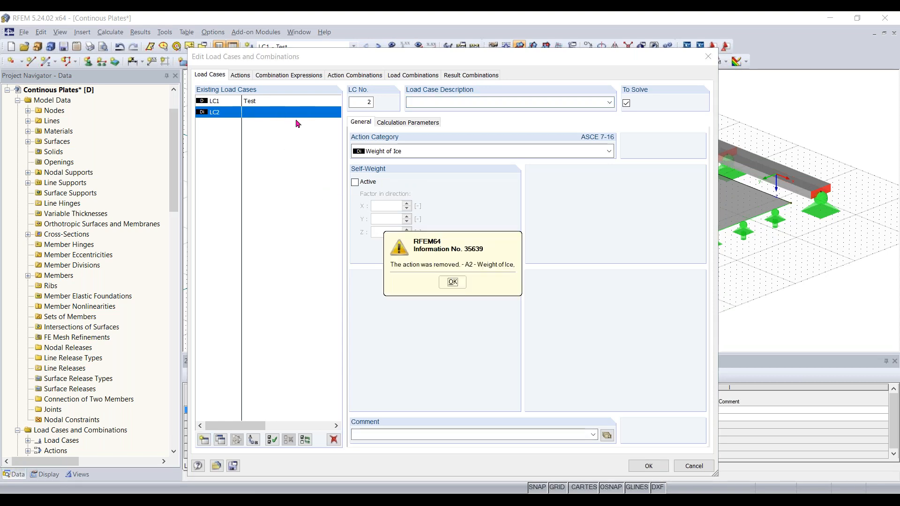
{"action": "left_click", "coordinate": [452, 282]}
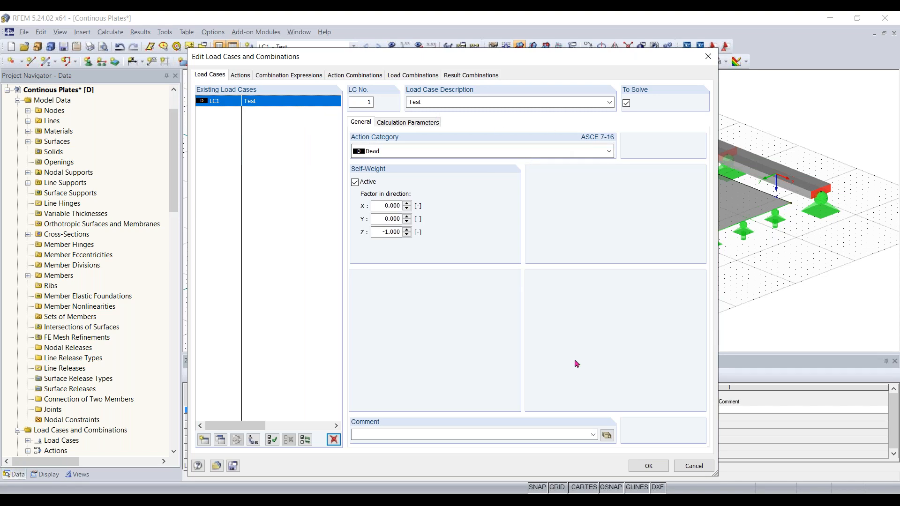
- Accept the load case definition and switch the input tables to surface loads
{"action": "left_click", "coordinate": [646, 466]}
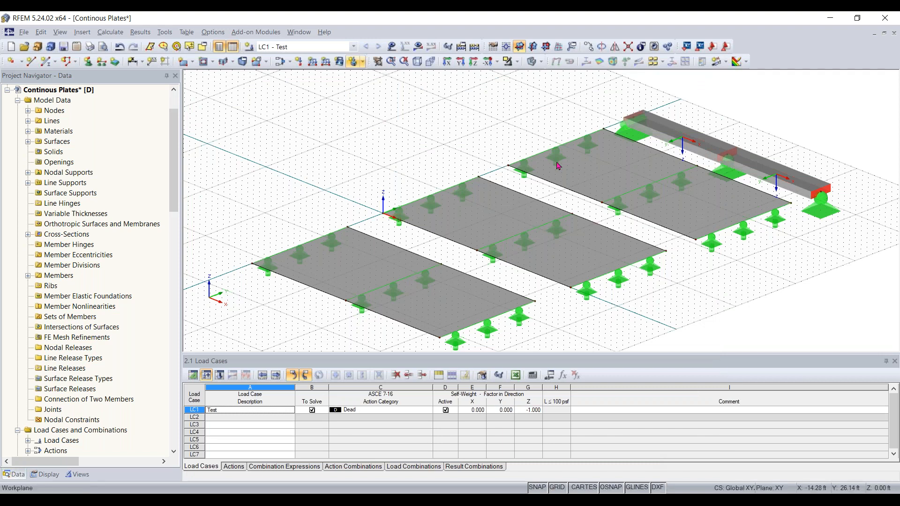
{"action": "left_click", "coordinate": [220, 375]}
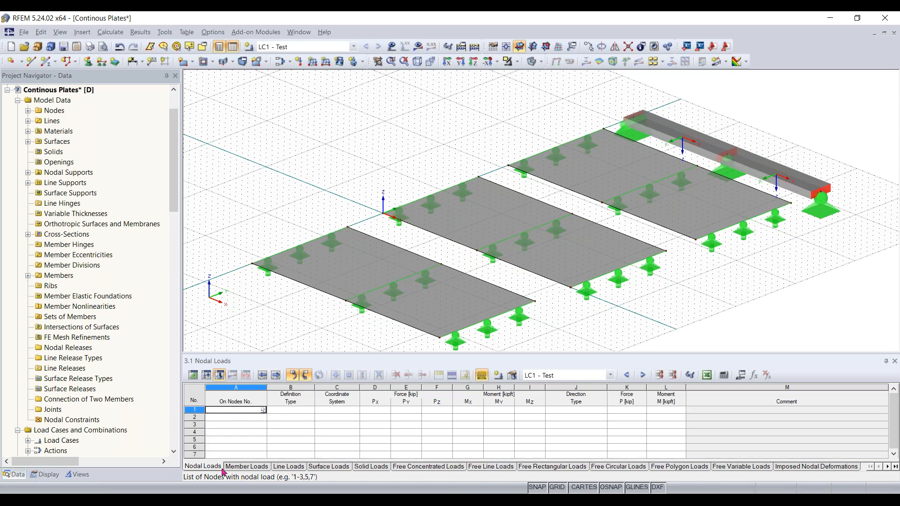
{"action": "left_click", "coordinate": [314, 469]}
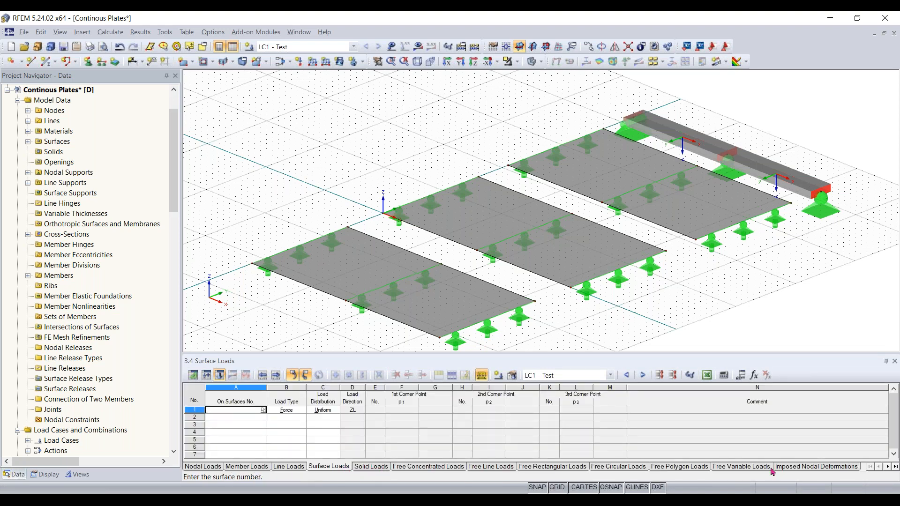
- Expand the loads of LC1: Test in the project navigator to list its load types
{"action": "scroll", "coordinate": [93, 247], "scroll_direction": "down", "scroll_amount": 6}
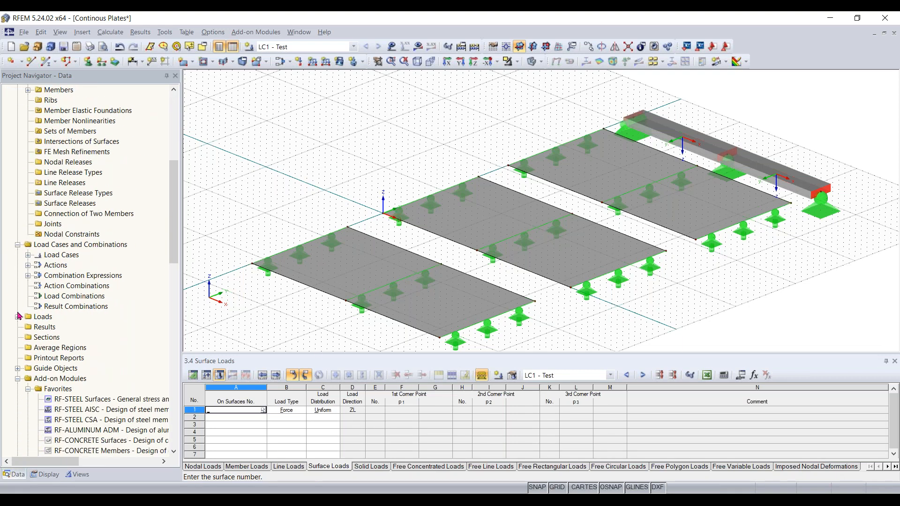
{"action": "left_click", "coordinate": [18, 317]}
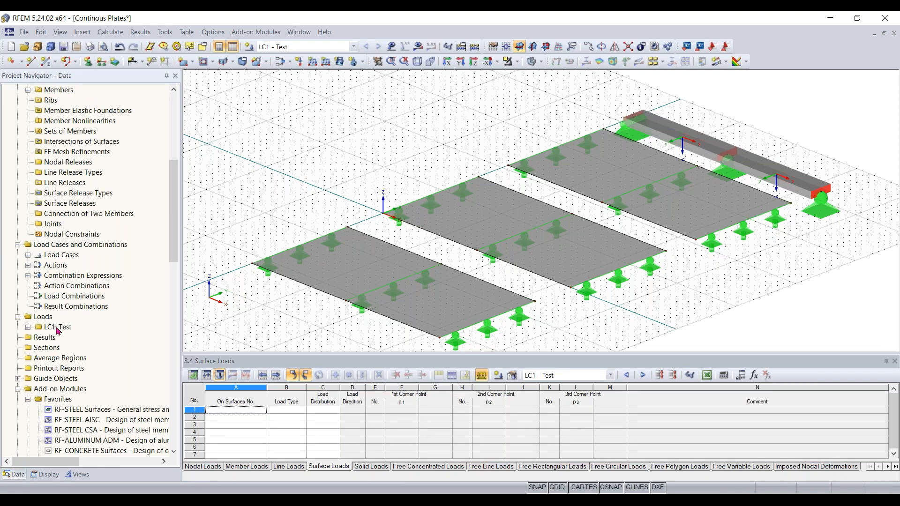
{"action": "left_click", "coordinate": [28, 328]}
{"action": "scroll", "coordinate": [78, 339], "scroll_direction": "down", "scroll_amount": 1}
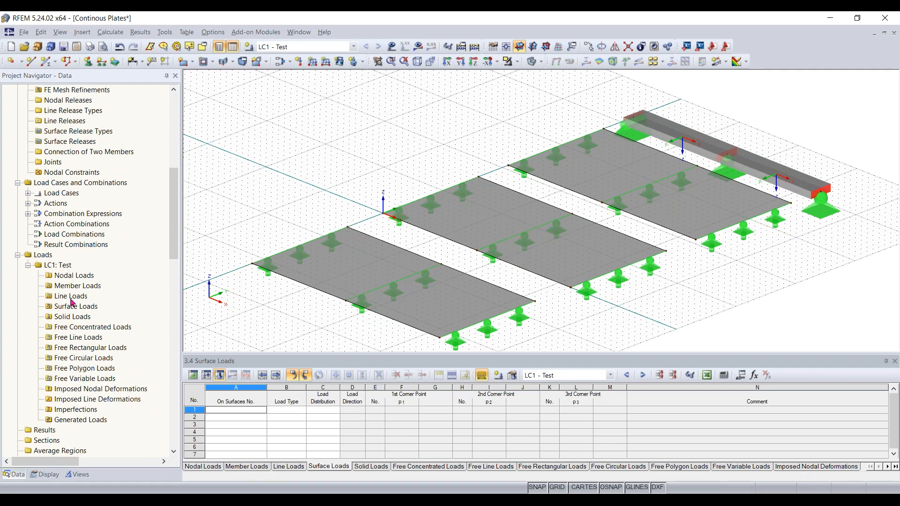
- Define a new uniform surface force of -0.210 ksf in global direction ZL, related to the true area
{"action": "scroll", "coordinate": [386, 244], "scroll_direction": "down", "scroll_amount": 2}
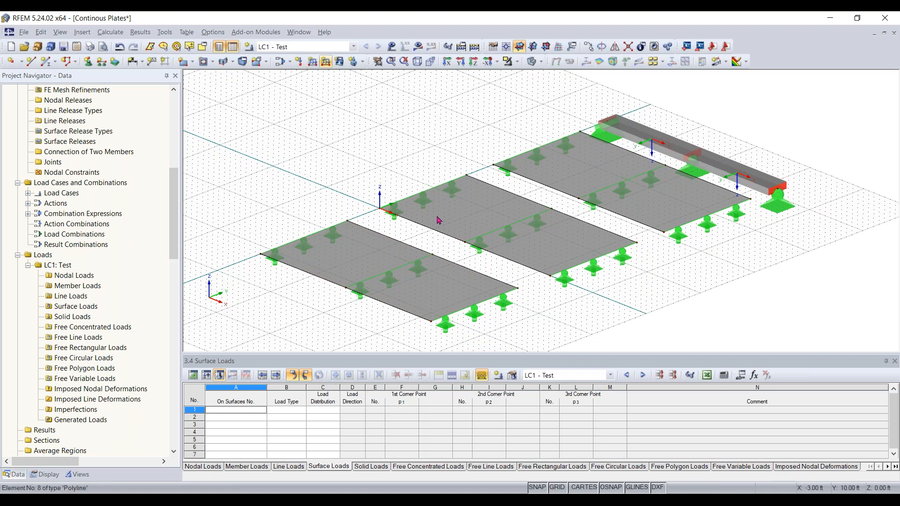
{"action": "left_click", "coordinate": [376, 262]}
{"action": "left_click", "coordinate": [438, 221]}
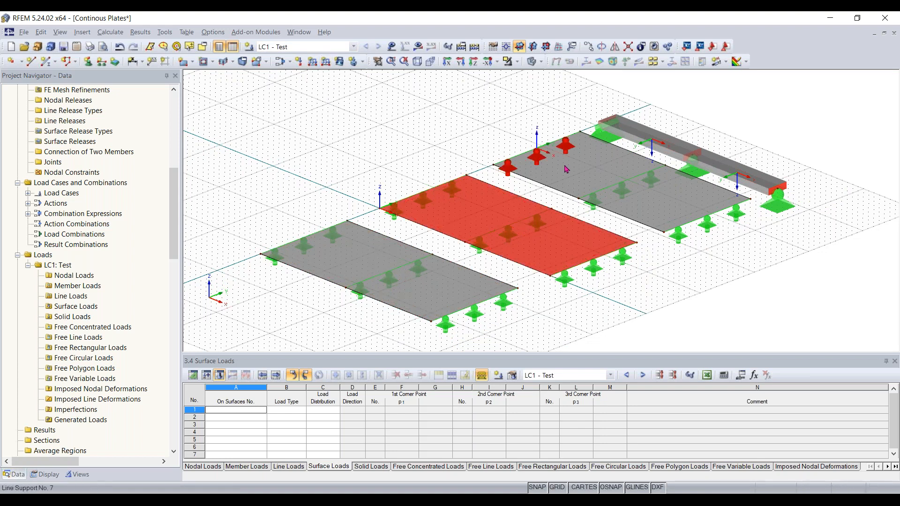
{"action": "left_click", "coordinate": [339, 61]}
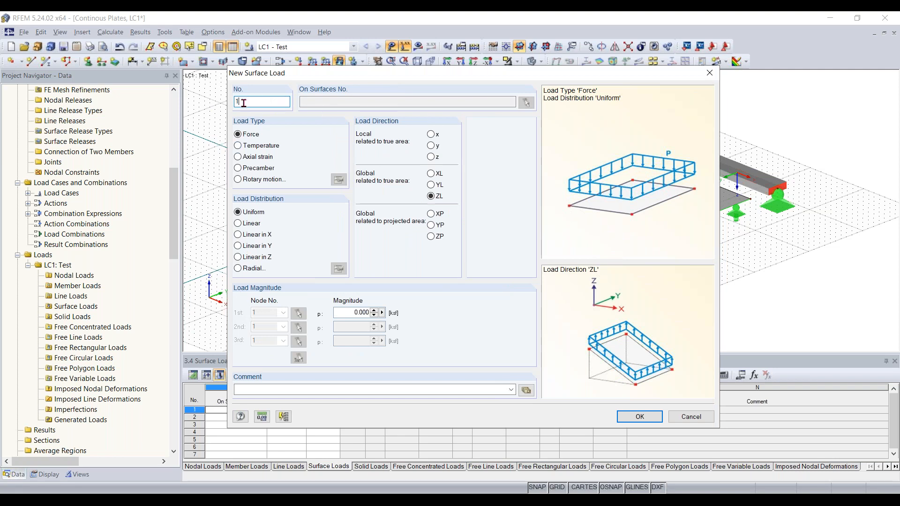
{"action": "left_click", "coordinate": [313, 101]}
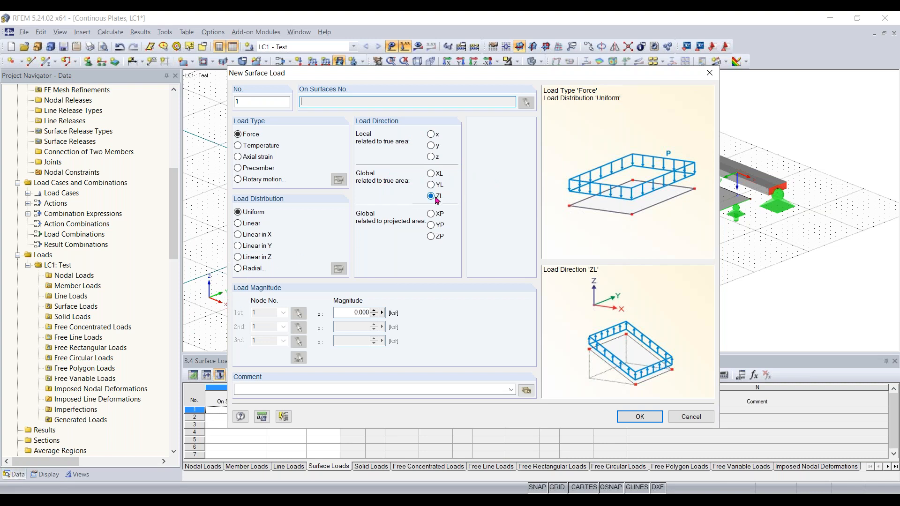
{"action": "left_click", "coordinate": [343, 311]}
{"action": "key", "text": "BackSpace"}
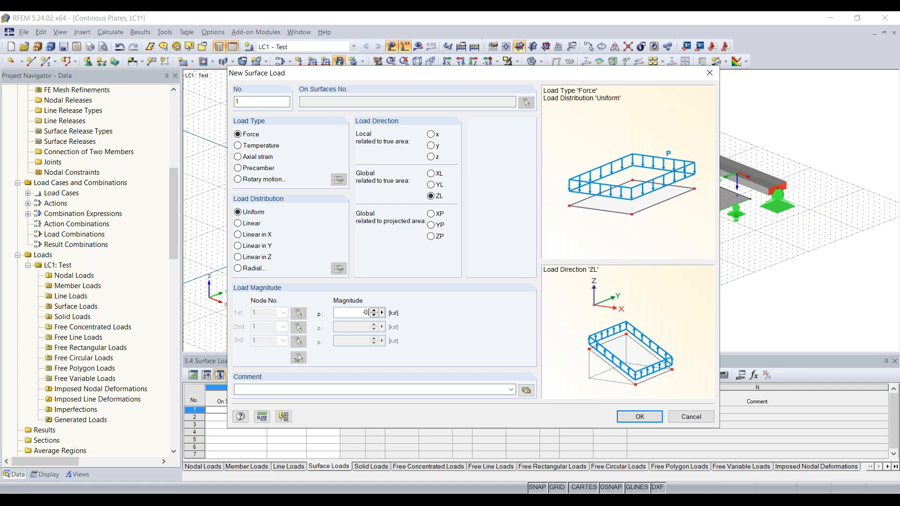
{"action": "type", "text": "10"}
{"action": "left_click", "coordinate": [651, 422]}
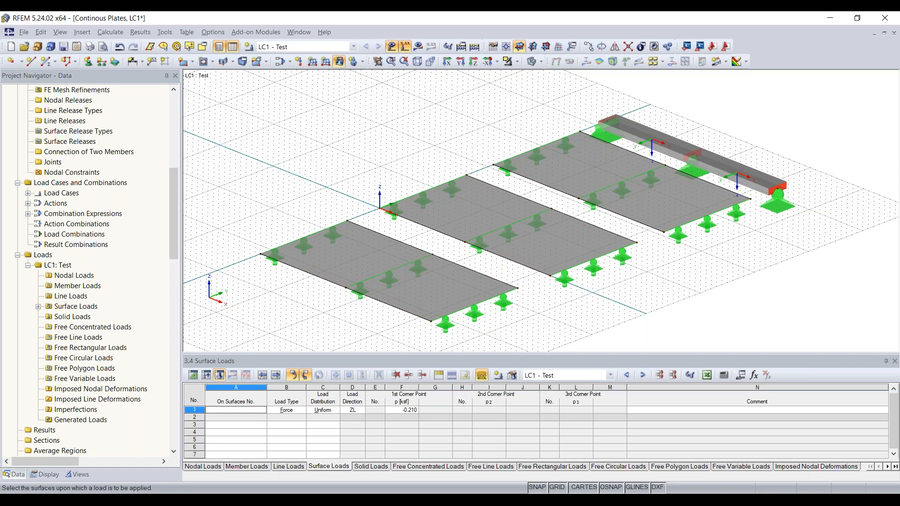
- Apply the -0.210 ksf surface load to all three plates
{"action": "left_click", "coordinate": [352, 254]}
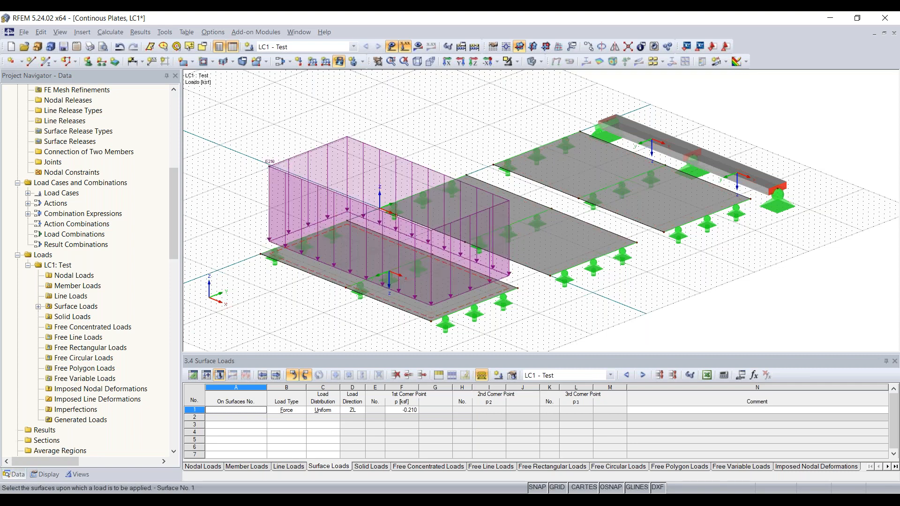
{"action": "left_click", "coordinate": [557, 232]}
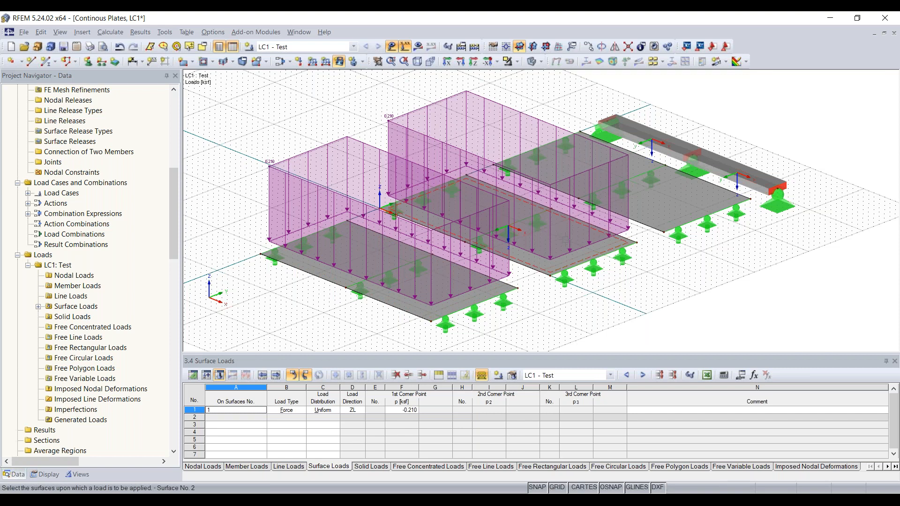
{"action": "left_click", "coordinate": [660, 208]}
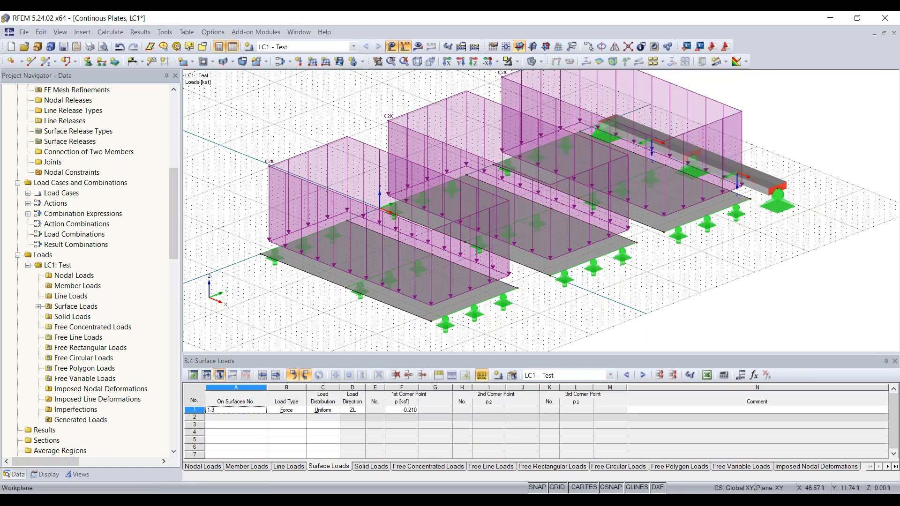
- Hide the input tables and view the loaded plates and beam from the opposite side
{"action": "left_click", "coordinate": [233, 47]}
{"action": "middle_click_drag", "start_coordinate": [698, 271], "coordinate": [476, 328]}
{"action": "scroll", "coordinate": [693, 336], "scroll_direction": "up", "scroll_amount": 1}
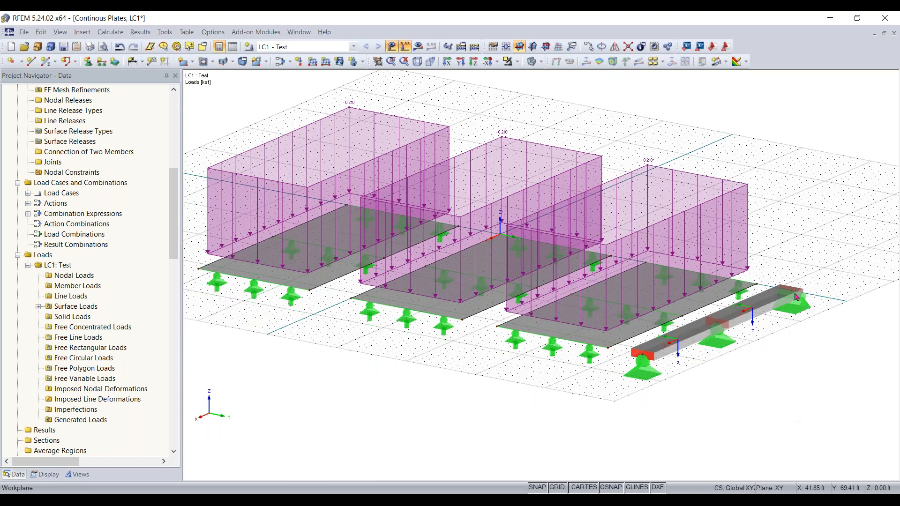
{"action": "scroll", "coordinate": [406, 381], "scroll_direction": "down", "scroll_amount": 1}
{"action": "middle_click_drag", "start_coordinate": [405, 382], "coordinate": [416, 376]}
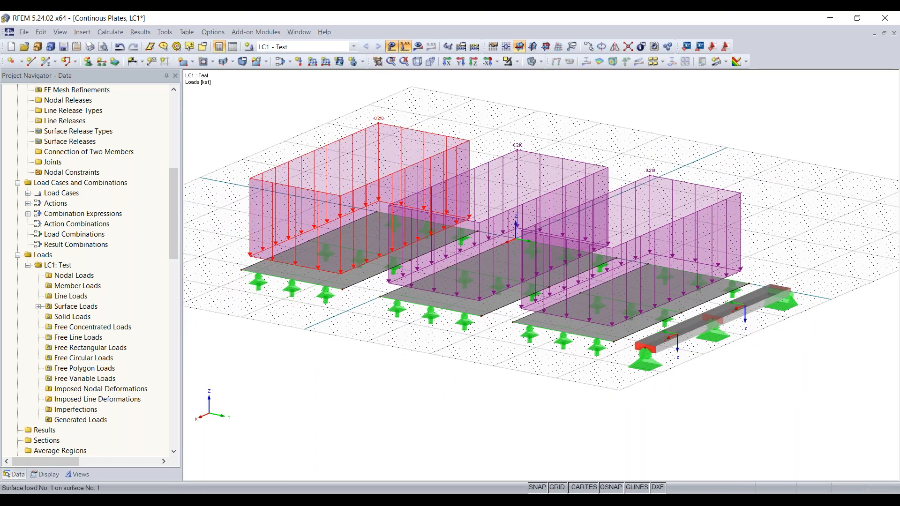
- Review the load direction options of the surface load on surface 1, then close its settings without changes
{"action": "double_click", "coordinate": [445, 131]}
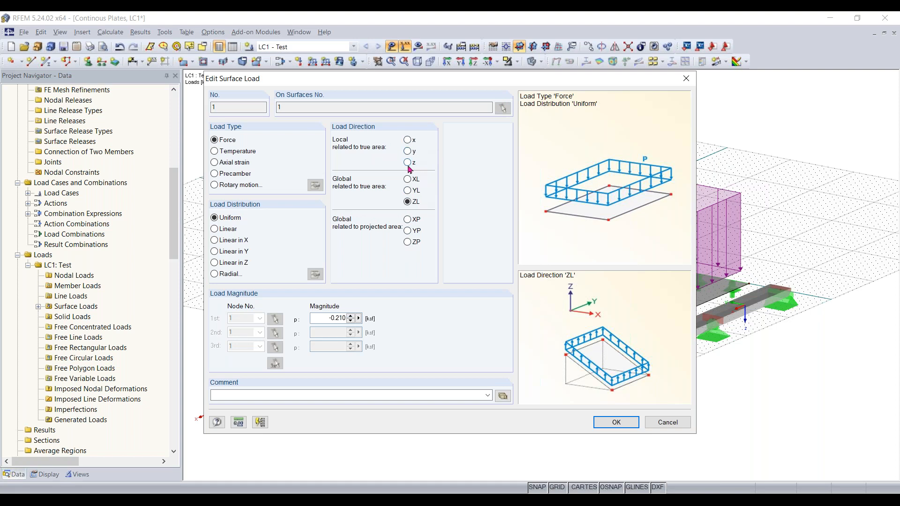
{"action": "left_click_drag", "start_coordinate": [452, 82], "coordinate": [257, 121]}
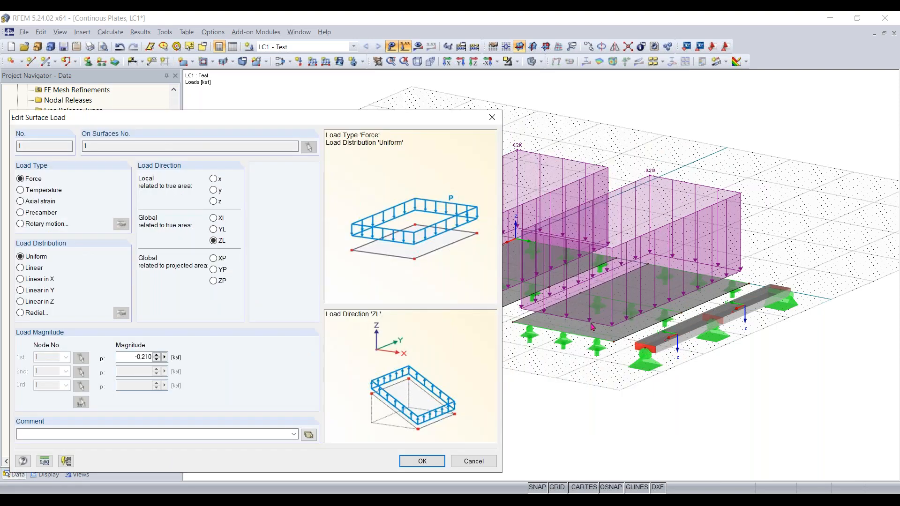
{"action": "left_click", "coordinate": [492, 117]}
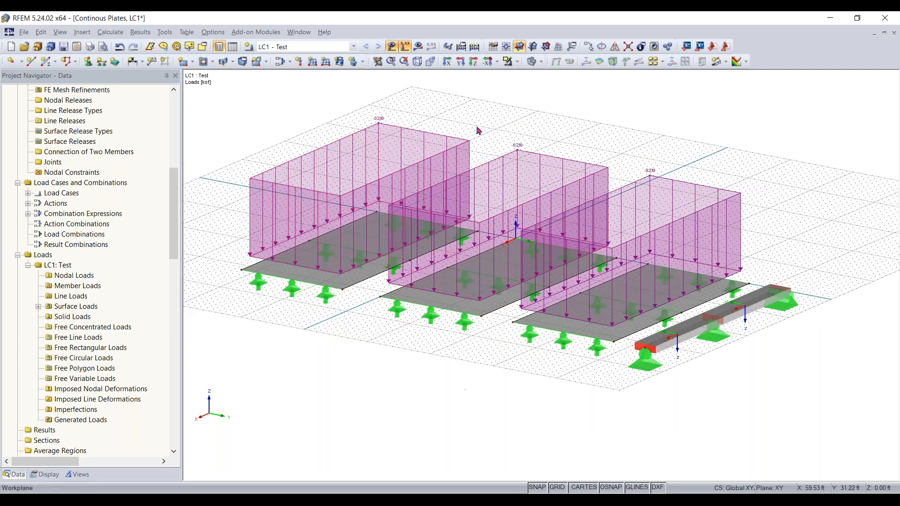
- Hide the loads and turn on the local axis systems of the plate surfaces
{"action": "left_click", "coordinate": [405, 45]}
{"action": "right_click", "coordinate": [319, 276]}
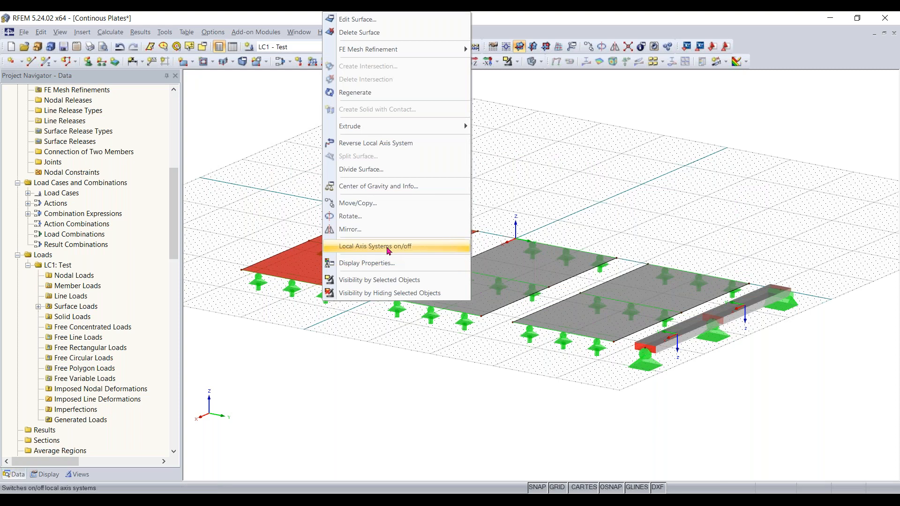
{"action": "left_click", "coordinate": [389, 250]}
{"action": "middle_click_drag", "start_coordinate": [323, 333], "coordinate": [687, 371]}
{"action": "scroll", "coordinate": [408, 358], "scroll_direction": "up", "scroll_amount": 2}
{"action": "scroll", "coordinate": [408, 358], "scroll_direction": "up", "scroll_amount": 2}
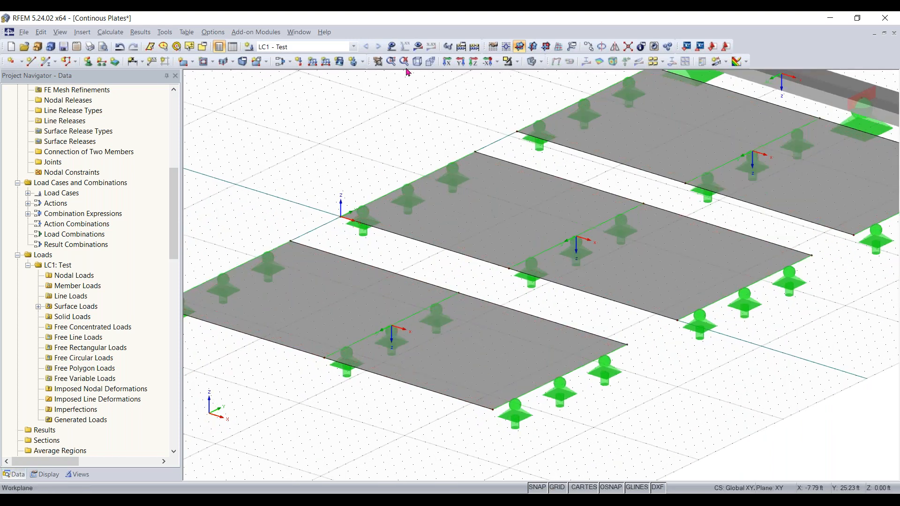
- Toggle the load display to compare the loads with the plates' local axes, leaving the loads shown
{"action": "left_click", "coordinate": [392, 46]}
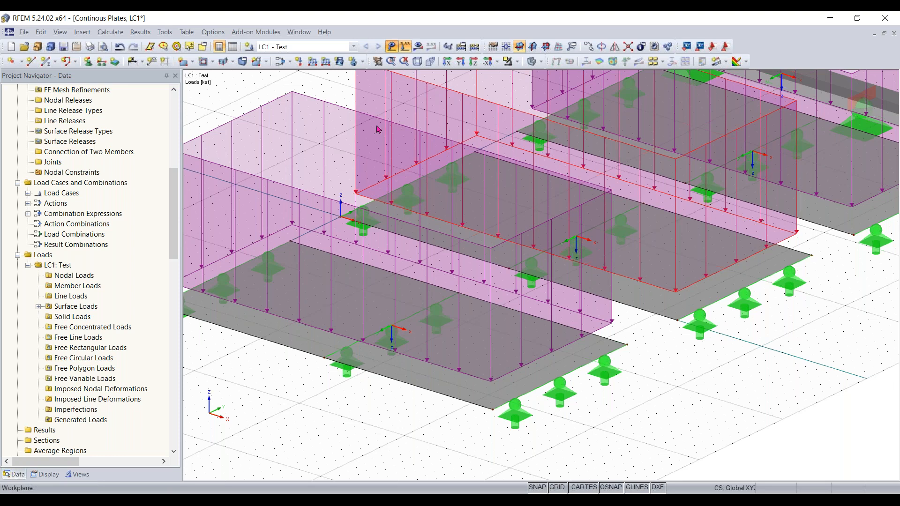
{"action": "left_click", "coordinate": [405, 47]}
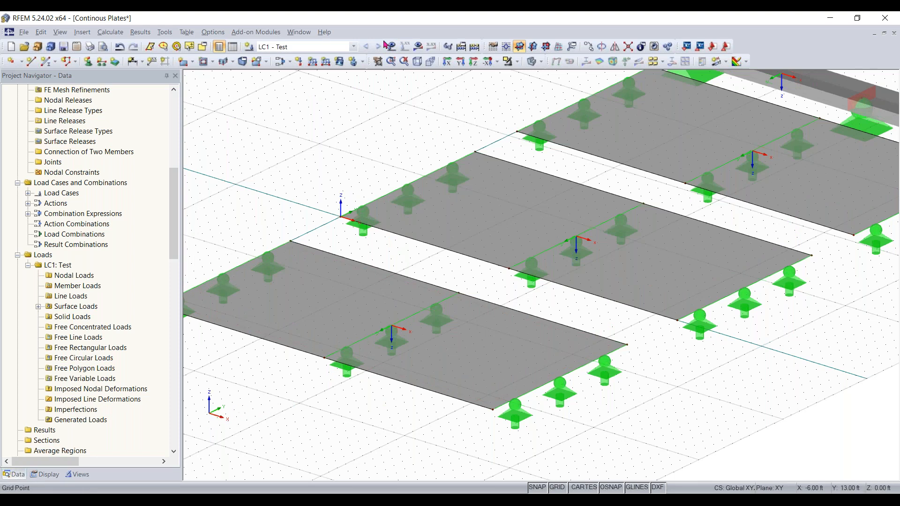
{"action": "left_click", "coordinate": [405, 46]}
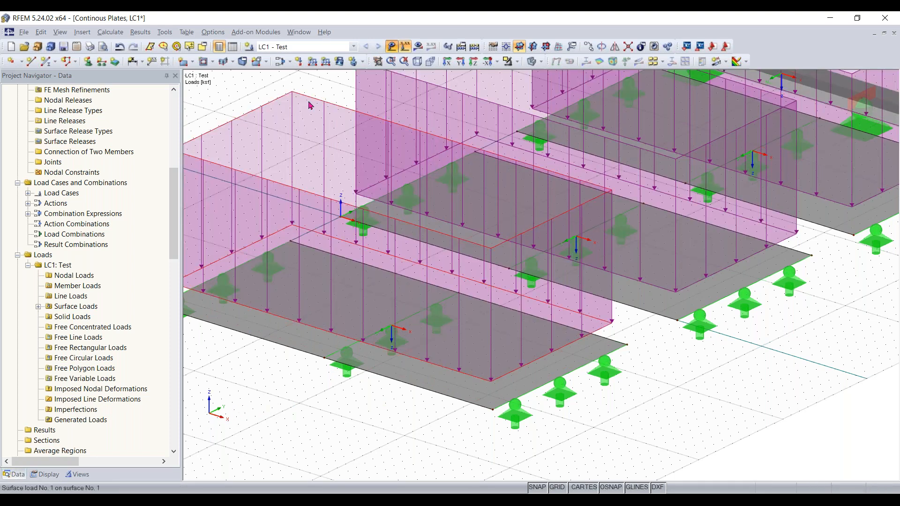
- Preview the local z, y, x and global XL directions for surface 1's load, then set the direction back to global ZL
{"action": "double_click", "coordinate": [448, 125]}
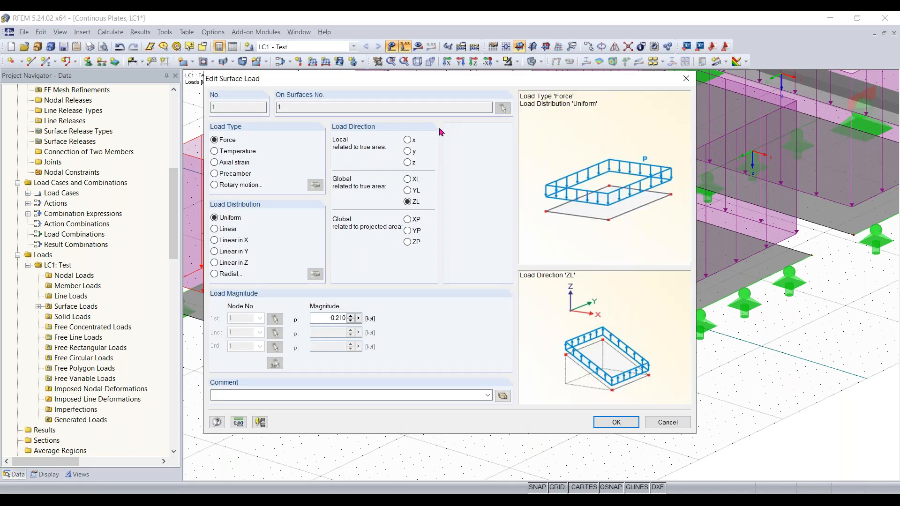
{"action": "left_click", "coordinate": [407, 163]}
{"action": "left_click", "coordinate": [407, 151]}
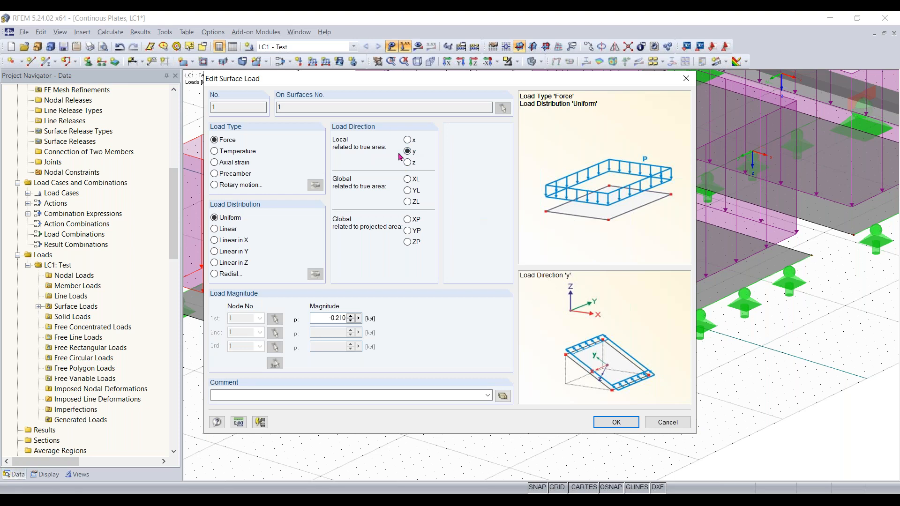
{"action": "left_click", "coordinate": [408, 140]}
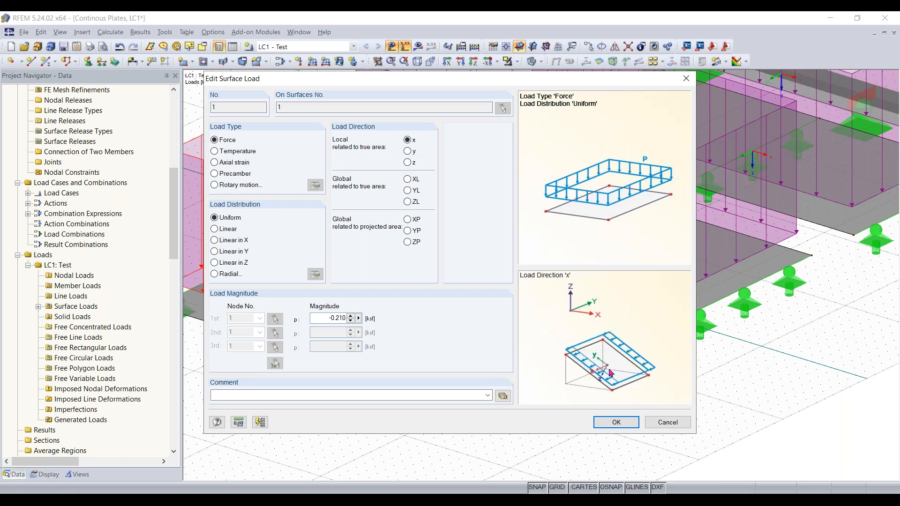
{"action": "left_click", "coordinate": [408, 179]}
{"action": "left_click", "coordinate": [407, 140]}
{"action": "left_click_drag", "start_coordinate": [500, 86], "coordinate": [514, 91]}
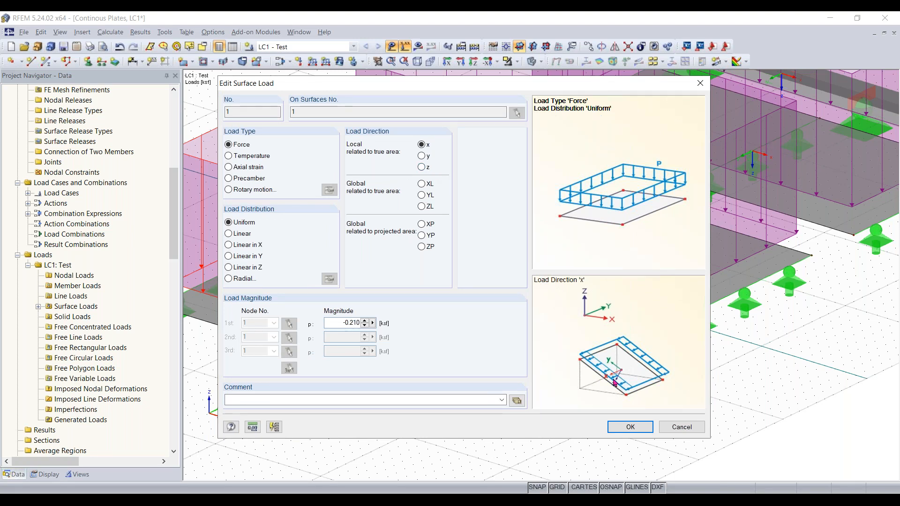
{"action": "left_click", "coordinate": [421, 207]}
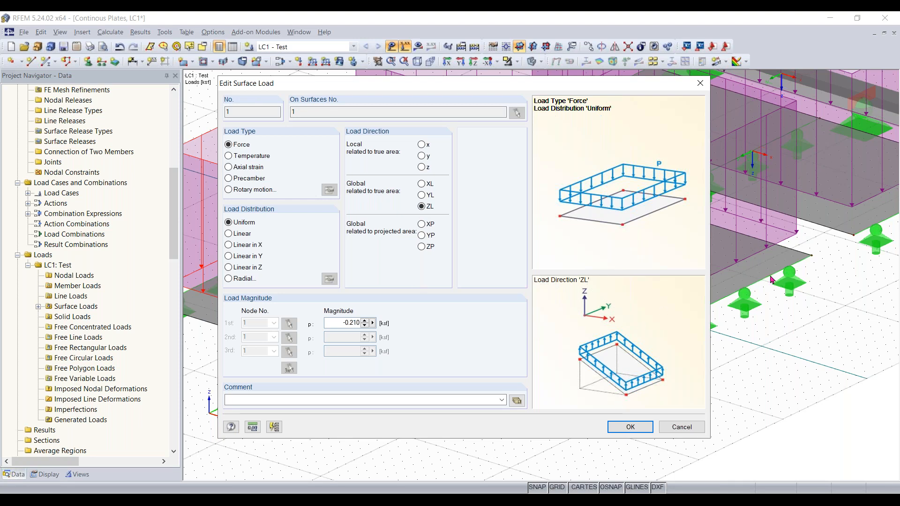
- Compare the global ZP and ZL directions for the surface load and keep ZL
{"action": "left_click", "coordinate": [421, 247]}
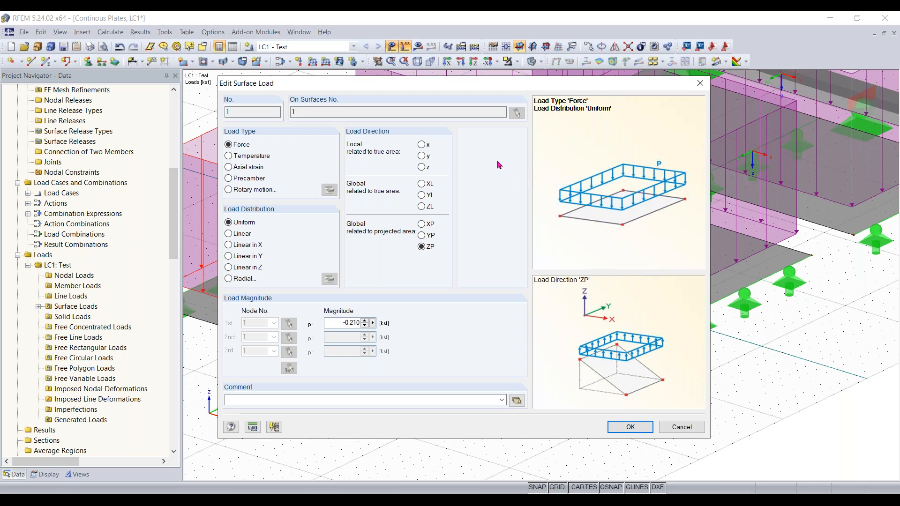
{"action": "left_click", "coordinate": [418, 209]}
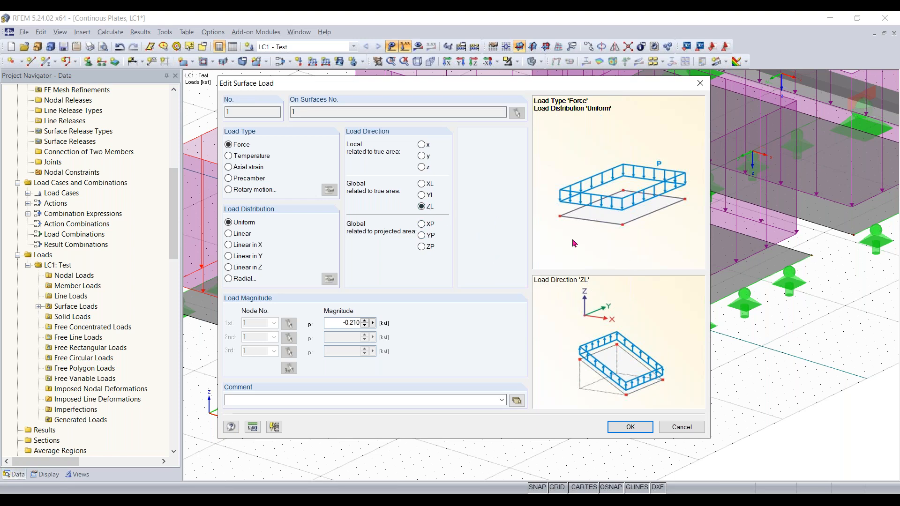
{"action": "left_click", "coordinate": [423, 246]}
{"action": "left_click", "coordinate": [422, 207]}
{"action": "left_click", "coordinate": [633, 428]}
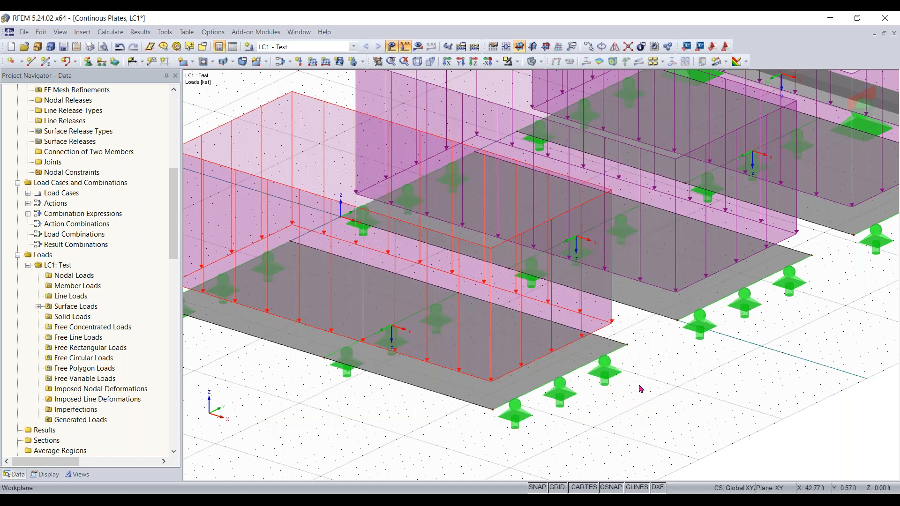
- Examine the surface loads on the three plates from opposite sides, and compare the model with loads shown and hidden
{"action": "scroll", "coordinate": [641, 389], "scroll_direction": "down", "scroll_amount": 5}
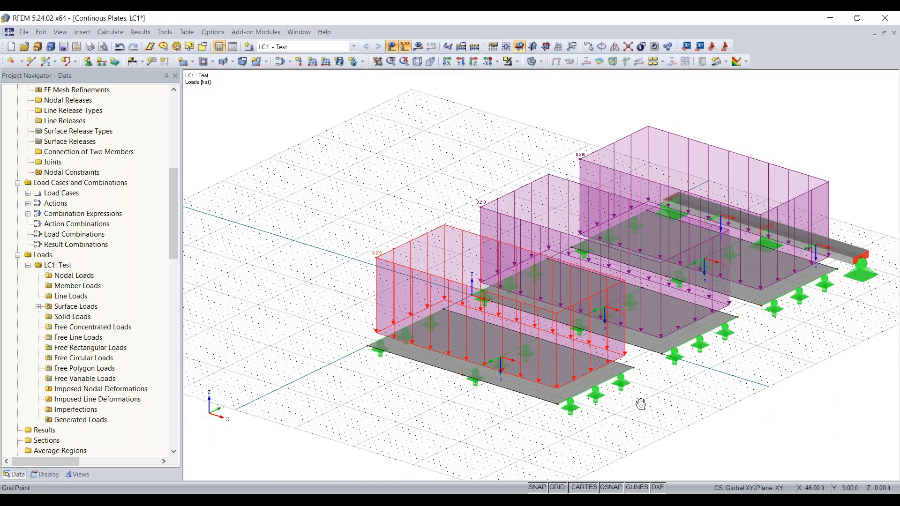
{"action": "middle_click_drag", "start_coordinate": [641, 404], "coordinate": [580, 409]}
{"action": "middle_click_drag", "start_coordinate": [789, 337], "coordinate": [405, 327], "text": "ctrl"}
{"action": "right_click", "coordinate": [405, 327]}
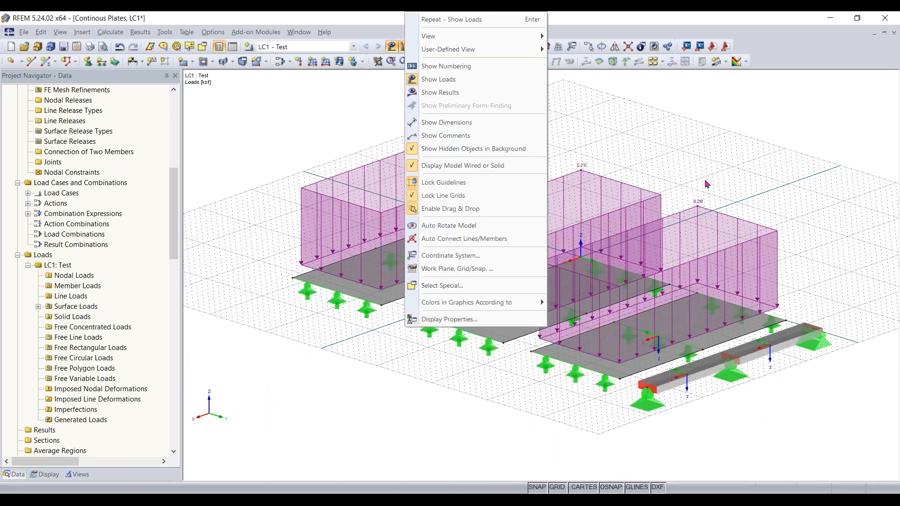
{"action": "left_click", "coordinate": [707, 184]}
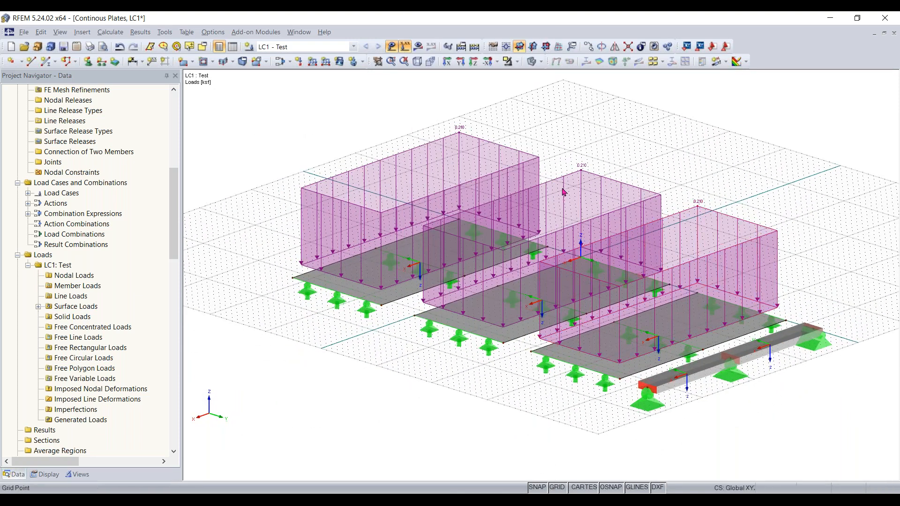
{"action": "middle_click_drag", "start_coordinate": [474, 394], "coordinate": [750, 303], "text": "ctrl"}
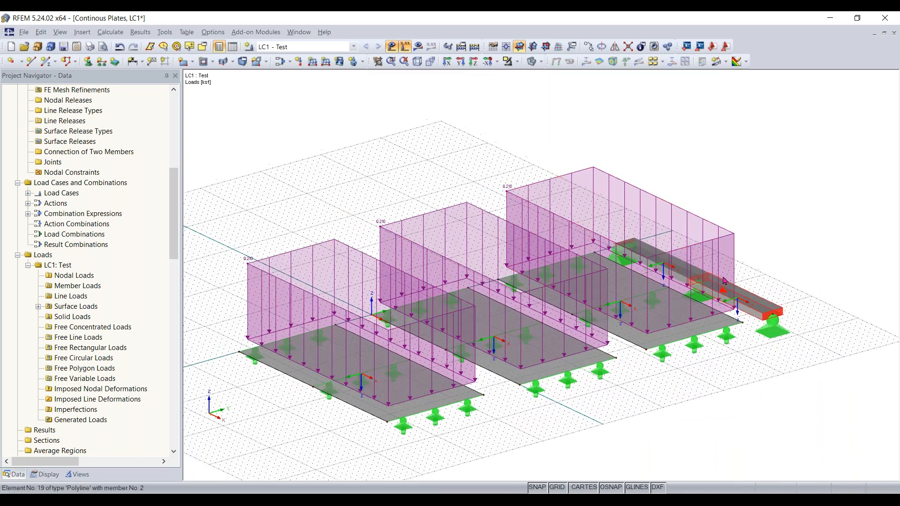
{"action": "left_click", "coordinate": [391, 47]}
{"action": "middle_click_drag", "start_coordinate": [810, 297], "coordinate": [729, 318]}
{"action": "scroll", "coordinate": [728, 318], "scroll_direction": "up", "scroll_amount": 3}
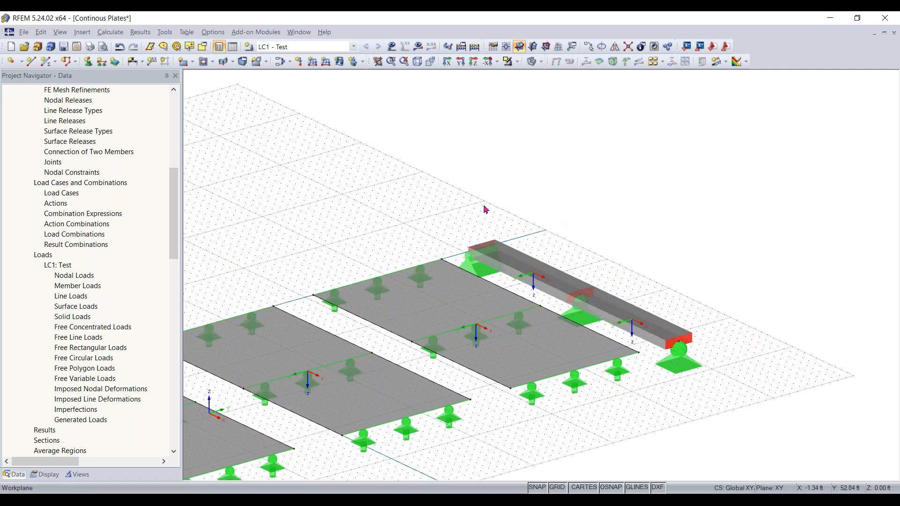
{"action": "left_click", "coordinate": [392, 47]}
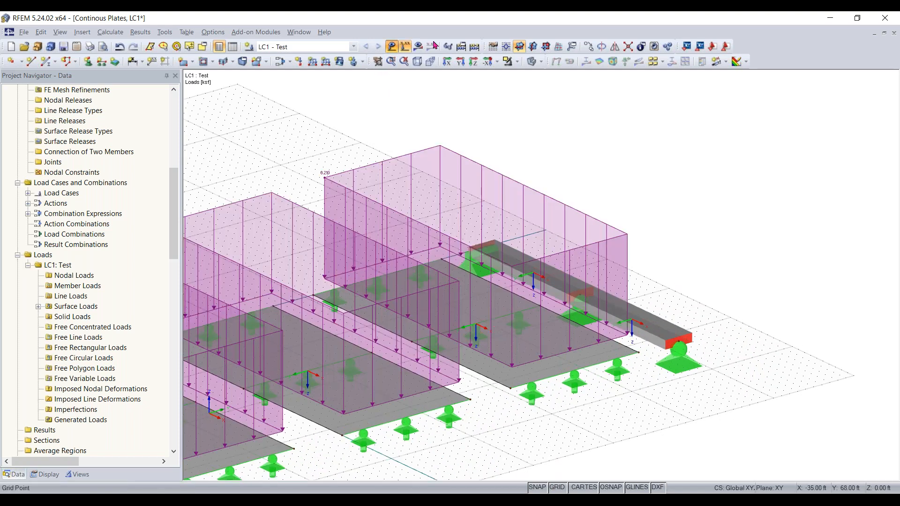
{"action": "left_click", "coordinate": [392, 47]}
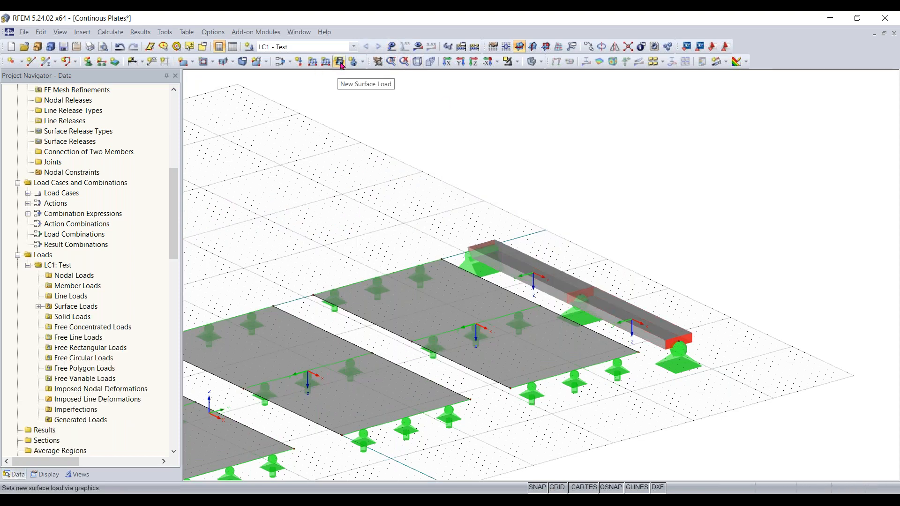
- Define a new uniform force member load of 0.210 kip/ft acting downward along global ZL
{"action": "left_click", "coordinate": [334, 64]}
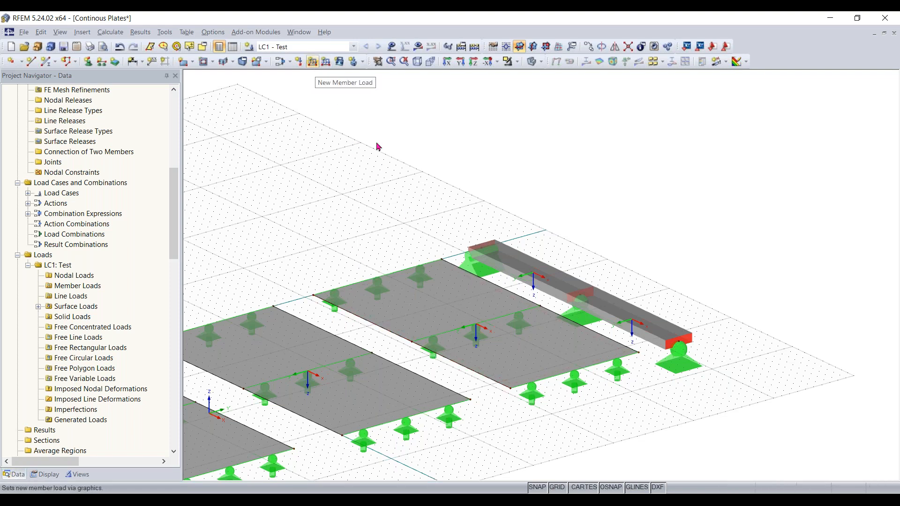
{"action": "left_click", "coordinate": [539, 290]}
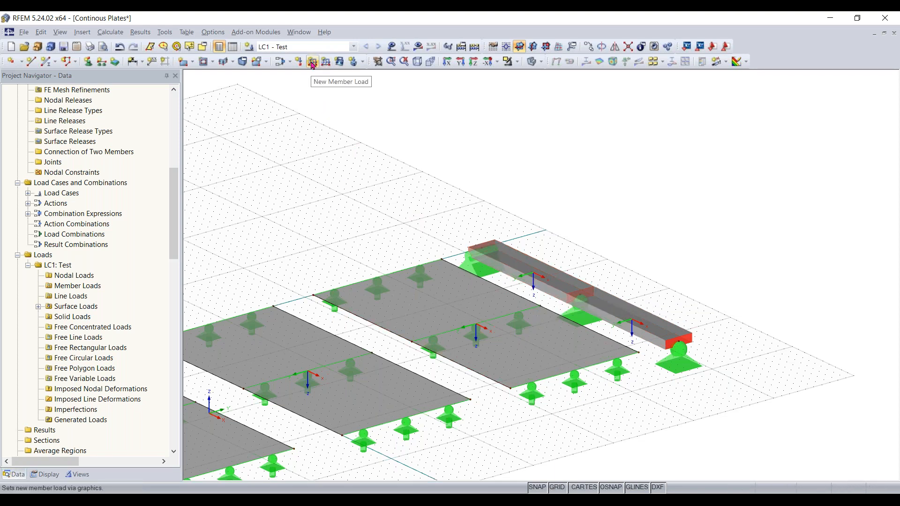
{"action": "left_click", "coordinate": [313, 63]}
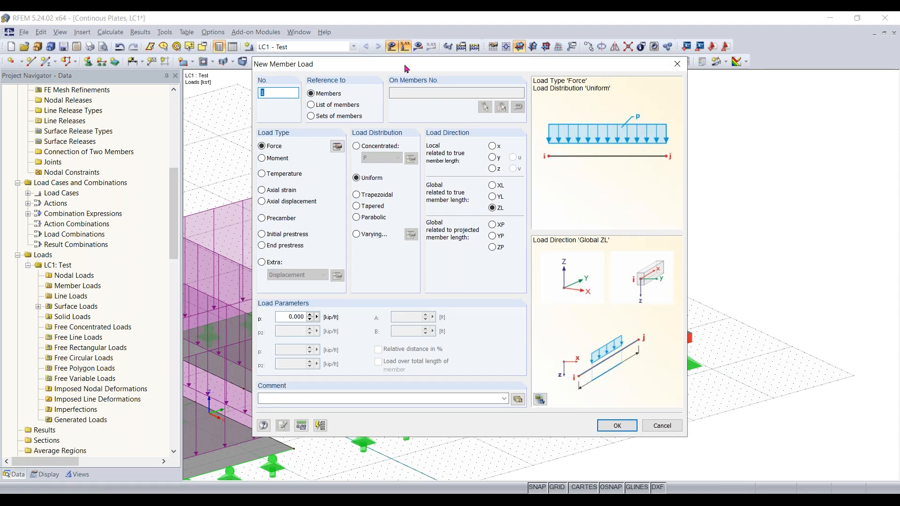
{"action": "left_click_drag", "start_coordinate": [406, 71], "coordinate": [406, 90]}
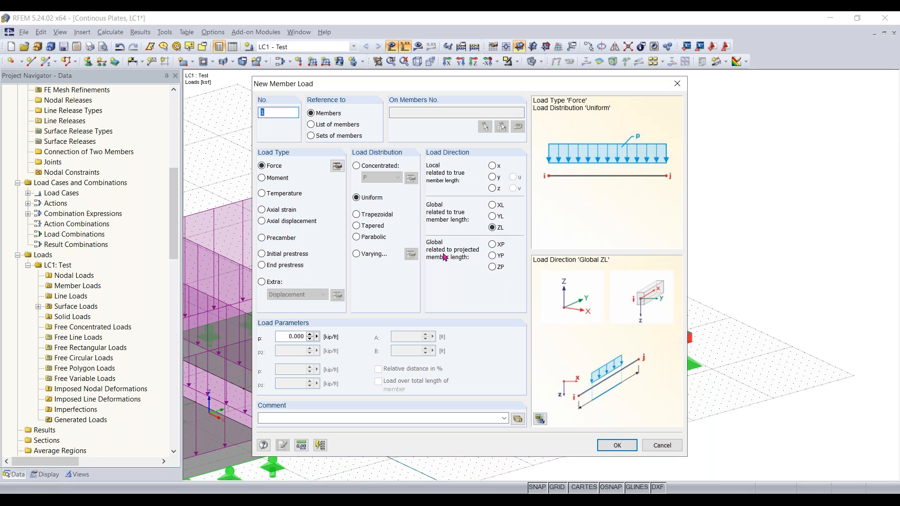
{"action": "left_click", "coordinate": [284, 337]}
{"action": "type", "text": "1"}
{"action": "type", "text": "210"}
{"action": "left_click", "coordinate": [617, 445]}
- Assign the uniform member load to both spans of the continuous beam
{"action": "middle_click_drag", "start_coordinate": [516, 305], "coordinate": [438, 165], "text": "ctrl"}
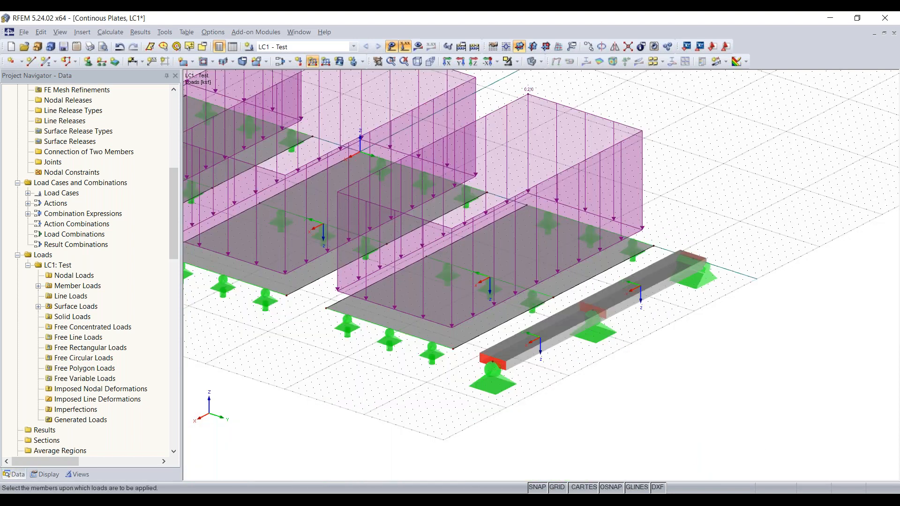
{"action": "middle_click_drag", "start_coordinate": [559, 334], "coordinate": [560, 327]}
{"action": "left_click", "coordinate": [560, 328]}
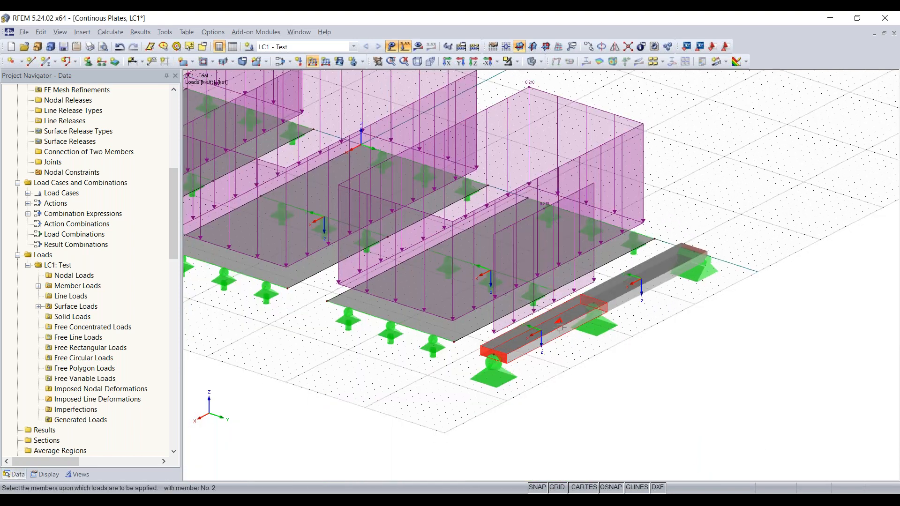
{"action": "left_click", "coordinate": [629, 292]}
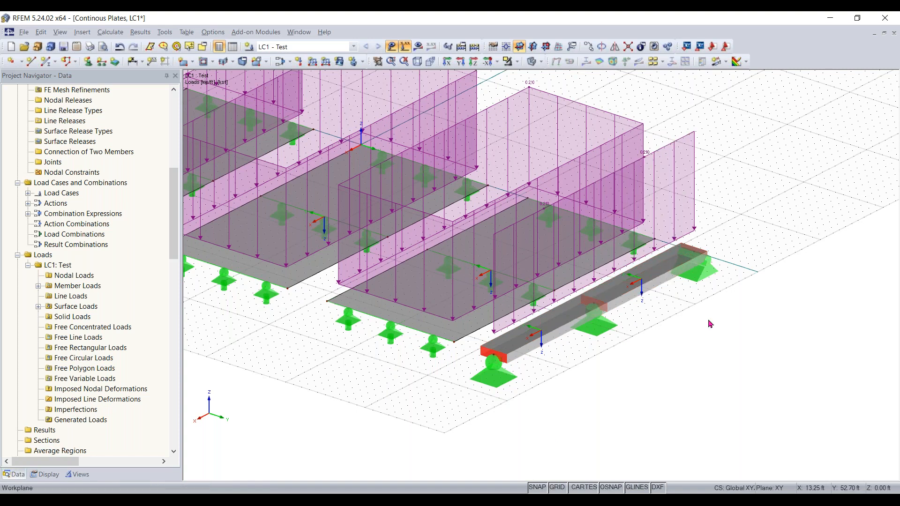
- Examine the plate and beam loads from opposite sides, and view the model with the loads hidden
{"action": "middle_click_drag", "start_coordinate": [474, 428], "coordinate": [514, 314]}
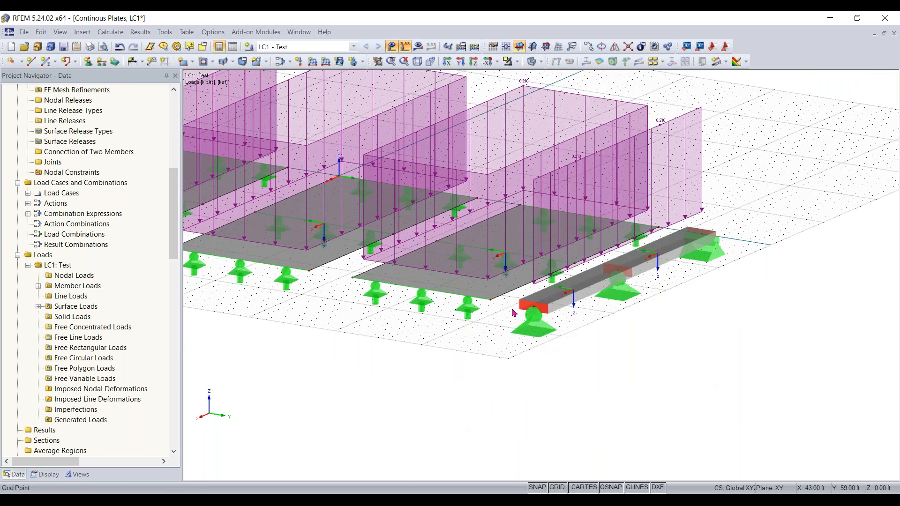
{"action": "middle_click_drag", "start_coordinate": [568, 341], "coordinate": [612, 402]}
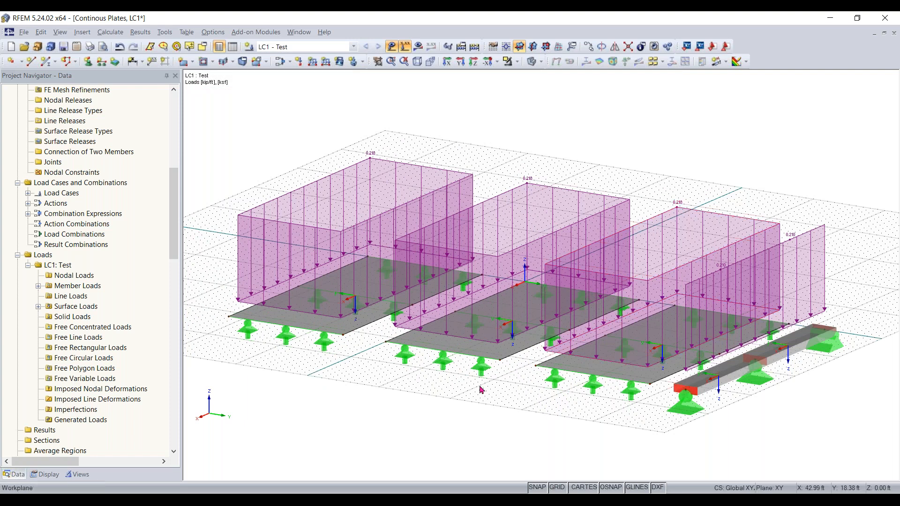
{"action": "middle_click_drag", "start_coordinate": [247, 418], "coordinate": [610, 418], "text": "ctrl"}
{"action": "right_click", "coordinate": [578, 420]}
{"action": "left_click", "coordinate": [750, 399]}
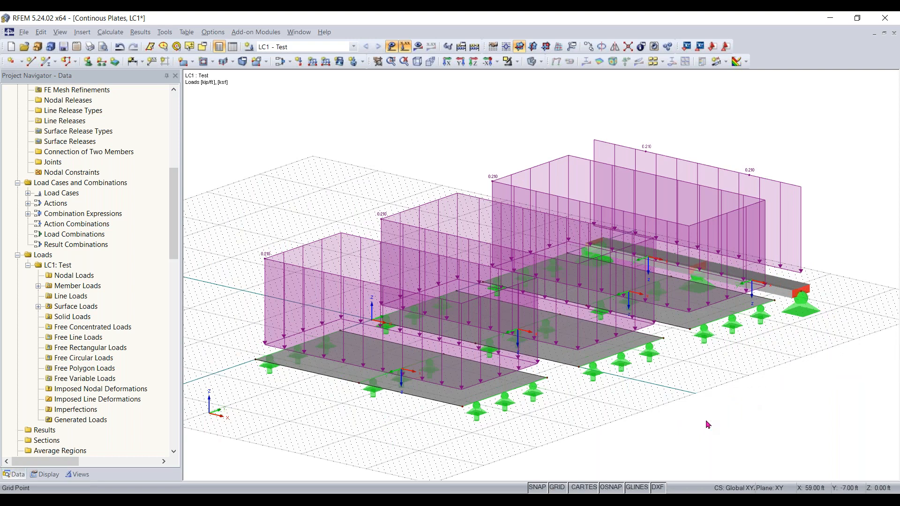
{"action": "middle_click_drag", "start_coordinate": [674, 108], "coordinate": [656, 206], "text": "ctrl"}
{"action": "left_click", "coordinate": [393, 47]}
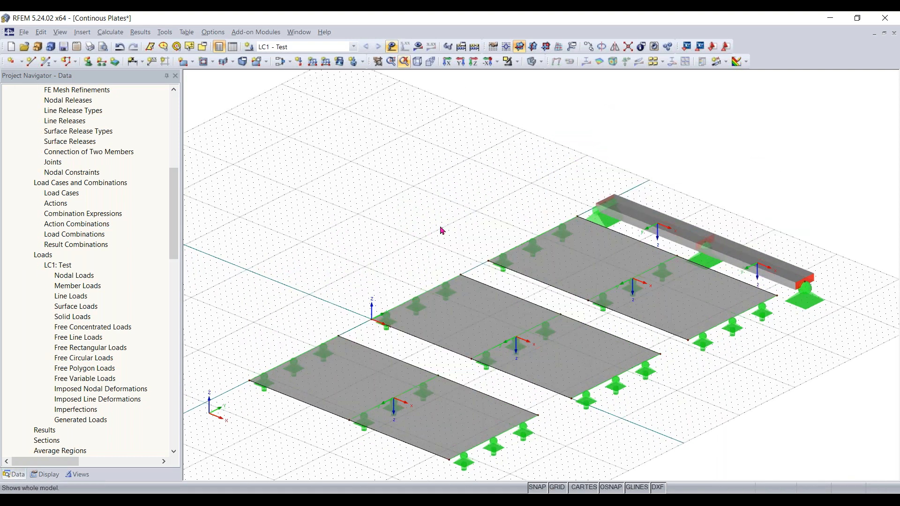
{"action": "scroll", "coordinate": [431, 255], "scroll_direction": "up", "scroll_amount": 1}
{"action": "middle_click_drag", "start_coordinate": [430, 235], "coordinate": [433, 179]}
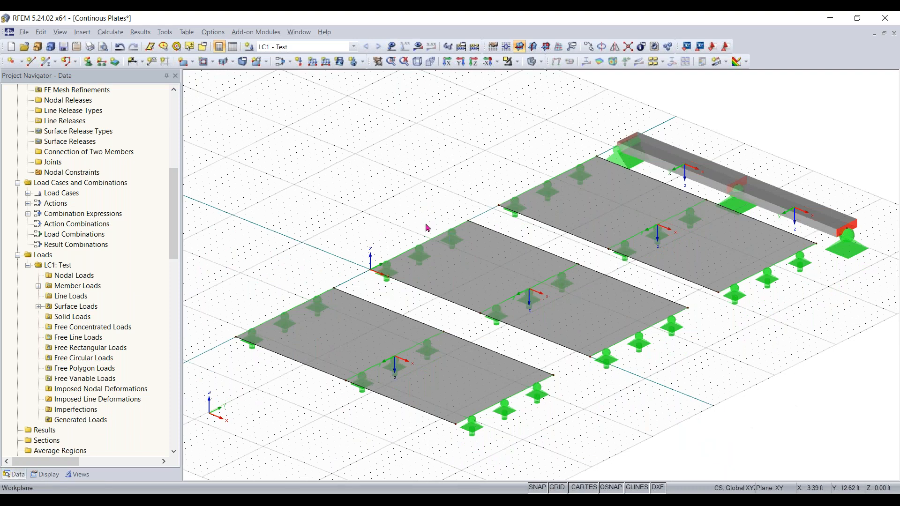
{"action": "right_click", "coordinate": [450, 396]}
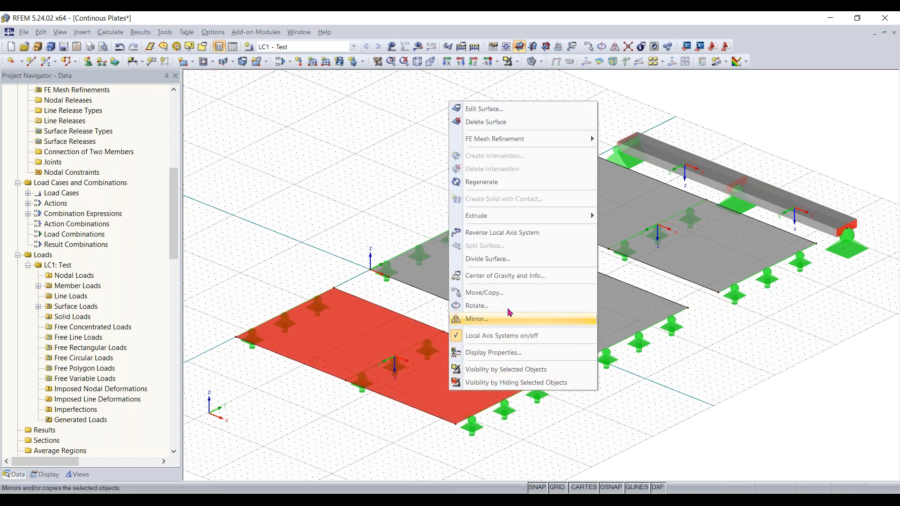
{"action": "left_click", "coordinate": [374, 162]}
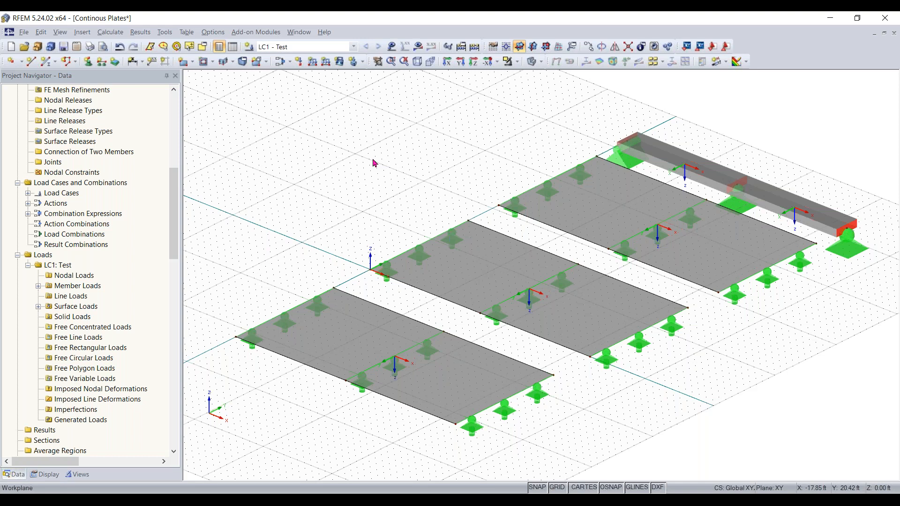
{"action": "scroll", "coordinate": [388, 159], "scroll_direction": "down", "scroll_amount": 1}
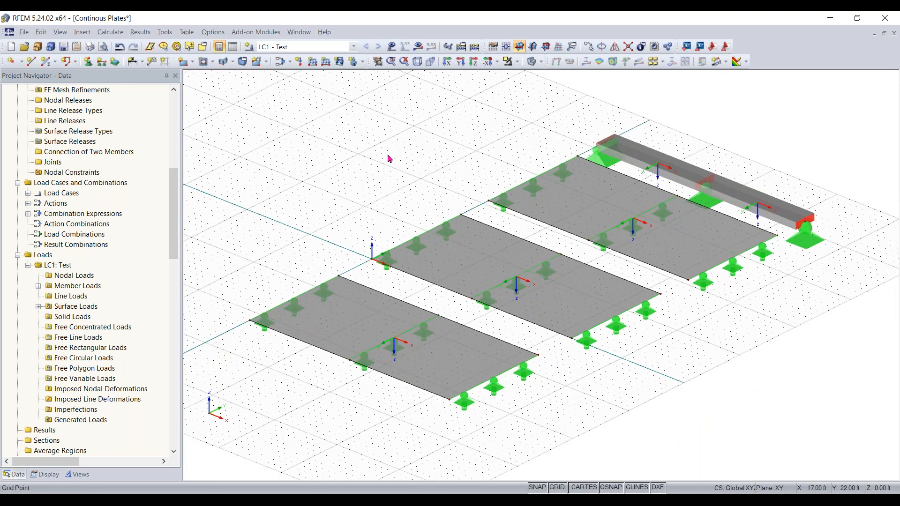
{"action": "scroll", "coordinate": [388, 158], "scroll_direction": "up", "scroll_amount": 1}
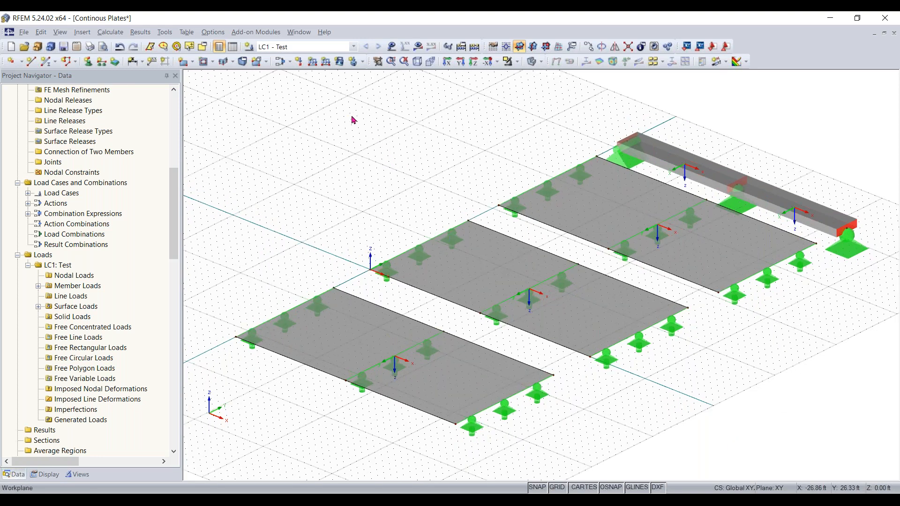
{"action": "scroll", "coordinate": [605, 245], "scroll_direction": "up", "scroll_amount": 1}
{"action": "scroll", "coordinate": [605, 245], "scroll_direction": "up", "scroll_amount": 1}
- Switch the model display from solid to wireframe so the beam and plate lines can be picked
{"action": "middle_click_drag", "start_coordinate": [569, 245], "coordinate": [472, 267]}
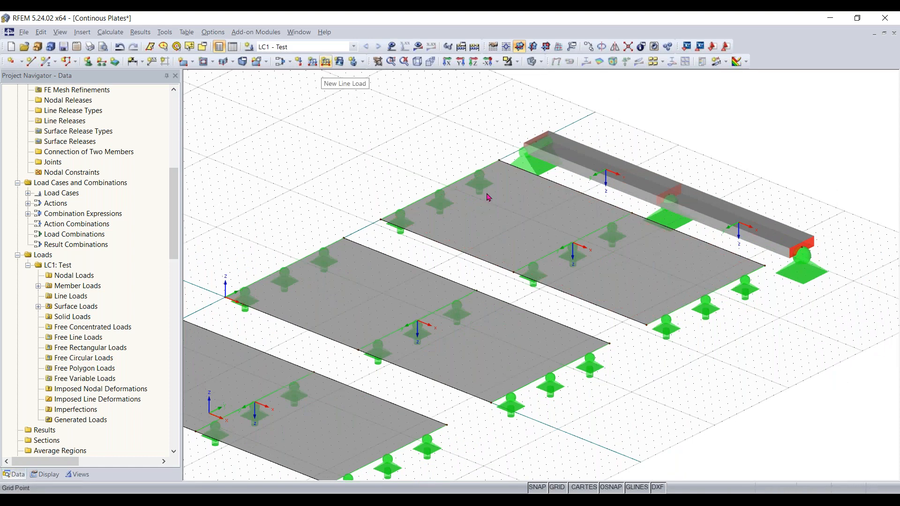
{"action": "middle_click_drag", "start_coordinate": [593, 169], "coordinate": [519, 221]}
{"action": "scroll", "coordinate": [684, 268], "scroll_direction": "down", "scroll_amount": 1}
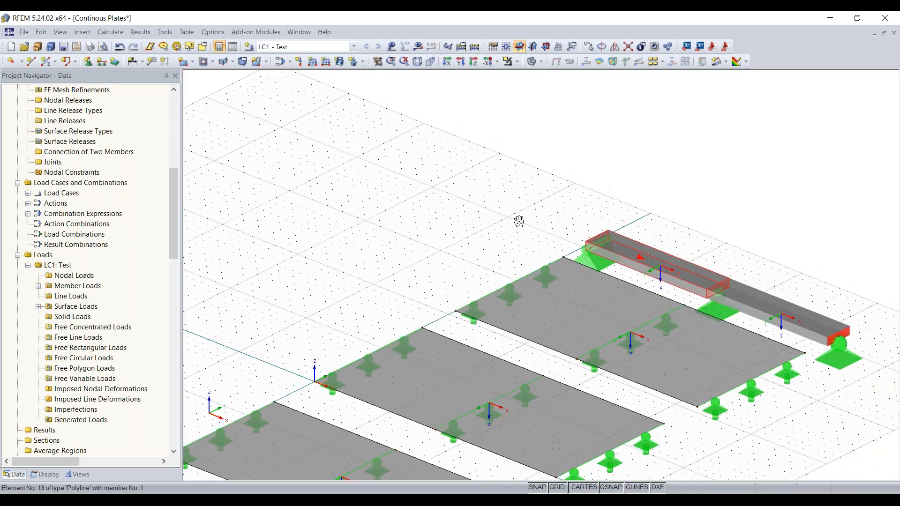
{"action": "scroll", "coordinate": [518, 221], "scroll_direction": "up", "scroll_amount": 3}
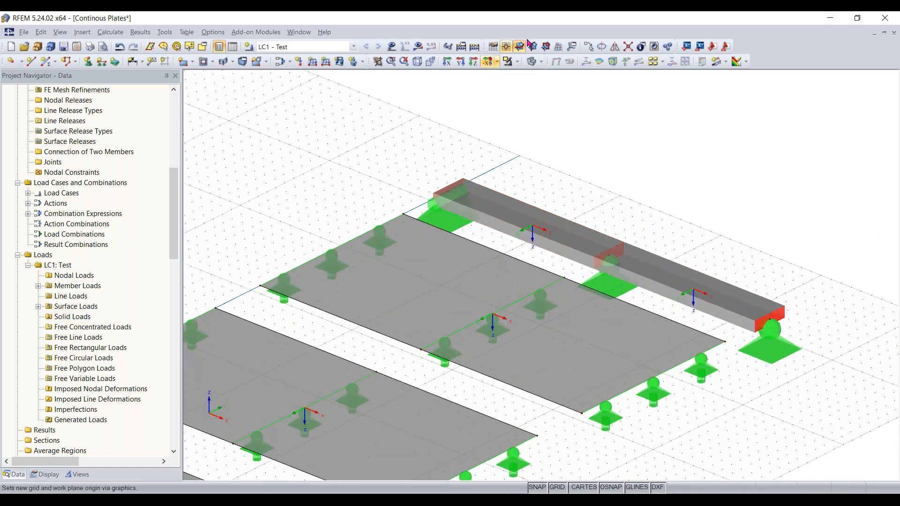
{"action": "left_click", "coordinate": [531, 66]}
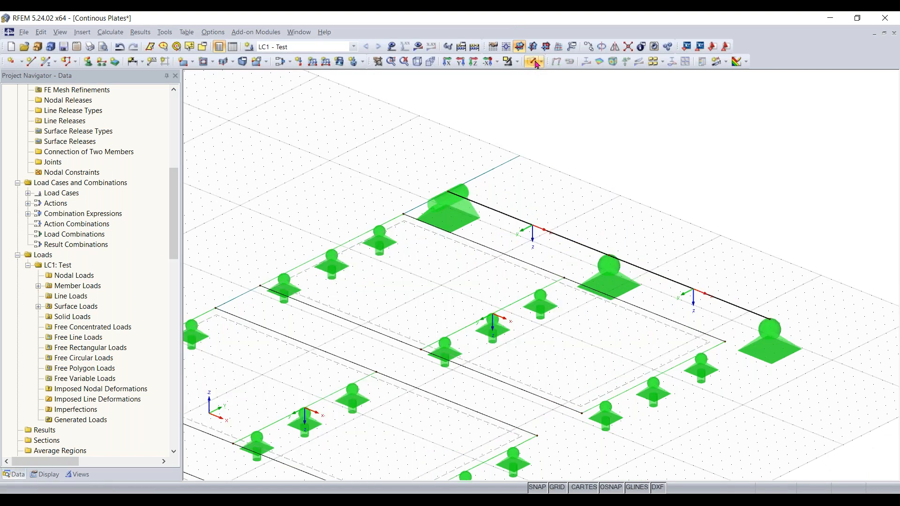
{"action": "left_click", "coordinate": [537, 65]}
{"action": "left_click", "coordinate": [535, 61]}
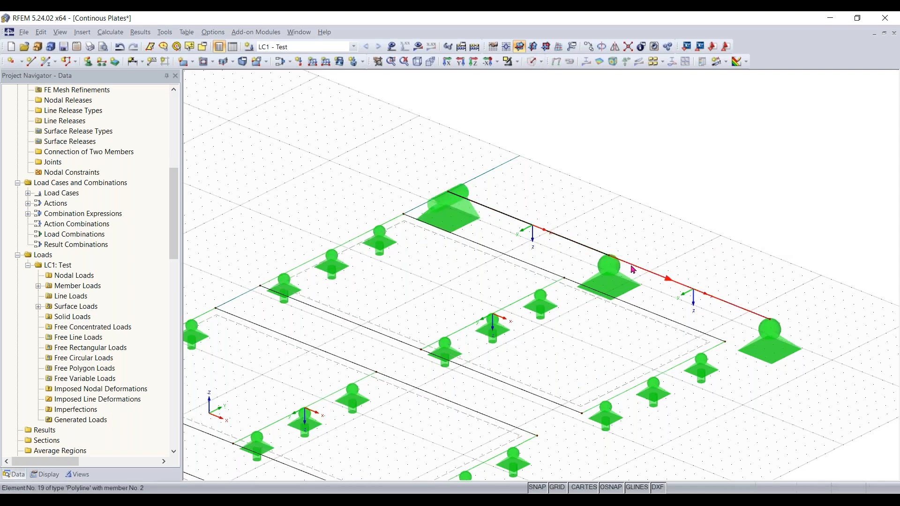
- Apply a uniform global ZL line load of -100 kip/ft to line 9, the outer plate's long edge facing the middle plate
{"action": "left_click", "coordinate": [314, 64]}
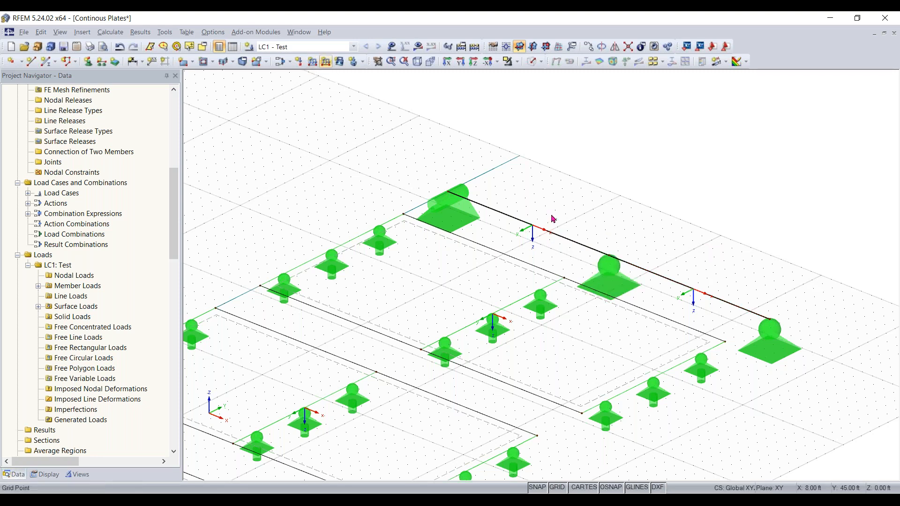
{"action": "left_click", "coordinate": [330, 67]}
{"action": "left_click", "coordinate": [326, 61]}
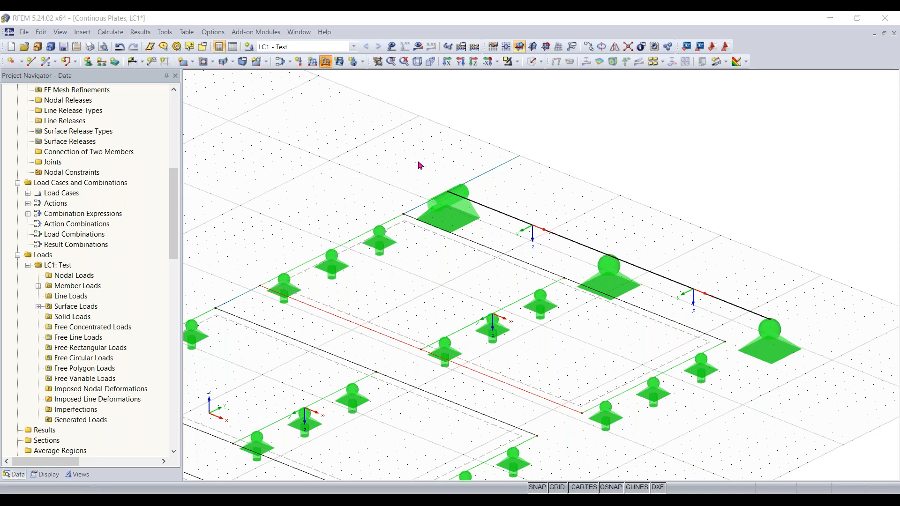
{"action": "left_click", "coordinate": [454, 202]}
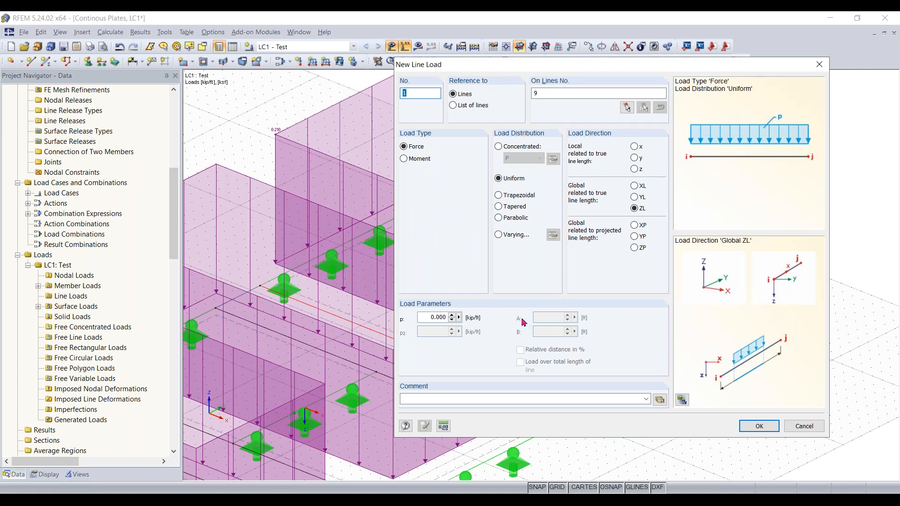
{"action": "left_click", "coordinate": [419, 318]}
{"action": "type", "text": "-100"}
{"action": "left_click", "coordinate": [759, 426]}
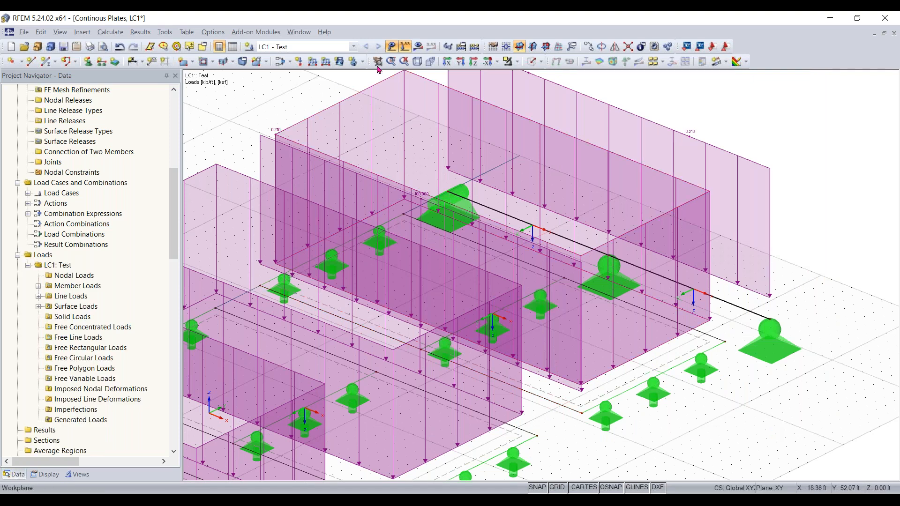
{"action": "left_click", "coordinate": [392, 46]}
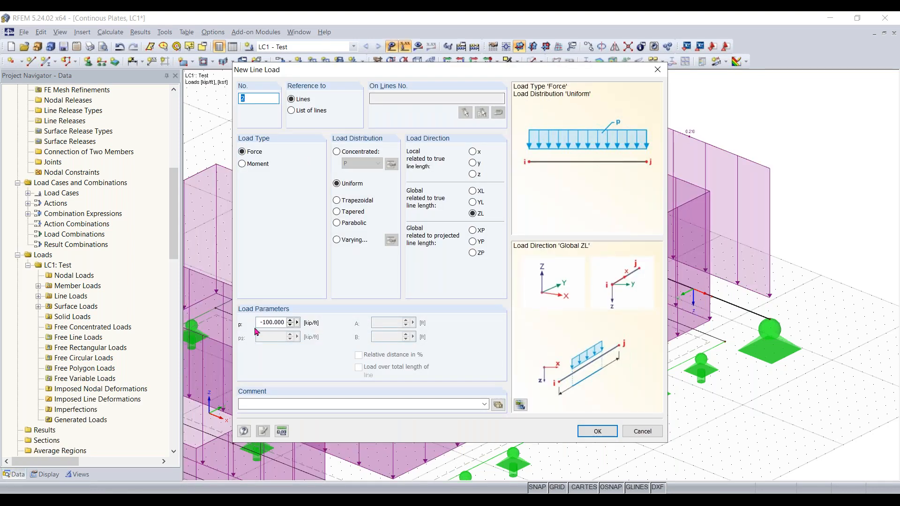
{"action": "left_click", "coordinate": [653, 434]}
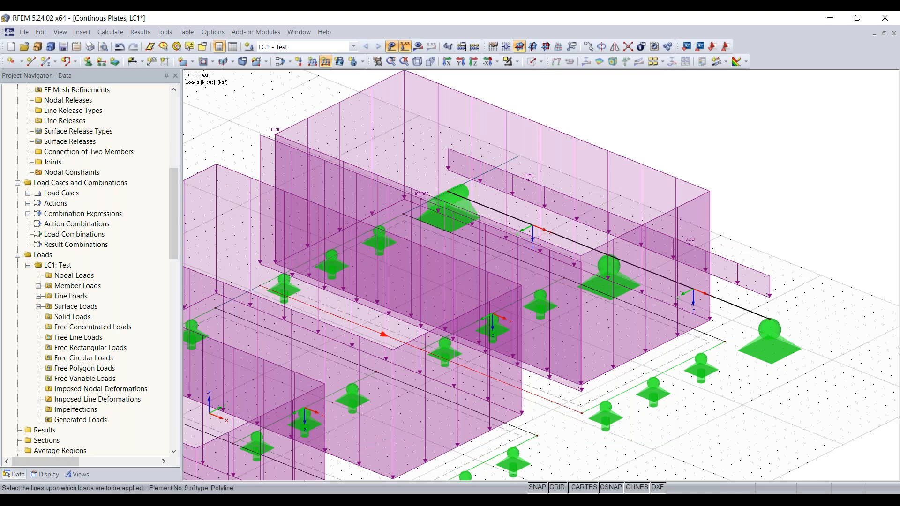
{"action": "left_click", "coordinate": [384, 334]}
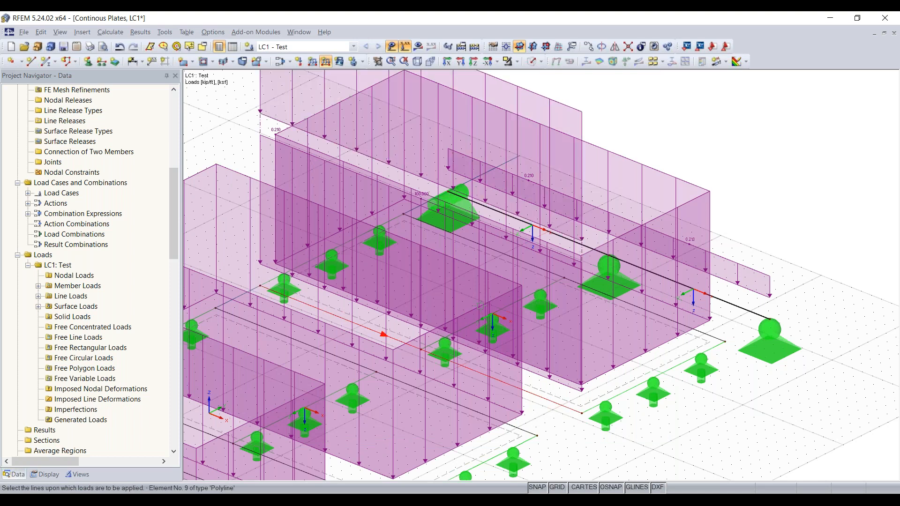
{"action": "left_click", "coordinate": [639, 385]}
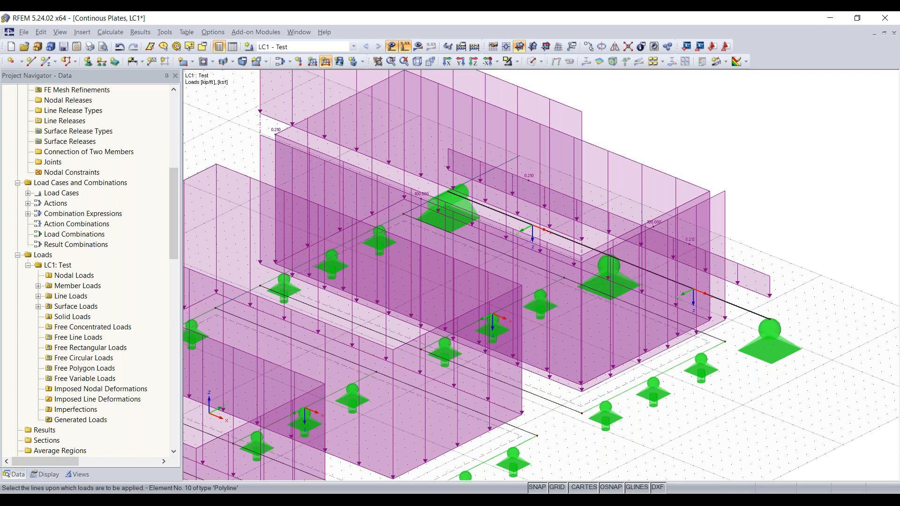
{"action": "right_click", "coordinate": [660, 124]}
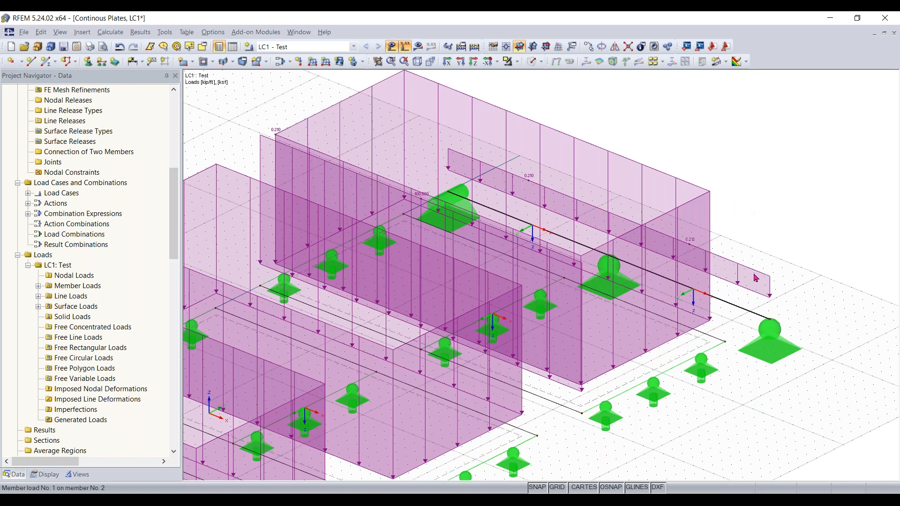
- Switch the model display back to solid with the loads hidden, and check the new member load options without adding a load
{"action": "left_click", "coordinate": [406, 46]}
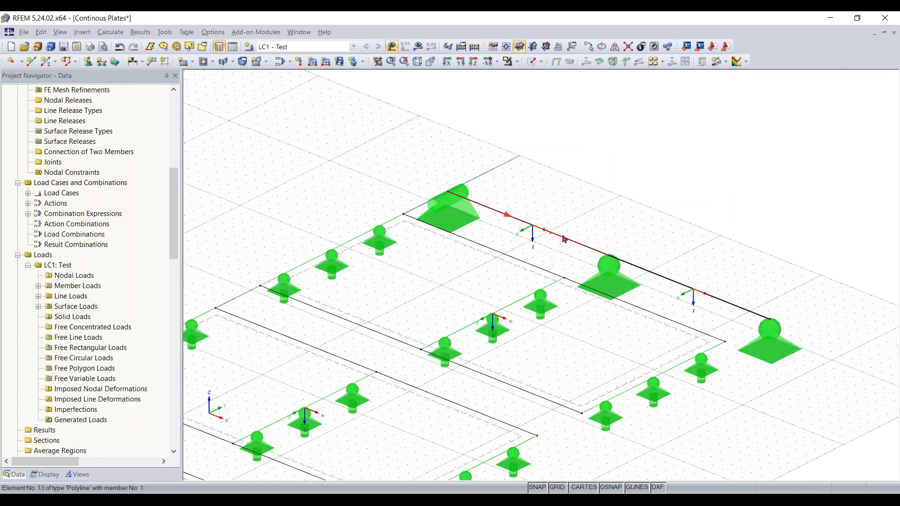
{"action": "left_click", "coordinate": [531, 66]}
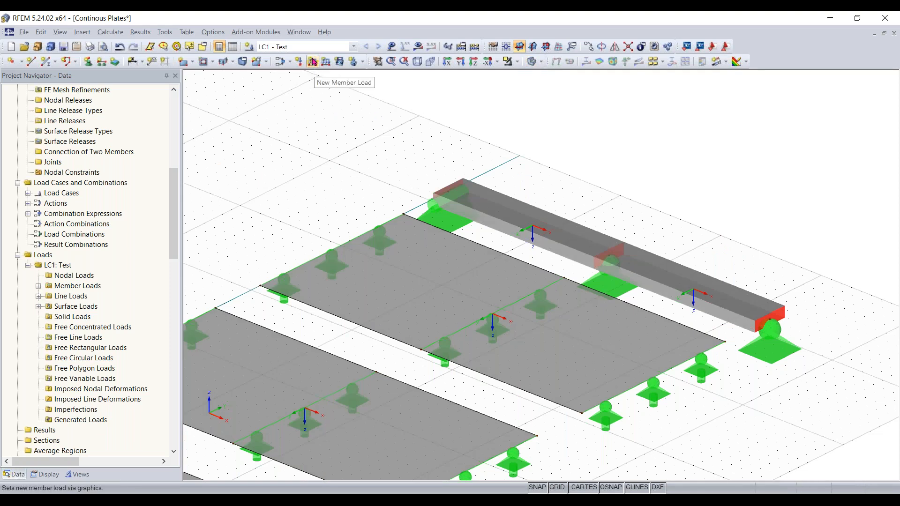
{"action": "left_click", "coordinate": [315, 63]}
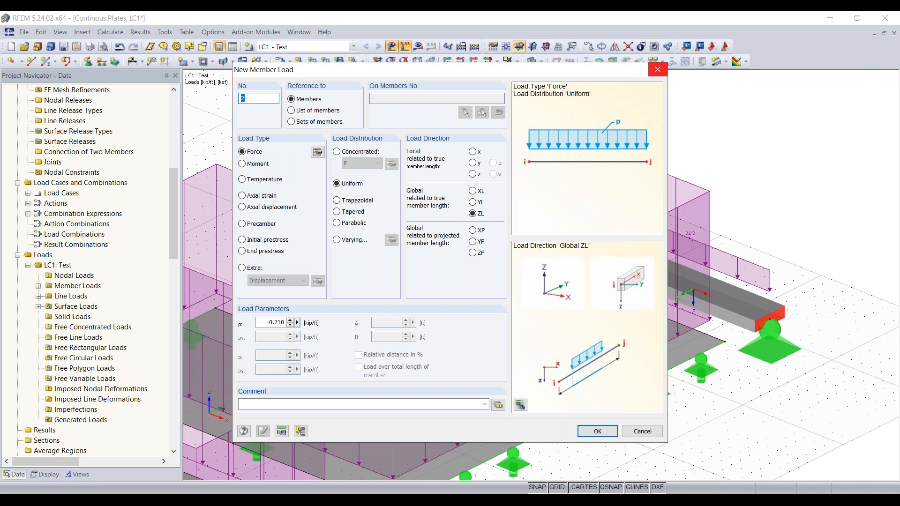
{"action": "left_click", "coordinate": [658, 69]}
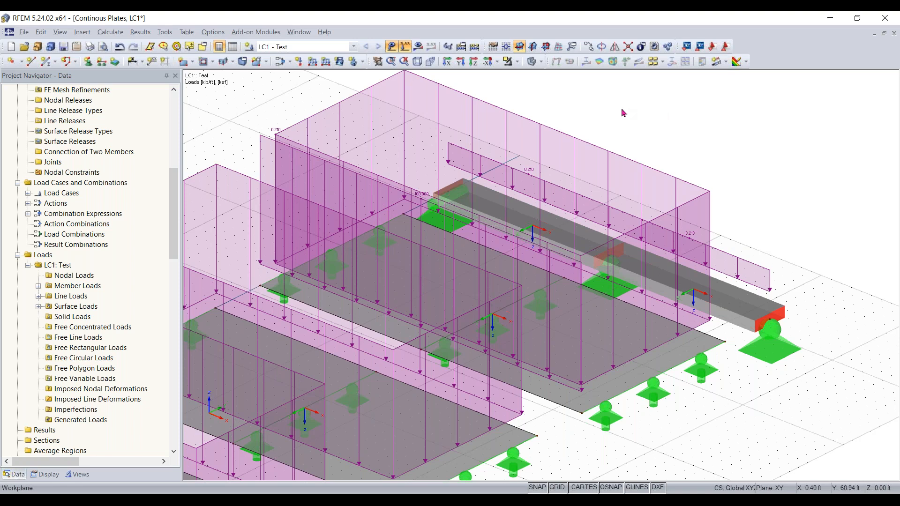
- Hide the loads to view the three bare plates and the beam together
{"action": "left_click", "coordinate": [405, 46]}
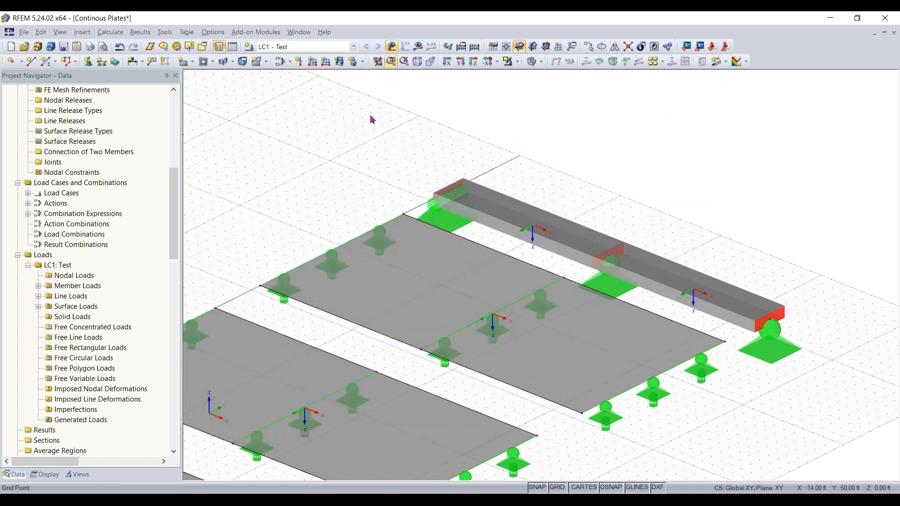
{"action": "scroll", "coordinate": [356, 168], "scroll_direction": "down", "scroll_amount": 1}
{"action": "middle_click_drag", "start_coordinate": [366, 159], "coordinate": [430, 128]}
{"action": "scroll", "coordinate": [427, 132], "scroll_direction": "down", "scroll_amount": 2}
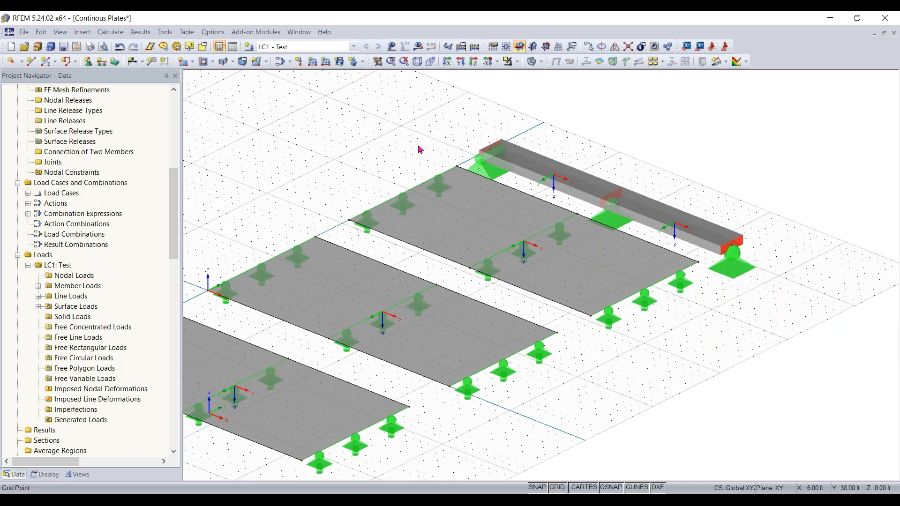
{"action": "middle_click_drag", "start_coordinate": [364, 166], "coordinate": [468, 148]}
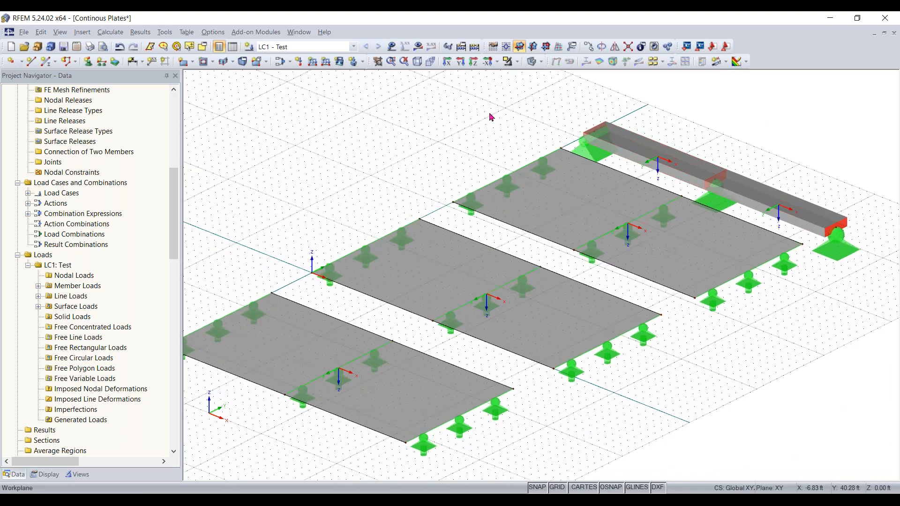
- Delete the -100 kip/ft line load from the outer plate's long edge and hide the remaining loads
{"action": "left_click", "coordinate": [402, 47]}
{"action": "scroll", "coordinate": [614, 160], "scroll_direction": "up", "scroll_amount": 2}
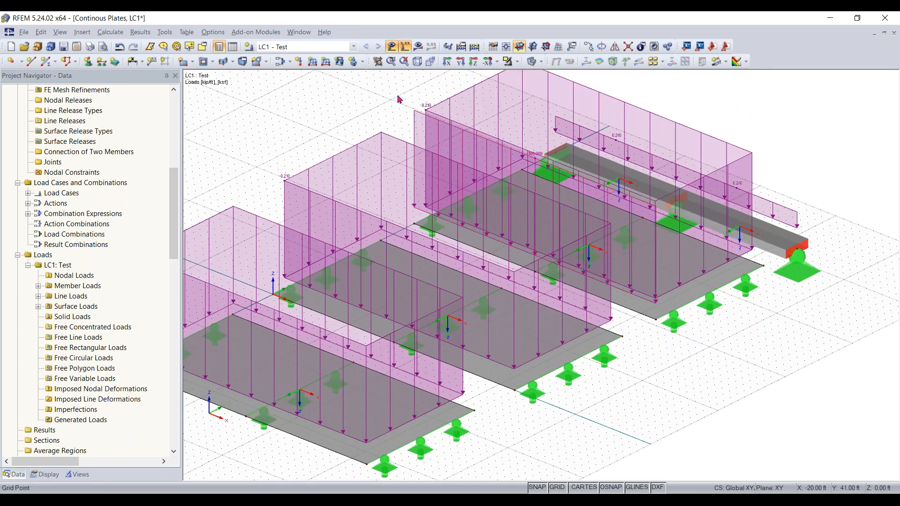
{"action": "scroll", "coordinate": [615, 160], "scroll_direction": "up", "scroll_amount": 3}
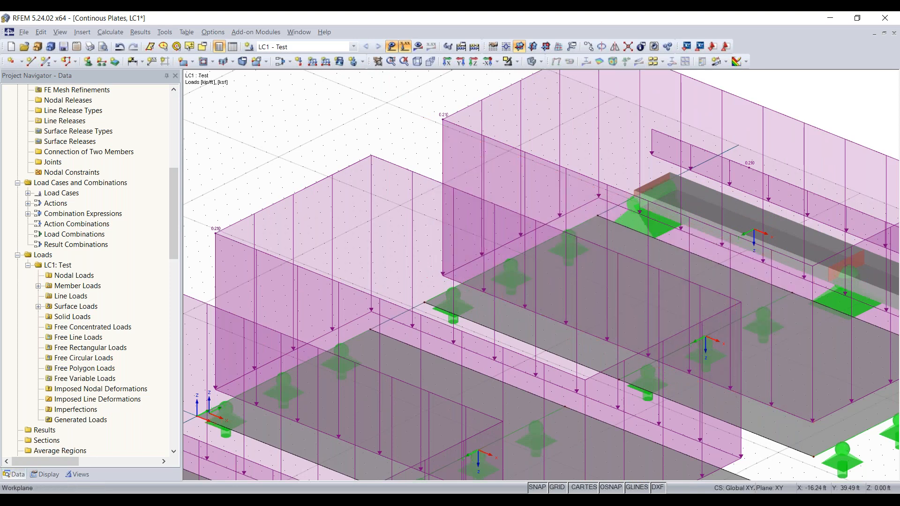
{"action": "scroll", "coordinate": [326, 142], "scroll_direction": "down", "scroll_amount": 5}
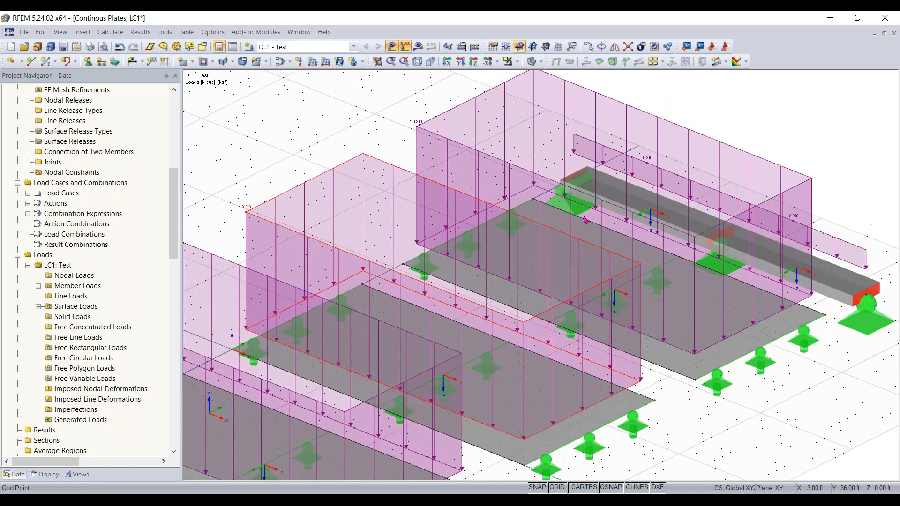
{"action": "left_click", "coordinate": [392, 46]}
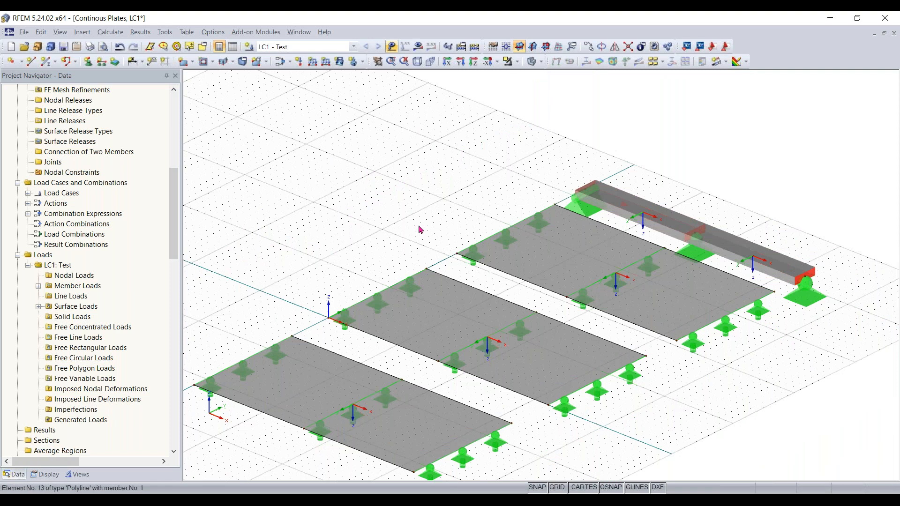
{"action": "middle_click_drag", "start_coordinate": [728, 386], "coordinate": [742, 357]}
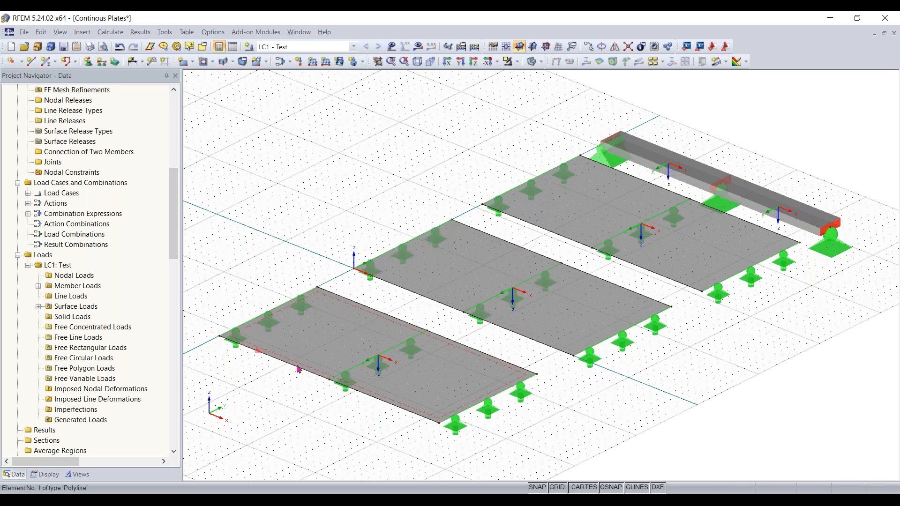
{"action": "scroll", "coordinate": [298, 370], "scroll_direction": "up", "scroll_amount": 2}
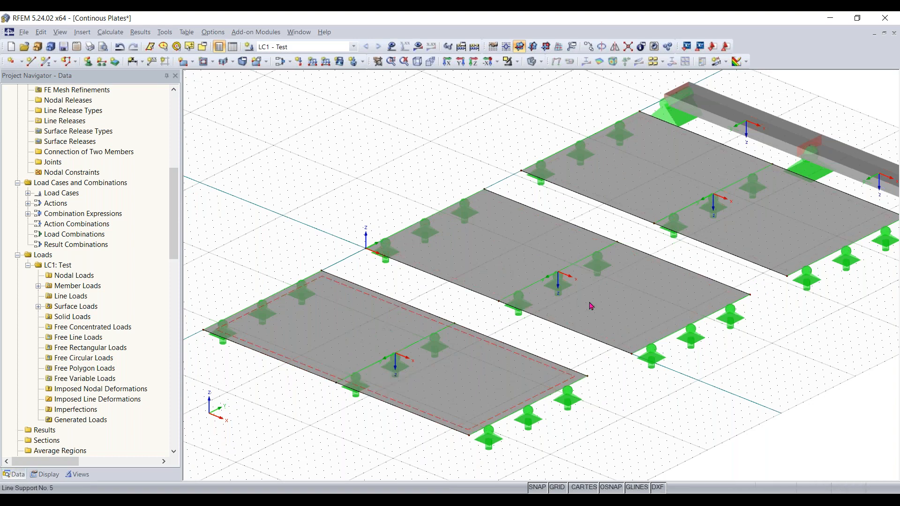
{"action": "scroll", "coordinate": [764, 353], "scroll_direction": "down", "scroll_amount": 1}
{"action": "middle_click_drag", "start_coordinate": [764, 353], "coordinate": [738, 363]}
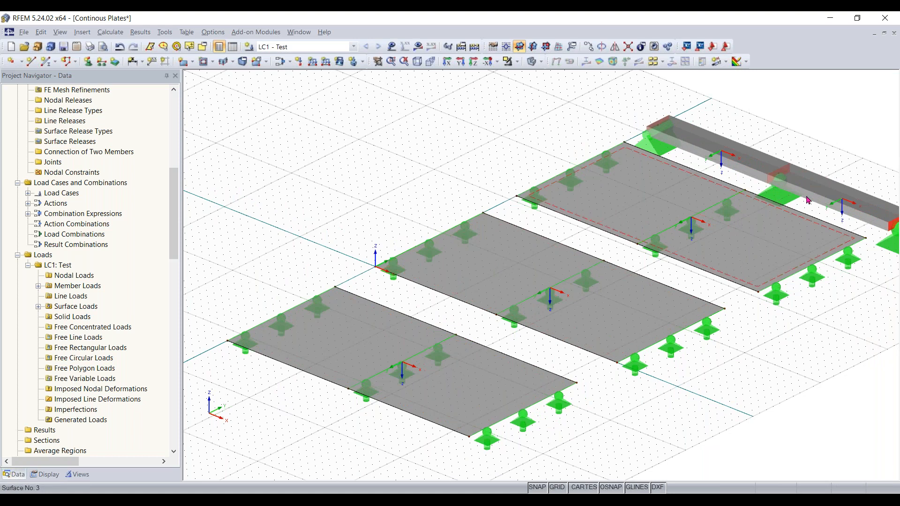
{"action": "middle_click_drag", "start_coordinate": [745, 334], "coordinate": [734, 320]}
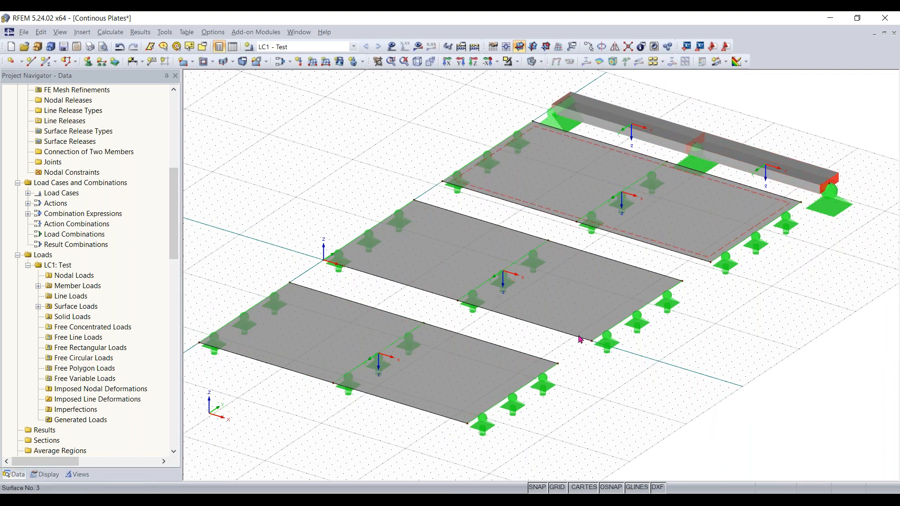
- Create a surface FE mesh refinement with a target FE length of 0.20 ft and assign it to surface 1
{"action": "scroll", "coordinate": [297, 352], "scroll_direction": "up", "scroll_amount": 2}
{"action": "left_click", "coordinate": [296, 352]}
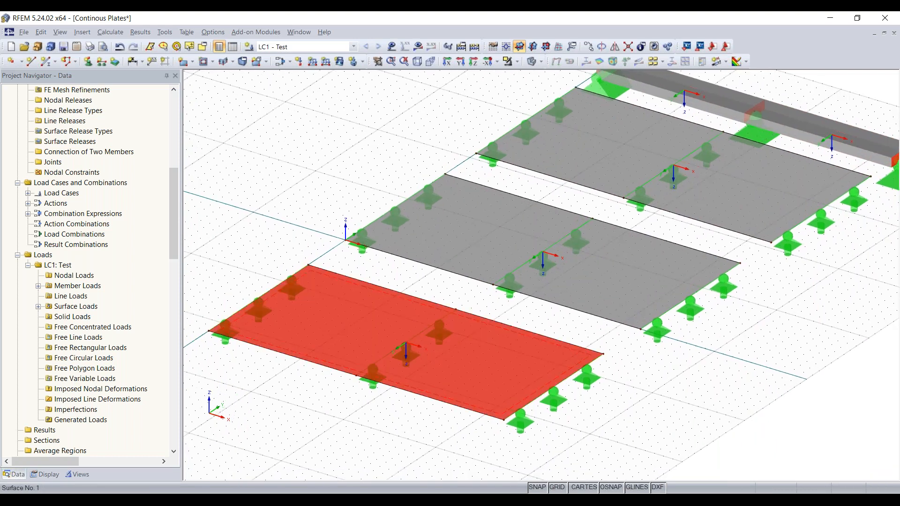
{"action": "right_click", "coordinate": [330, 330]}
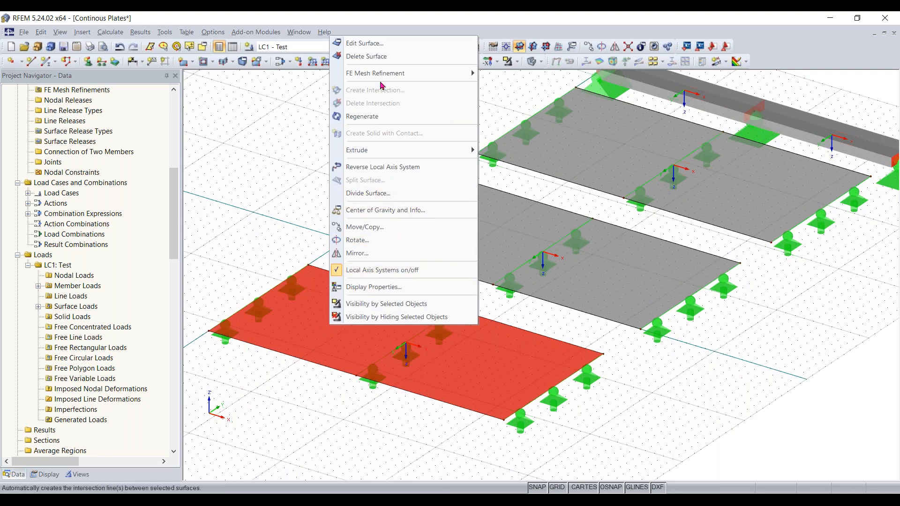
{"action": "mouse_move", "coordinate": [382, 81]}
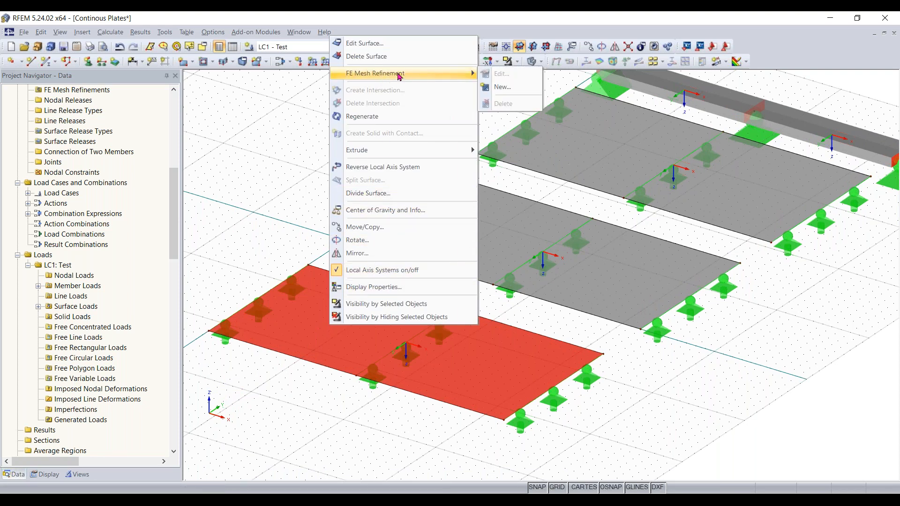
{"action": "left_click", "coordinate": [504, 87]}
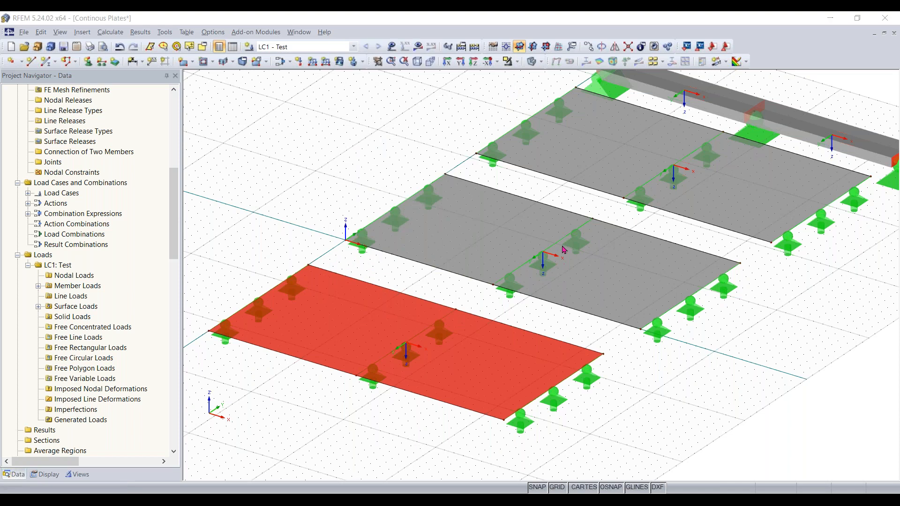
{"action": "left_click", "coordinate": [483, 268]}
{"action": "left_click", "coordinate": [480, 269]}
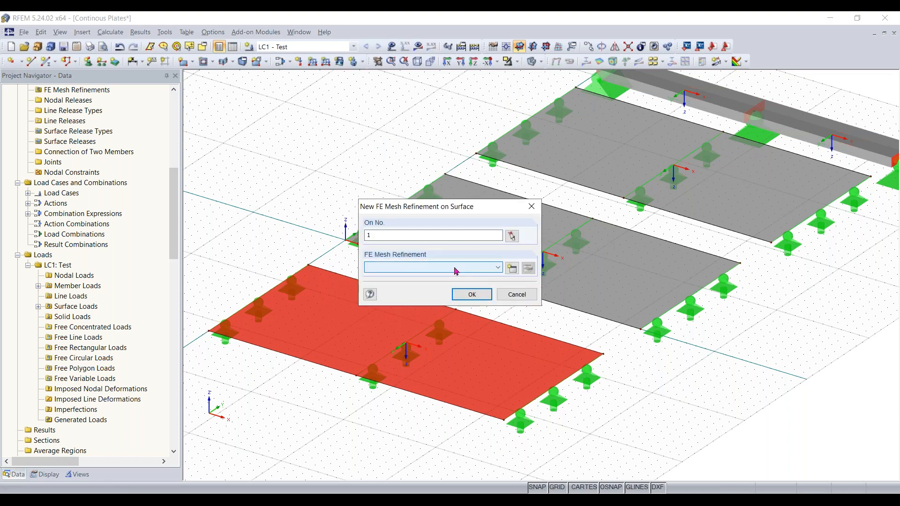
{"action": "left_click", "coordinate": [513, 269]}
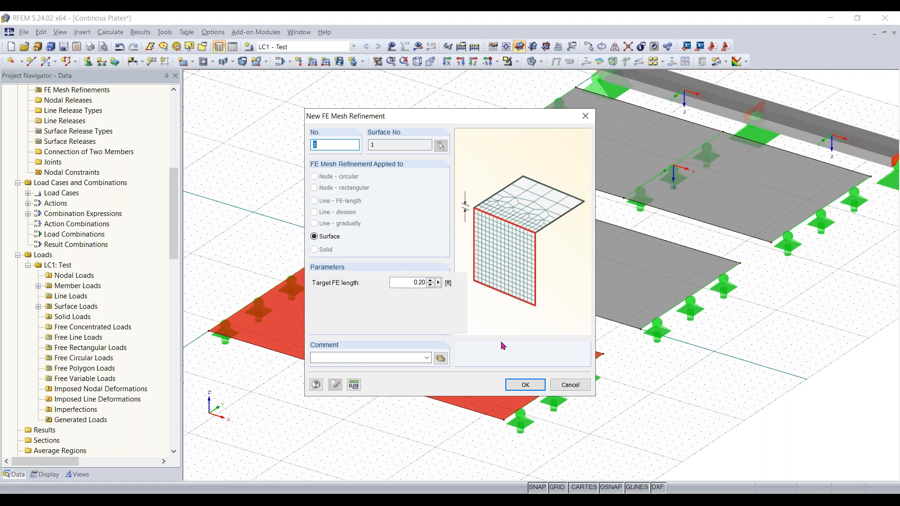
{"action": "left_click", "coordinate": [515, 383]}
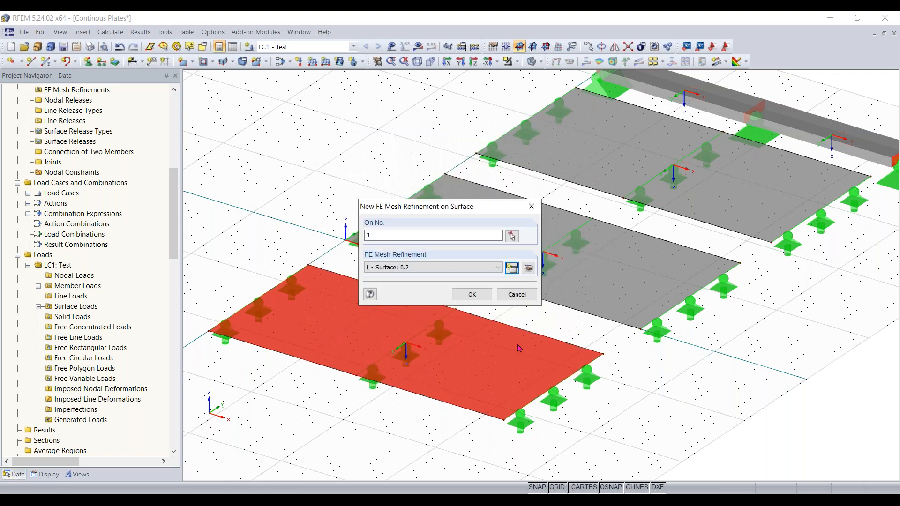
{"action": "left_click", "coordinate": [480, 295]}
- Examine the FE mesh refinement marker and its label at the corner of surface 1
{"action": "left_click", "coordinate": [225, 334]}
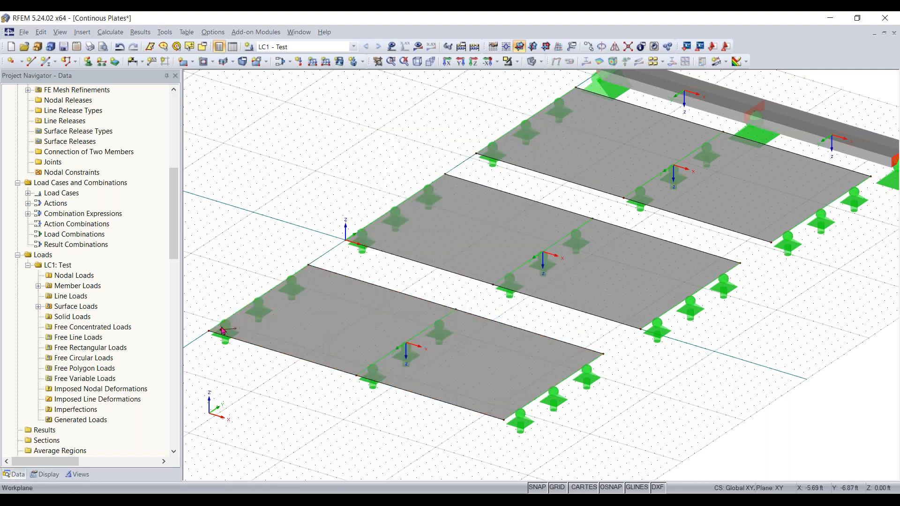
{"action": "scroll", "coordinate": [225, 341], "scroll_direction": "up", "scroll_amount": 1}
{"action": "scroll", "coordinate": [257, 375], "scroll_direction": "up", "scroll_amount": 5}
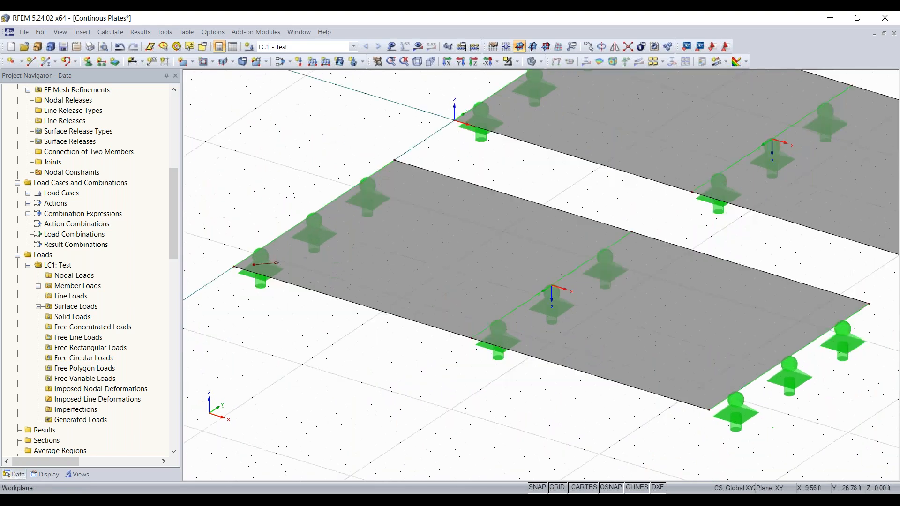
{"action": "scroll", "coordinate": [277, 259], "scroll_direction": "up", "scroll_amount": 5}
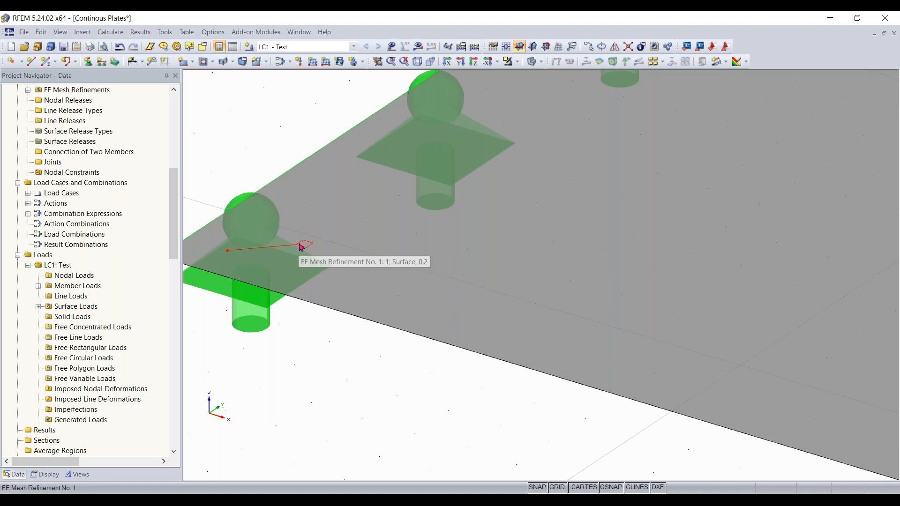
{"action": "scroll", "coordinate": [301, 248], "scroll_direction": "down", "scroll_amount": 5}
{"action": "scroll", "coordinate": [301, 247], "scroll_direction": "up", "scroll_amount": 5}
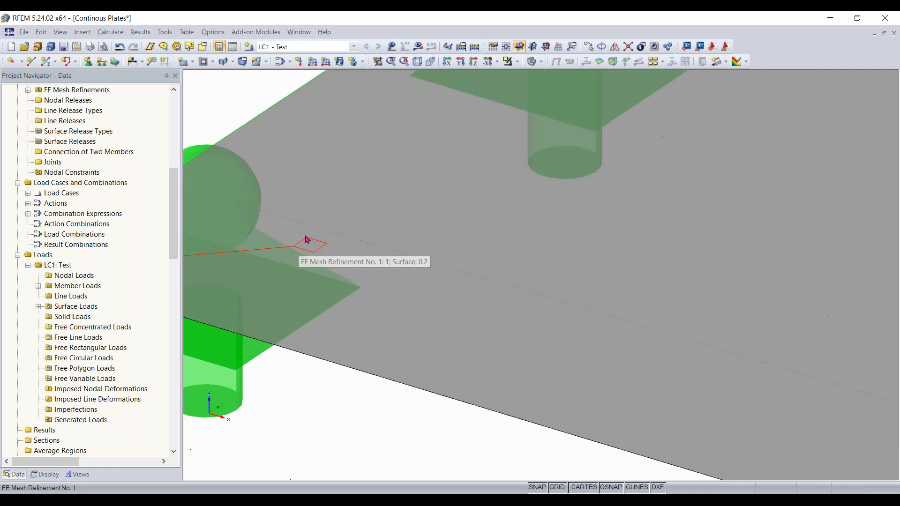
{"action": "scroll", "coordinate": [316, 248], "scroll_direction": "down", "scroll_amount": 3}
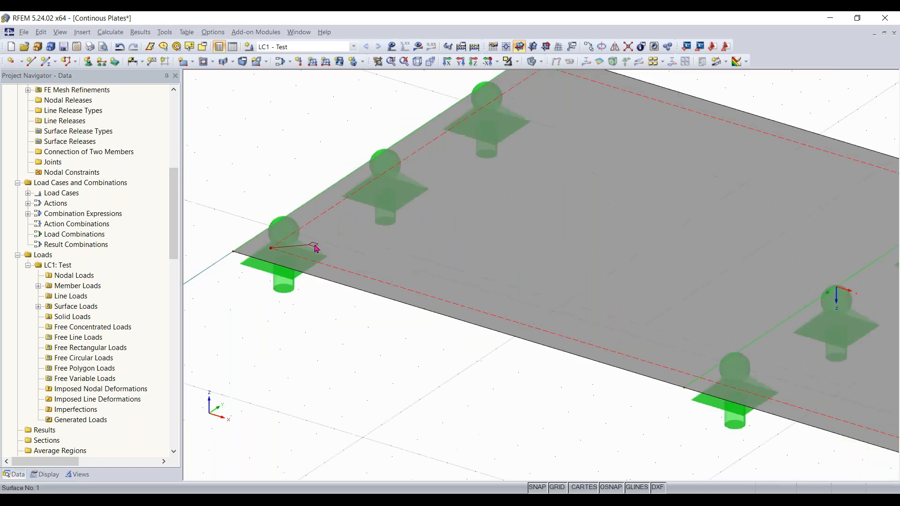
- Create a surface FE mesh refinement with a target FE length of 0.40 ft and assign it to surface 2, the middle plate
{"action": "scroll", "coordinate": [316, 248], "scroll_direction": "down", "scroll_amount": 4}
{"action": "middle_click_drag", "start_coordinate": [502, 288], "coordinate": [253, 418]}
{"action": "scroll", "coordinate": [507, 312], "scroll_direction": "down", "scroll_amount": 2}
{"action": "middle_click_drag", "start_coordinate": [506, 312], "coordinate": [398, 352]}
{"action": "scroll", "coordinate": [453, 279], "scroll_direction": "down", "scroll_amount": 1}
{"action": "left_click", "coordinate": [455, 277]}
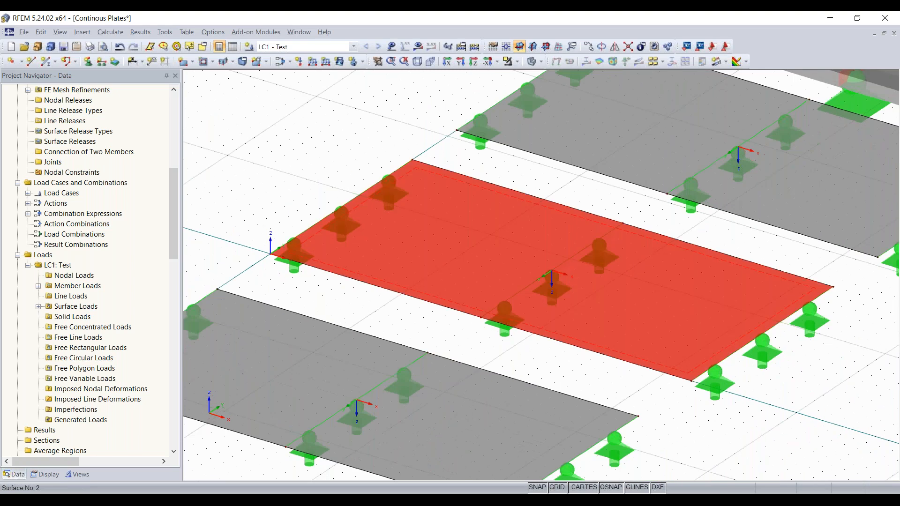
{"action": "right_click", "coordinate": [455, 278]}
{"action": "mouse_move", "coordinate": [523, 49]}
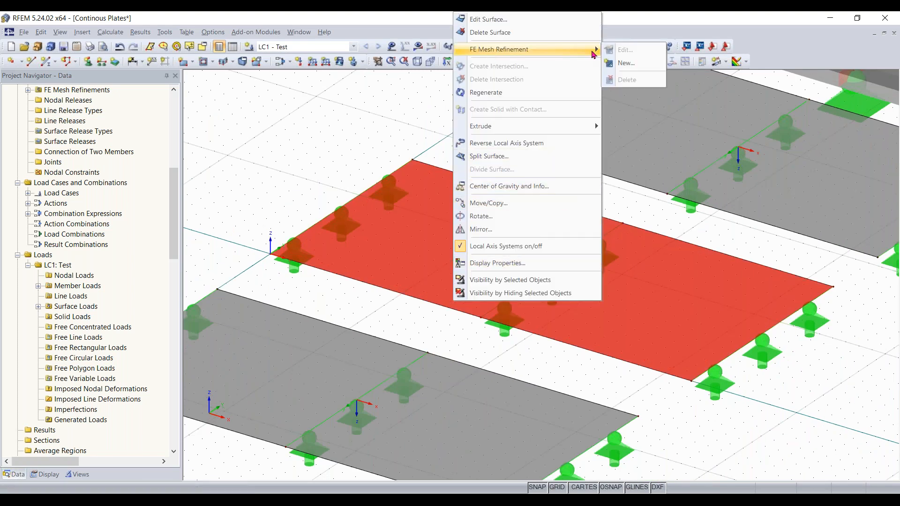
{"action": "left_click", "coordinate": [626, 63]}
{"action": "left_click", "coordinate": [474, 274]}
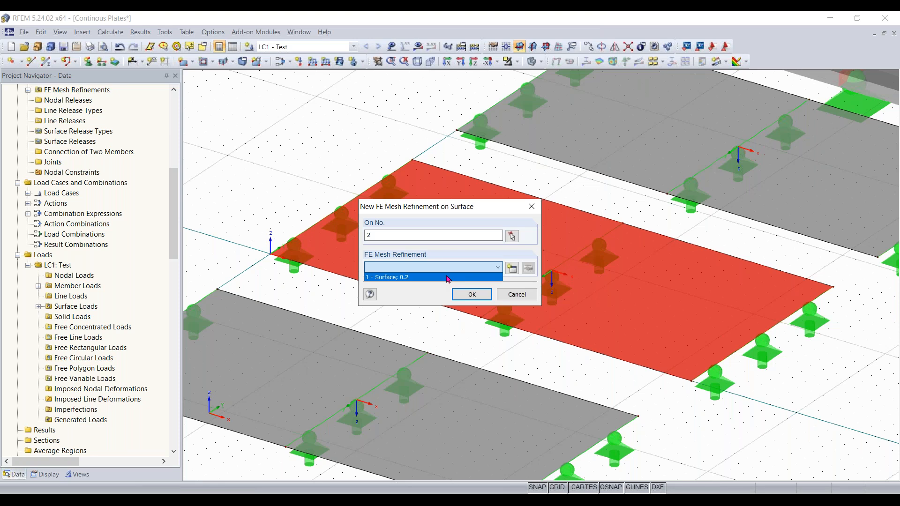
{"action": "left_click", "coordinate": [516, 271]}
{"action": "left_click", "coordinate": [516, 271]}
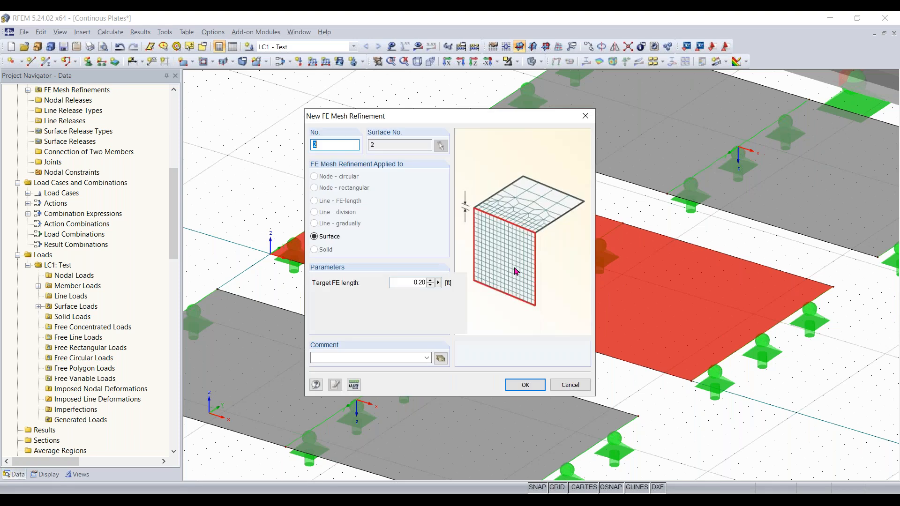
{"action": "left_click_drag", "start_coordinate": [408, 286], "coordinate": [535, 289]}
{"action": "key", "text": "Return"}
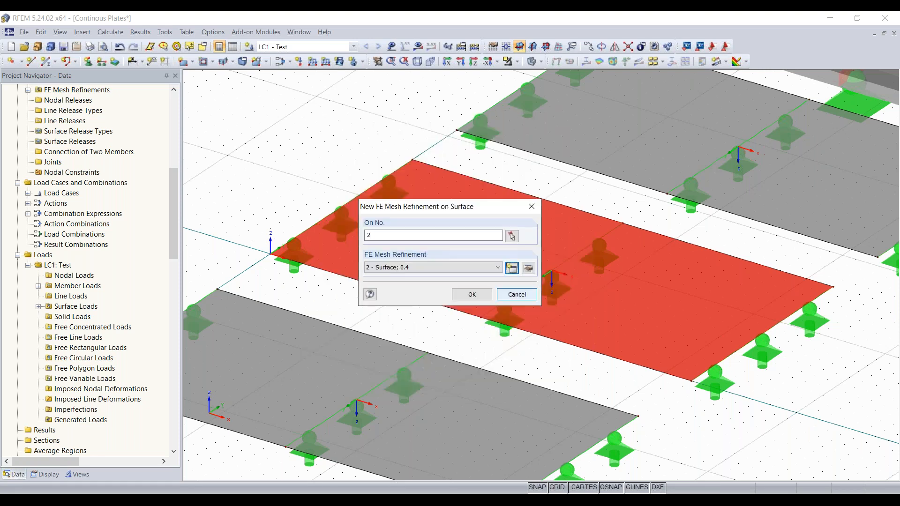
{"action": "left_click", "coordinate": [472, 294]}
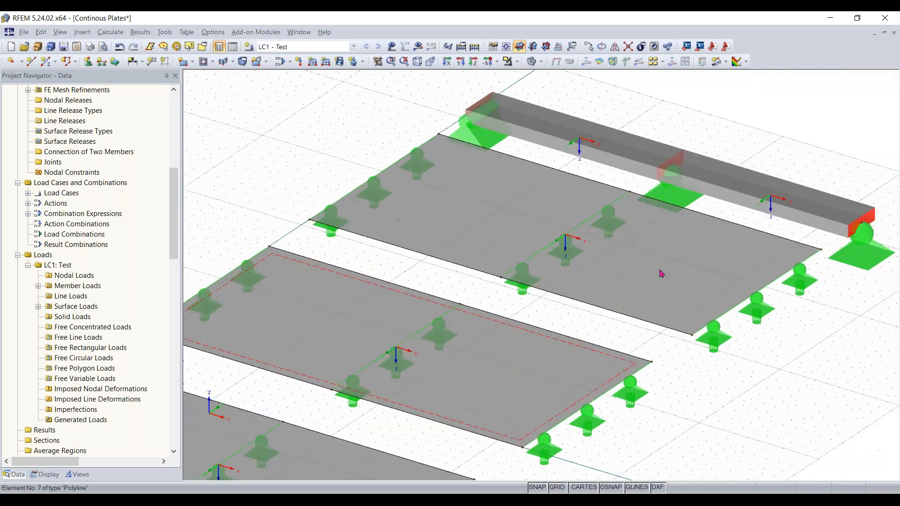
- Create a surface FE mesh refinement with a target FE length of 0.60 ft and assign it to surface 3, the plate beside the beam
{"action": "left_click", "coordinate": [659, 271]}
{"action": "right_click", "coordinate": [659, 271]}
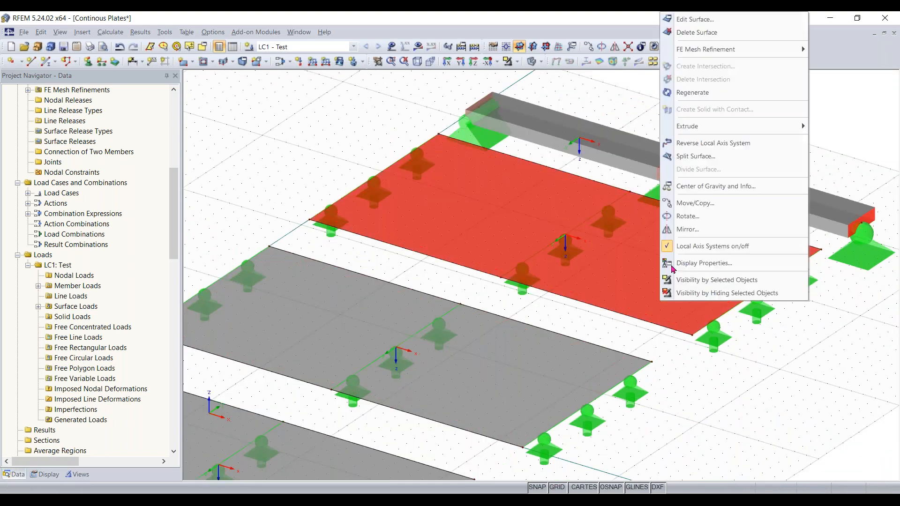
{"action": "mouse_move", "coordinate": [684, 49]}
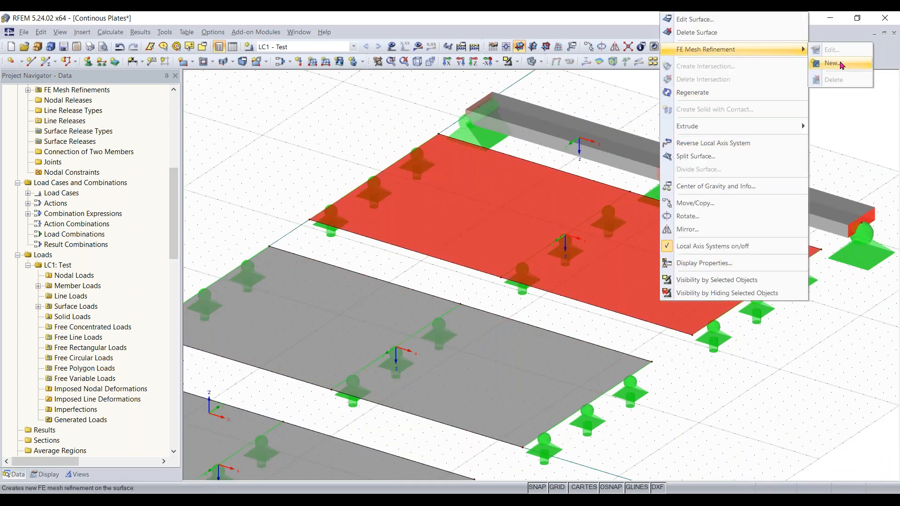
{"action": "left_click", "coordinate": [833, 63]}
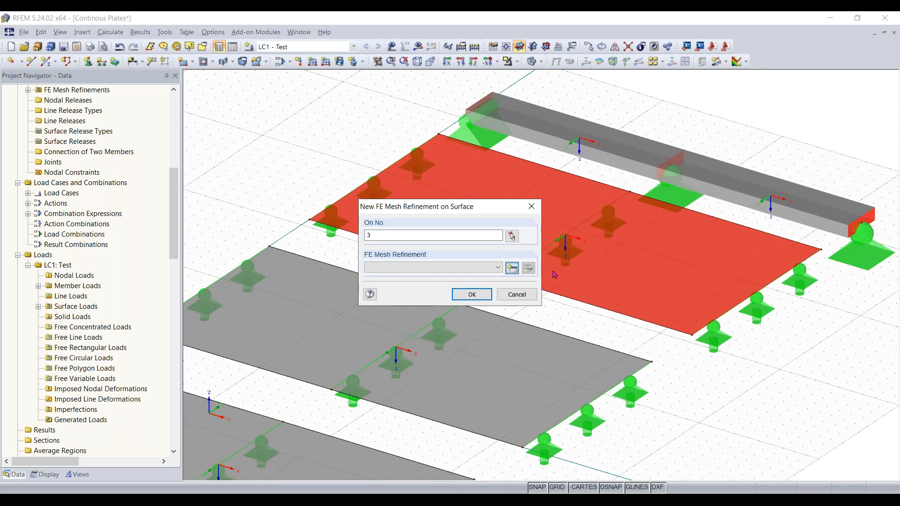
{"action": "left_click", "coordinate": [513, 269]}
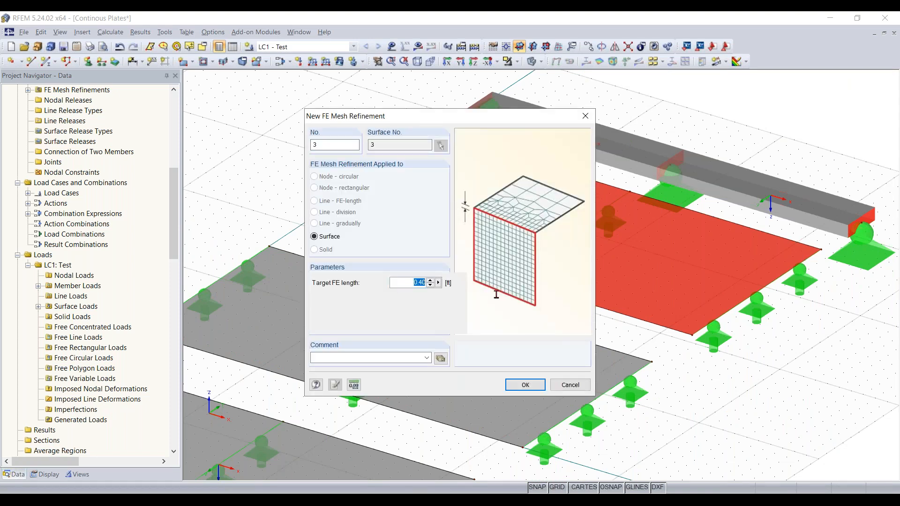
{"action": "type", "text": "0"}
{"action": "key", "text": "Return"}
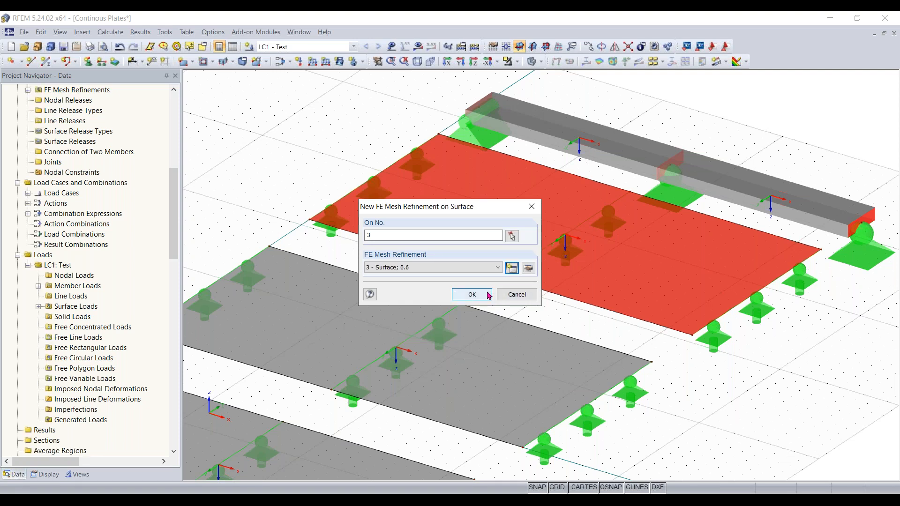
{"action": "left_click", "coordinate": [472, 294]}
- Compare the FE mesh refinement markers at the corners of the three plates and view the model from the opposite side
{"action": "middle_click_drag", "start_coordinate": [337, 307], "coordinate": [586, 110]}
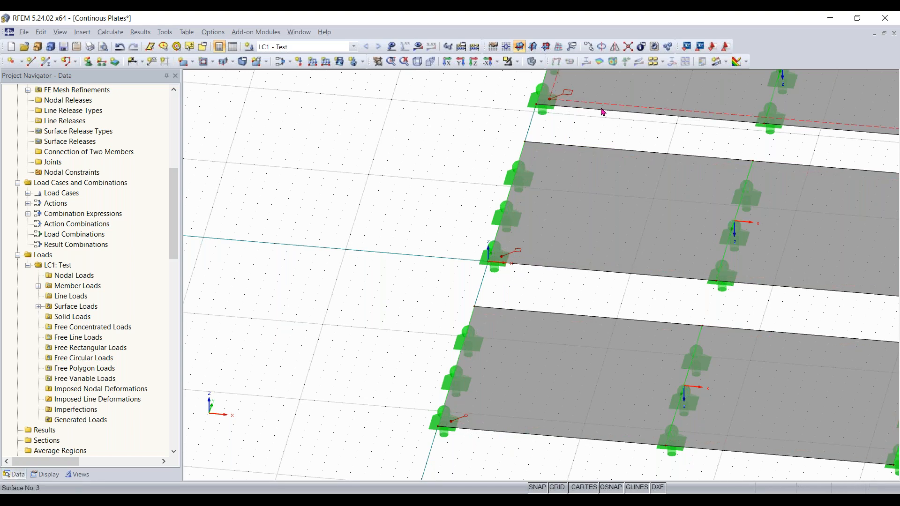
{"action": "scroll", "coordinate": [604, 112], "scroll_direction": "down", "scroll_amount": 2}
{"action": "middle_click_drag", "start_coordinate": [570, 143], "coordinate": [379, 200]}
{"action": "scroll", "coordinate": [380, 201], "scroll_direction": "down", "scroll_amount": 3}
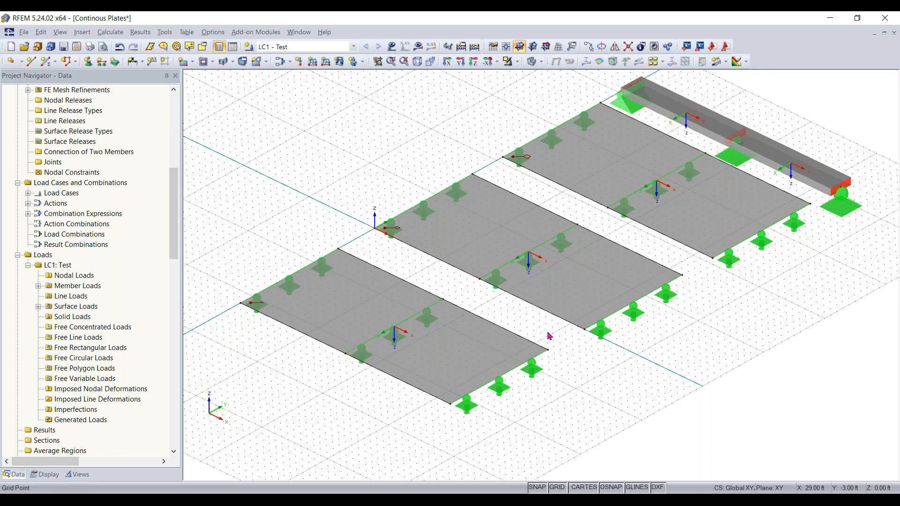
{"action": "middle_click_drag", "start_coordinate": [773, 387], "coordinate": [843, 465], "text": "ctrl"}
{"action": "middle_click_drag", "start_coordinate": [856, 434], "coordinate": [751, 347], "text": "ctrl"}
{"action": "right_click", "coordinate": [752, 348]}
{"action": "left_click", "coordinate": [676, 137]}
{"action": "left_click_drag", "start_coordinate": [677, 136], "coordinate": [641, 165]}
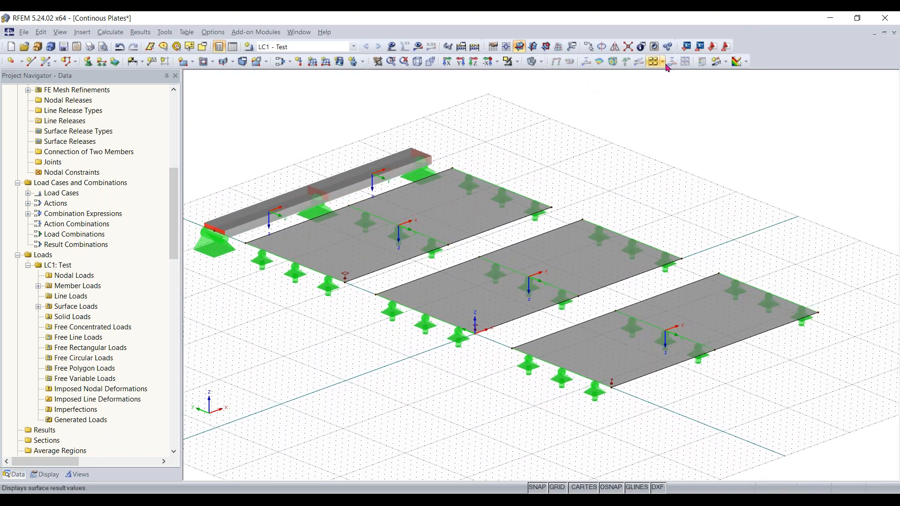
- Create a surface section named AA along the outer plate's centerline from (32, -14, 0) to (0, -14, 0) ft, with results shown Local in +z
{"action": "left_click", "coordinate": [726, 62]}
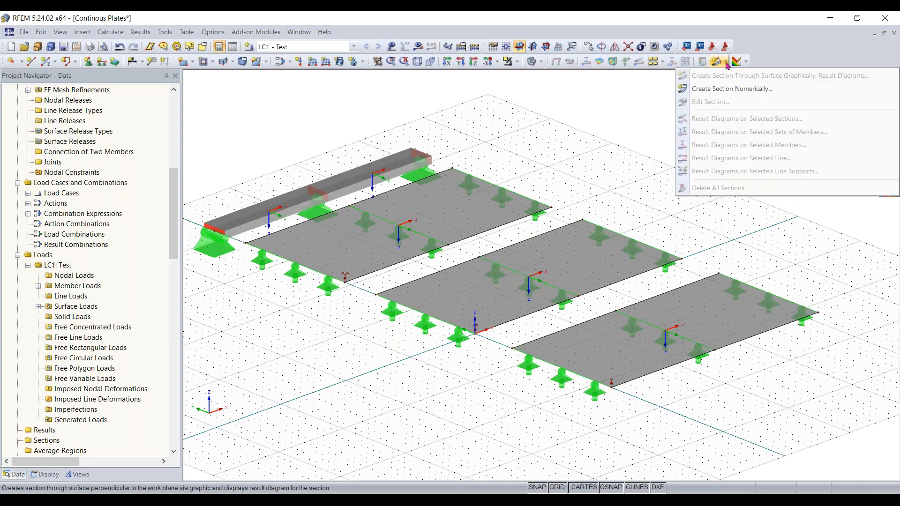
{"action": "left_click", "coordinate": [724, 89]}
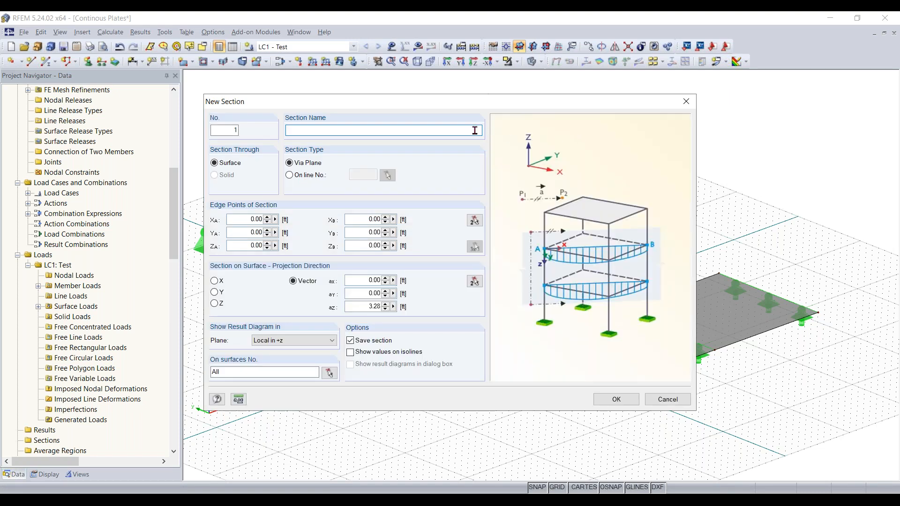
{"action": "type", "text": "AA"}
{"action": "left_click", "coordinate": [475, 220]}
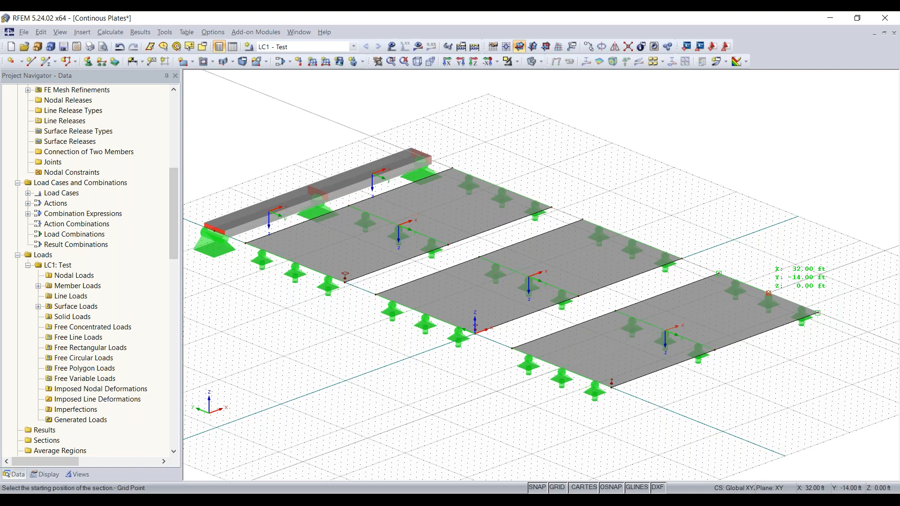
{"action": "scroll", "coordinate": [768, 293], "scroll_direction": "up", "scroll_amount": 1}
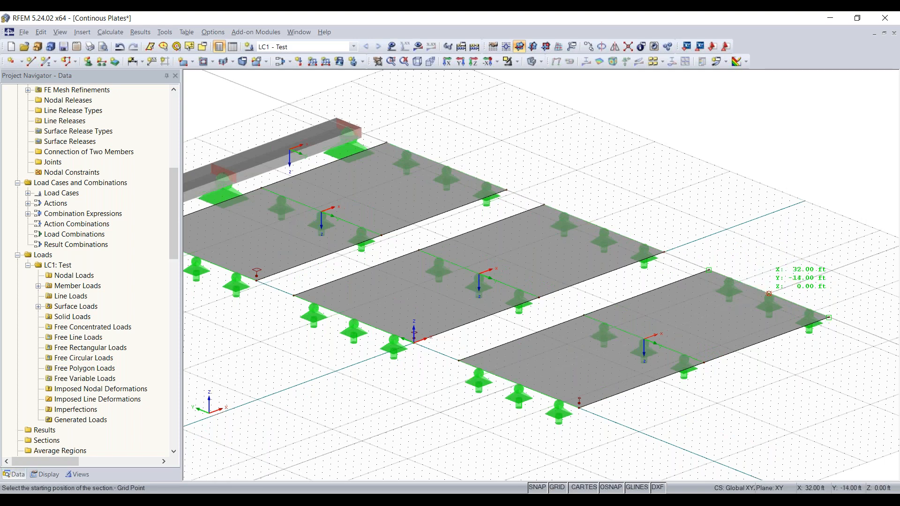
{"action": "scroll", "coordinate": [769, 294], "scroll_direction": "up", "scroll_amount": 1}
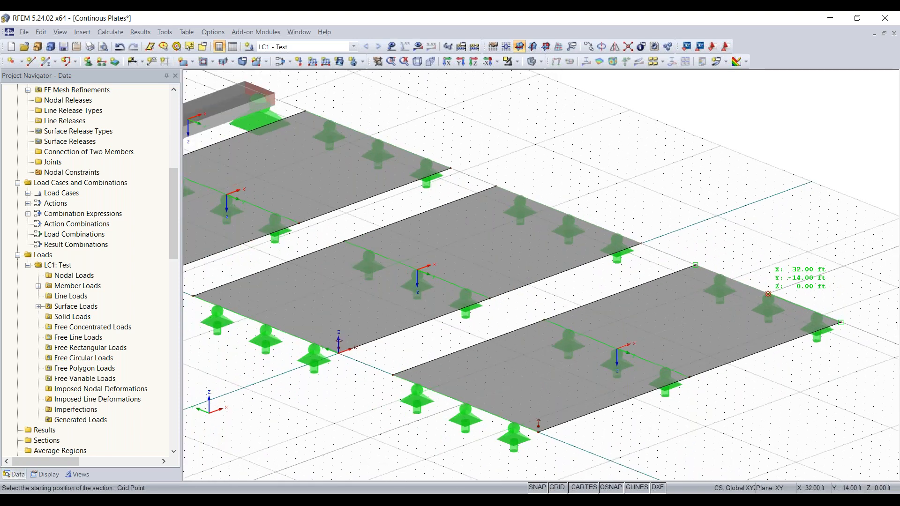
{"action": "left_click", "coordinate": [769, 294]}
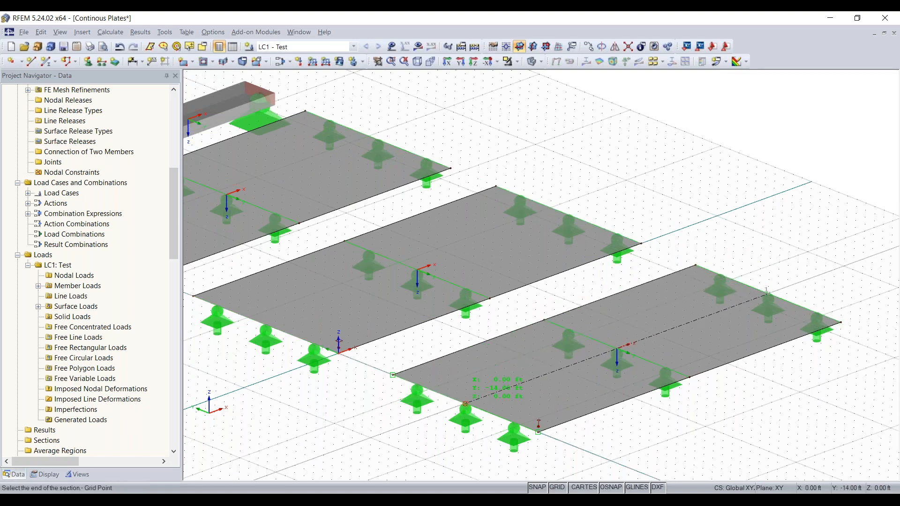
{"action": "left_click", "coordinate": [465, 404]}
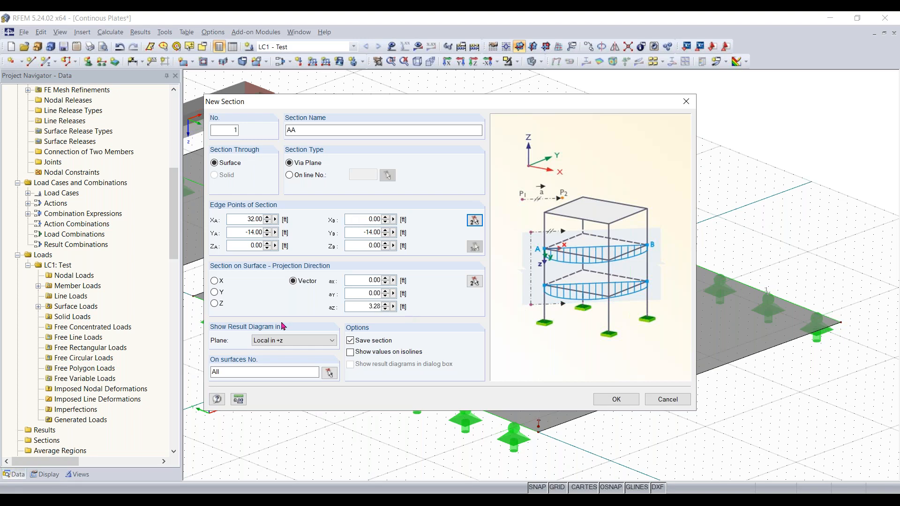
{"action": "left_click", "coordinate": [300, 340]}
{"action": "left_click", "coordinate": [300, 341]}
{"action": "left_click", "coordinate": [617, 402]}
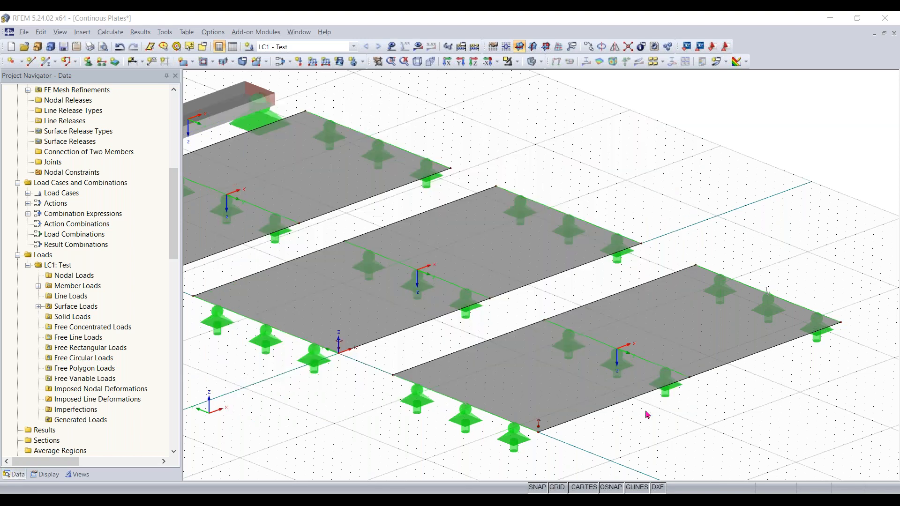
- Copy section AA onto the lengthwise centerline of the middle plate
{"action": "scroll", "coordinate": [457, 365], "scroll_direction": "up", "scroll_amount": 1}
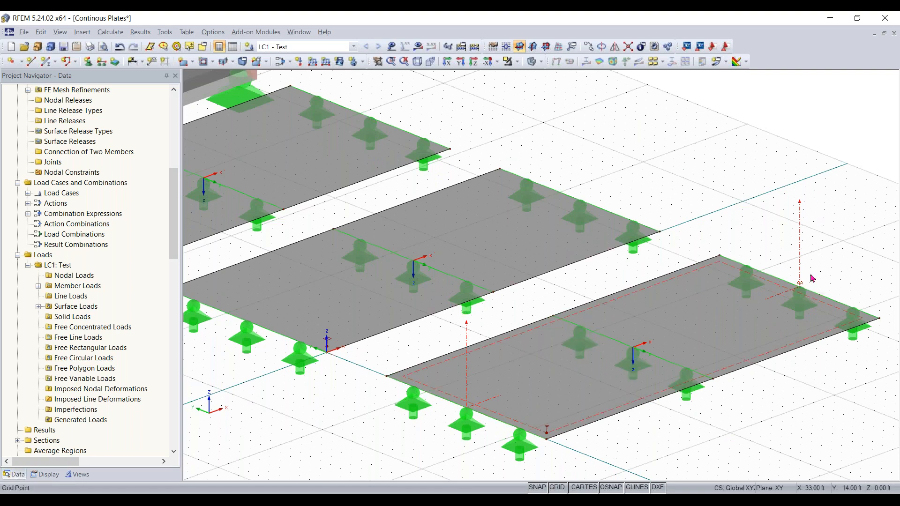
{"action": "scroll", "coordinate": [501, 244], "scroll_direction": "down", "scroll_amount": 1}
{"action": "scroll", "coordinate": [501, 244], "scroll_direction": "down", "scroll_amount": 2}
{"action": "middle_click_drag", "start_coordinate": [558, 179], "coordinate": [657, 175]}
{"action": "scroll", "coordinate": [657, 175], "scroll_direction": "up", "scroll_amount": 1}
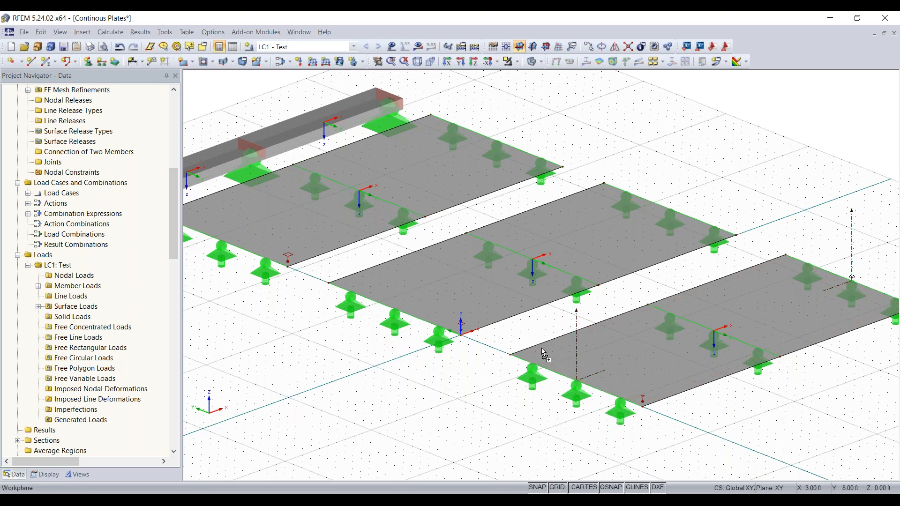
{"action": "left_click_drag", "start_coordinate": [397, 311], "coordinate": [394, 309], "text": "ctrl"}
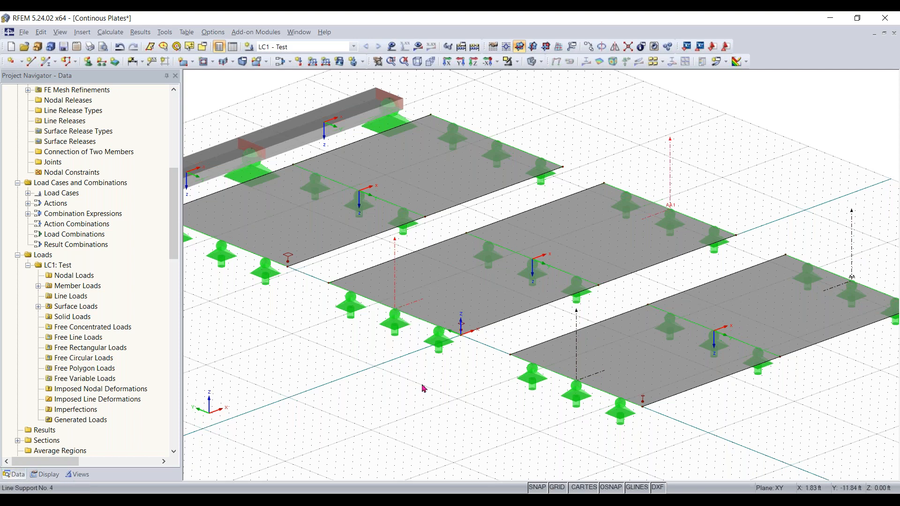
- Copy the middle plate's section onto the lengthwise centerline of the plate beside the beam
{"action": "middle_click_drag", "start_coordinate": [330, 353], "coordinate": [426, 406]}
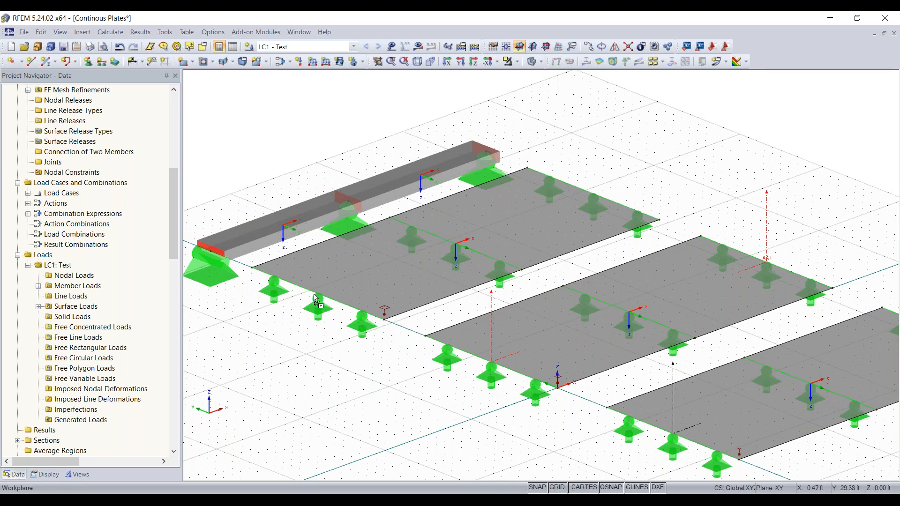
{"action": "left_click_drag", "start_coordinate": [315, 295], "coordinate": [318, 294], "text": "ctrl"}
{"action": "scroll", "coordinate": [440, 401], "scroll_direction": "down", "scroll_amount": 2}
{"action": "middle_click_drag", "start_coordinate": [439, 366], "coordinate": [393, 270]}
{"action": "scroll", "coordinate": [440, 302], "scroll_direction": "up", "scroll_amount": 3}
{"action": "middle_click_drag", "start_coordinate": [434, 346], "coordinate": [433, 368]}
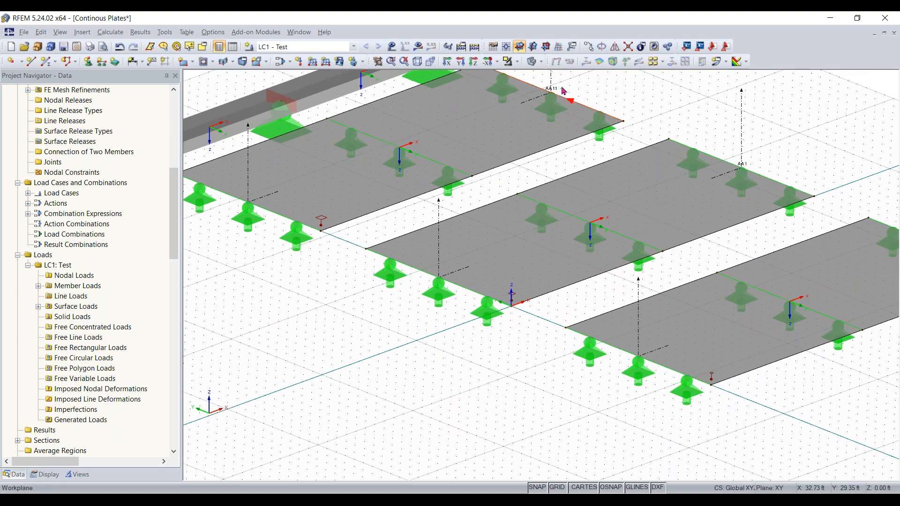
{"action": "middle_click_drag", "start_coordinate": [738, 182], "coordinate": [676, 214]}
{"action": "scroll", "coordinate": [676, 213], "scroll_direction": "down", "scroll_amount": 1}
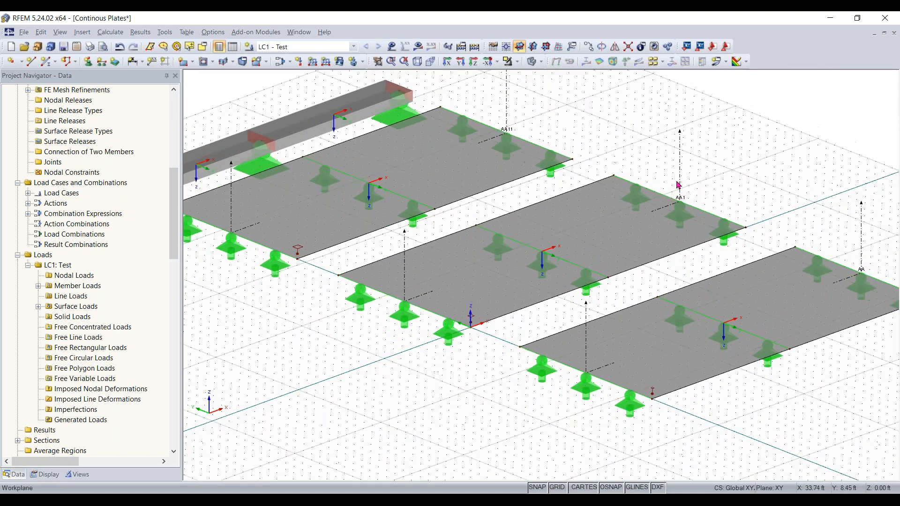
{"action": "scroll", "coordinate": [678, 184], "scroll_direction": "down", "scroll_amount": 1}
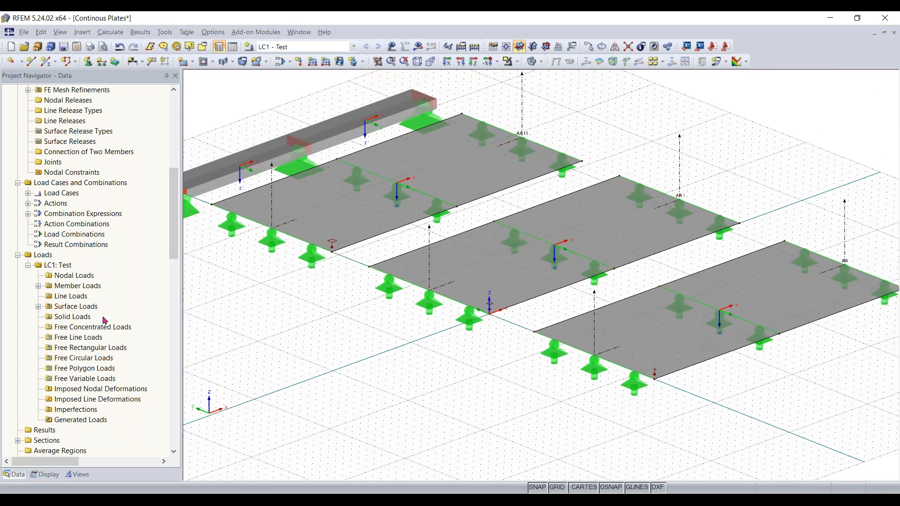
- Rename the middle plate's section as AB
{"action": "scroll", "coordinate": [96, 321], "scroll_direction": "up", "scroll_amount": 6}
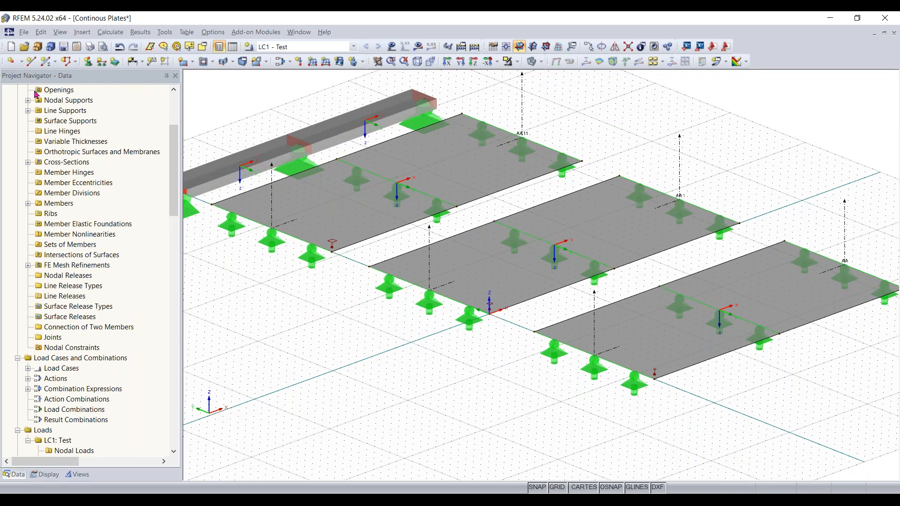
{"action": "scroll", "coordinate": [82, 292], "scroll_direction": "up", "scroll_amount": 2}
{"action": "scroll", "coordinate": [85, 288], "scroll_direction": "down", "scroll_amount": 4}
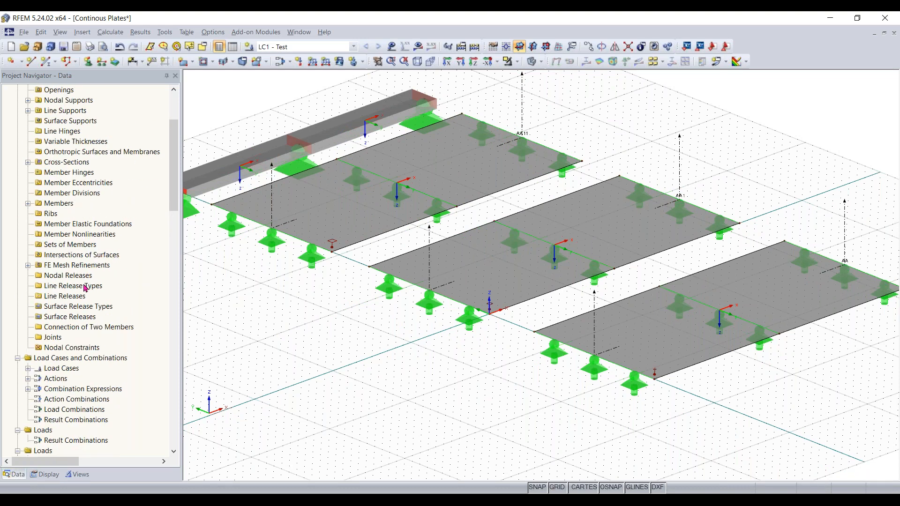
{"action": "scroll", "coordinate": [85, 288], "scroll_direction": "up", "scroll_amount": 3}
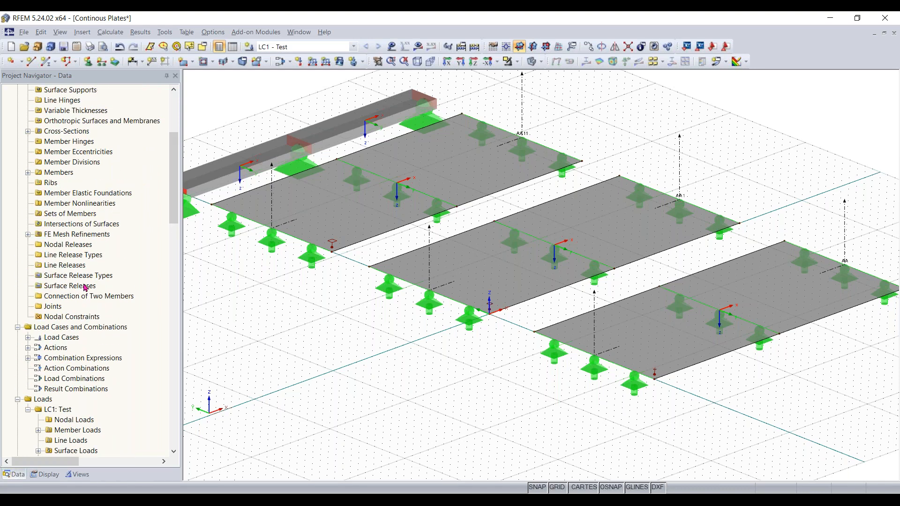
{"action": "scroll", "coordinate": [85, 288], "scroll_direction": "down", "scroll_amount": 10}
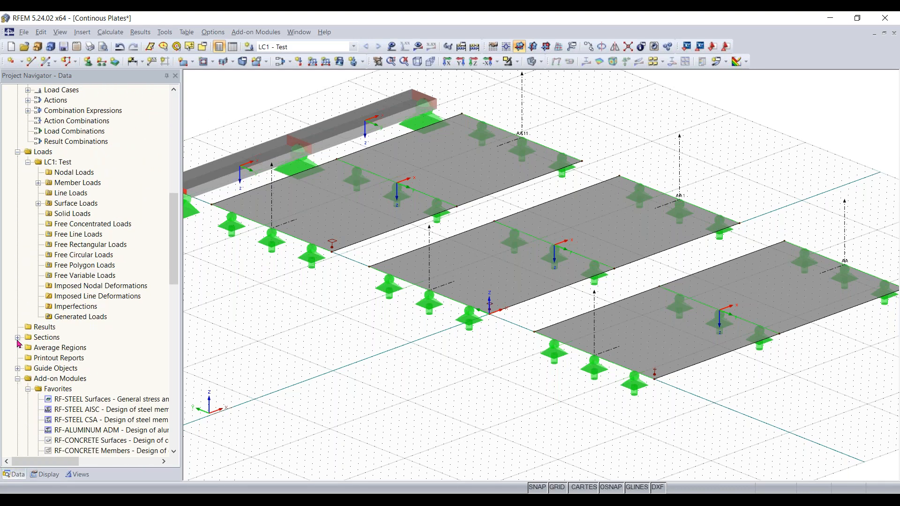
{"action": "left_click", "coordinate": [33, 339]}
{"action": "left_click", "coordinate": [19, 340]}
{"action": "scroll", "coordinate": [61, 346], "scroll_direction": "down", "scroll_amount": 1}
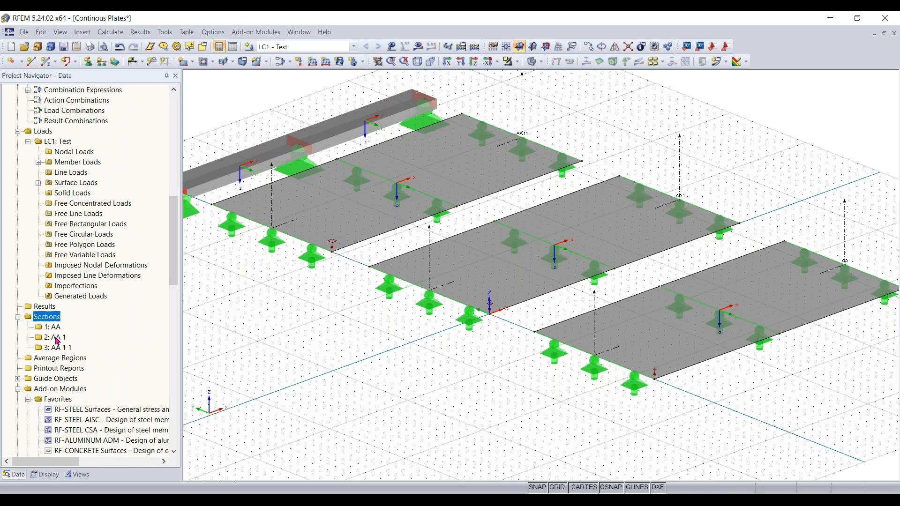
{"action": "double_click", "coordinate": [56, 341]}
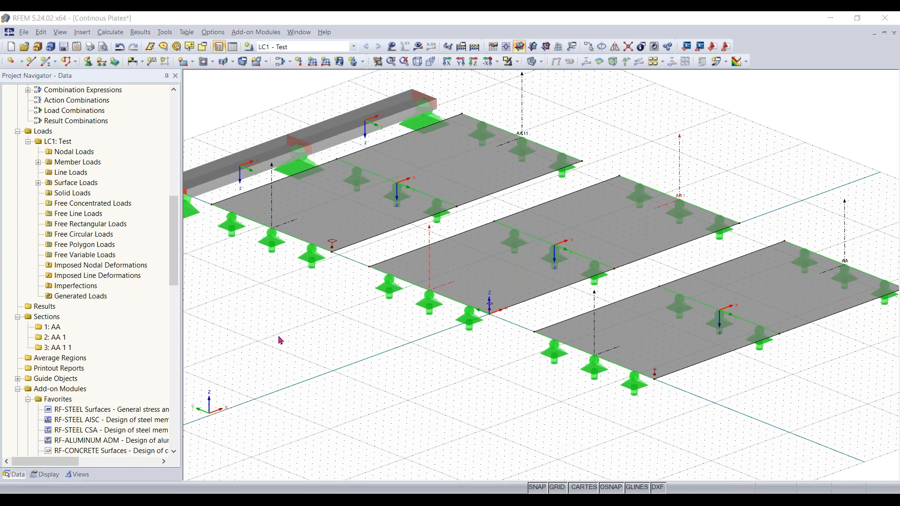
{"action": "key", "text": "End"}
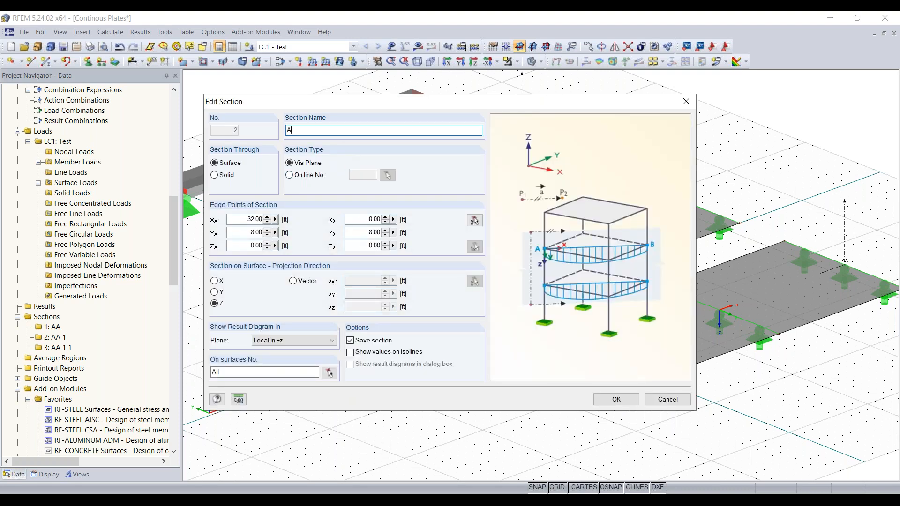
{"action": "type", "text": "B"}
{"action": "left_click", "coordinate": [616, 399]}
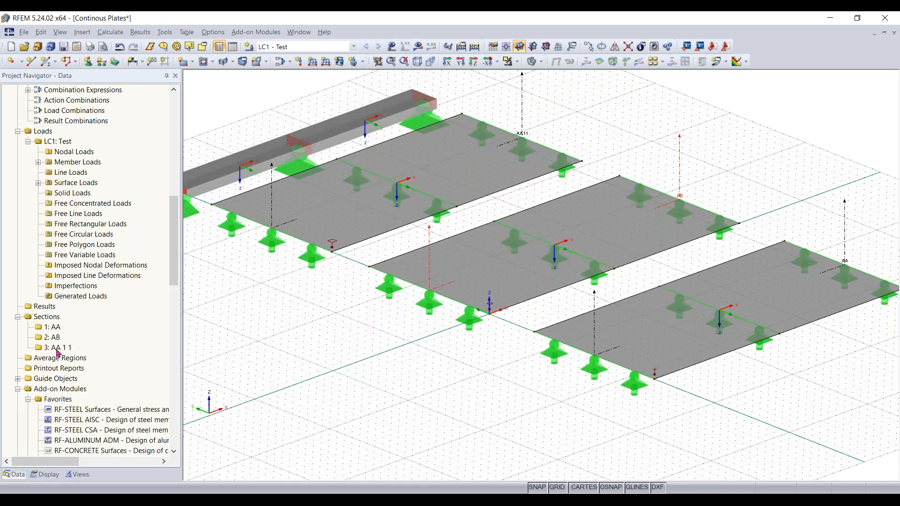
- Rename the section on the plate beside the beam as AC
{"action": "double_click", "coordinate": [383, 133]}
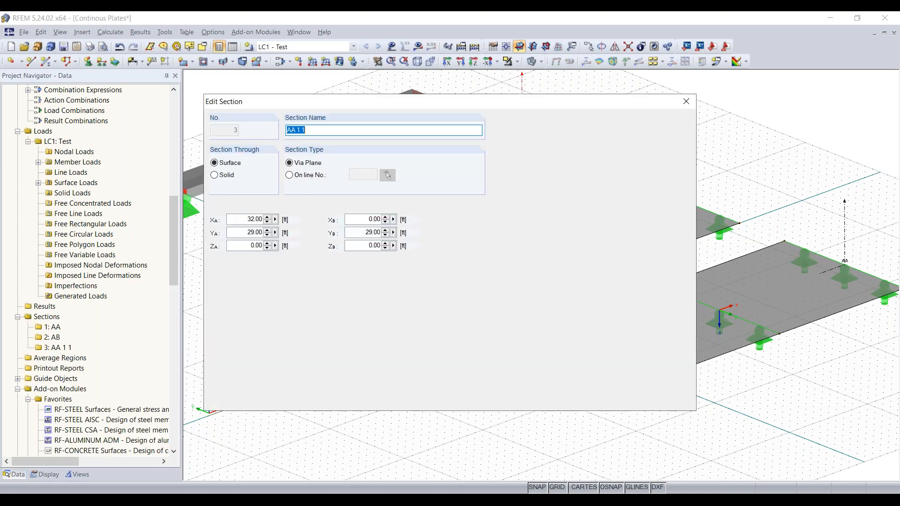
{"action": "left_click", "coordinate": [383, 133]}
{"action": "key", "text": "BackSpace"}
{"action": "key", "text": "BackSpace"}
{"action": "type", "text": "V"}
{"action": "type", "text": "C"}
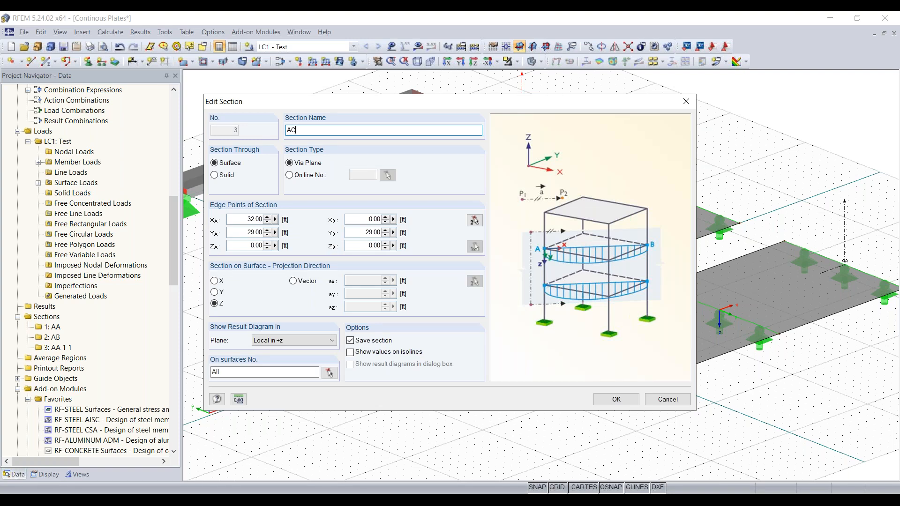
{"action": "left_click", "coordinate": [617, 398]}
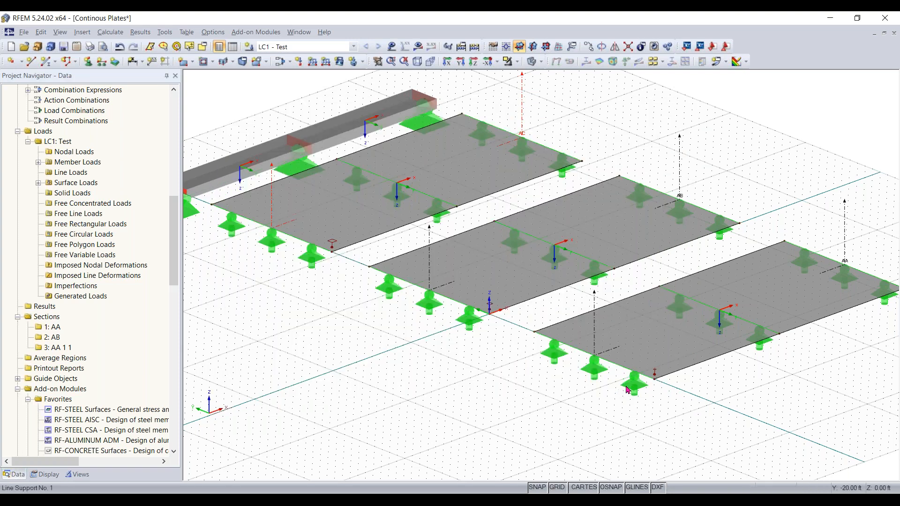
- Display the LC1 - Test loads on the beam and the three plates
{"action": "scroll", "coordinate": [350, 282], "scroll_direction": "down", "scroll_amount": 1}
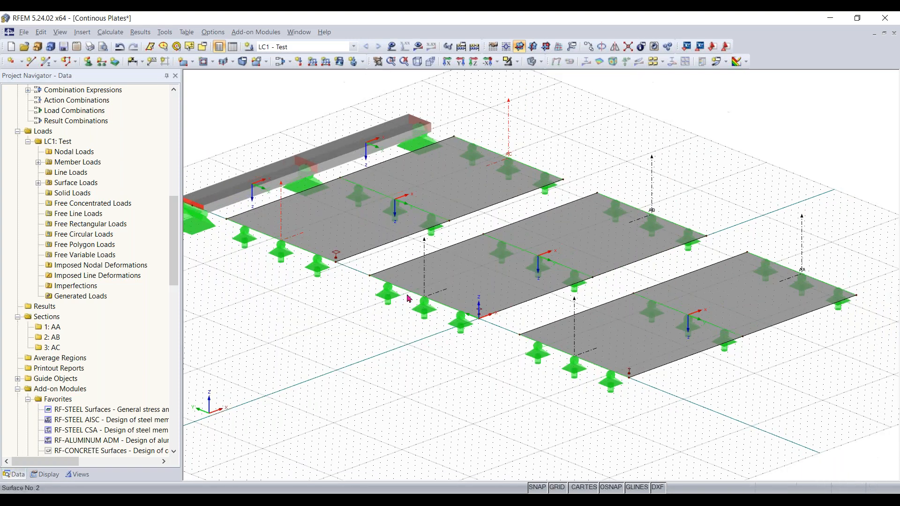
{"action": "middle_click_drag", "start_coordinate": [352, 303], "coordinate": [394, 305]}
{"action": "scroll", "coordinate": [394, 306], "scroll_direction": "down", "scroll_amount": 1}
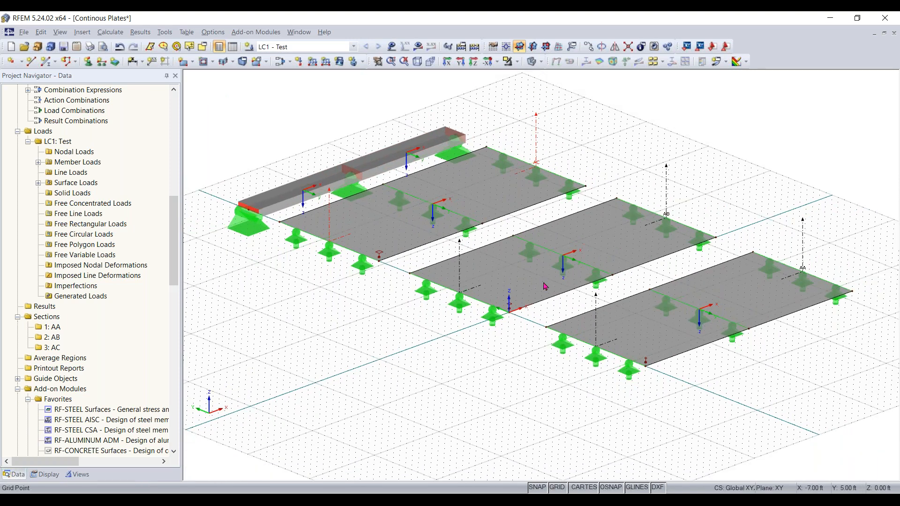
{"action": "scroll", "coordinate": [445, 269], "scroll_direction": "down", "scroll_amount": 1}
{"action": "middle_click_drag", "start_coordinate": [444, 269], "coordinate": [447, 295]}
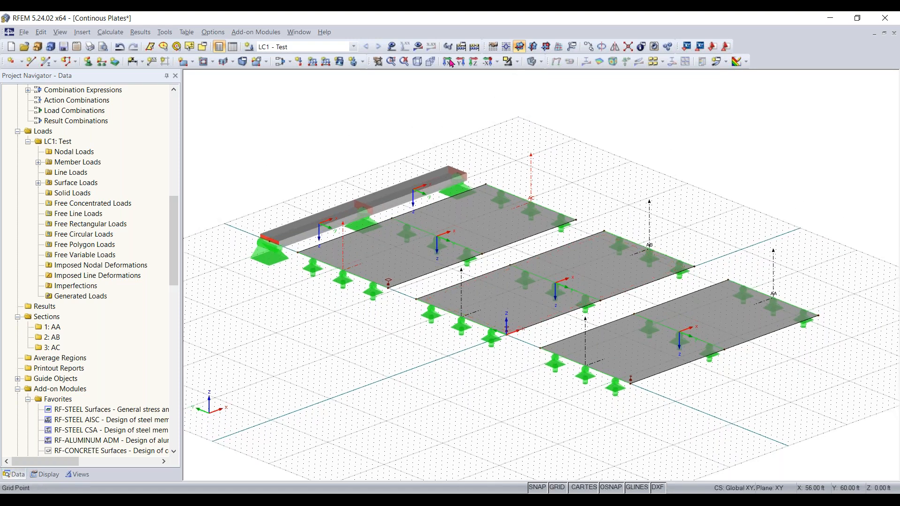
{"action": "left_click", "coordinate": [393, 49]}
{"action": "left_click", "coordinate": [392, 46]}
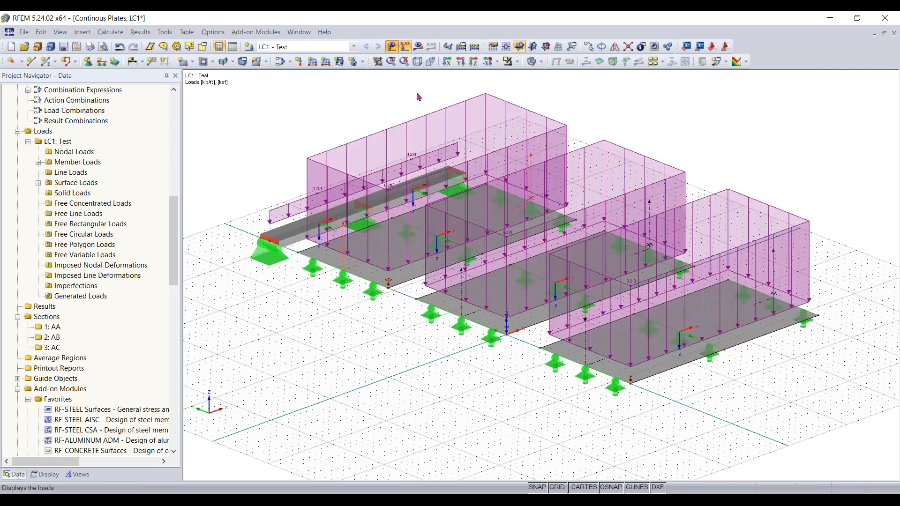
{"action": "left_click", "coordinate": [315, 48]}
{"action": "left_click", "coordinate": [315, 55]}
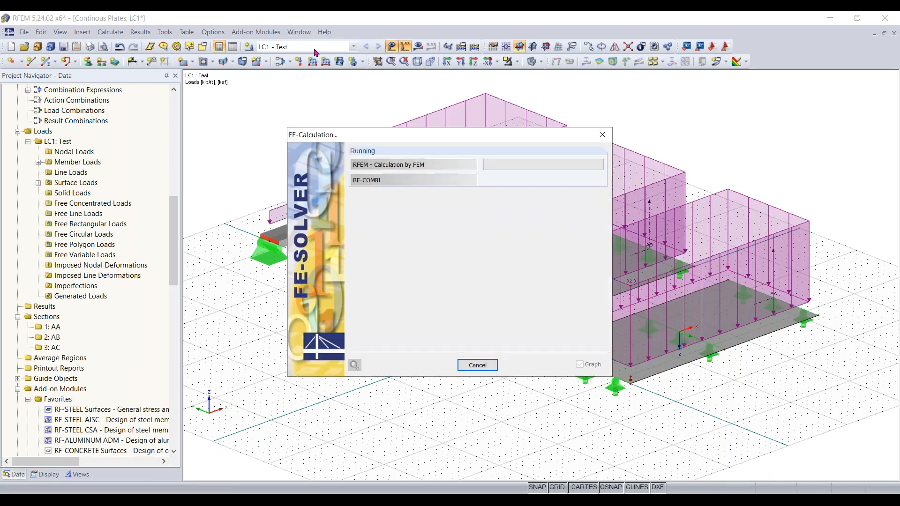
{"action": "left_click", "coordinate": [354, 46]}
{"action": "left_click", "coordinate": [340, 55]}
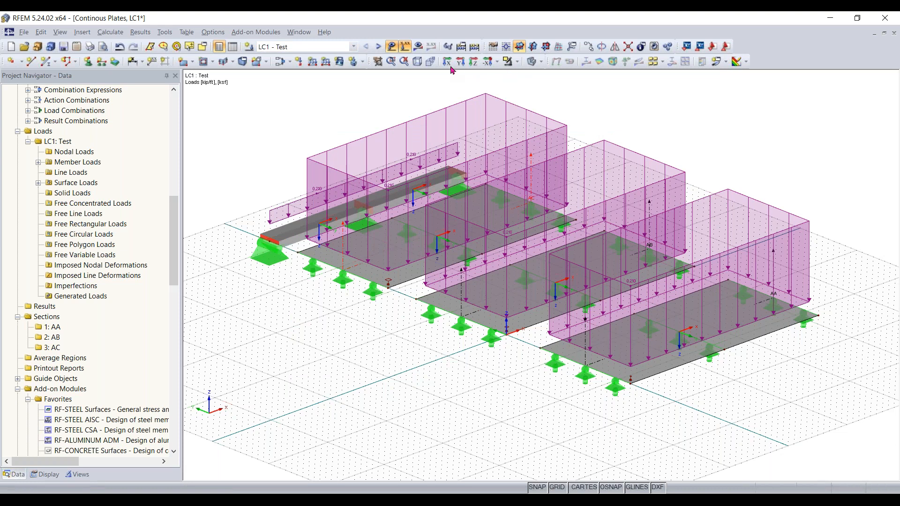
- Select only load case LC1 Test for calculation and run the analysis
{"action": "left_click", "coordinate": [113, 32]}
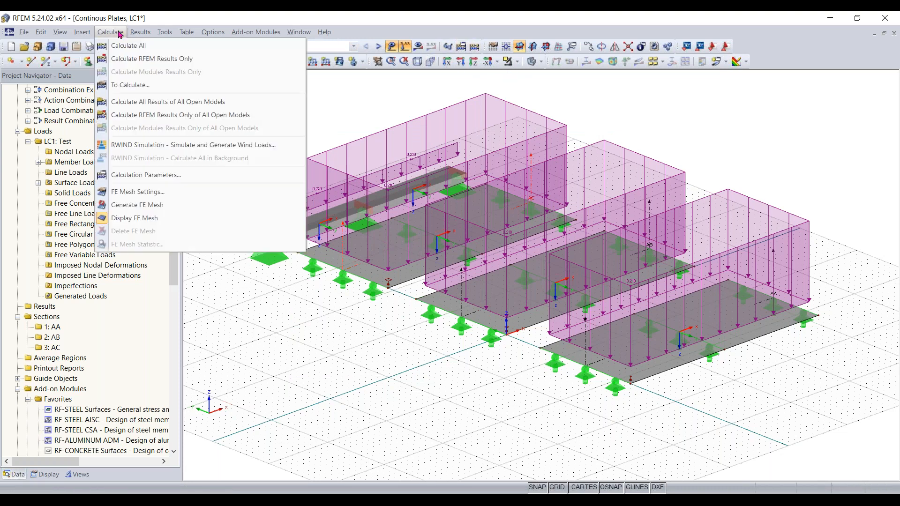
{"action": "left_click", "coordinate": [139, 86]}
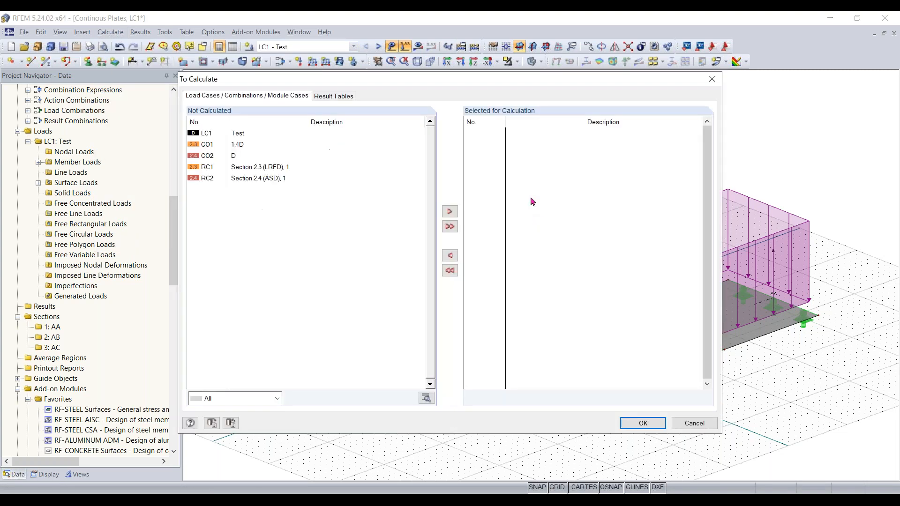
{"action": "left_click", "coordinate": [241, 136]}
{"action": "left_click", "coordinate": [450, 211]}
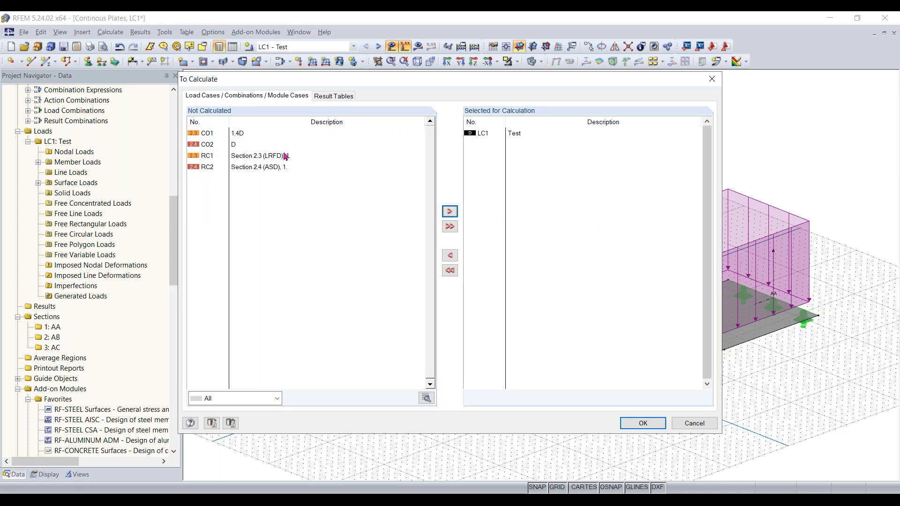
{"action": "left_click", "coordinate": [641, 423]}
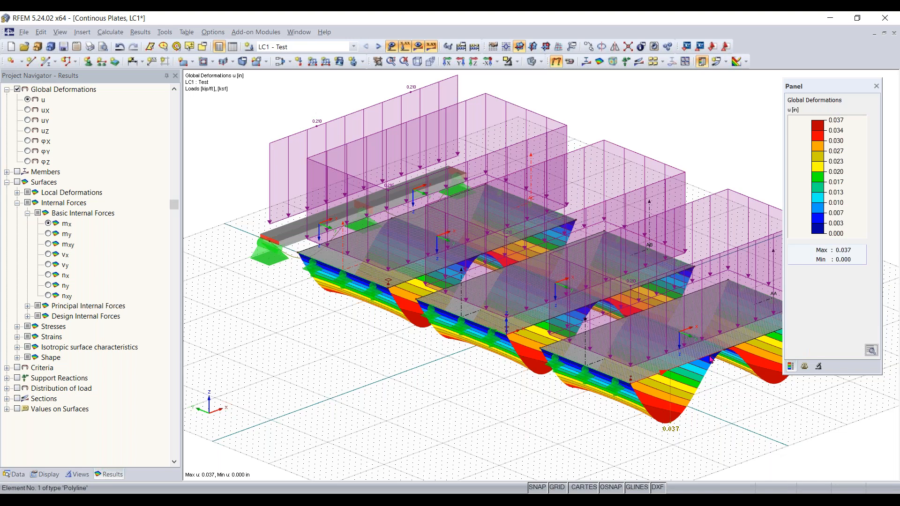
- Examine the global deformations u and the FE mesh on the outer plate with section AA
{"action": "scroll", "coordinate": [711, 358], "scroll_direction": "up", "scroll_amount": 4}
{"action": "scroll", "coordinate": [282, 303], "scroll_direction": "down", "scroll_amount": 2}
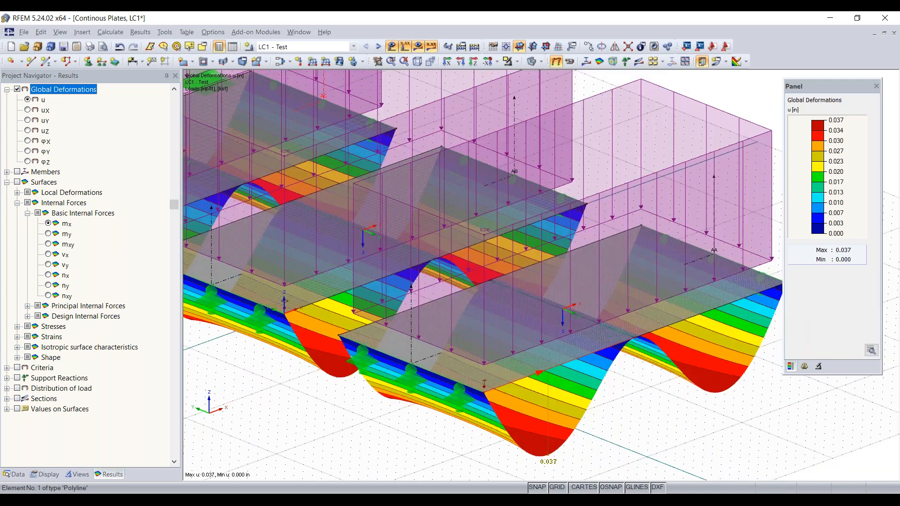
{"action": "scroll", "coordinate": [576, 333], "scroll_direction": "up", "scroll_amount": 6}
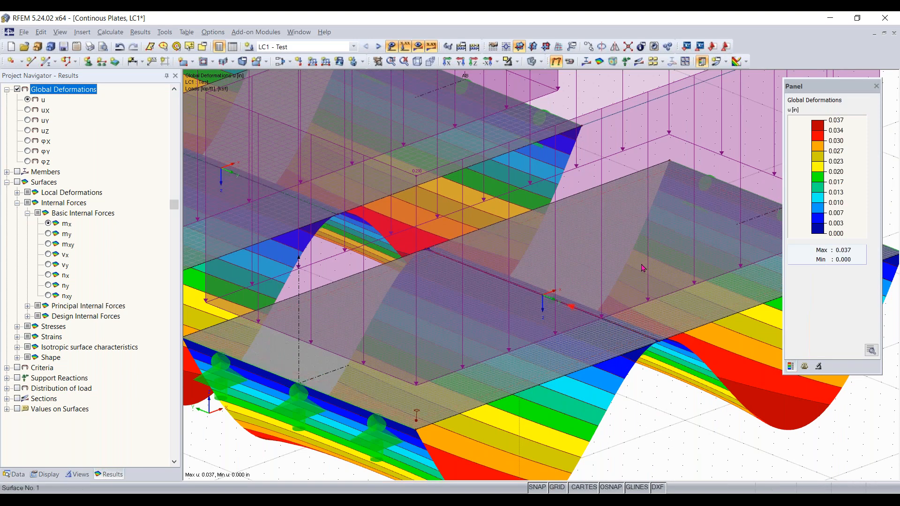
{"action": "mouse_move", "coordinate": [559, 311]}
{"action": "scroll", "coordinate": [408, 418], "scroll_direction": "up", "scroll_amount": 2}
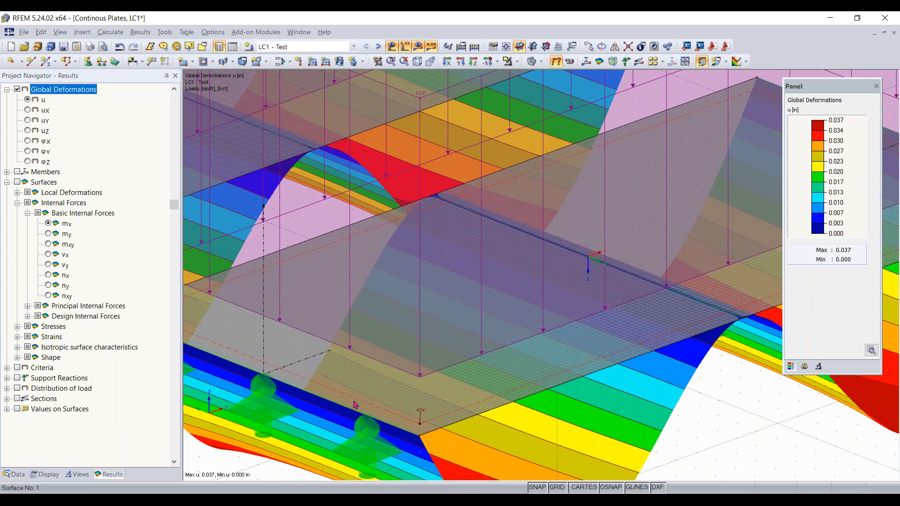
{"action": "scroll", "coordinate": [355, 403], "scroll_direction": "down", "scroll_amount": 1}
{"action": "middle_click_drag", "start_coordinate": [383, 424], "coordinate": [453, 429]}
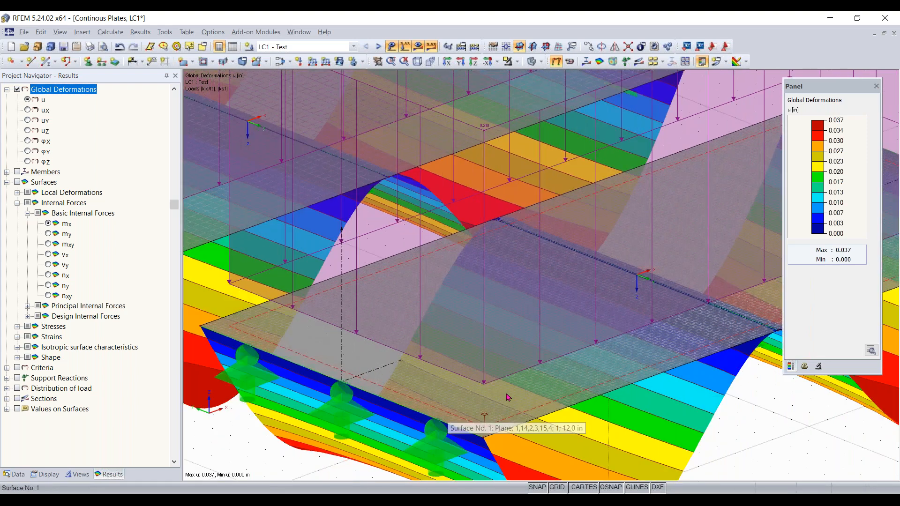
{"action": "scroll", "coordinate": [507, 393], "scroll_direction": "down", "scroll_amount": 4}
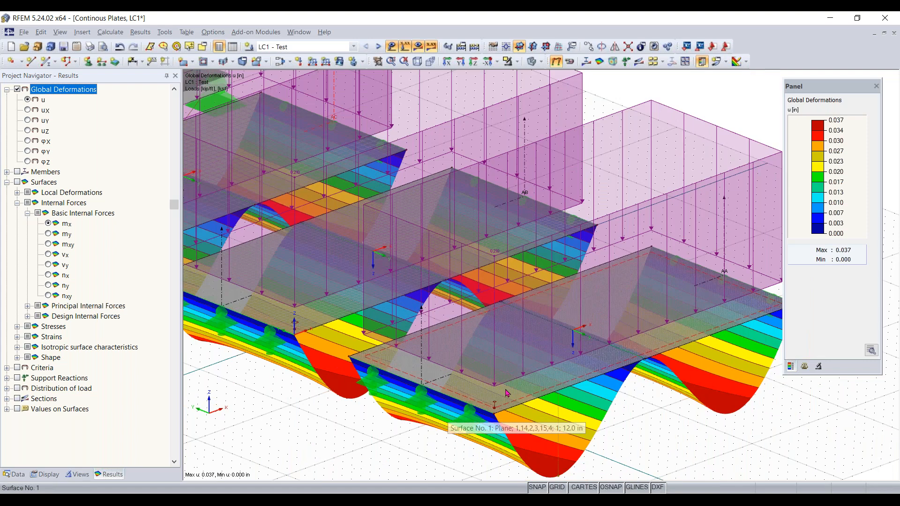
- Hide the loads and inspect the outer plate's deformed shape near its free edge
{"action": "left_click", "coordinate": [405, 46]}
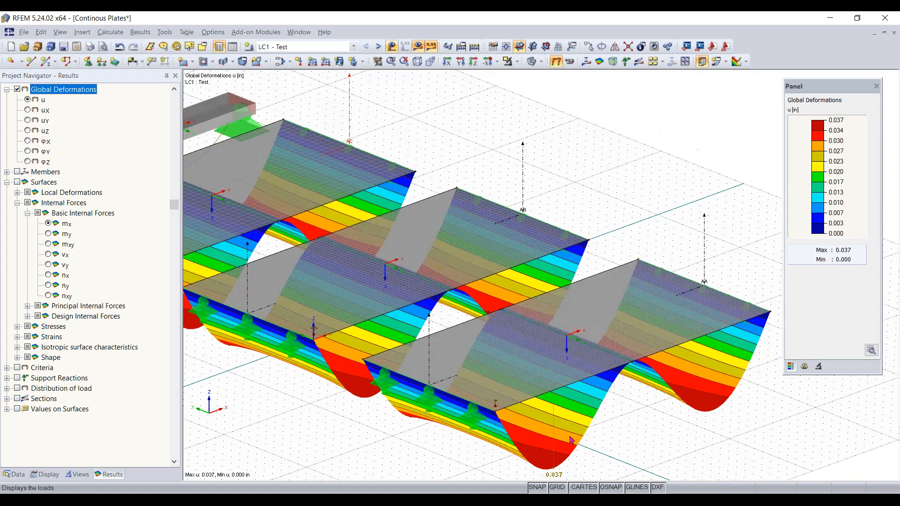
{"action": "scroll", "coordinate": [592, 444], "scroll_direction": "up", "scroll_amount": 5}
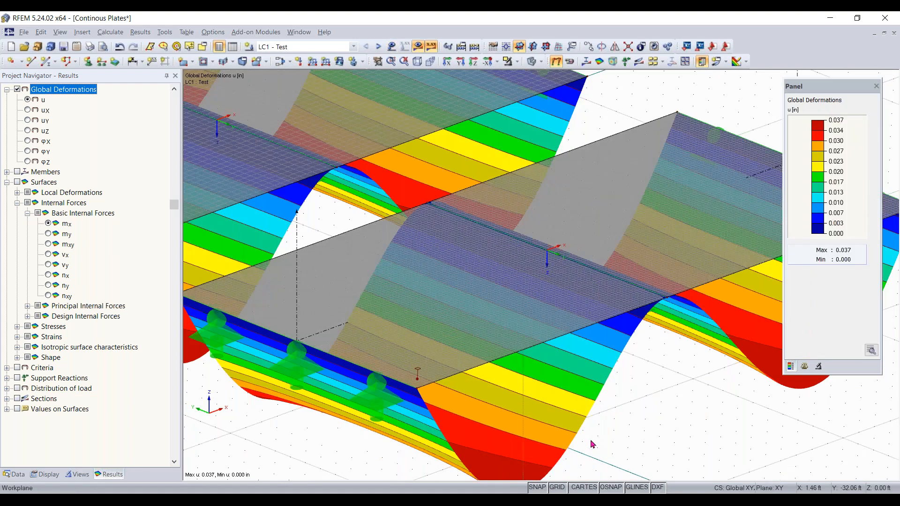
{"action": "scroll", "coordinate": [538, 393], "scroll_direction": "down", "scroll_amount": 1}
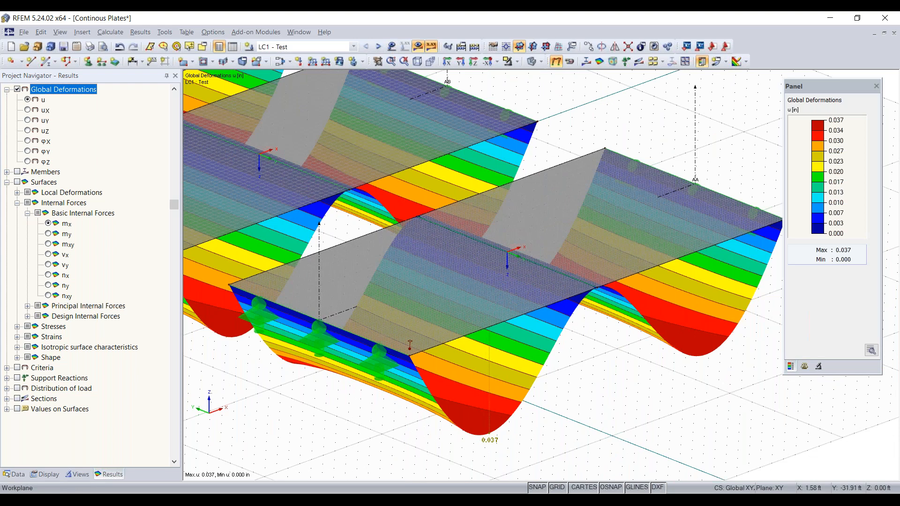
- Hide the results and loads, and show the model as wireframe to compare the three plates' FE meshes
{"action": "left_click", "coordinate": [418, 46]}
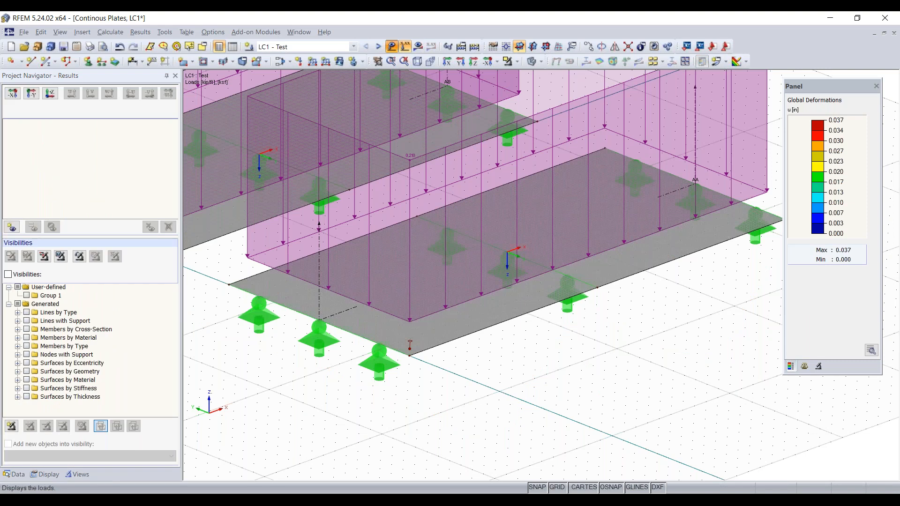
{"action": "left_click", "coordinate": [392, 47]}
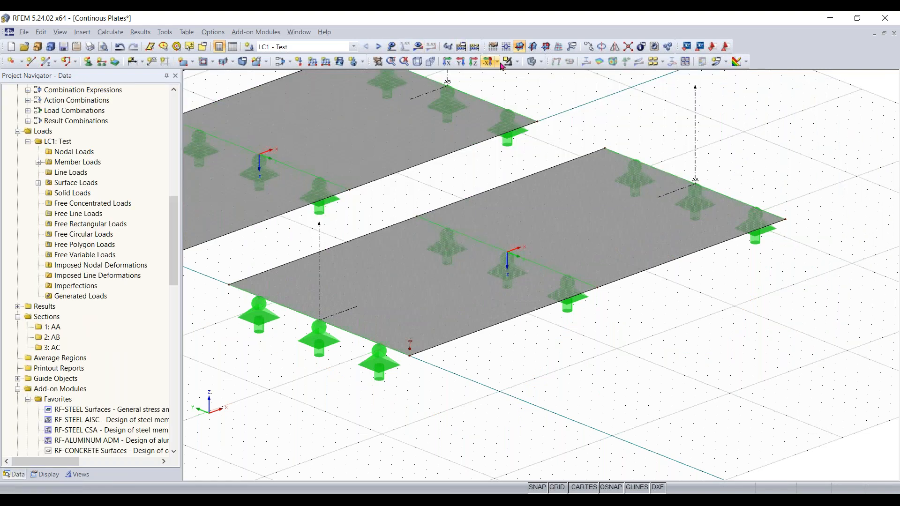
{"action": "left_click", "coordinate": [533, 62]}
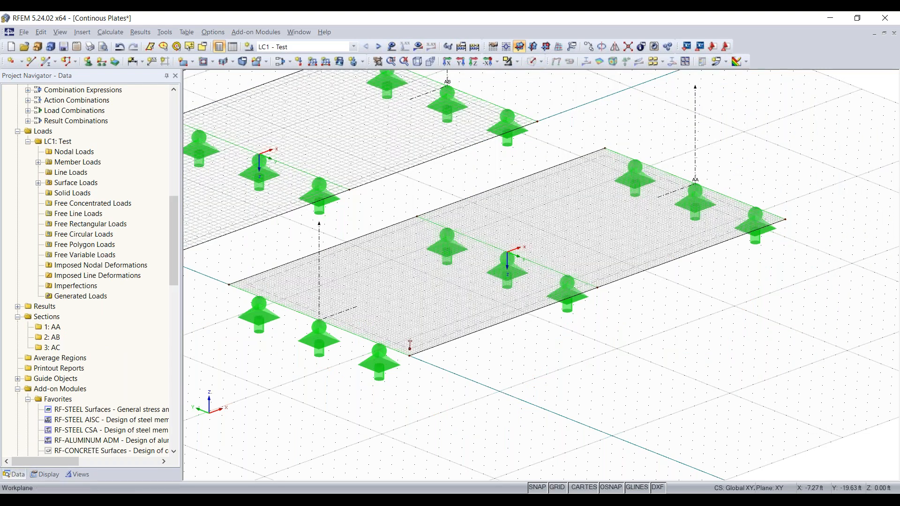
{"action": "middle_click_drag", "start_coordinate": [322, 378], "coordinate": [444, 377]}
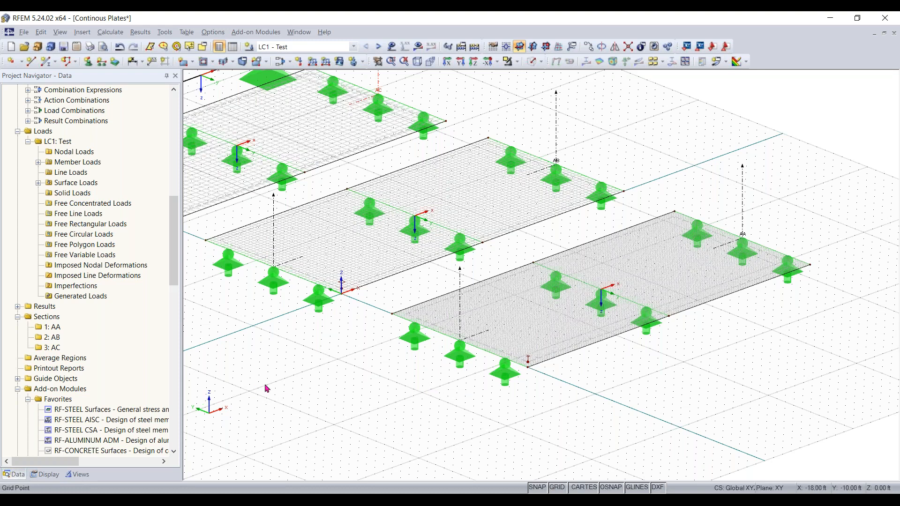
{"action": "scroll", "coordinate": [267, 389], "scroll_direction": "down", "scroll_amount": 1}
{"action": "middle_click_drag", "start_coordinate": [322, 391], "coordinate": [410, 422]}
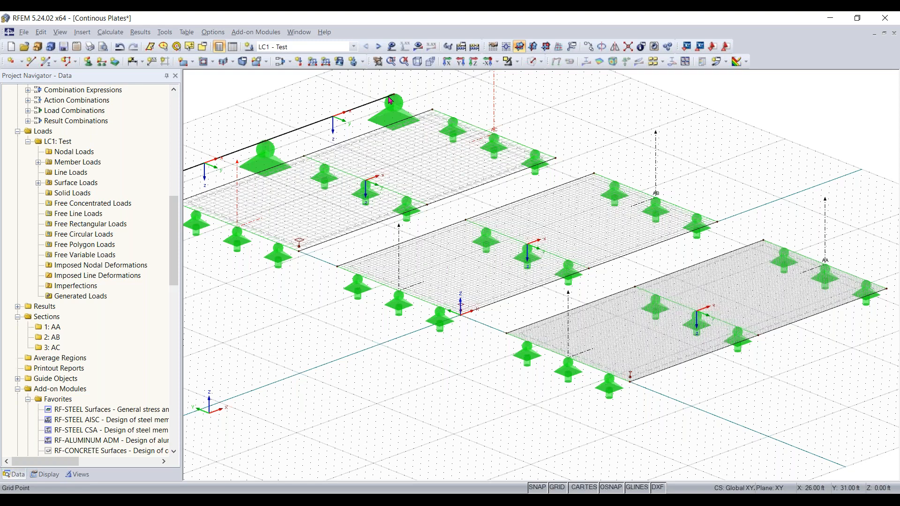
- Display the LC1 global deformations u and compare the deflected shapes of the three plates with the two-span beam
{"action": "left_click", "coordinate": [417, 46]}
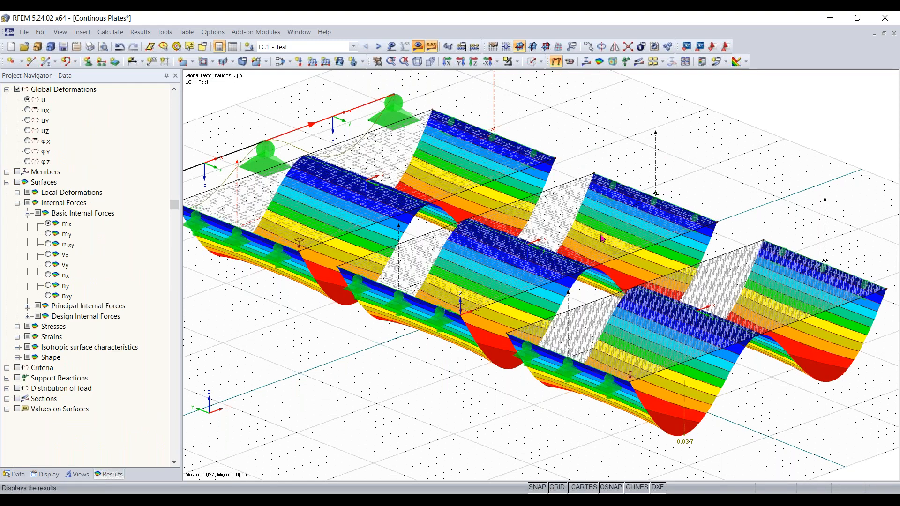
{"action": "middle_click_drag", "start_coordinate": [682, 171], "coordinate": [600, 237]}
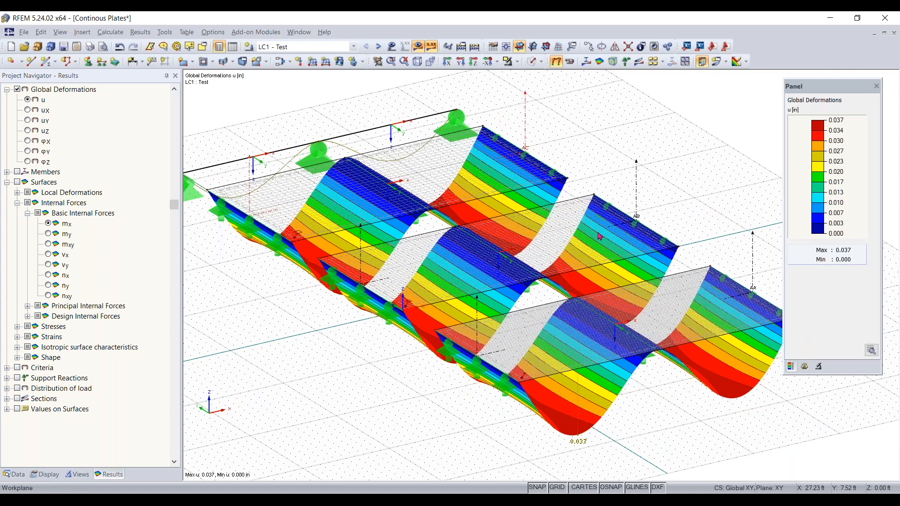
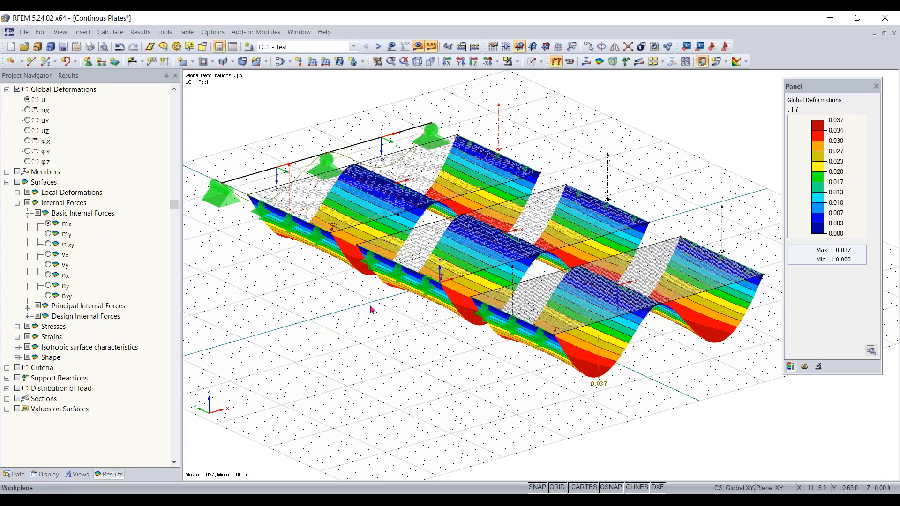
{"action": "middle_click_drag", "start_coordinate": [372, 309], "coordinate": [483, 303]}
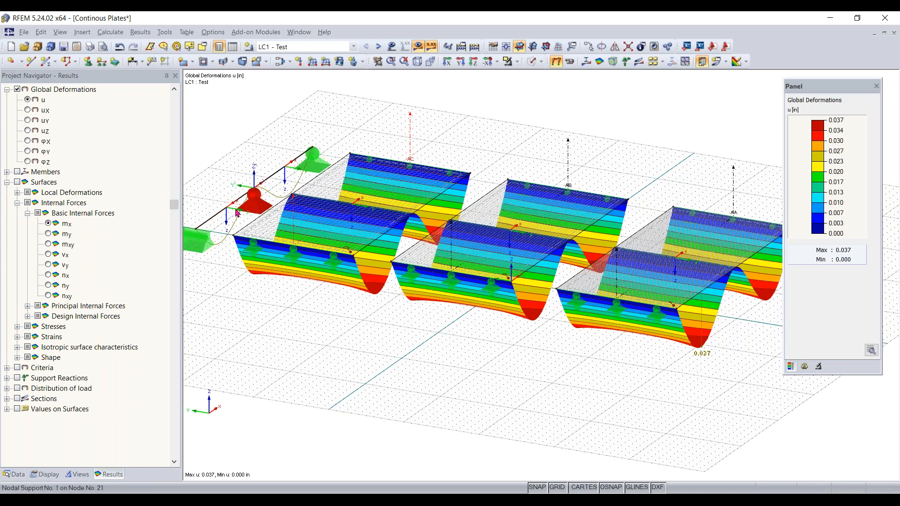
{"action": "middle_click_drag", "start_coordinate": [615, 403], "coordinate": [542, 415], "text": "ctrl"}
{"action": "right_click", "coordinate": [542, 414]}
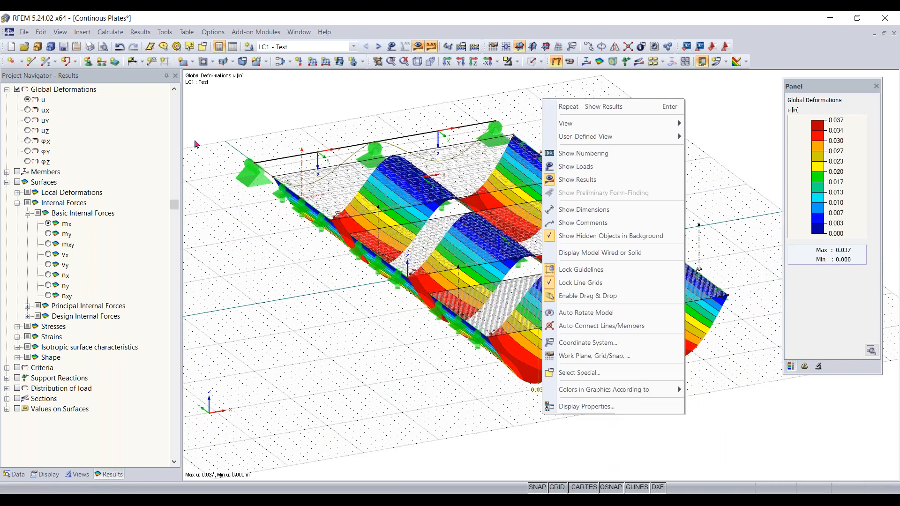
{"action": "left_click", "coordinate": [207, 163]}
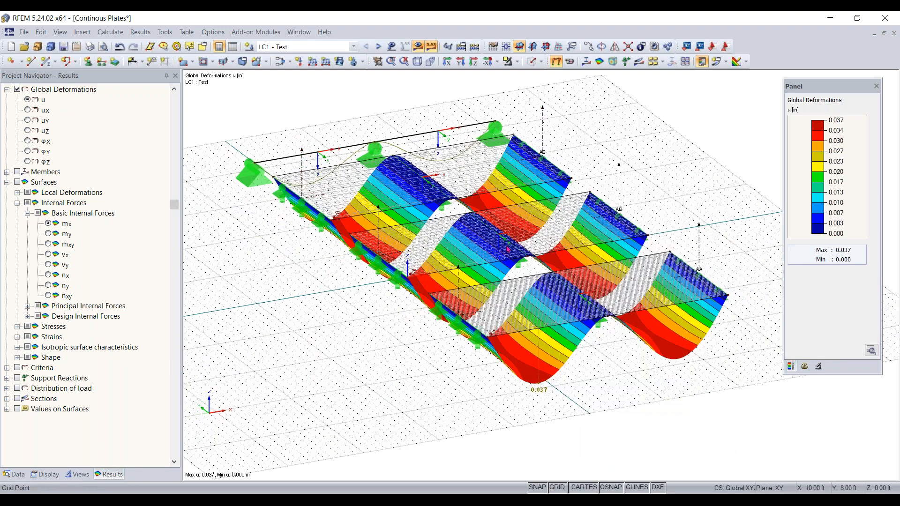
{"action": "middle_click_drag", "start_coordinate": [387, 337], "coordinate": [450, 338], "text": "ctrl"}
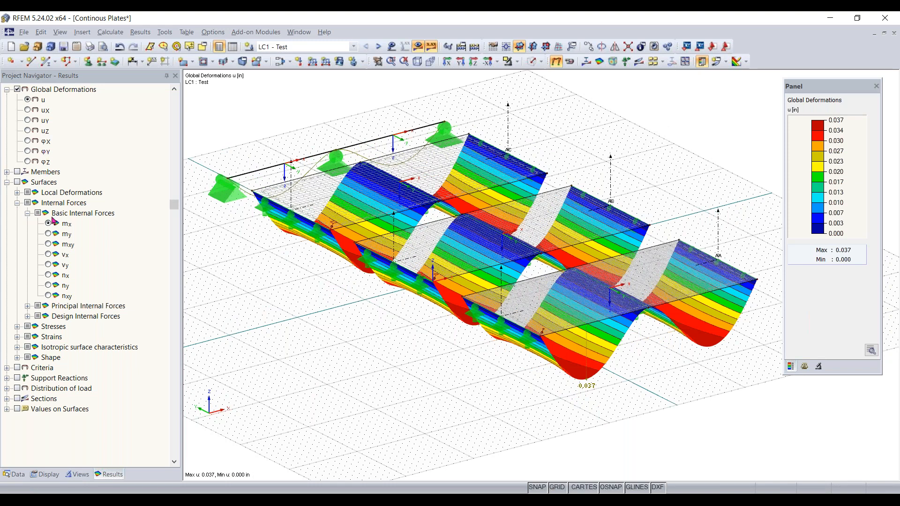
- Replace the global deformations with the member internal force My and inspect the moment diagram on the two-span beam
{"action": "left_click", "coordinate": [6, 171]}
{"action": "scroll", "coordinate": [39, 152], "scroll_direction": "up", "scroll_amount": 2}
{"action": "scroll", "coordinate": [39, 151], "scroll_direction": "up", "scroll_amount": 3}
{"action": "left_click", "coordinate": [17, 171]}
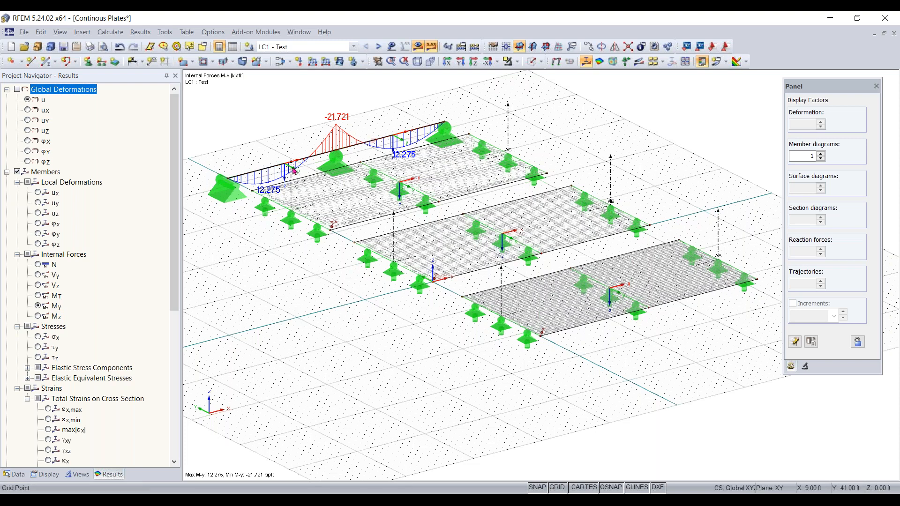
{"action": "scroll", "coordinate": [323, 156], "scroll_direction": "up", "scroll_amount": 1}
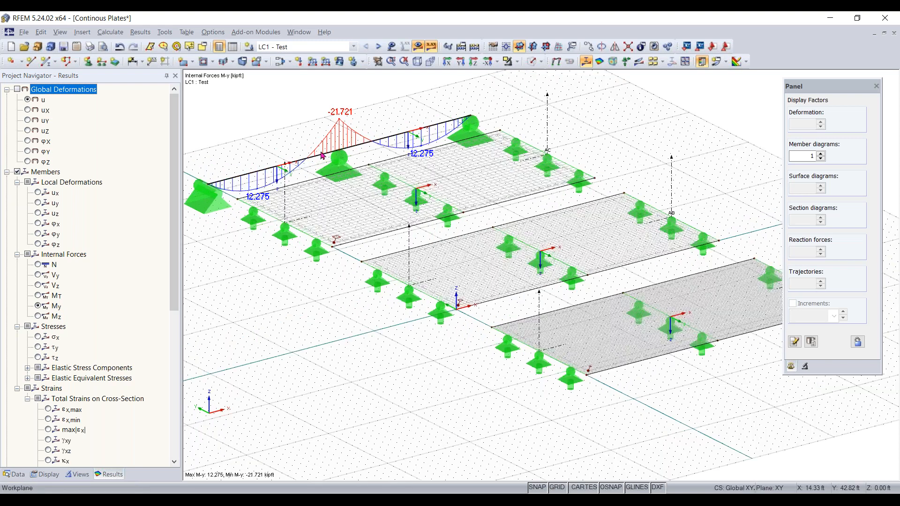
{"action": "scroll", "coordinate": [321, 153], "scroll_direction": "up", "scroll_amount": 1}
{"action": "middle_click_drag", "start_coordinate": [321, 153], "coordinate": [363, 166]}
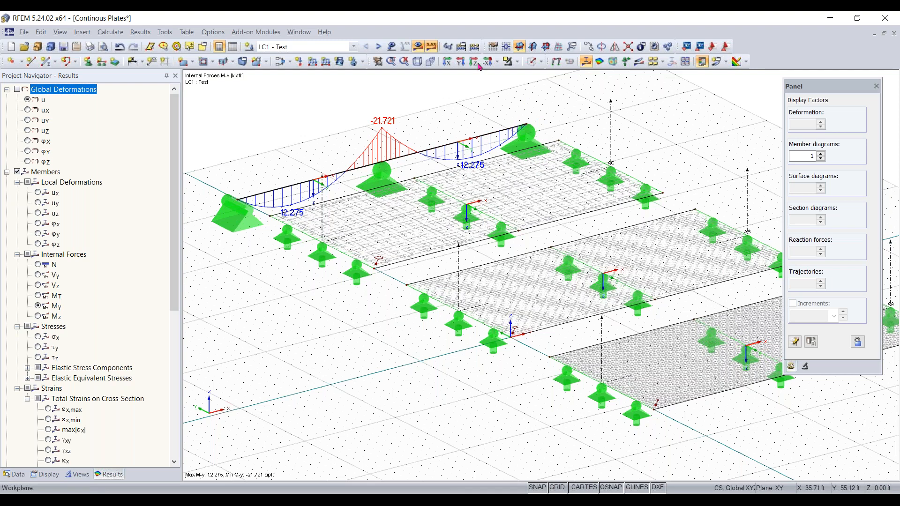
- View the beam and plates as a solid model, and return to the wireframe display
{"action": "left_click", "coordinate": [532, 62]}
{"action": "left_click", "coordinate": [532, 62]}
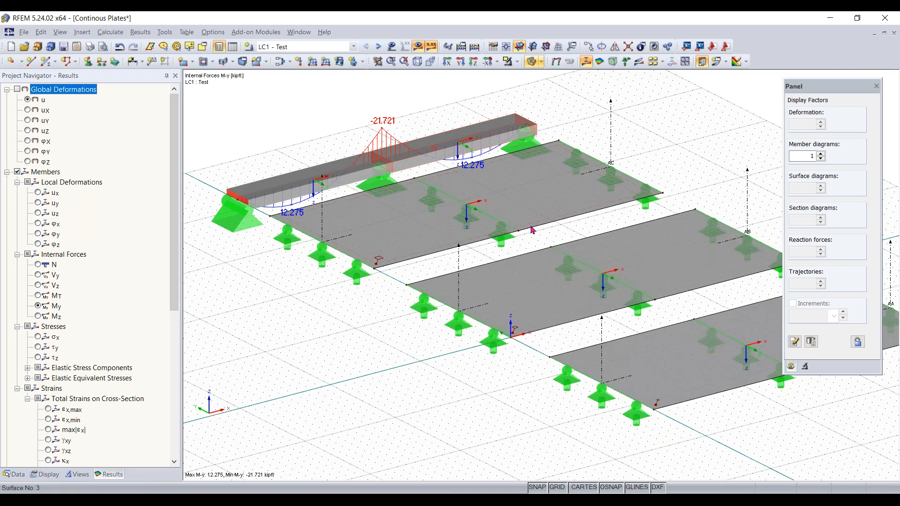
{"action": "left_click", "coordinate": [533, 62]}
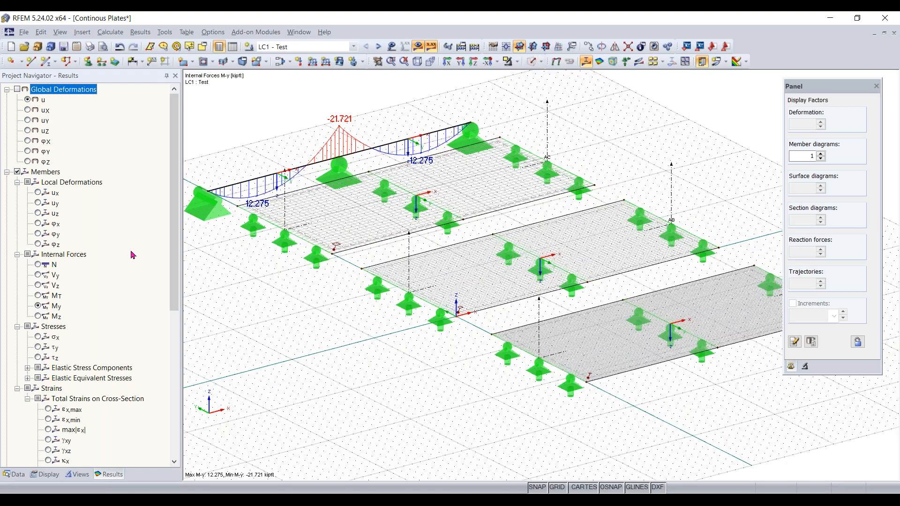
- Display the surfaces' basic internal forces mx on the three plates, and briefly check the support reactions
{"action": "scroll", "coordinate": [132, 255], "scroll_direction": "down", "scroll_amount": 8}
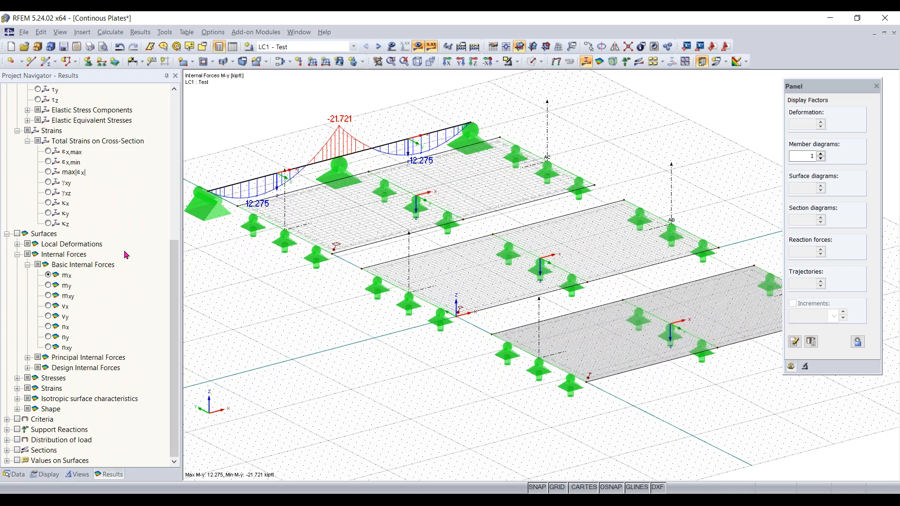
{"action": "left_click", "coordinate": [17, 234]}
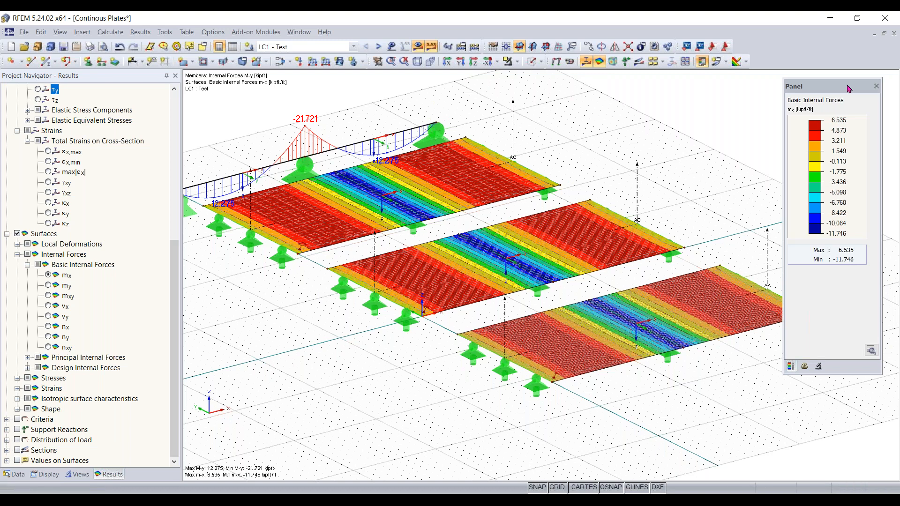
{"action": "left_click_drag", "start_coordinate": [850, 89], "coordinate": [776, 111]}
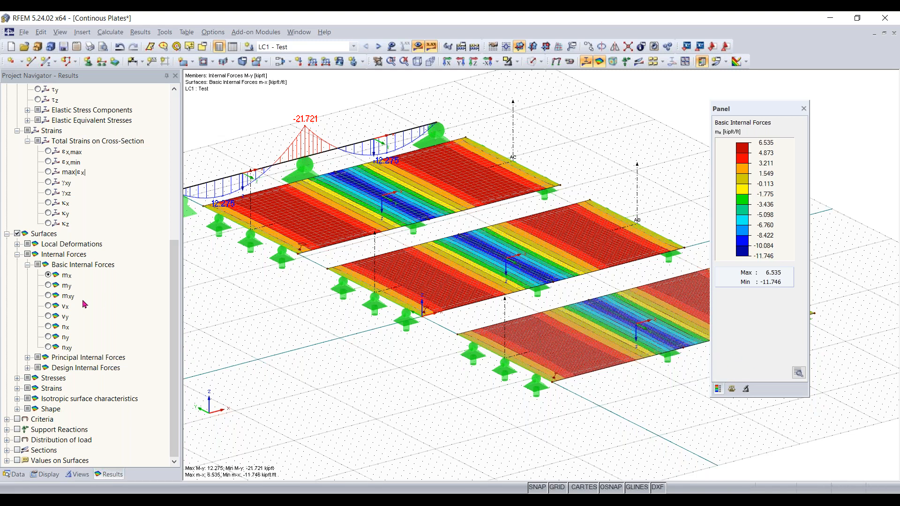
{"action": "left_click", "coordinate": [17, 430]}
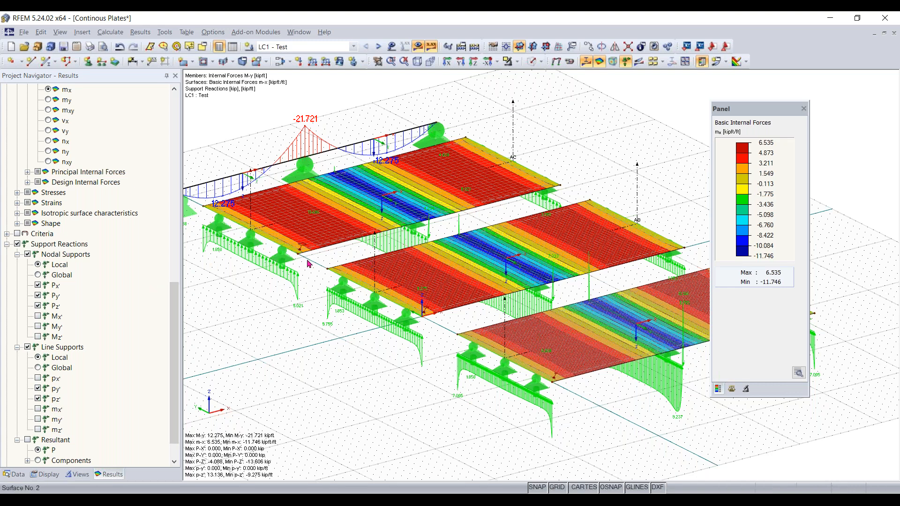
{"action": "left_click", "coordinate": [17, 244]}
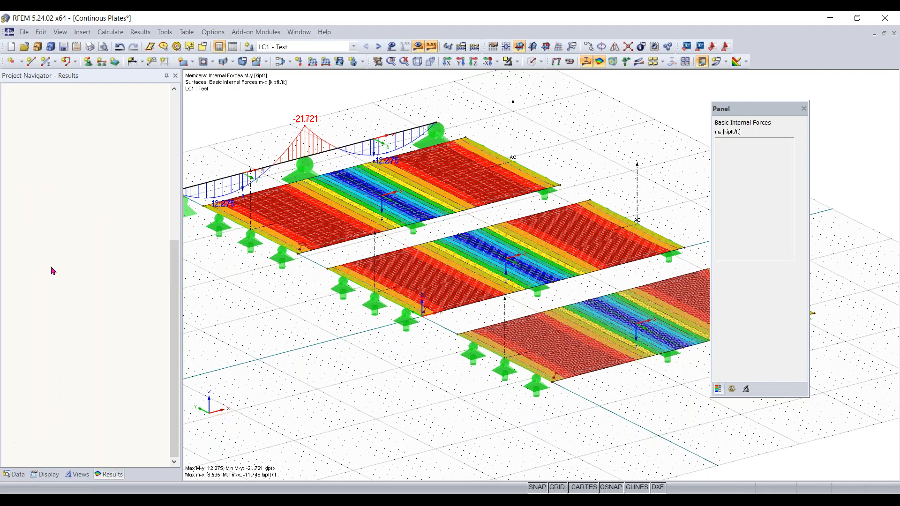
- Hide the member results and show the section diagrams of mx for AA, AB and AC on the plates
{"action": "scroll", "coordinate": [56, 253], "scroll_direction": "up", "scroll_amount": 7}
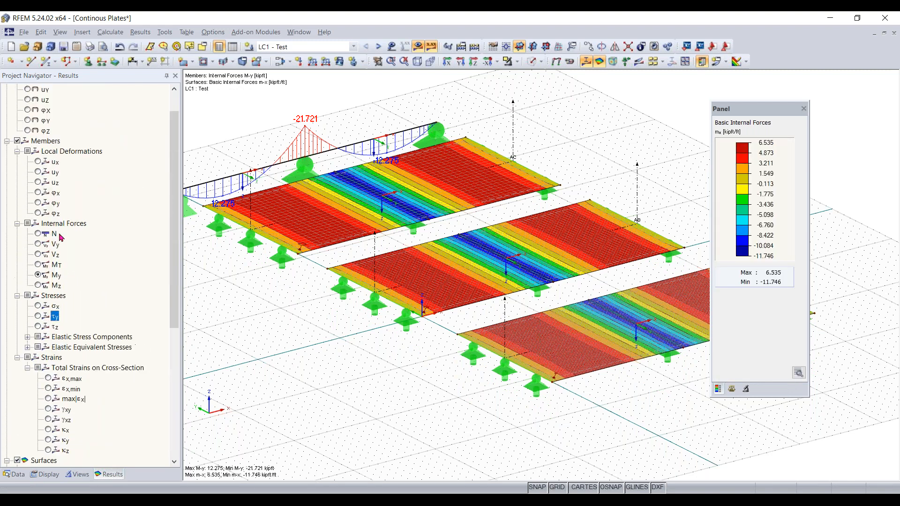
{"action": "scroll", "coordinate": [61, 237], "scroll_direction": "up", "scroll_amount": 1}
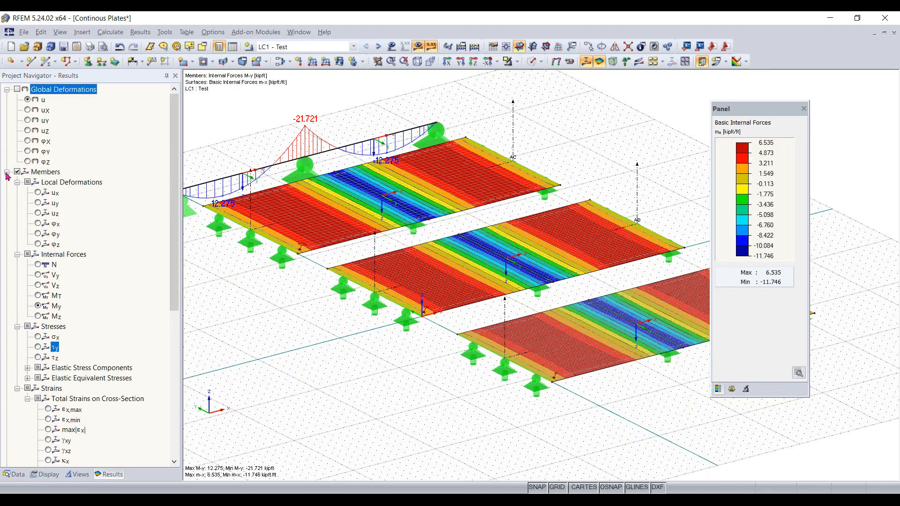
{"action": "left_click", "coordinate": [6, 173]}
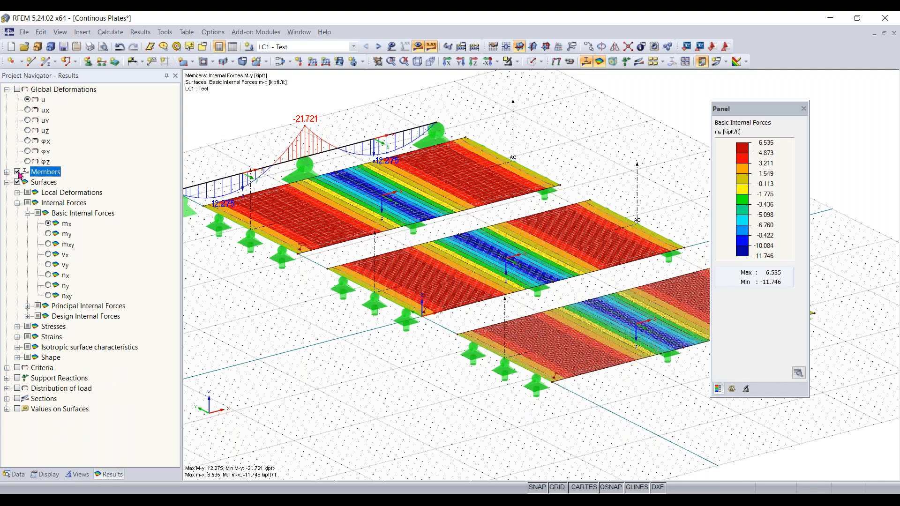
{"action": "left_click", "coordinate": [18, 172]}
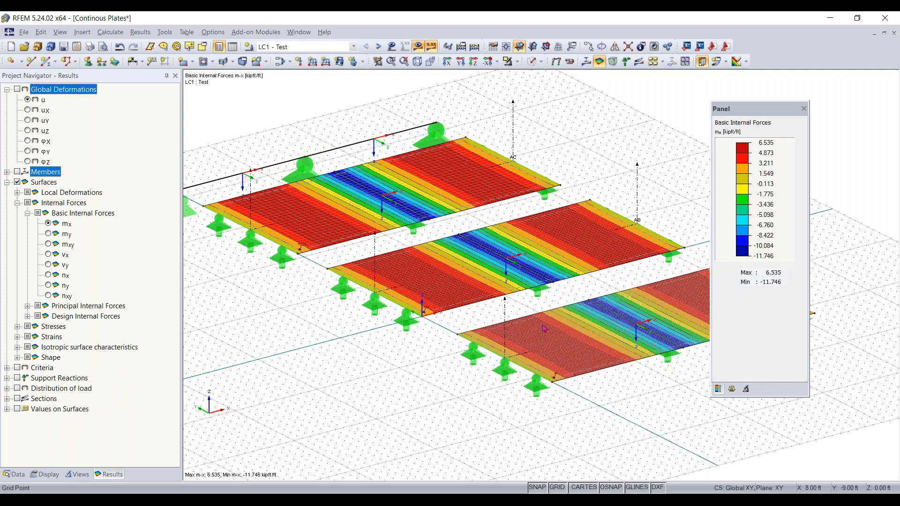
{"action": "scroll", "coordinate": [510, 333], "scroll_direction": "down", "scroll_amount": 1}
{"action": "middle_click_drag", "start_coordinate": [510, 333], "coordinate": [460, 307]}
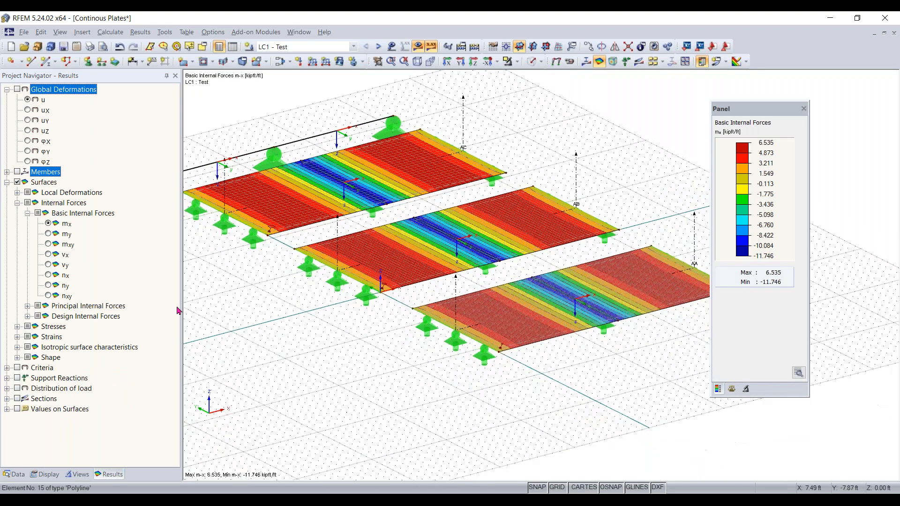
{"action": "left_click", "coordinate": [18, 399]}
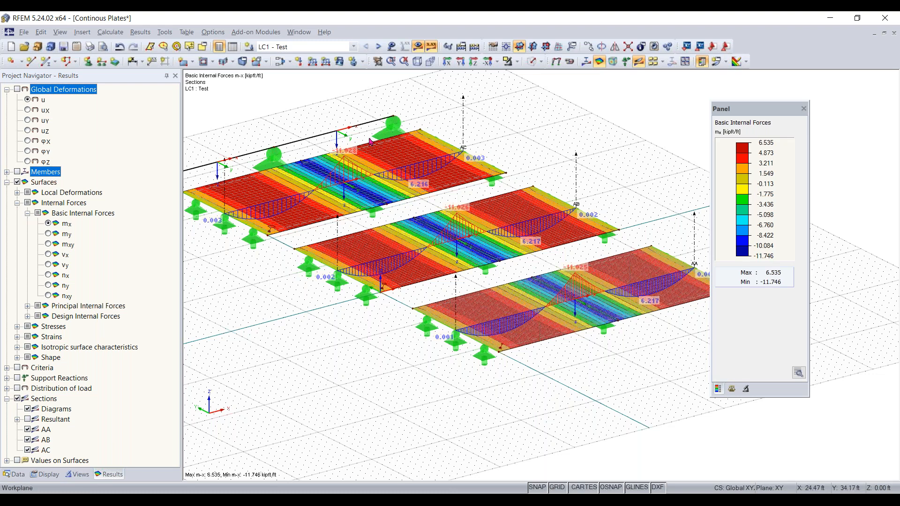
- Deactivate the shear stiffness of members in the global calculation parameters and accept deleting the existing results
{"action": "left_click", "coordinate": [110, 33]}
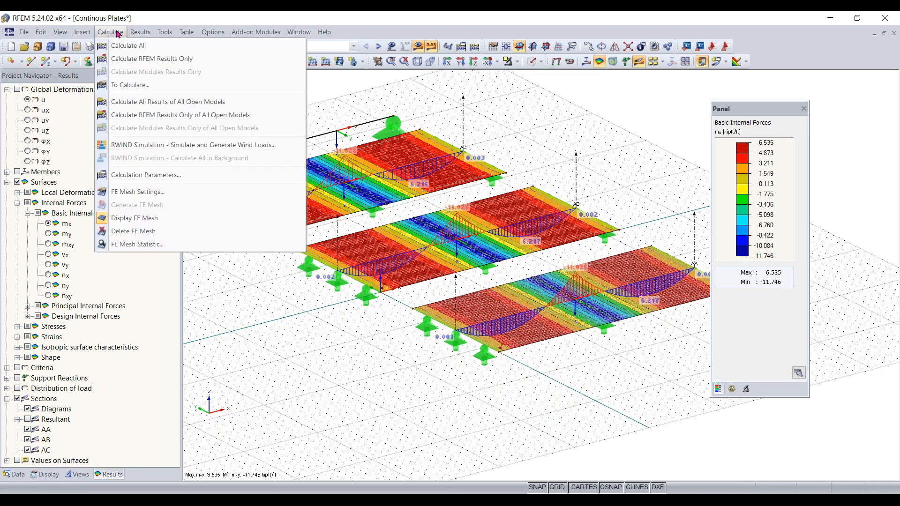
{"action": "left_click", "coordinate": [154, 175]}
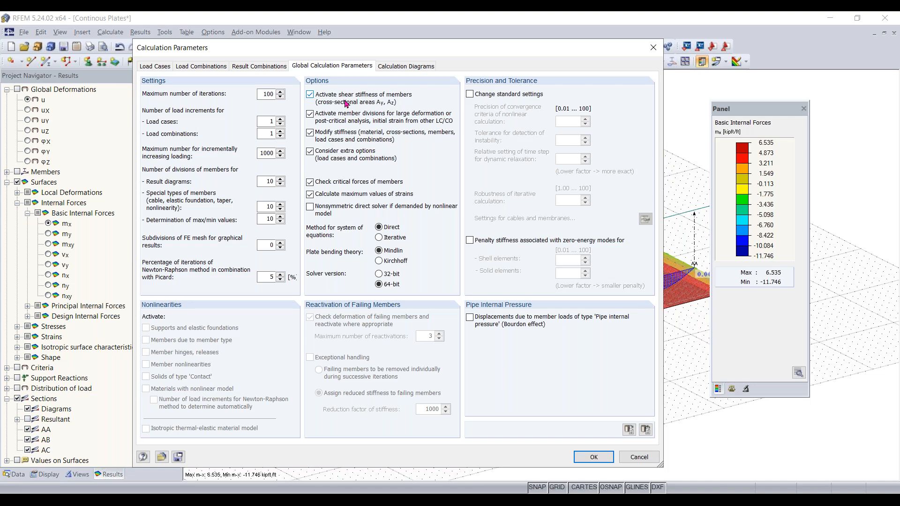
{"action": "left_click", "coordinate": [346, 104]}
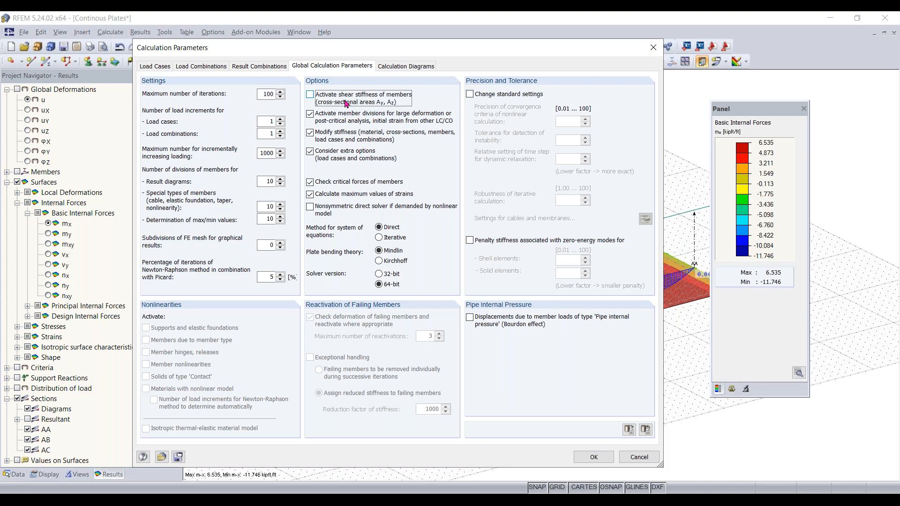
{"action": "left_click", "coordinate": [589, 457]}
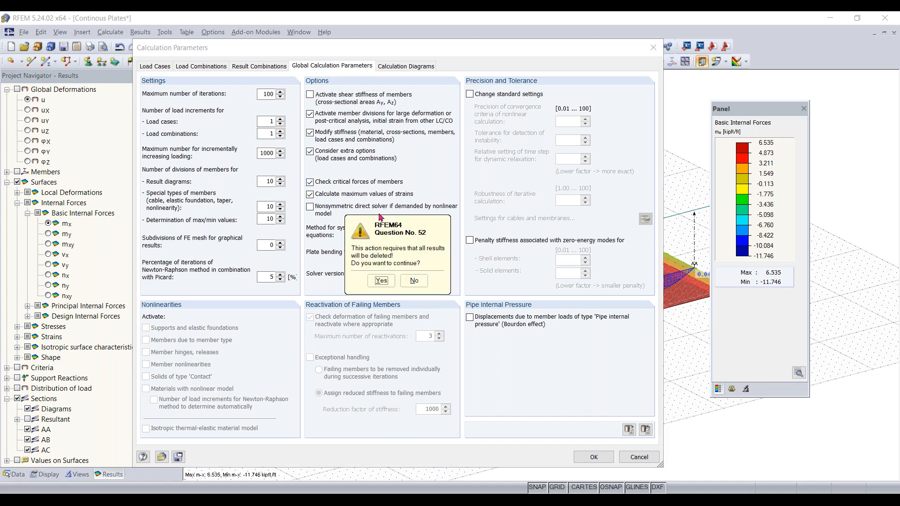
{"action": "left_click_drag", "start_coordinate": [409, 240], "coordinate": [394, 219]}
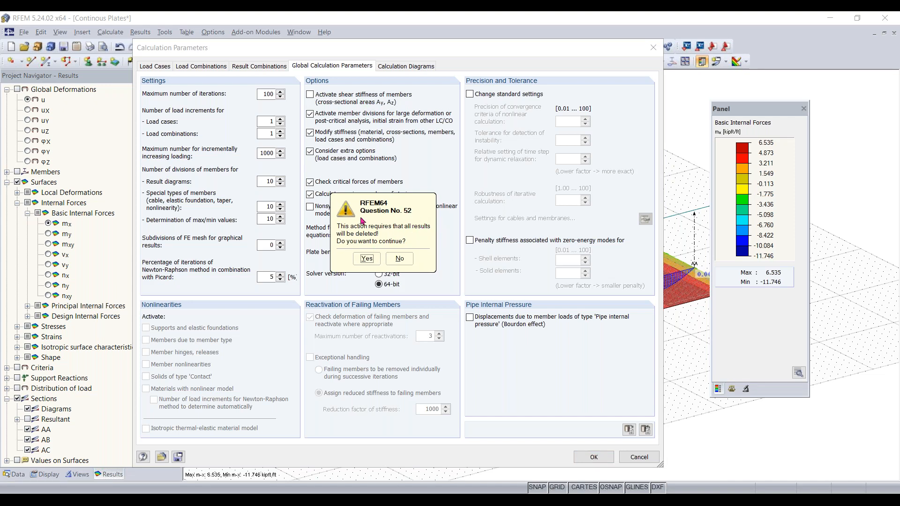
{"action": "left_click_drag", "start_coordinate": [389, 205], "coordinate": [406, 209]}
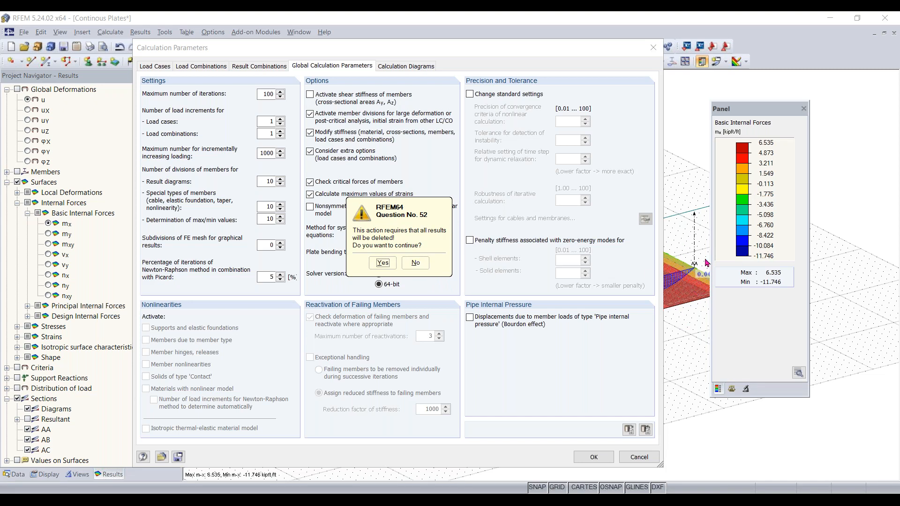
{"action": "left_click", "coordinate": [382, 263]}
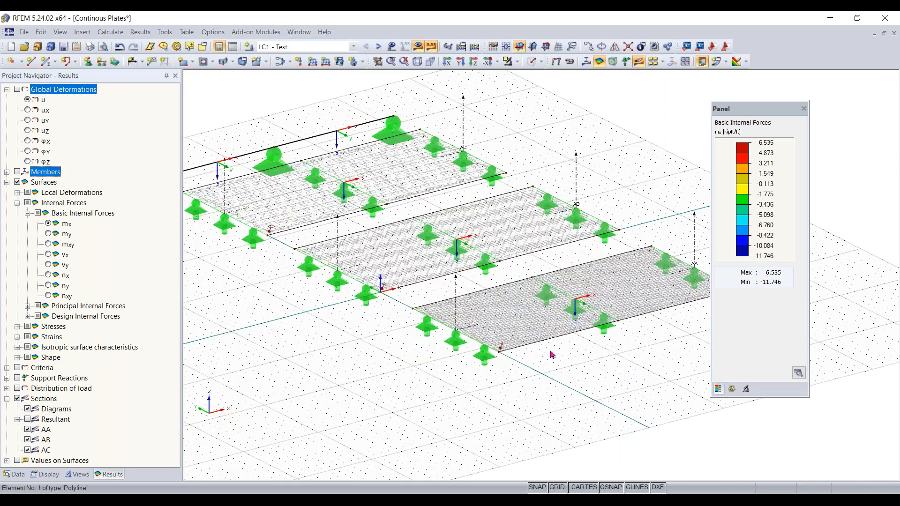
- Recalculate load case LC1 and display its results again
{"action": "left_click", "coordinate": [418, 46]}
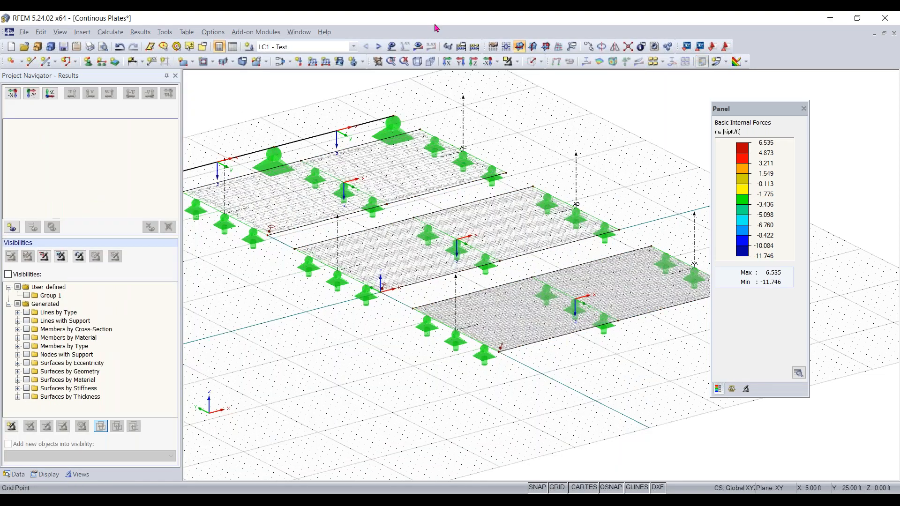
{"action": "left_click", "coordinate": [418, 46]}
{"action": "left_click", "coordinate": [434, 275]}
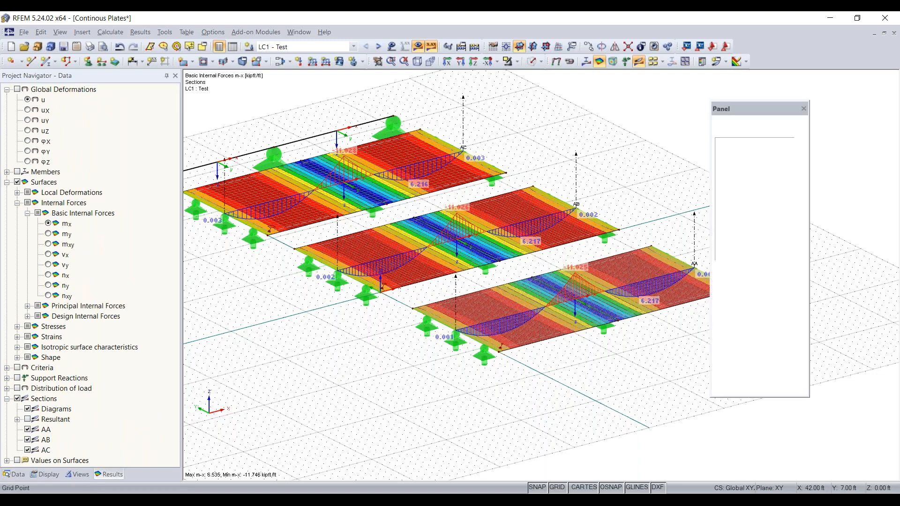
- Compare the mx moments of sections AA, AB and AC over the plates' middle supports and in the spans
{"action": "middle_click_drag", "start_coordinate": [632, 171], "coordinate": [586, 155], "text": "ctrl"}
{"action": "left_click", "coordinate": [398, 161]}
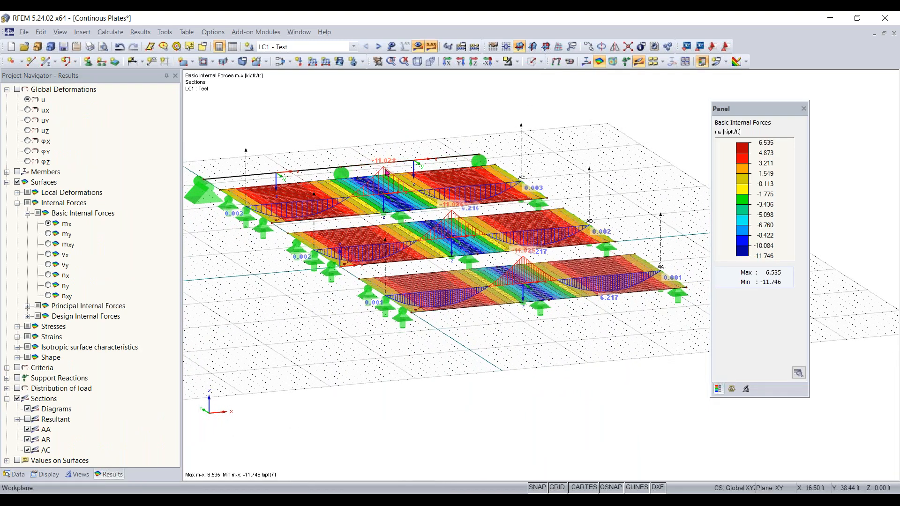
{"action": "scroll", "coordinate": [386, 170], "scroll_direction": "up", "scroll_amount": 1}
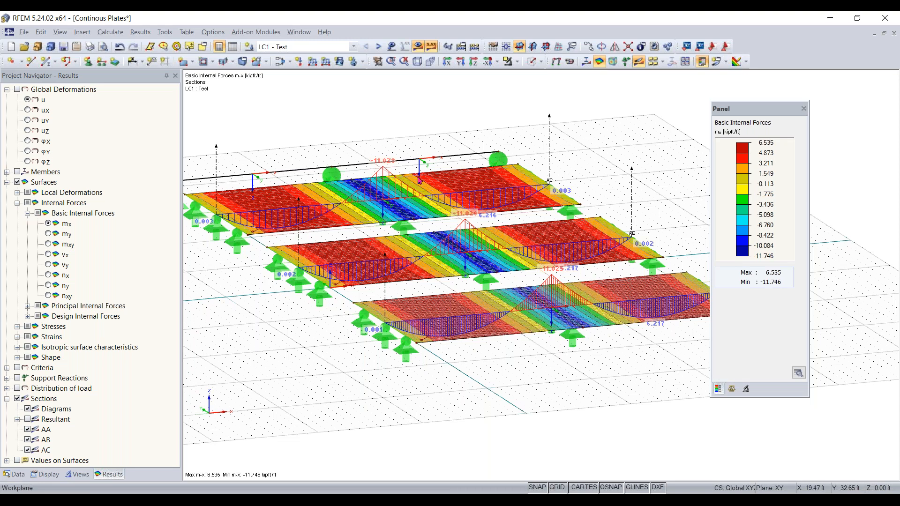
{"action": "middle_click_drag", "start_coordinate": [375, 164], "coordinate": [441, 211], "text": "ctrl"}
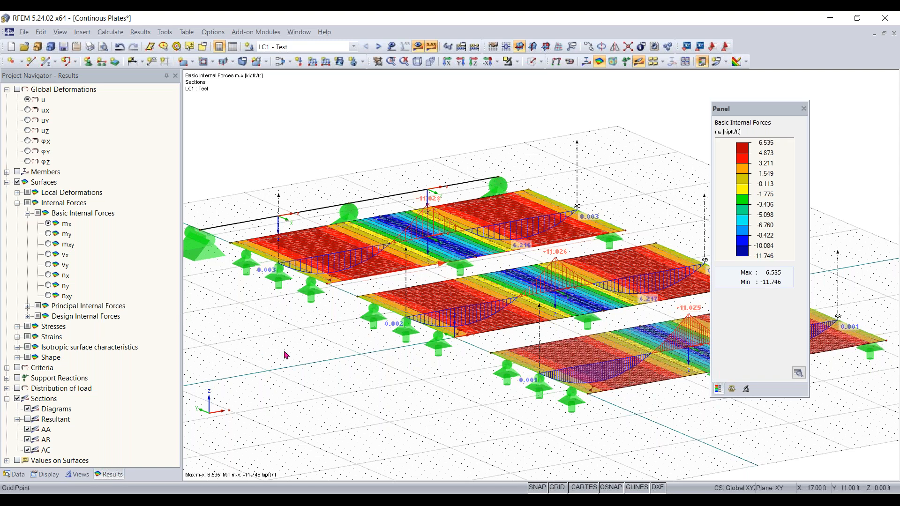
- Show the member internal forces My on the beam together with the mx section diagrams on the plates
{"action": "scroll", "coordinate": [290, 357], "scroll_direction": "down", "scroll_amount": 1}
{"action": "scroll", "coordinate": [288, 329], "scroll_direction": "down", "scroll_amount": 1}
{"action": "scroll", "coordinate": [286, 328], "scroll_direction": "down", "scroll_amount": 1}
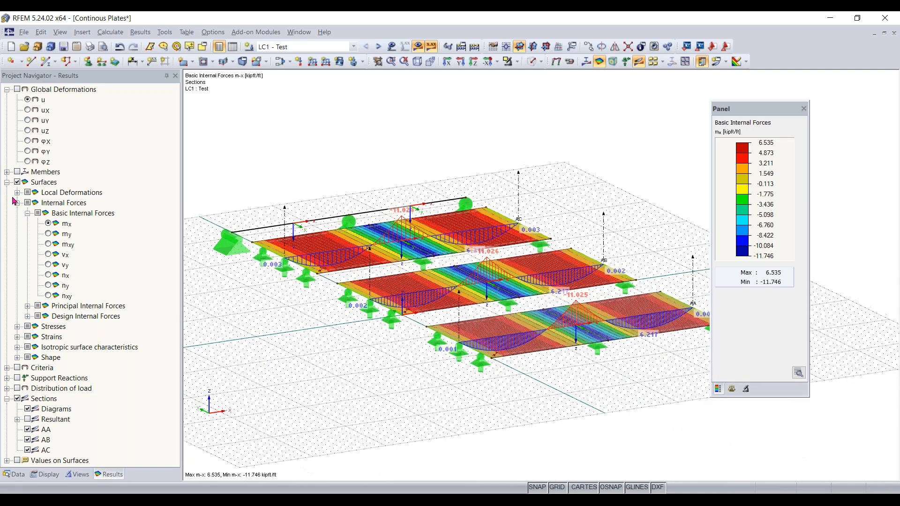
{"action": "left_click", "coordinate": [17, 172]}
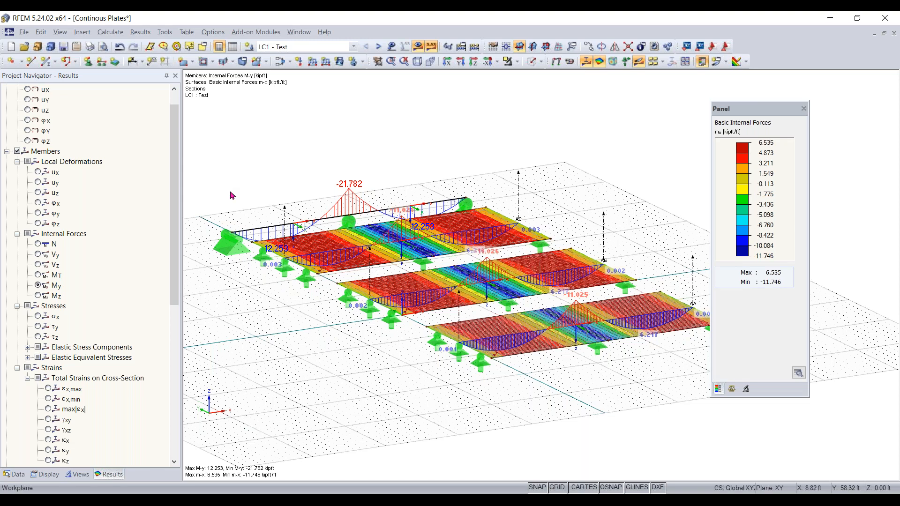
{"action": "middle_click_drag", "start_coordinate": [477, 395], "coordinate": [453, 380]}
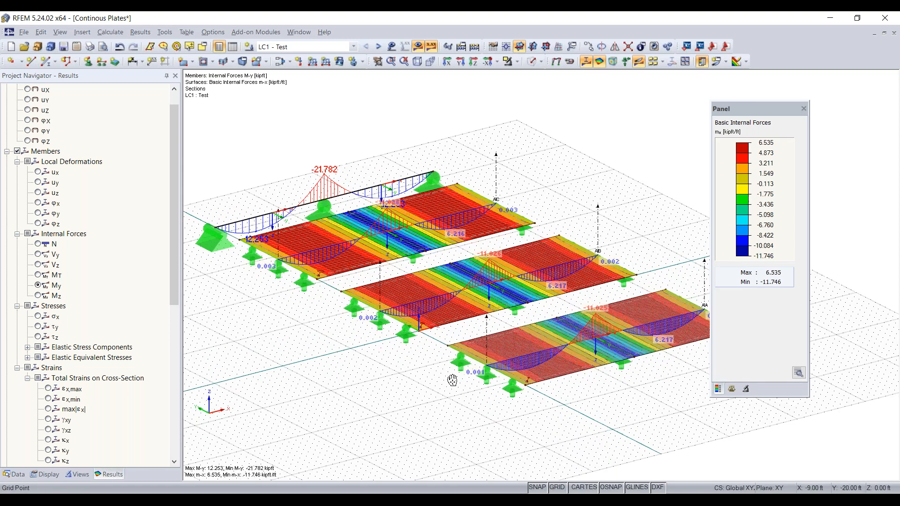
{"action": "right_click", "coordinate": [447, 387]}
{"action": "left_click", "coordinate": [681, 153]}
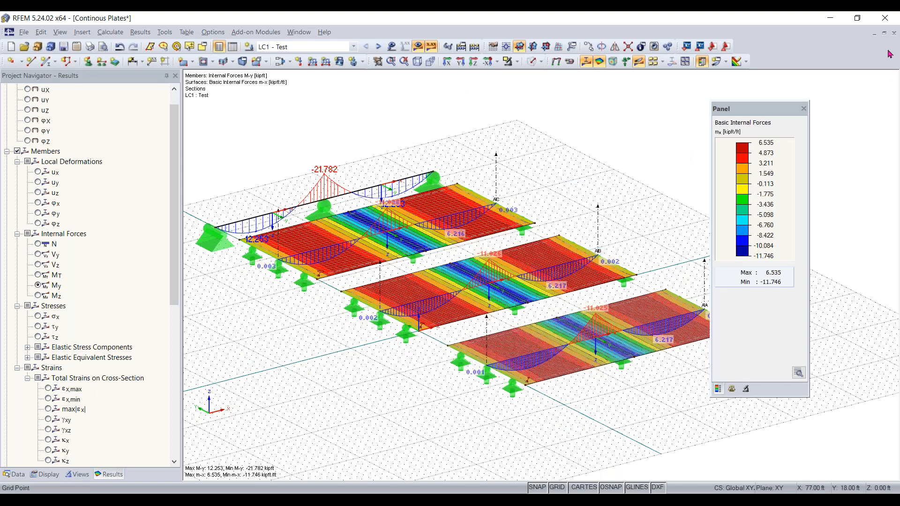
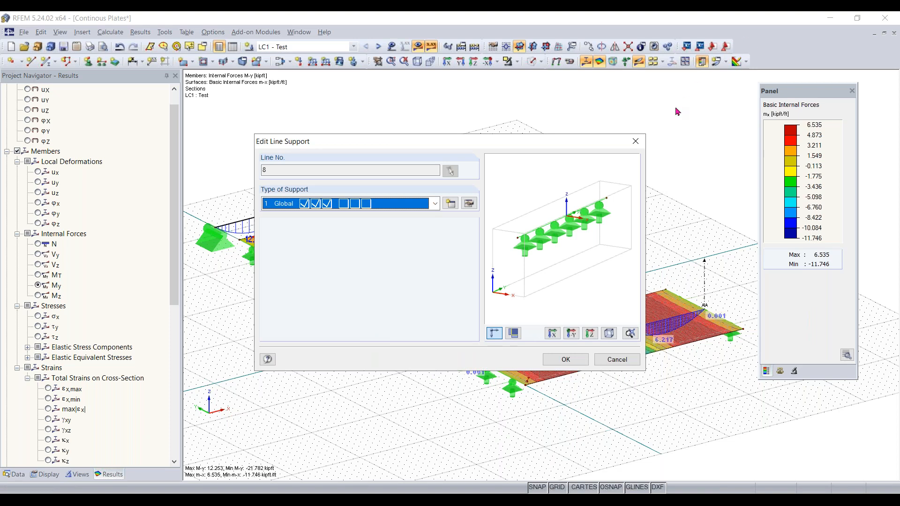
- Examine the nonlinearity options for uZ in a new line support type for line 4 of the AA plate, leaving the support unchanged
{"action": "left_click", "coordinate": [636, 142]}
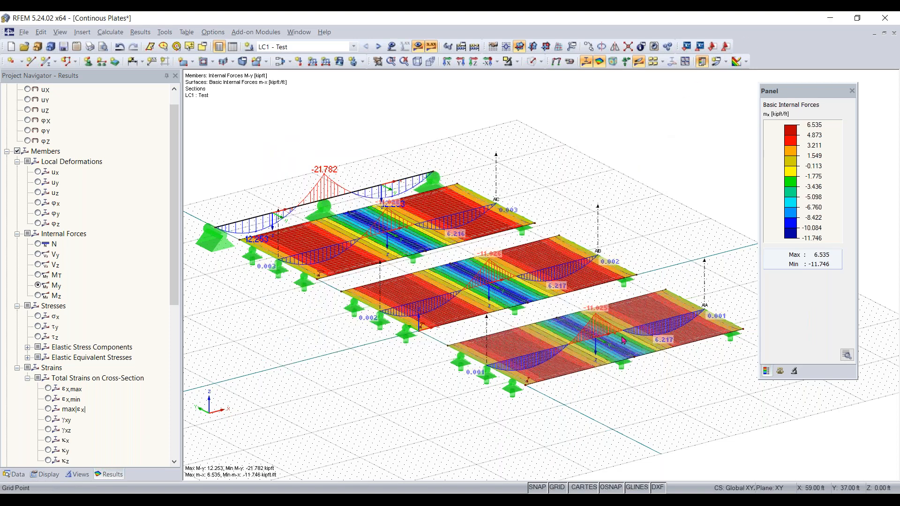
{"action": "double_click", "coordinate": [463, 368]}
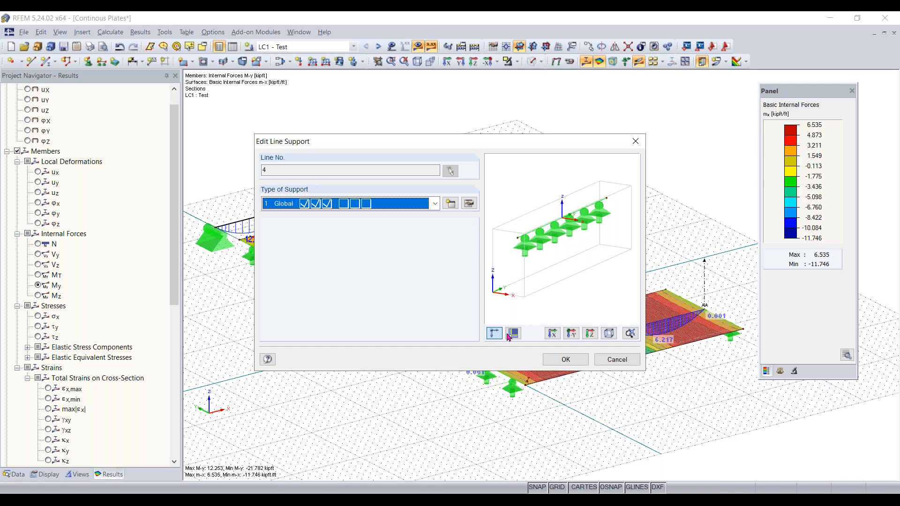
{"action": "left_click", "coordinate": [449, 208]}
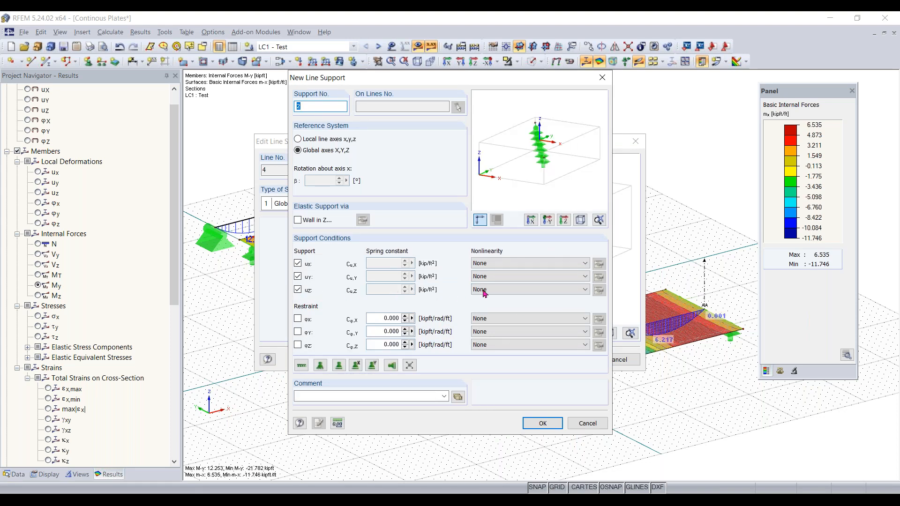
{"action": "left_click", "coordinate": [504, 291]}
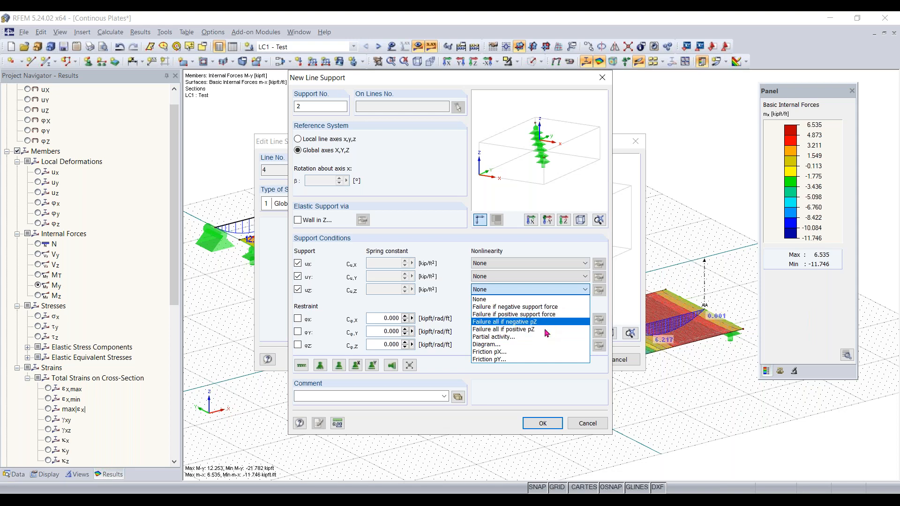
{"action": "left_click", "coordinate": [543, 293]}
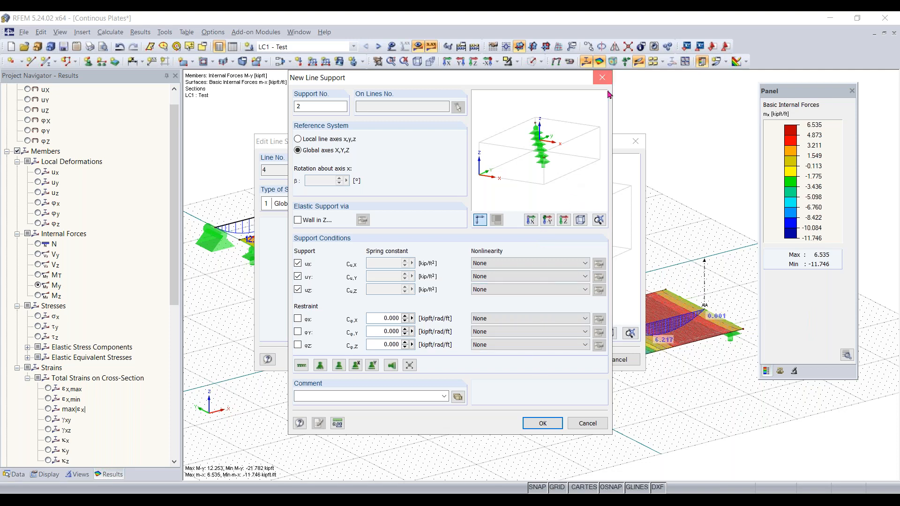
{"action": "left_click", "coordinate": [603, 78]}
{"action": "left_click", "coordinate": [642, 140]}
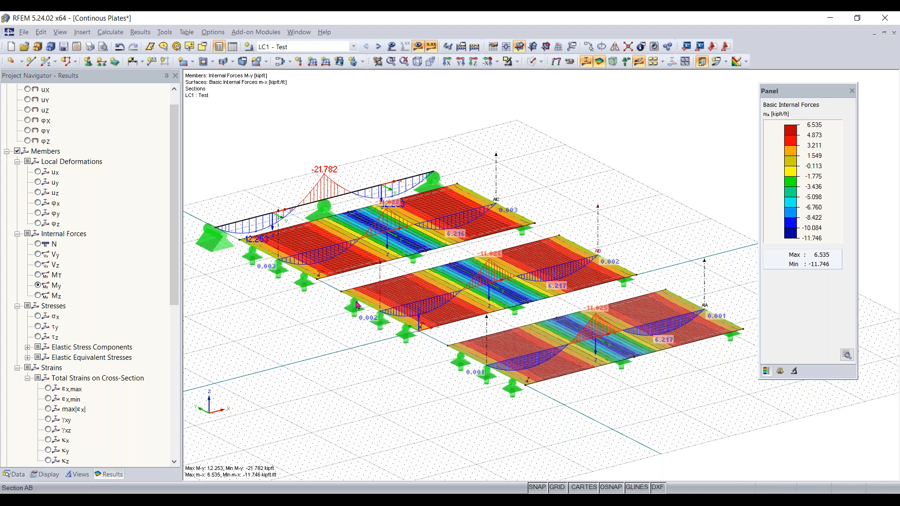
- Examine the material models offered for a new material of the middle plate's surface, without creating the material
{"action": "double_click", "coordinate": [393, 268]}
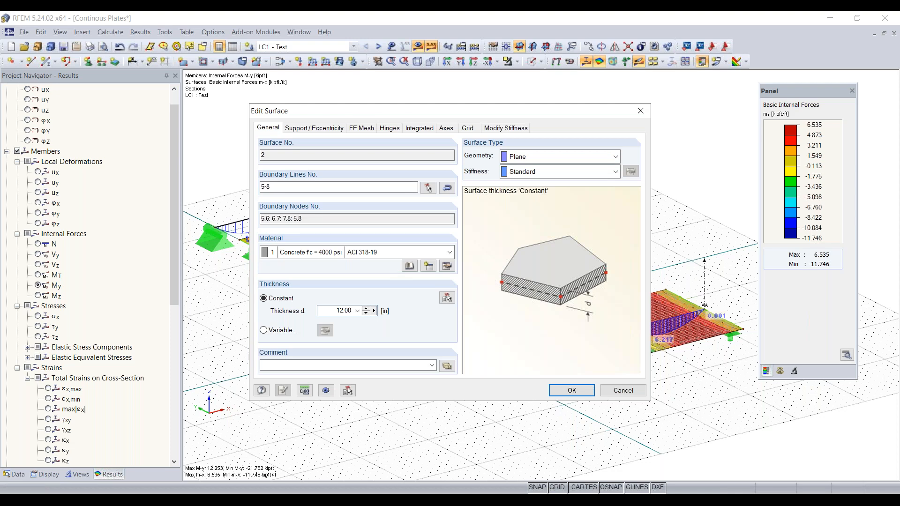
{"action": "left_click", "coordinate": [428, 267]}
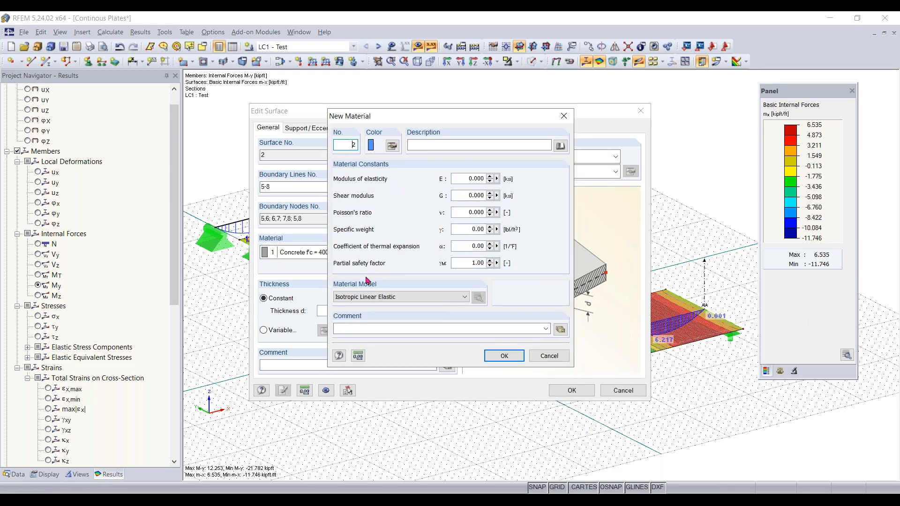
{"action": "left_click", "coordinate": [383, 299]}
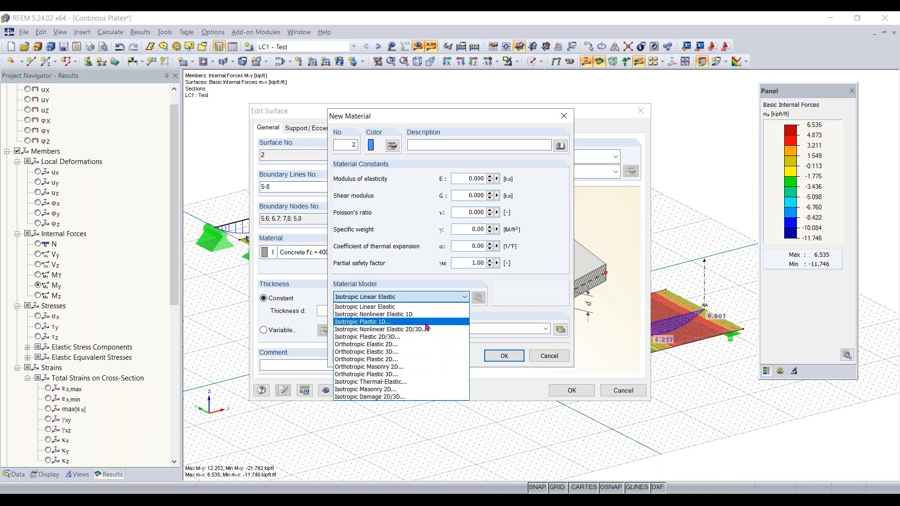
{"action": "left_click", "coordinate": [443, 300]}
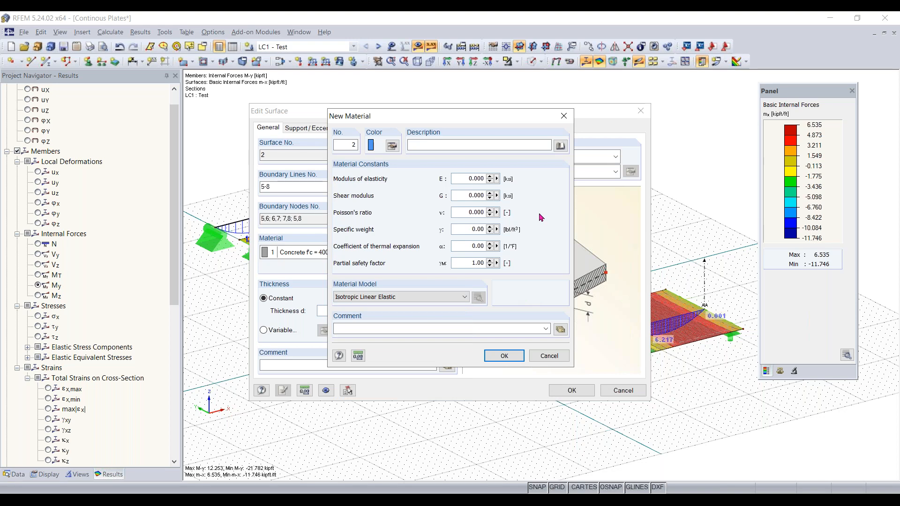
{"action": "left_click", "coordinate": [424, 299]}
{"action": "left_click", "coordinate": [423, 300]}
{"action": "left_click", "coordinate": [564, 116]}
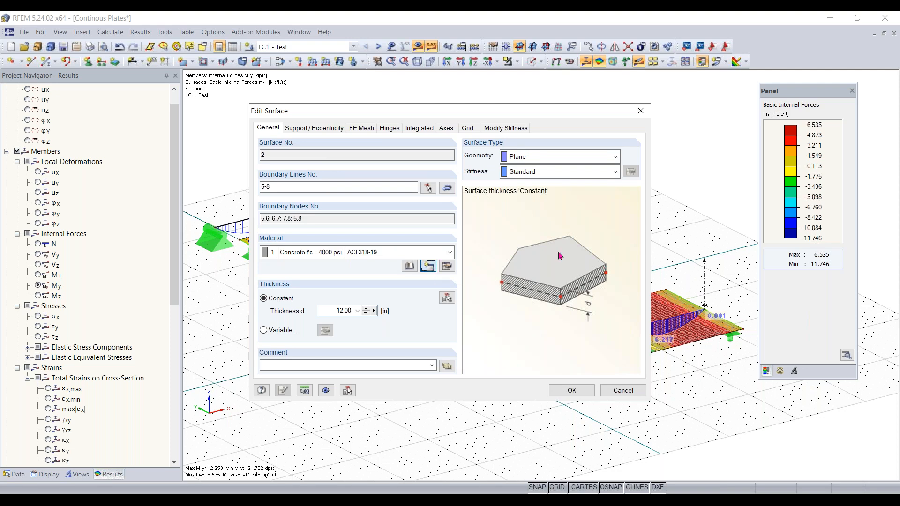
{"action": "left_click", "coordinate": [449, 312]}
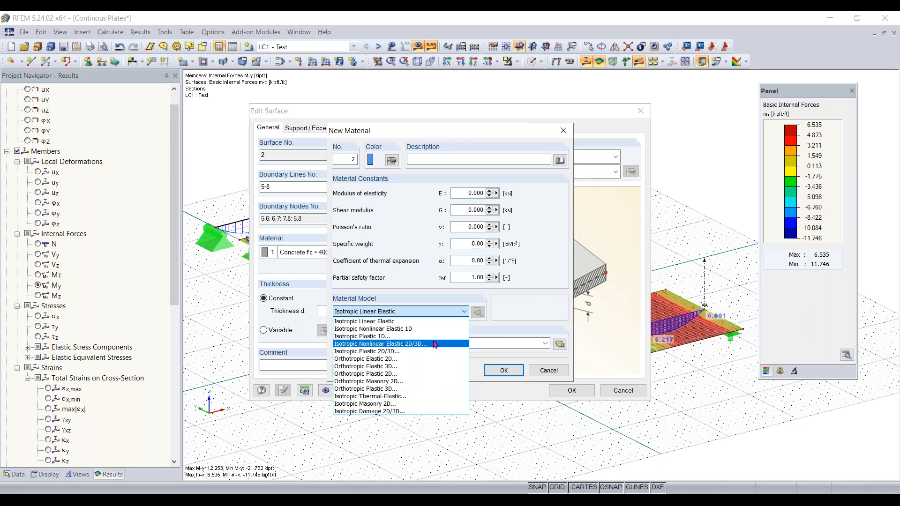
{"action": "left_click", "coordinate": [564, 131]}
{"action": "left_click", "coordinate": [564, 131]}
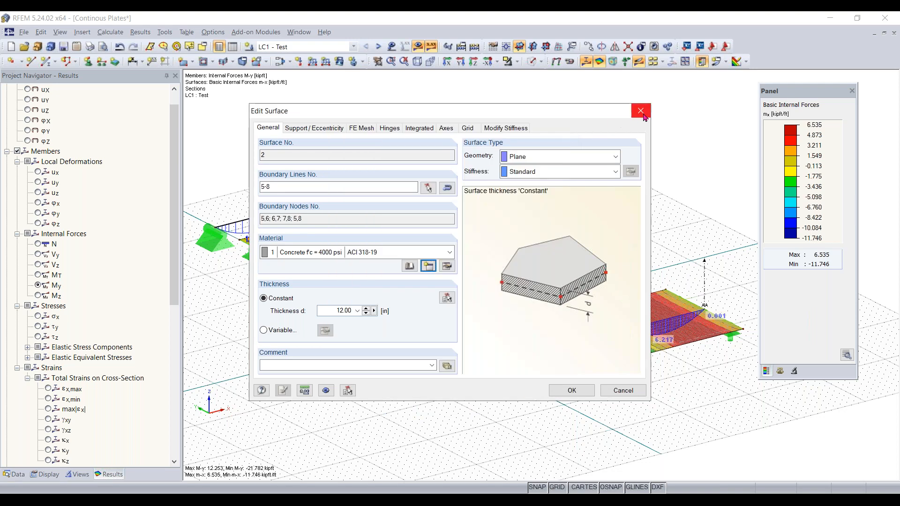
{"action": "left_click", "coordinate": [641, 111]}
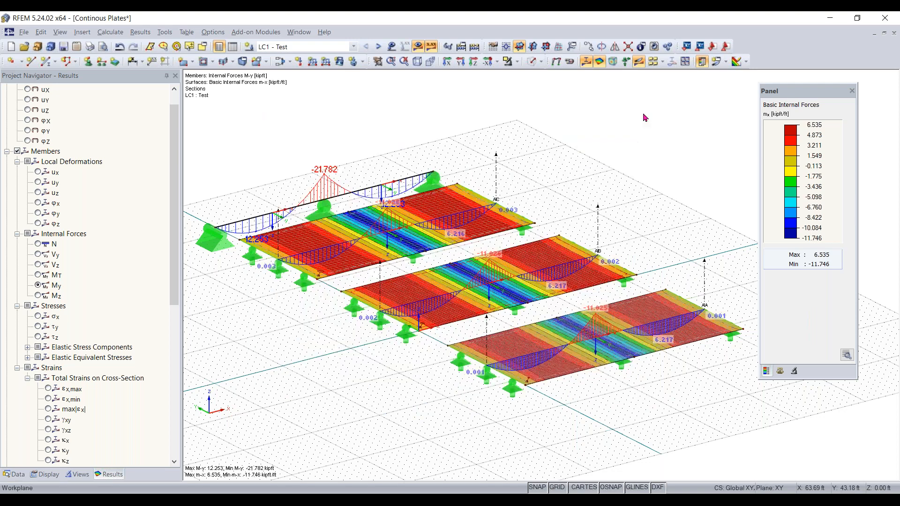
- Open the beam's member 1 for editing and view the new cross-section definition without creating one
{"action": "left_click", "coordinate": [268, 217]}
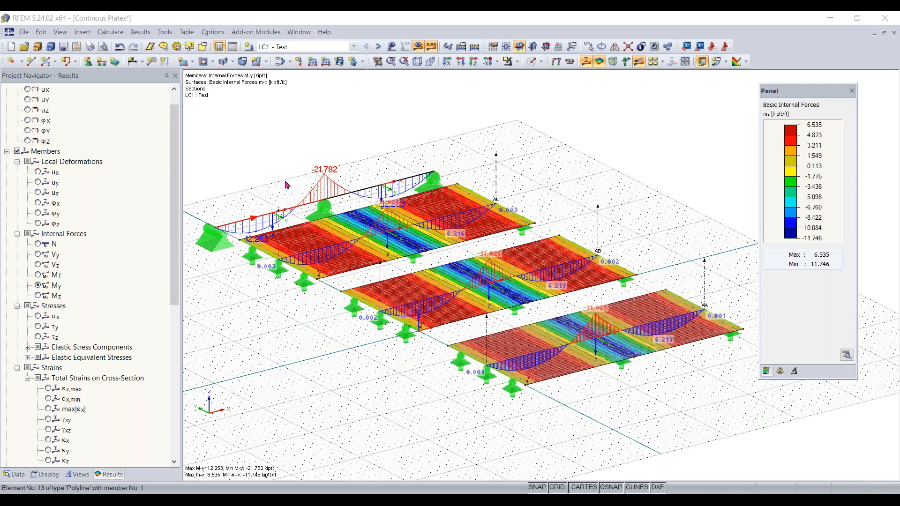
{"action": "left_click_drag", "start_coordinate": [435, 108], "coordinate": [552, 108]}
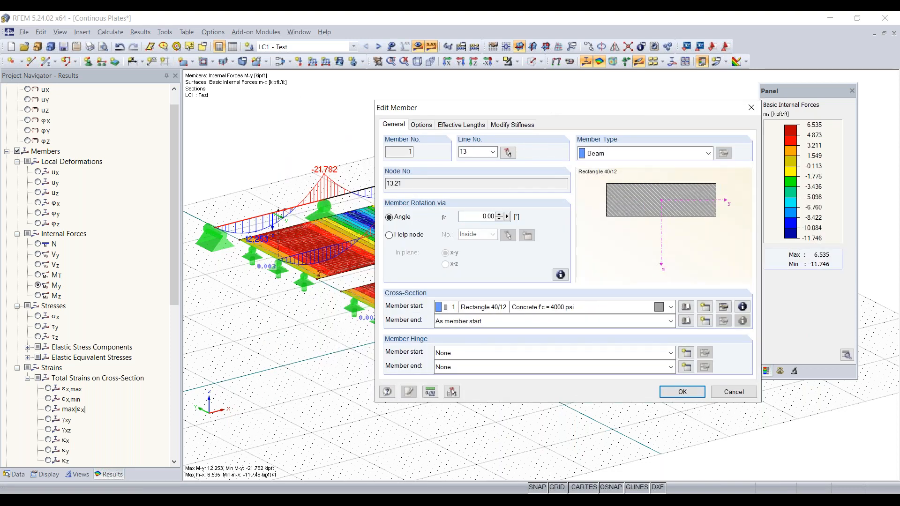
{"action": "left_click", "coordinate": [706, 308]}
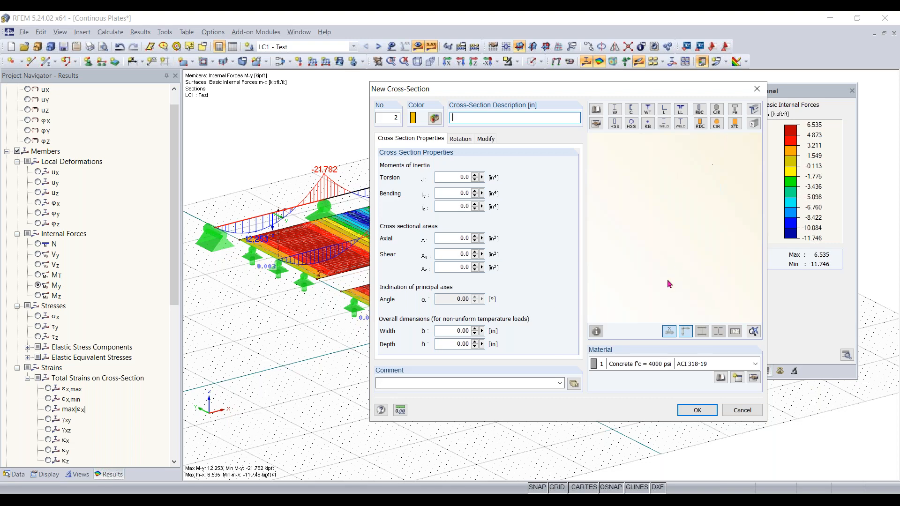
{"action": "left_click", "coordinate": [757, 88]}
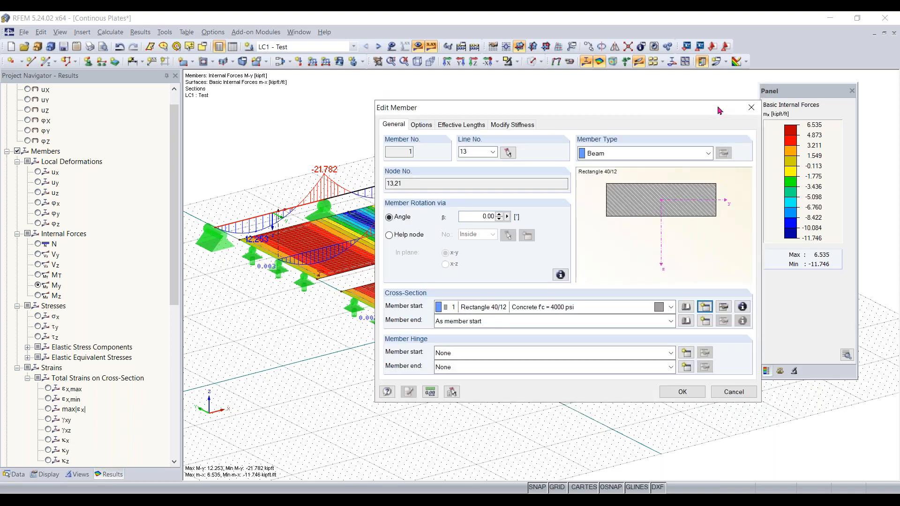
{"action": "left_click_drag", "start_coordinate": [708, 114], "coordinate": [694, 111]}
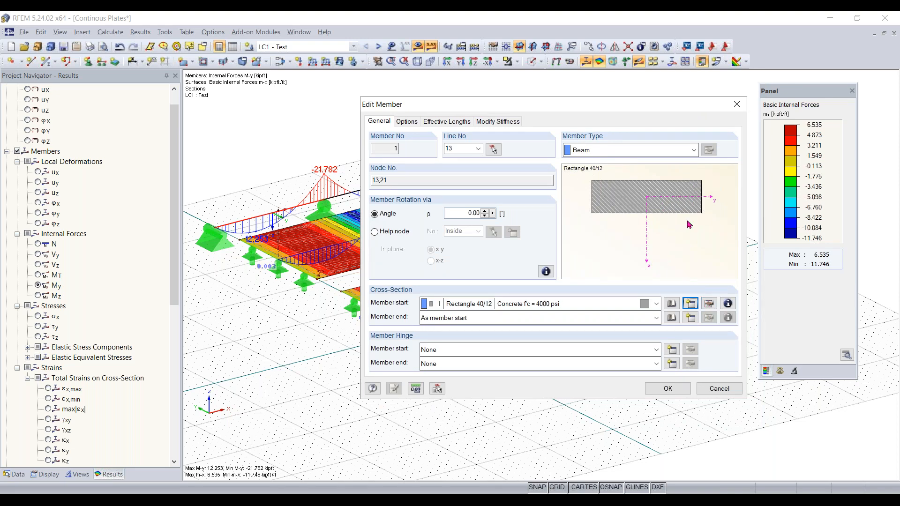
- Examine the available member types for member 1, including Result Beam, and leave the member's definition unchanged
{"action": "left_click", "coordinate": [686, 153]}
{"action": "left_click", "coordinate": [686, 154]}
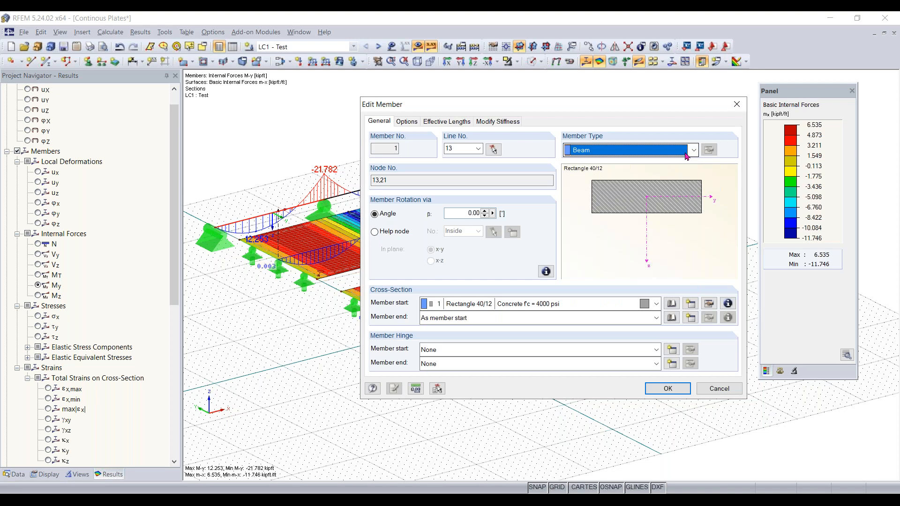
{"action": "left_click_drag", "start_coordinate": [587, 104], "coordinate": [502, 87]}
{"action": "left_click", "coordinate": [551, 134]}
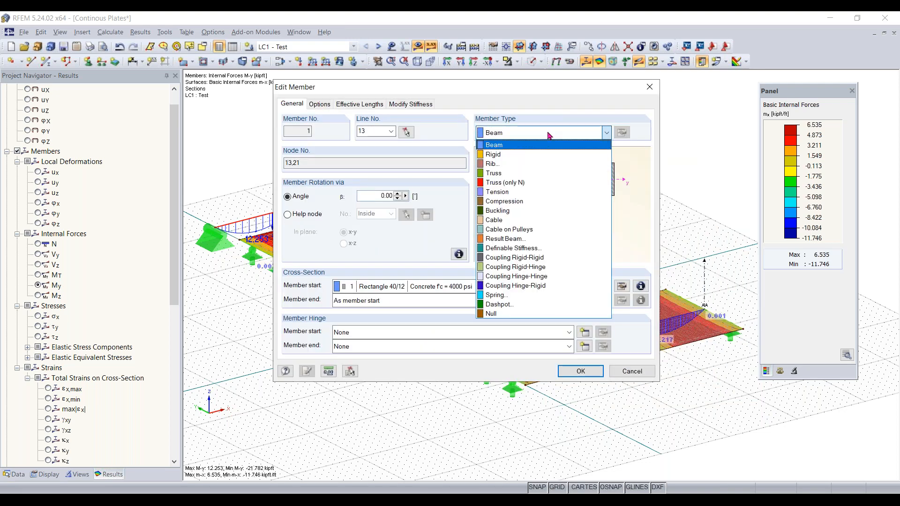
{"action": "left_click", "coordinate": [549, 135]}
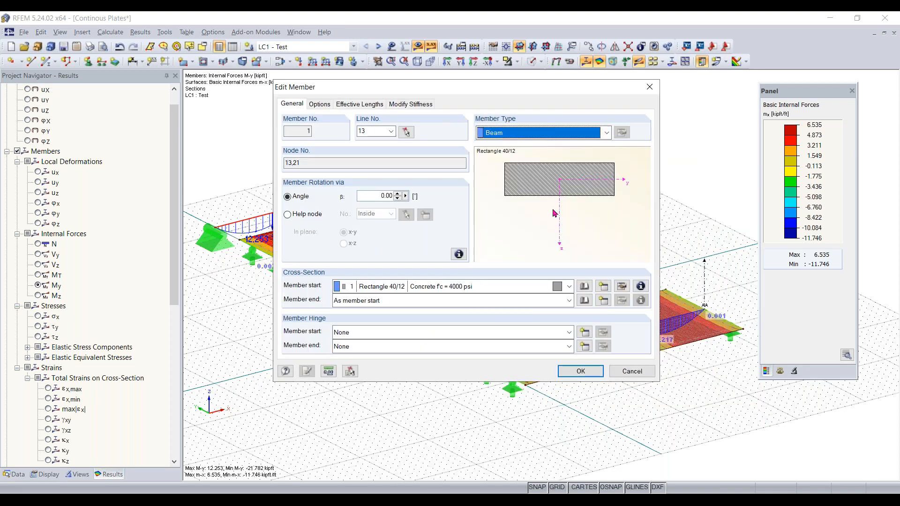
{"action": "left_click", "coordinate": [602, 136]}
{"action": "left_click", "coordinate": [581, 90]}
{"action": "left_click_drag", "start_coordinate": [581, 90], "coordinate": [634, 139]}
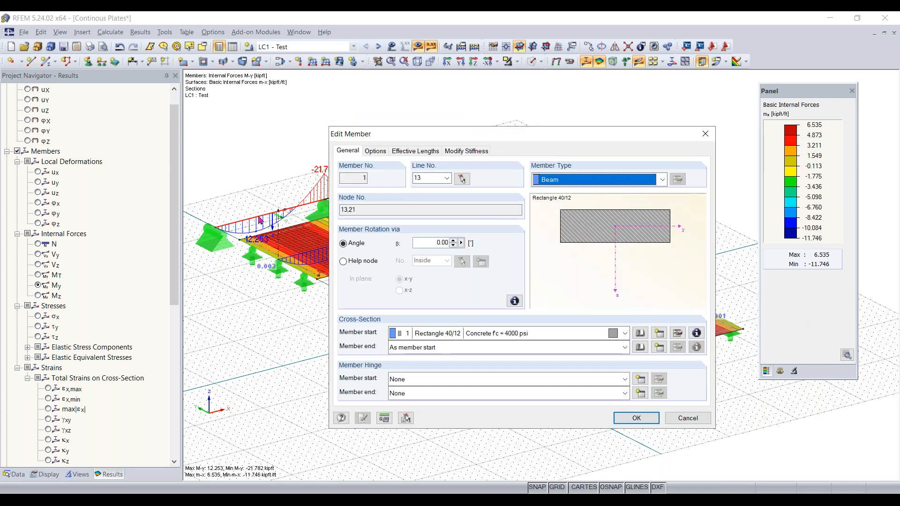
{"action": "left_click", "coordinate": [605, 181]}
{"action": "left_click", "coordinate": [590, 192]}
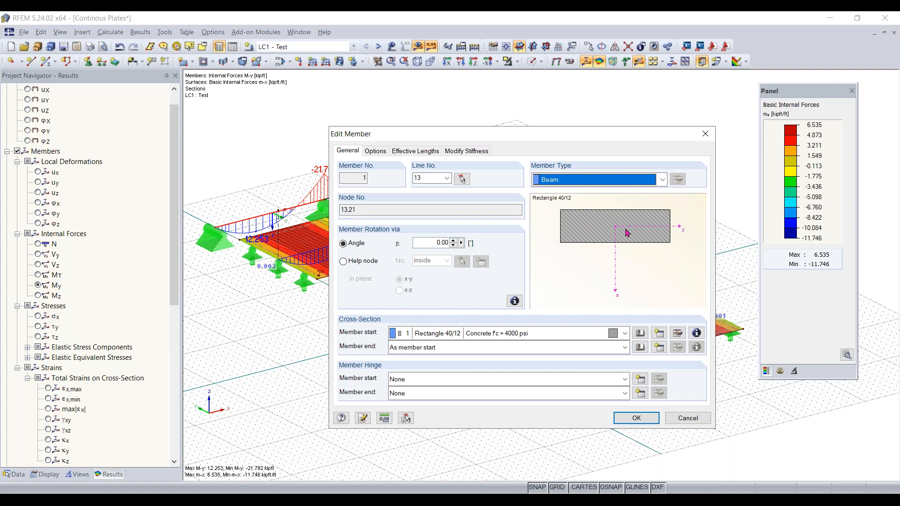
{"action": "left_click", "coordinate": [627, 185]}
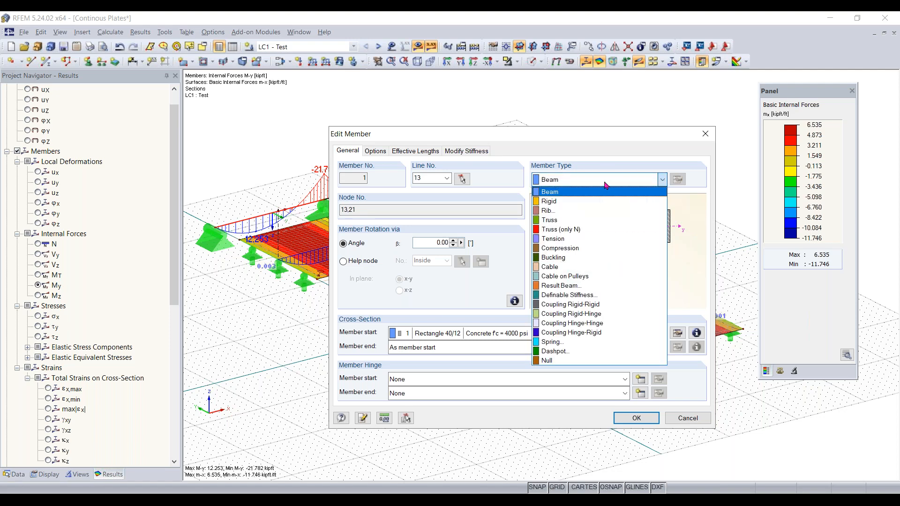
{"action": "left_click", "coordinate": [605, 185]}
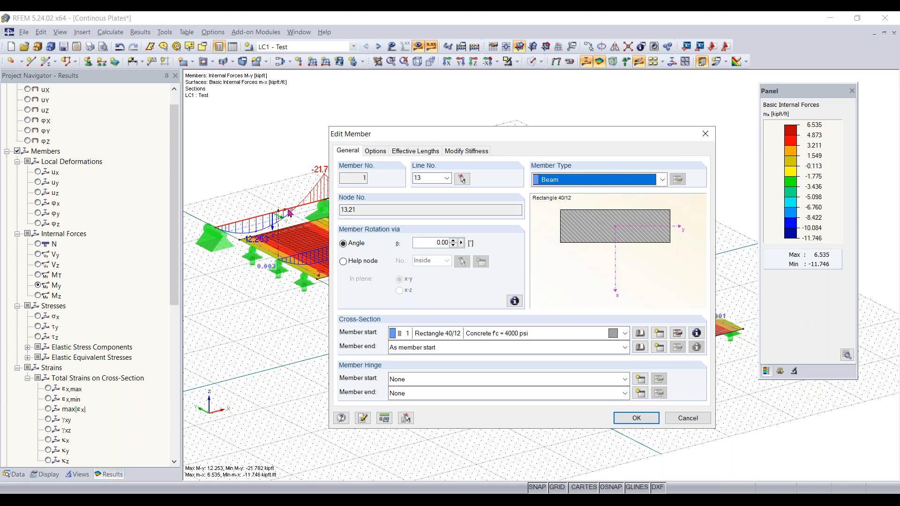
{"action": "left_click", "coordinate": [642, 182]}
{"action": "left_click", "coordinate": [642, 182]}
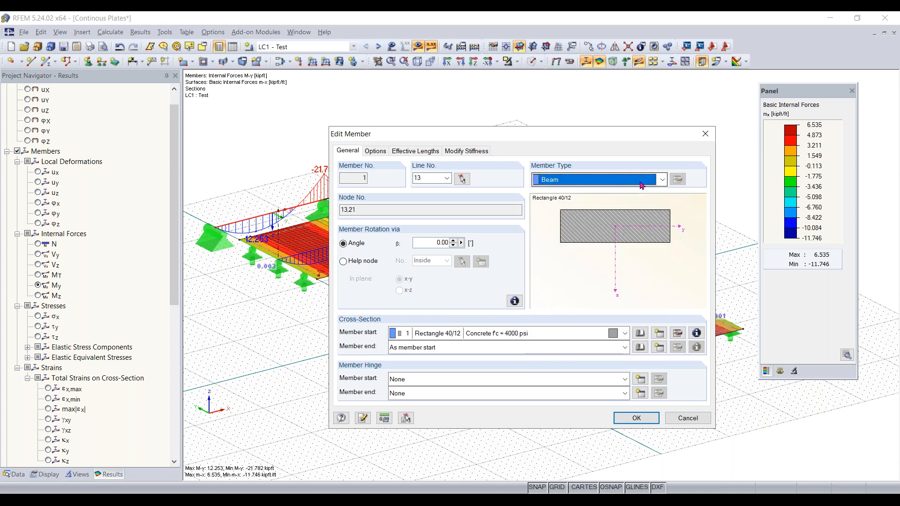
{"action": "left_click", "coordinate": [639, 185]}
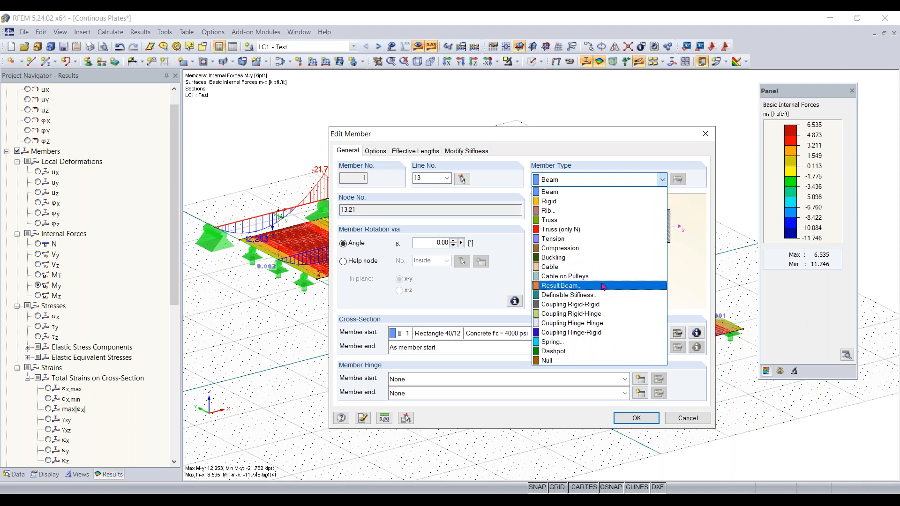
{"action": "left_click", "coordinate": [655, 177]}
{"action": "left_click", "coordinate": [705, 134]}
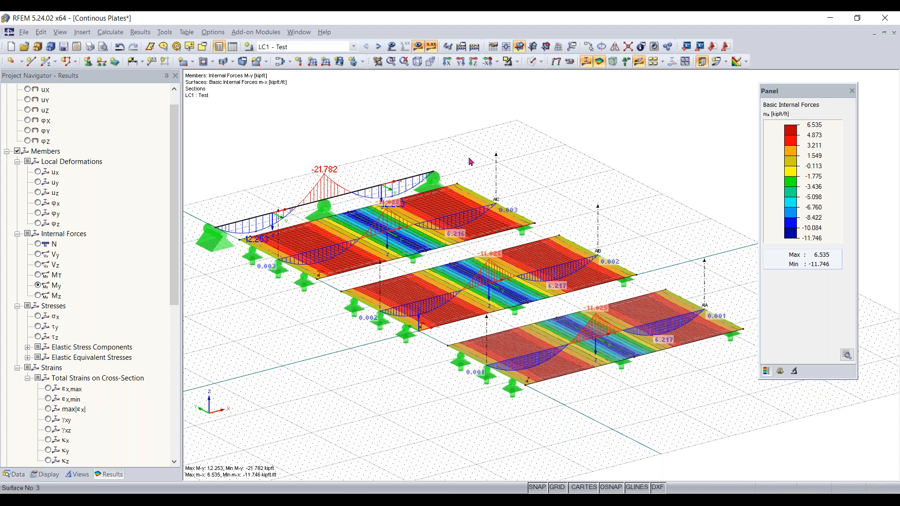
- Examine the global calculation parameters, including the shear stiffness and plate bending theory options, and leave them unchanged
{"action": "left_click", "coordinate": [112, 33]}
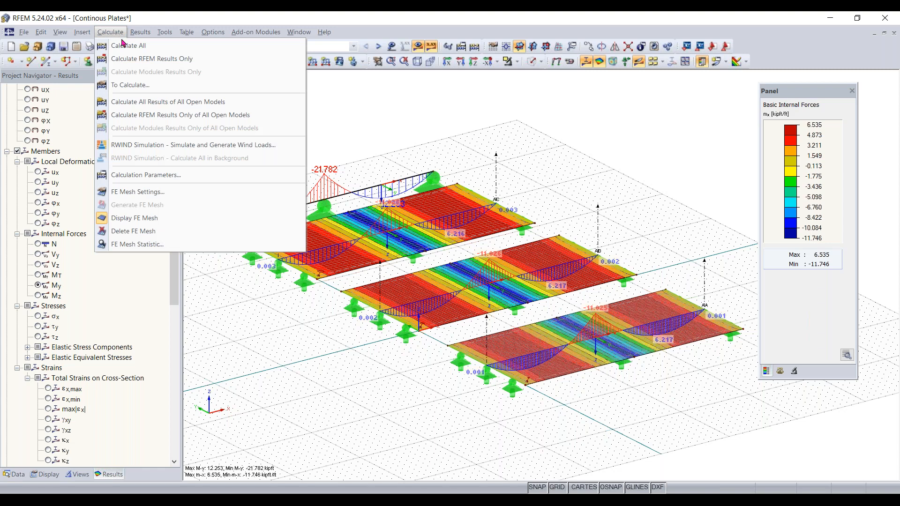
{"action": "left_click", "coordinate": [172, 177]}
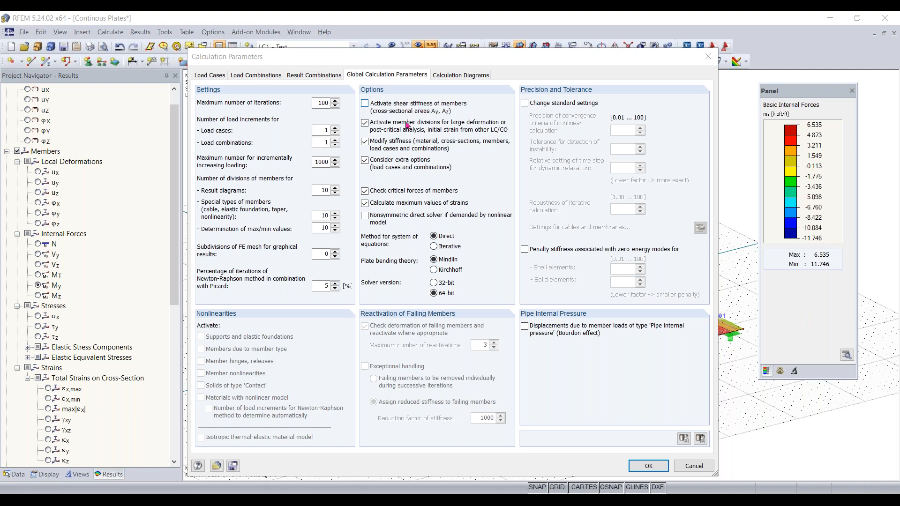
{"action": "left_click", "coordinate": [708, 56]}
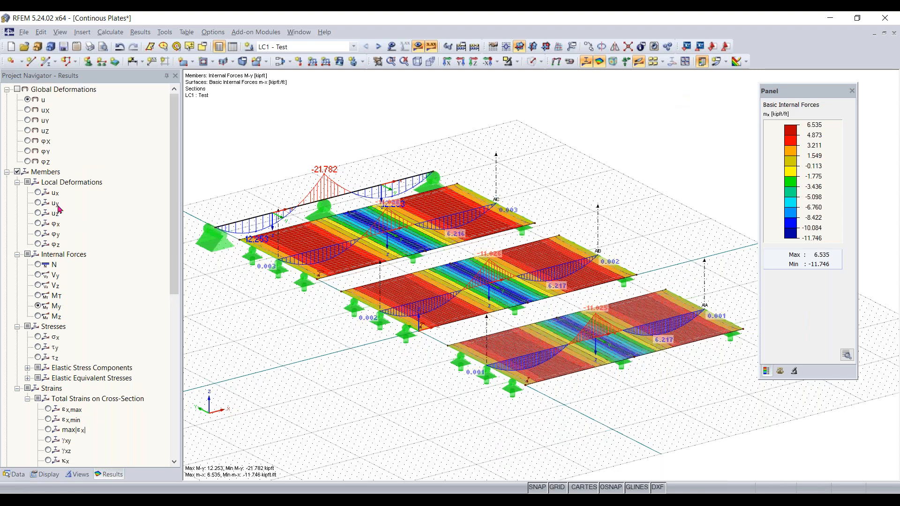
- Set the plate bending theory to Kirchhoff in the global calculation parameters and accept deleting the existing results
{"action": "scroll", "coordinate": [54, 203], "scroll_direction": "down", "scroll_amount": 5}
{"action": "scroll", "coordinate": [61, 235], "scroll_direction": "down", "scroll_amount": 5}
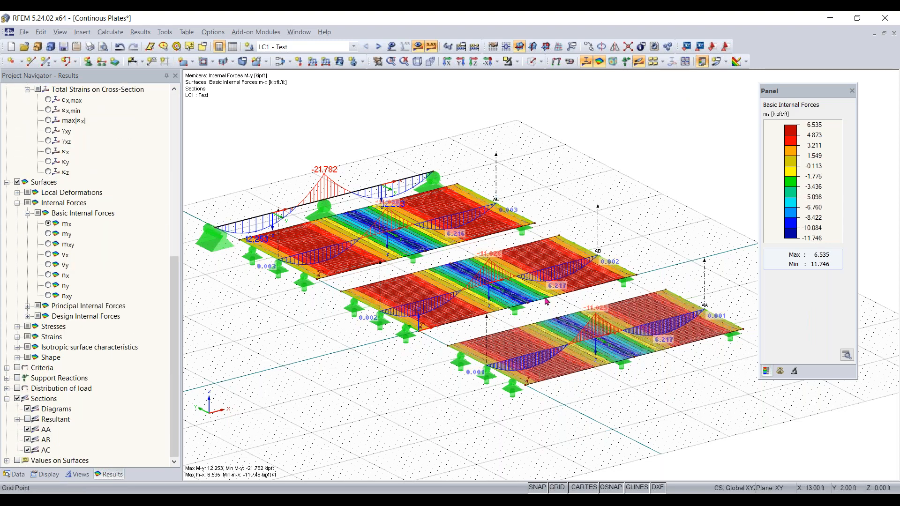
{"action": "scroll", "coordinate": [560, 295], "scroll_direction": "up", "scroll_amount": 1}
{"action": "middle_click_drag", "start_coordinate": [583, 304], "coordinate": [452, 238]}
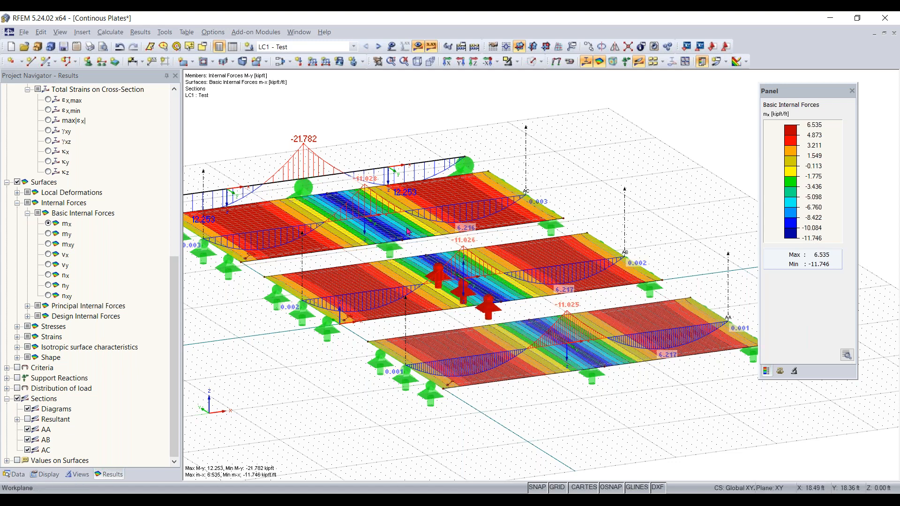
{"action": "left_click", "coordinate": [117, 36]}
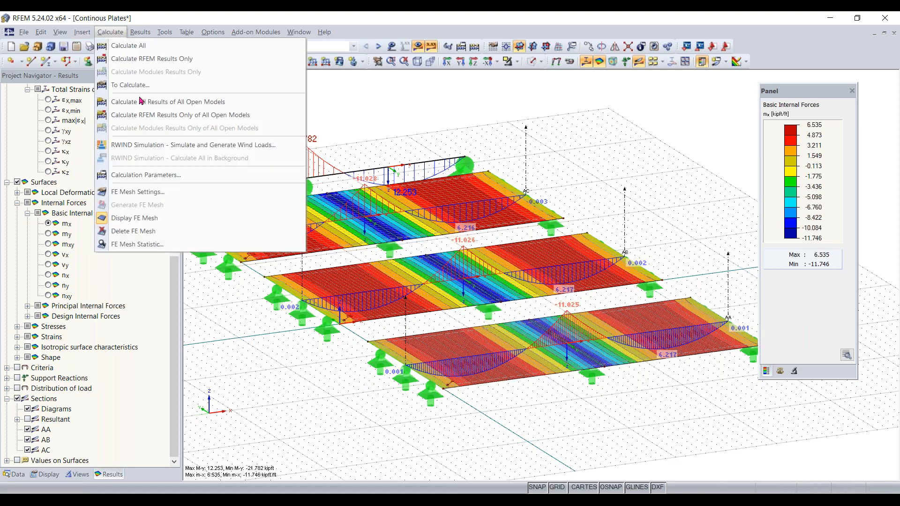
{"action": "left_click", "coordinate": [155, 177]}
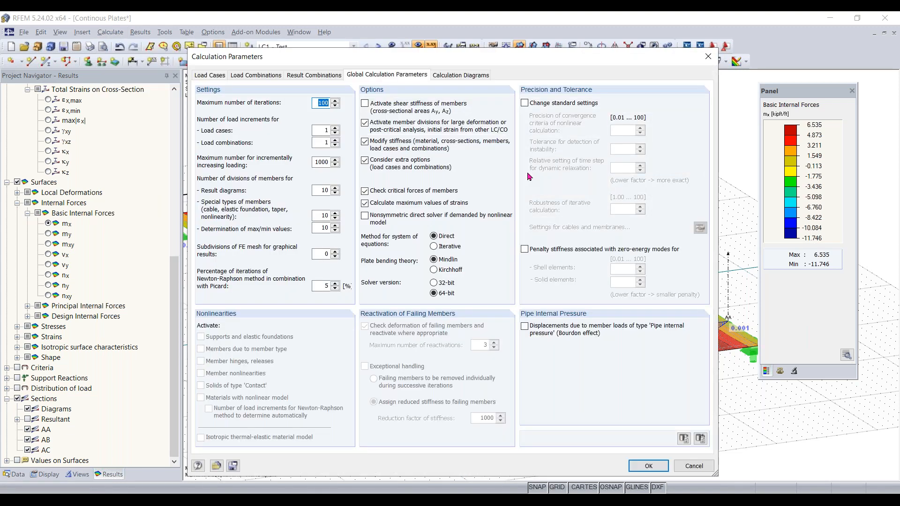
{"action": "left_click", "coordinate": [434, 270]}
{"action": "left_click", "coordinate": [649, 466]}
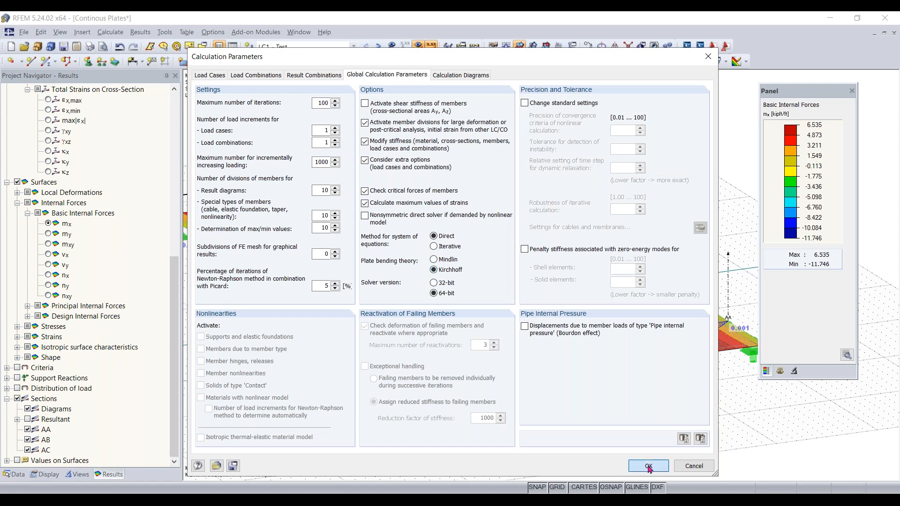
{"action": "left_click", "coordinate": [435, 292]}
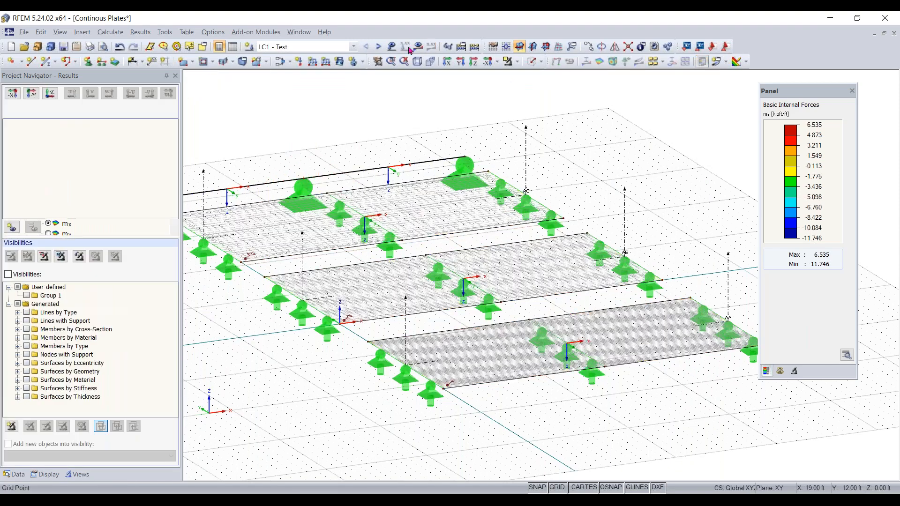
- Recalculate LC1 with Kirchhoff theory and compare the section moments of the three plates
{"action": "left_click", "coordinate": [418, 47]}
{"action": "left_click", "coordinate": [433, 276]}
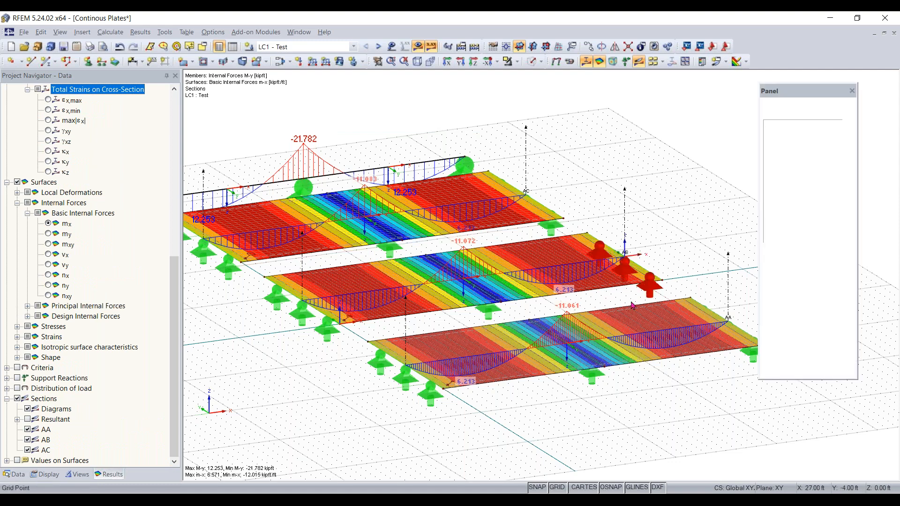
{"action": "right_click_drag", "start_coordinate": [535, 313], "coordinate": [563, 306]}
{"action": "left_click", "coordinate": [350, 145]}
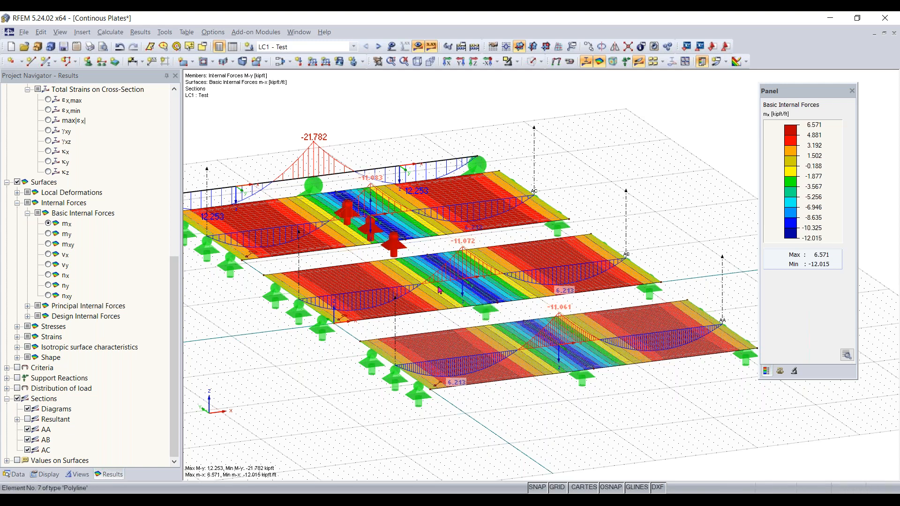
- Set the constant thickness of the AA plate's surface to 20 in and accept deleting the results
{"action": "middle_click_drag", "start_coordinate": [559, 415], "coordinate": [624, 430], "text": "ctrl"}
{"action": "scroll", "coordinate": [528, 367], "scroll_direction": "up", "scroll_amount": 5}
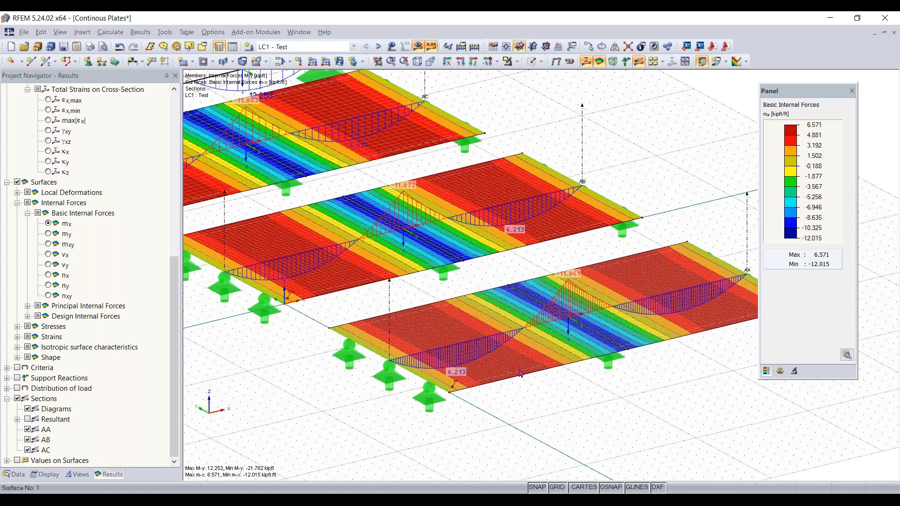
{"action": "double_click", "coordinate": [519, 375]}
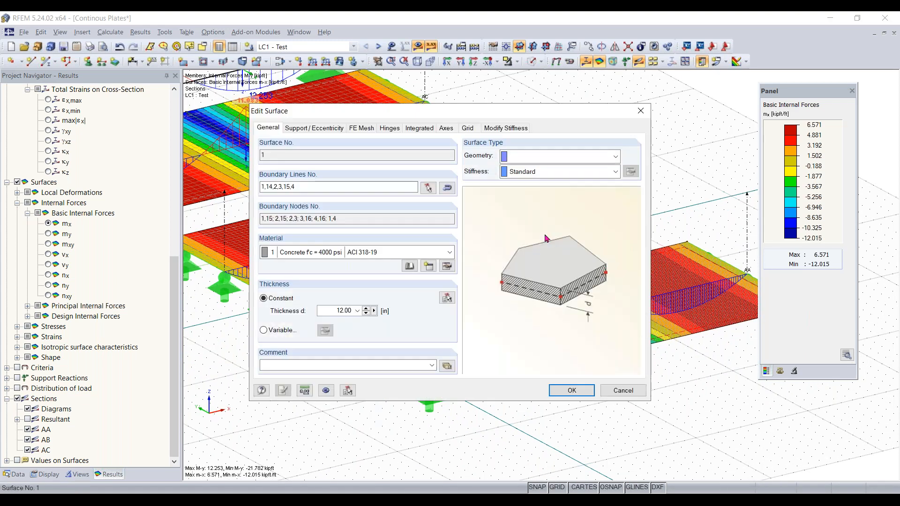
{"action": "key", "text": "ctrl+a"}
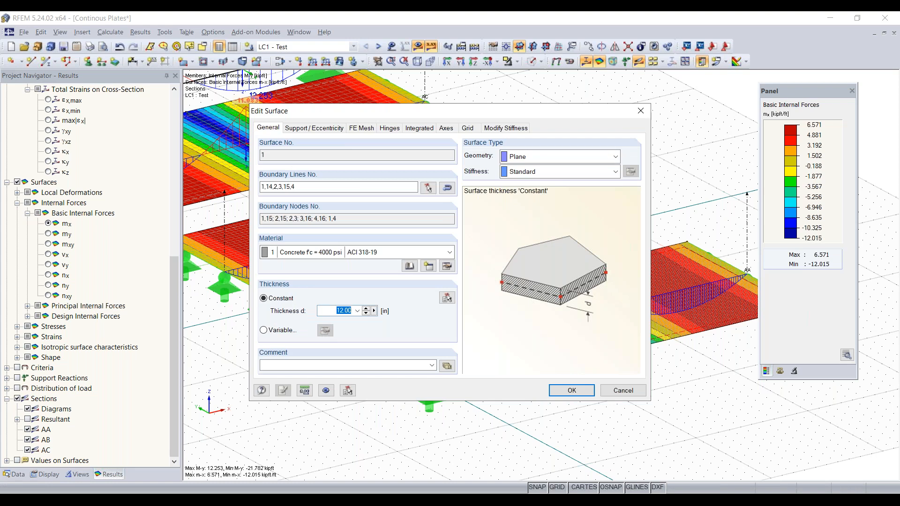
{"action": "type", "text": "20"}
{"action": "left_click", "coordinate": [590, 393]}
{"action": "left_click", "coordinate": [429, 278]}
{"action": "left_click", "coordinate": [564, 395]}
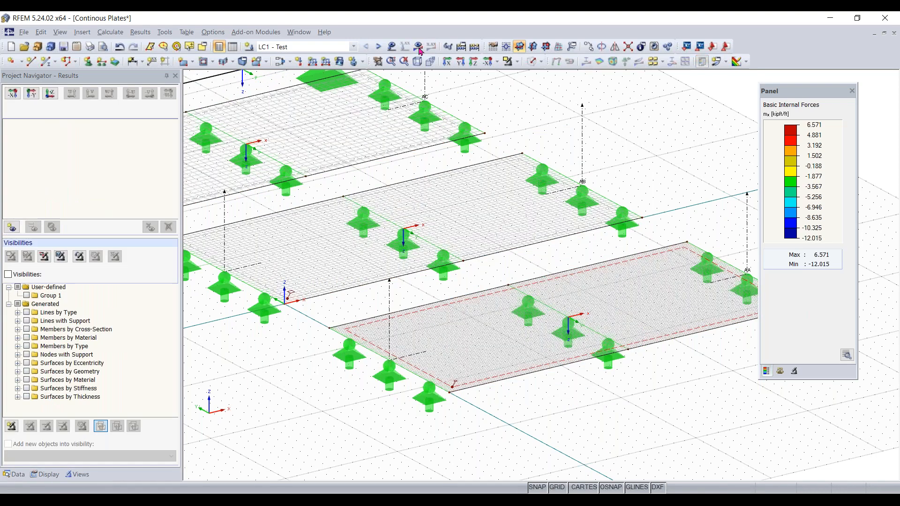
- Recalculate LC1 with the thicker AA plate and examine its moment over the middle support
{"action": "left_click", "coordinate": [419, 46]}
{"action": "left_click", "coordinate": [422, 276]}
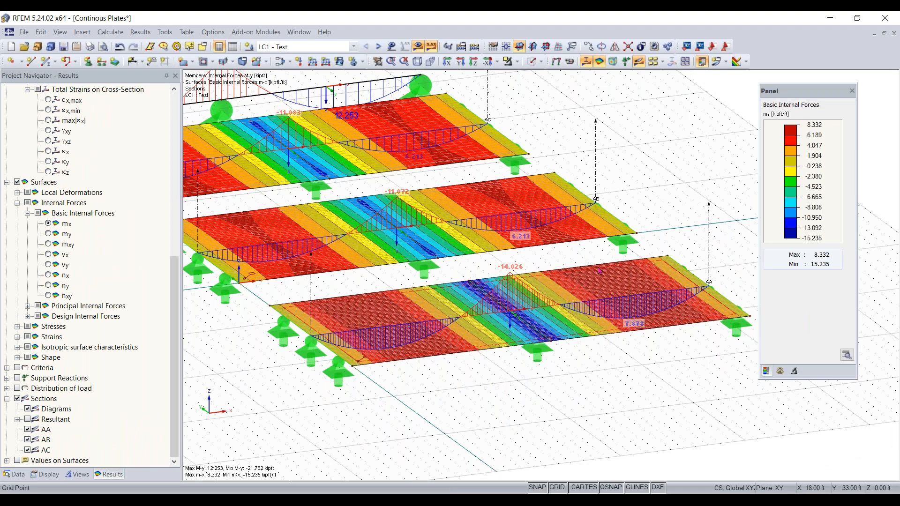
{"action": "left_click", "coordinate": [516, 279]}
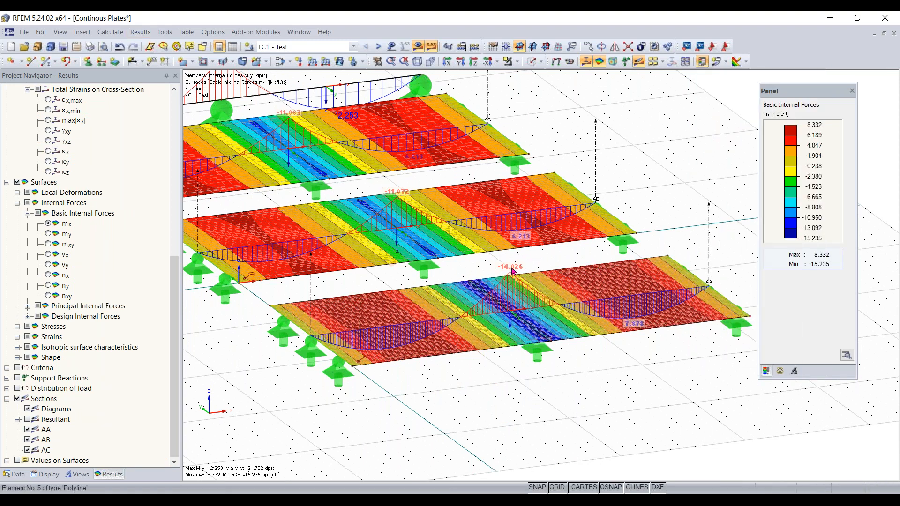
- Set the plate bending theory to Mindlin and recalculate LC1 to view the plate moments
{"action": "left_click", "coordinate": [111, 32]}
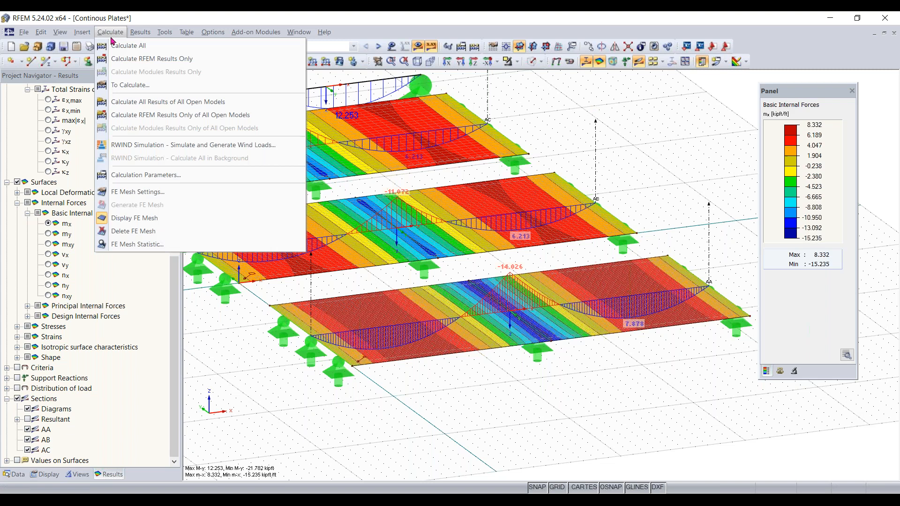
{"action": "left_click", "coordinate": [145, 175]}
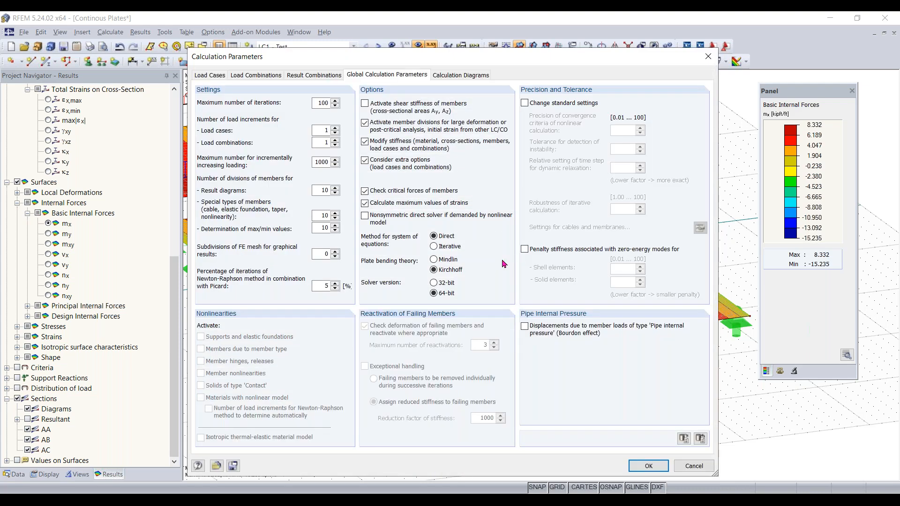
{"action": "left_click", "coordinate": [434, 260]}
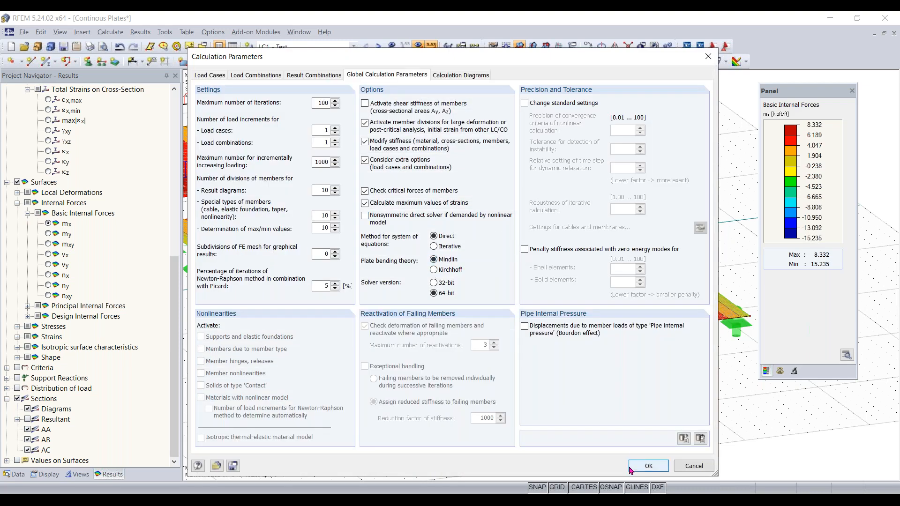
{"action": "left_click", "coordinate": [639, 465]}
{"action": "left_click", "coordinate": [429, 292]}
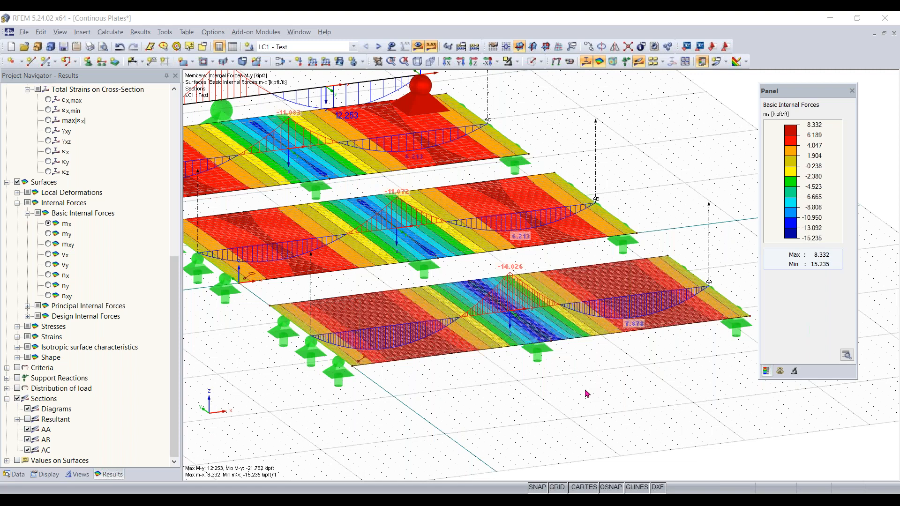
{"action": "left_click", "coordinate": [417, 46]}
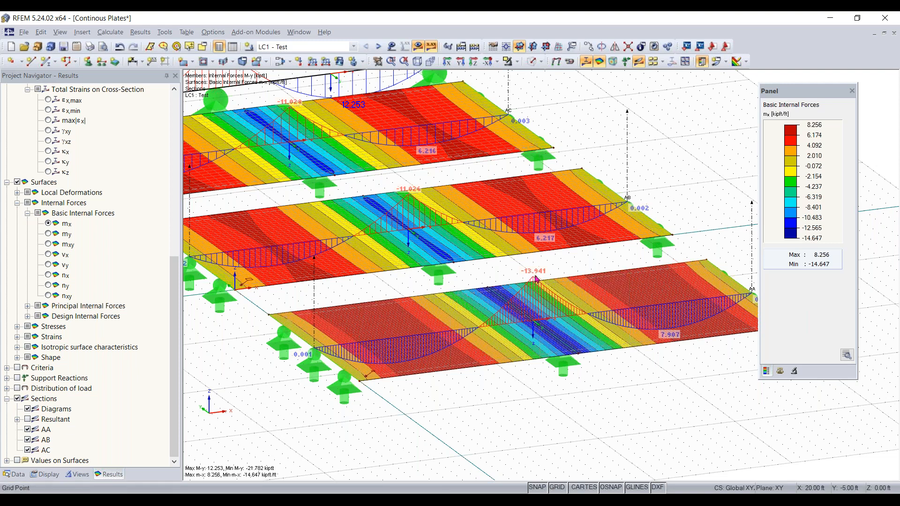
{"action": "middle_click_drag", "start_coordinate": [633, 395], "coordinate": [584, 319], "text": "ctrl"}
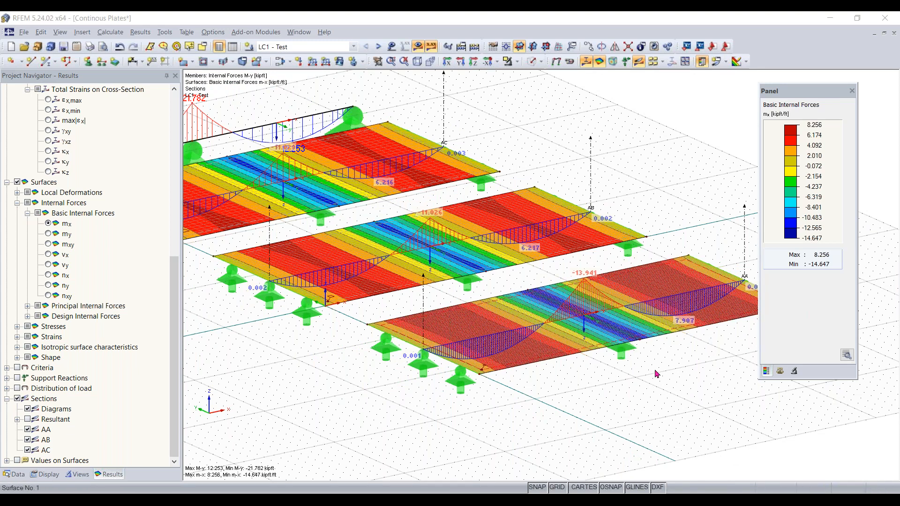
- Set the constant thickness of the AA plate's surface to 12 in and accept deleting the results
{"action": "double_click", "coordinate": [335, 311]}
{"action": "type", "text": "12"}
{"action": "key", "text": "Tab"}
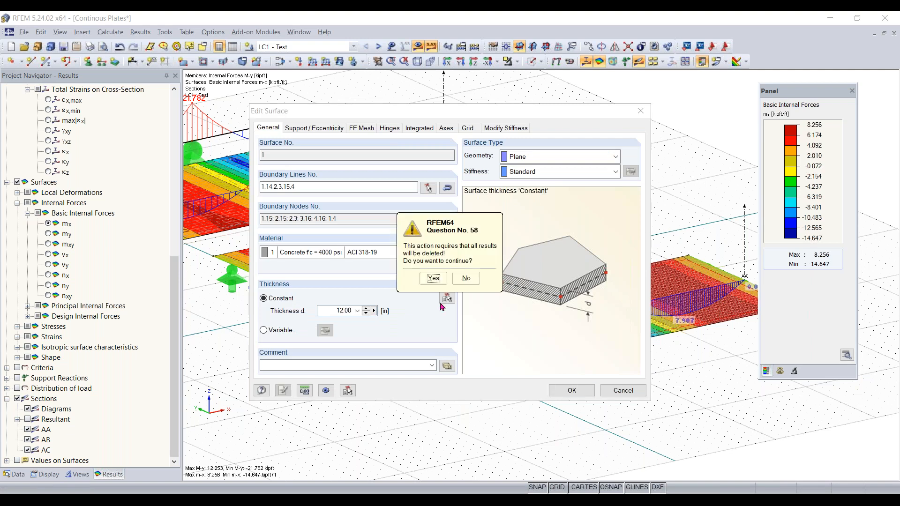
{"action": "left_click", "coordinate": [435, 280]}
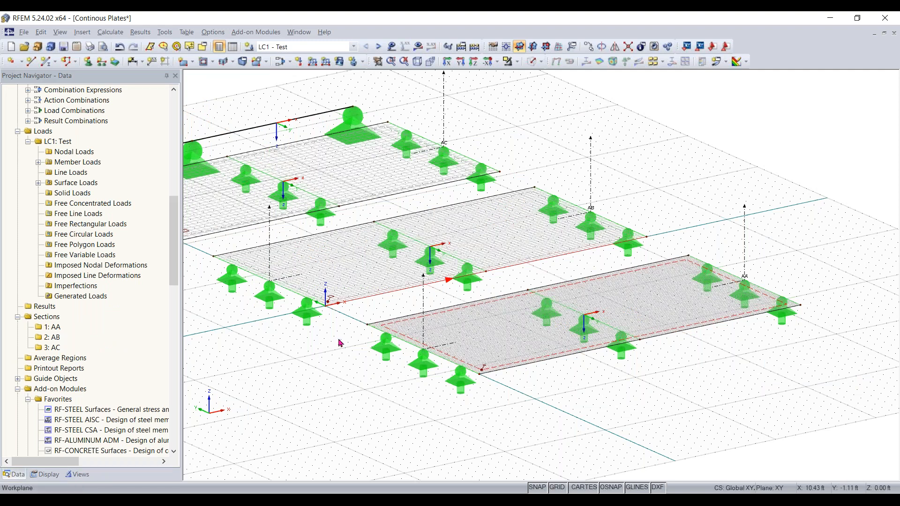
{"action": "left_click", "coordinate": [392, 500]}
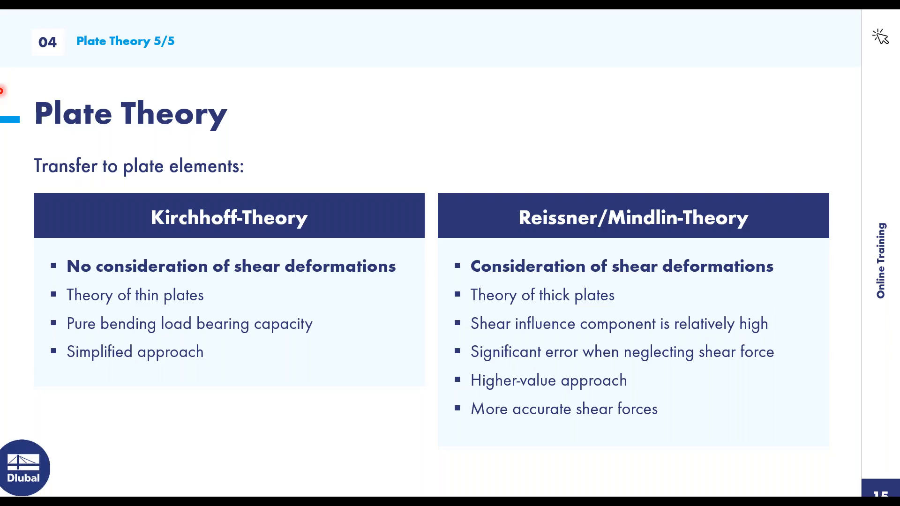
{"action": "key", "text": "Right"}
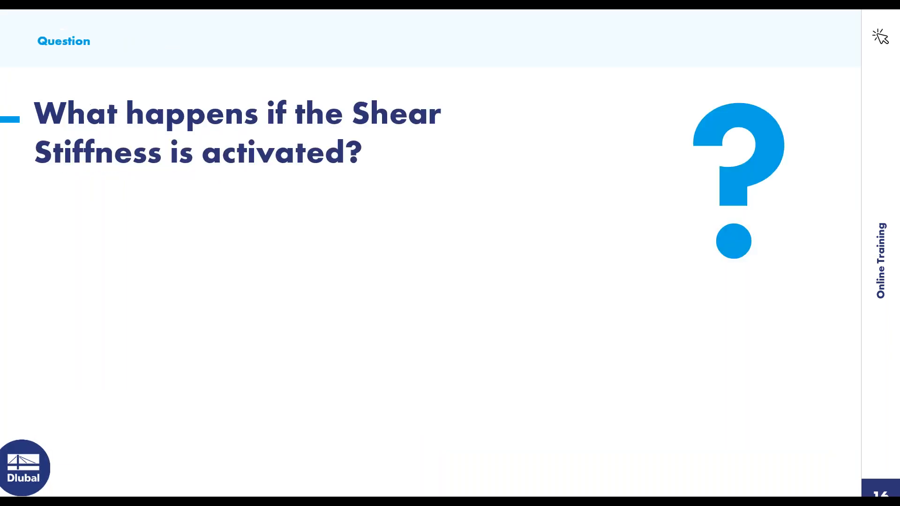
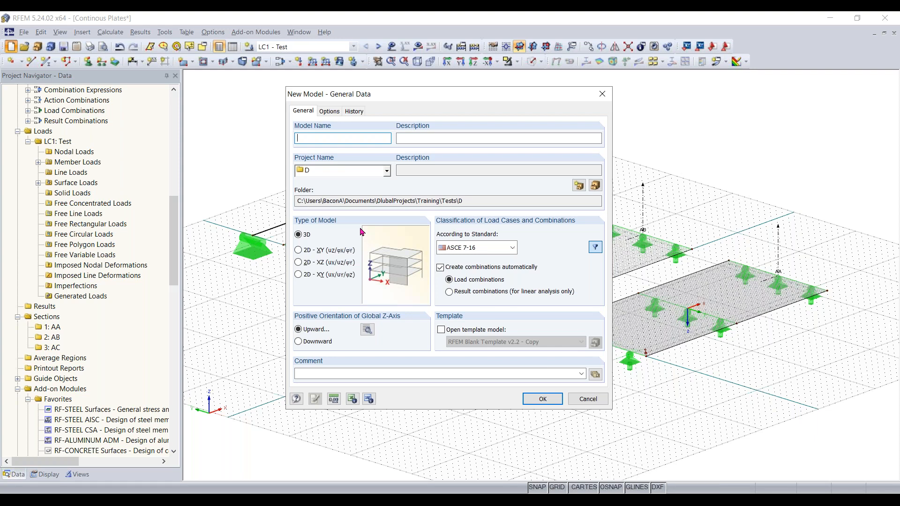
- Create a 3D model named Euler Case 1 with the description "Stability example" and without automatic load combinations
{"action": "type", "text": "Euler Case 1"}
{"action": "left_click", "coordinate": [453, 136]}
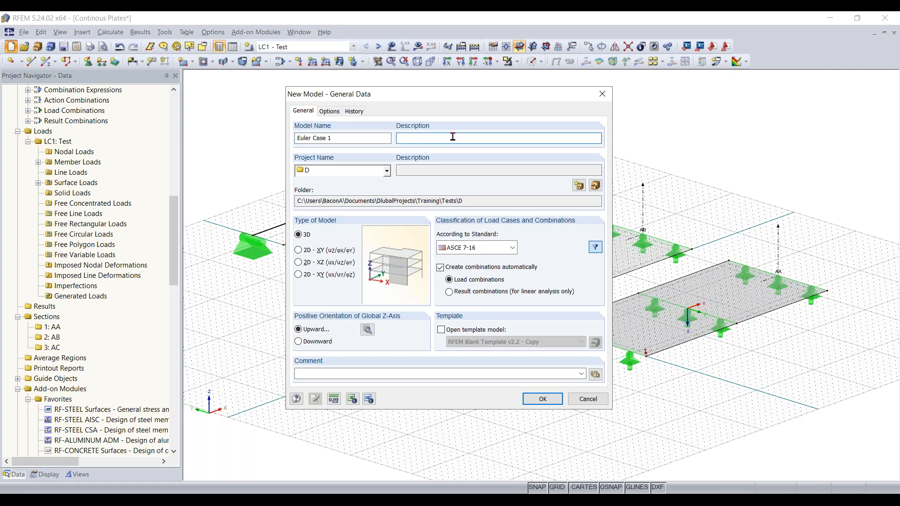
{"action": "type", "text": "Stability example"}
{"action": "left_click", "coordinate": [507, 271]}
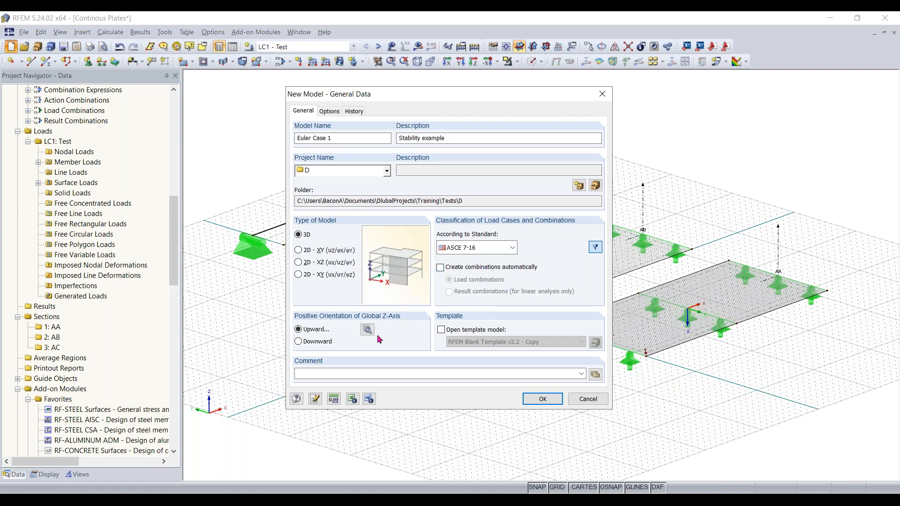
{"action": "left_click", "coordinate": [543, 400]}
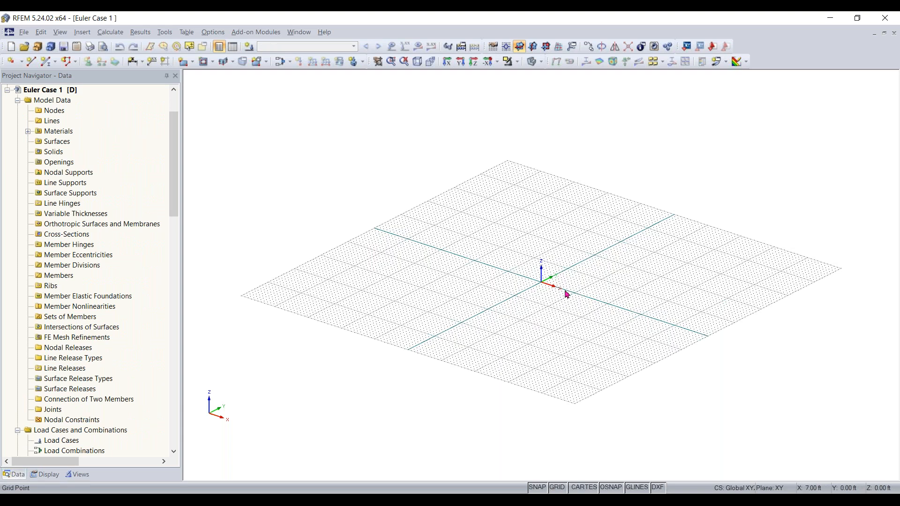
- Start a new beam member and filter its rolled I-section library to AISC 15 wide I-sections with parallel flanges
{"action": "scroll", "coordinate": [553, 289], "scroll_direction": "up", "scroll_amount": 1}
{"action": "middle_click_drag", "start_coordinate": [544, 297], "coordinate": [517, 316]}
{"action": "middle_click_drag", "start_coordinate": [517, 315], "coordinate": [564, 301], "text": "ctrl"}
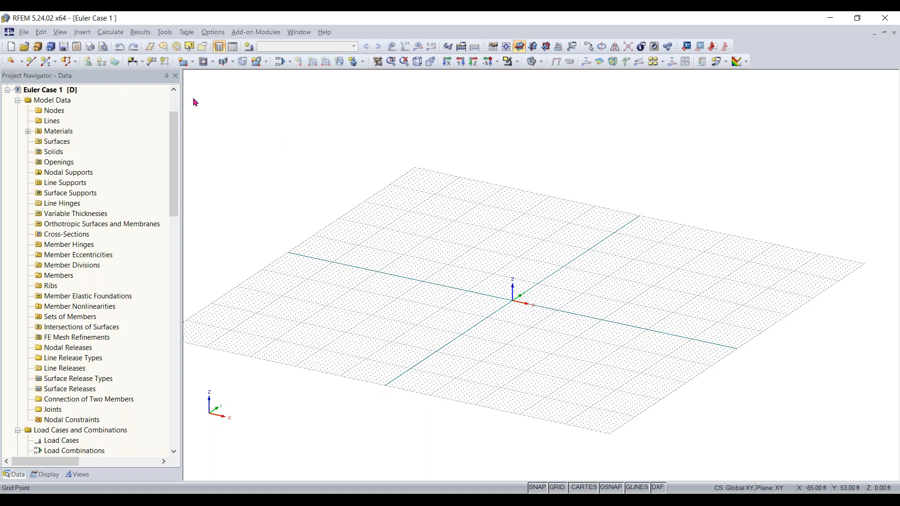
{"action": "left_click", "coordinate": [47, 63]}
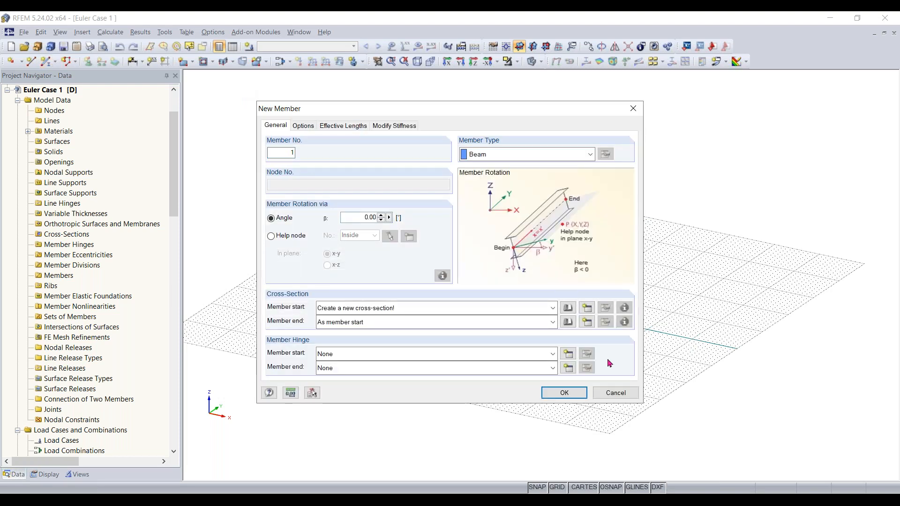
{"action": "left_click", "coordinate": [568, 308]}
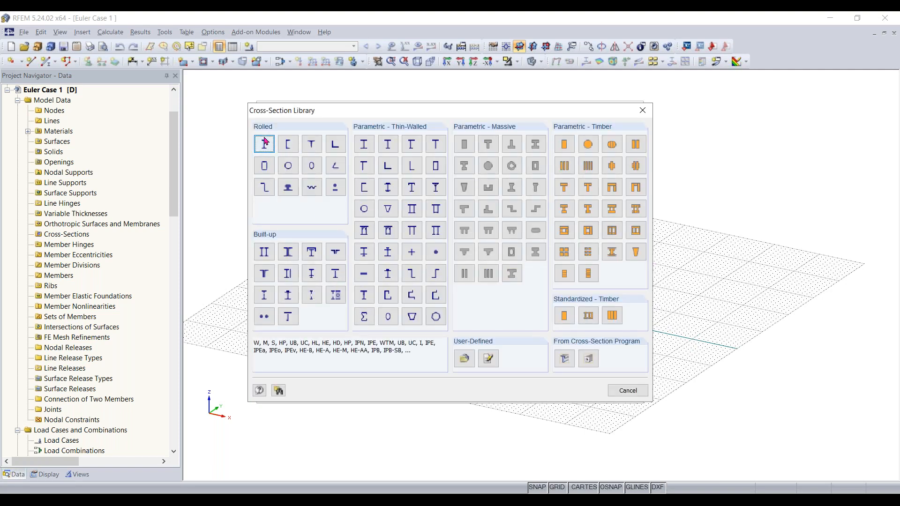
{"action": "left_click", "coordinate": [265, 146]}
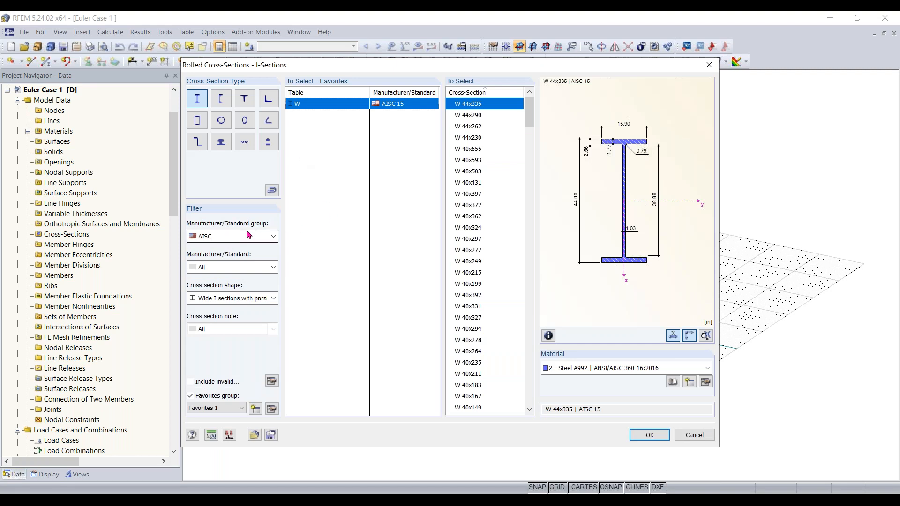
{"action": "left_click", "coordinate": [236, 268]}
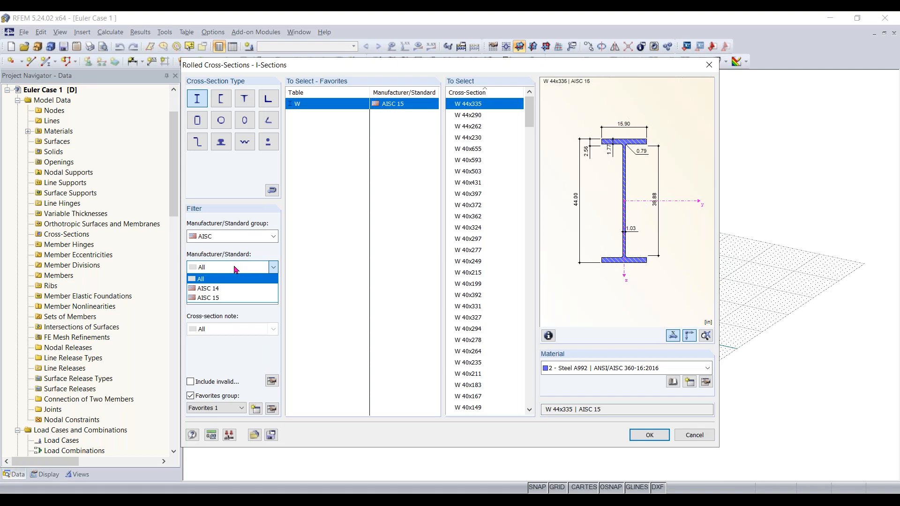
{"action": "left_click", "coordinate": [228, 298]}
{"action": "left_click", "coordinate": [228, 299]}
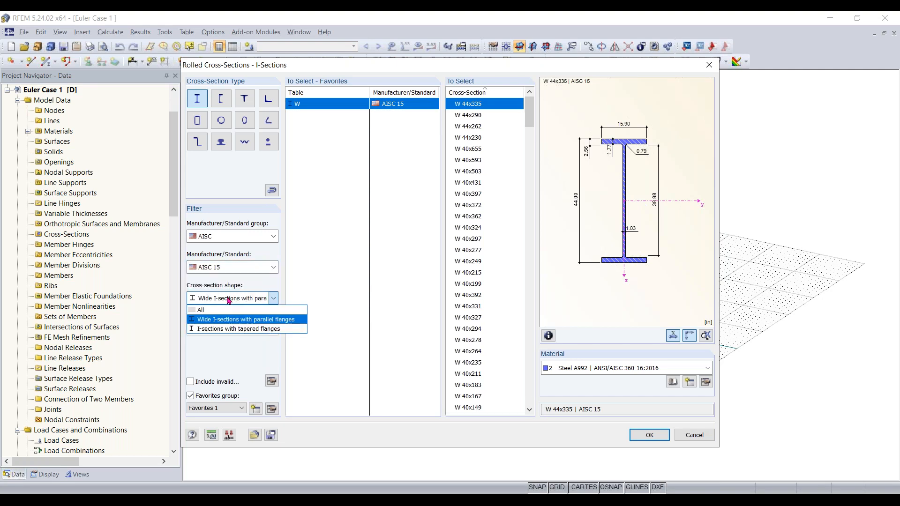
{"action": "left_click", "coordinate": [238, 321]}
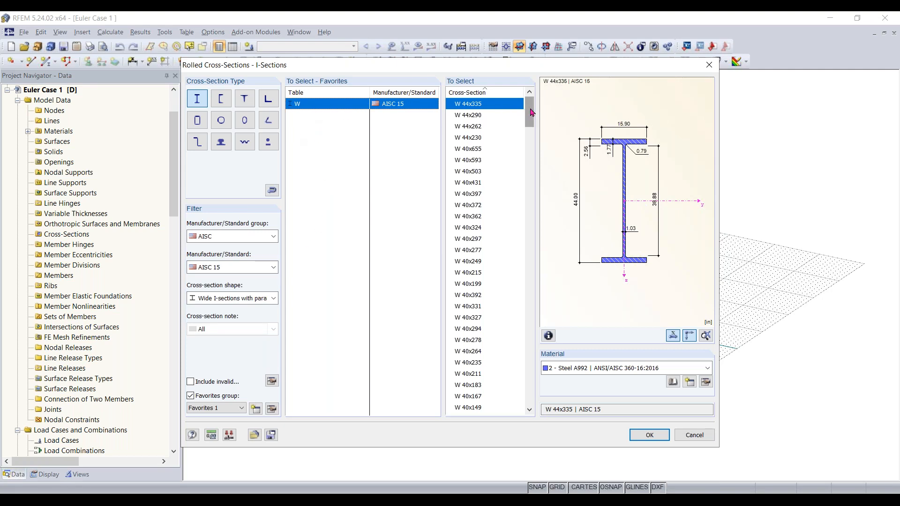
- Assign the W 12x35 cross-section with material Steel A992 to the new beam member and accept the member settings
{"action": "left_click_drag", "start_coordinate": [531, 114], "coordinate": [535, 352]}
{"action": "left_click", "coordinate": [481, 272]}
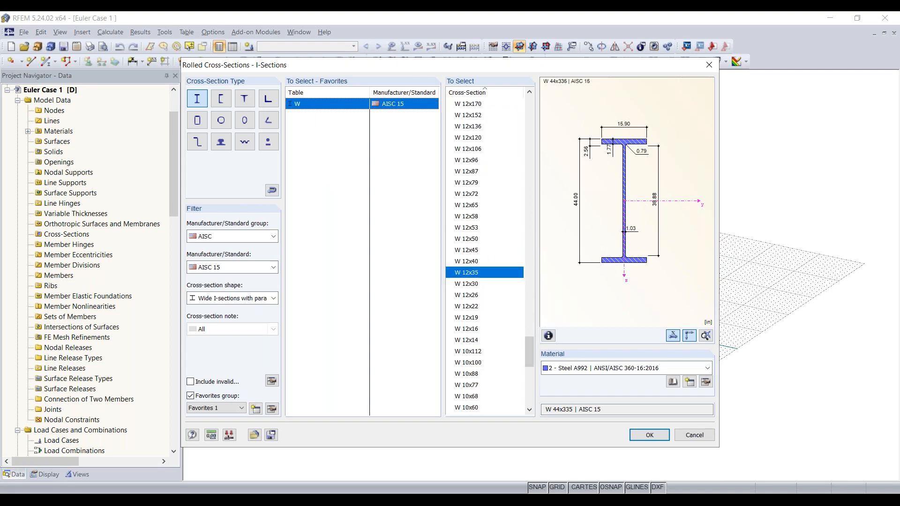
{"action": "left_click", "coordinate": [639, 371]}
{"action": "left_click", "coordinate": [637, 373]}
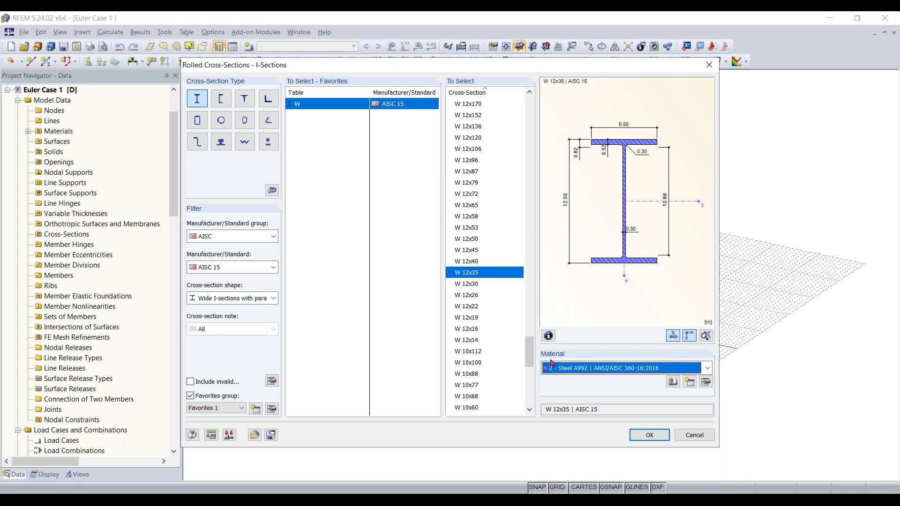
{"action": "left_click", "coordinate": [651, 437]}
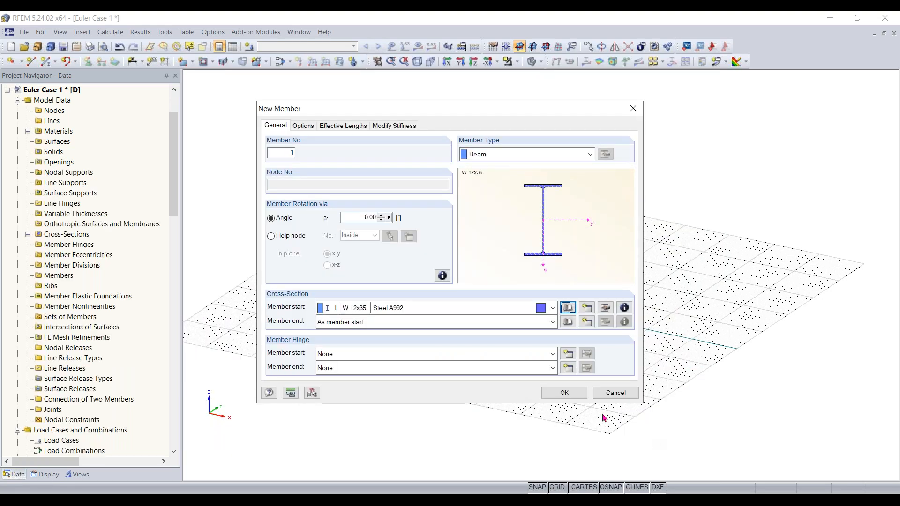
{"action": "left_click", "coordinate": [565, 393]}
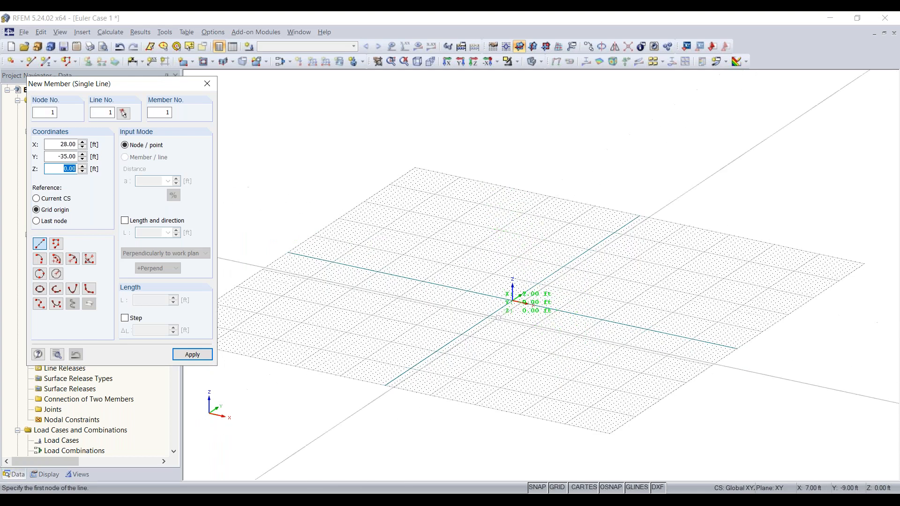
- Place a 30 ft member at the grid origin, running in the positive direction perpendicular to the work plane
{"action": "left_click", "coordinate": [134, 223]}
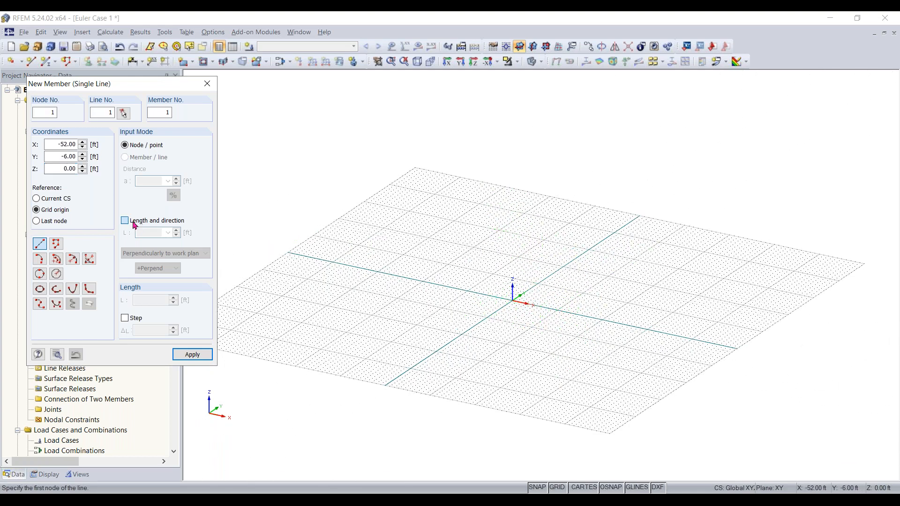
{"action": "left_click", "coordinate": [222, 238]}
{"action": "double_click", "coordinate": [147, 232]}
{"action": "type", "text": "30.00"}
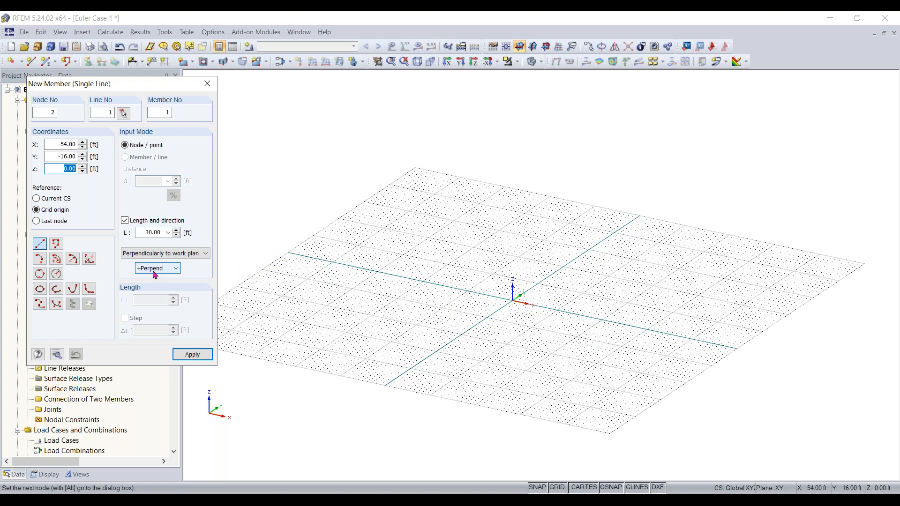
{"action": "left_click", "coordinate": [173, 256]}
{"action": "left_click", "coordinate": [173, 263]}
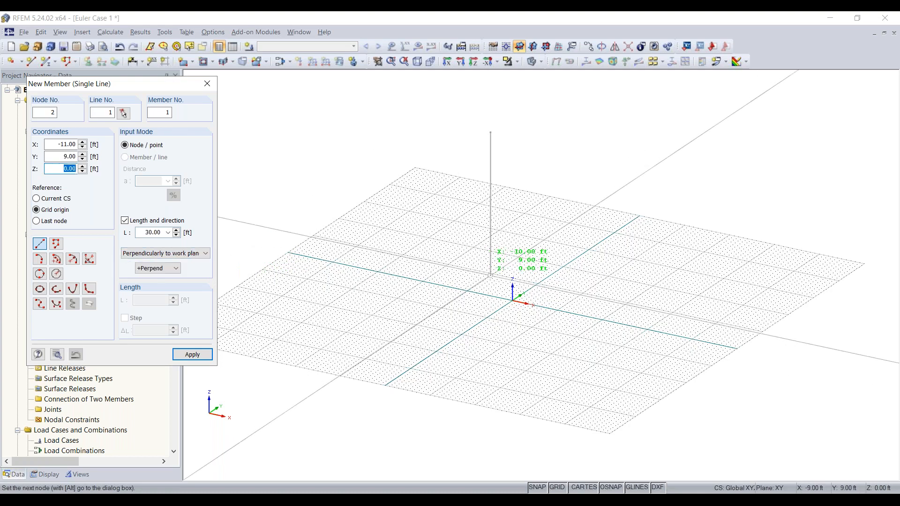
{"action": "left_click", "coordinate": [513, 300]}
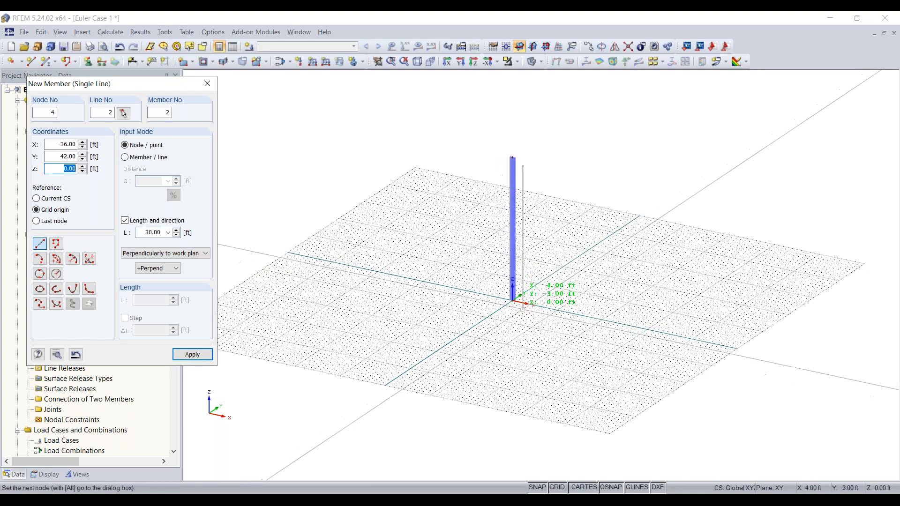
{"action": "key", "text": "Escape"}
{"action": "middle_click_drag", "start_coordinate": [561, 336], "coordinate": [514, 297], "text": "ctrl"}
{"action": "right_click", "coordinate": [583, 218]}
{"action": "left_click", "coordinate": [617, 241]}
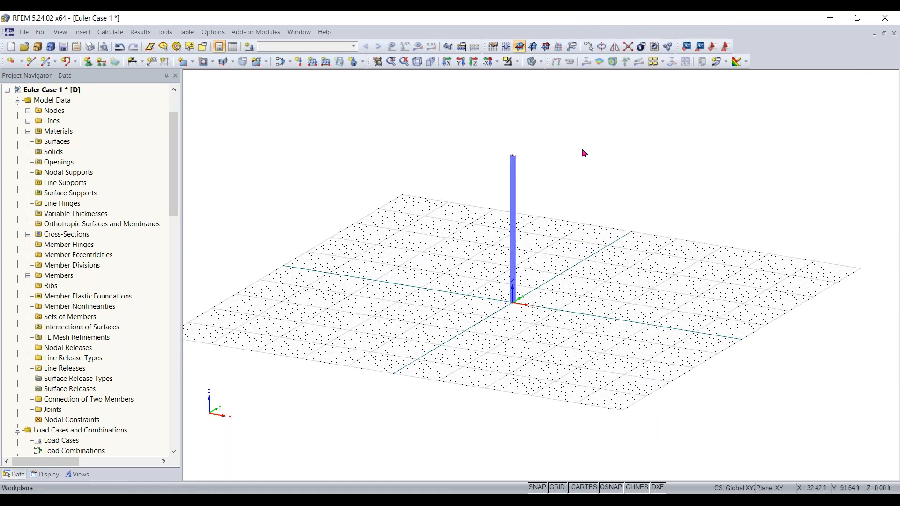
- Preview the YZ and XZ work planes around the column and return to the XY work plane
{"action": "left_click", "coordinate": [534, 46]}
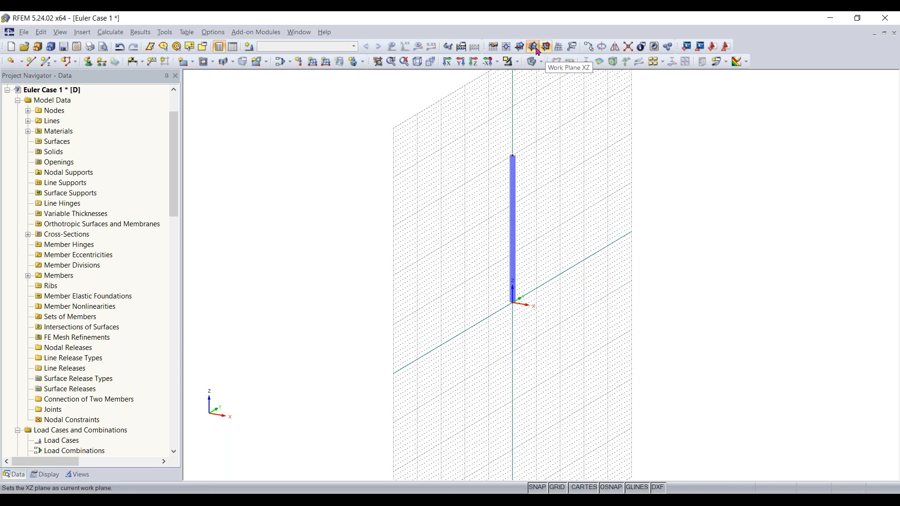
{"action": "left_click", "coordinate": [521, 48]}
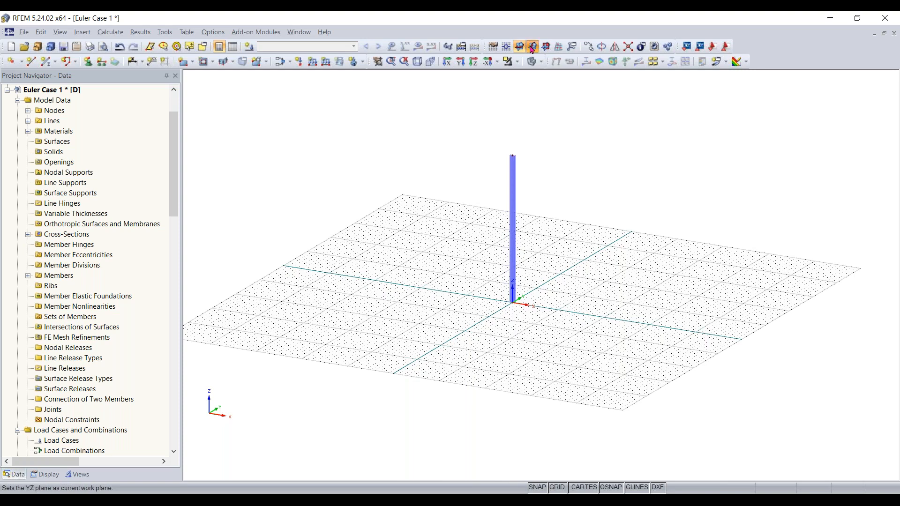
{"action": "left_click", "coordinate": [534, 48]}
{"action": "left_click", "coordinate": [546, 47]}
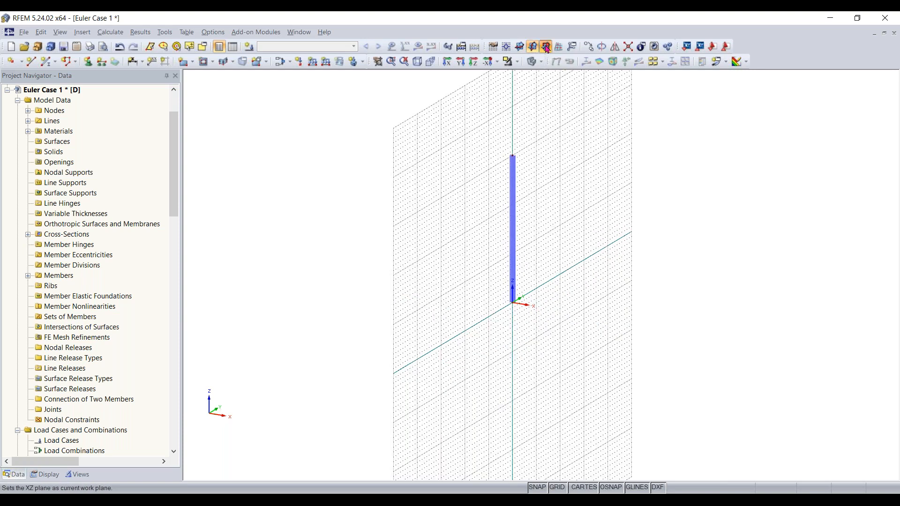
{"action": "scroll", "coordinate": [584, 316], "scroll_direction": "down", "scroll_amount": 1}
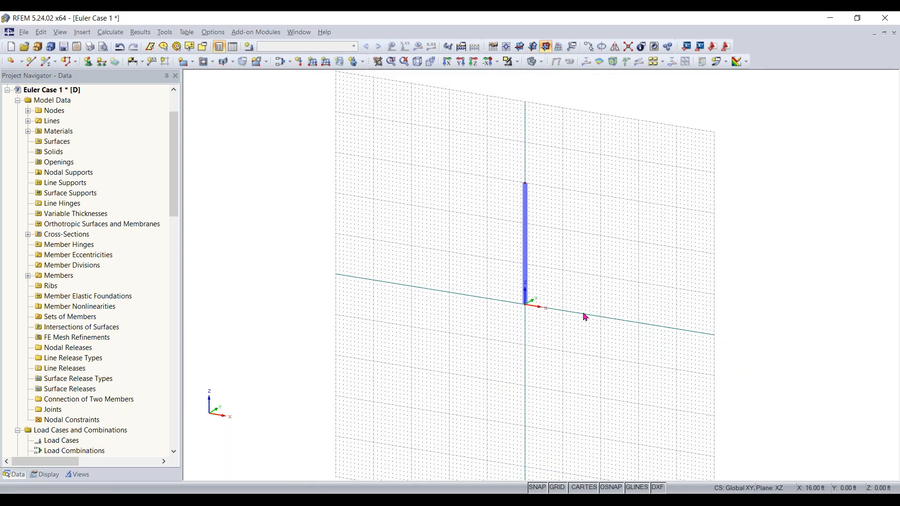
{"action": "left_click", "coordinate": [533, 46]}
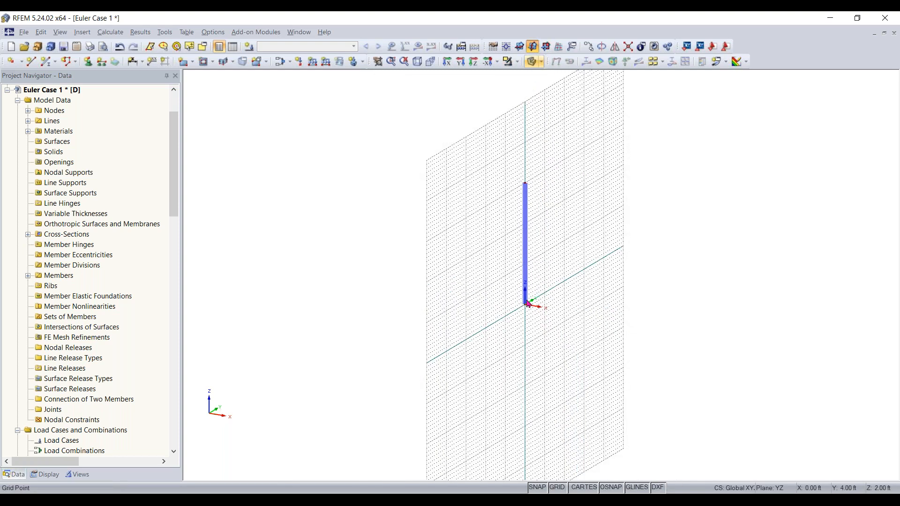
{"action": "left_click", "coordinate": [520, 46]}
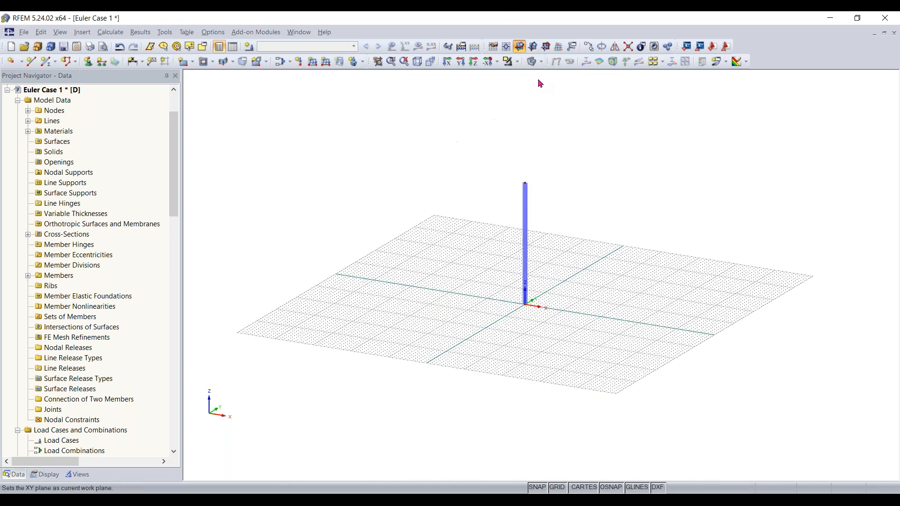
- Compare enclosing and crossing window selections around the column's base, and clear the selection
{"action": "middle_click_drag", "start_coordinate": [566, 309], "coordinate": [579, 311]}
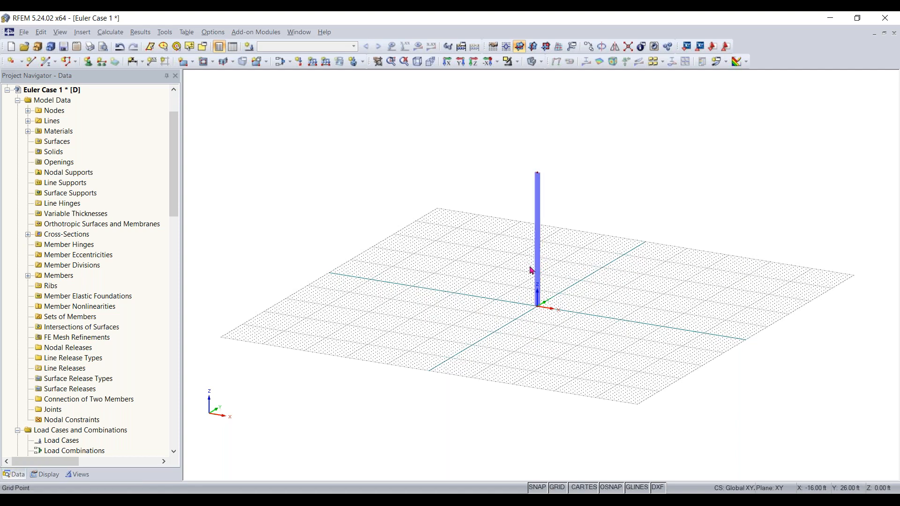
{"action": "scroll", "coordinate": [562, 257], "scroll_direction": "up", "scroll_amount": 1}
{"action": "scroll", "coordinate": [583, 265], "scroll_direction": "up", "scroll_amount": 4}
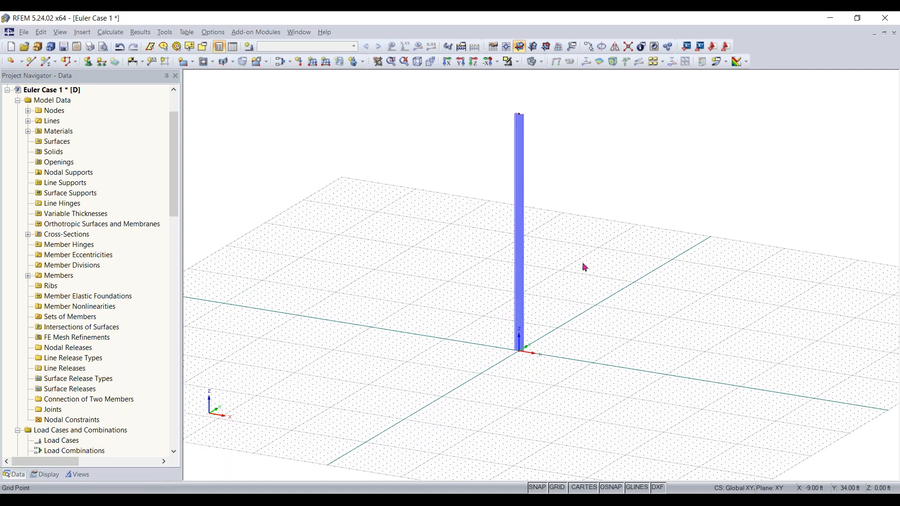
{"action": "scroll", "coordinate": [428, 406], "scroll_direction": "up", "scroll_amount": 2}
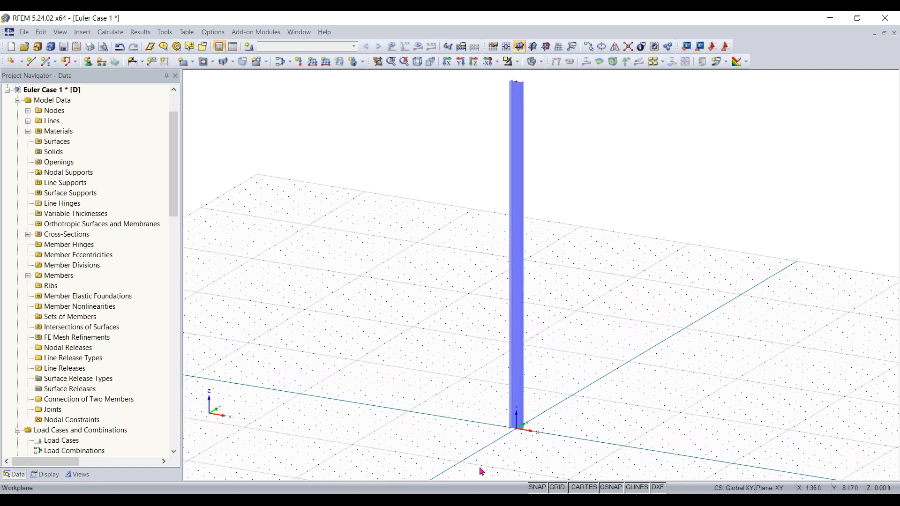
{"action": "left_click_drag", "start_coordinate": [461, 462], "coordinate": [733, 346]}
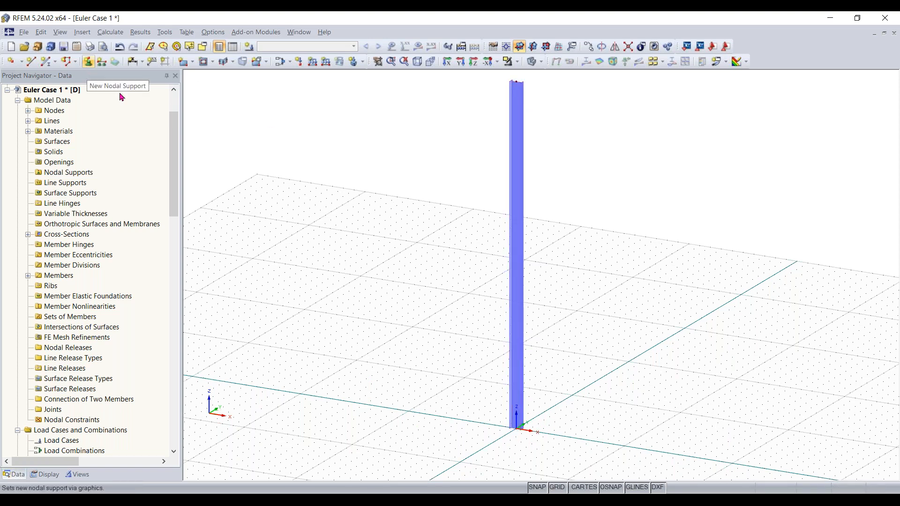
{"action": "left_click_drag", "start_coordinate": [444, 455], "coordinate": [781, 268]}
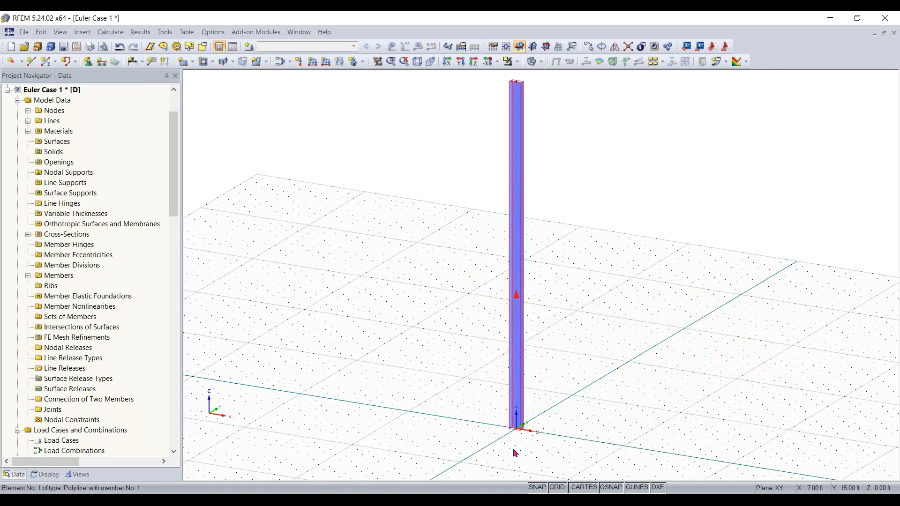
{"action": "left_click_drag", "start_coordinate": [465, 457], "coordinate": [606, 360]}
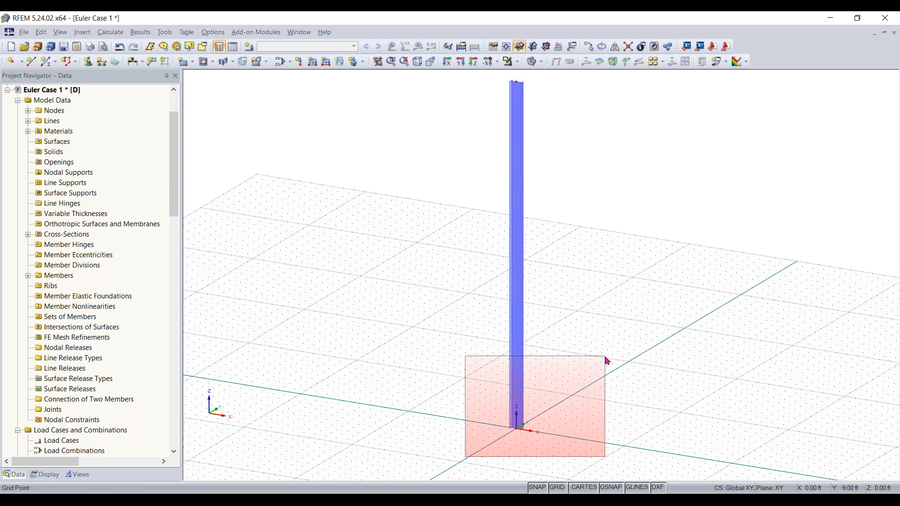
{"action": "left_click_drag", "start_coordinate": [606, 360], "coordinate": [606, 361]}
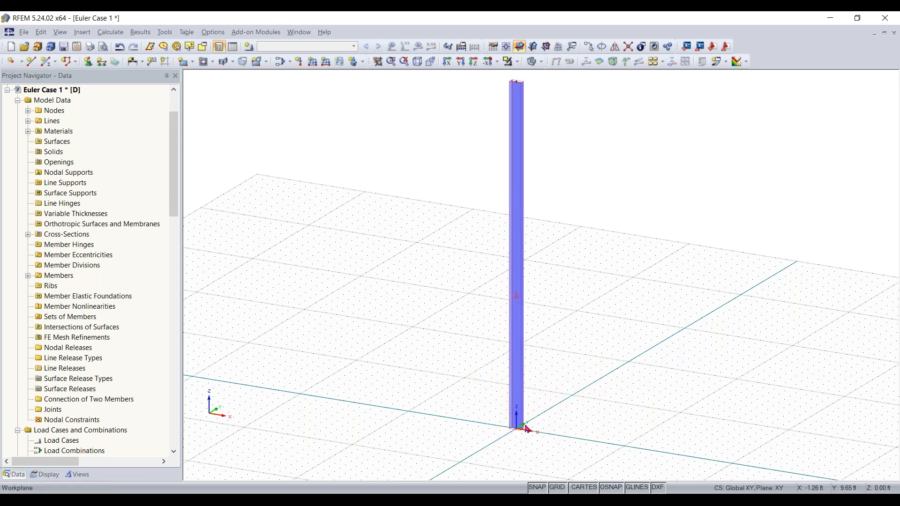
{"action": "left_click_drag", "start_coordinate": [609, 353], "coordinate": [415, 464]}
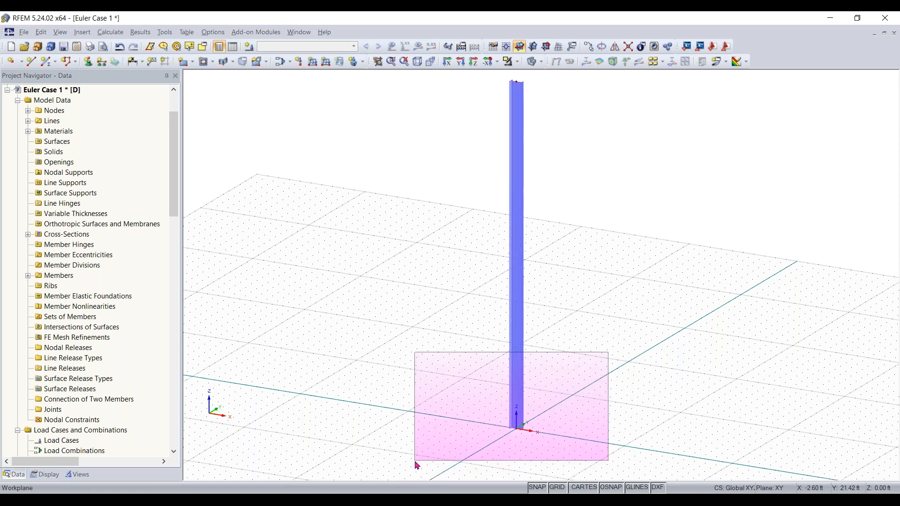
{"action": "left_click_drag", "start_coordinate": [415, 464], "coordinate": [415, 464]}
{"action": "left_click_drag", "start_coordinate": [269, 393], "coordinate": [331, 382]}
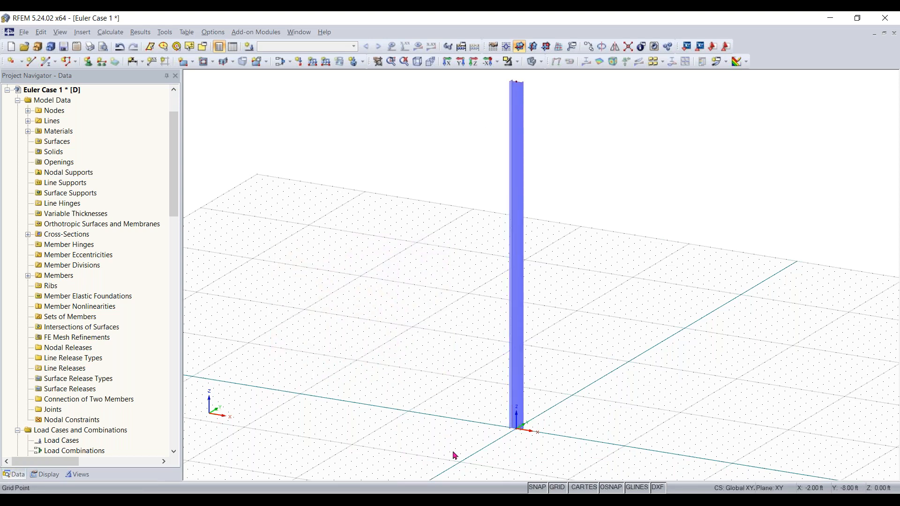
- Assign a Rigid nodal support to the node at the column's base
{"action": "left_click_drag", "start_coordinate": [457, 459], "coordinate": [649, 352]}
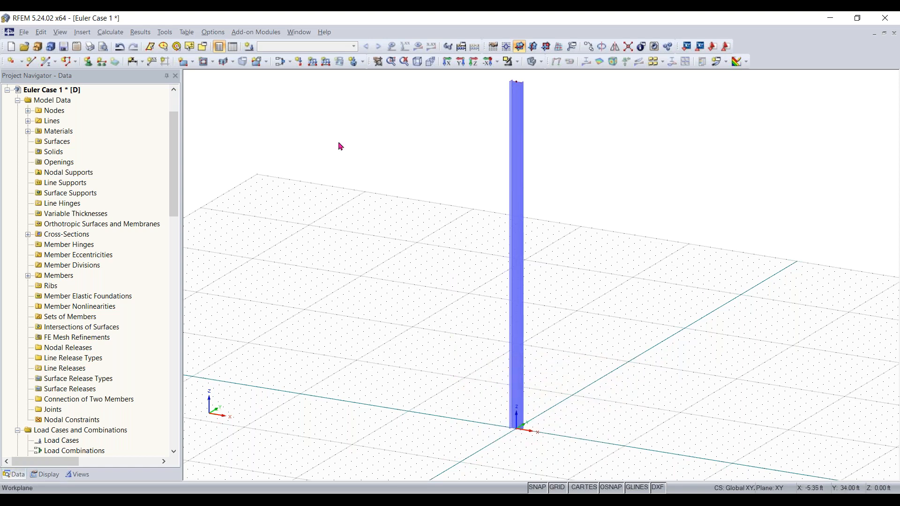
{"action": "left_click", "coordinate": [88, 61]}
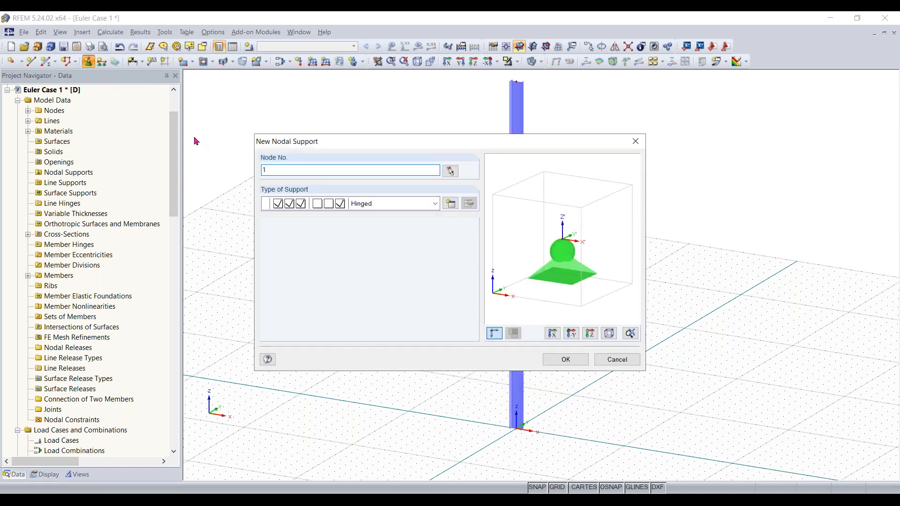
{"action": "left_click", "coordinate": [436, 205]}
{"action": "left_click", "coordinate": [418, 228]}
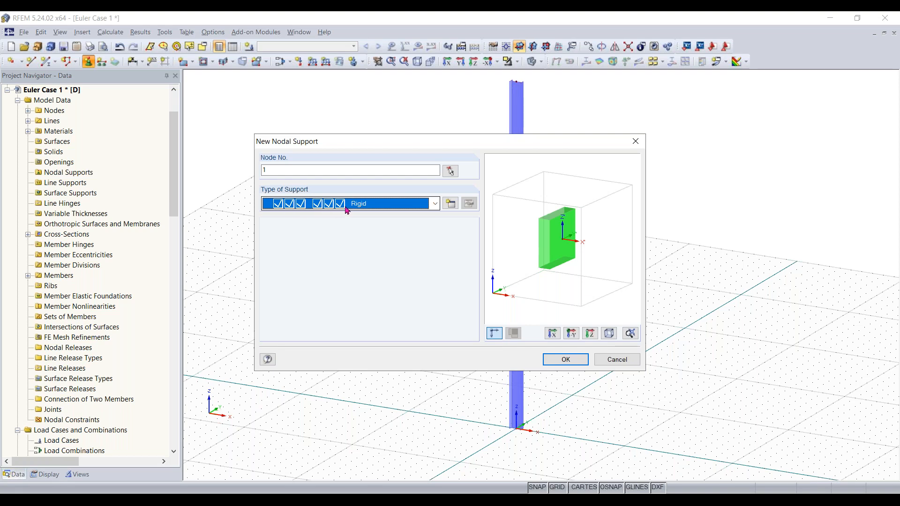
{"action": "left_click", "coordinate": [571, 360]}
{"action": "left_click", "coordinate": [529, 442]}
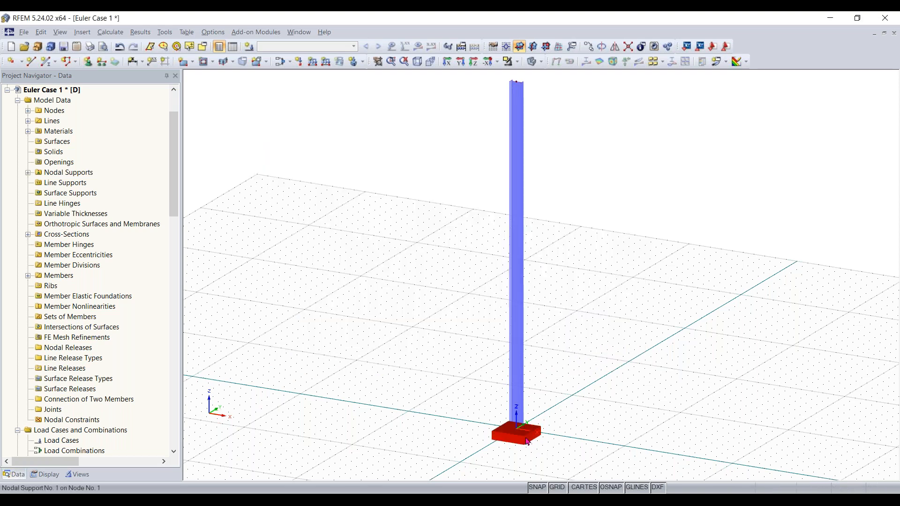
{"action": "scroll", "coordinate": [527, 441], "scroll_direction": "up", "scroll_amount": 1}
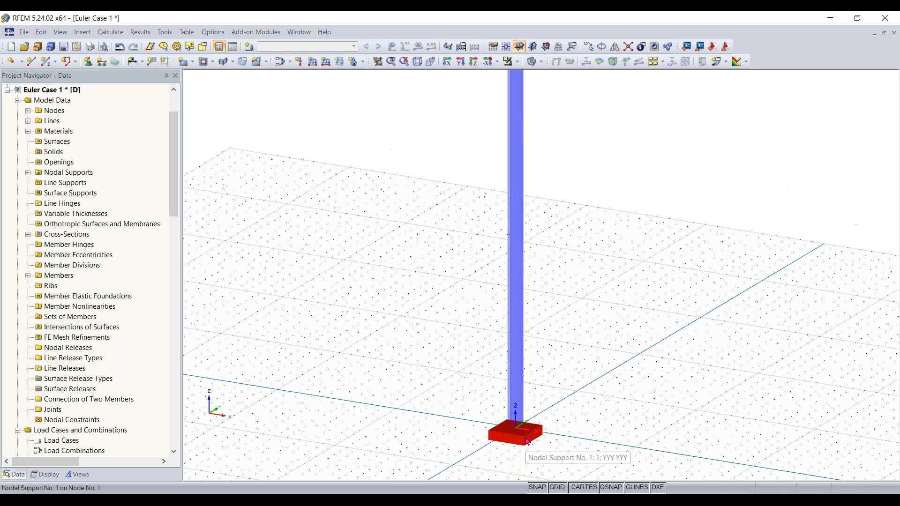
{"action": "middle_click_drag", "start_coordinate": [554, 411], "coordinate": [540, 442]}
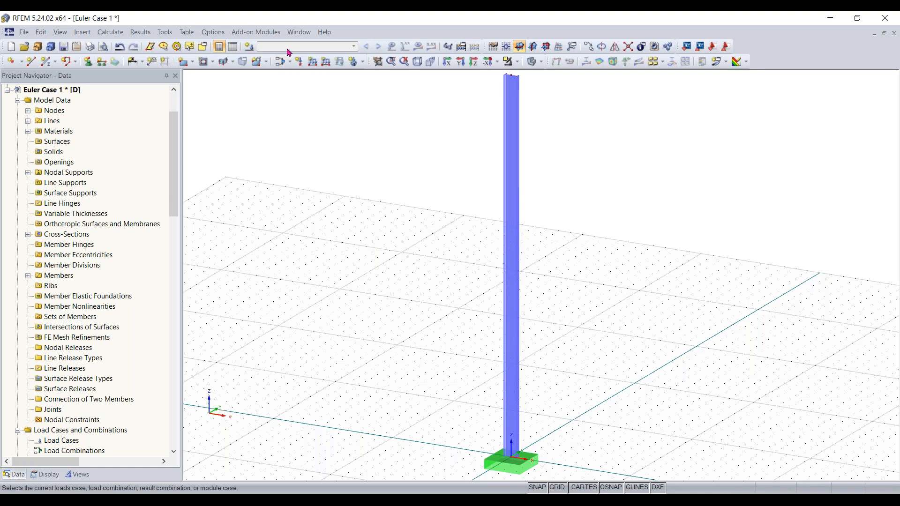
{"action": "left_click", "coordinate": [353, 61]}
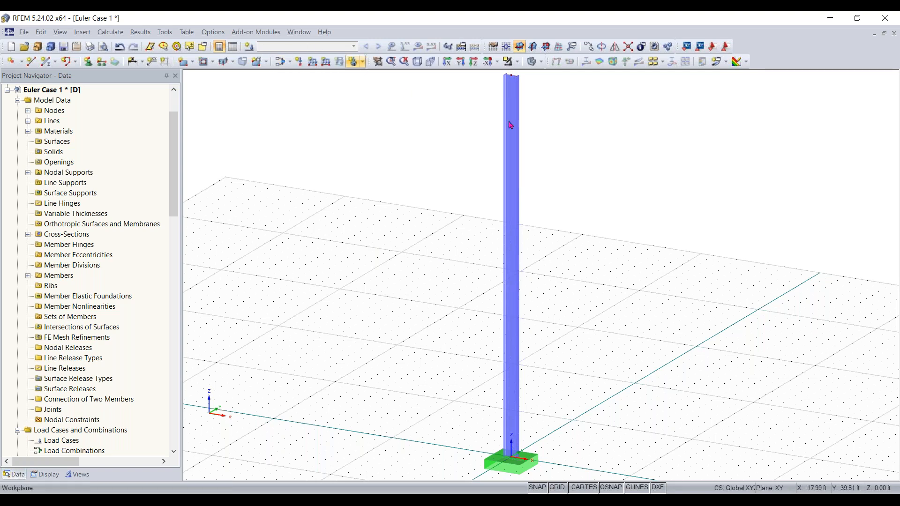
{"action": "key", "text": "Escape"}
{"action": "left_click", "coordinate": [353, 62]}
{"action": "key", "text": "Escape"}
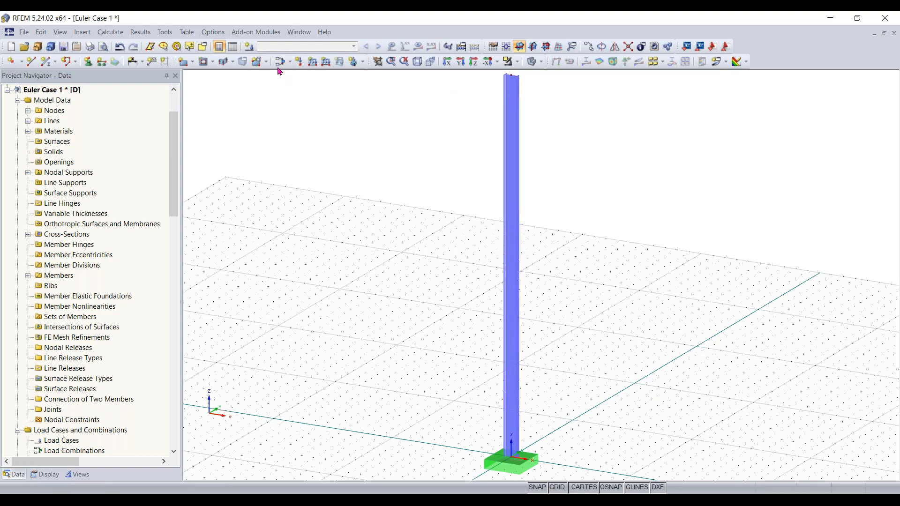
- Create a load case described as Test in the Dead category, with self-weight deactivated
{"action": "left_click", "coordinate": [250, 46]}
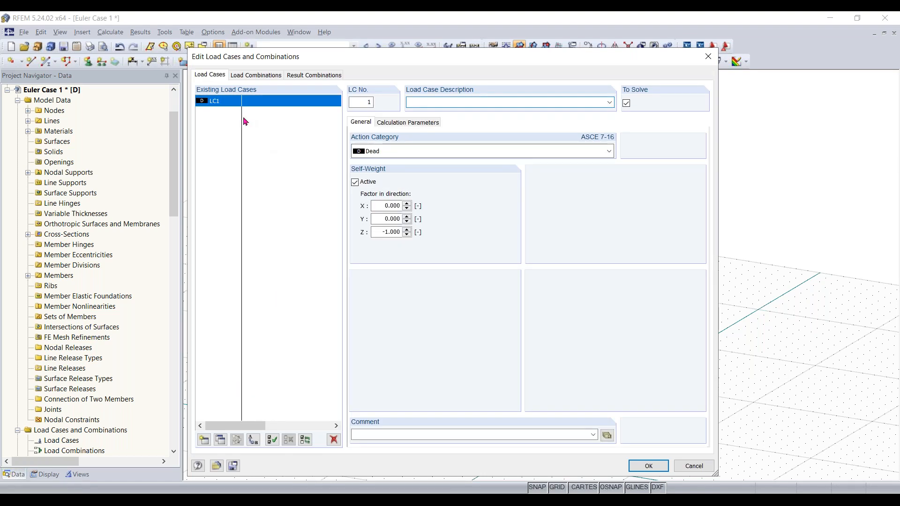
{"action": "left_click", "coordinate": [478, 100]}
{"action": "type", "text": "Test"}
{"action": "left_click", "coordinate": [355, 183]}
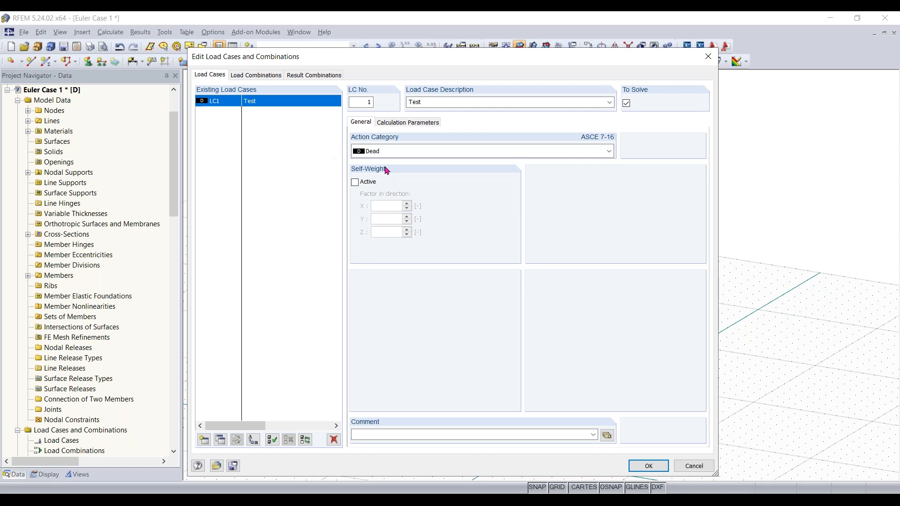
{"action": "left_click", "coordinate": [655, 468]}
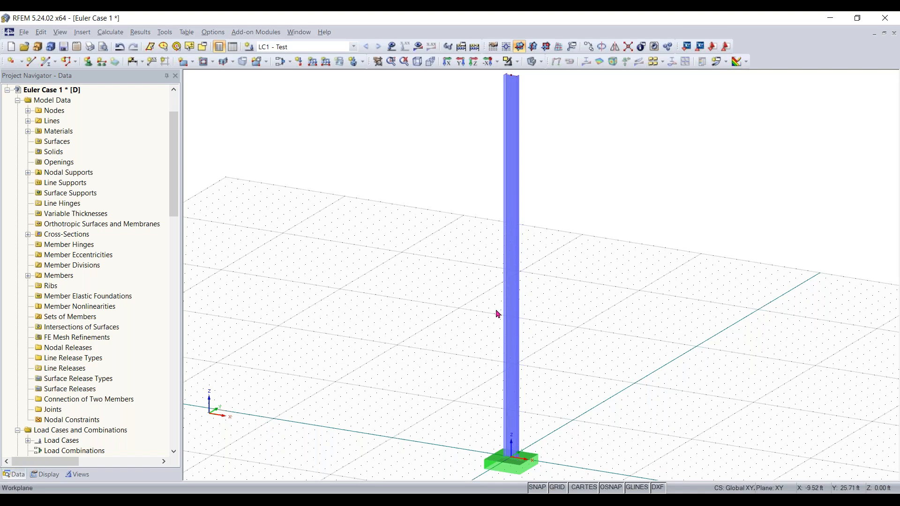
- Apply a nodal load to the column's top node with PX 2 kip and PZ 5 kip in the global coordinate system
{"action": "scroll", "coordinate": [472, 297], "scroll_direction": "down", "scroll_amount": 2}
{"action": "middle_click_drag", "start_coordinate": [448, 291], "coordinate": [464, 294], "text": "ctrl"}
{"action": "right_click", "coordinate": [462, 294]}
{"action": "left_click", "coordinate": [797, 299]}
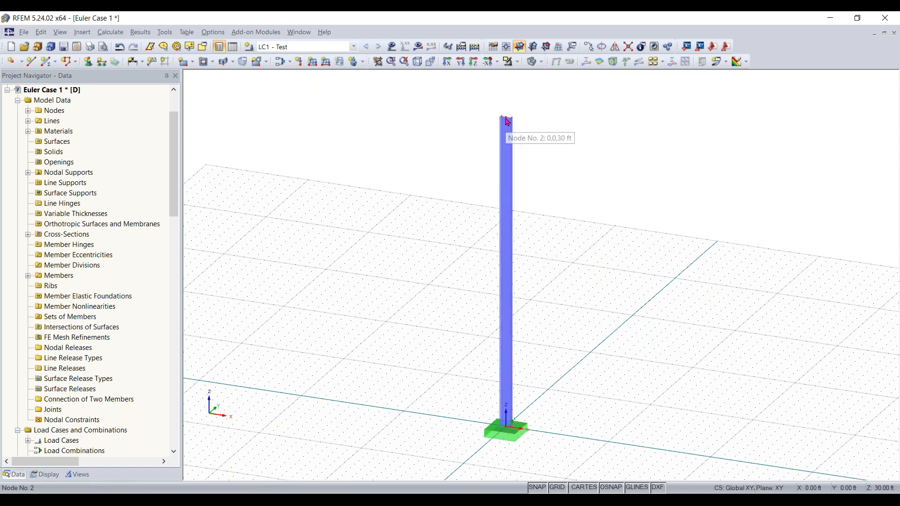
{"action": "left_click", "coordinate": [299, 63]}
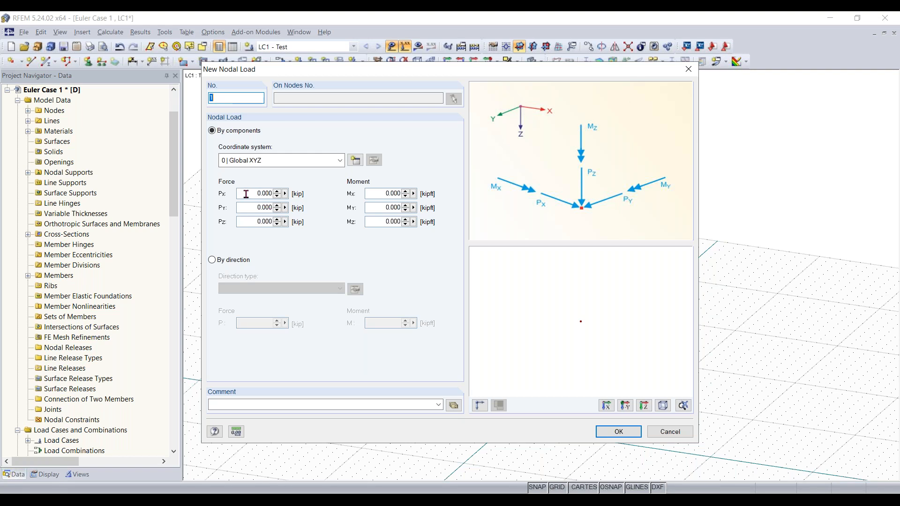
{"action": "left_click", "coordinate": [254, 223]}
{"action": "type", "text": "5"}
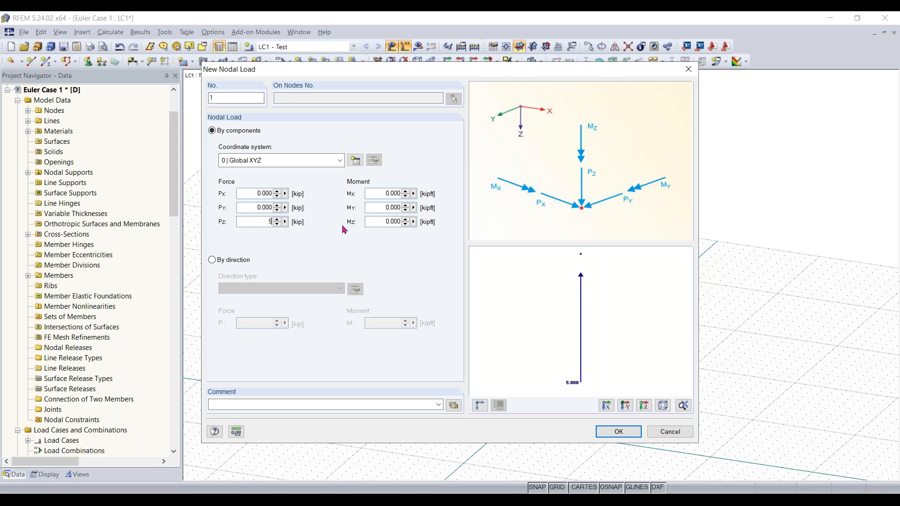
{"action": "left_click", "coordinate": [253, 194]}
{"action": "type", "text": "2"}
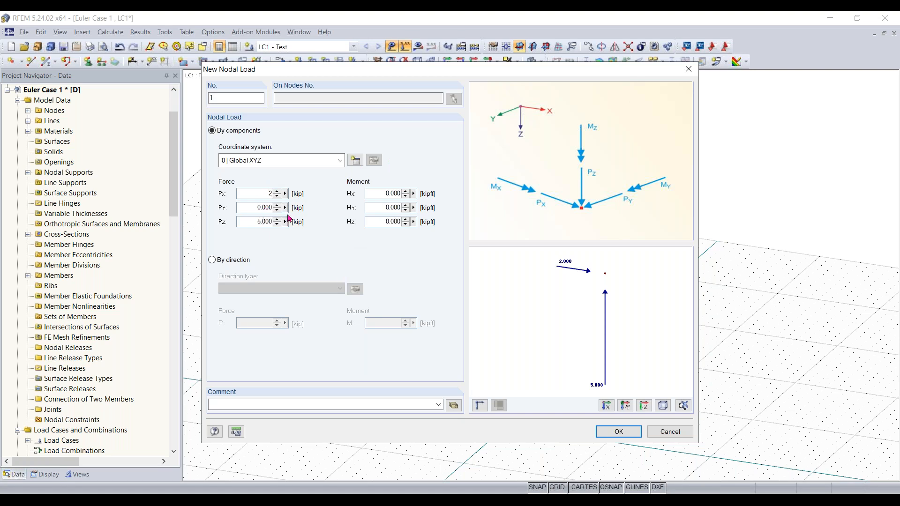
{"action": "left_click", "coordinate": [617, 433]}
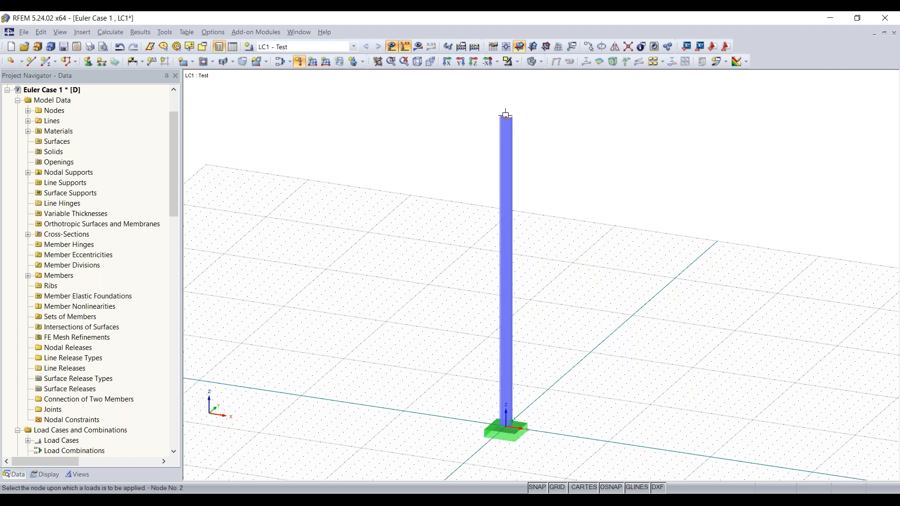
{"action": "left_click", "coordinate": [506, 114]}
{"action": "key", "text": "Escape"}
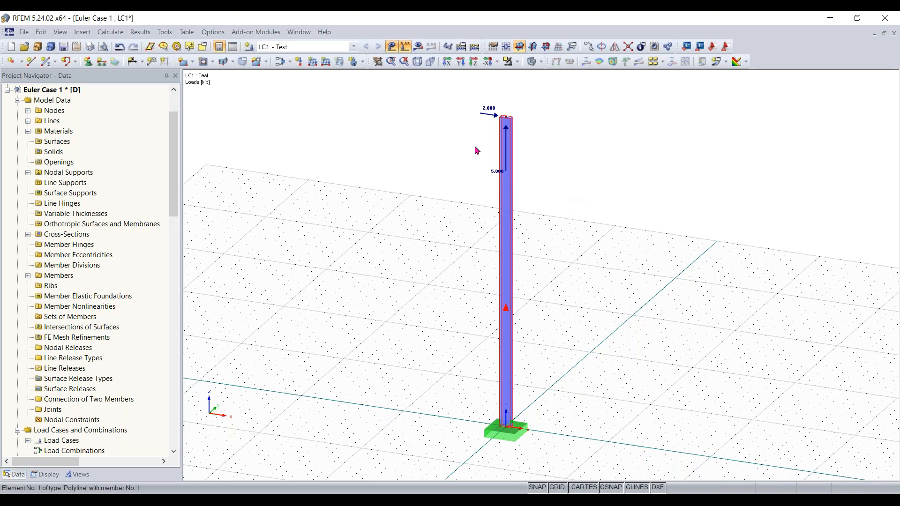
- Edit the nodal load at the column's top to PZ -5 kip, with PX at 2 kip
{"action": "scroll", "coordinate": [496, 147], "scroll_direction": "up", "scroll_amount": 2}
{"action": "scroll", "coordinate": [488, 186], "scroll_direction": "up", "scroll_amount": 1}
{"action": "middle_click_drag", "start_coordinate": [483, 199], "coordinate": [479, 220]}
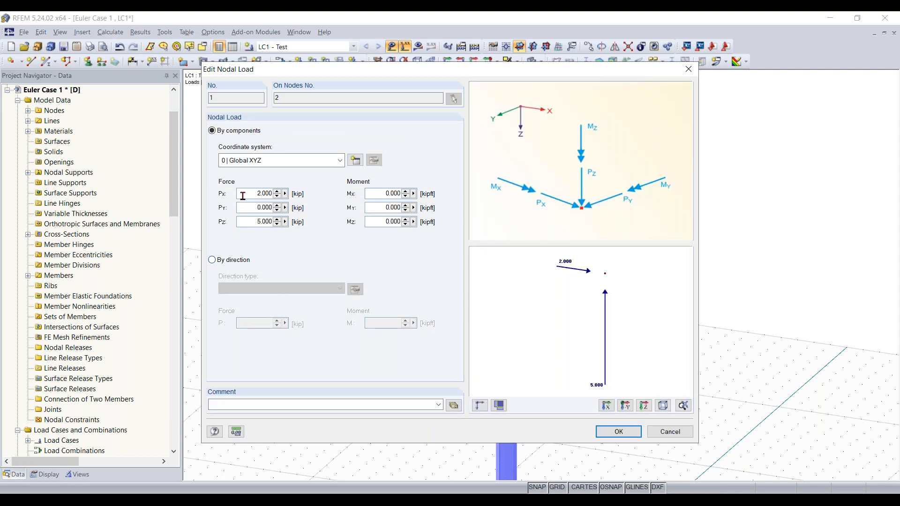
{"action": "key", "text": "Return"}
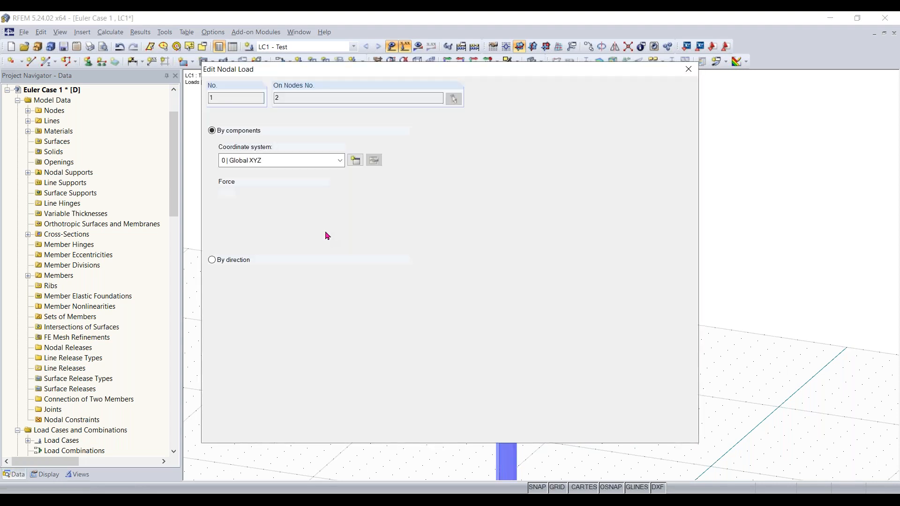
{"action": "left_click", "coordinate": [256, 222]}
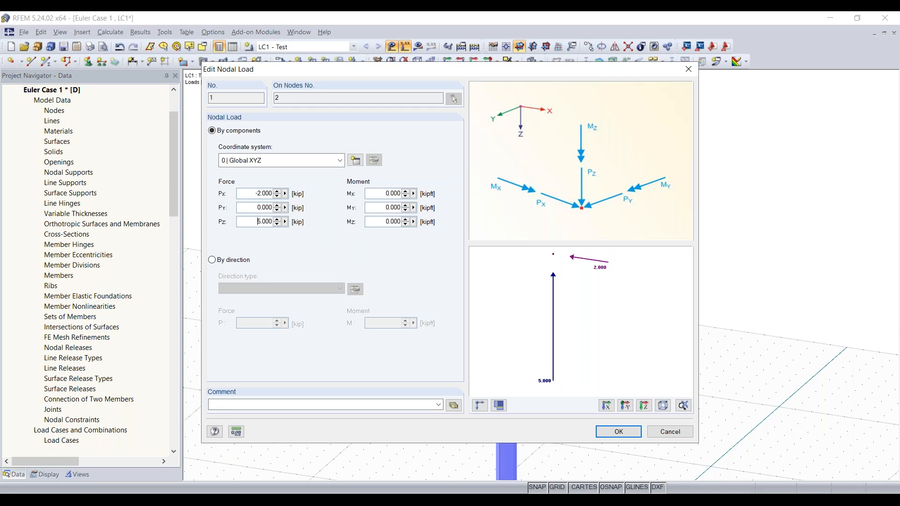
{"action": "left_click", "coordinate": [257, 194]}
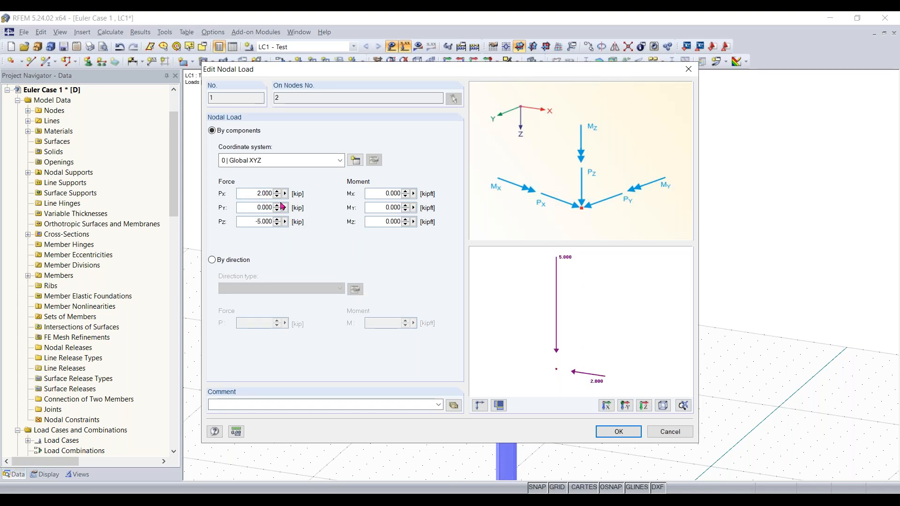
{"action": "key", "text": "Return"}
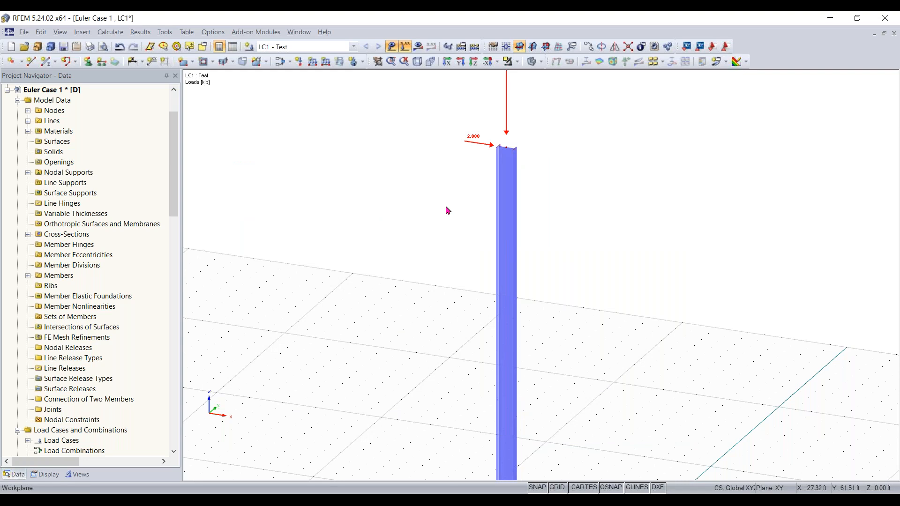
- Calculate the Test load case and show the column's global deformations in the view along the Y-axis
{"action": "scroll", "coordinate": [432, 209], "scroll_direction": "down", "scroll_amount": 5}
{"action": "middle_click_drag", "start_coordinate": [423, 287], "coordinate": [422, 285]}
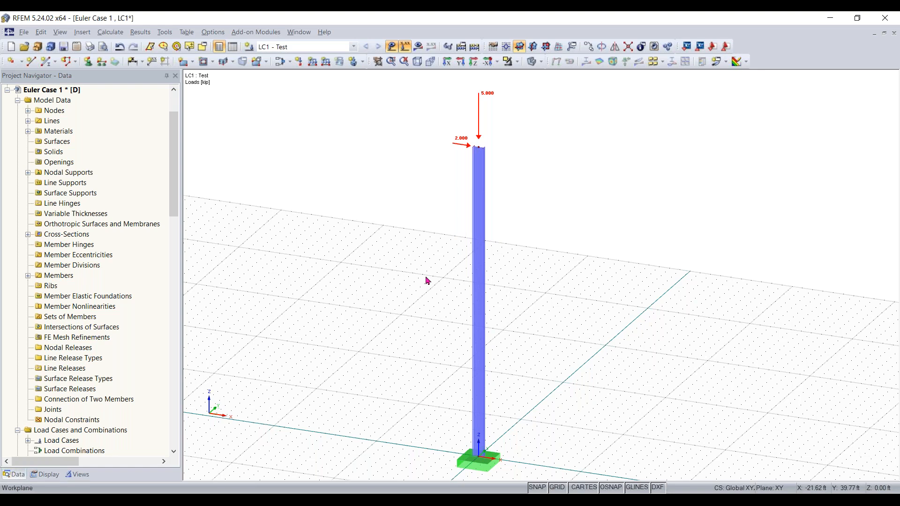
{"action": "scroll", "coordinate": [429, 277], "scroll_direction": "down", "scroll_amount": 1}
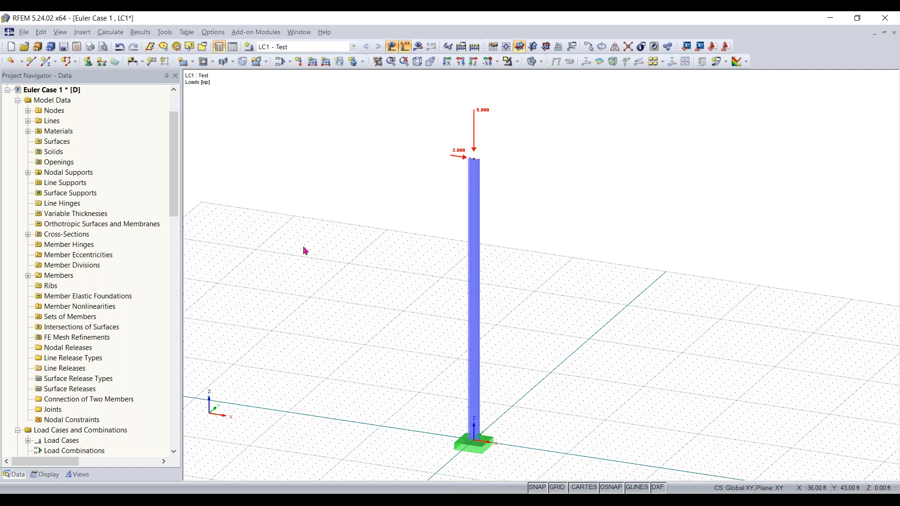
{"action": "left_click", "coordinate": [419, 47]}
{"action": "left_click", "coordinate": [430, 277]}
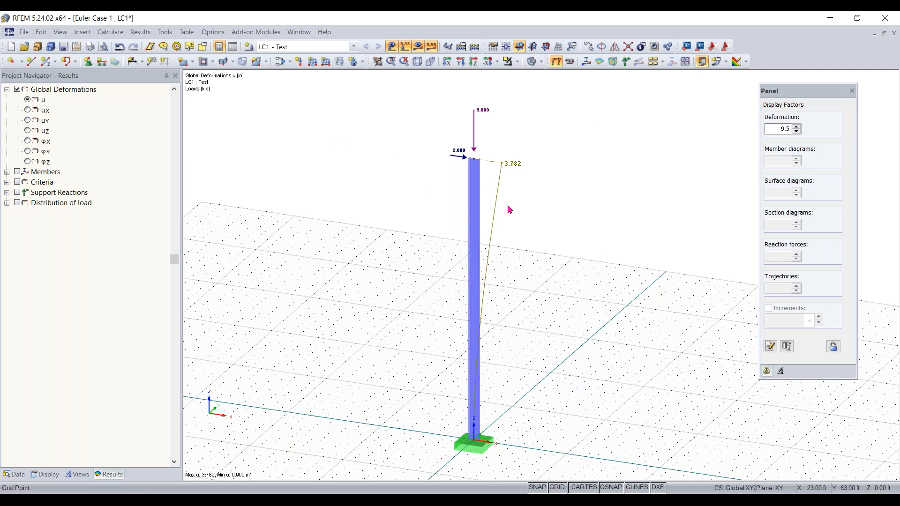
{"action": "left_click", "coordinate": [461, 61]}
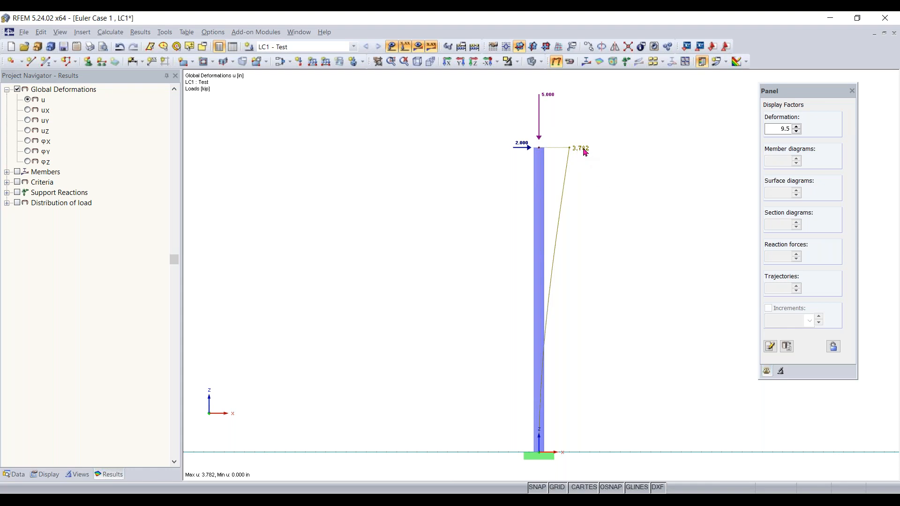
- Examine the column's My bending moment diagram and return to the global deformation display
{"action": "left_click", "coordinate": [5, 174]}
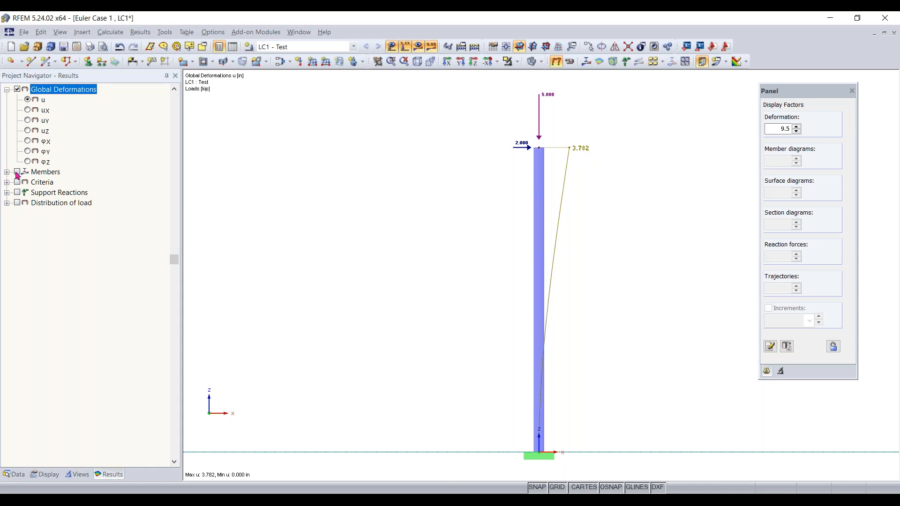
{"action": "left_click", "coordinate": [17, 173]}
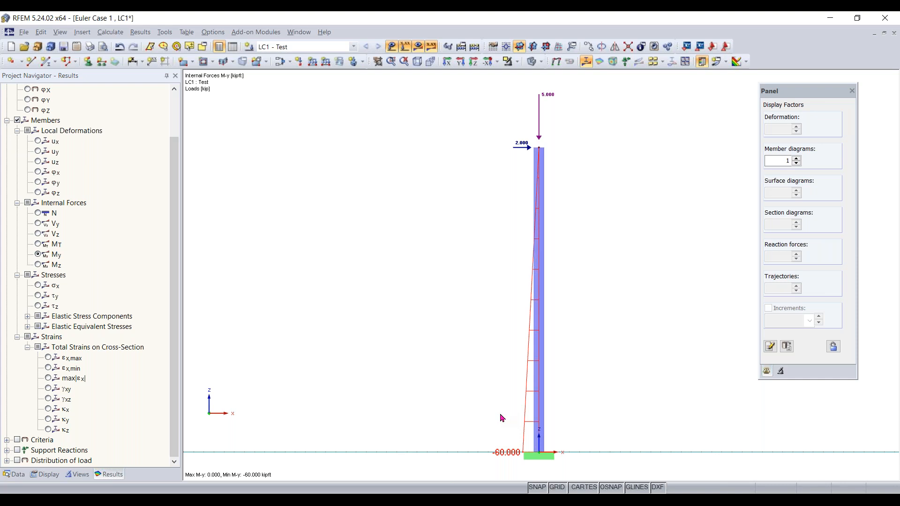
{"action": "scroll", "coordinate": [118, 174], "scroll_direction": "up", "scroll_amount": 1}
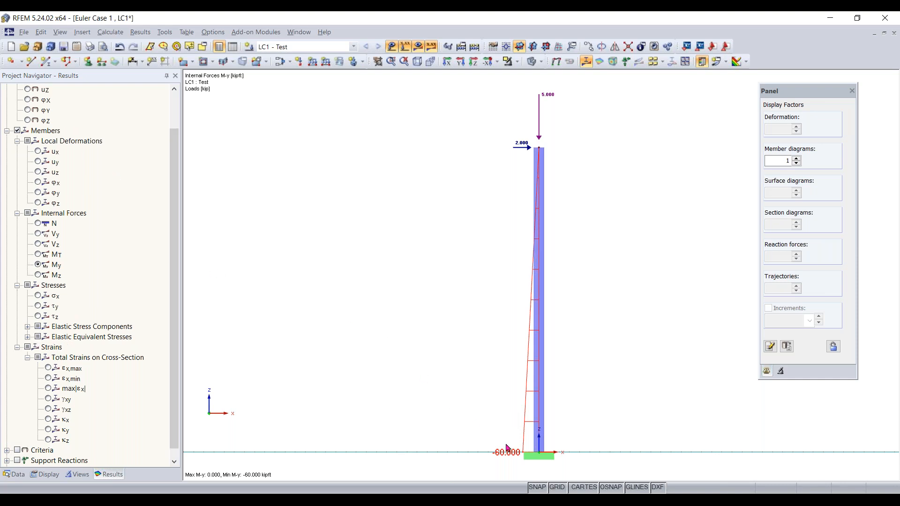
{"action": "scroll", "coordinate": [66, 238], "scroll_direction": "up", "scroll_amount": 4}
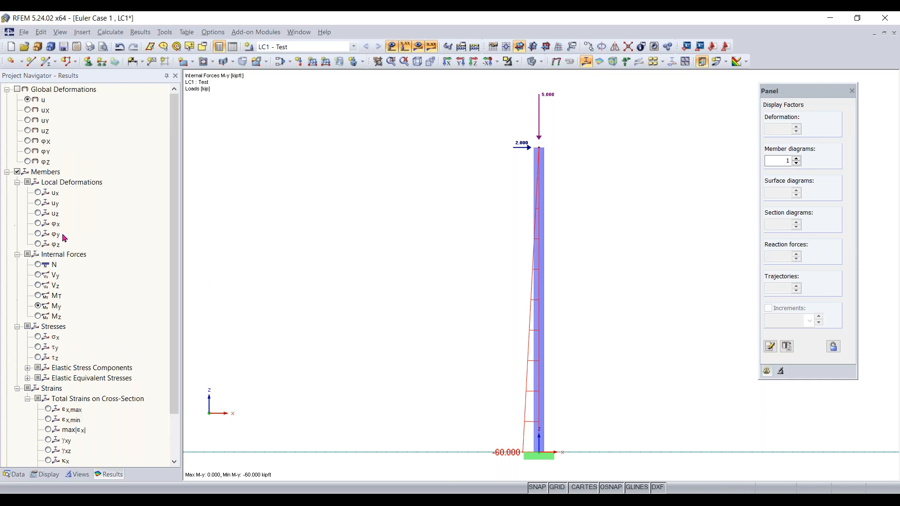
{"action": "left_click", "coordinate": [17, 89]}
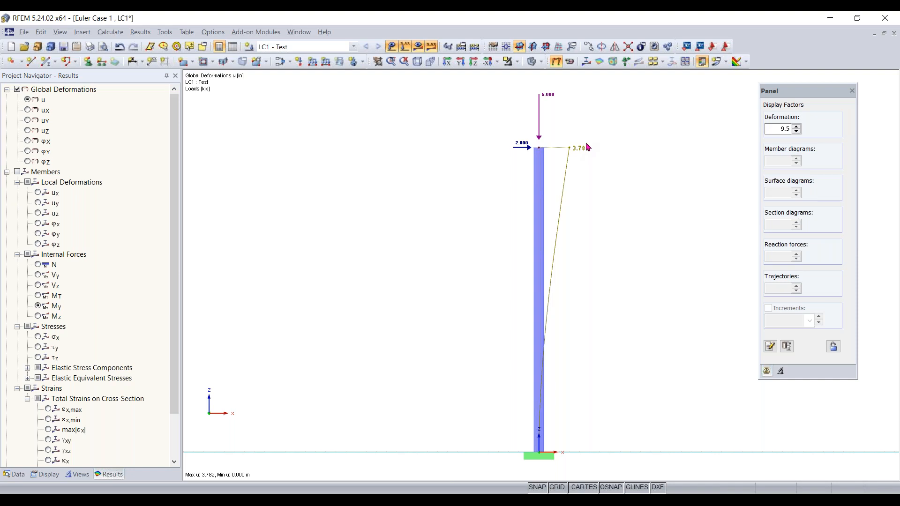
- Compare the Test load case's calculation parameters with those of a new load combination, and delete that combination
{"action": "left_click", "coordinate": [282, 64]}
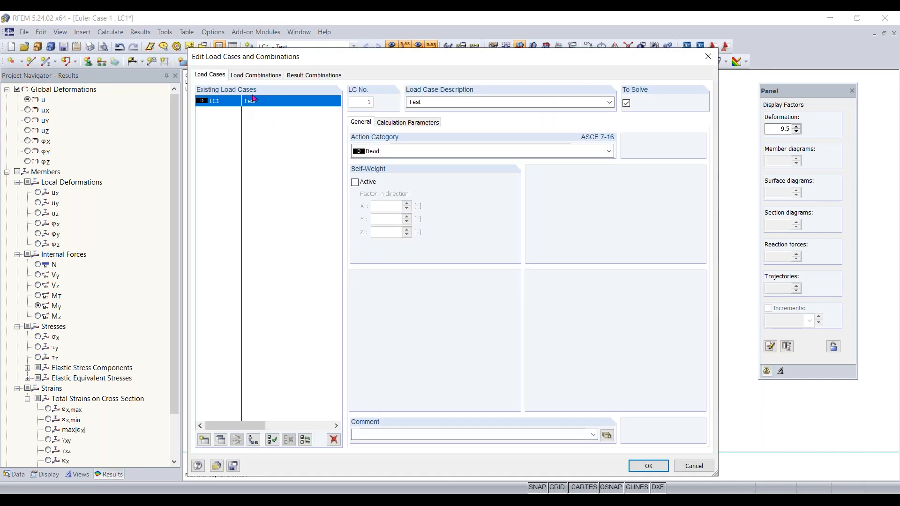
{"action": "left_click", "coordinate": [408, 124]}
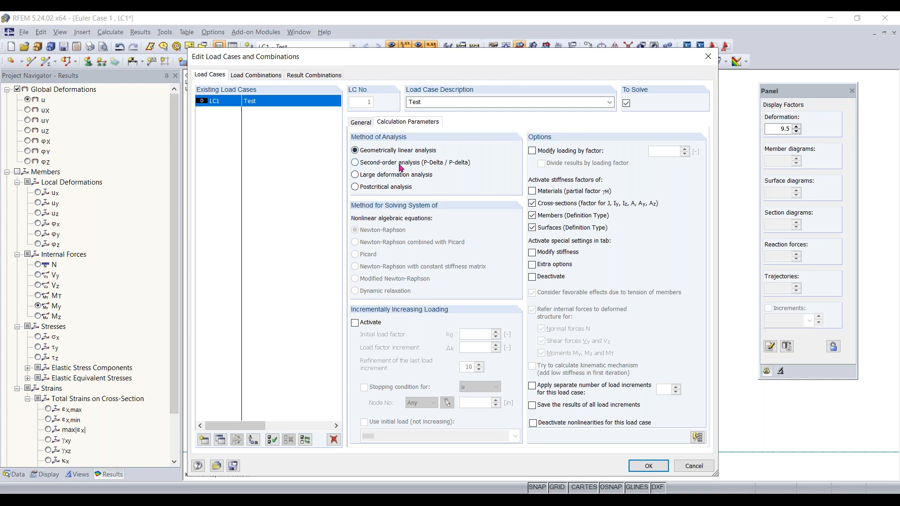
{"action": "left_click", "coordinate": [251, 77]}
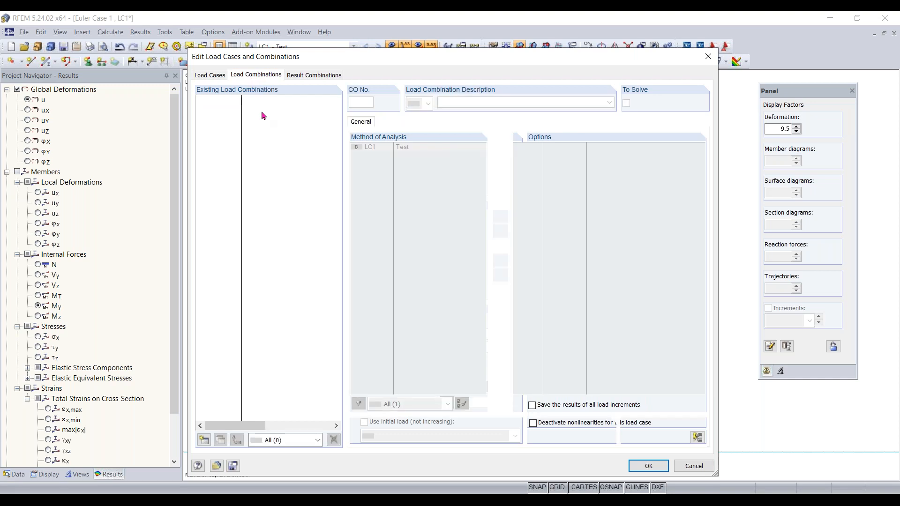
{"action": "left_click", "coordinate": [204, 440]}
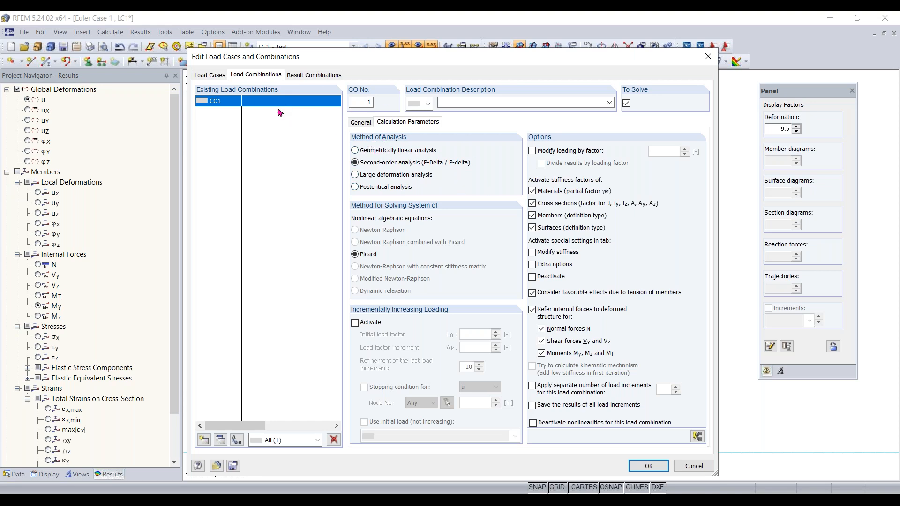
{"action": "left_click", "coordinate": [334, 440]}
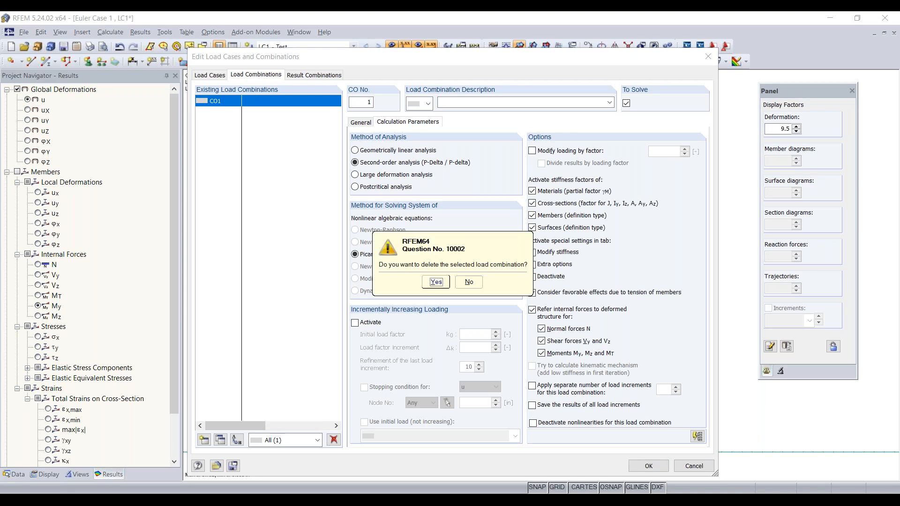
{"action": "left_click", "coordinate": [436, 281]}
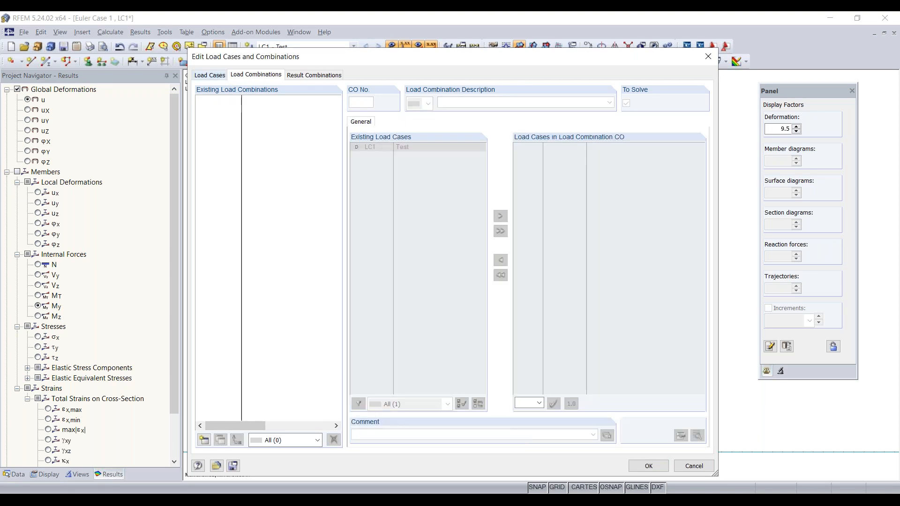
- Set the Test load case's method of analysis to Second-order analysis (P-Delta / P-delta)
{"action": "left_click", "coordinate": [218, 76]}
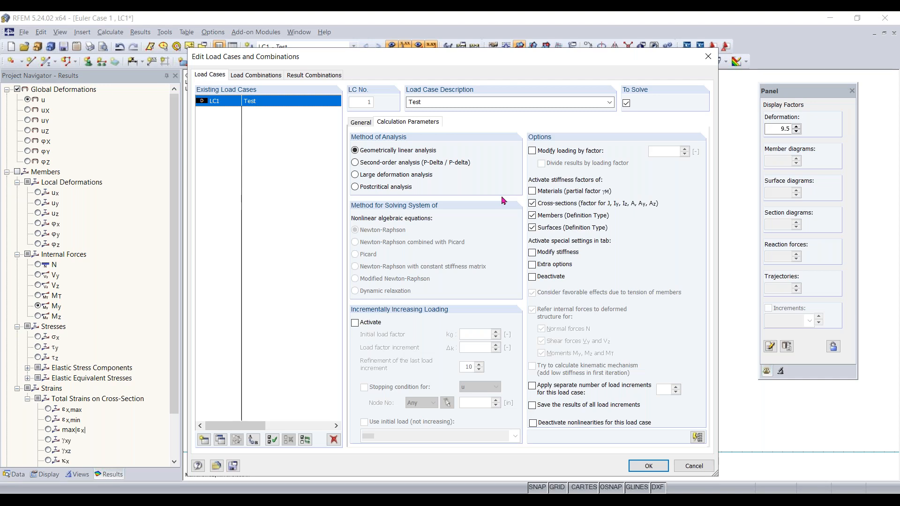
{"action": "left_click", "coordinate": [396, 164]}
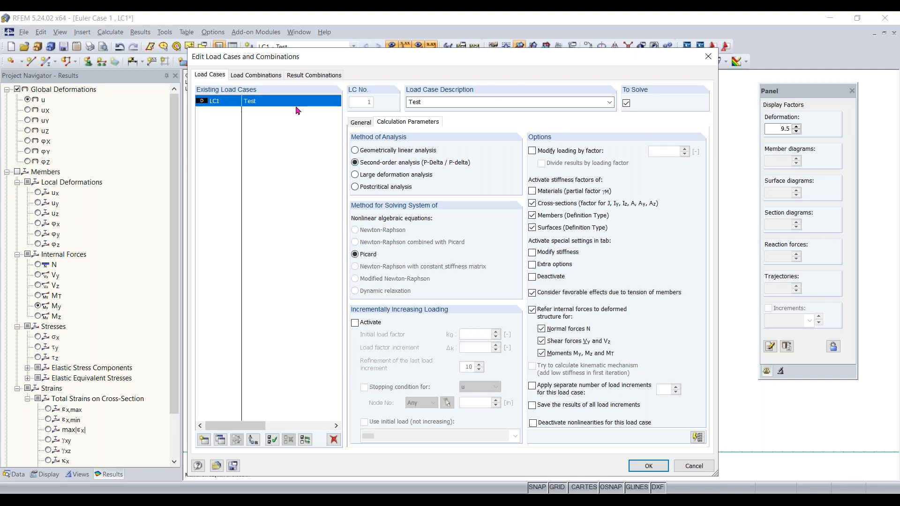
{"action": "left_click", "coordinate": [648, 465]}
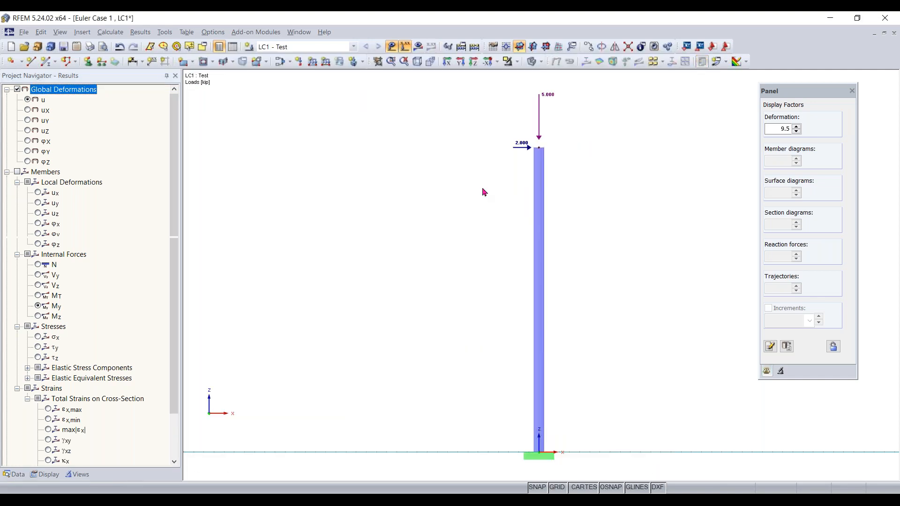
- Calculate load case LC1 and compare the column's global deformation with its member bending moment My
{"action": "left_click", "coordinate": [418, 49]}
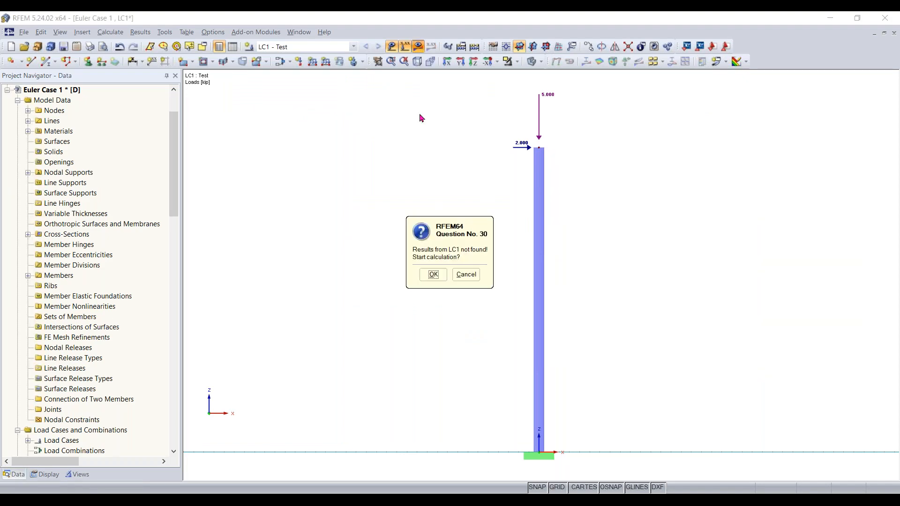
{"action": "left_click", "coordinate": [428, 277]}
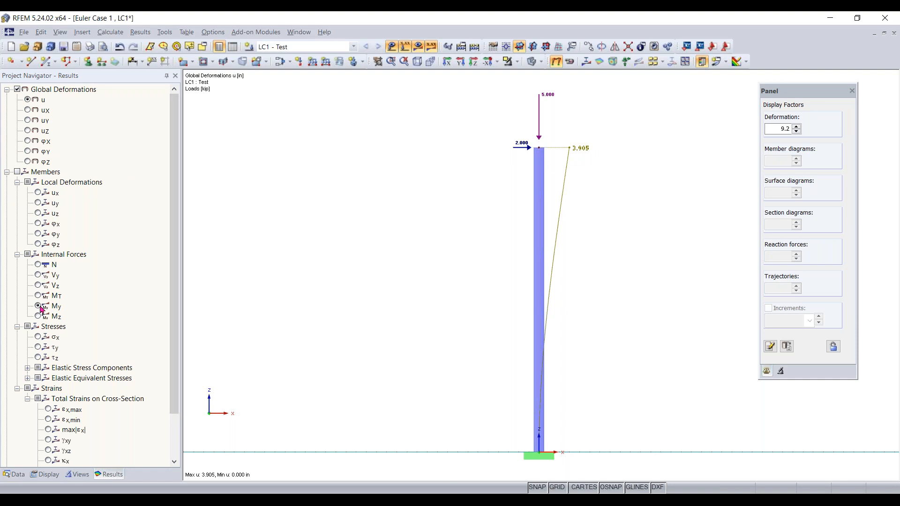
{"action": "left_click", "coordinate": [17, 172]}
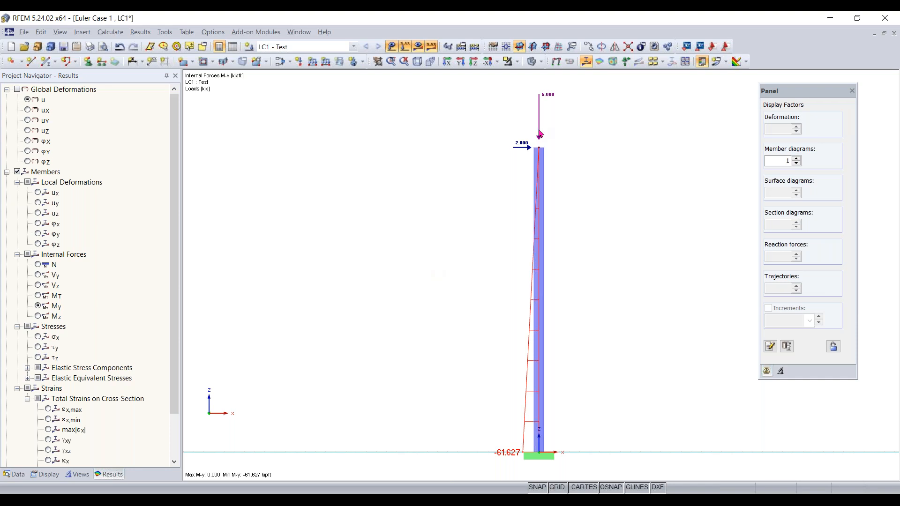
{"action": "left_click", "coordinate": [18, 89]}
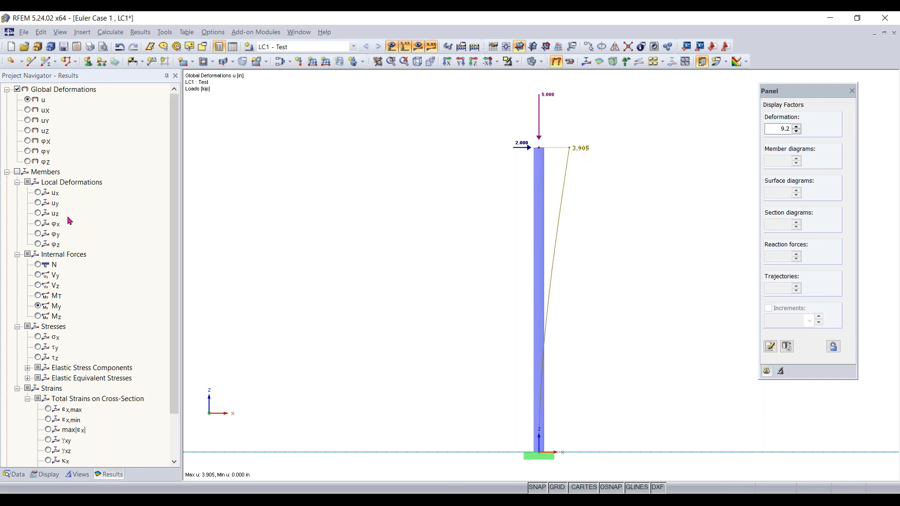
{"action": "left_click", "coordinate": [18, 172]}
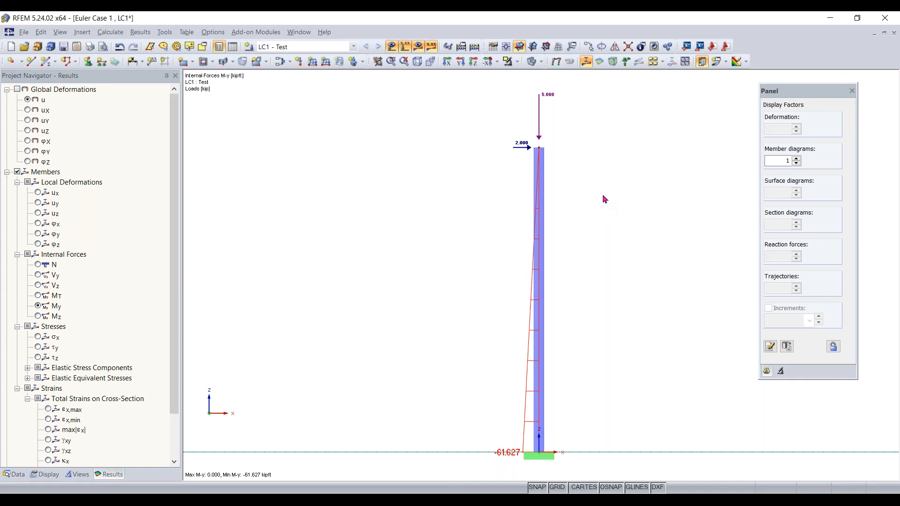
- Open the nodal load at the top of the column for editing and set its force PX to -0.100 kip
{"action": "left_click", "coordinate": [412, 51]}
{"action": "left_click", "coordinate": [391, 49]}
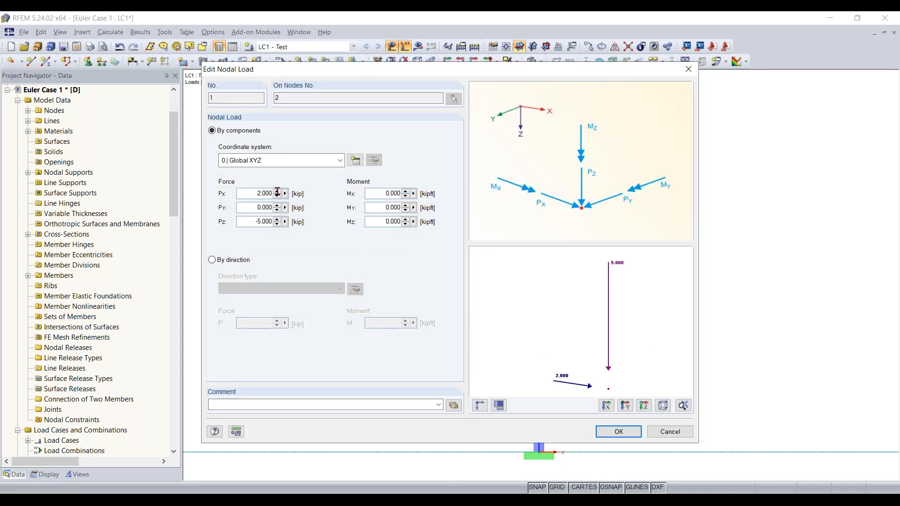
{"action": "double_click", "coordinate": [261, 194]}
{"action": "key", "text": "BackSpace"}
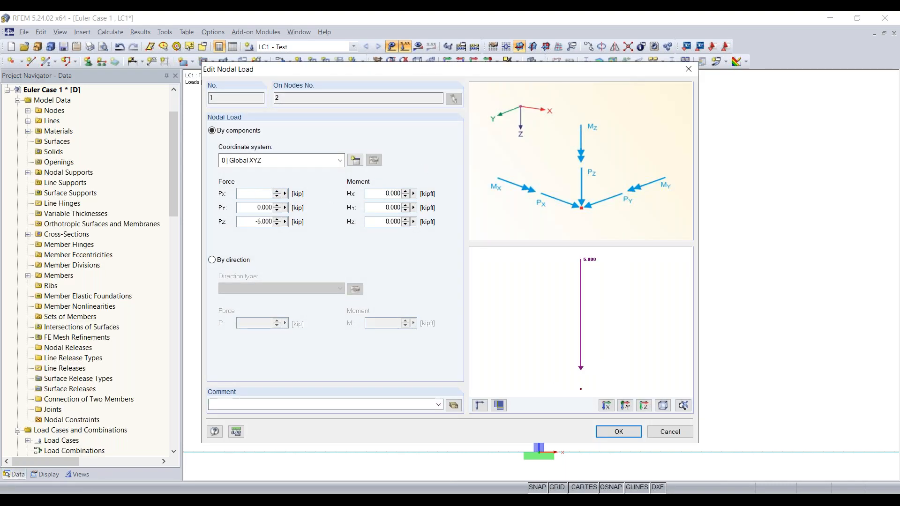
{"action": "type", "text": ".100"}
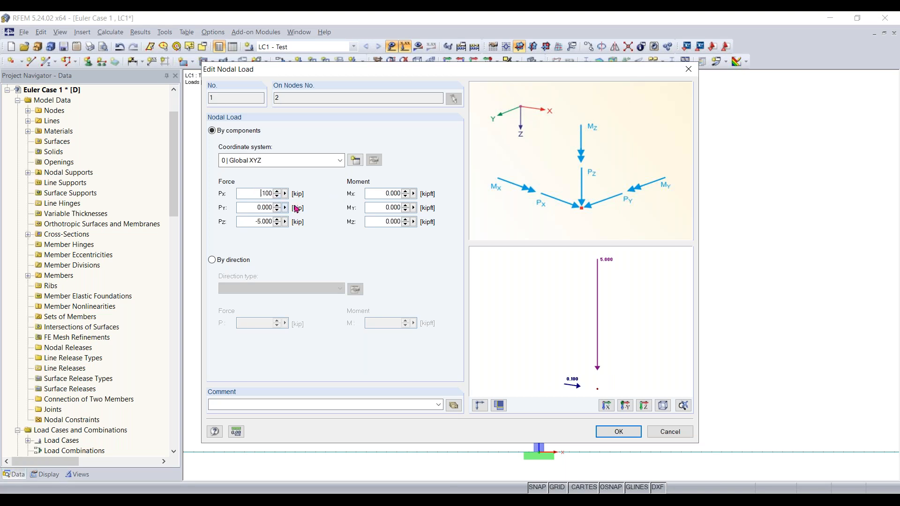
{"action": "key", "text": "Home"}
{"action": "type", "text": "-"}
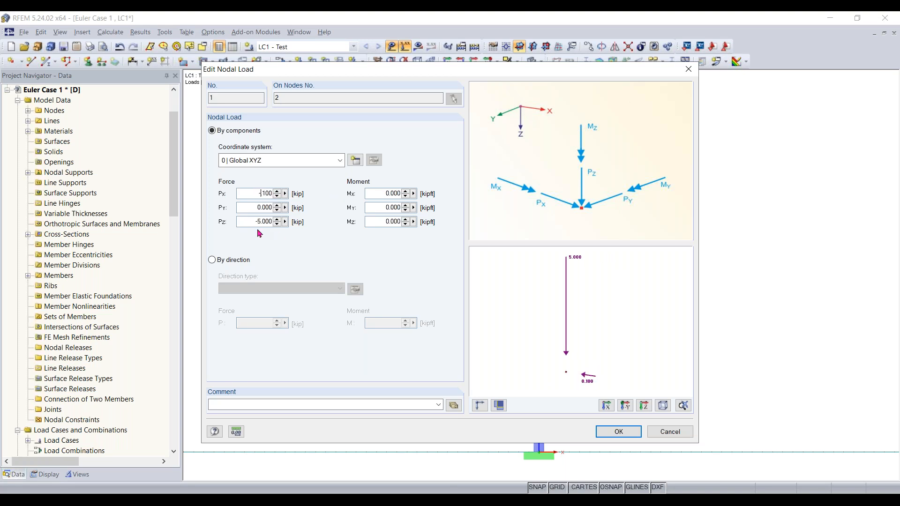
- Set the nodal load's force PZ to -0.100 kip and PX to 0 kip, and apply the changes
{"action": "key", "text": "Tab"}
{"action": "key", "text": "Tab"}
{"action": "type", "text": "-0"}
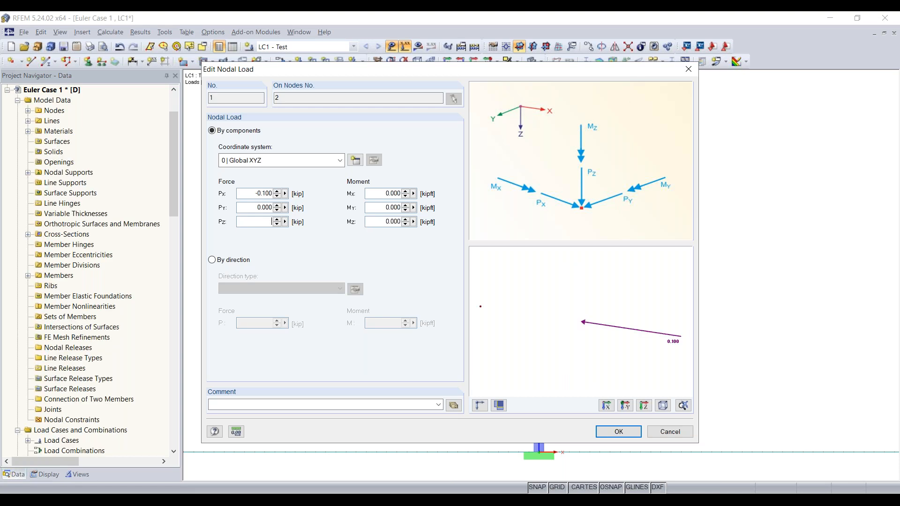
{"action": "type", "text": ".100"}
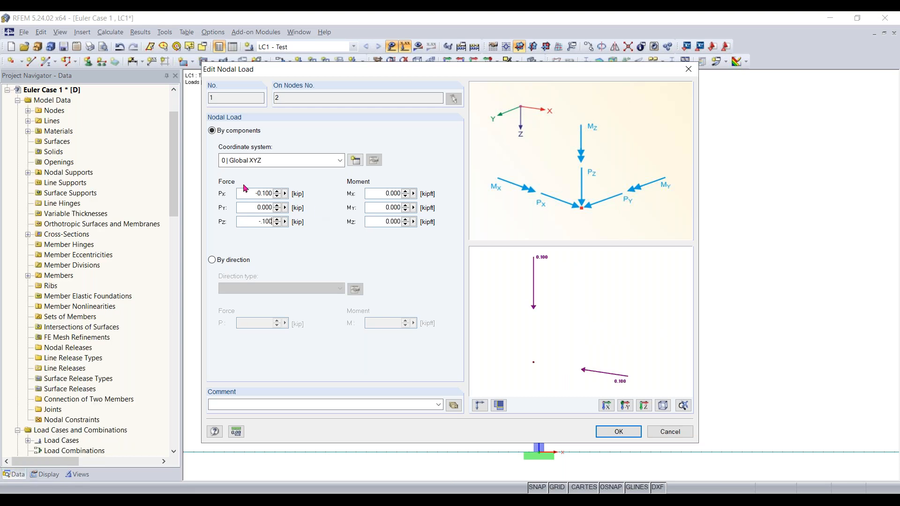
{"action": "left_click_drag", "start_coordinate": [255, 194], "coordinate": [386, 198]}
{"action": "type", "text": "0"}
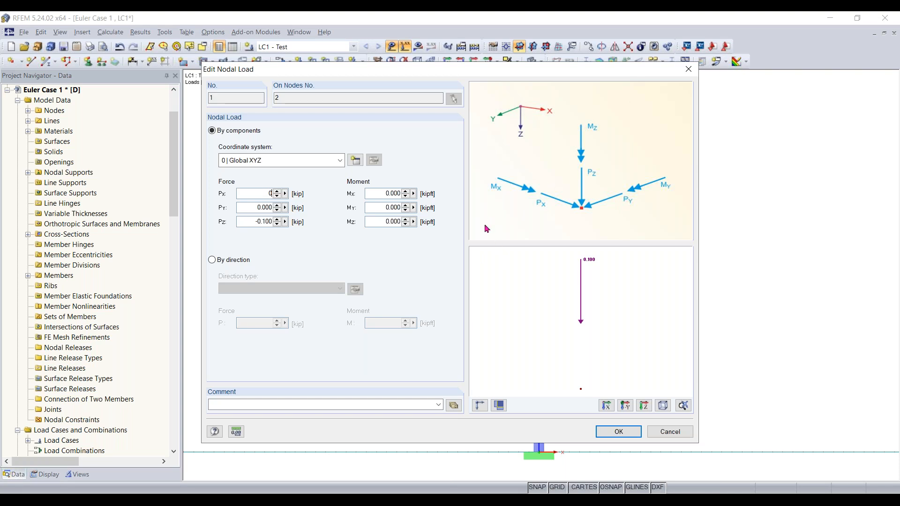
{"action": "left_click", "coordinate": [618, 433]}
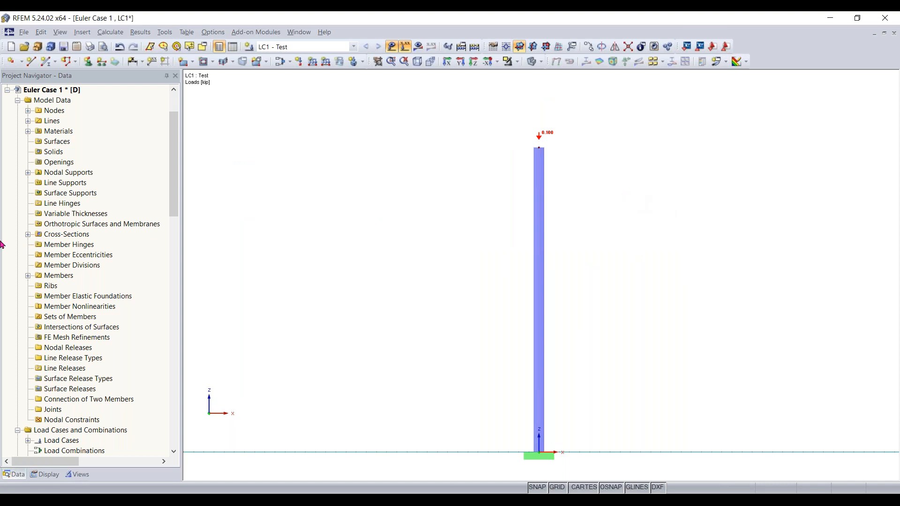
- Look through the add-on modules listed in the project navigator, including the favorites
{"action": "scroll", "coordinate": [133, 194], "scroll_direction": "up", "scroll_amount": 2}
{"action": "scroll", "coordinate": [133, 193], "scroll_direction": "down", "scroll_amount": 9}
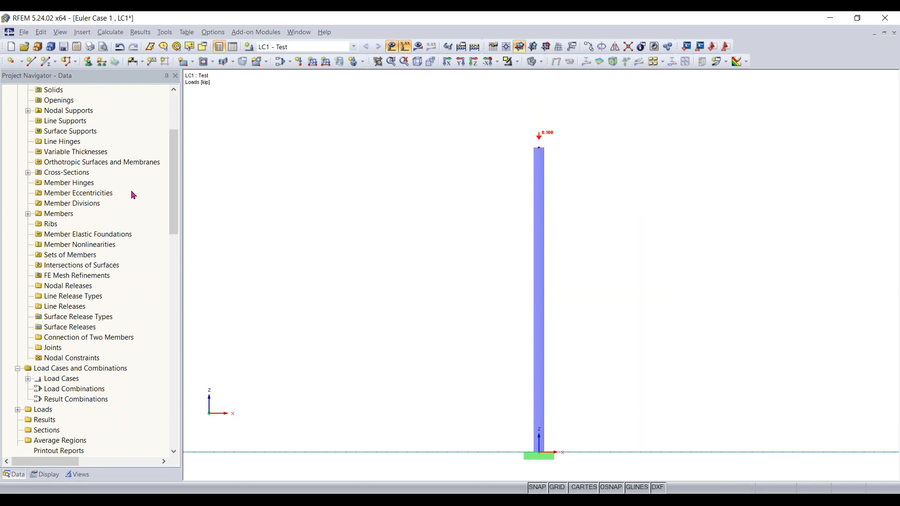
{"action": "scroll", "coordinate": [133, 193], "scroll_direction": "down", "scroll_amount": 2}
{"action": "left_click_drag", "start_coordinate": [174, 210], "coordinate": [176, 246]}
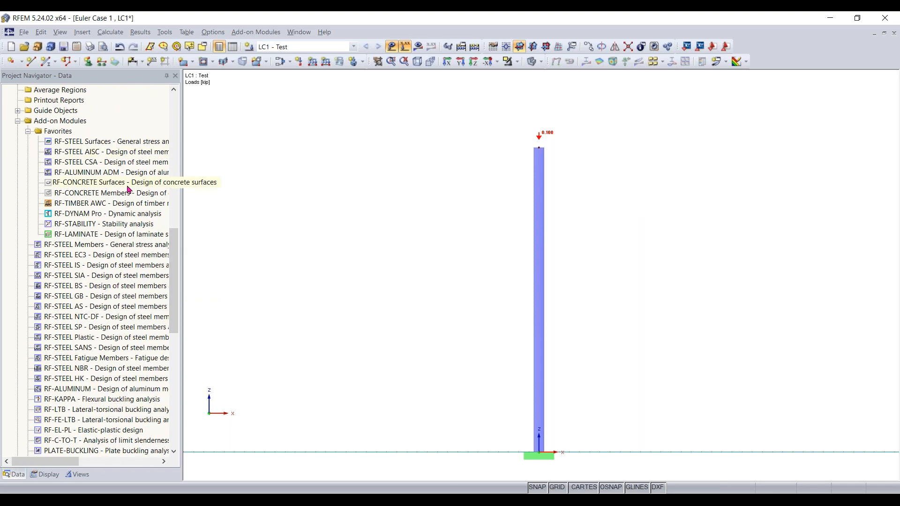
{"action": "scroll", "coordinate": [131, 193], "scroll_direction": "down", "scroll_amount": 1}
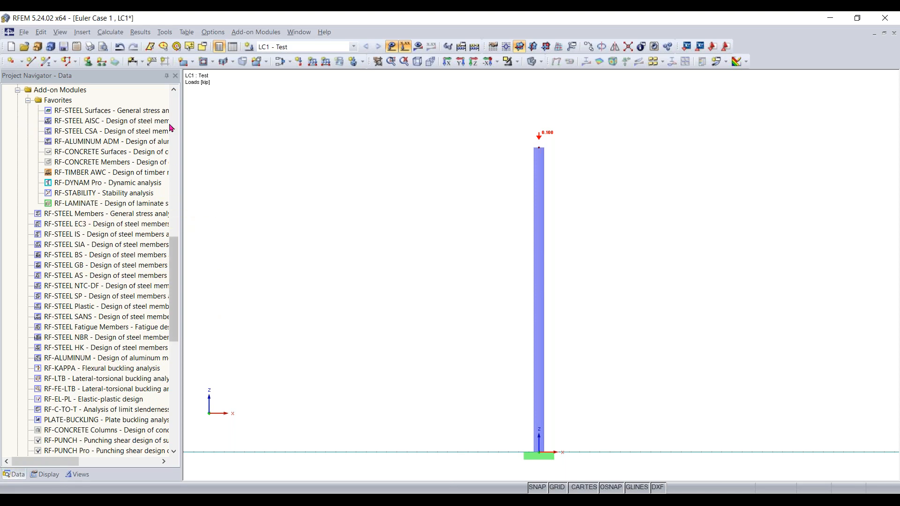
- Look over the add-on module categories and open the RF-STABILITY module for stability analysis
{"action": "left_click", "coordinate": [256, 33]}
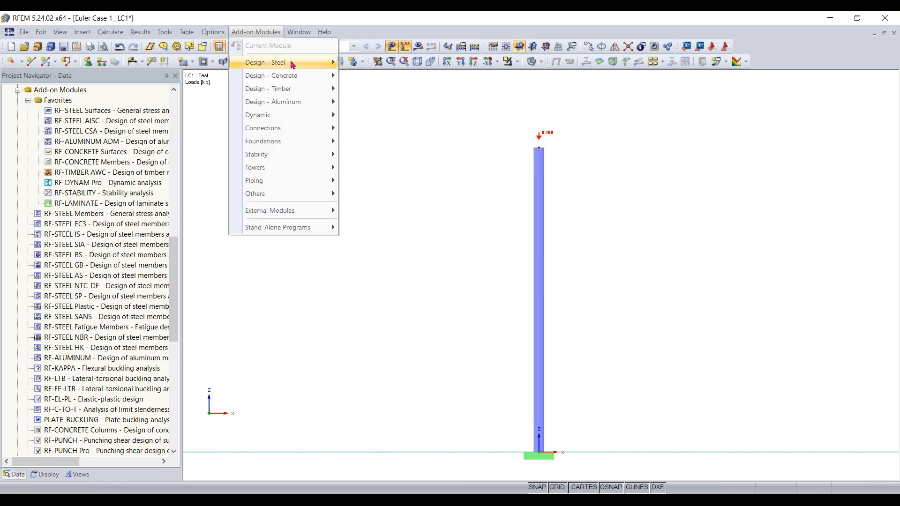
{"action": "mouse_move", "coordinate": [291, 64]}
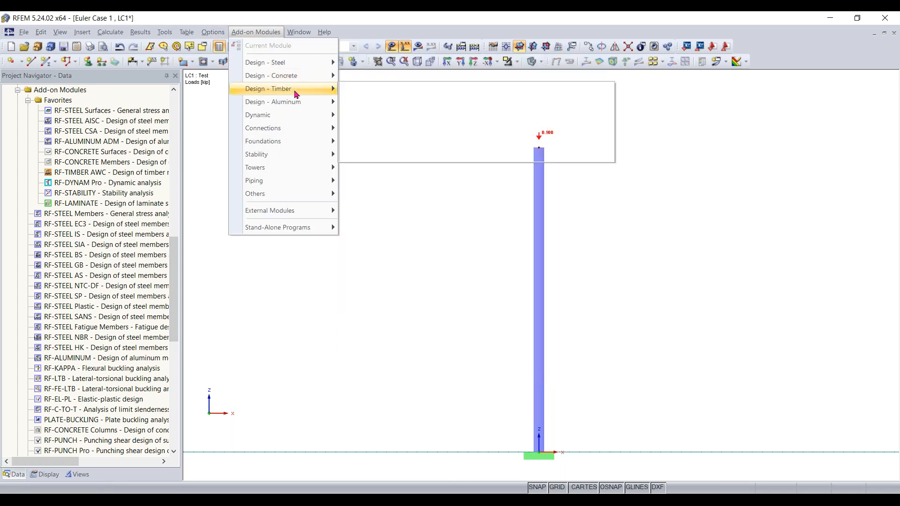
{"action": "mouse_move", "coordinate": [296, 93]}
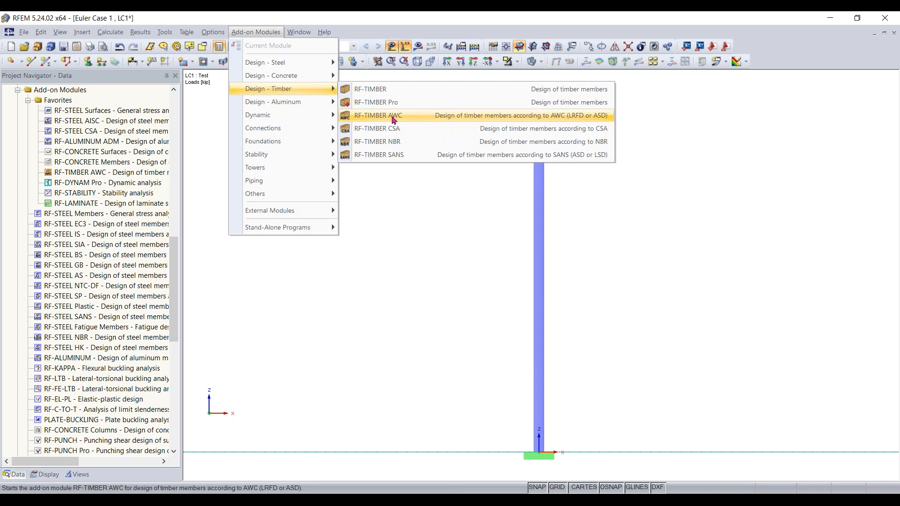
{"action": "mouse_move", "coordinate": [314, 108]}
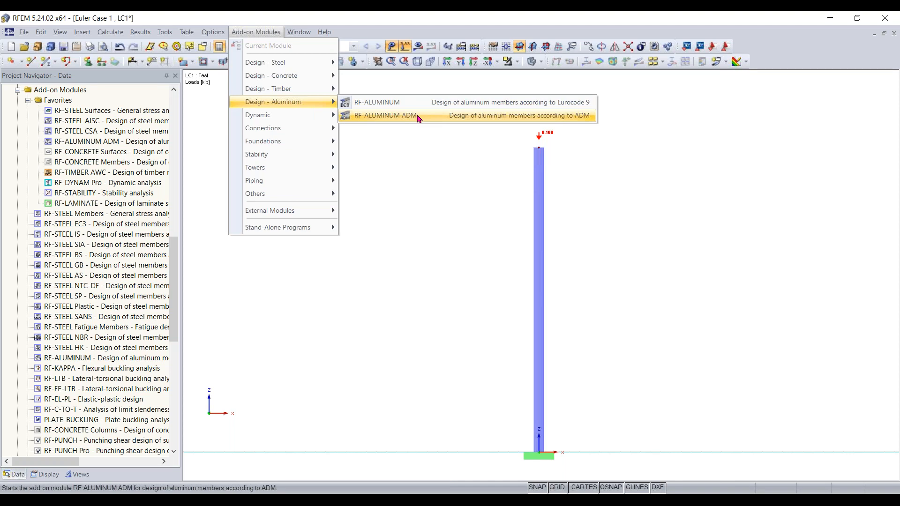
{"action": "mouse_move", "coordinate": [331, 77]}
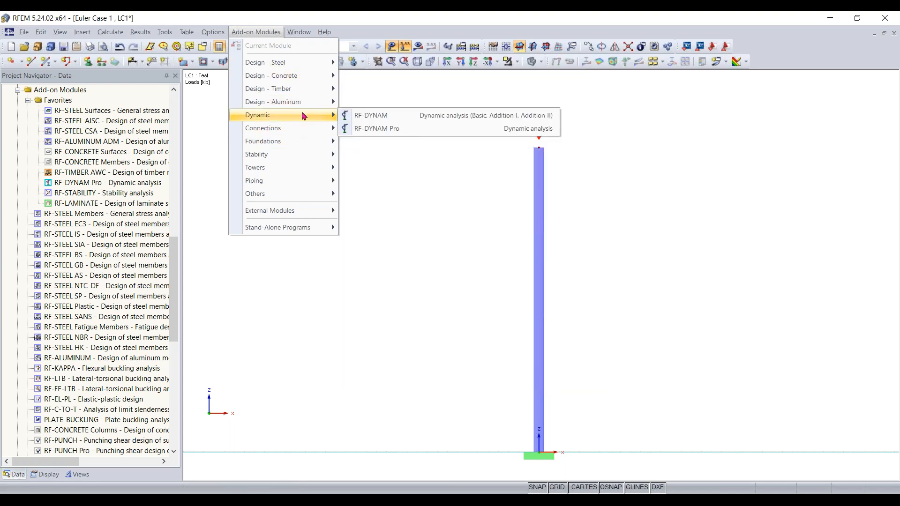
{"action": "mouse_move", "coordinate": [297, 159]}
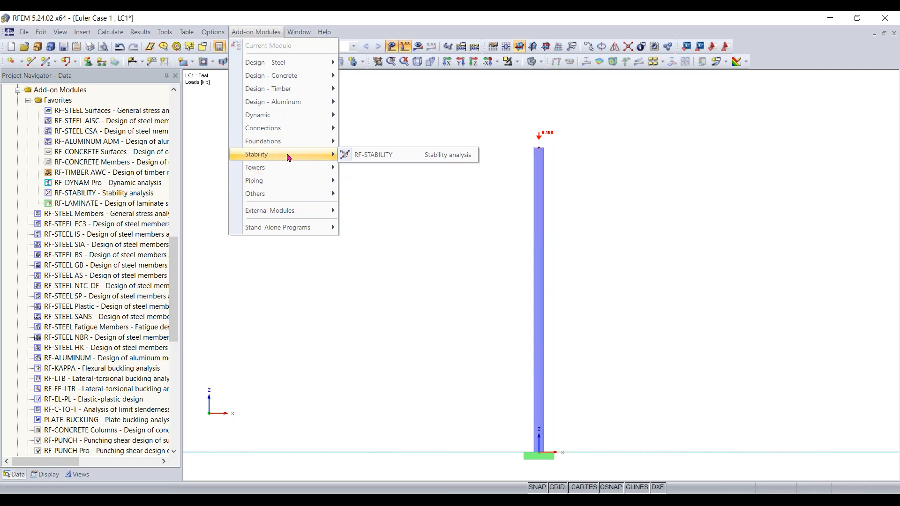
{"action": "left_click", "coordinate": [388, 156]}
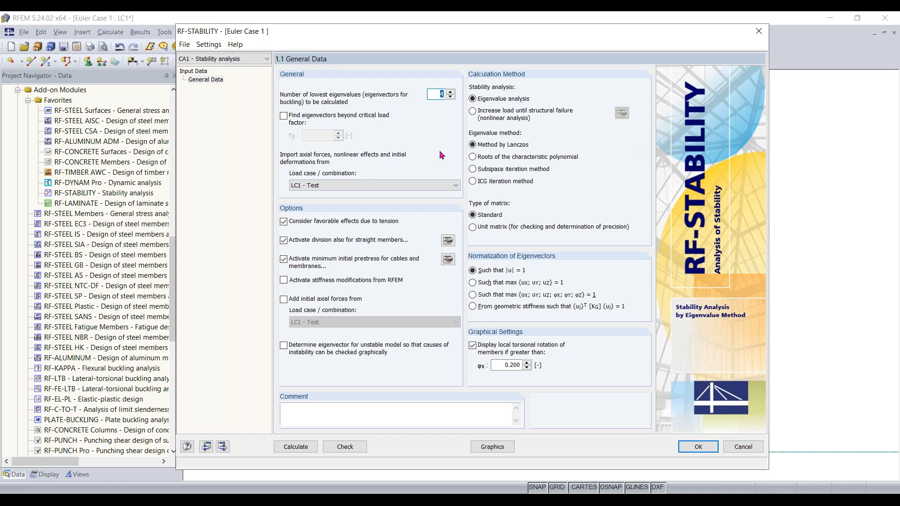
{"action": "left_click_drag", "start_coordinate": [461, 36], "coordinate": [491, 38]}
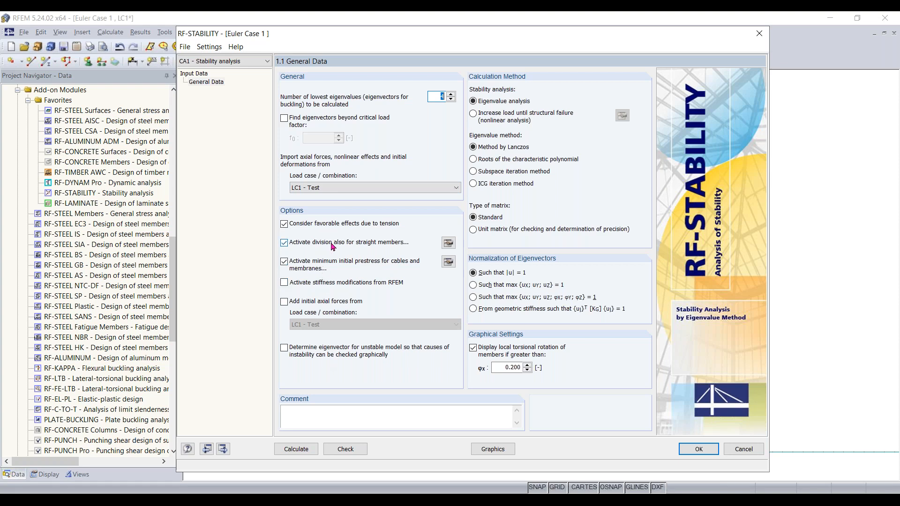
- In the FE mesh settings, set the minimum number of member divisions for straight members not integrated in surfaces to 10
{"action": "left_click", "coordinate": [449, 244]}
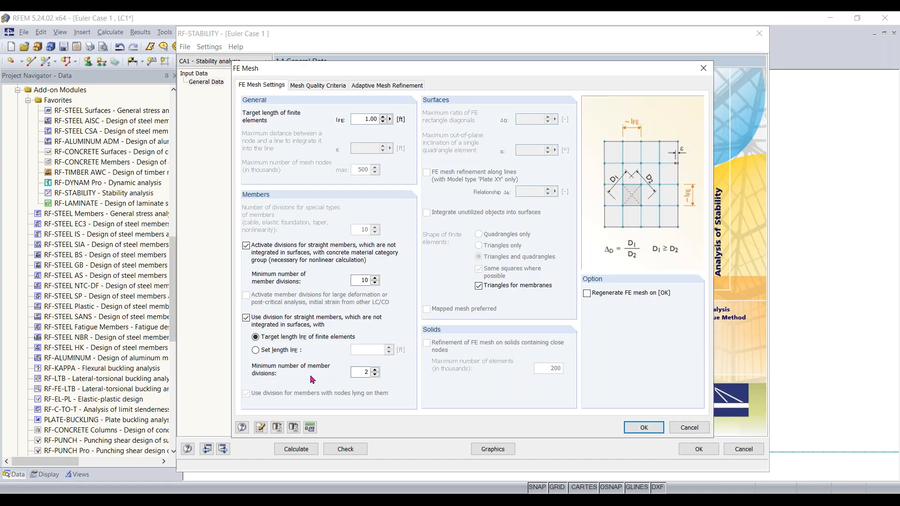
{"action": "double_click", "coordinate": [357, 373]}
{"action": "key", "text": "BackSpace"}
{"action": "type", "text": "10"}
{"action": "left_click", "coordinate": [644, 431]}
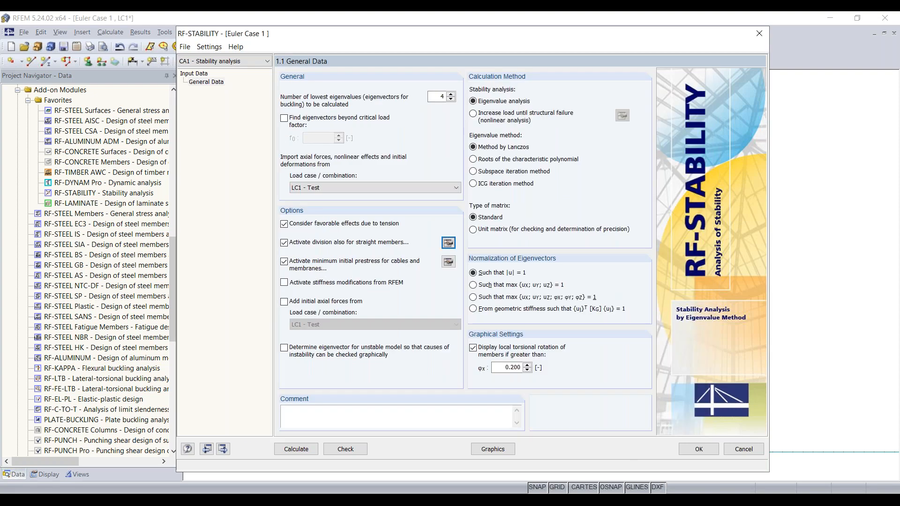
- Run the stability calculation and review the critical load factors, effective lengths and critical loads
{"action": "left_click", "coordinate": [296, 449]}
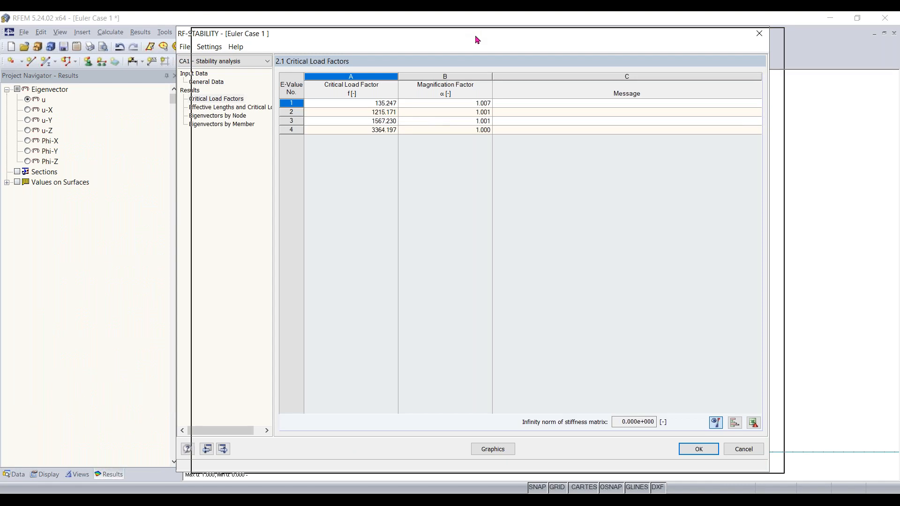
{"action": "left_click_drag", "start_coordinate": [461, 37], "coordinate": [450, 38]}
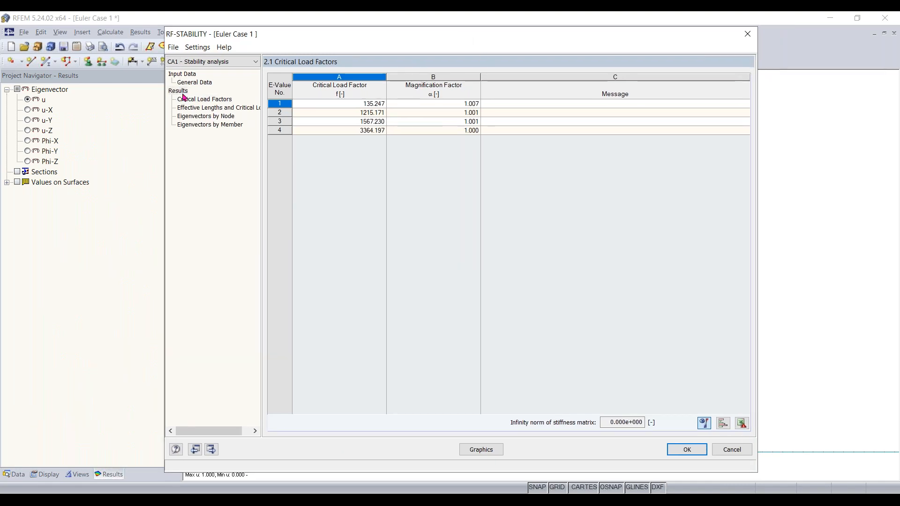
{"action": "left_click", "coordinate": [192, 82]}
{"action": "left_click", "coordinate": [179, 91]}
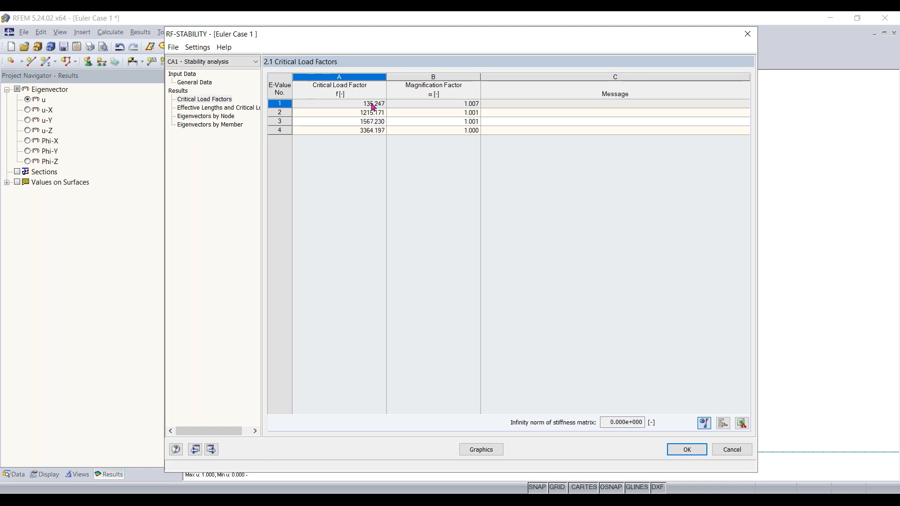
{"action": "left_click", "coordinate": [235, 110]}
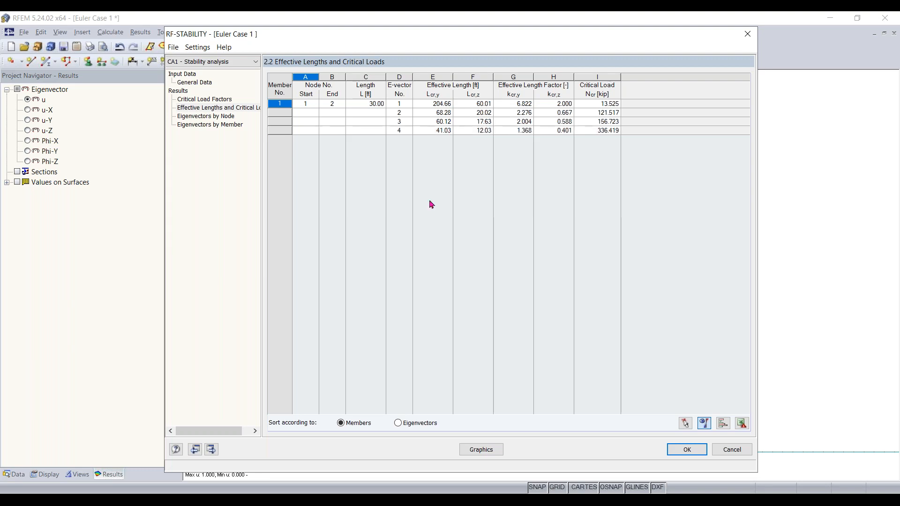
- Show the first eigenvector of the stability analysis graphically on the column, viewed along the X axis
{"action": "left_click", "coordinate": [482, 450]}
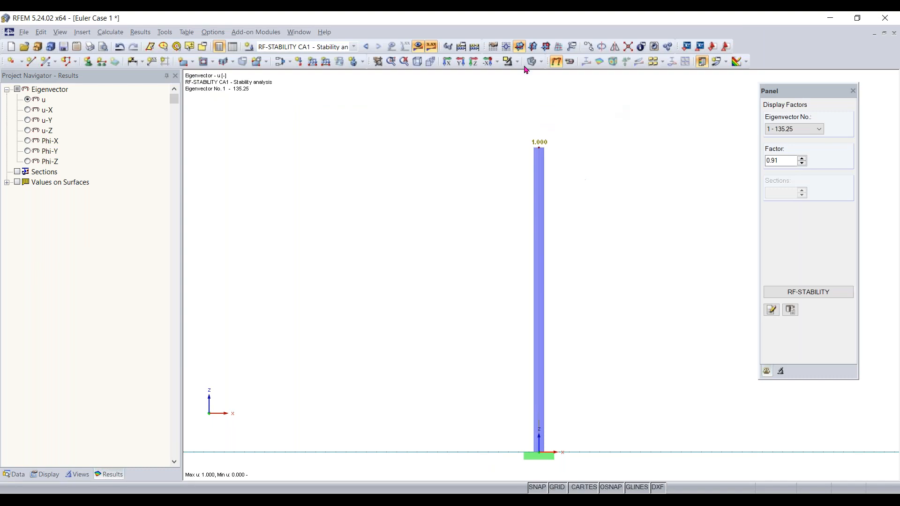
{"action": "left_click", "coordinate": [447, 62]}
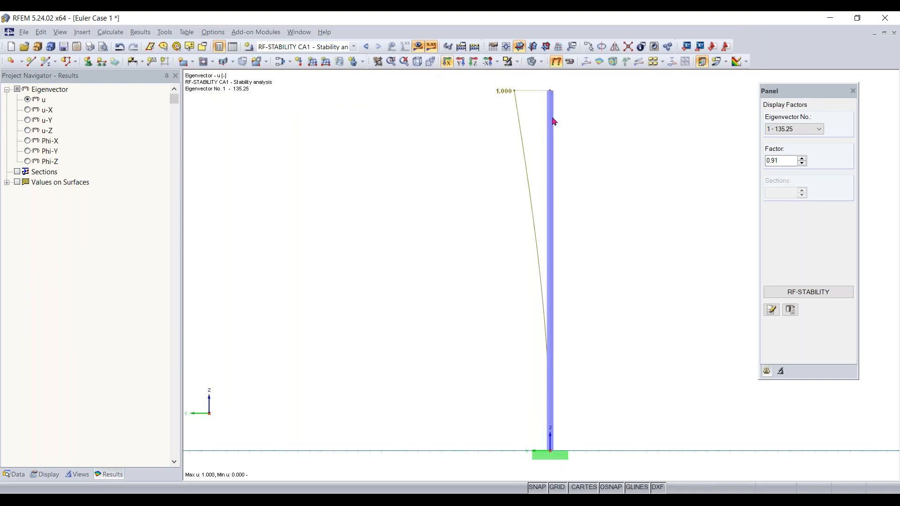
{"action": "left_click", "coordinate": [801, 130]}
{"action": "left_click", "coordinate": [803, 131]}
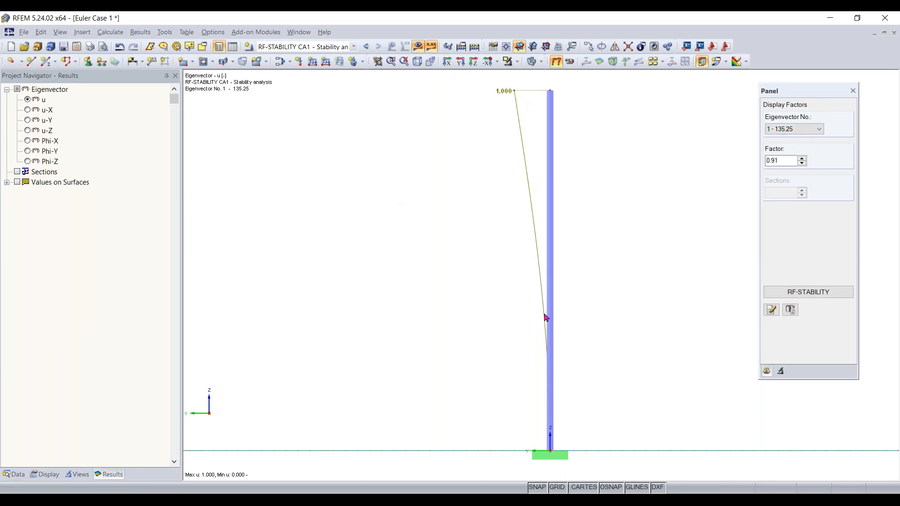
- Set the member deformation display in the results to coloured cross-sections
{"action": "left_click", "coordinate": [47, 475]}
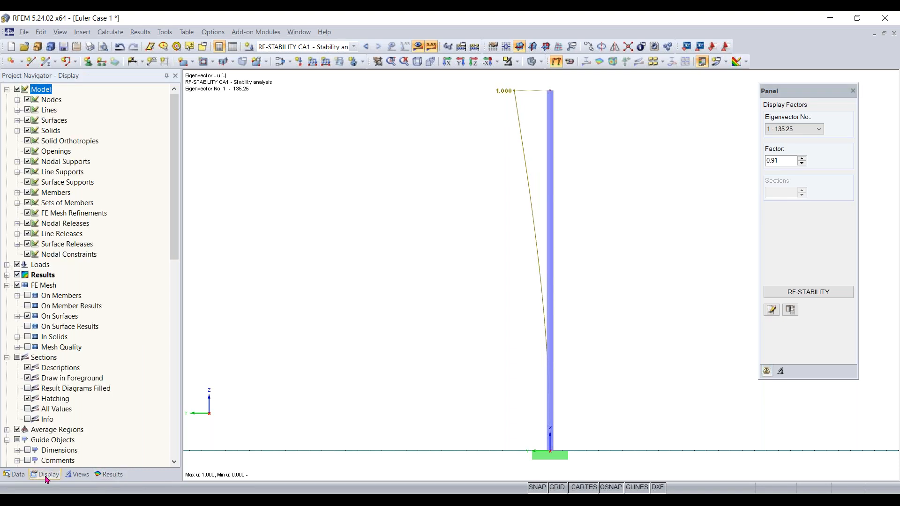
{"action": "left_click_drag", "start_coordinate": [179, 163], "coordinate": [185, 192]}
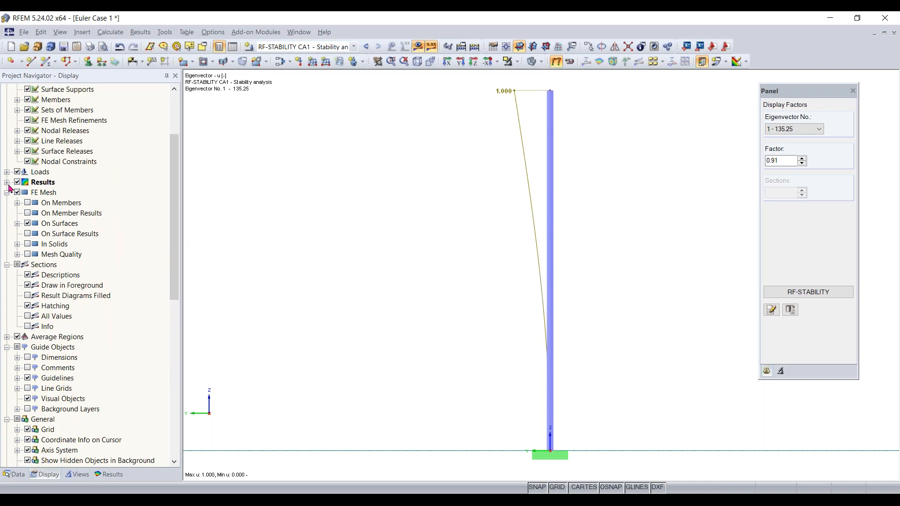
{"action": "left_click", "coordinate": [7, 182]}
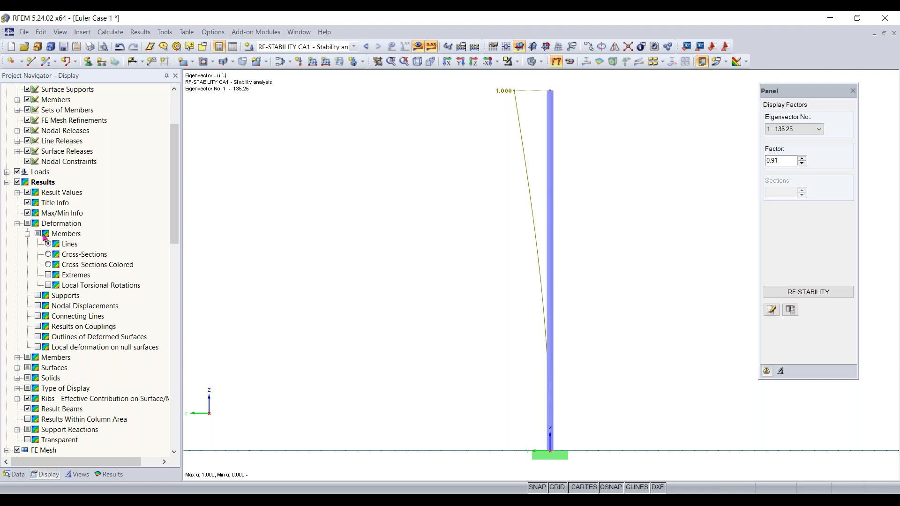
{"action": "left_click", "coordinate": [50, 265]}
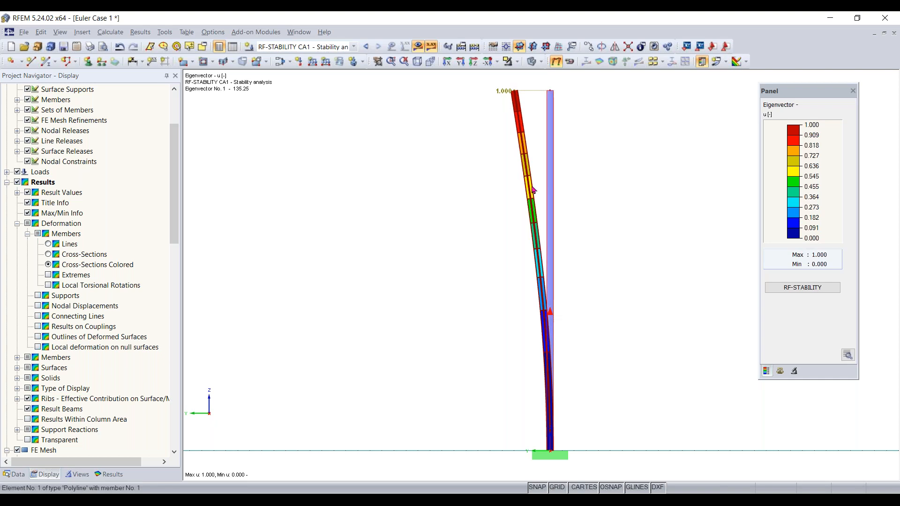
- Page through the eigenvectors up to No. 4, return to No. 1 and inspect its buckled shape in a 3D view
{"action": "left_click", "coordinate": [793, 373]}
{"action": "left_click", "coordinate": [780, 371]}
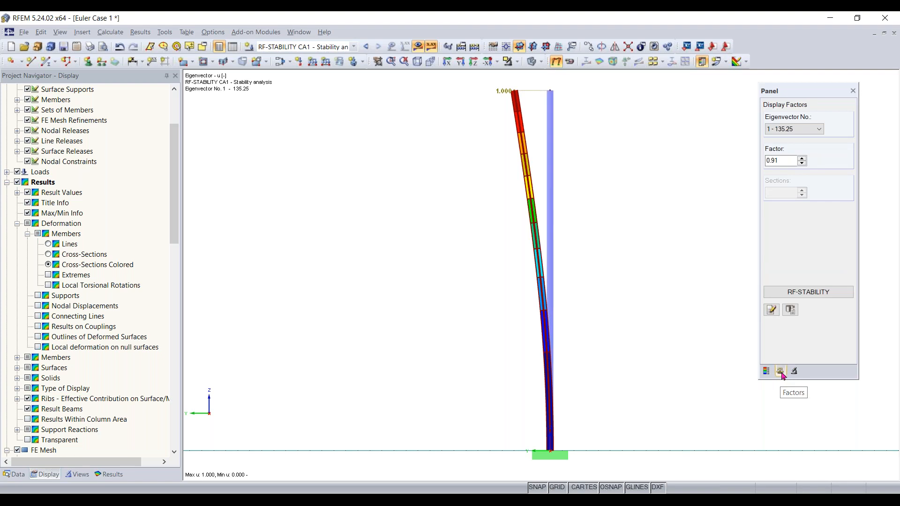
{"action": "scroll", "coordinate": [809, 134], "scroll_direction": "down", "scroll_amount": 1}
{"action": "scroll", "coordinate": [794, 129], "scroll_direction": "down", "scroll_amount": 2}
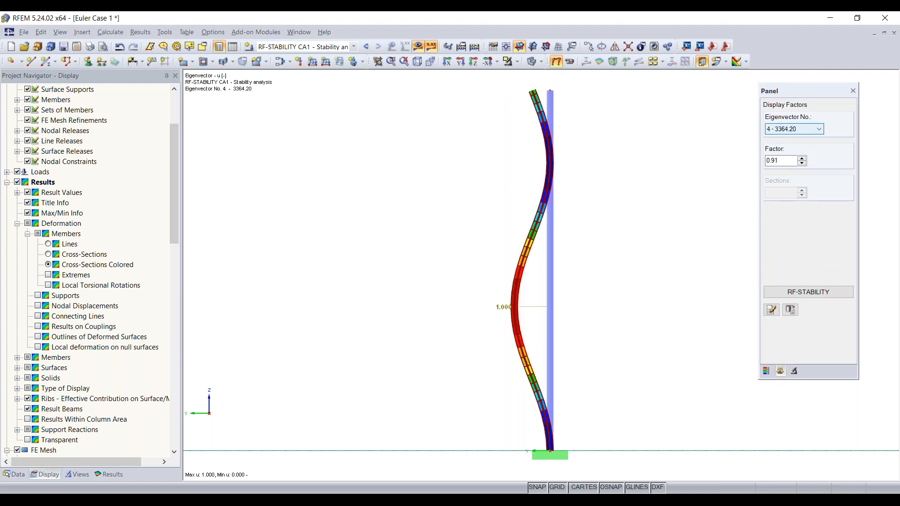
{"action": "scroll", "coordinate": [795, 129], "scroll_direction": "up", "scroll_amount": 2}
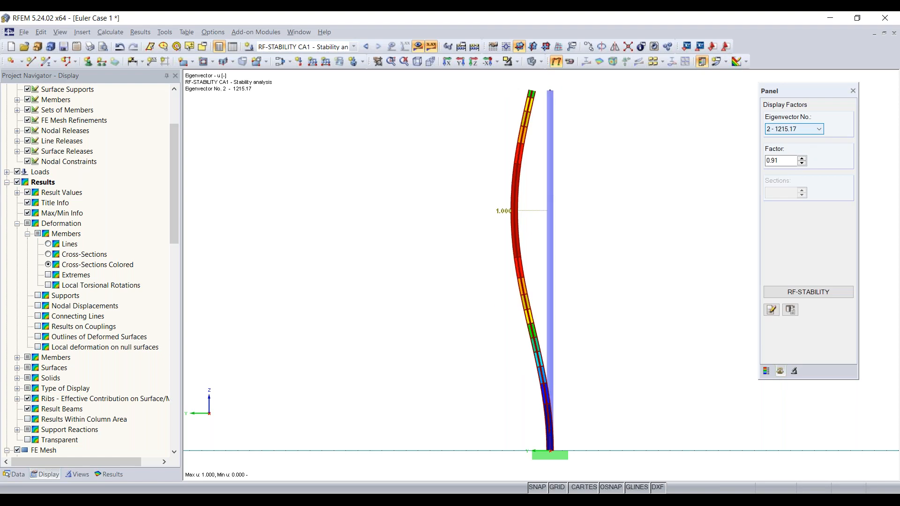
{"action": "scroll", "coordinate": [795, 129], "scroll_direction": "up", "scroll_amount": 1}
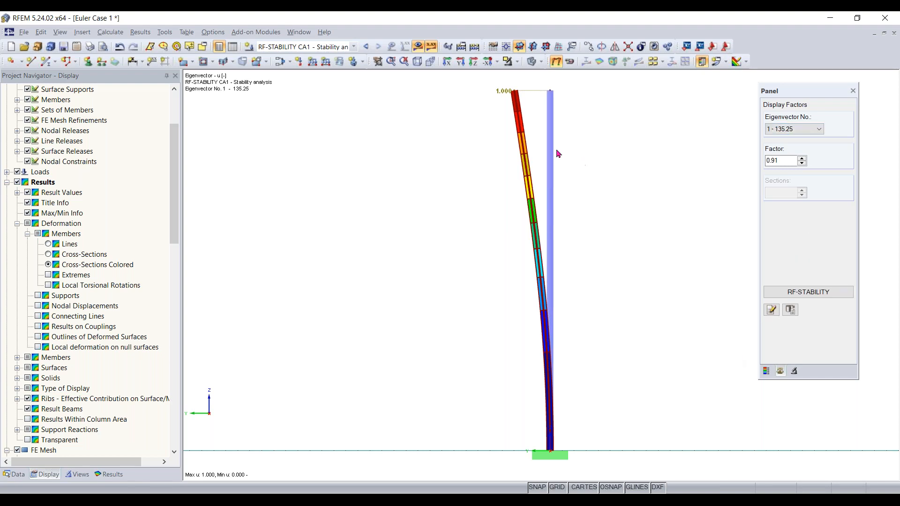
{"action": "middle_click_drag", "start_coordinate": [462, 141], "coordinate": [638, 232], "text": "ctrl"}
{"action": "right_click", "coordinate": [639, 232]}
{"action": "left_click", "coordinate": [610, 147]}
{"action": "scroll", "coordinate": [560, 150], "scroll_direction": "up", "scroll_amount": 3}
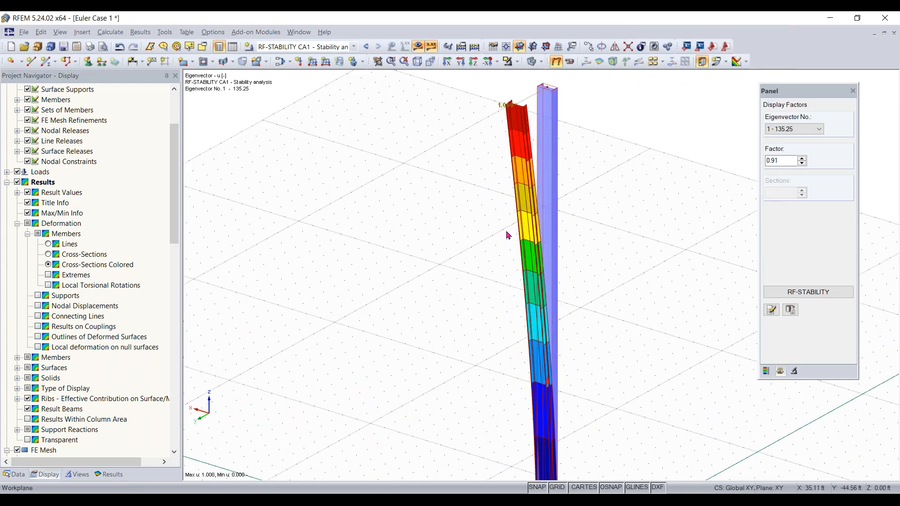
{"action": "scroll", "coordinate": [610, 123], "scroll_direction": "down", "scroll_amount": 3}
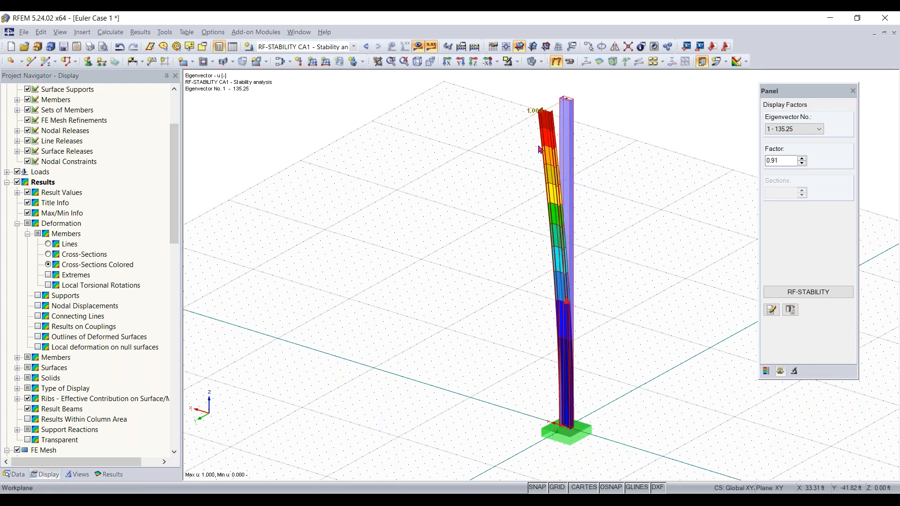
- Open the column member's cross-section information for the W 12x35 and examine the moments of inertia Iy and Iz
{"action": "left_click", "coordinate": [573, 116]}
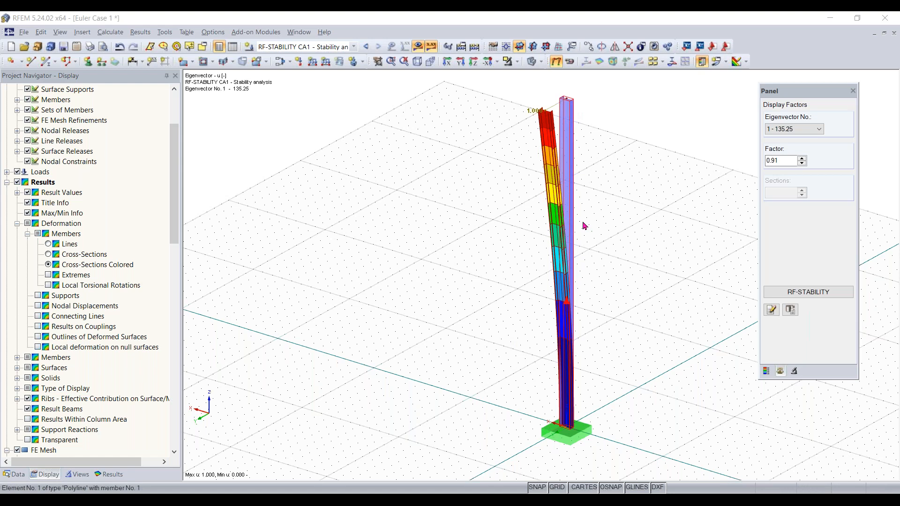
{"action": "double_click", "coordinate": [585, 226]}
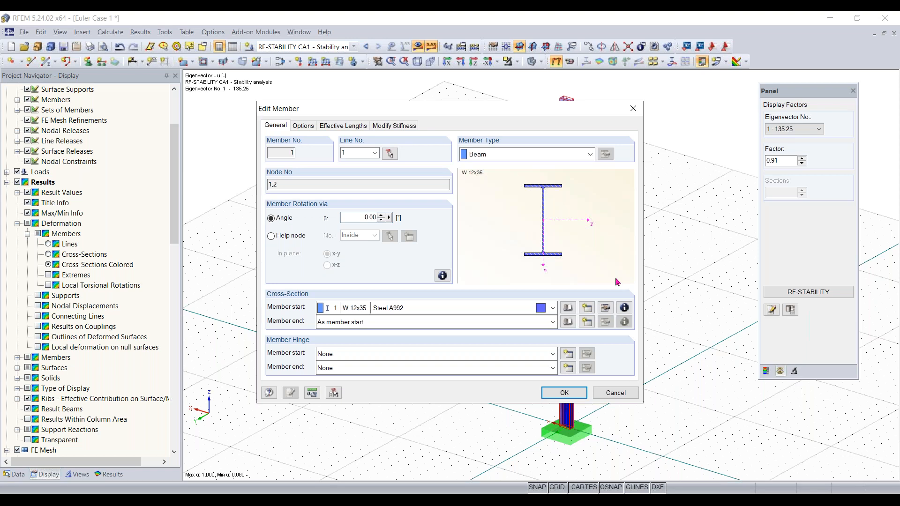
{"action": "left_click", "coordinate": [625, 308]}
{"action": "left_click_drag", "start_coordinate": [479, 190], "coordinate": [480, 316]}
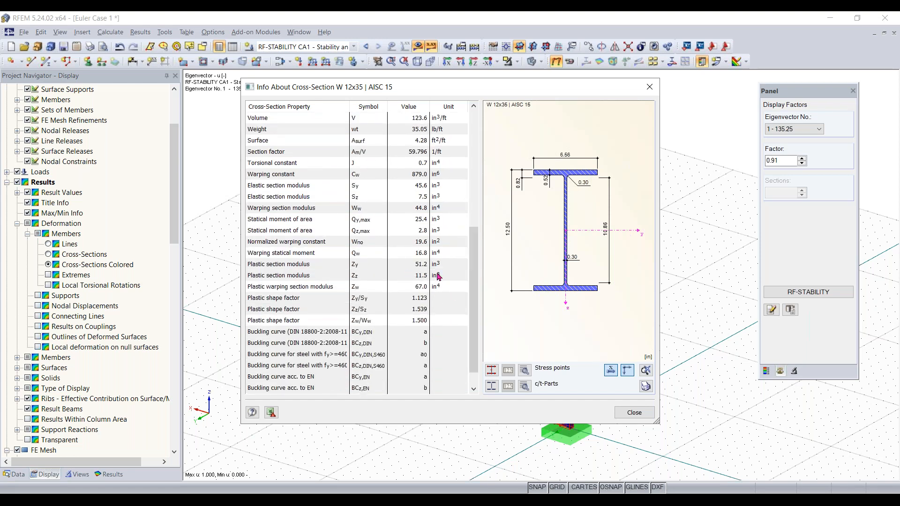
{"action": "left_click_drag", "start_coordinate": [470, 263], "coordinate": [472, 191]}
{"action": "left_click", "coordinate": [298, 191]}
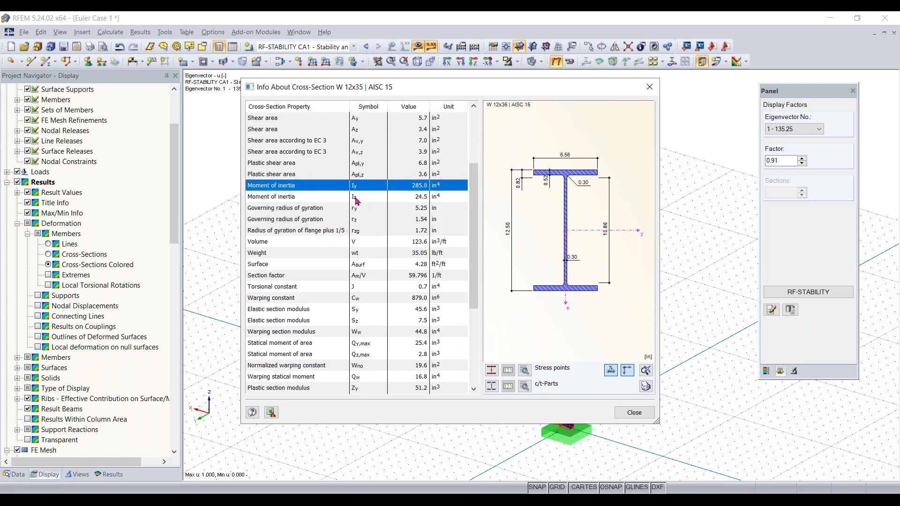
{"action": "left_click", "coordinate": [407, 202]}
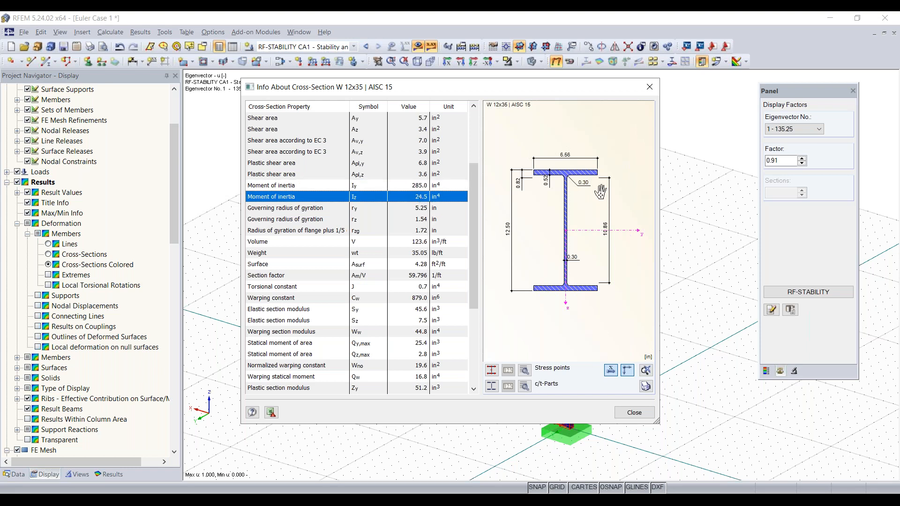
{"action": "left_click", "coordinate": [635, 413]}
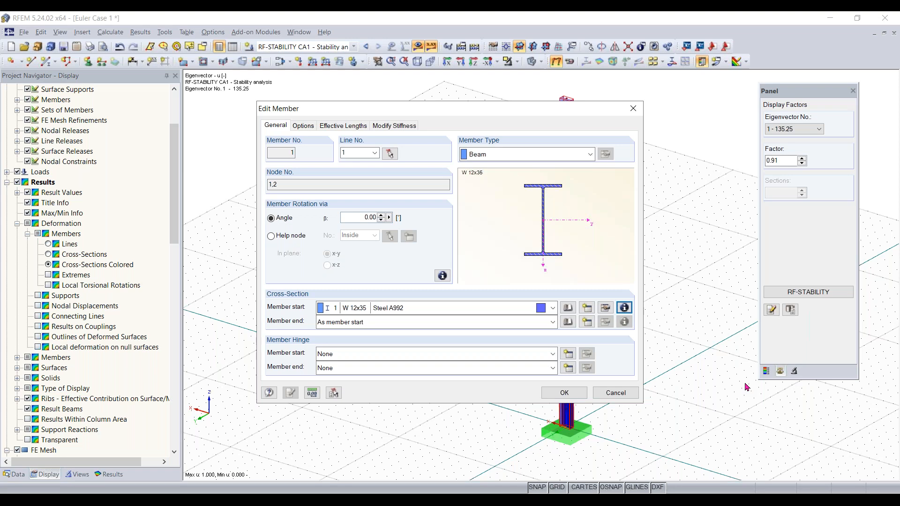
{"action": "left_click", "coordinate": [564, 393]}
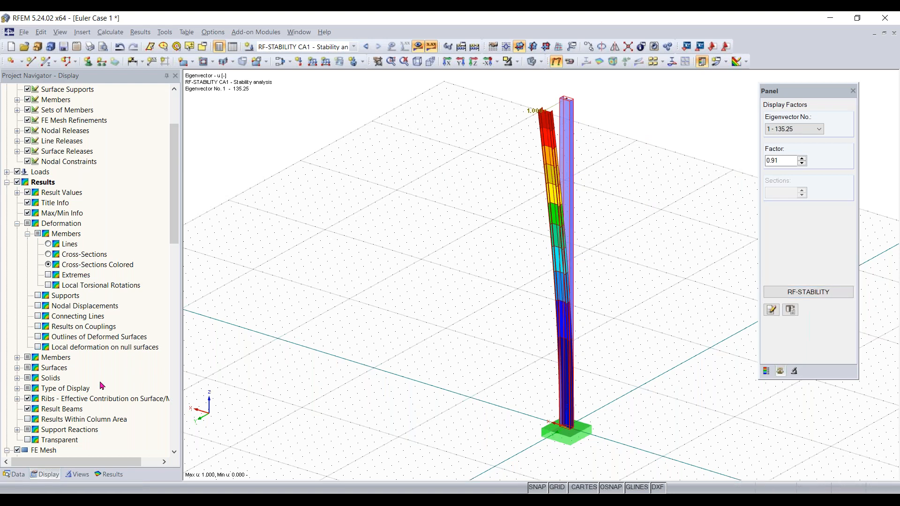
- Look over the add-on modules in the project data and check the Favorite option of RF-STABILITY
{"action": "left_click", "coordinate": [15, 474]}
{"action": "scroll", "coordinate": [114, 242], "scroll_direction": "up", "scroll_amount": 6}
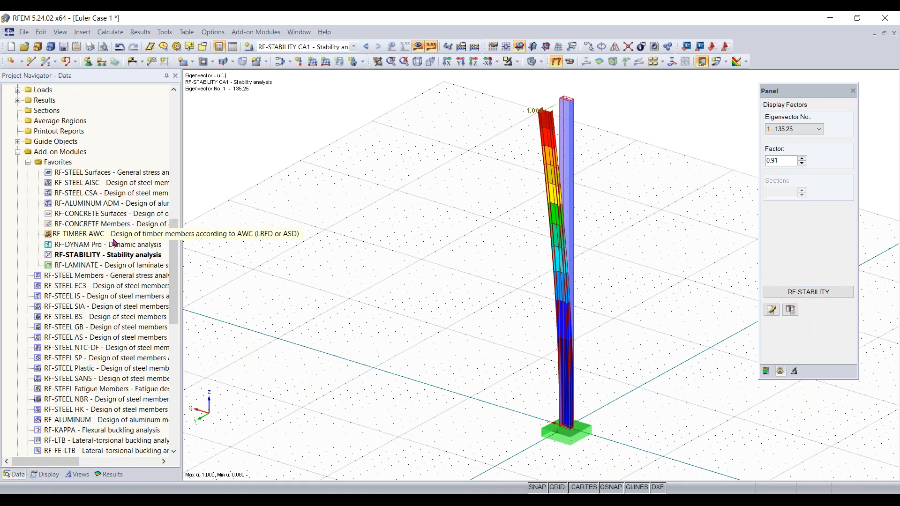
{"action": "scroll", "coordinate": [115, 243], "scroll_direction": "up", "scroll_amount": 2}
{"action": "scroll", "coordinate": [113, 281], "scroll_direction": "down", "scroll_amount": 2}
{"action": "left_click", "coordinate": [102, 348]}
{"action": "left_click", "coordinate": [101, 296]}
{"action": "scroll", "coordinate": [94, 265], "scroll_direction": "down", "scroll_amount": 3}
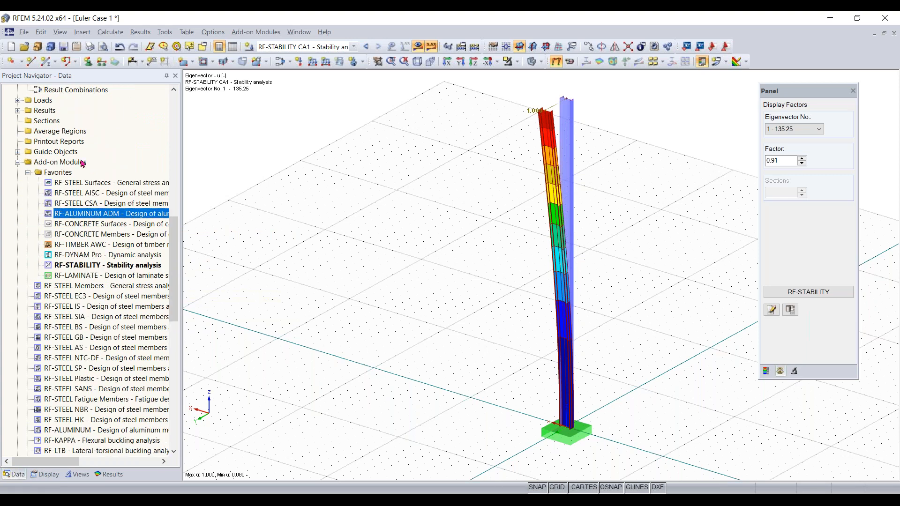
{"action": "scroll", "coordinate": [100, 317], "scroll_direction": "down", "scroll_amount": 1}
{"action": "mouse_move", "coordinate": [103, 244]}
{"action": "left_mouse_down"}
{"action": "mouse_move", "coordinate": [116, 256]}
{"action": "mouse_move", "coordinate": [112, 246]}
{"action": "left_mouse_up"}
{"action": "left_click", "coordinate": [108, 238]}
{"action": "left_click", "coordinate": [106, 247]}
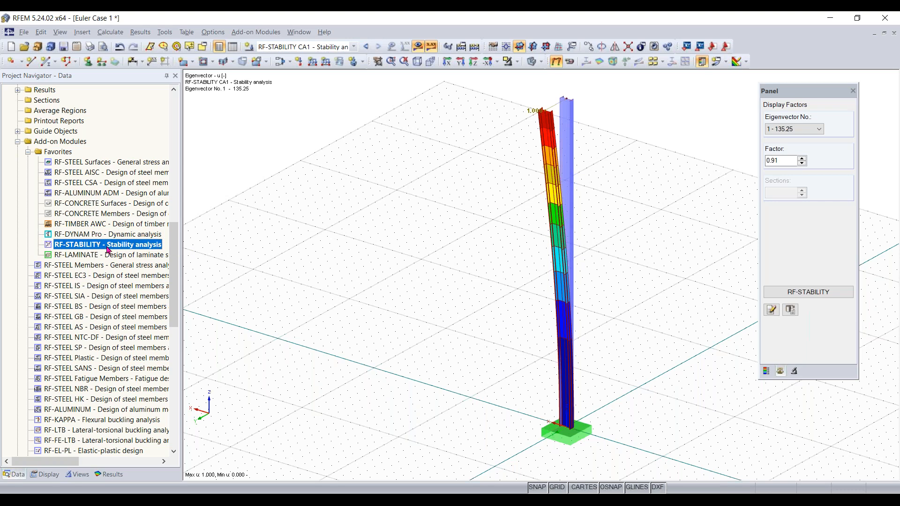
{"action": "scroll", "coordinate": [109, 247], "scroll_direction": "down", "scroll_amount": 8}
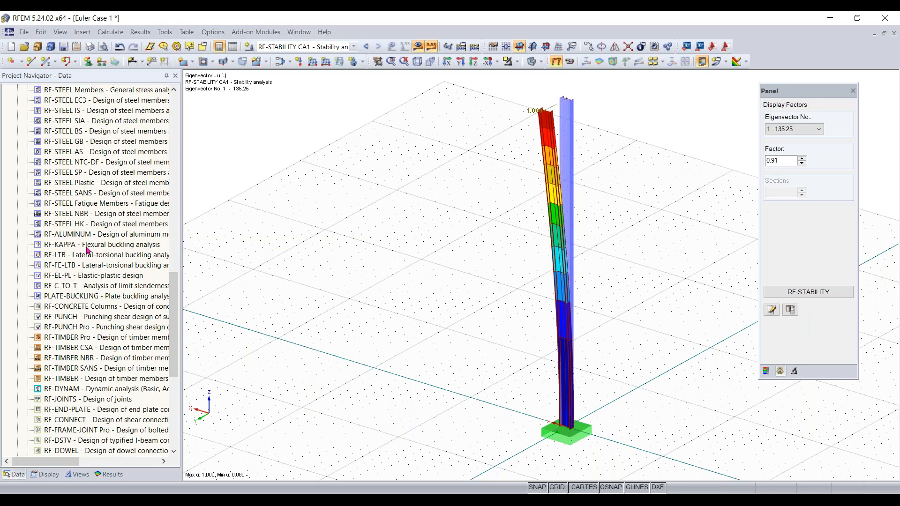
{"action": "scroll", "coordinate": [88, 249], "scroll_direction": "down", "scroll_amount": 1}
{"action": "scroll", "coordinate": [88, 248], "scroll_direction": "up", "scroll_amount": 9}
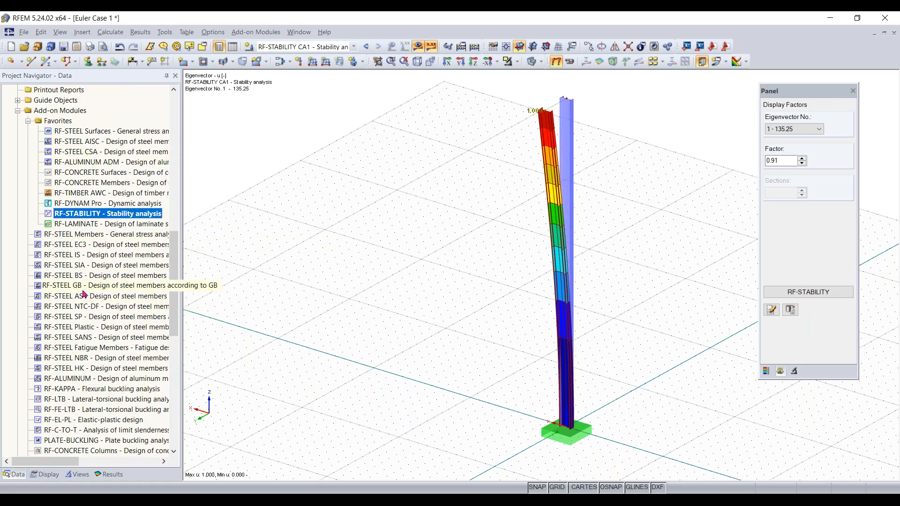
{"action": "right_click", "coordinate": [84, 214]}
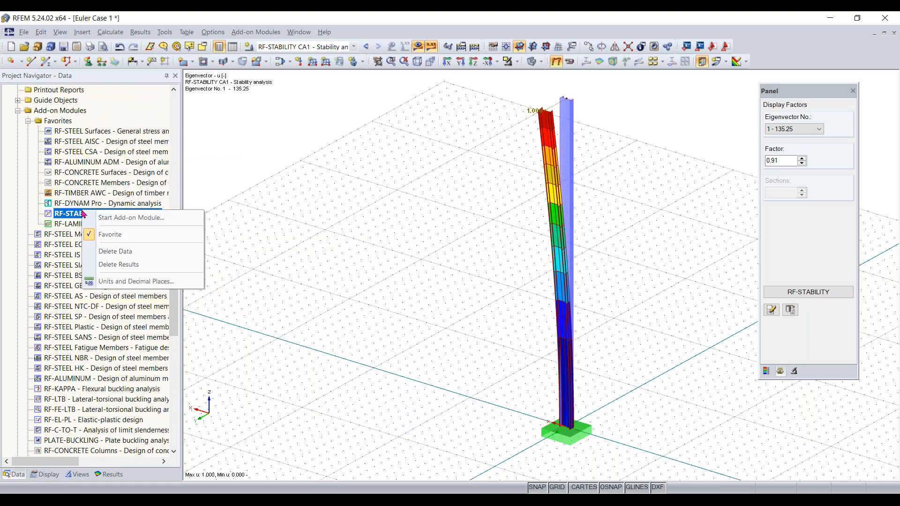
{"action": "left_click", "coordinate": [114, 235]}
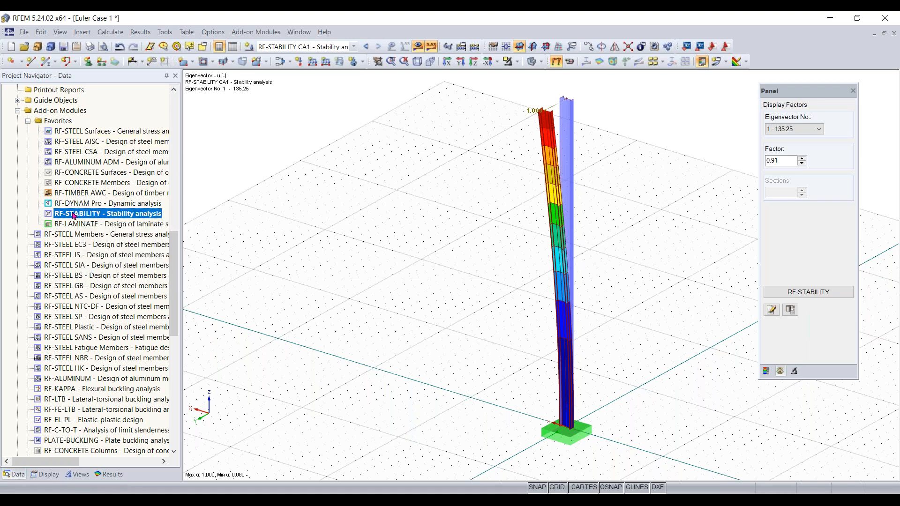
- Reopen the RF-STABILITY results and review the critical load factors, effective lengths and critical loads
{"action": "double_click", "coordinate": [74, 214]}
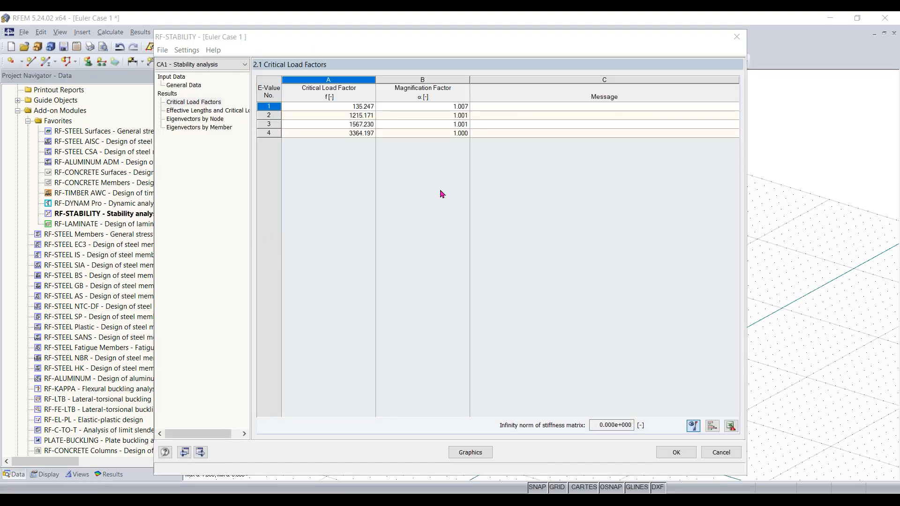
{"action": "left_click", "coordinate": [206, 111]}
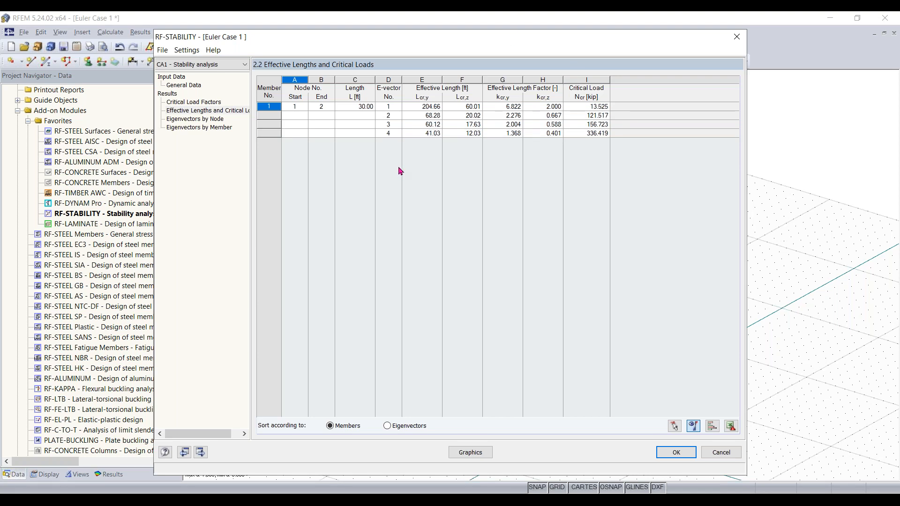
{"action": "left_click", "coordinate": [677, 452]}
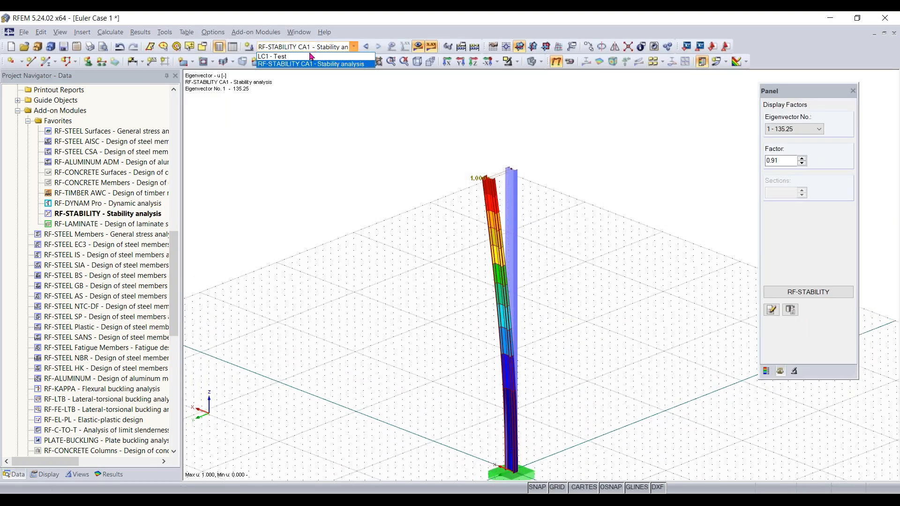
- Switch to load case LC1 - Test and set the column-top nodal load's Pz to -14 kip
{"action": "left_click", "coordinate": [341, 49]}
{"action": "left_click", "coordinate": [319, 57]}
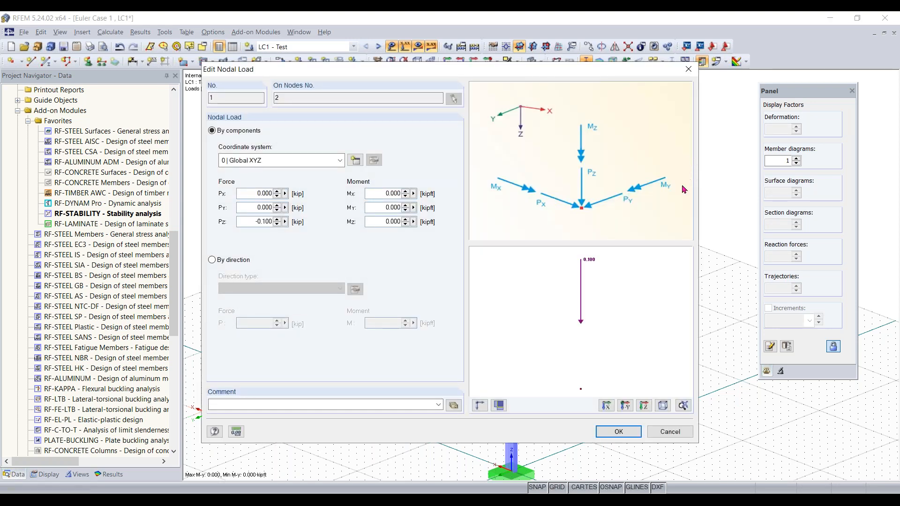
{"action": "double_click", "coordinate": [248, 221]}
{"action": "key", "text": "BackSpace"}
{"action": "type", "text": "-14"}
{"action": "left_click", "coordinate": [618, 432]}
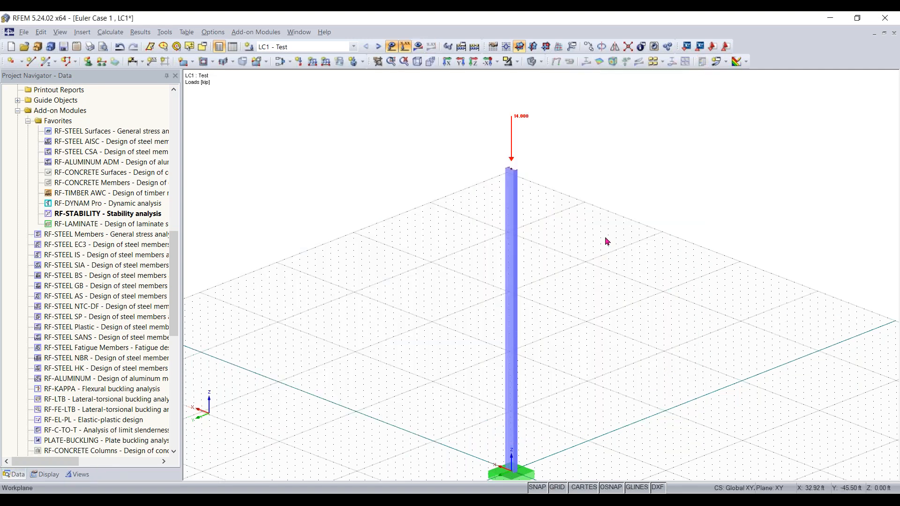
- Check the method of analysis in the calculation parameters of load case LC1
{"action": "scroll", "coordinate": [541, 259], "scroll_direction": "down", "scroll_amount": 1}
{"action": "middle_click_drag", "start_coordinate": [541, 259], "coordinate": [550, 239]}
{"action": "left_click", "coordinate": [280, 61]}
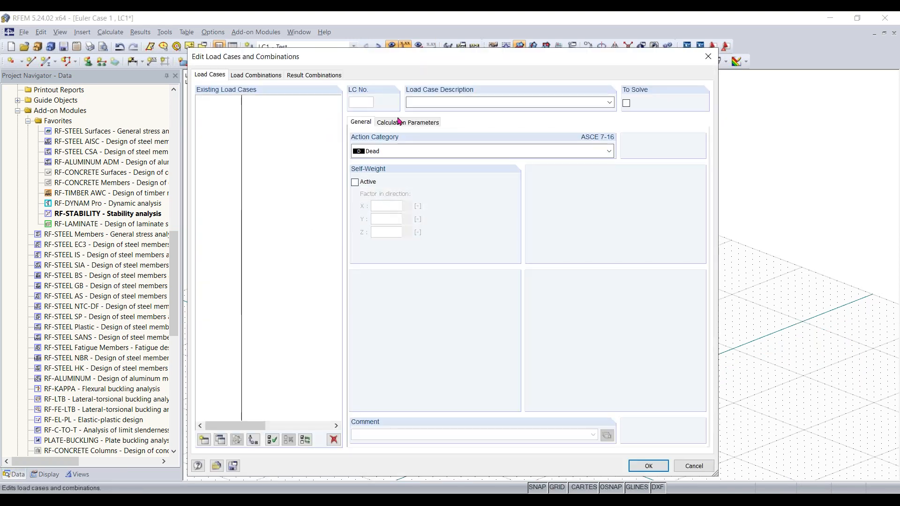
{"action": "left_click", "coordinate": [405, 124]}
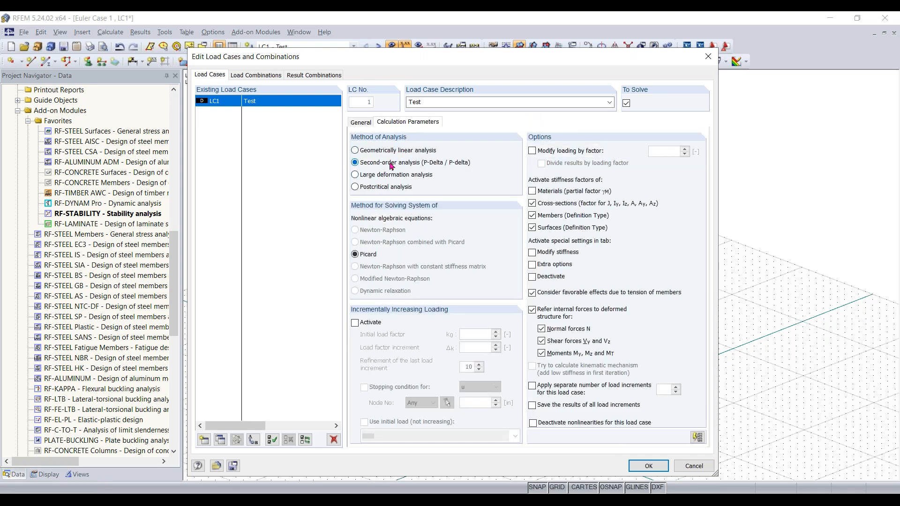
{"action": "left_click", "coordinate": [708, 56]}
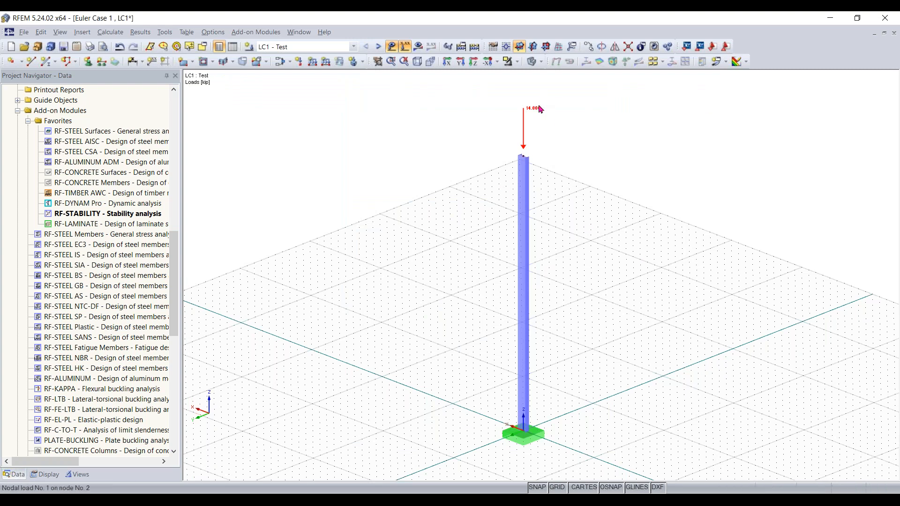
- Reopen RF-STABILITY and try to calculate the eigenvalue analysis for LC1 - Test with the changed load
{"action": "double_click", "coordinate": [155, 213]}
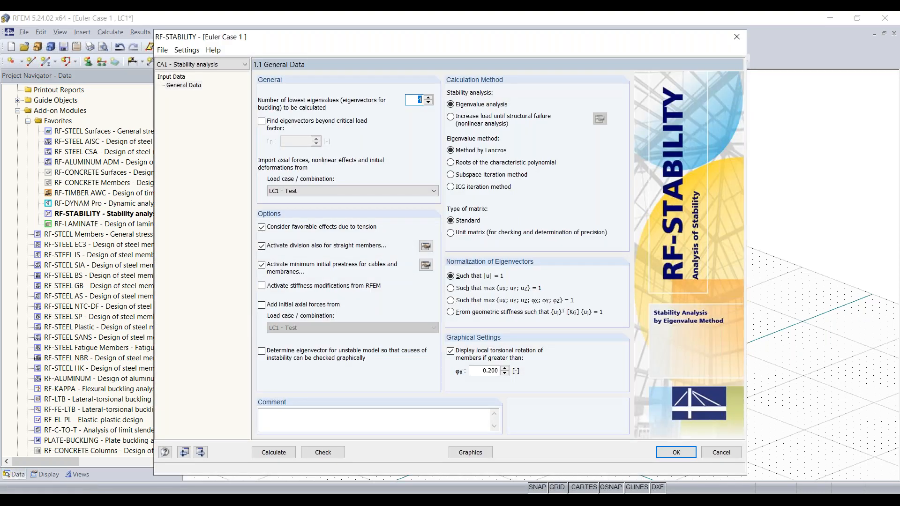
{"action": "left_click_drag", "start_coordinate": [399, 37], "coordinate": [393, 33]}
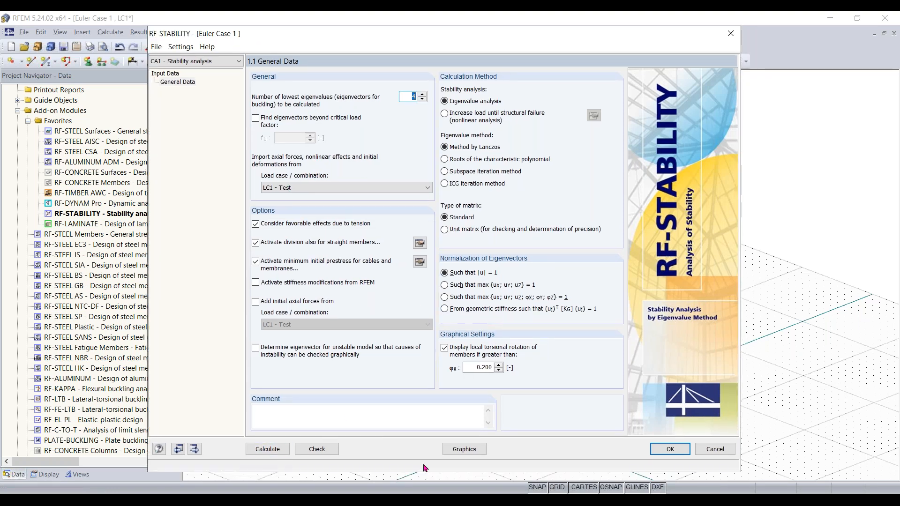
{"action": "left_click", "coordinate": [268, 450]}
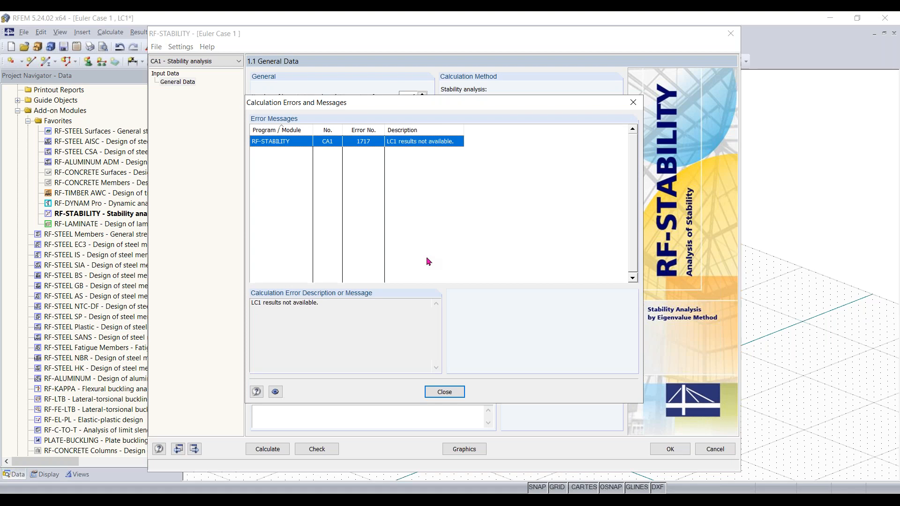
- Close the calculation errors and RF-STABILITY, and set load case LC1's method of analysis to Geometrically linear analysis
{"action": "left_click_drag", "start_coordinate": [413, 102], "coordinate": [425, 98]}
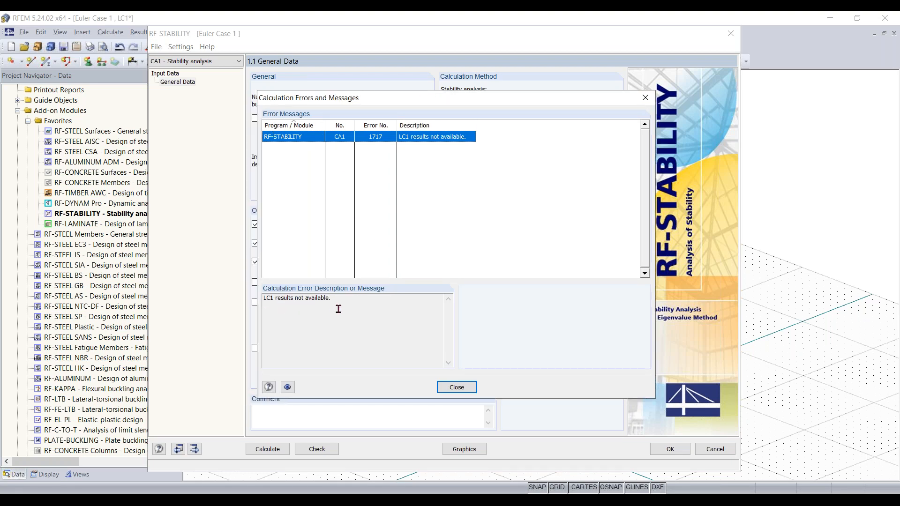
{"action": "left_click", "coordinate": [646, 100]}
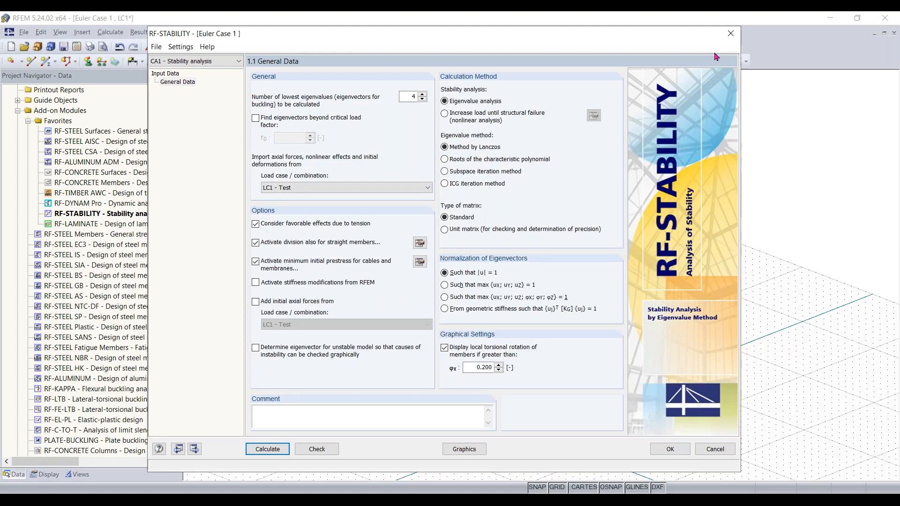
{"action": "left_click", "coordinate": [730, 35]}
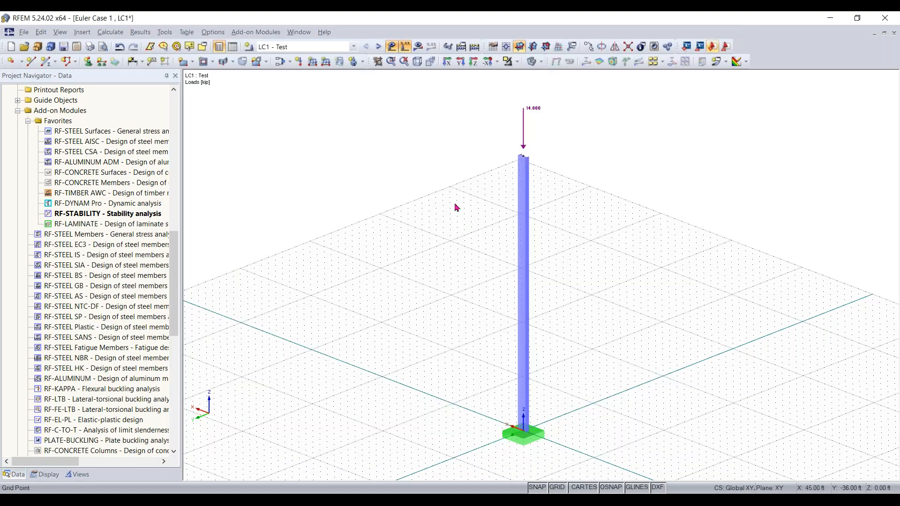
{"action": "left_click", "coordinate": [289, 62]}
{"action": "left_click", "coordinate": [297, 77]}
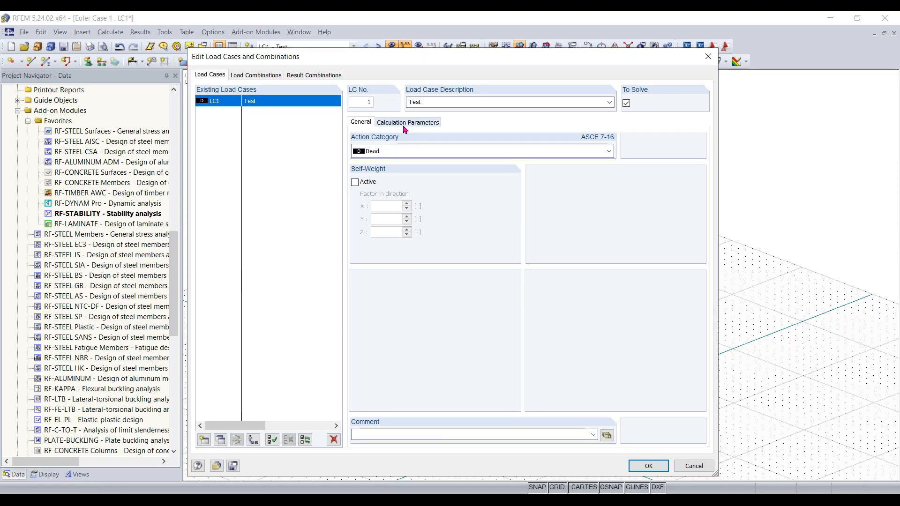
{"action": "left_click", "coordinate": [405, 128]}
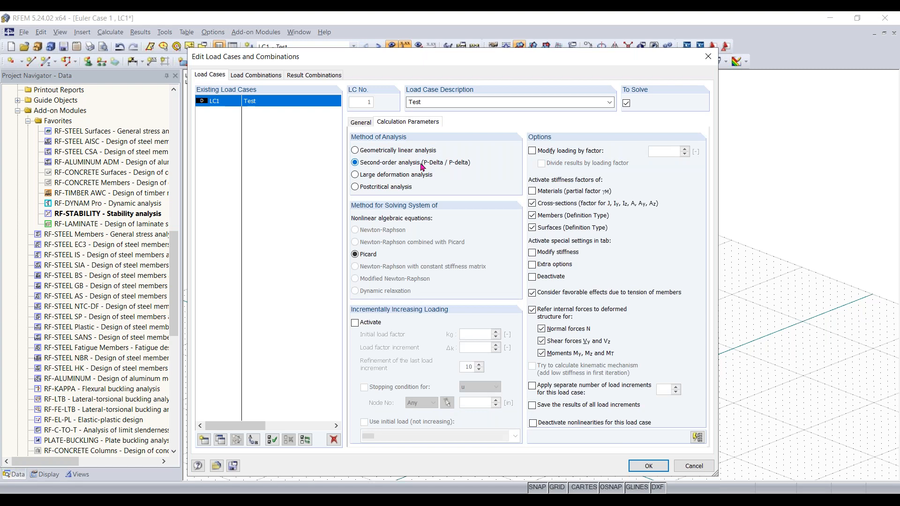
{"action": "left_click", "coordinate": [395, 153]}
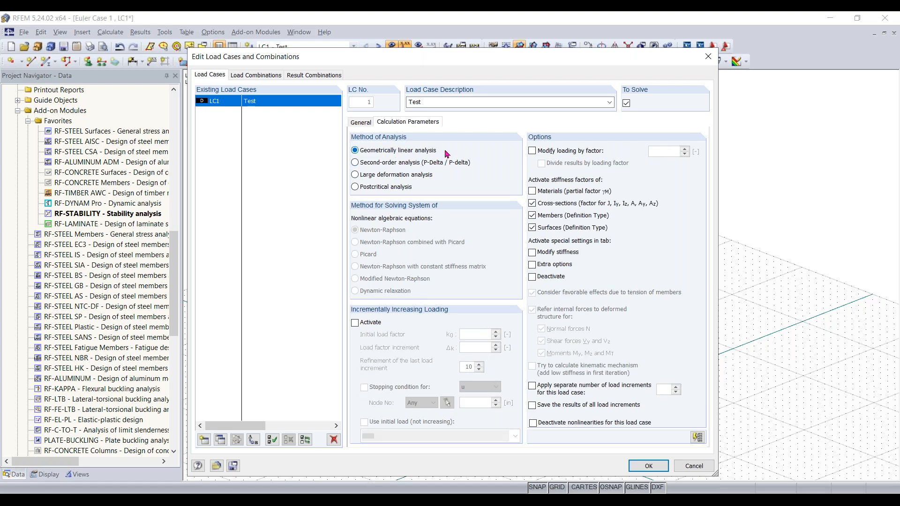
{"action": "left_click", "coordinate": [658, 469]}
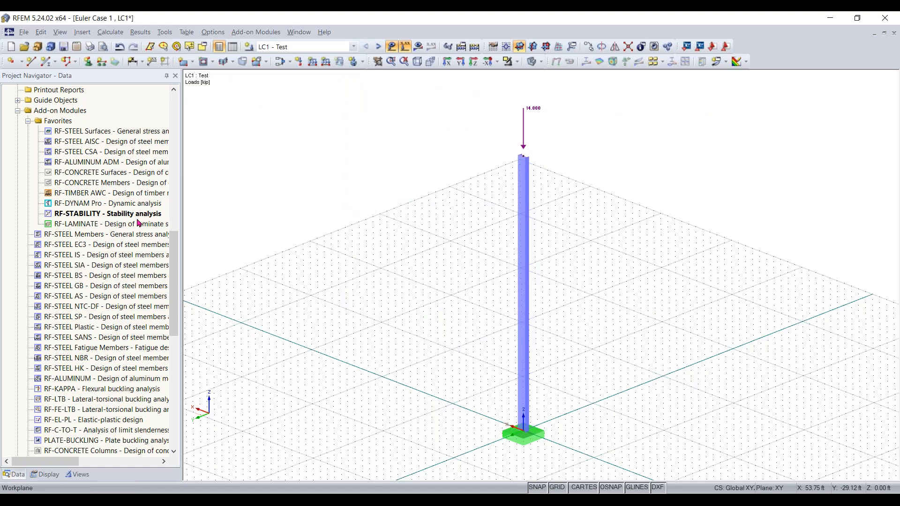
- Calculate the RF-STABILITY eigenvalue analysis for LC1 - Test, review the critical load factors and display the first buckling mode on the column
{"action": "double_click", "coordinate": [116, 215]}
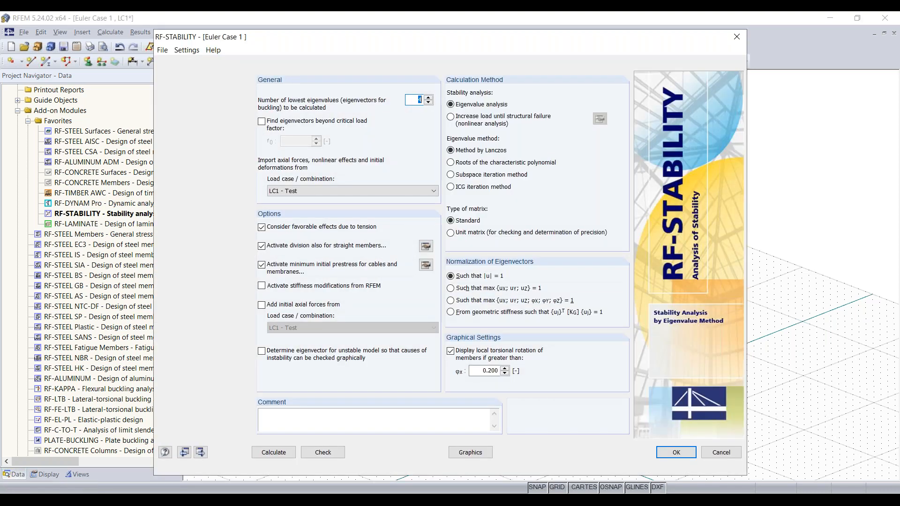
{"action": "left_click", "coordinate": [273, 452]}
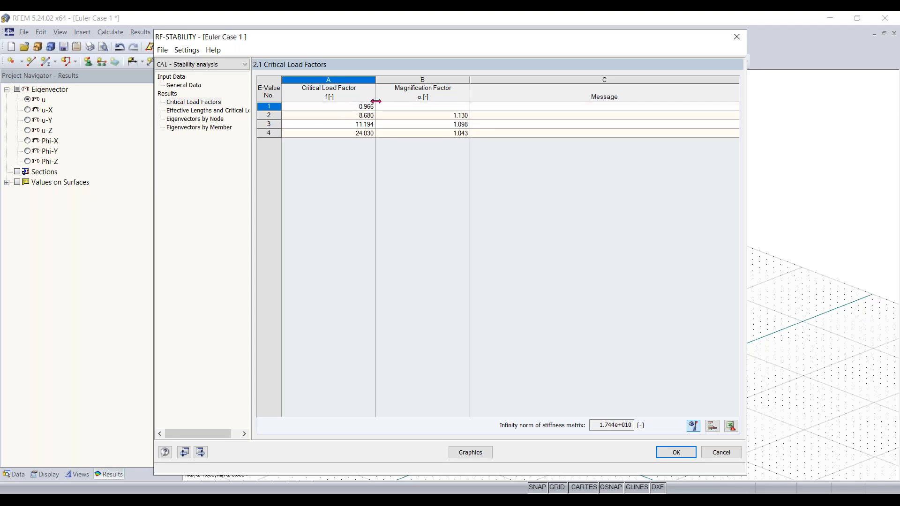
{"action": "left_click", "coordinate": [679, 457]}
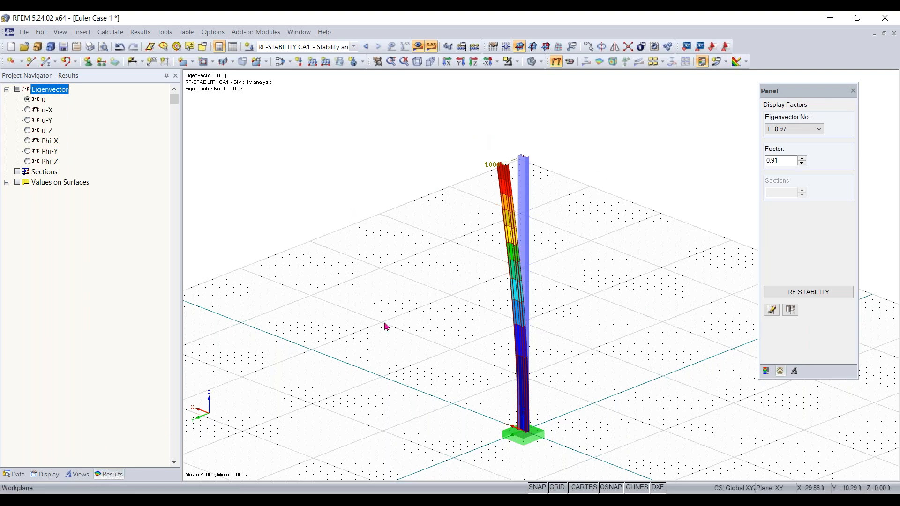
{"action": "left_click", "coordinate": [818, 130]}
{"action": "left_click", "coordinate": [815, 134]}
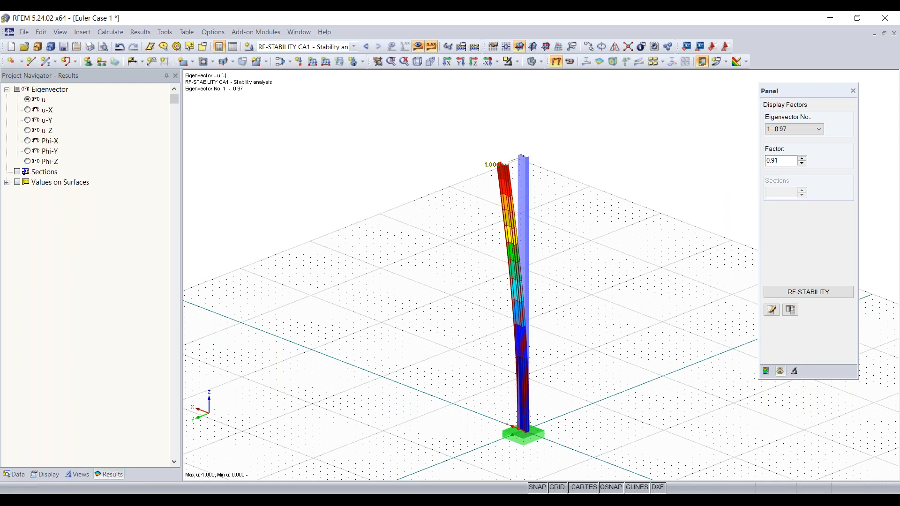
{"action": "left_click", "coordinate": [392, 499]}
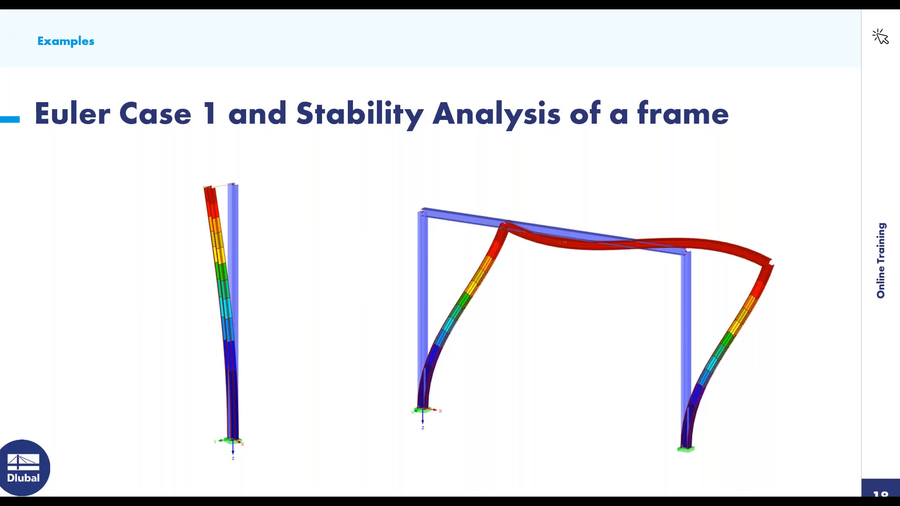
{"action": "key", "text": "Right"}
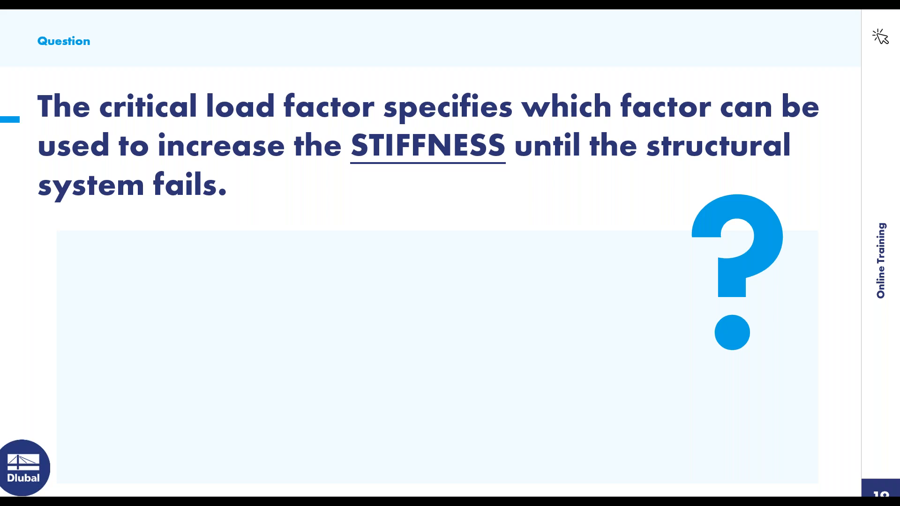
{"action": "key", "text": "Right"}
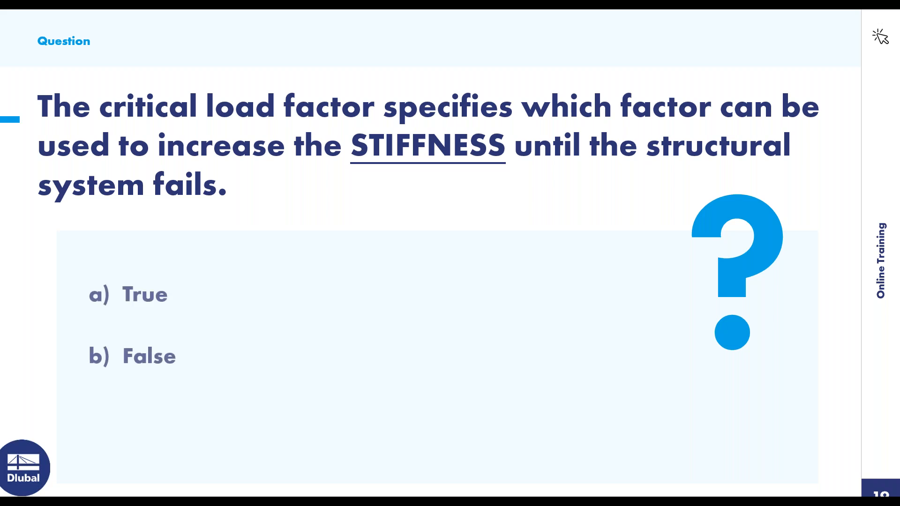
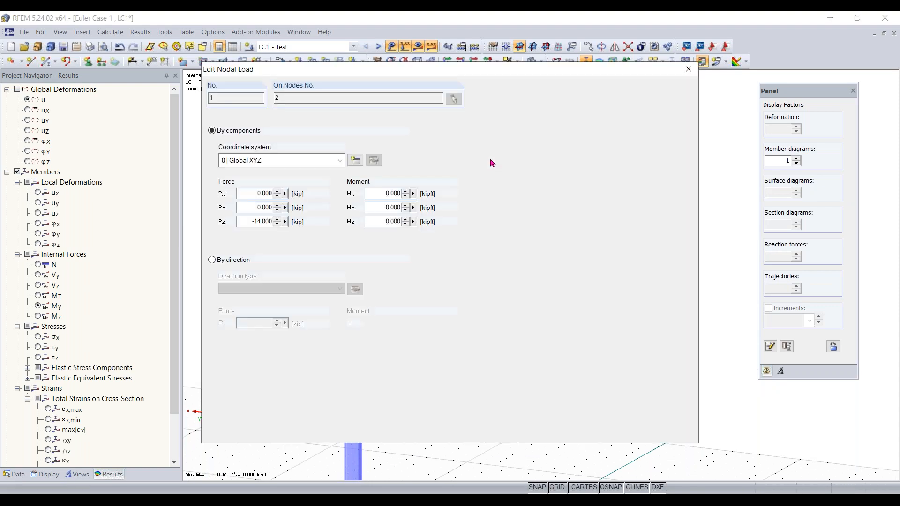
- Set the column-top nodal load's components to Px 2 kip and Pz -5 kip
{"action": "double_click", "coordinate": [251, 193]}
{"action": "key", "text": "BackSpace"}
{"action": "left_click_drag", "start_coordinate": [335, 222], "coordinate": [401, 224]}
{"action": "type", "text": "-5"}
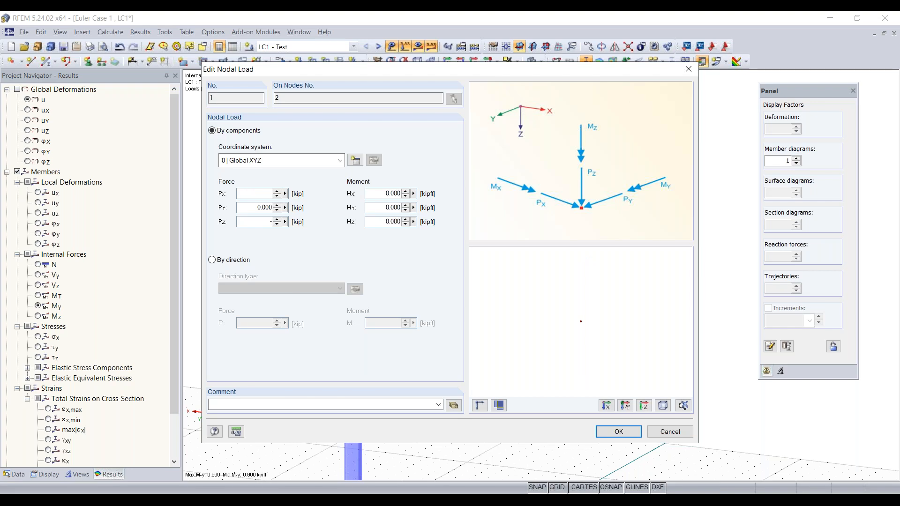
{"action": "left_click", "coordinate": [264, 193]}
{"action": "type", "text": "2"}
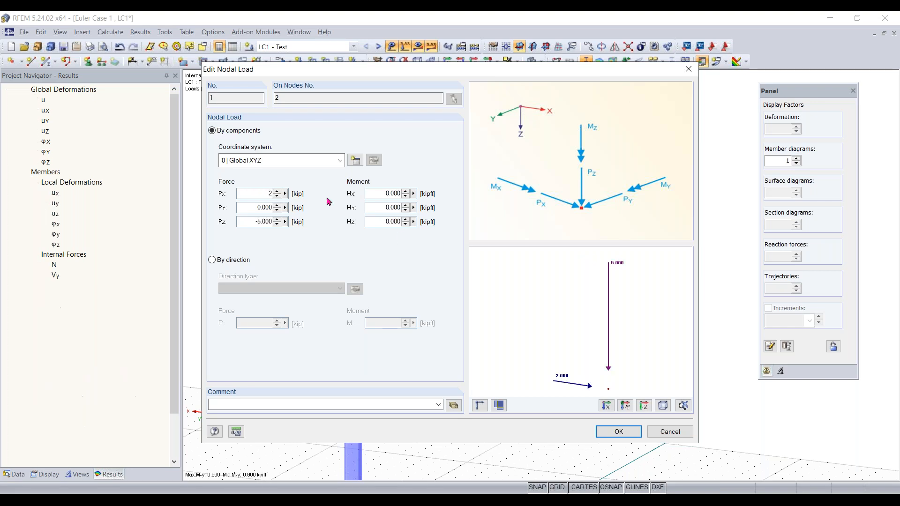
{"action": "left_click", "coordinate": [619, 432]}
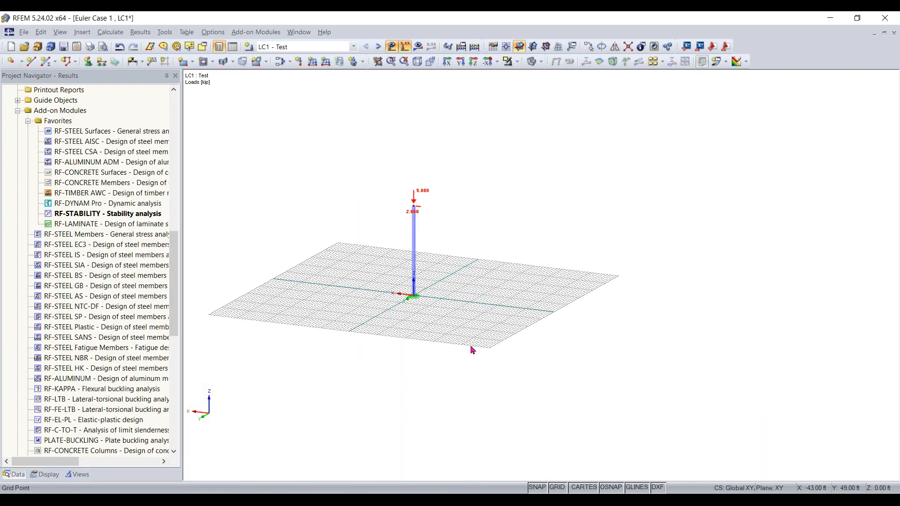
{"action": "scroll", "coordinate": [438, 283], "scroll_direction": "up", "scroll_amount": 5}
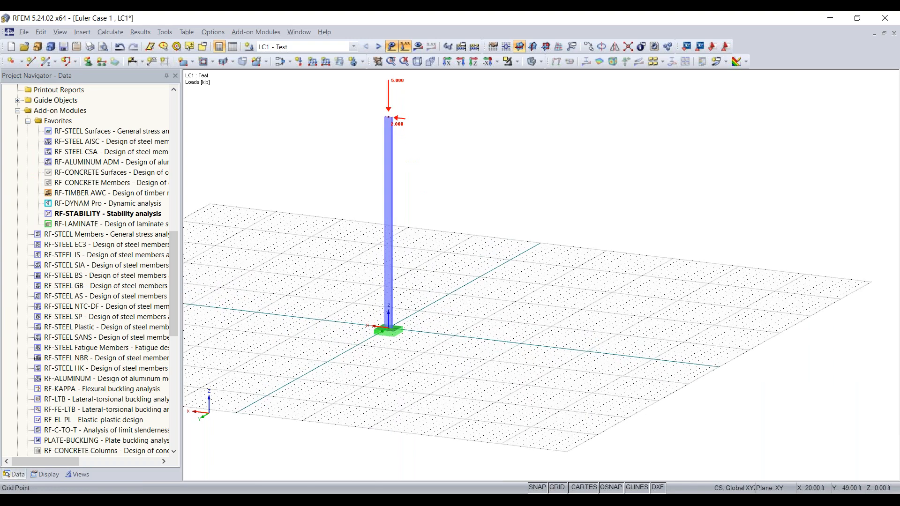
{"action": "middle_click_drag", "start_coordinate": [411, 241], "coordinate": [398, 271]}
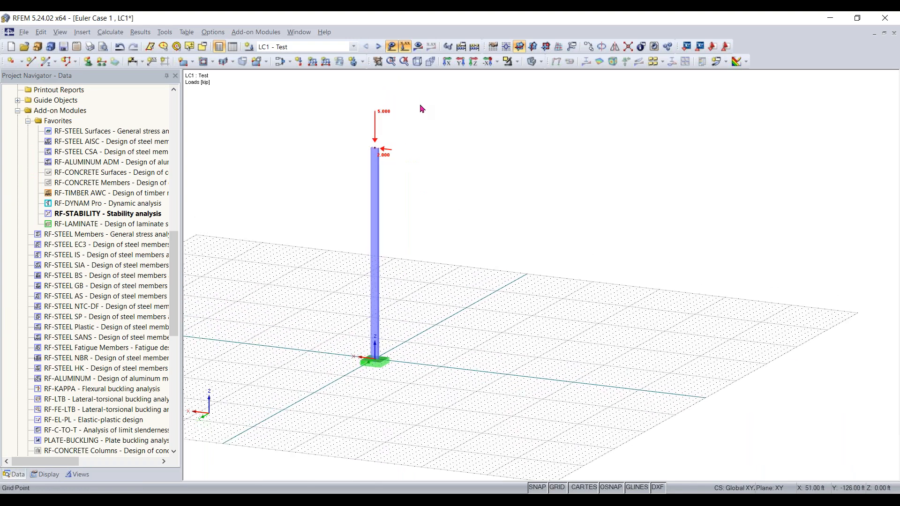
{"action": "left_click_drag", "start_coordinate": [422, 100], "coordinate": [334, 380]}
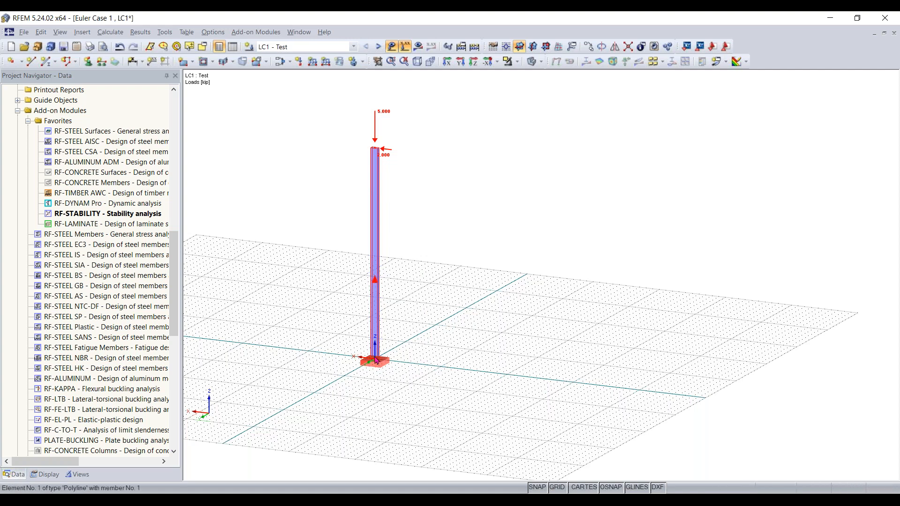
{"action": "left_click_drag", "start_coordinate": [375, 362], "coordinate": [440, 372], "text": "ctrl"}
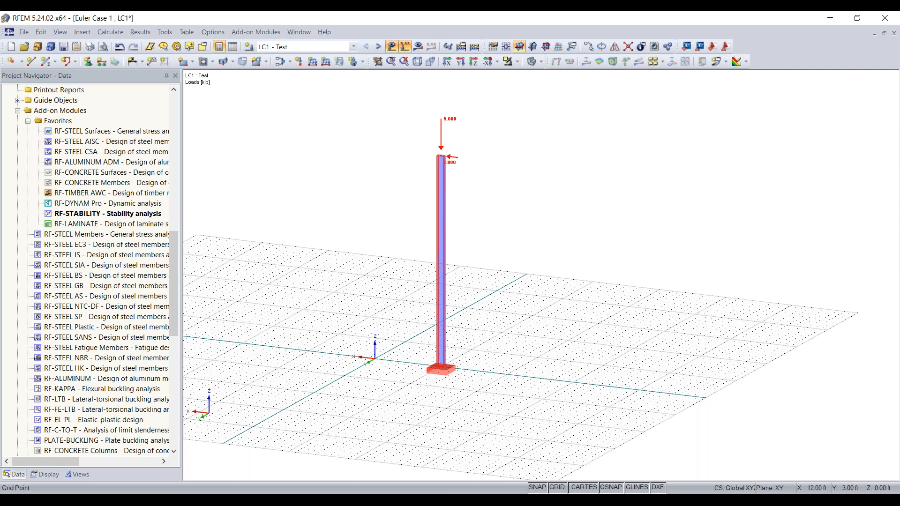
{"action": "scroll", "coordinate": [465, 367], "scroll_direction": "up", "scroll_amount": 4}
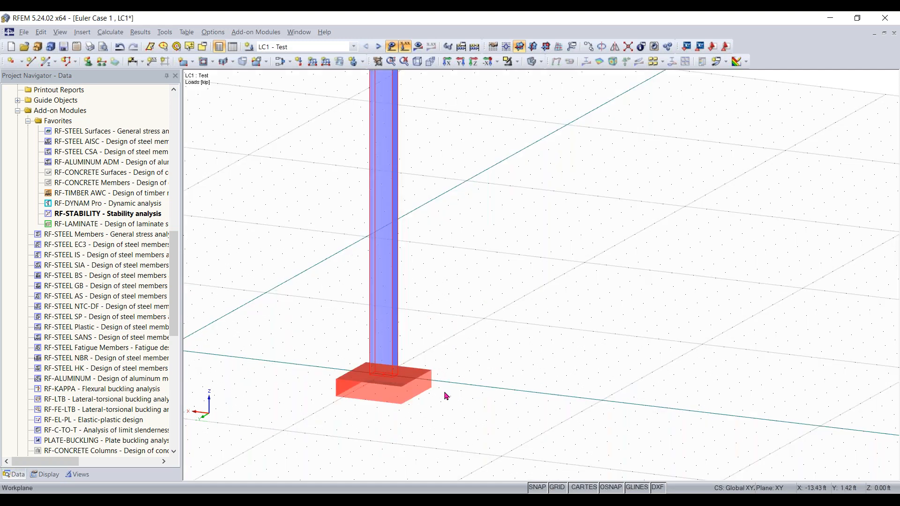
{"action": "scroll", "coordinate": [445, 395], "scroll_direction": "down", "scroll_amount": 6}
{"action": "scroll", "coordinate": [416, 354], "scroll_direction": "up", "scroll_amount": 3}
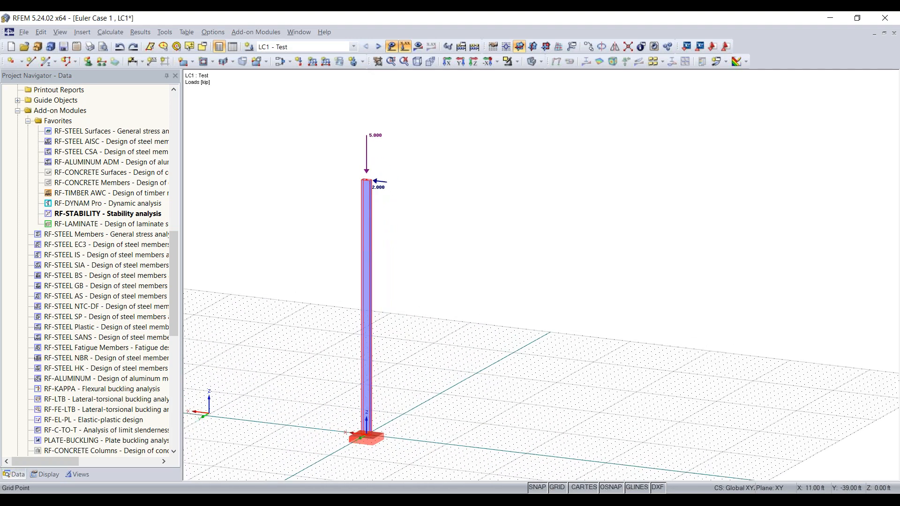
{"action": "left_click", "coordinate": [337, 382]}
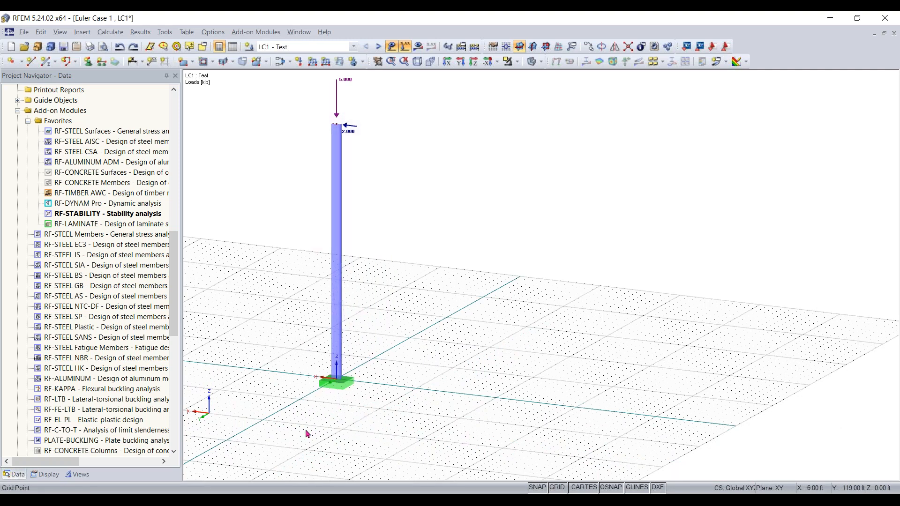
- Copy the column with its support and loads along the global X axis to place a second column
{"action": "left_click_drag", "start_coordinate": [358, 385], "coordinate": [419, 394], "text": "ctrl"}
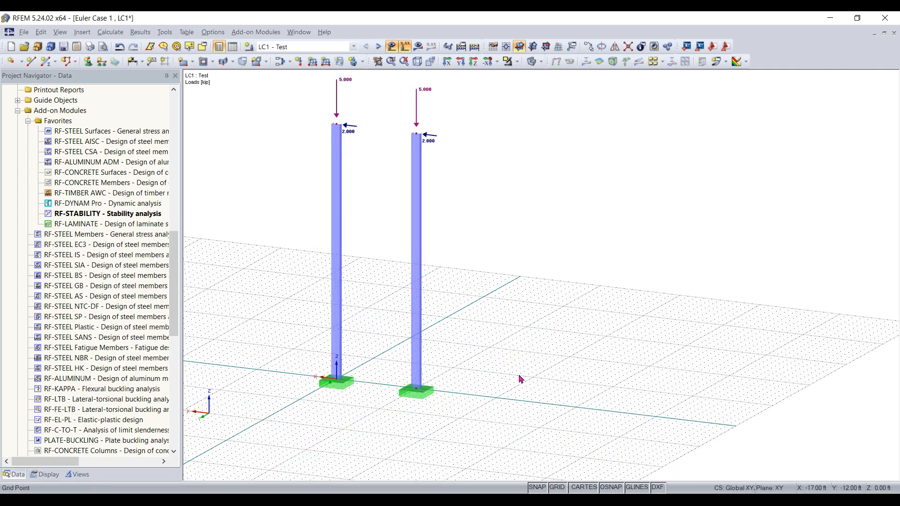
{"action": "mouse_move", "coordinate": [481, 408]}
{"action": "middle_mouse_down", "text": "ctrl"}
{"action": "mouse_move", "coordinate": [295, 394]}
{"action": "mouse_move", "coordinate": [403, 430]}
{"action": "mouse_move", "coordinate": [508, 430]}
{"action": "mouse_move", "coordinate": [518, 420]}
{"action": "mouse_move", "coordinate": [493, 407]}
{"action": "middle_mouse_up", "text": "ctrl"}
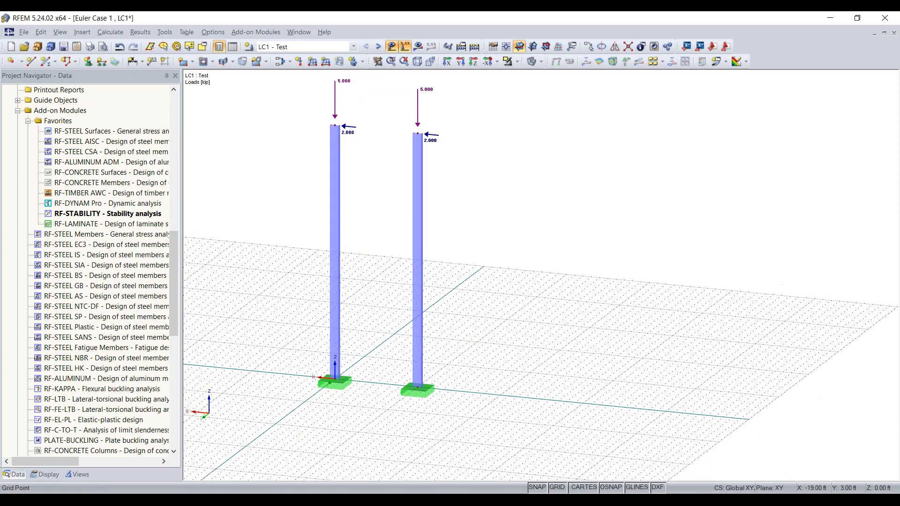
{"action": "right_click", "coordinate": [494, 407]}
{"action": "left_click", "coordinate": [503, 364]}
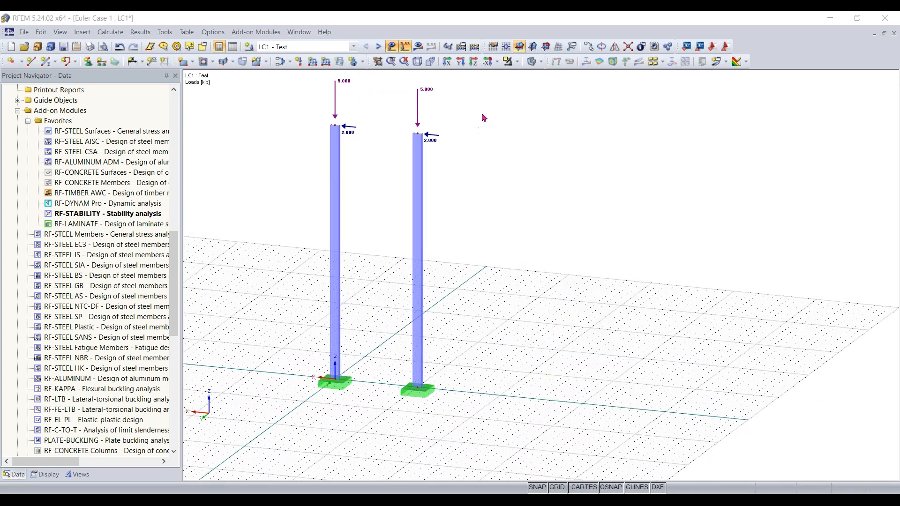
{"action": "left_click", "coordinate": [612, 90]}
- Copy the second column with its support and loads farther along the X axis to place a third column
{"action": "left_click_drag", "start_coordinate": [494, 123], "coordinate": [388, 415]}
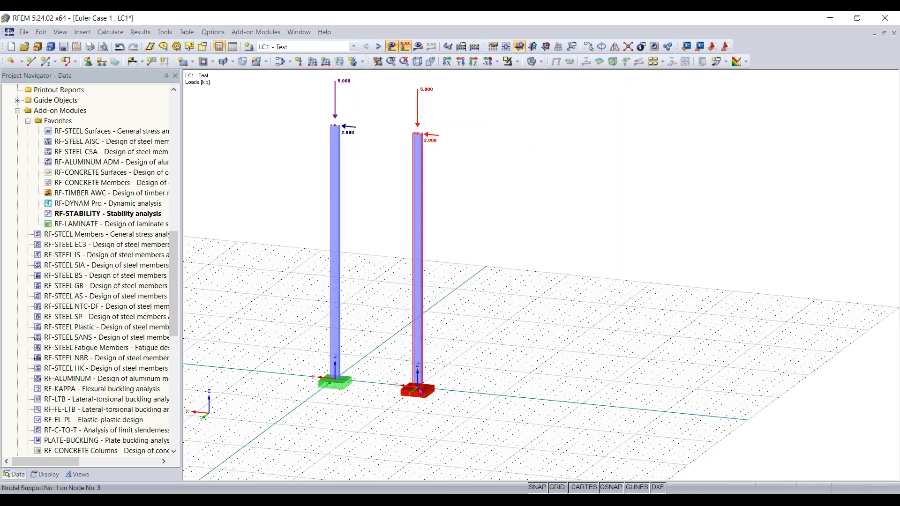
{"action": "mouse_move", "coordinate": [417, 390]}
{"action": "left_mouse_down", "text": "ctrl"}
{"action": "mouse_move", "coordinate": [500, 400]}
{"action": "mouse_move", "coordinate": [418, 391]}
{"action": "left_mouse_up", "text": "ctrl"}
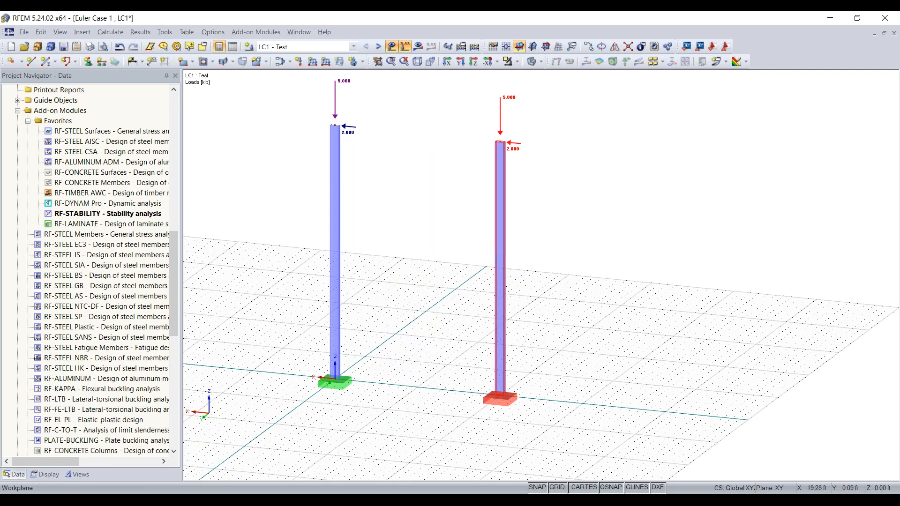
{"action": "left_click", "coordinate": [439, 430]}
{"action": "middle_click_drag", "start_coordinate": [401, 438], "coordinate": [457, 420], "text": "shift"}
{"action": "right_click", "coordinate": [458, 418]}
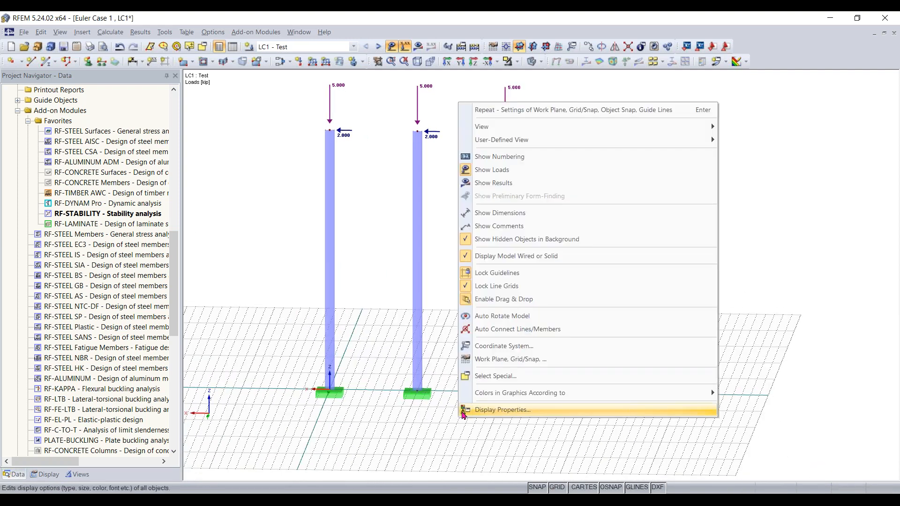
{"action": "left_click", "coordinate": [398, 202]}
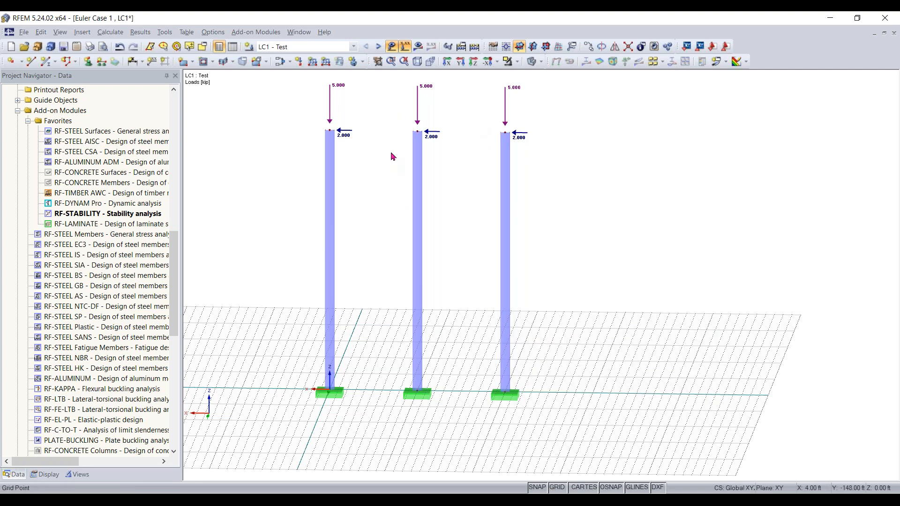
- Set the Z coordinate of the second and third columns' top nodes to 10 ft
{"action": "left_click_drag", "start_coordinate": [392, 159], "coordinate": [613, 105]}
{"action": "scroll", "coordinate": [440, 116], "scroll_direction": "up", "scroll_amount": 3}
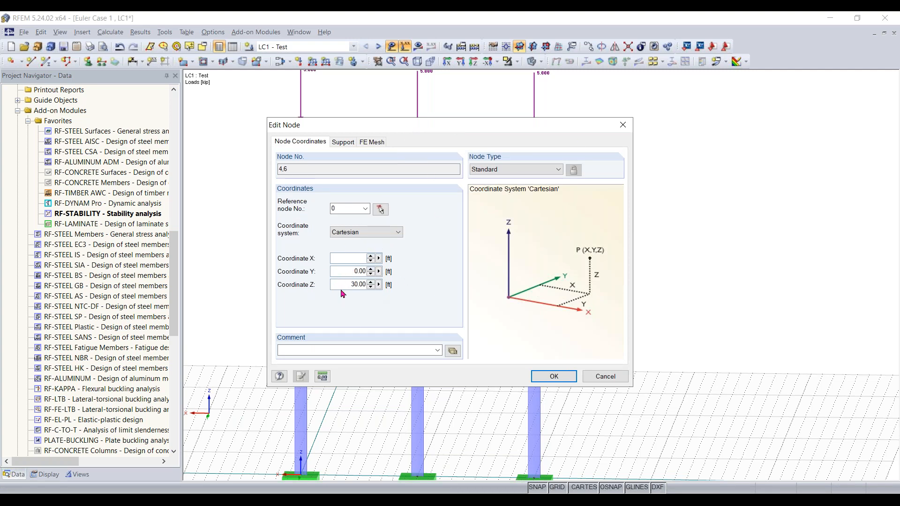
{"action": "left_click_drag", "start_coordinate": [345, 280], "coordinate": [428, 277]}
{"action": "type", "text": "10"}
{"action": "key", "text": "Return"}
{"action": "right_click", "coordinate": [548, 287]}
{"action": "left_click", "coordinate": [468, 414]}
- Start a new beam member and assign it the rolled AISC 15 section W 8x15 in Steel A992
{"action": "scroll", "coordinate": [468, 414], "scroll_direction": "up", "scroll_amount": 2}
{"action": "middle_click_drag", "start_coordinate": [468, 415], "coordinate": [509, 251]}
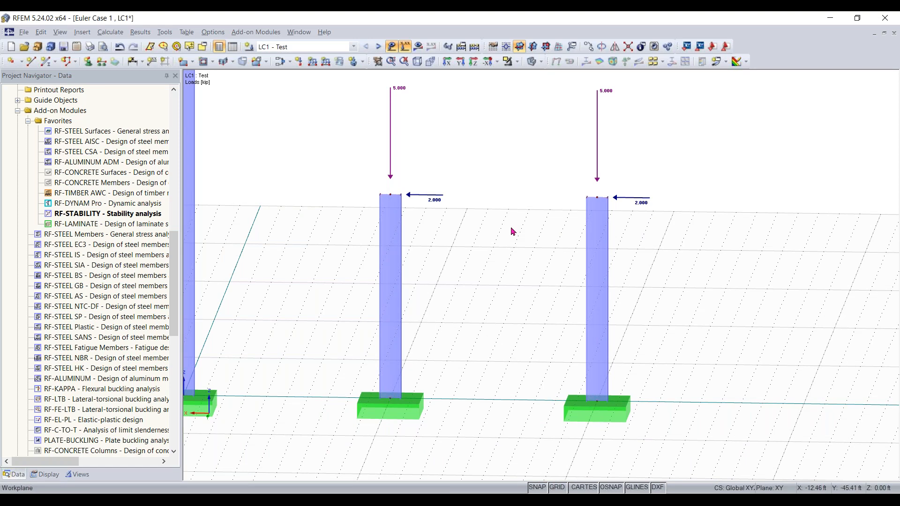
{"action": "left_click", "coordinate": [46, 62]}
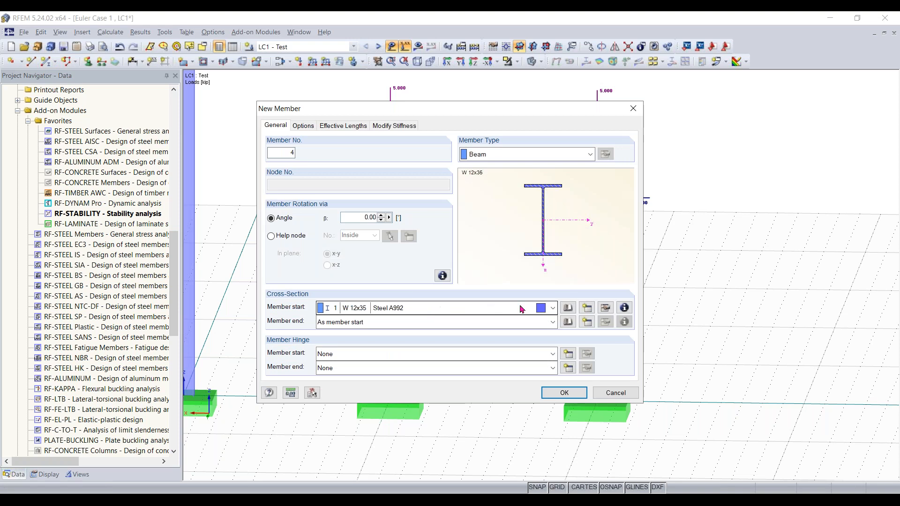
{"action": "left_click", "coordinate": [568, 310]}
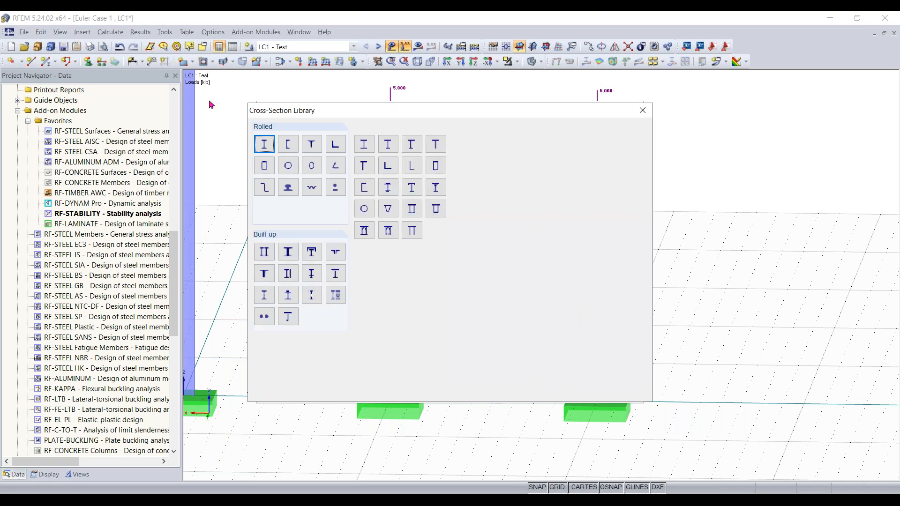
{"action": "left_click", "coordinate": [262, 143]}
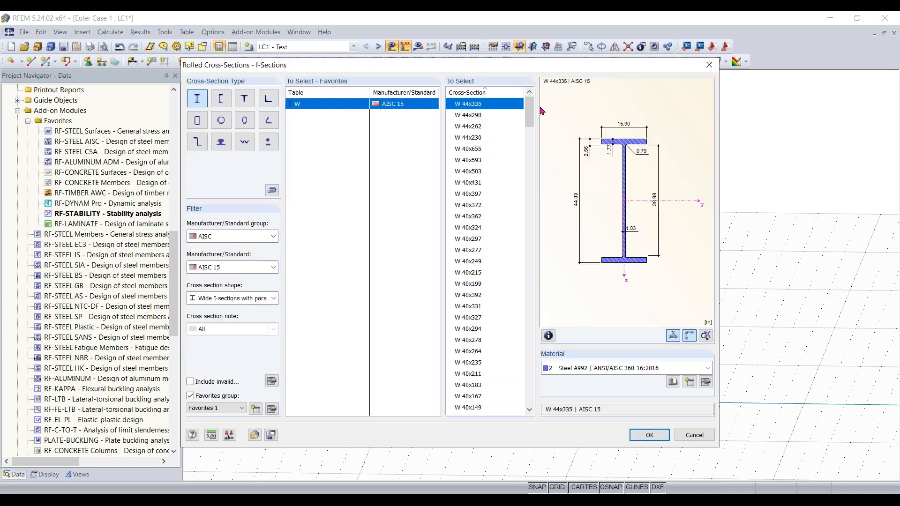
{"action": "left_click_drag", "start_coordinate": [530, 111], "coordinate": [534, 386]}
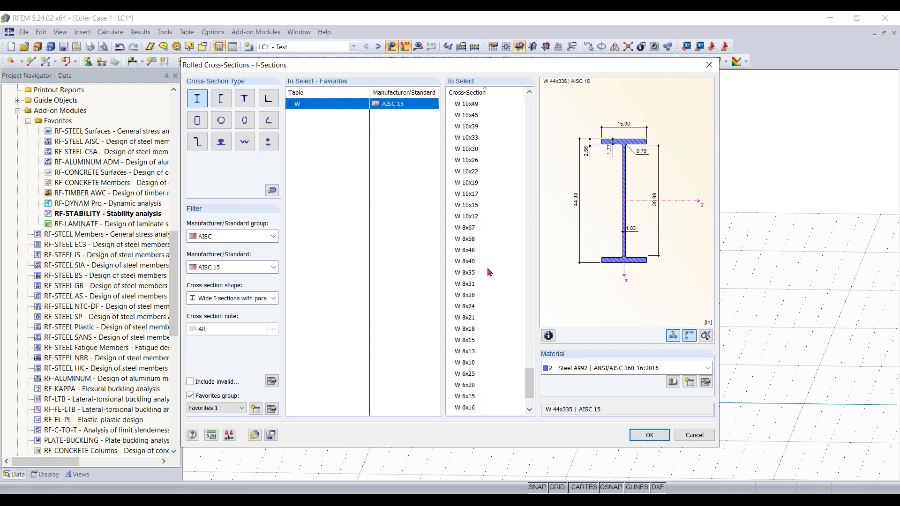
{"action": "left_click", "coordinate": [468, 341]}
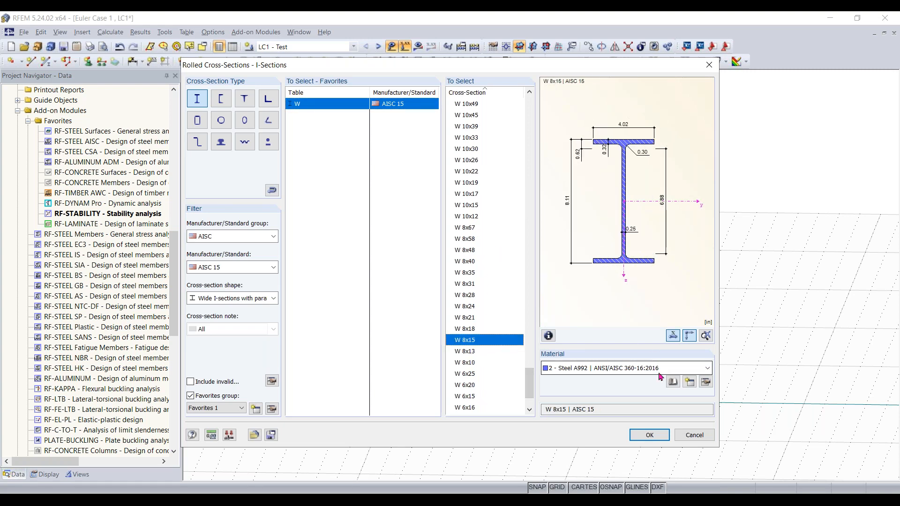
{"action": "left_click", "coordinate": [650, 435]}
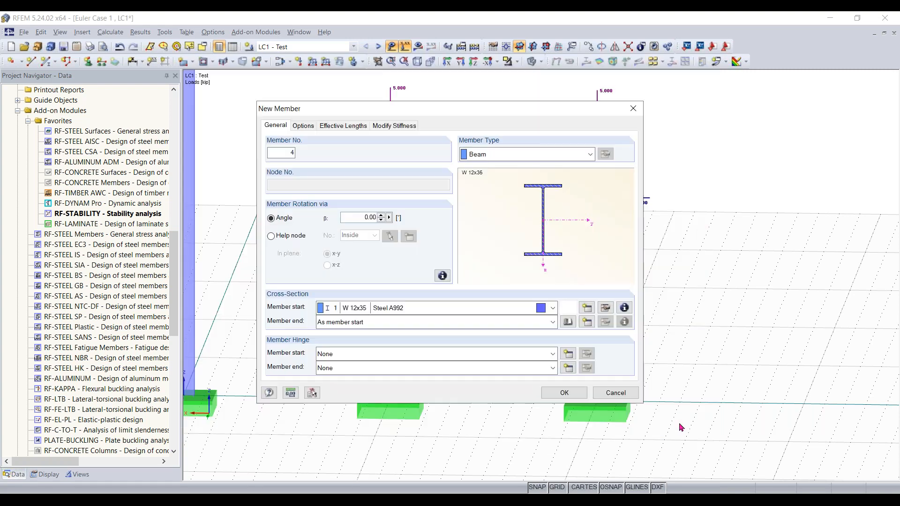
- Place the beam between the top nodes of the two short columns to form a portal frame
{"action": "key", "text": "Return"}
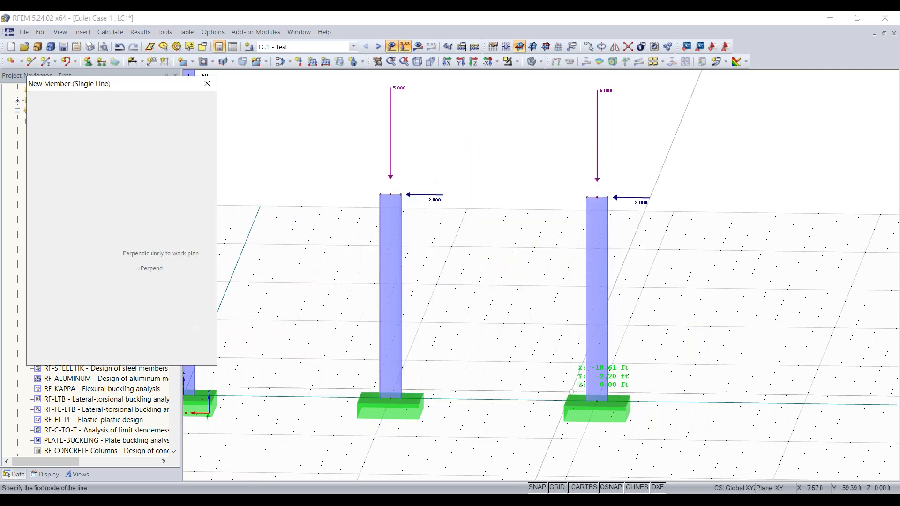
{"action": "left_click", "coordinate": [390, 194]}
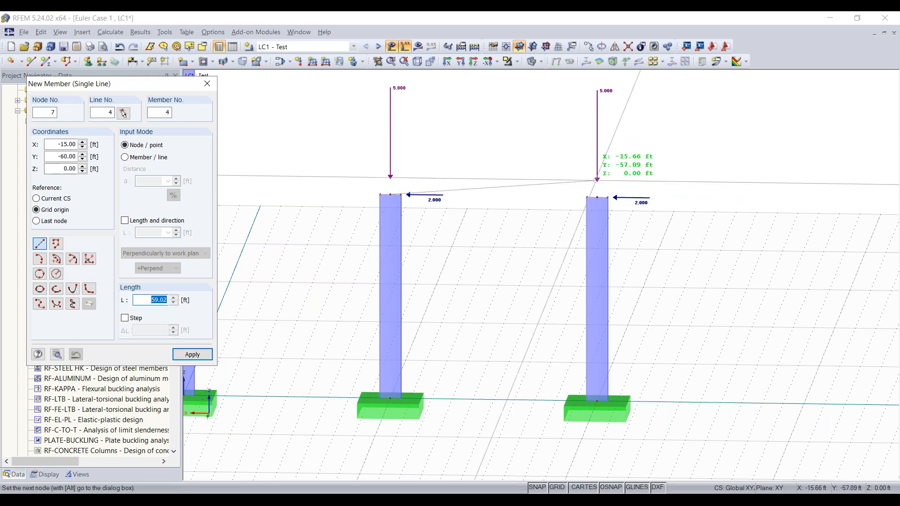
{"action": "left_click", "coordinate": [600, 187]}
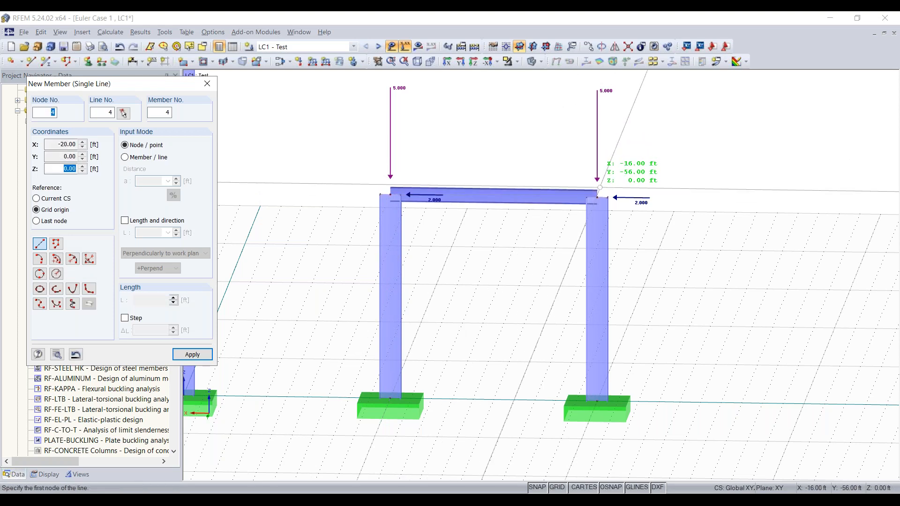
{"action": "key", "text": "Escape"}
- Set the Px component of the nodal loads on both frame column tops to 0 kip
{"action": "middle_click_drag", "start_coordinate": [771, 219], "coordinate": [592, 222], "text": "ctrl"}
{"action": "scroll", "coordinate": [519, 285], "scroll_direction": "down", "scroll_amount": 1}
{"action": "middle_click_drag", "start_coordinate": [518, 284], "coordinate": [528, 280], "text": "ctrl"}
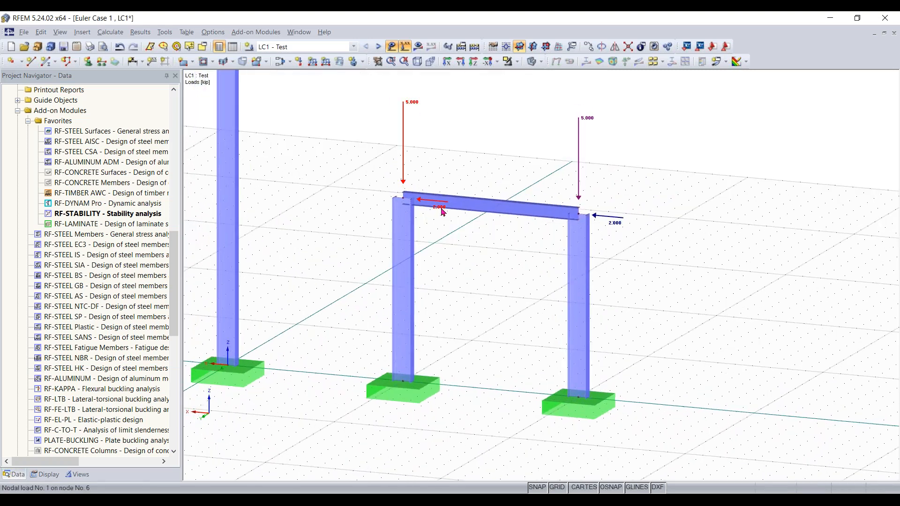
{"action": "left_click", "coordinate": [578, 172], "text": "ctrl"}
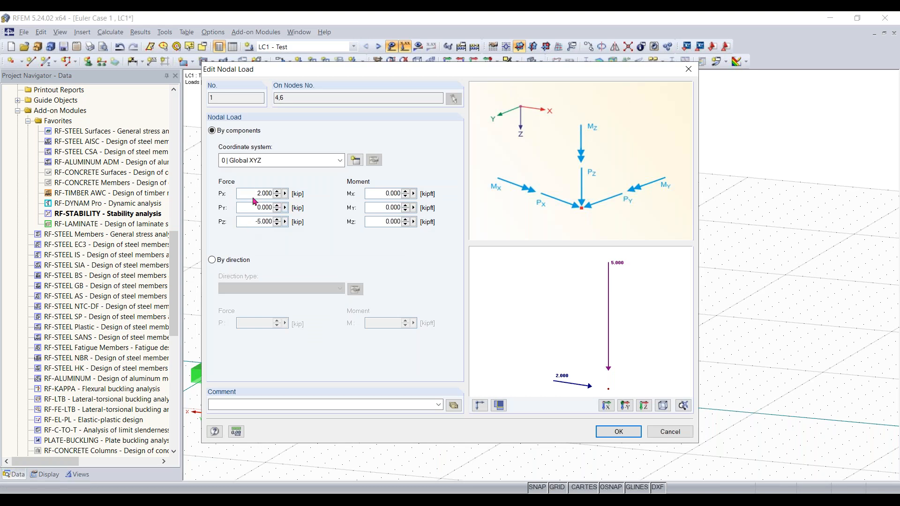
{"action": "double_click", "coordinate": [262, 194]}
{"action": "key", "text": "BackSpace"}
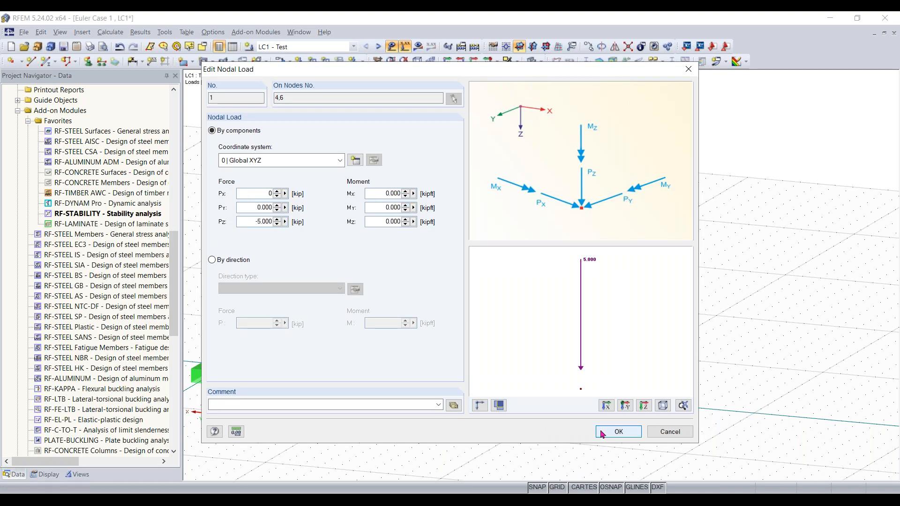
{"action": "left_click", "coordinate": [617, 432]}
- Calculate load case LC1 and show its results on the model
{"action": "middle_click_drag", "start_coordinate": [495, 294], "coordinate": [633, 276], "text": "ctrl"}
{"action": "right_click", "coordinate": [633, 280]}
{"action": "left_click", "coordinate": [749, 393]}
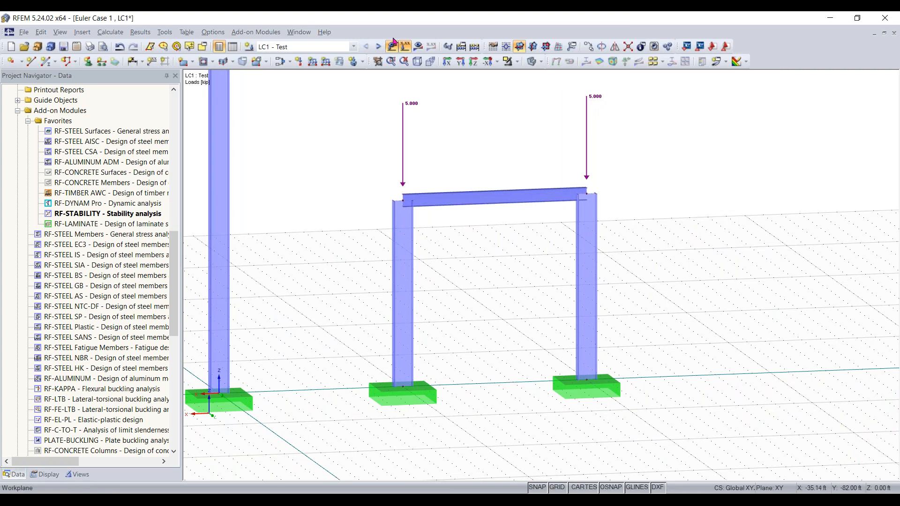
{"action": "left_click", "coordinate": [418, 46]}
{"action": "left_click", "coordinate": [439, 279]}
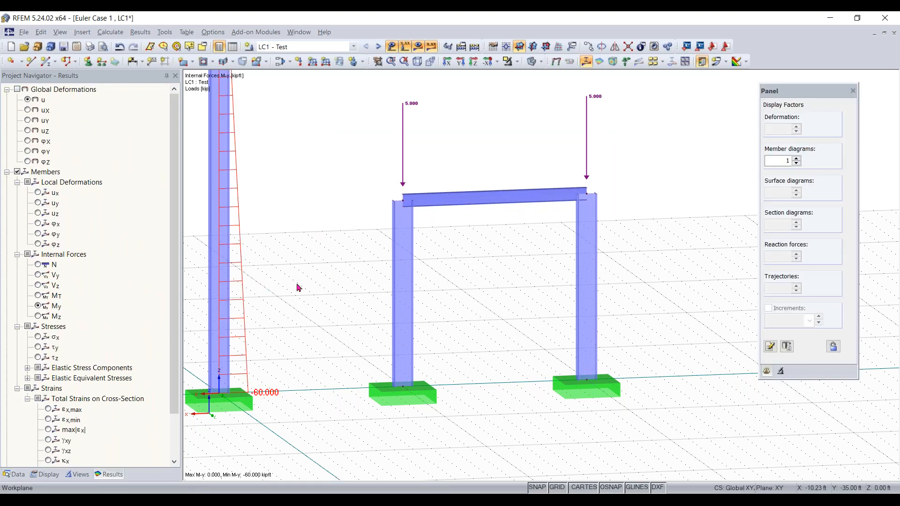
- Compare the members' internal force diagrams for N, MT and My
{"action": "scroll", "coordinate": [322, 242], "scroll_direction": "down", "scroll_amount": 3}
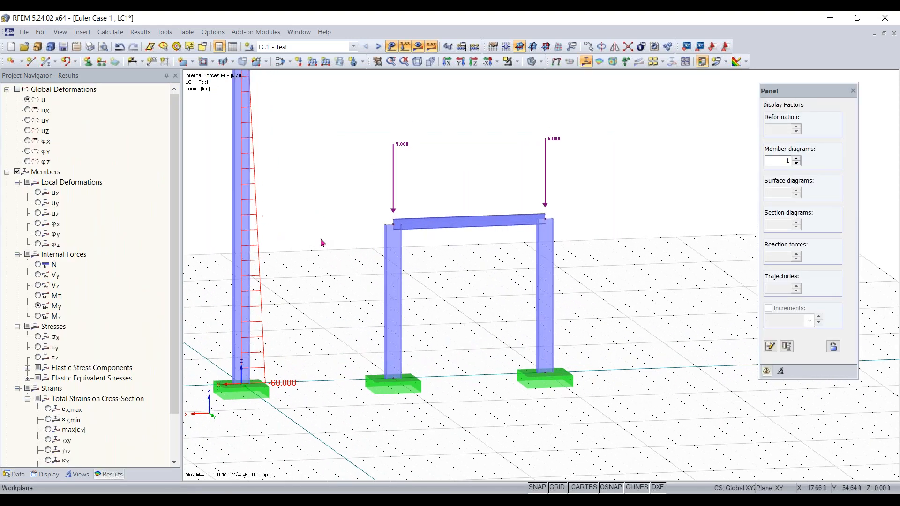
{"action": "left_click", "coordinate": [40, 266]}
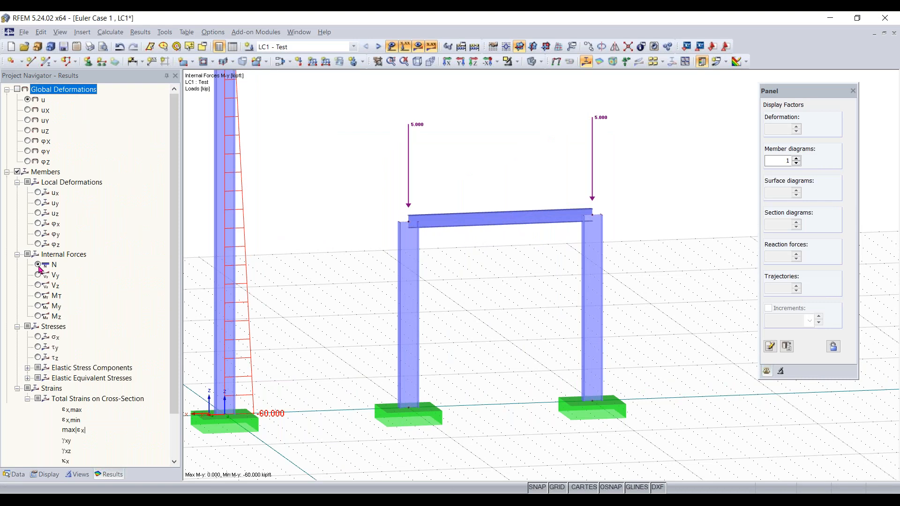
{"action": "left_click", "coordinate": [40, 306]}
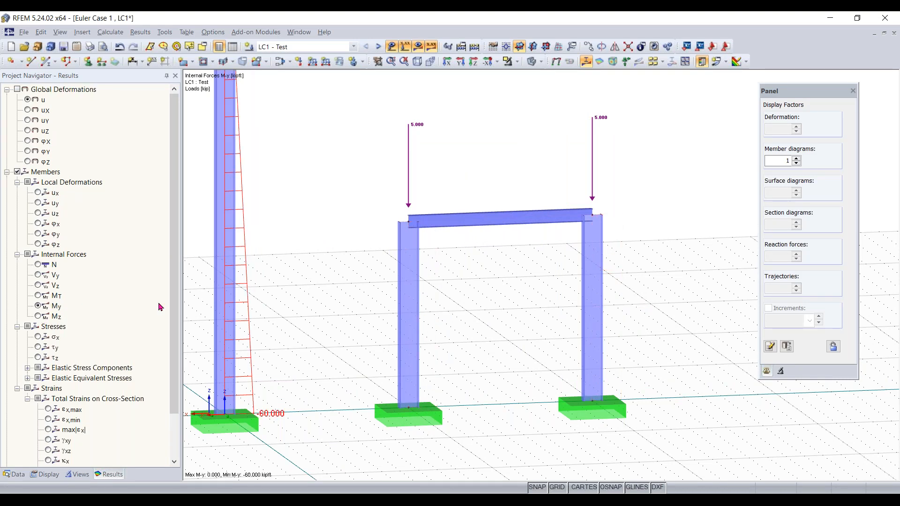
{"action": "left_click", "coordinate": [39, 317]}
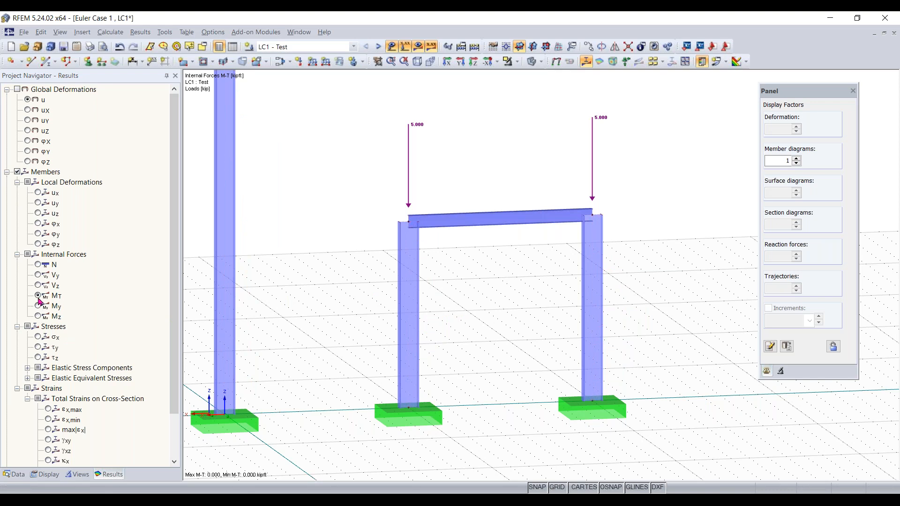
{"action": "left_click", "coordinate": [38, 309]}
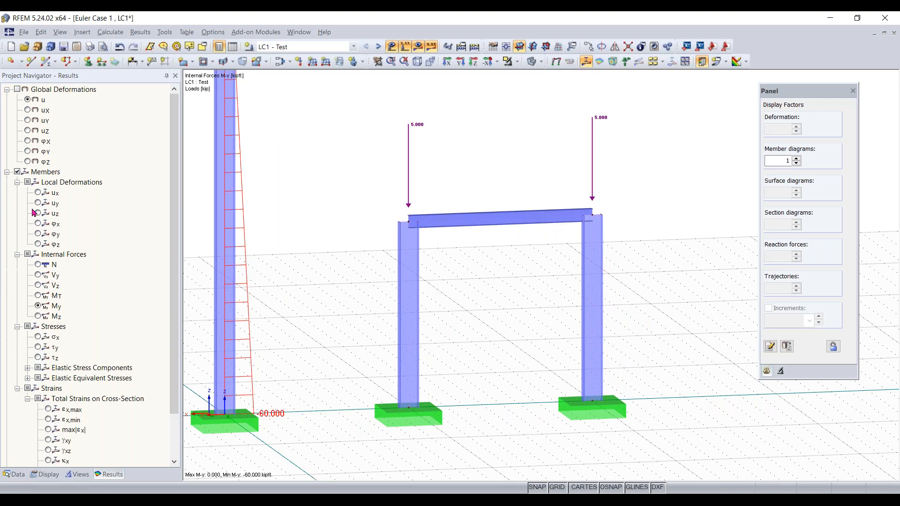
- Show the global deformation u with its color scale and examine the frame's deformed shape
{"action": "left_click", "coordinate": [17, 89]}
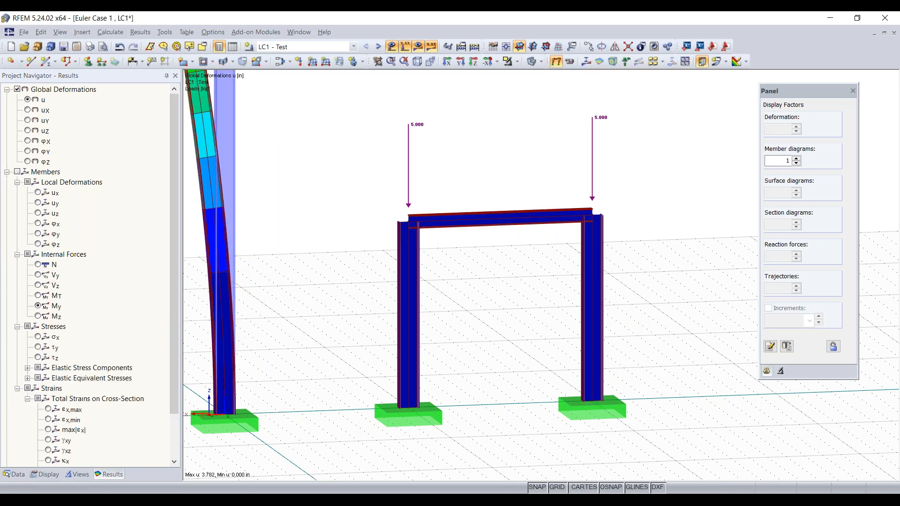
{"action": "scroll", "coordinate": [334, 315], "scroll_direction": "down", "scroll_amount": 2}
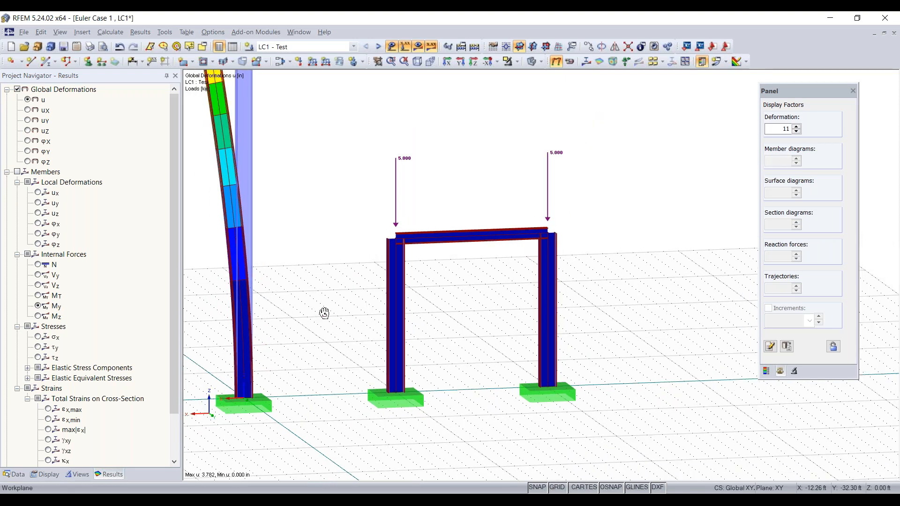
{"action": "mouse_move", "coordinate": [354, 317]}
{"action": "right_mouse_down"}
{"action": "mouse_move", "coordinate": [516, 322]}
{"action": "mouse_move", "coordinate": [348, 327]}
{"action": "right_mouse_up"}
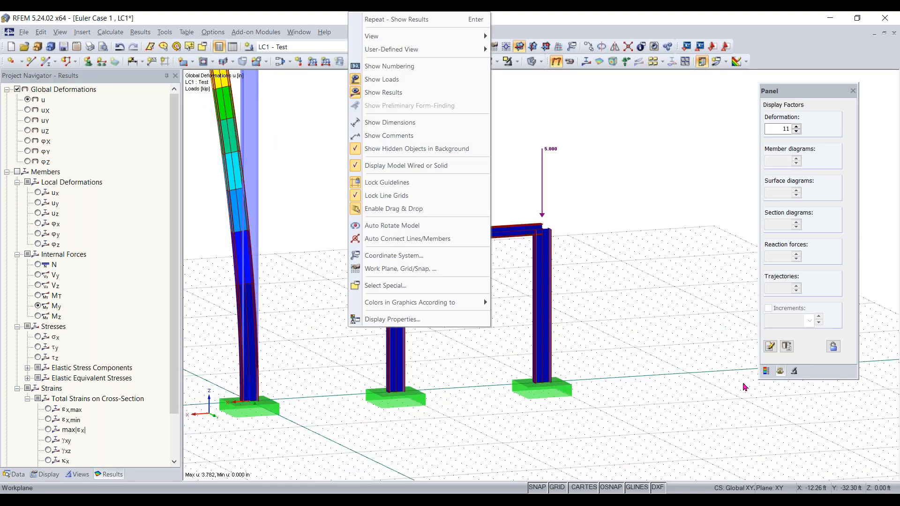
{"action": "left_click", "coordinate": [768, 373]}
{"action": "left_click", "coordinate": [767, 372]}
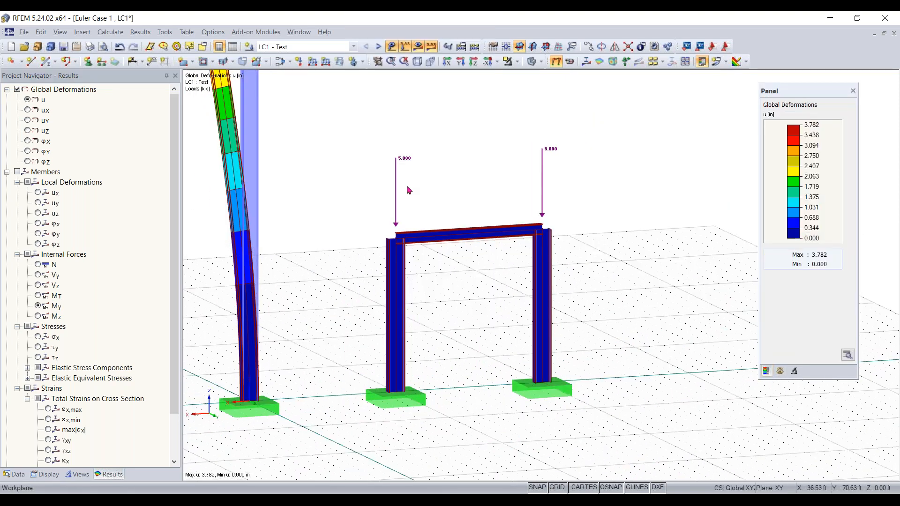
{"action": "scroll", "coordinate": [409, 191], "scroll_direction": "up", "scroll_amount": 2}
{"action": "scroll", "coordinate": [409, 191], "scroll_direction": "up", "scroll_amount": 1}
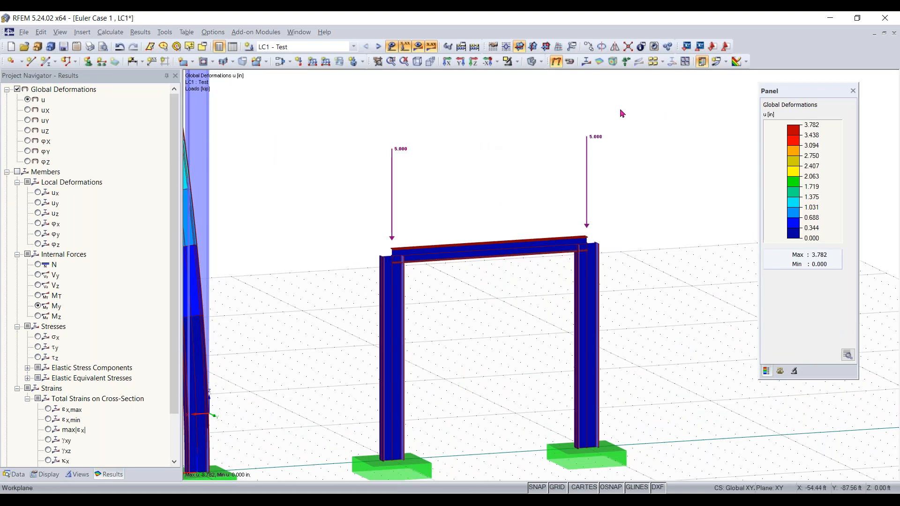
{"action": "left_click_drag", "start_coordinate": [562, 134], "coordinate": [354, 196]}
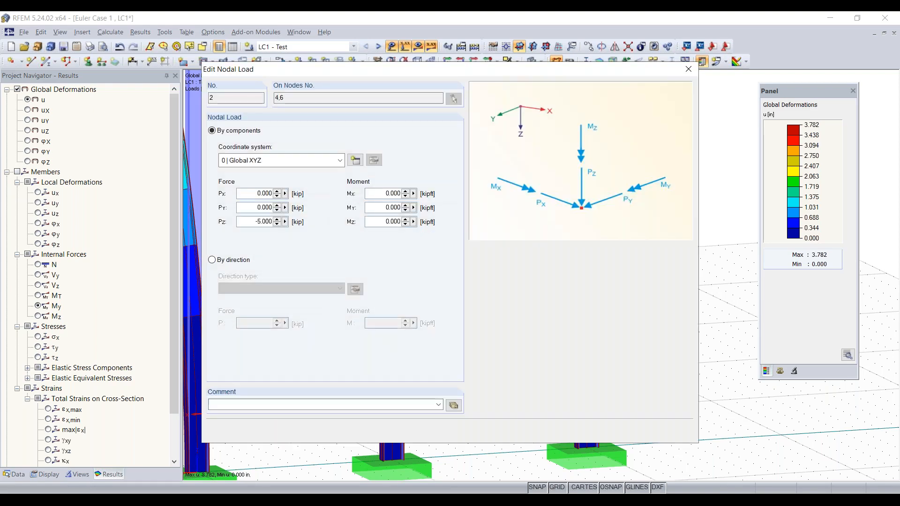
{"action": "left_click", "coordinate": [692, 67]}
{"action": "left_click", "coordinate": [476, 200]}
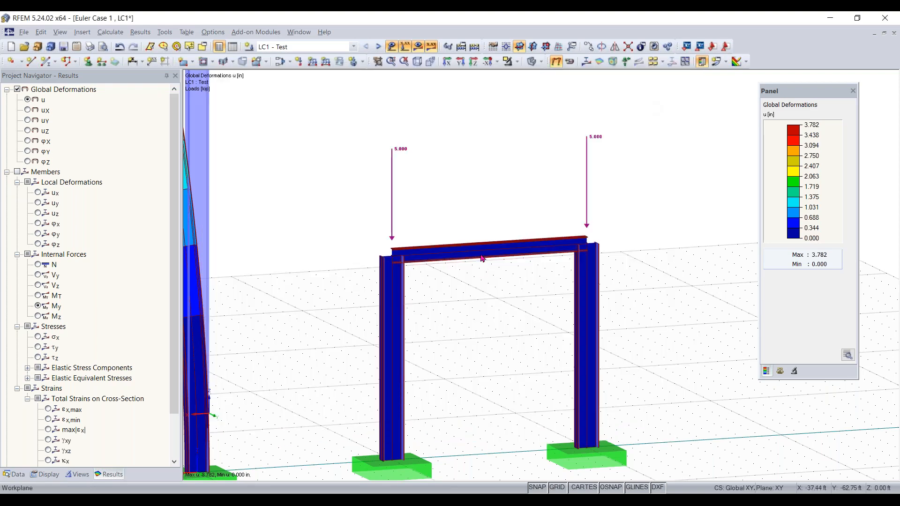
- Apply a uniform downward member load of 3 kip/ft in global direction ZL to the frame's beam
{"action": "left_click", "coordinate": [311, 63]}
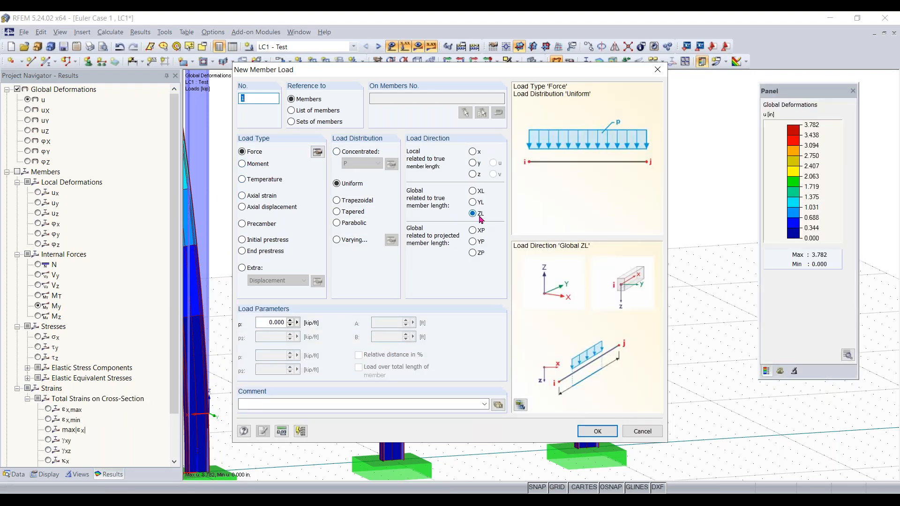
{"action": "left_click", "coordinate": [266, 324]}
{"action": "left_click", "coordinate": [596, 431]}
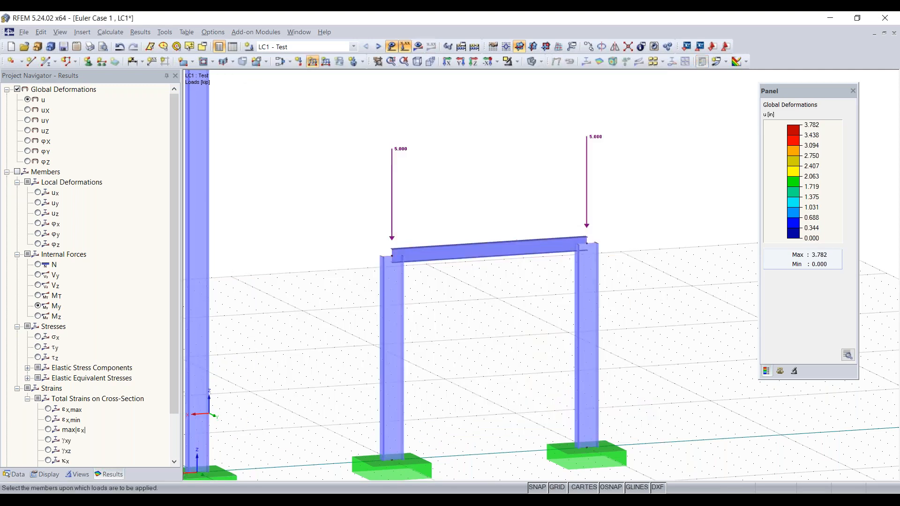
{"action": "left_click", "coordinate": [463, 252]}
{"action": "key", "text": "Escape"}
- Recalculate LC1 with the beam load and display the global deformations
{"action": "scroll", "coordinate": [694, 239], "scroll_direction": "down", "scroll_amount": 2}
{"action": "scroll", "coordinate": [694, 239], "scroll_direction": "down", "scroll_amount": 1}
{"action": "middle_click_drag", "start_coordinate": [694, 239], "coordinate": [607, 293]}
{"action": "scroll", "coordinate": [635, 274], "scroll_direction": "down", "scroll_amount": 1}
{"action": "scroll", "coordinate": [607, 294], "scroll_direction": "up", "scroll_amount": 1}
{"action": "left_click", "coordinate": [417, 47]}
{"action": "left_click", "coordinate": [433, 277]}
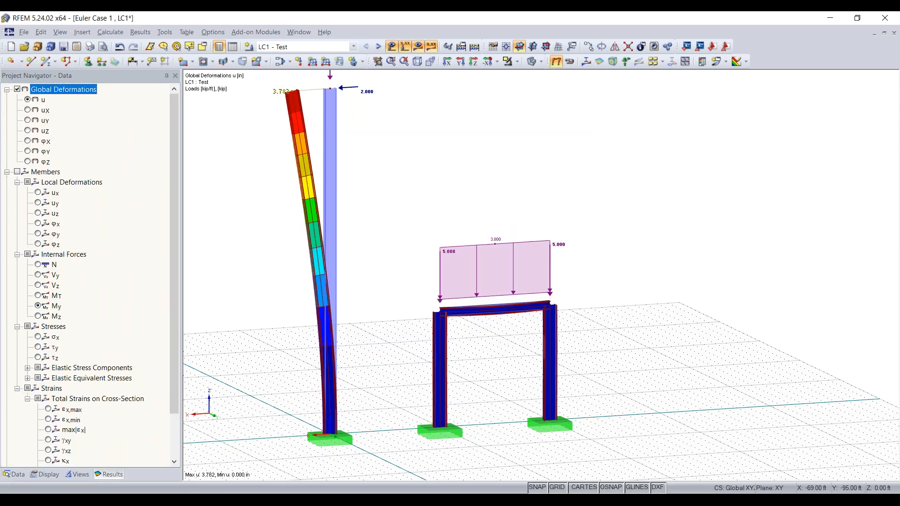
- Examine the loaded frame's deflected shape alongside the cantilever column's deformation
{"action": "scroll", "coordinate": [507, 317], "scroll_direction": "up", "scroll_amount": 4}
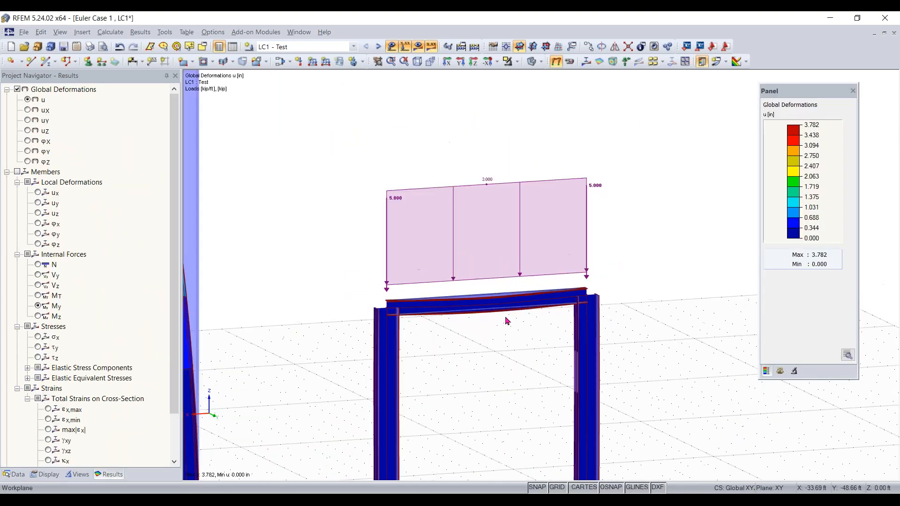
{"action": "scroll", "coordinate": [290, 175], "scroll_direction": "down", "scroll_amount": 3}
{"action": "scroll", "coordinate": [305, 186], "scroll_direction": "up", "scroll_amount": 3}
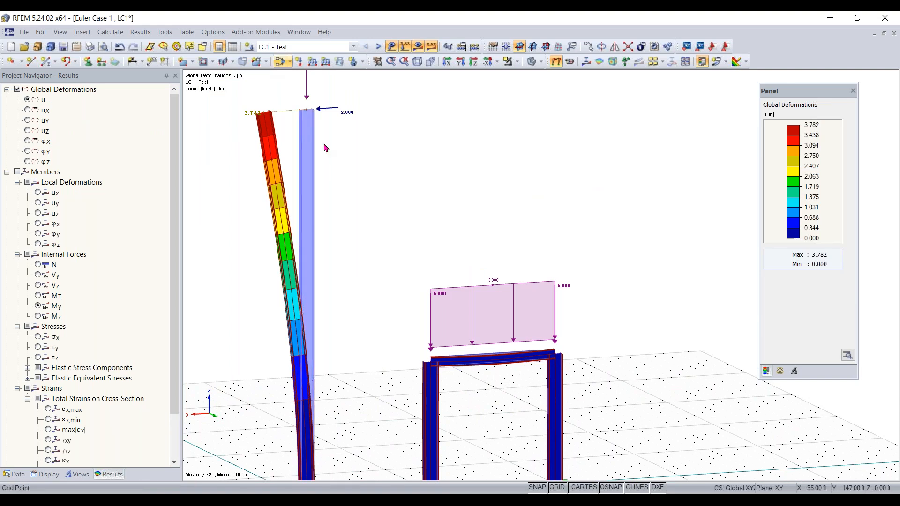
{"action": "scroll", "coordinate": [317, 119], "scroll_direction": "down", "scroll_amount": 1}
{"action": "scroll", "coordinate": [335, 139], "scroll_direction": "up", "scroll_amount": 1}
{"action": "scroll", "coordinate": [473, 336], "scroll_direction": "up", "scroll_amount": 4}
{"action": "middle_click_drag", "start_coordinate": [473, 336], "coordinate": [465, 255]}
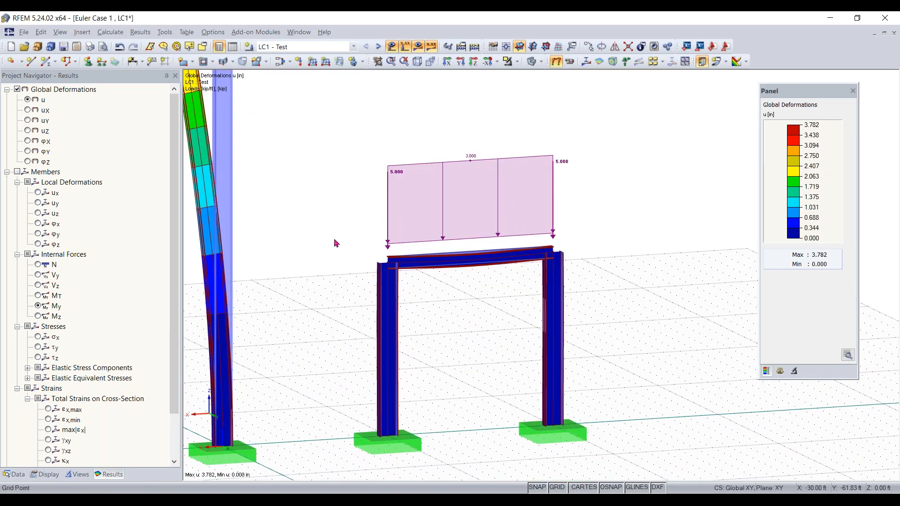
- Isolate the frame's W 8x15 beam using the cross-section visibilities and examine its global deformation
{"action": "scroll", "coordinate": [337, 242], "scroll_direction": "down", "scroll_amount": 1}
{"action": "left_click", "coordinate": [77, 474]}
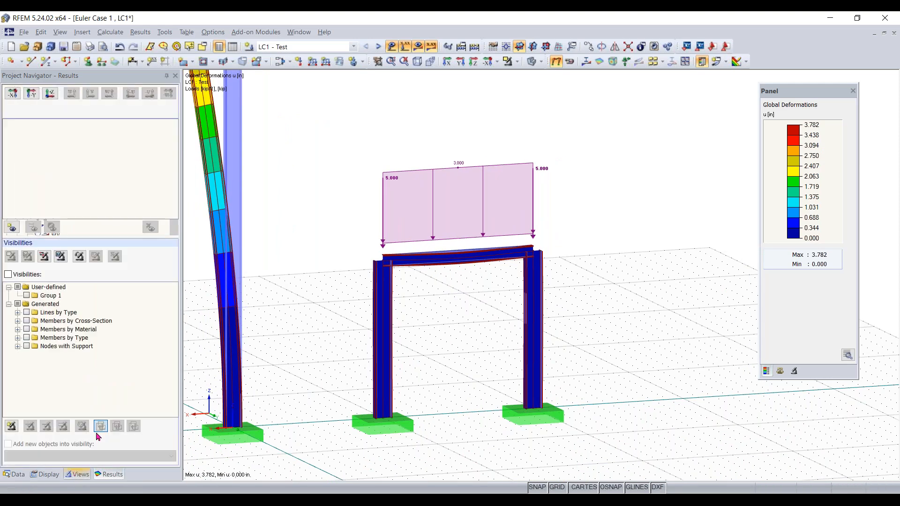
{"action": "left_click", "coordinate": [8, 274]}
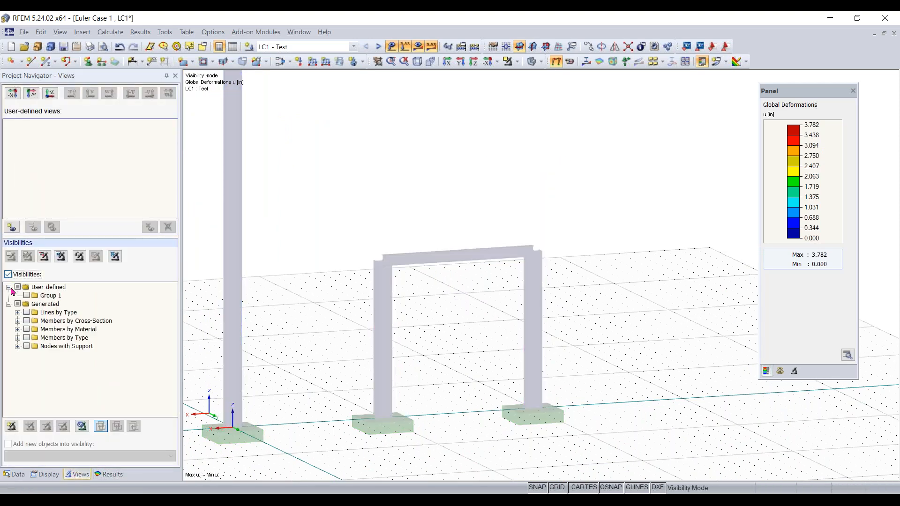
{"action": "left_click", "coordinate": [26, 321]}
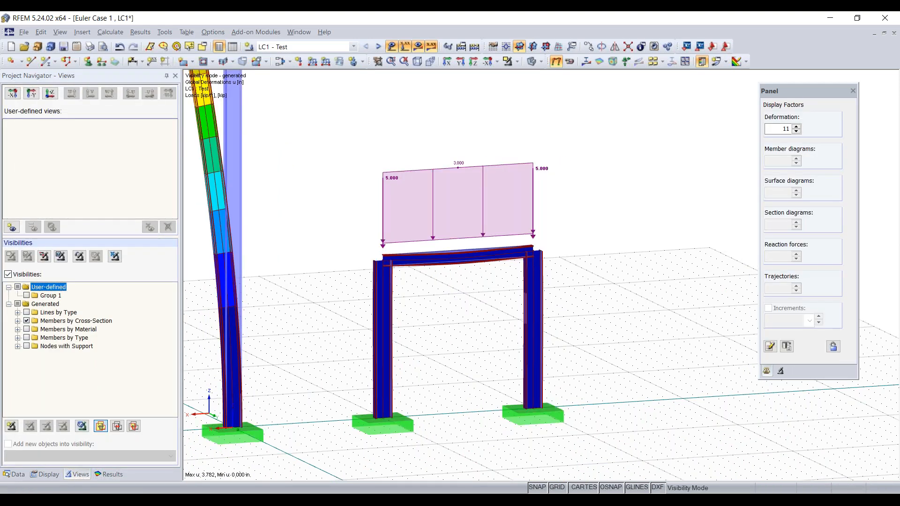
{"action": "left_click", "coordinate": [18, 320]}
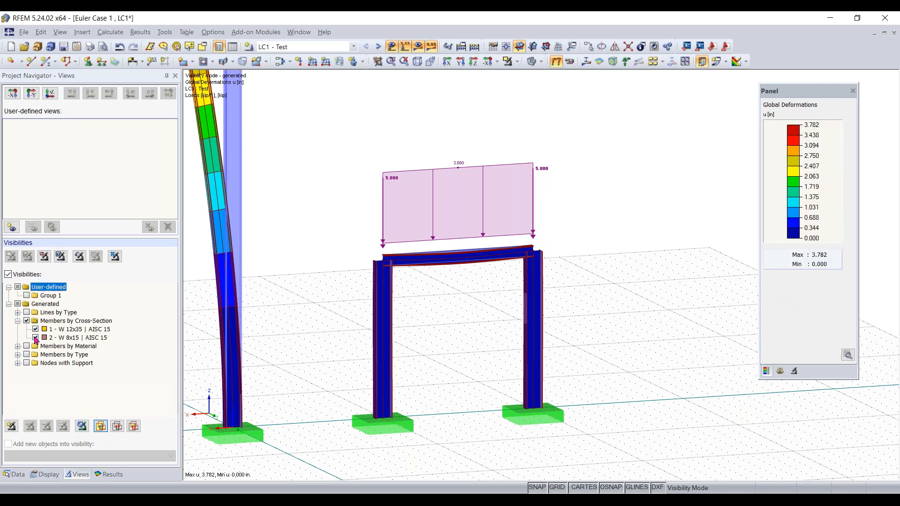
{"action": "left_click", "coordinate": [35, 329]}
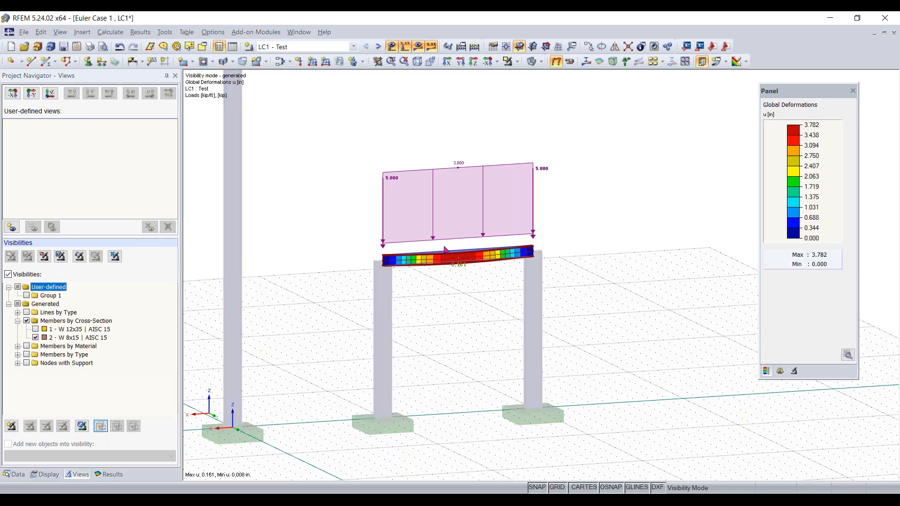
{"action": "scroll", "coordinate": [460, 263], "scroll_direction": "up", "scroll_amount": 3}
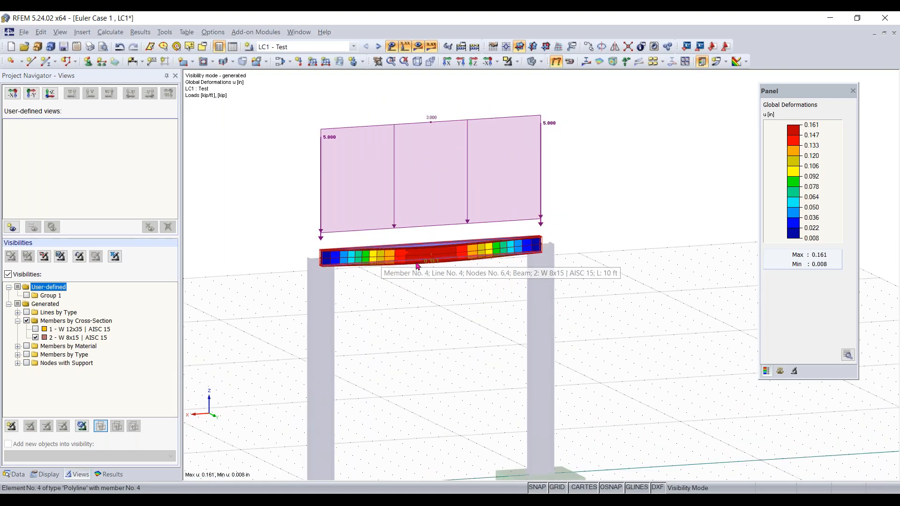
- Display the member bending moment My on the beam, and turn off the visibilities to examine the moment diagrams of the whole model
{"action": "left_click", "coordinate": [111, 474]}
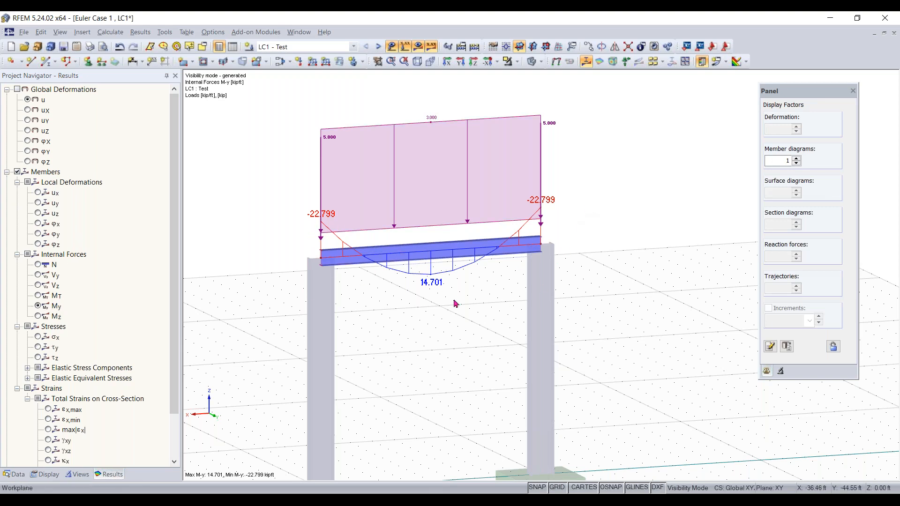
{"action": "left_click", "coordinate": [78, 474]}
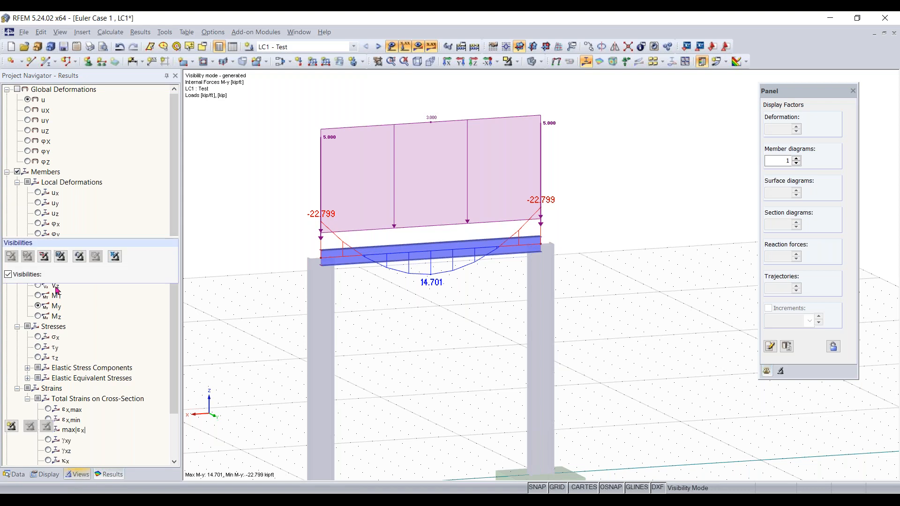
{"action": "left_click", "coordinate": [8, 275]}
{"action": "scroll", "coordinate": [412, 351], "scroll_direction": "down", "scroll_amount": 5}
{"action": "scroll", "coordinate": [461, 315], "scroll_direction": "up", "scroll_amount": 4}
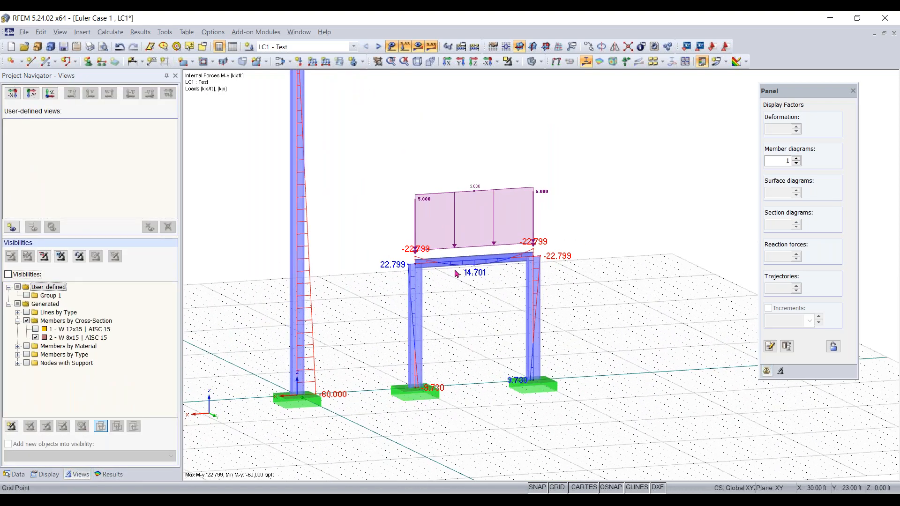
{"action": "scroll", "coordinate": [442, 328], "scroll_direction": "up", "scroll_amount": 1}
{"action": "scroll", "coordinate": [456, 329], "scroll_direction": "up", "scroll_amount": 1}
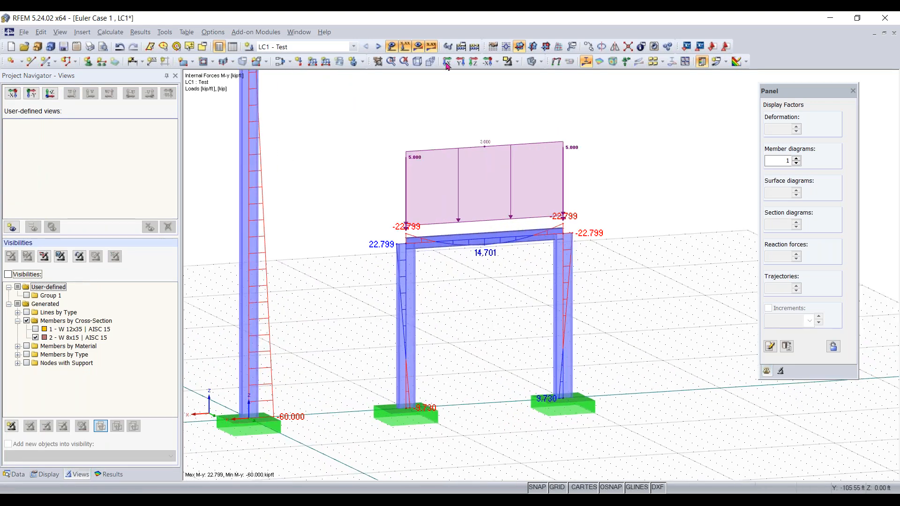
- Switch from LC1 to the RF-STABILITY CA1 case and calculate it to display the eigenvector u results
{"action": "left_click", "coordinate": [321, 48]}
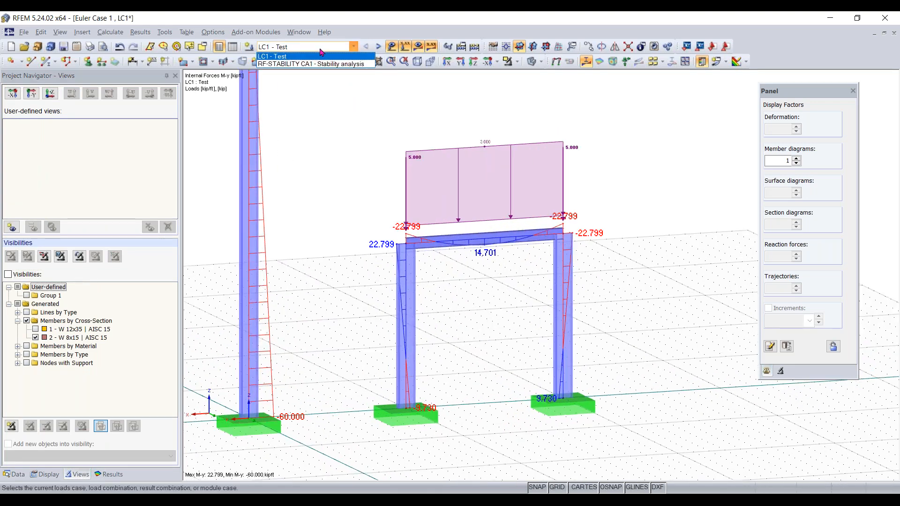
{"action": "left_click", "coordinate": [299, 64]}
{"action": "left_click", "coordinate": [366, 47]}
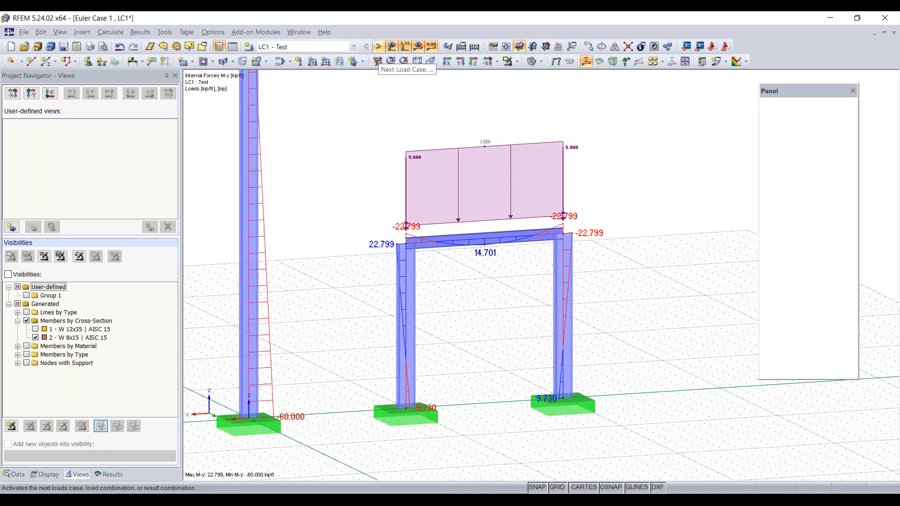
{"action": "left_click", "coordinate": [378, 47]}
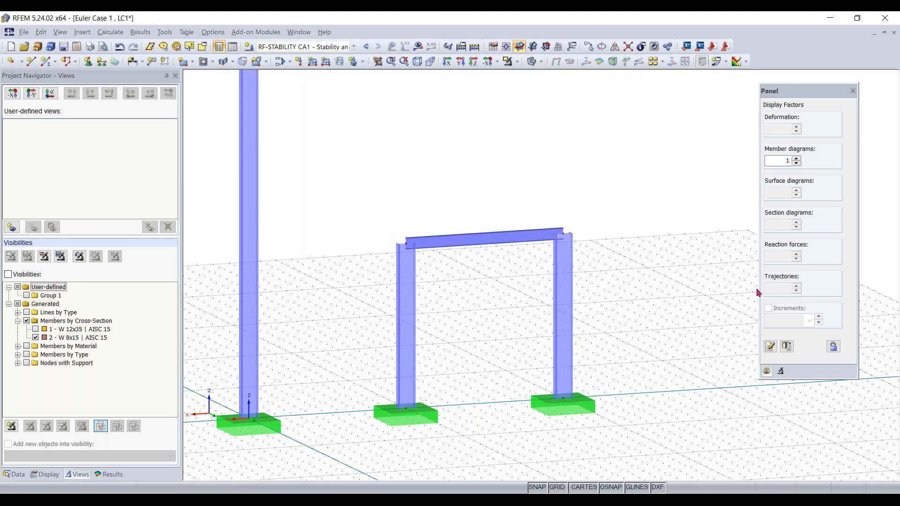
{"action": "left_click", "coordinate": [419, 46]}
{"action": "left_click", "coordinate": [466, 276]}
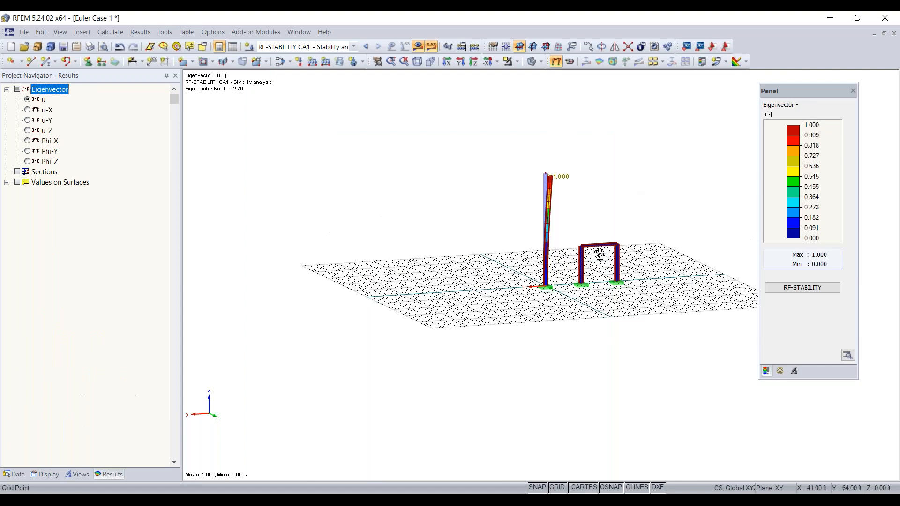
{"action": "scroll", "coordinate": [618, 270], "scroll_direction": "up", "scroll_amount": 5}
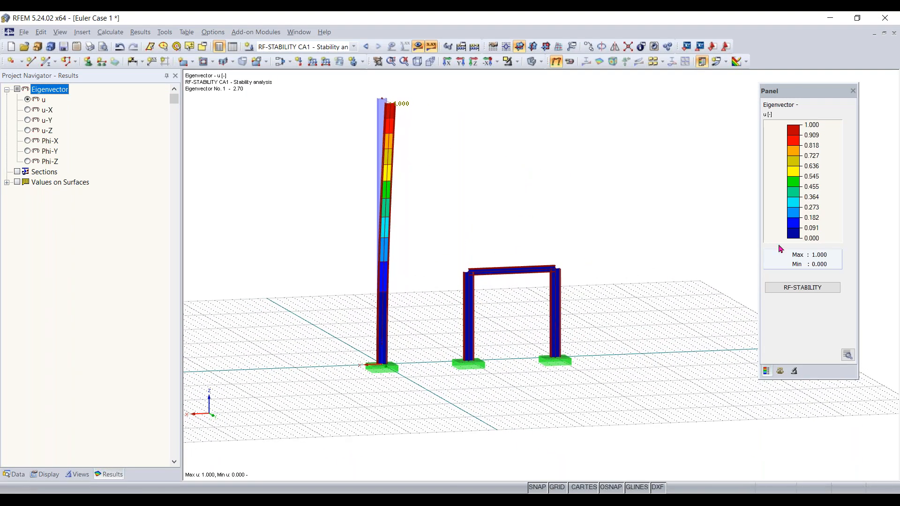
- Open the eigenvector display factors and isolate the portal frame with Visibility by Selected Objects
{"action": "left_click", "coordinate": [793, 372]}
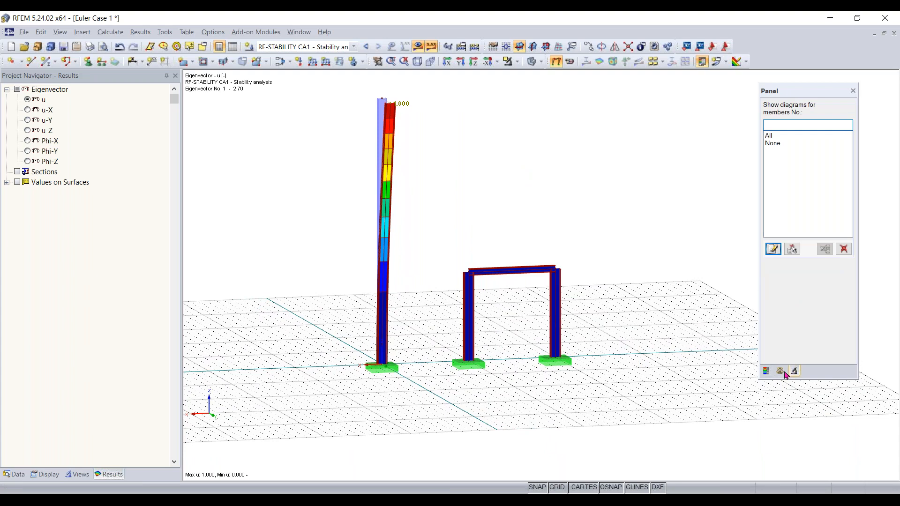
{"action": "left_click", "coordinate": [781, 371]}
{"action": "left_click_drag", "start_coordinate": [618, 213], "coordinate": [430, 398]}
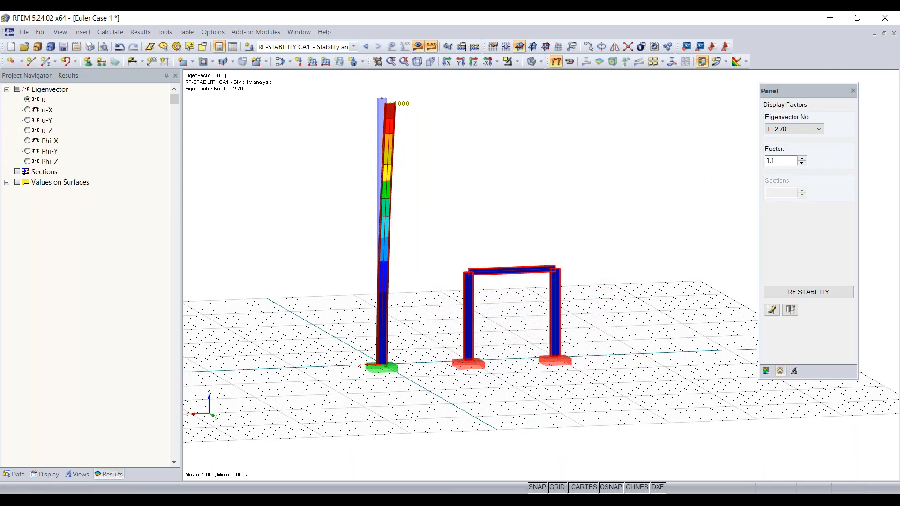
{"action": "left_click", "coordinate": [509, 62]}
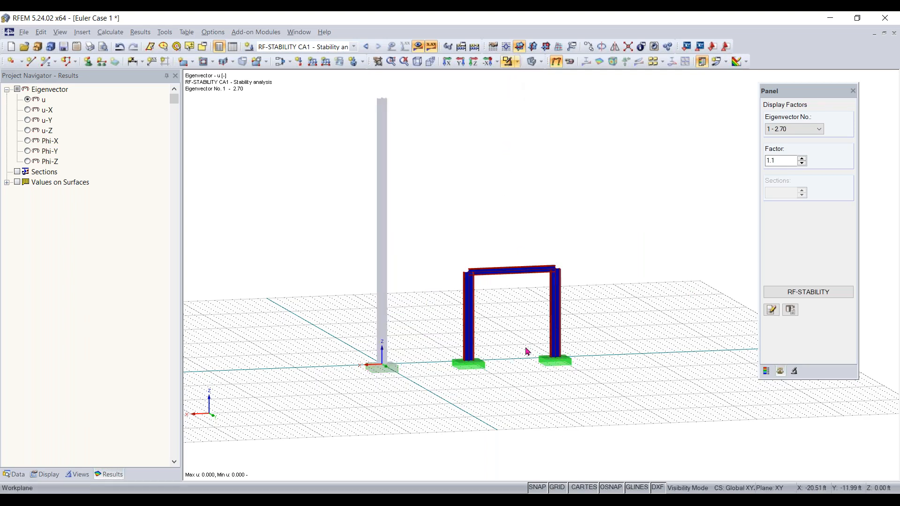
{"action": "scroll", "coordinate": [537, 322], "scroll_direction": "up", "scroll_amount": 2}
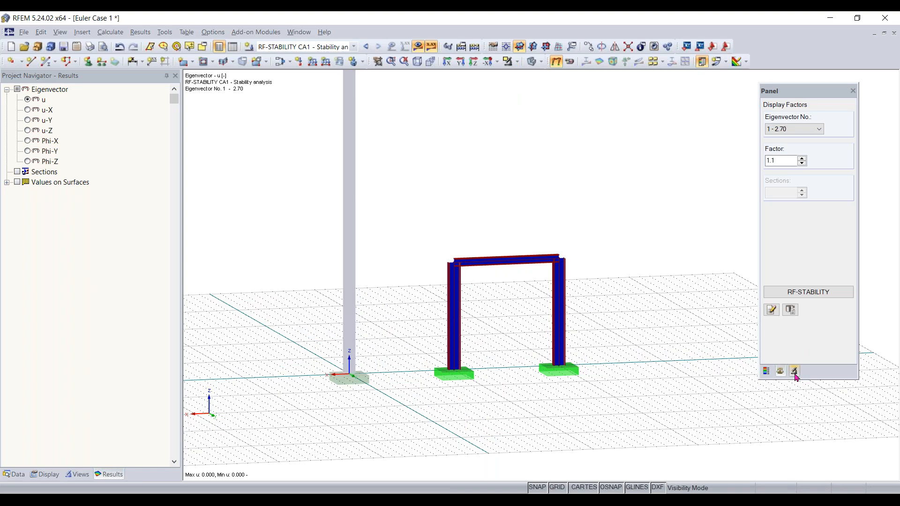
- Turn off the display of hidden objects in the background
{"action": "right_click", "coordinate": [626, 257]}
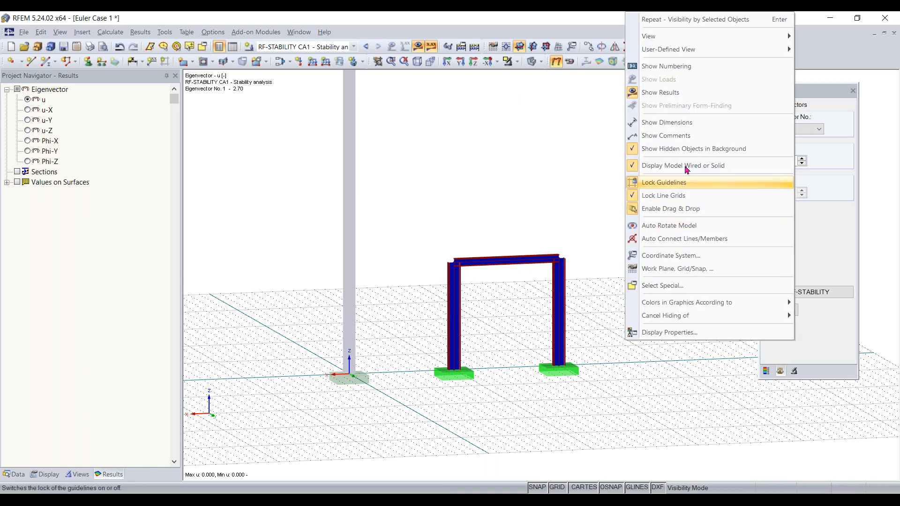
{"action": "left_click", "coordinate": [672, 150]}
{"action": "right_click", "coordinate": [669, 210]}
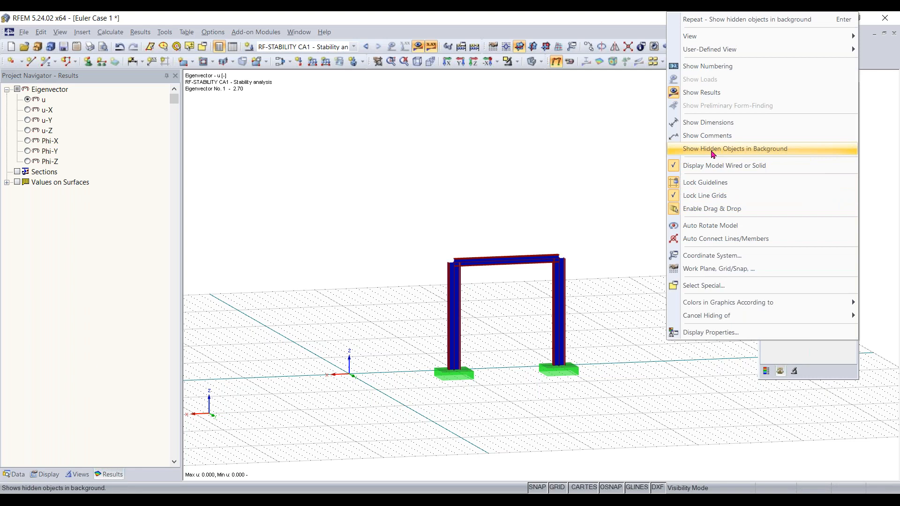
{"action": "left_click", "coordinate": [456, 183]}
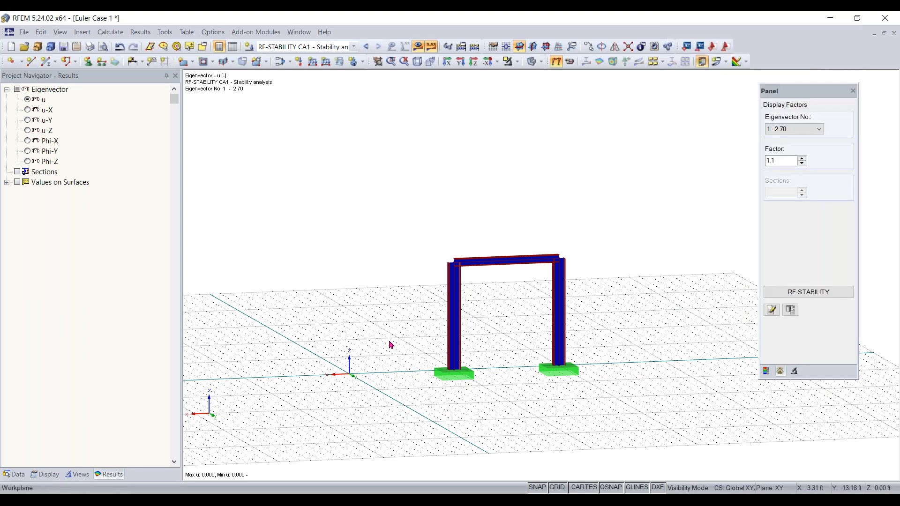
- Limit the result diagrams to the portal frame's members 2-4 and bring up the eigenvector color scale
{"action": "left_click", "coordinate": [794, 371]}
{"action": "left_click", "coordinate": [792, 249]}
{"action": "left_click_drag", "start_coordinate": [610, 191], "coordinate": [397, 413]}
{"action": "left_click", "coordinate": [793, 249]}
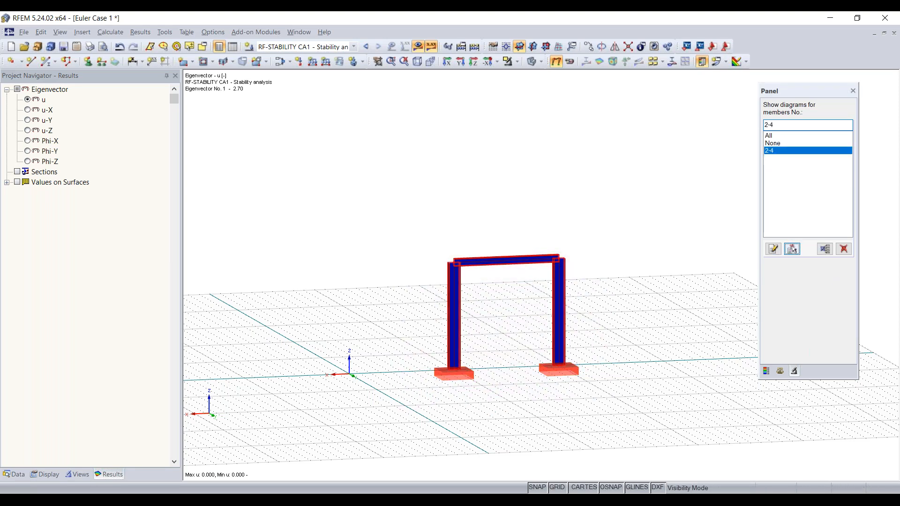
{"action": "left_click", "coordinate": [767, 372]}
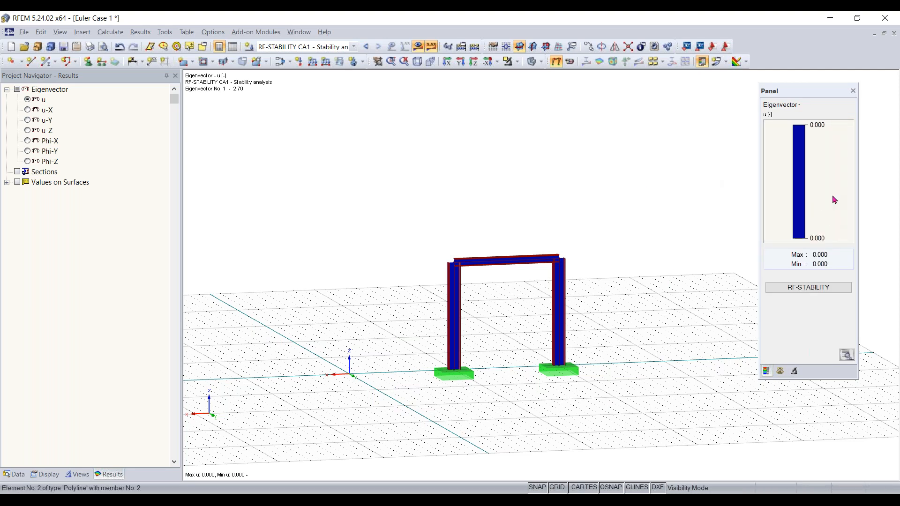
- Review the critical load factors and the general data in RF-STABILITY, and close the module
{"action": "left_click", "coordinate": [807, 287]}
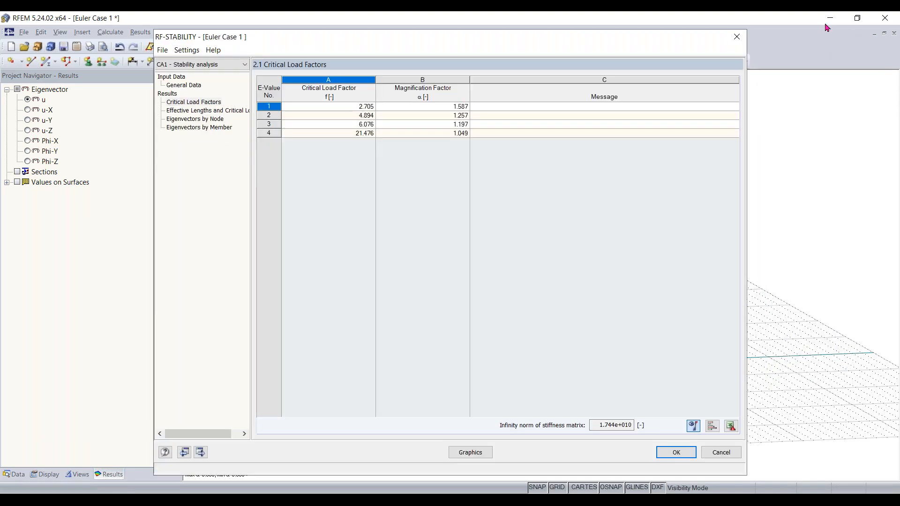
{"action": "left_click", "coordinate": [193, 86]}
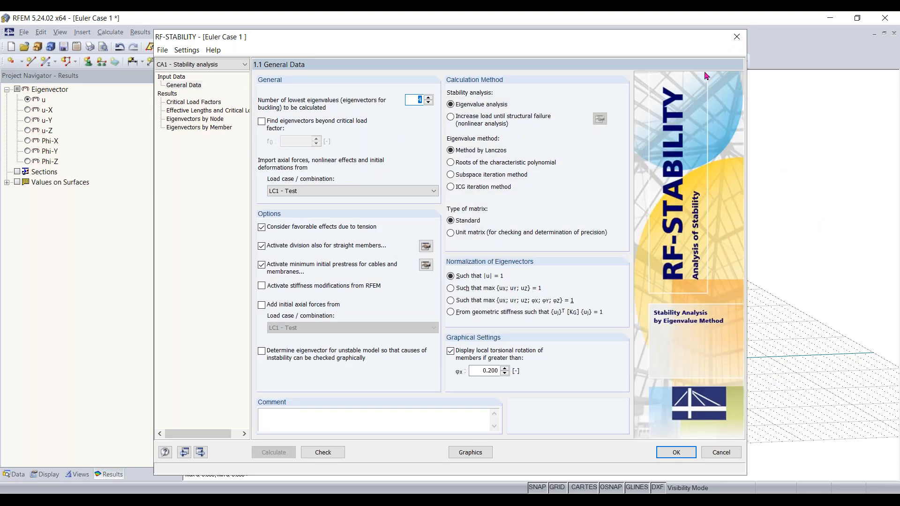
{"action": "left_click", "coordinate": [738, 39]}
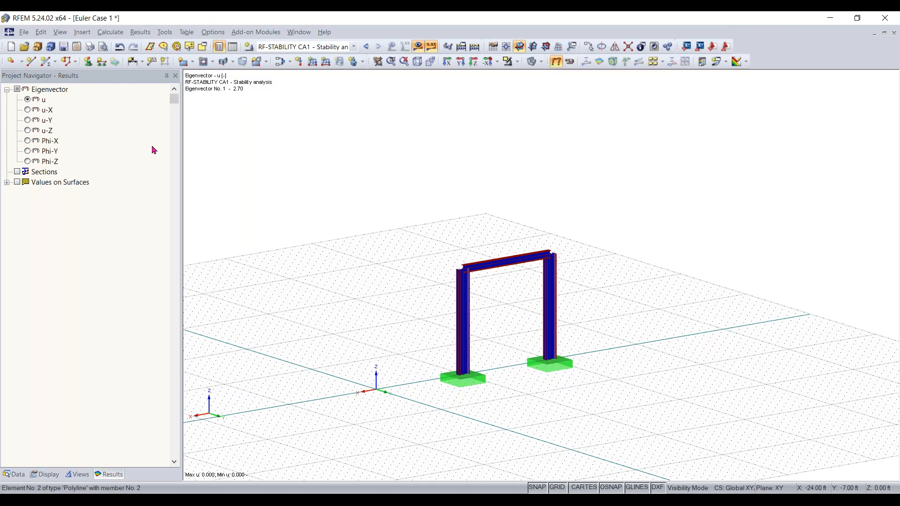
- Cancel visibility mode and show the result diagrams for all members again
{"action": "left_click", "coordinate": [516, 62]}
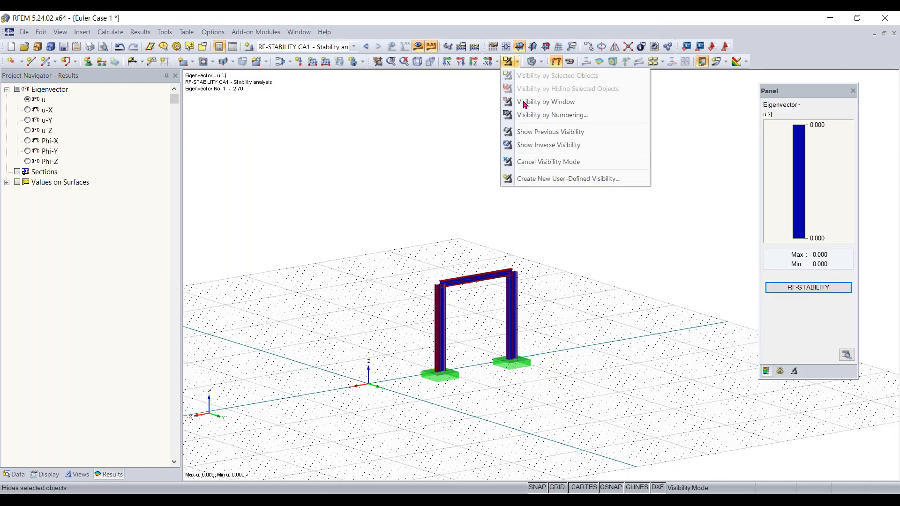
{"action": "left_click", "coordinate": [546, 161]}
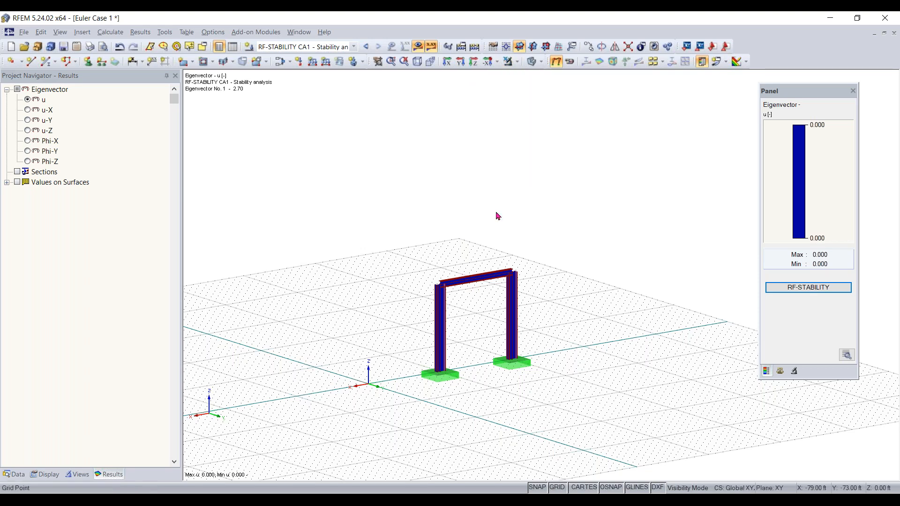
{"action": "left_click", "coordinate": [795, 371]}
{"action": "left_click", "coordinate": [772, 136]}
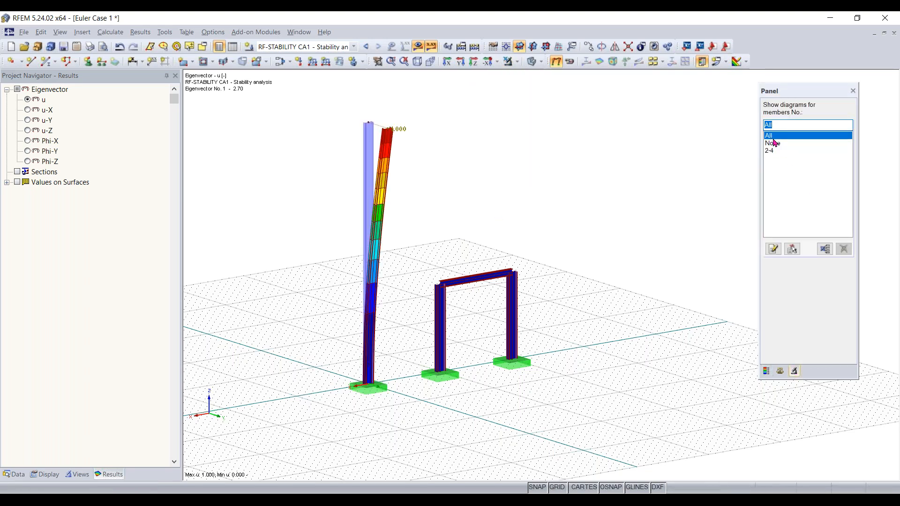
{"action": "left_click", "coordinate": [774, 143]}
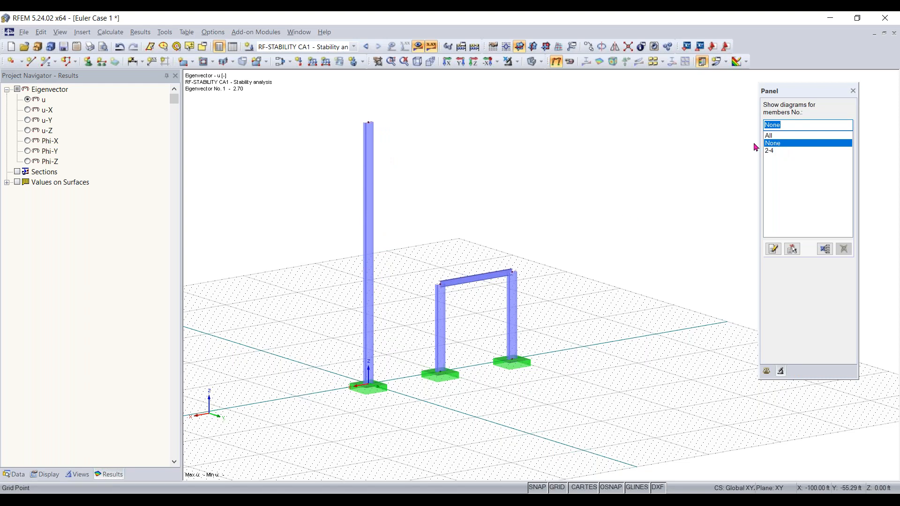
{"action": "left_click", "coordinate": [769, 136]}
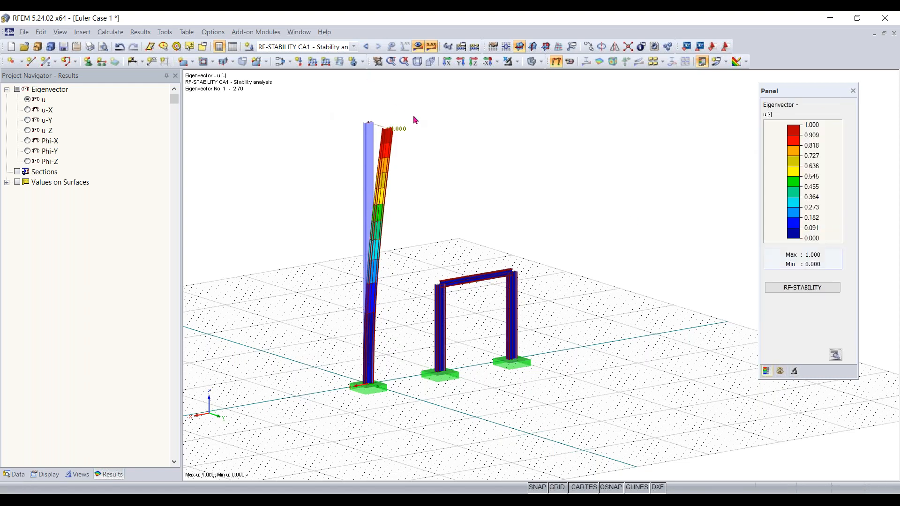
- Delete the standalone cantilever column together with its base support, keeping only the portal frame
{"action": "left_click_drag", "start_coordinate": [419, 109], "coordinate": [307, 402]}
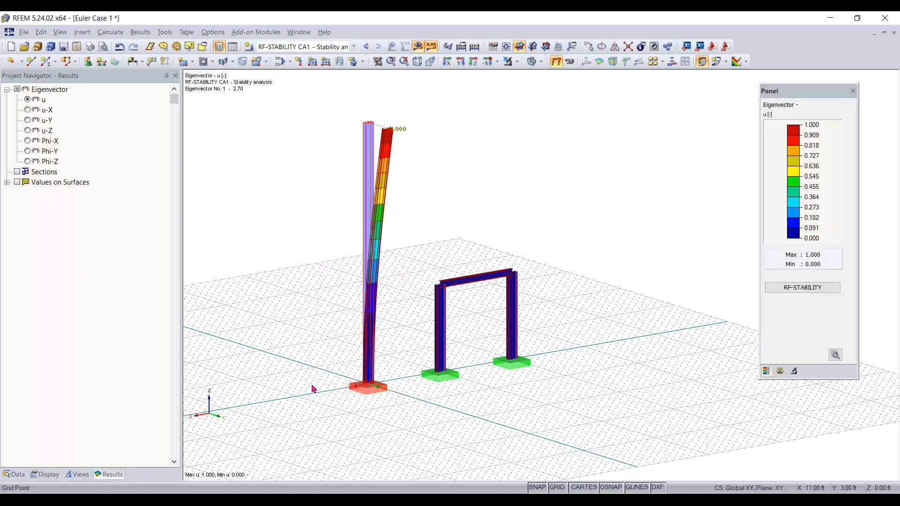
{"action": "key", "text": "Delete"}
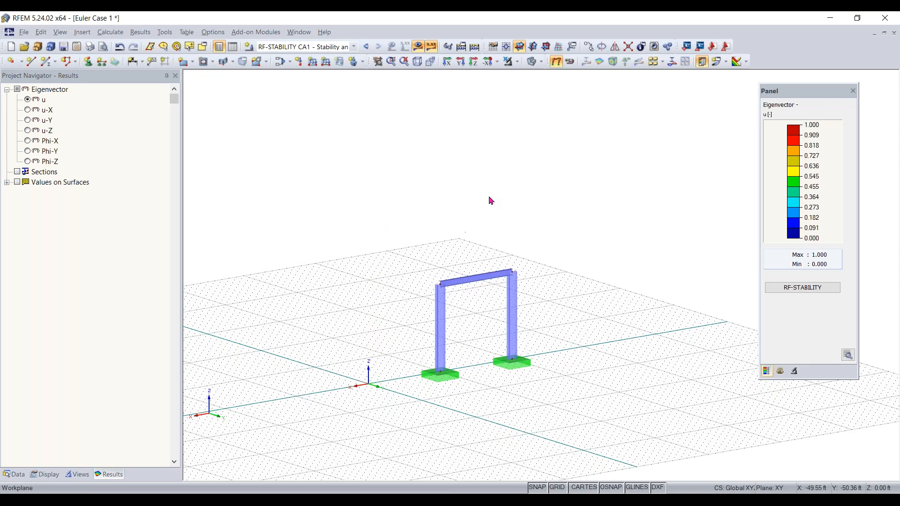
{"action": "scroll", "coordinate": [481, 383], "scroll_direction": "up", "scroll_amount": 2}
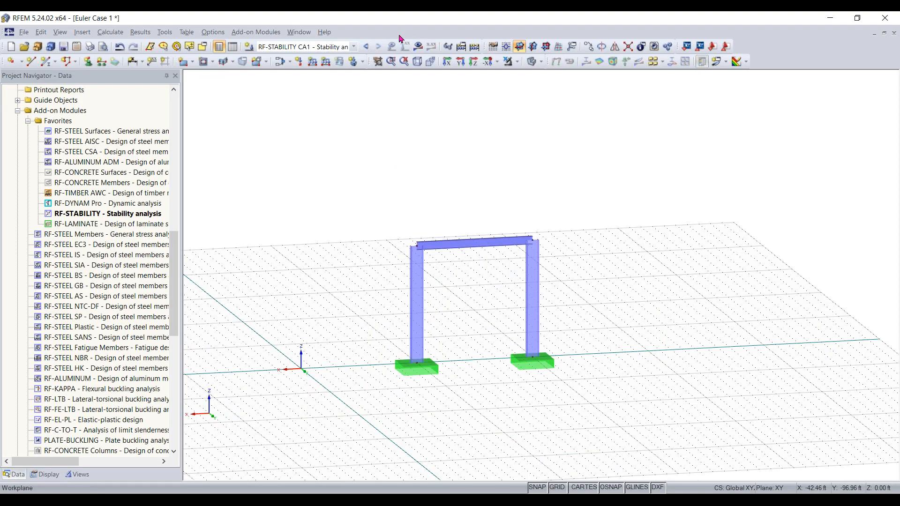
- Calculate the portal frame's stability analysis in RF-STABILITY with LC1, and return to the eigenvector display on the model
{"action": "double_click", "coordinate": [146, 213]}
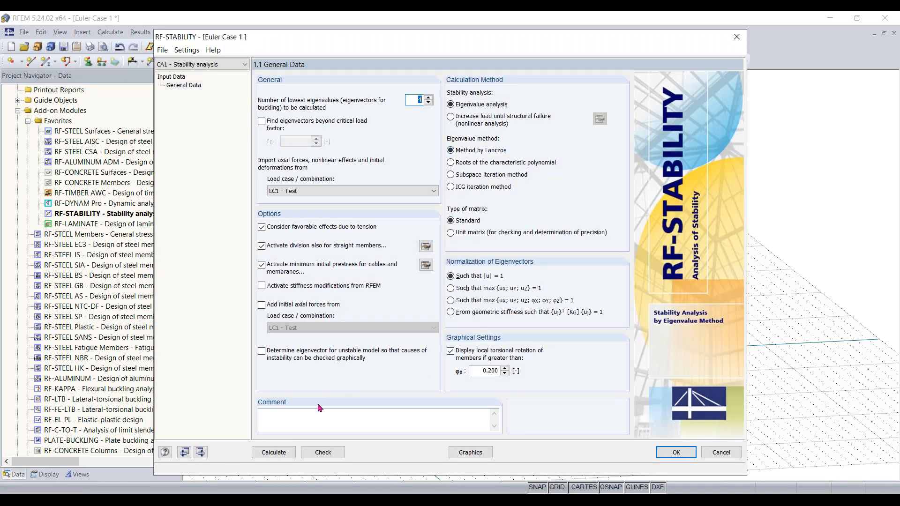
{"action": "left_click", "coordinate": [273, 452]}
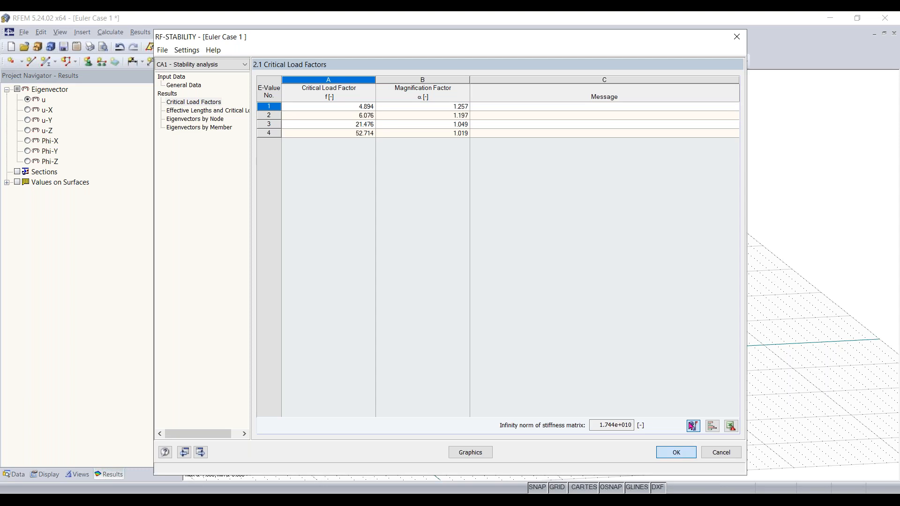
{"action": "left_click", "coordinate": [674, 453]}
{"action": "right_click_drag", "start_coordinate": [444, 320], "coordinate": [501, 327]}
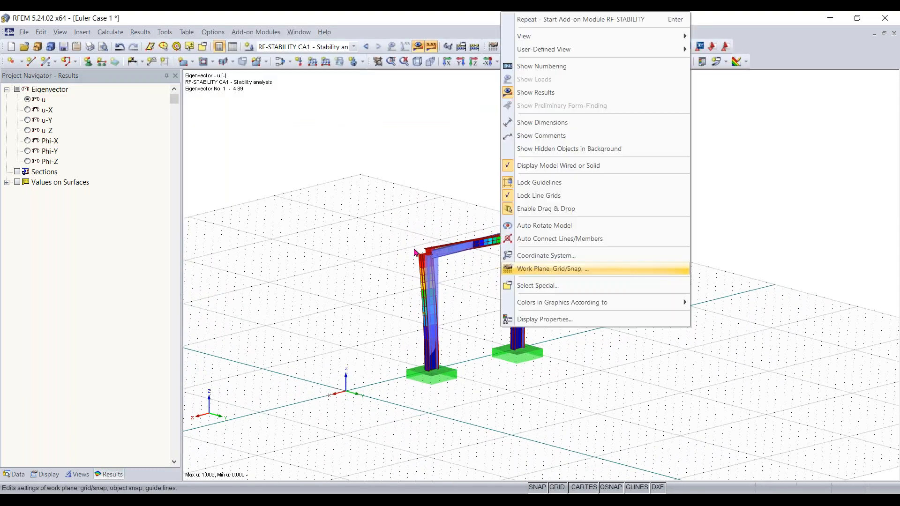
{"action": "left_click", "coordinate": [486, 297]}
{"action": "scroll", "coordinate": [475, 295], "scroll_direction": "up", "scroll_amount": 4}
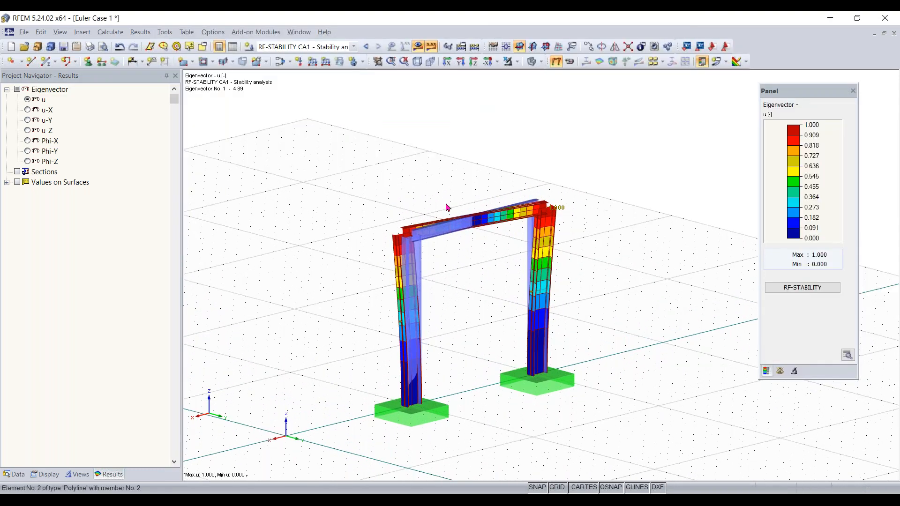
- Bring up the eigenvector display factors, set the factor to 0.43, and compare the frame's first buckling modes
{"action": "left_click", "coordinate": [792, 372]}
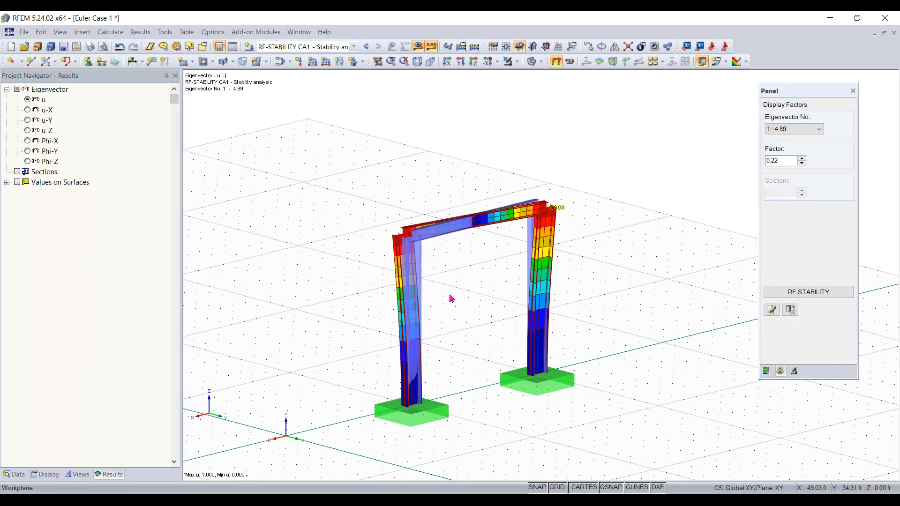
{"action": "scroll", "coordinate": [807, 132], "scroll_direction": "down", "scroll_amount": 3}
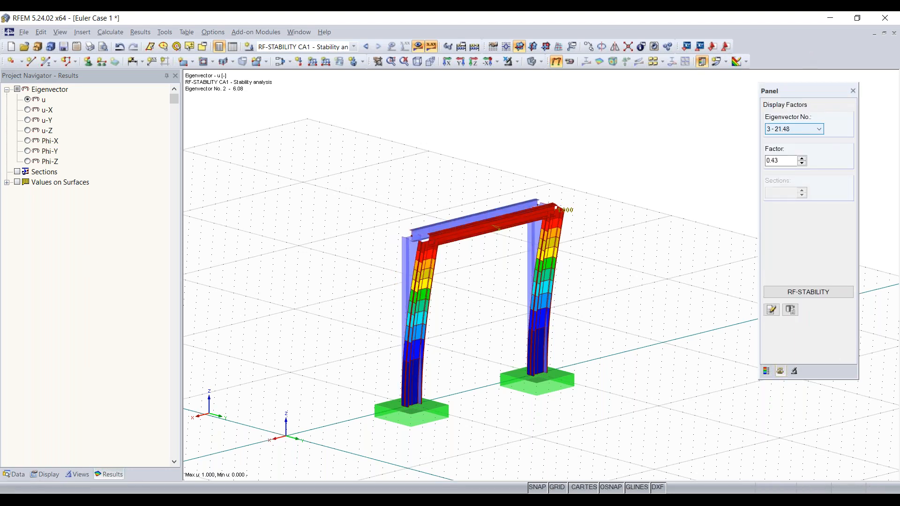
{"action": "scroll", "coordinate": [806, 132], "scroll_direction": "up", "scroll_amount": 3}
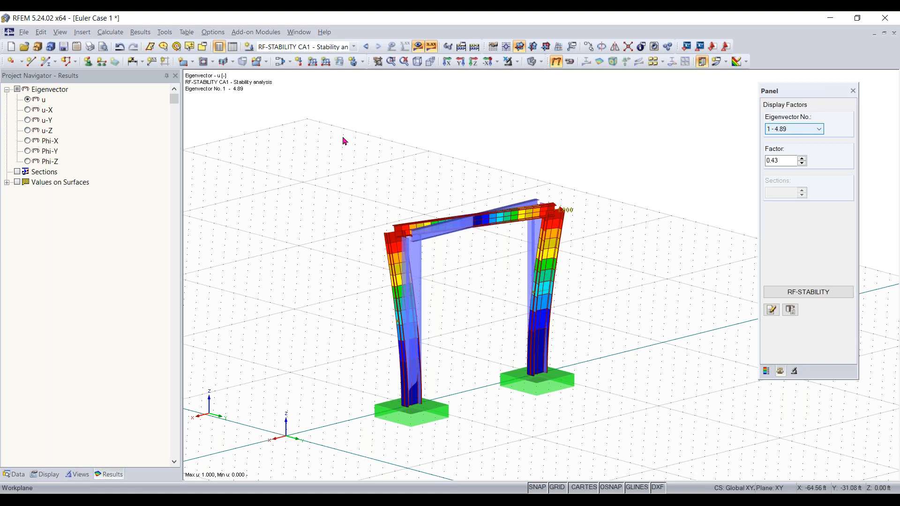
{"action": "middle_click_drag", "start_coordinate": [495, 351], "coordinate": [720, 203], "text": "ctrl"}
{"action": "right_click", "coordinate": [720, 202]}
{"action": "left_click", "coordinate": [782, 130]}
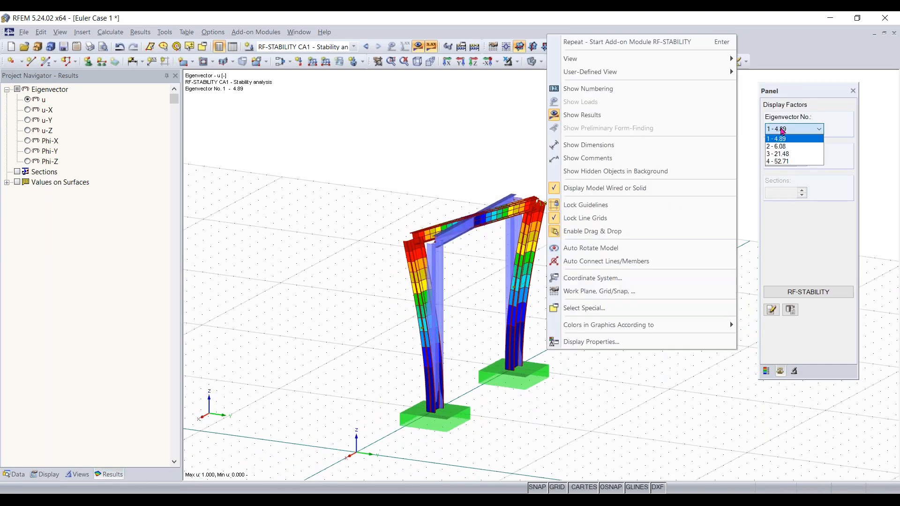
{"action": "left_click", "coordinate": [776, 139]}
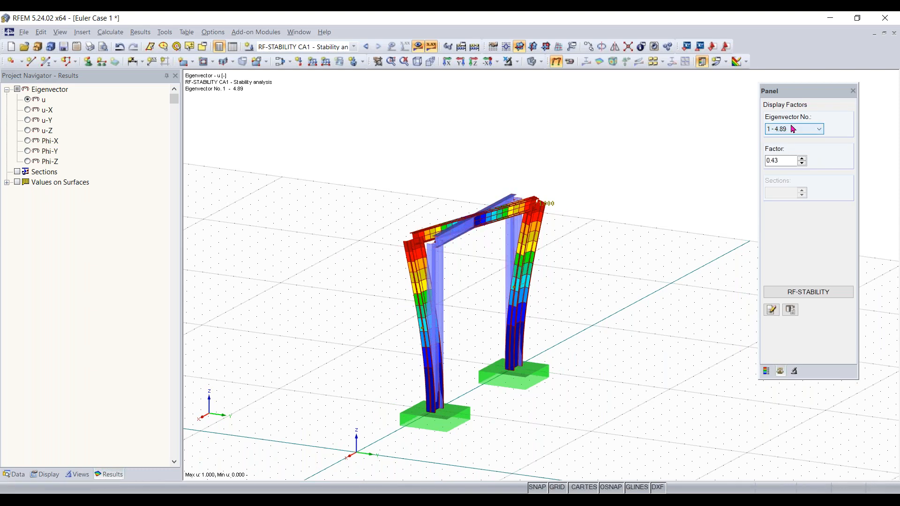
- Step through the frame's buckling modes up to eigenvector 4 and return to eigenvector 1
{"action": "scroll", "coordinate": [792, 129], "scroll_direction": "down", "scroll_amount": 1}
{"action": "scroll", "coordinate": [793, 129], "scroll_direction": "down", "scroll_amount": 1}
{"action": "key", "text": "Down"}
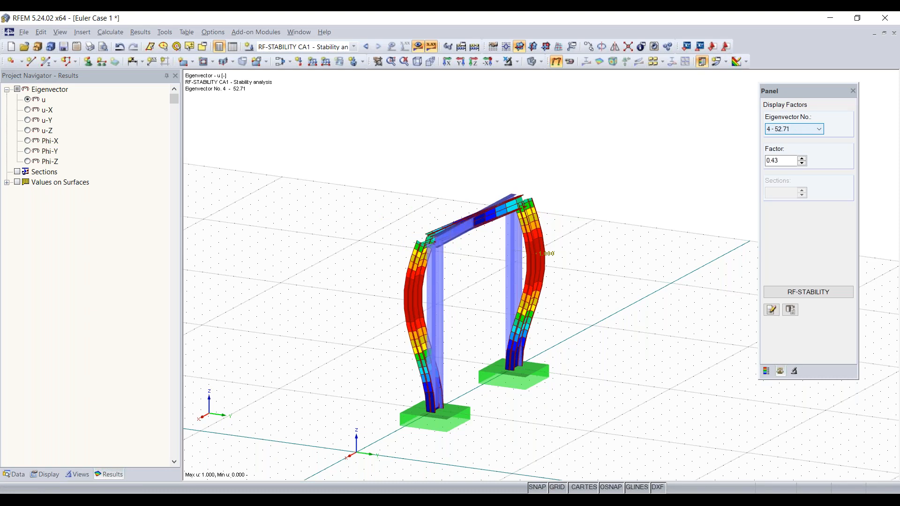
{"action": "key", "text": "Up"}
{"action": "key", "text": "Up"}
{"action": "key", "text": "Up"}
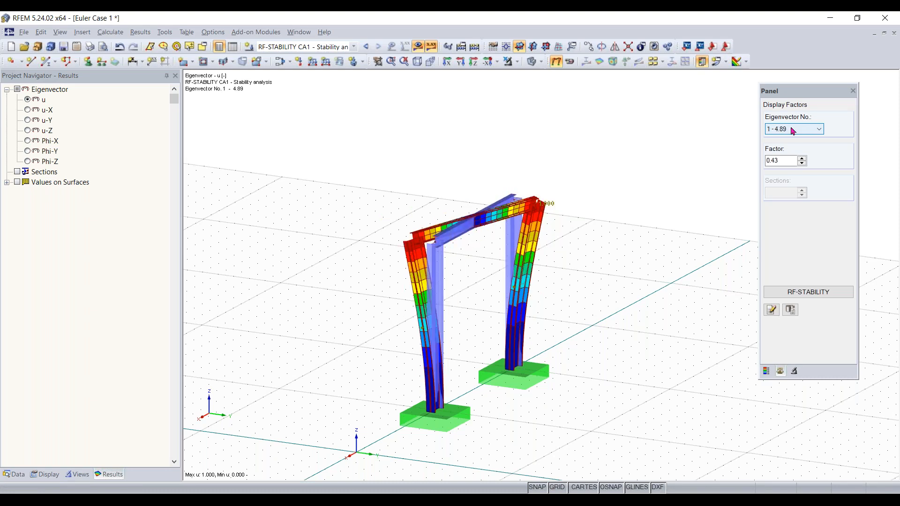
{"action": "left_click", "coordinate": [793, 131]}
{"action": "left_click", "coordinate": [792, 132]}
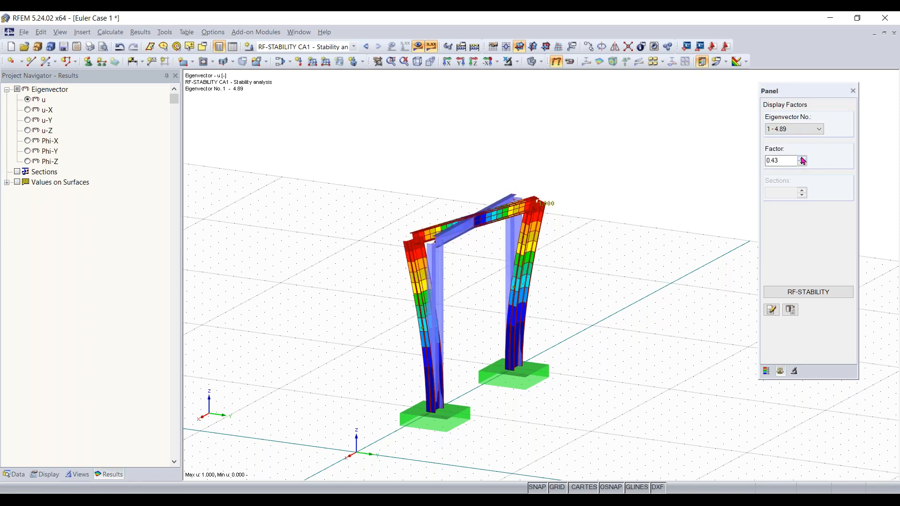
- Enlarge the mode shape display factor to 0.93 and compare the buckling modes again, ending on eigenvector 1
{"action": "left_click", "coordinate": [802, 157]}
{"action": "left_click", "coordinate": [801, 158]}
{"action": "scroll", "coordinate": [796, 132], "scroll_direction": "down", "scroll_amount": 1}
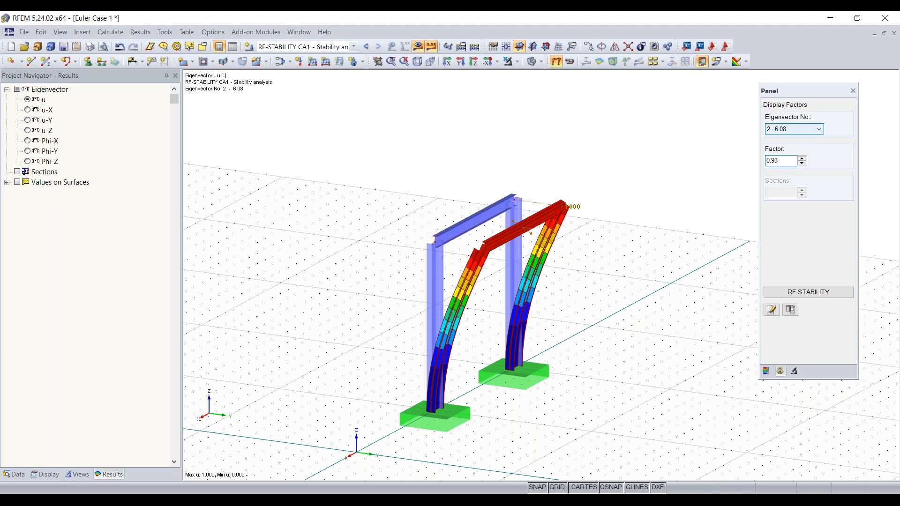
{"action": "scroll", "coordinate": [791, 132], "scroll_direction": "down", "scroll_amount": 2}
{"action": "scroll", "coordinate": [791, 132], "scroll_direction": "up", "scroll_amount": 3}
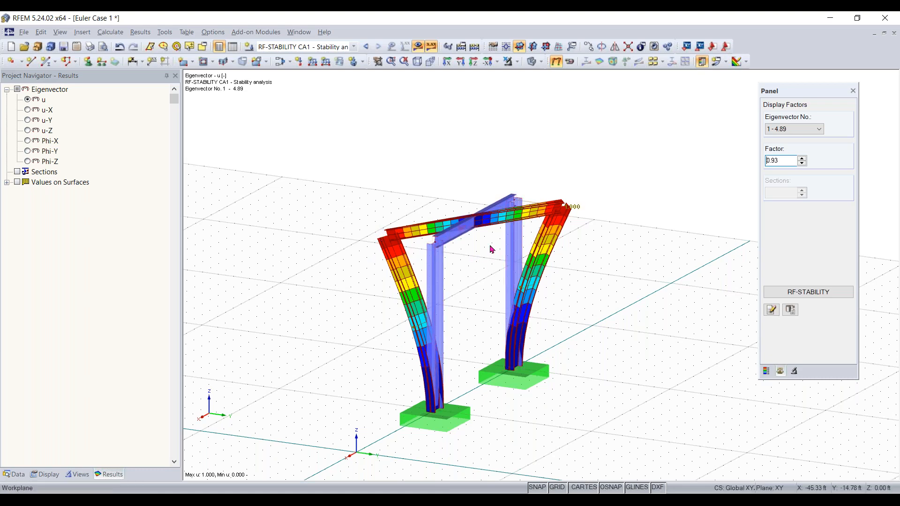
{"action": "scroll", "coordinate": [483, 263], "scroll_direction": "up", "scroll_amount": 2}
{"action": "middle_click_drag", "start_coordinate": [466, 264], "coordinate": [419, 256], "text": "ctrl"}
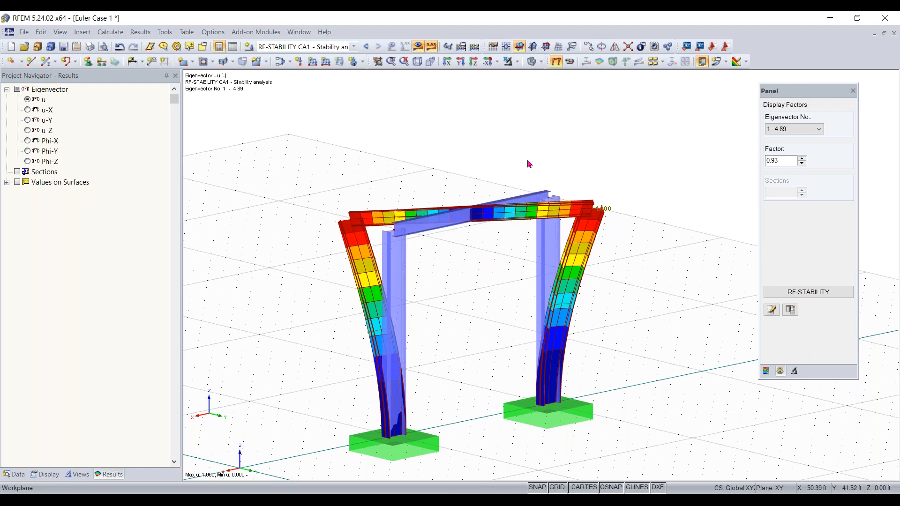
{"action": "right_click", "coordinate": [471, 154]}
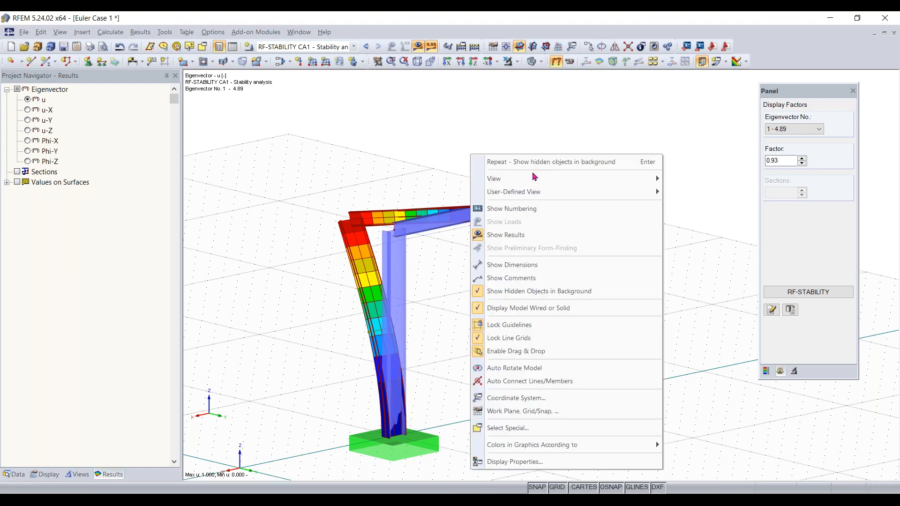
{"action": "left_click", "coordinate": [562, 310]}
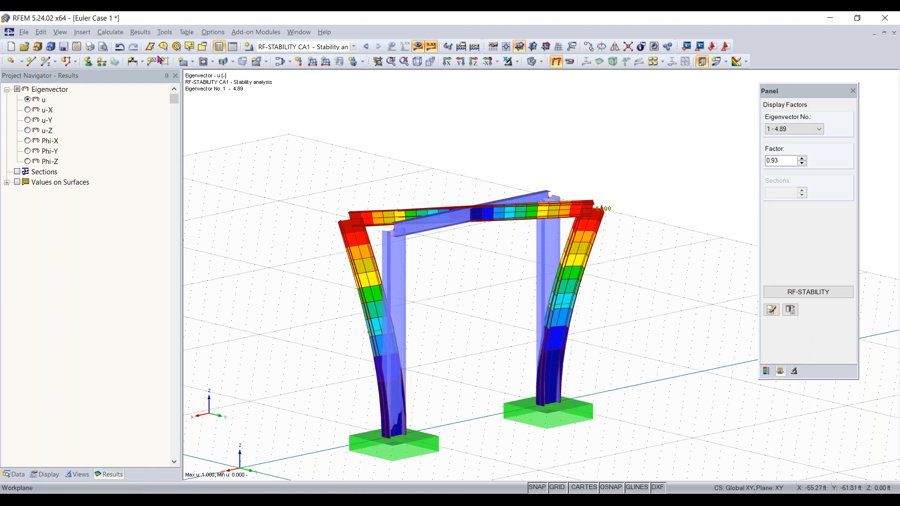
- Add a new type of nodal support at the frame's upper nodes 4 and 6 that fixes only the translation uY
{"action": "left_click", "coordinate": [88, 61]}
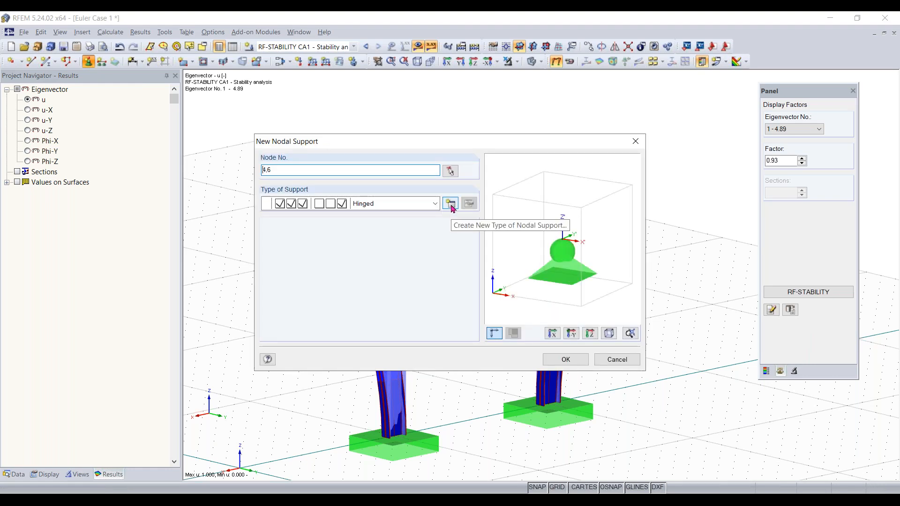
{"action": "left_click", "coordinate": [451, 205]}
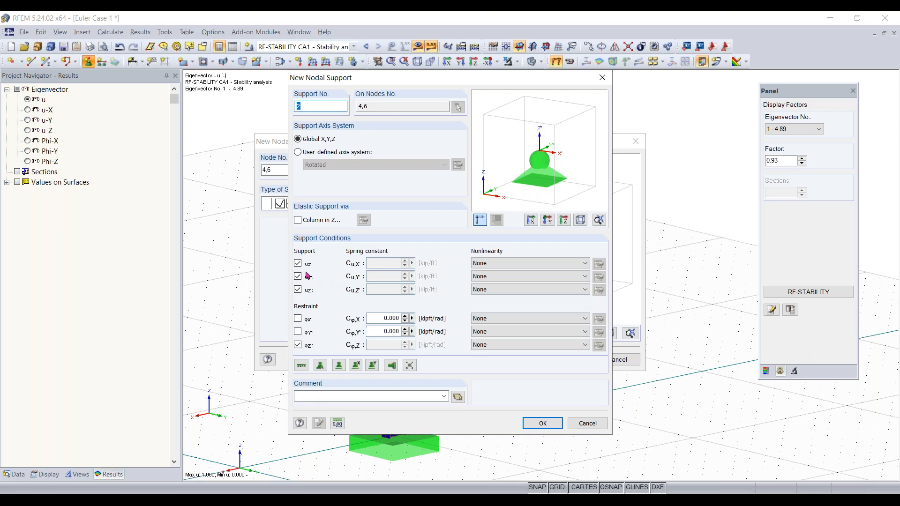
{"action": "left_click", "coordinate": [299, 346]}
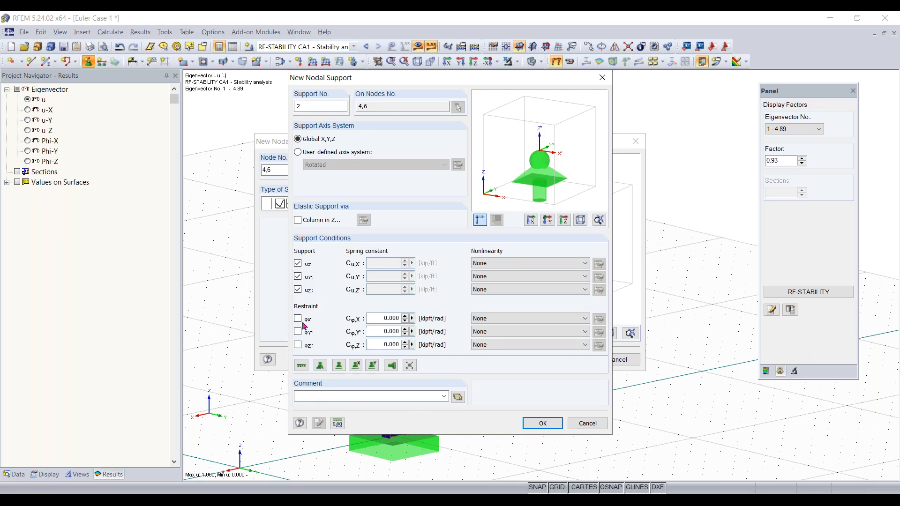
{"action": "left_click", "coordinate": [298, 278]}
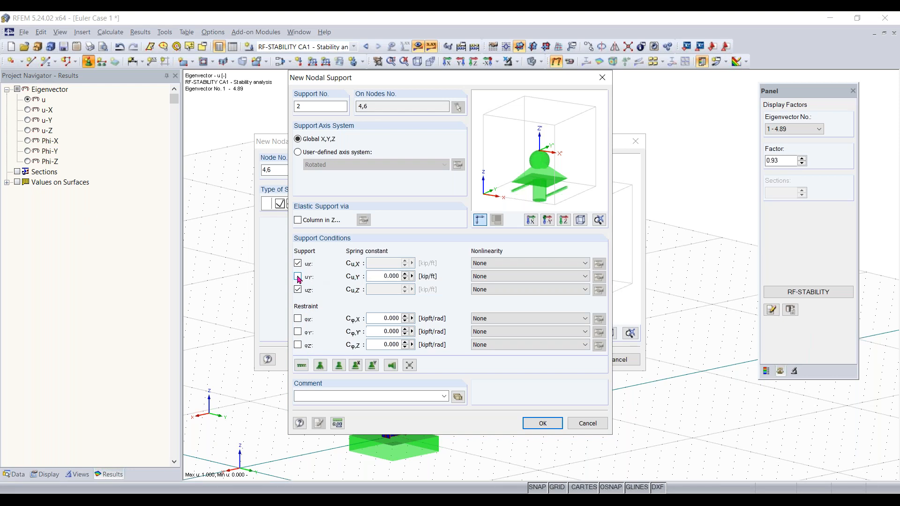
{"action": "left_click", "coordinate": [299, 264]}
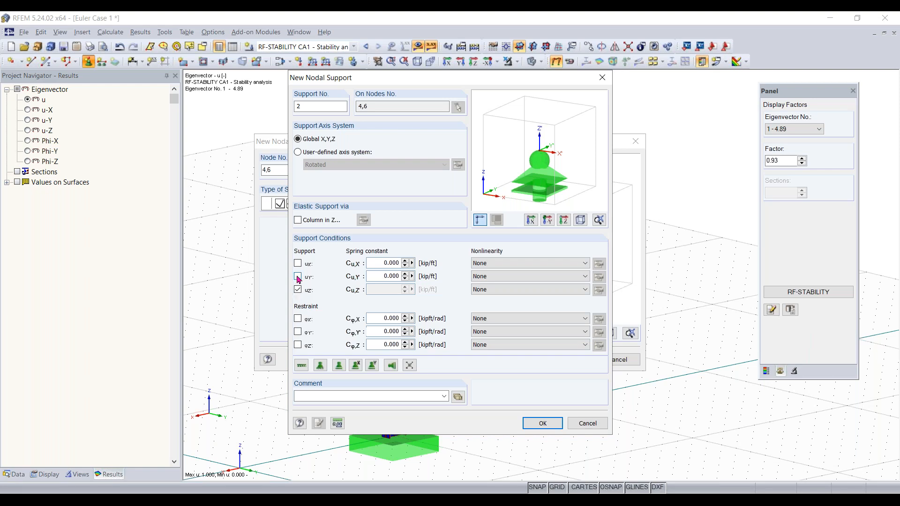
{"action": "left_click", "coordinate": [299, 277]}
{"action": "left_click", "coordinate": [298, 291]}
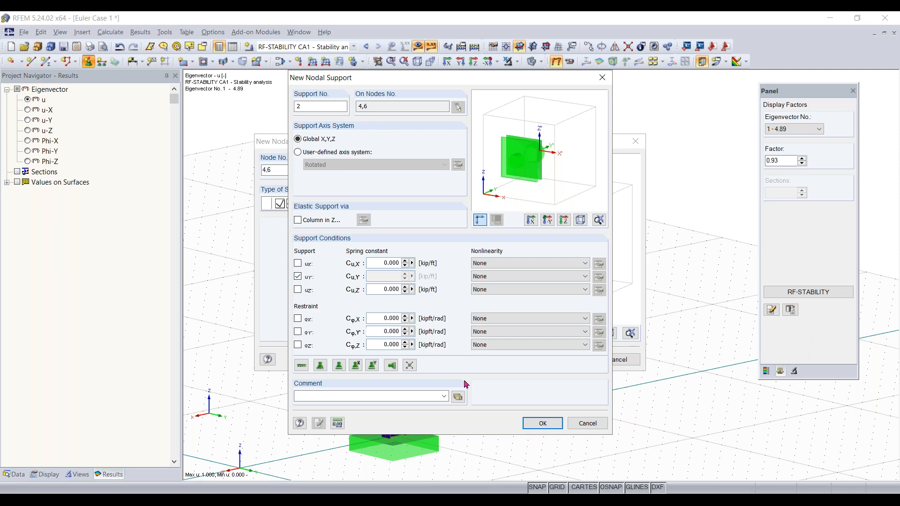
{"action": "left_click", "coordinate": [534, 422]}
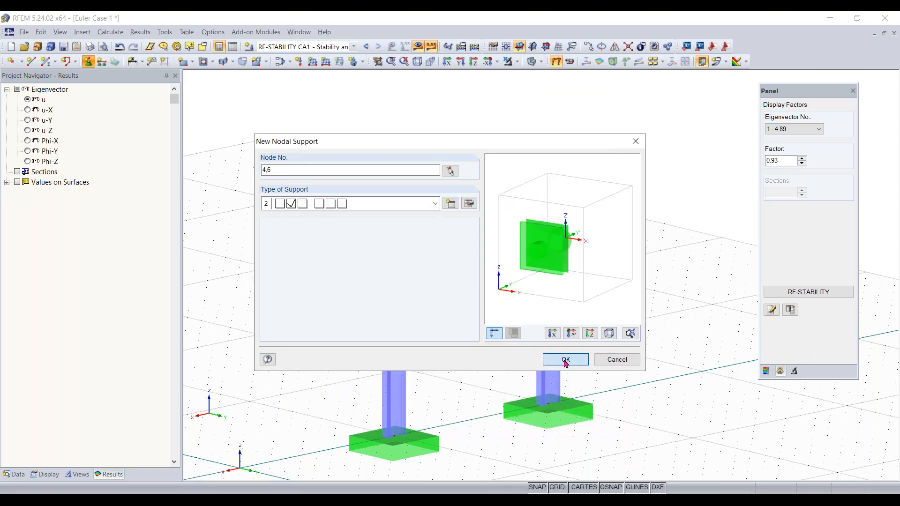
{"action": "left_click", "coordinate": [569, 363]}
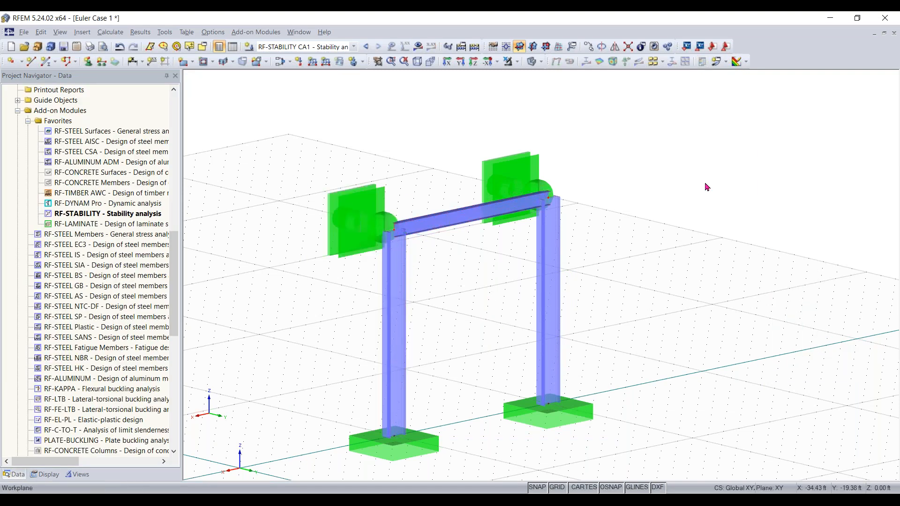
- Recalculate the stability analysis with the added supports, and review the critical load factors and first mode shape
{"action": "left_click", "coordinate": [418, 47]}
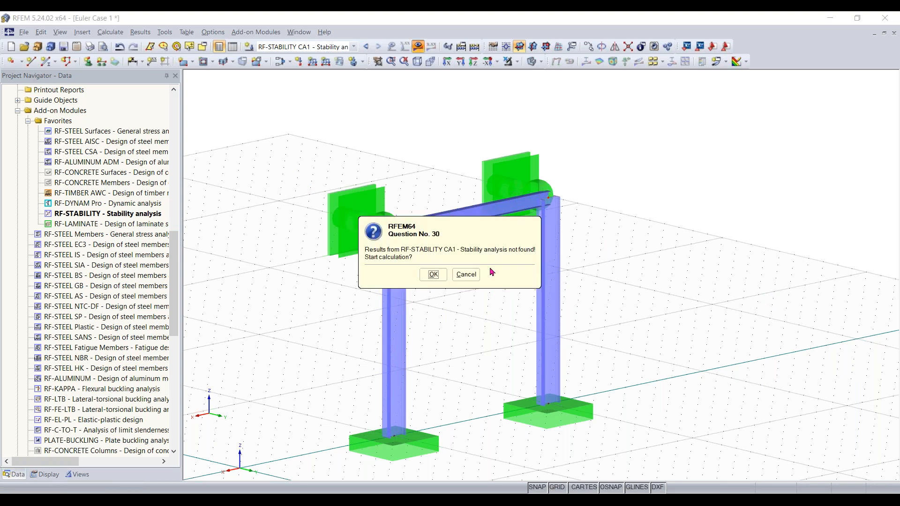
{"action": "left_click", "coordinate": [433, 275]}
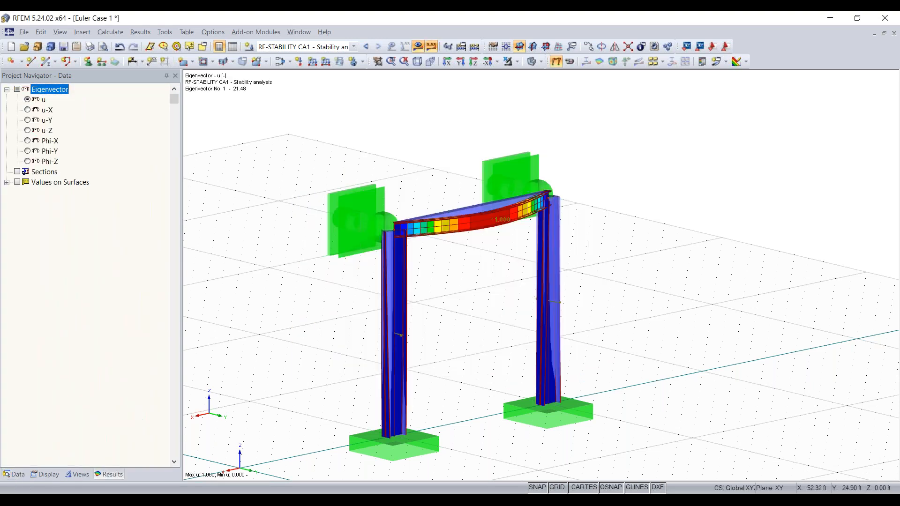
{"action": "left_click", "coordinate": [814, 292]}
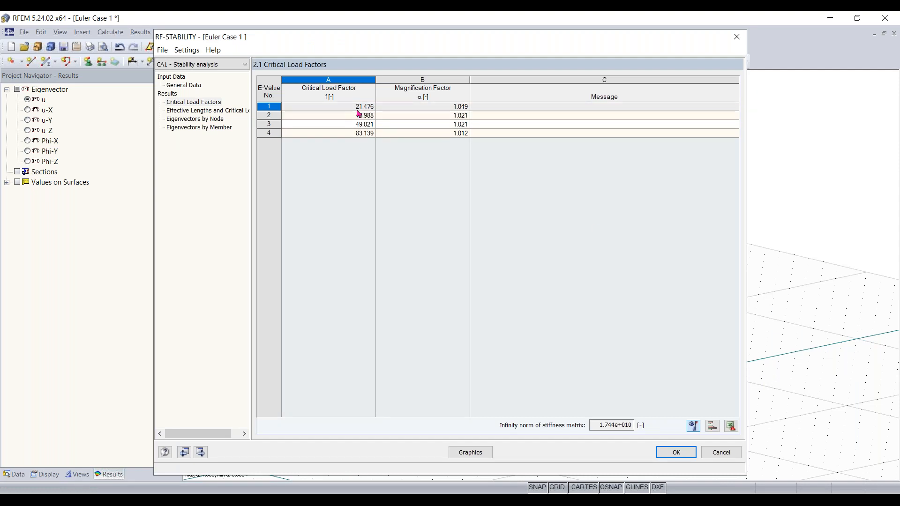
{"action": "left_click", "coordinate": [738, 36]}
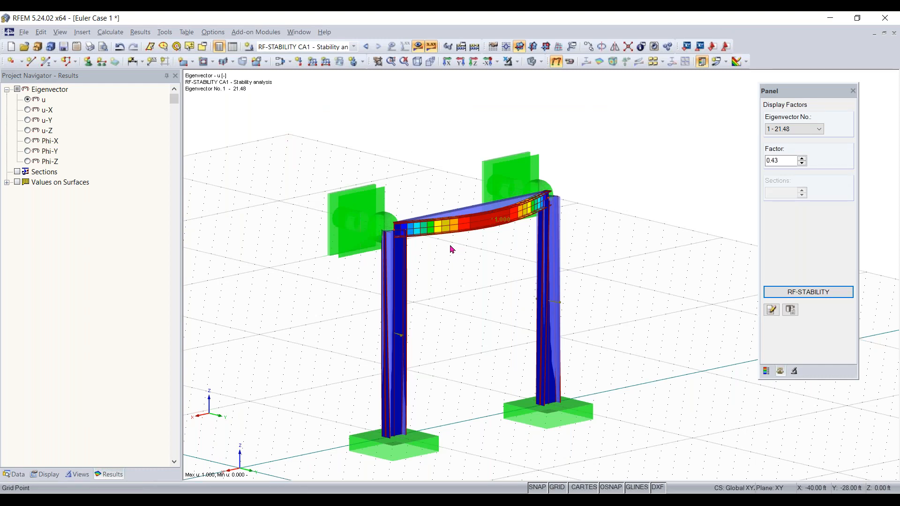
{"action": "middle_click_drag", "start_coordinate": [514, 209], "coordinate": [576, 167]}
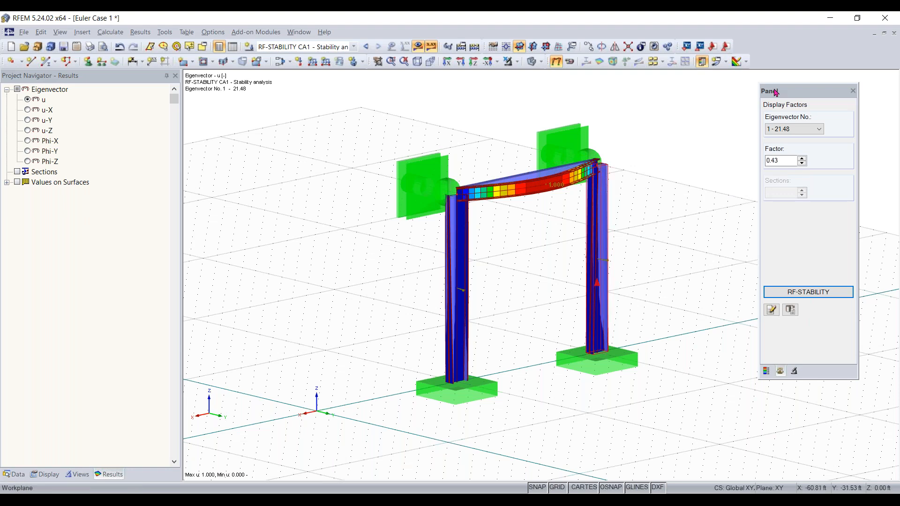
{"action": "scroll", "coordinate": [809, 129], "scroll_direction": "down", "scroll_amount": 1}
{"action": "scroll", "coordinate": [809, 129], "scroll_direction": "up", "scroll_amount": 1}
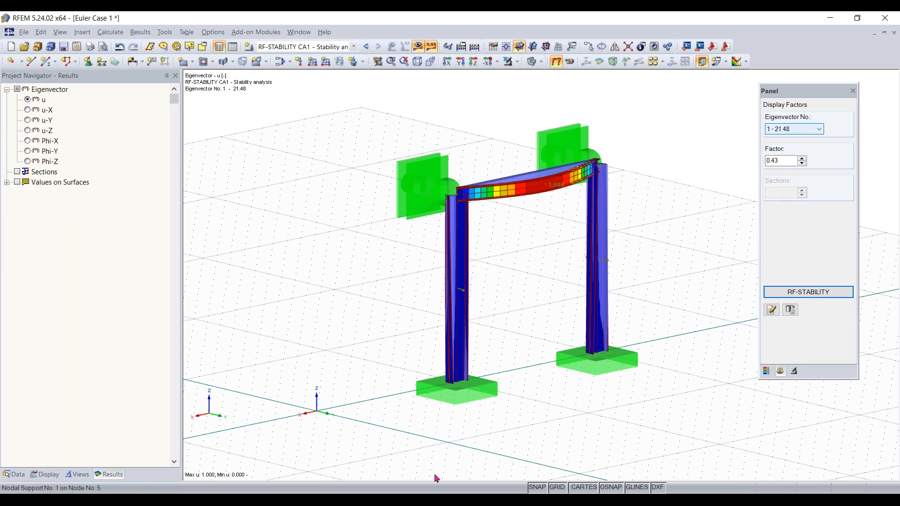
{"action": "mouse_move", "coordinate": [392, 491]}
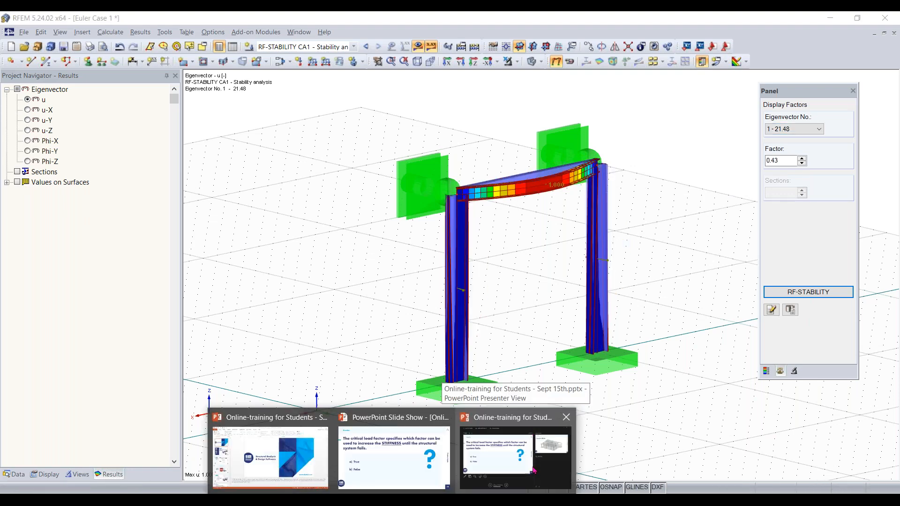
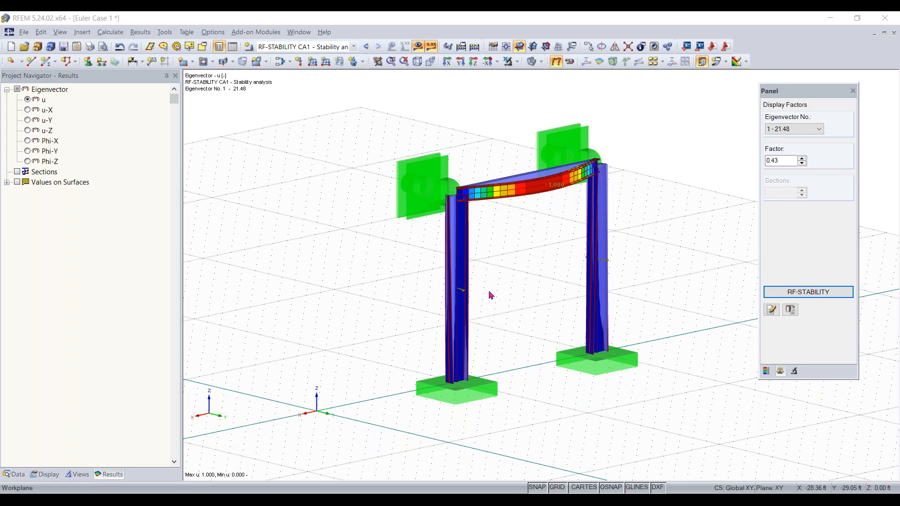
{"action": "middle_click_drag", "start_coordinate": [582, 322], "coordinate": [524, 322], "text": "ctrl"}
{"action": "right_click", "coordinate": [524, 321]}
{"action": "left_click", "coordinate": [453, 318]}
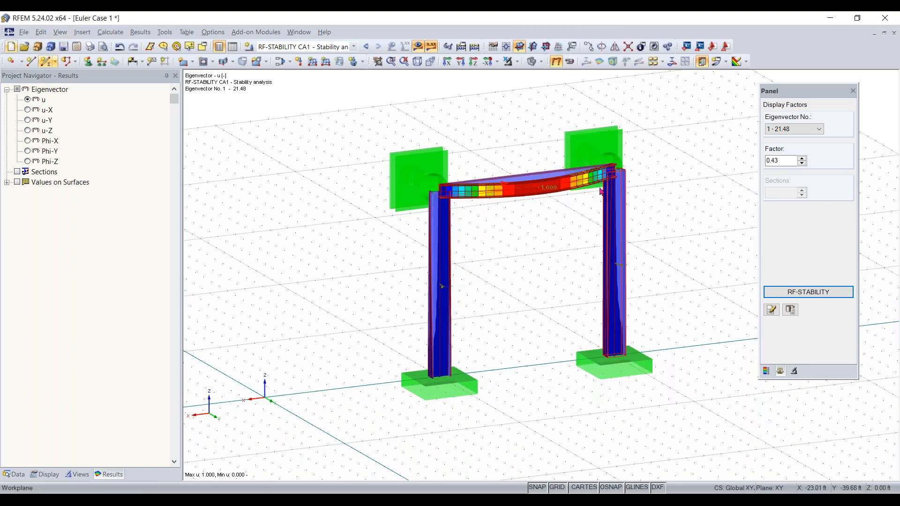
{"action": "scroll", "coordinate": [506, 344], "scroll_direction": "down", "scroll_amount": 1}
{"action": "middle_click_drag", "start_coordinate": [494, 344], "coordinate": [458, 349]}
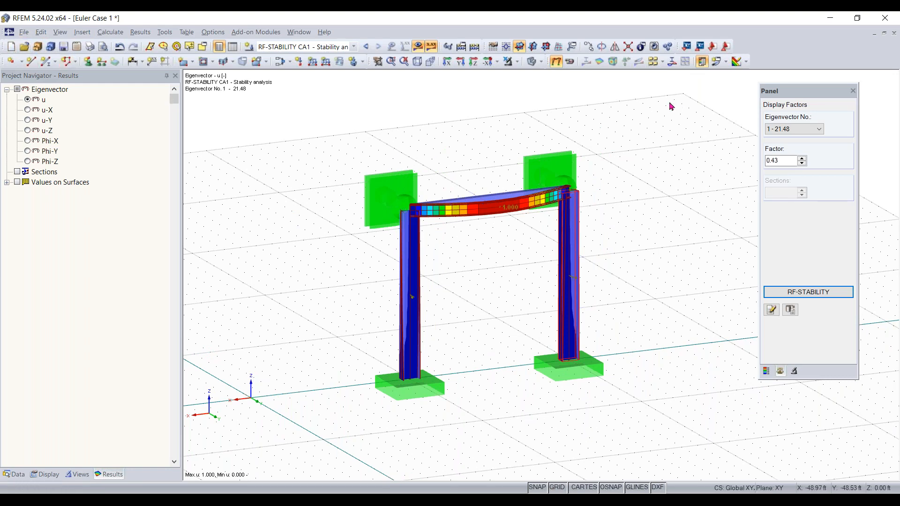
- Create a new 3D model named Concrete Model using the ASCE 7-16 standard with load combinations generated automatically
{"action": "left_click", "coordinate": [11, 47]}
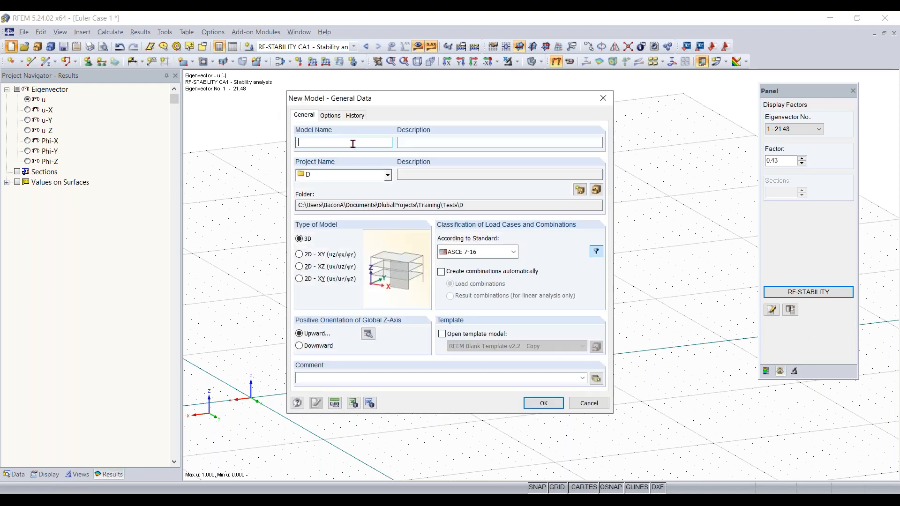
{"action": "type", "text": "Concrete Model"}
{"action": "left_click", "coordinate": [483, 145]}
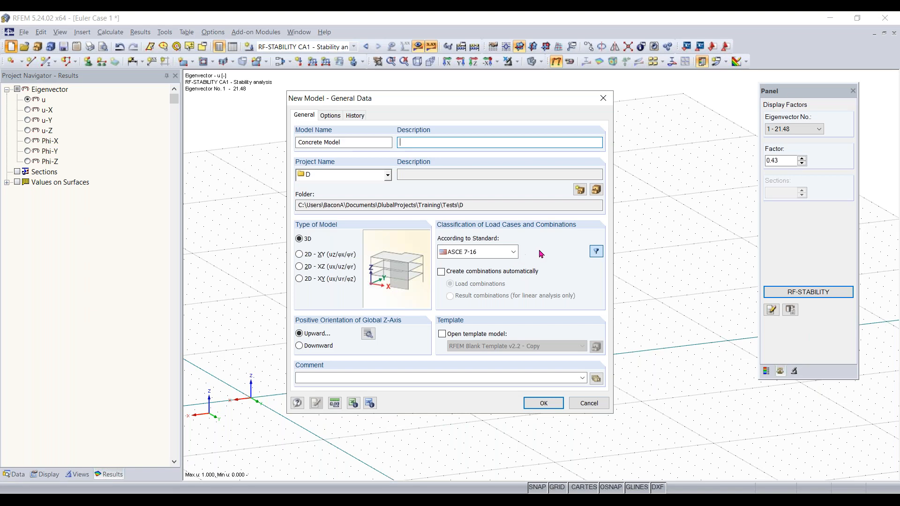
{"action": "left_click", "coordinate": [509, 258]}
{"action": "left_click", "coordinate": [505, 257]}
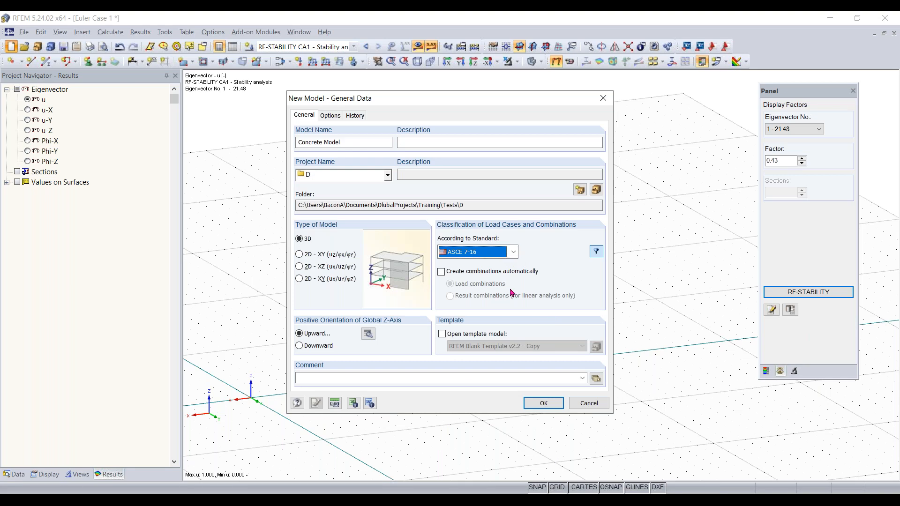
{"action": "left_click", "coordinate": [511, 271]}
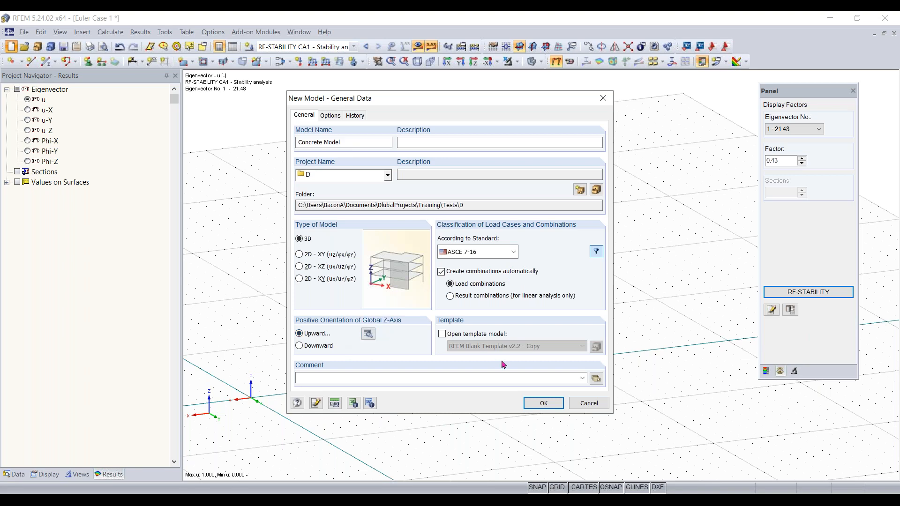
{"action": "left_click", "coordinate": [541, 402]}
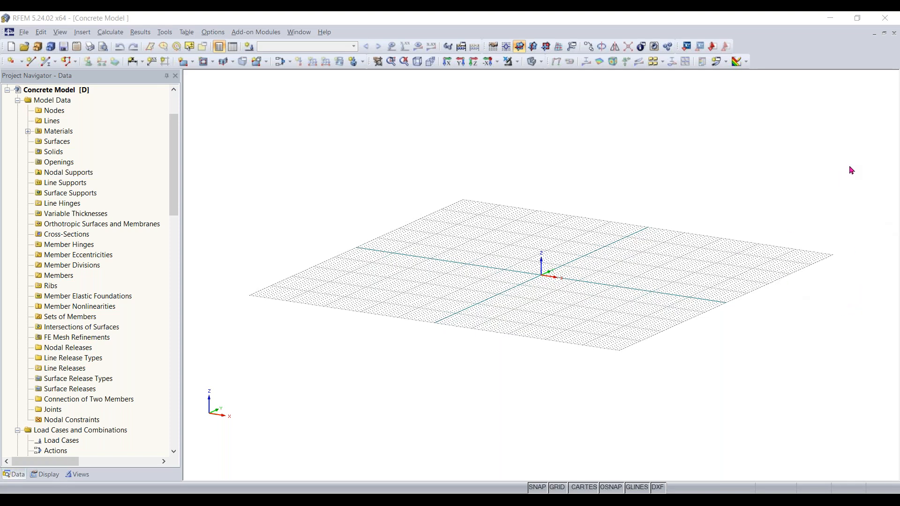
- For a new rectangular plane surface, choose the material Concrete f'c = 4000 psi per ACI 318-19 from the material library
{"action": "middle_click_drag", "start_coordinate": [563, 275], "coordinate": [580, 311]}
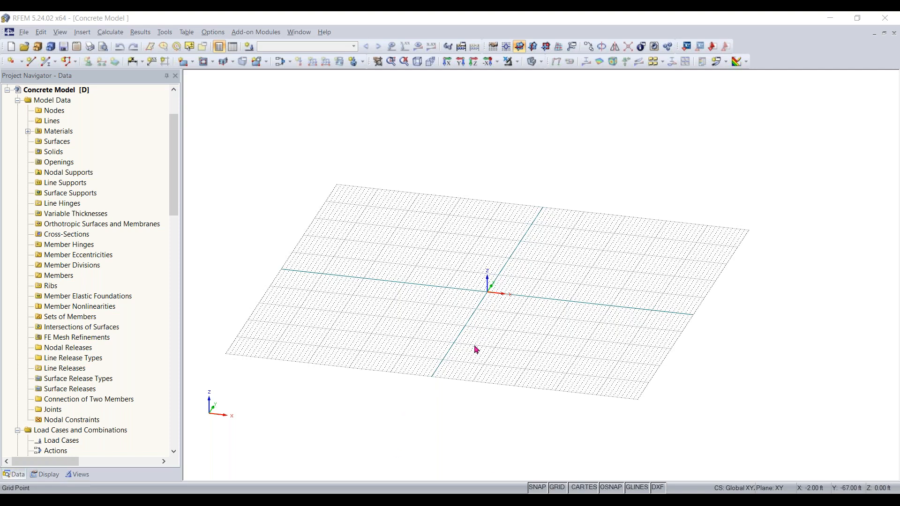
{"action": "middle_click_drag", "start_coordinate": [464, 319], "coordinate": [434, 323], "text": "ctrl"}
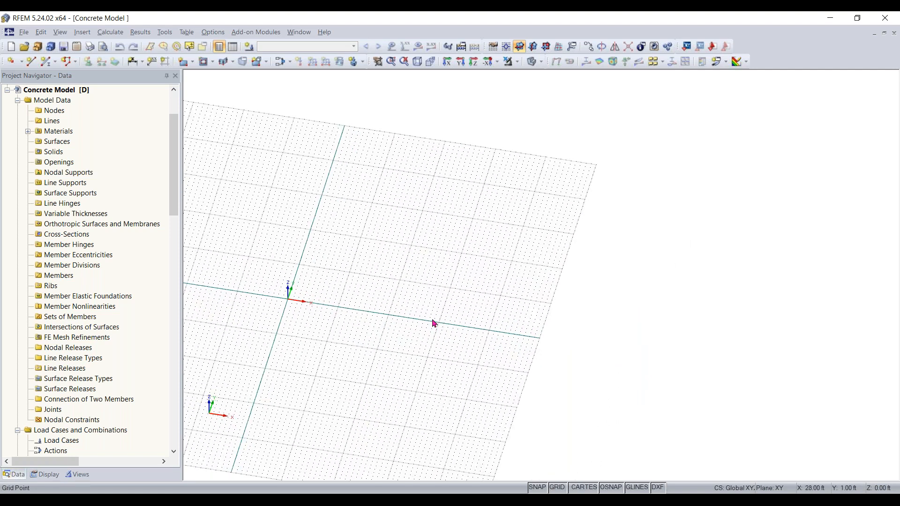
{"action": "left_click", "coordinate": [185, 65]}
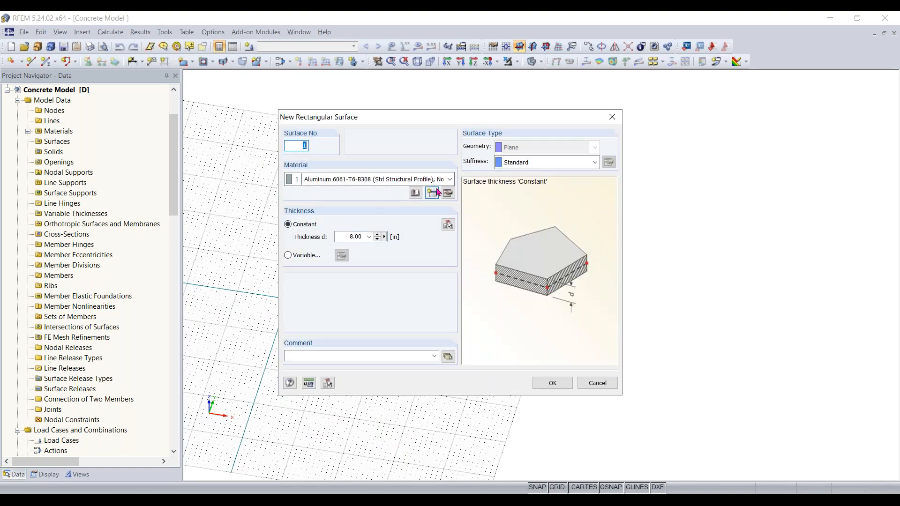
{"action": "left_click", "coordinate": [415, 201]}
{"action": "left_click", "coordinate": [415, 200]}
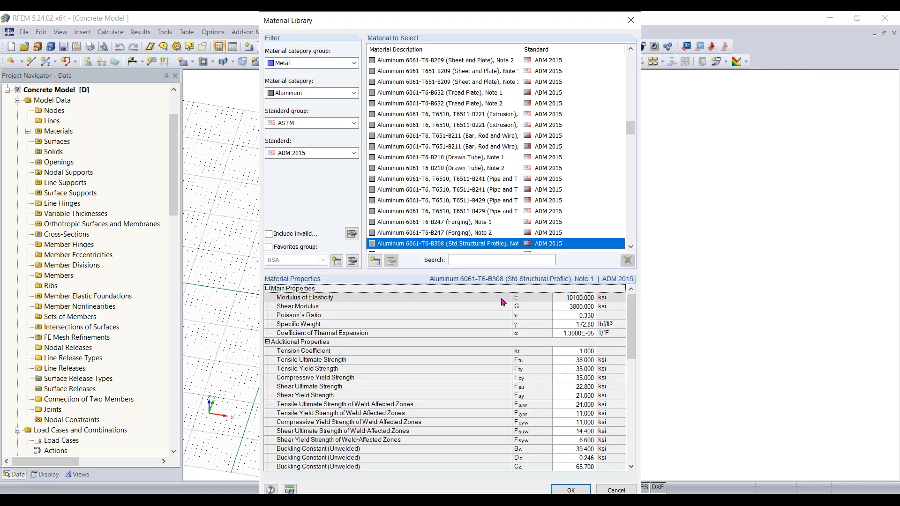
{"action": "left_click", "coordinate": [336, 63]}
{"action": "left_click", "coordinate": [300, 97]}
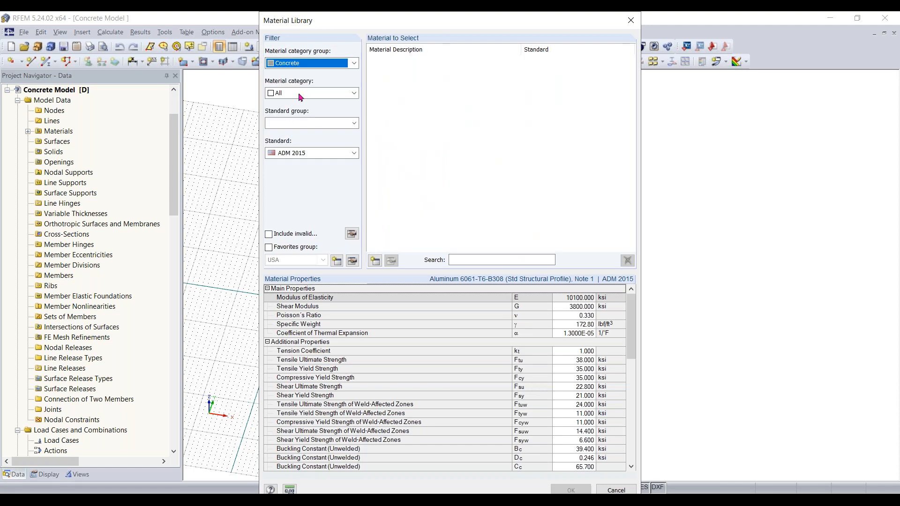
{"action": "left_click", "coordinate": [301, 96]}
{"action": "left_click", "coordinate": [299, 113]}
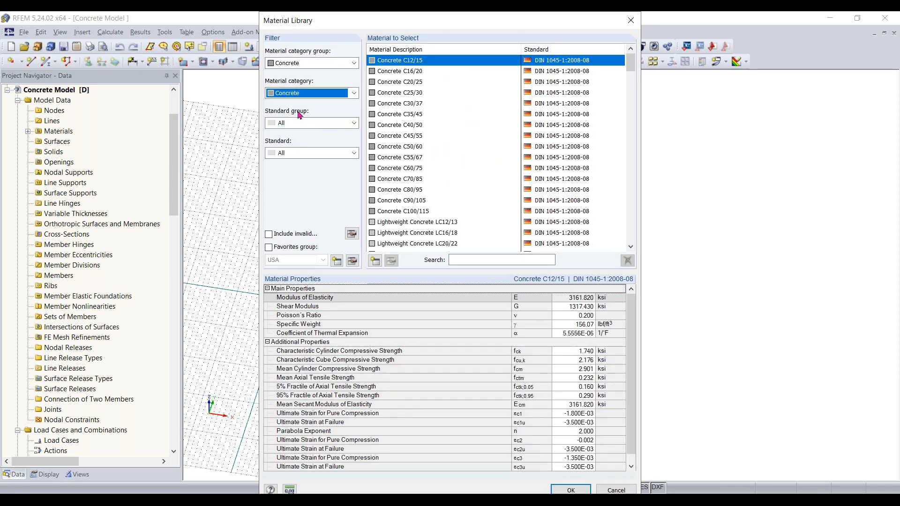
{"action": "left_click", "coordinate": [303, 123]}
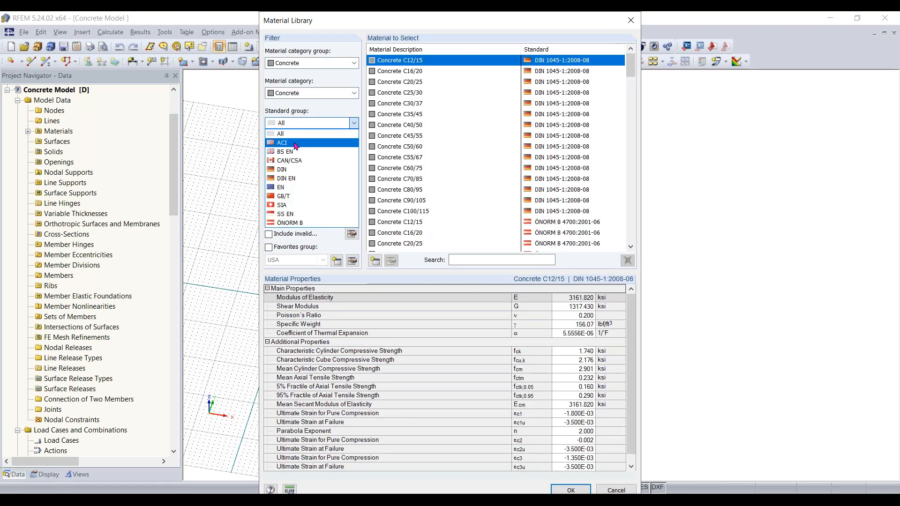
{"action": "left_click", "coordinate": [295, 143]}
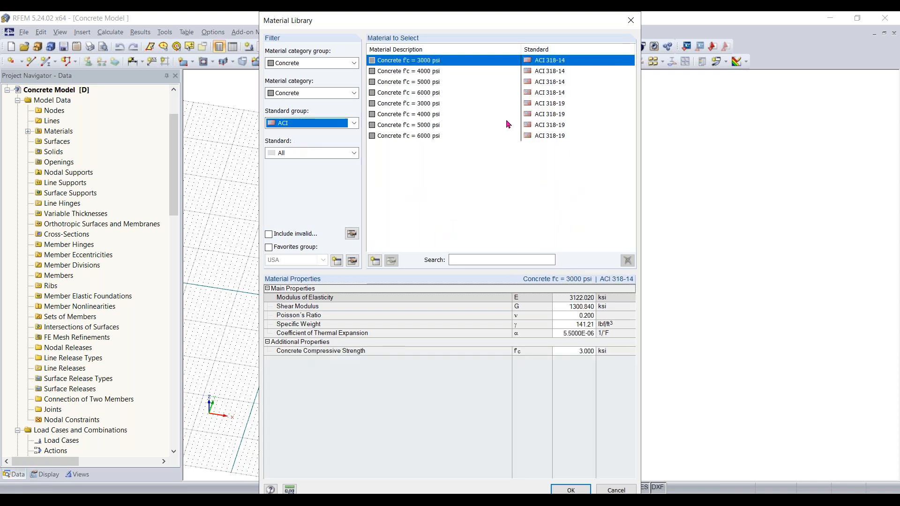
{"action": "left_click", "coordinate": [330, 153]}
{"action": "left_click", "coordinate": [324, 181]}
{"action": "left_click", "coordinate": [412, 71]}
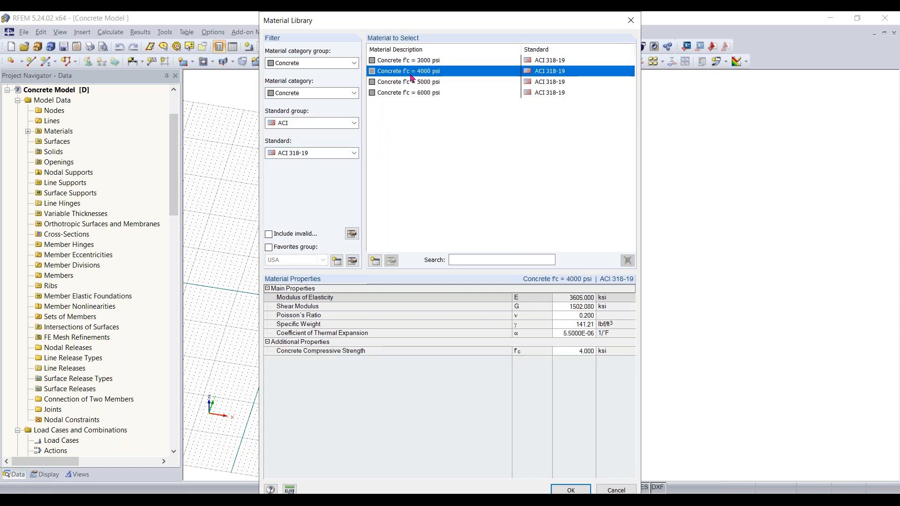
{"action": "left_click", "coordinate": [571, 489]}
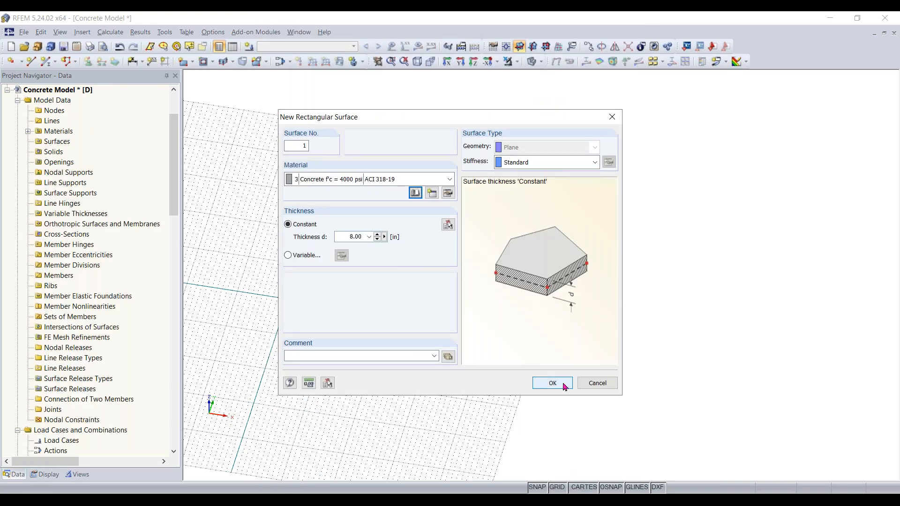
- Place the 8 in thick rectangular slab from the origin to X 46 ft, Y 40 ft
{"action": "left_click", "coordinate": [565, 386]}
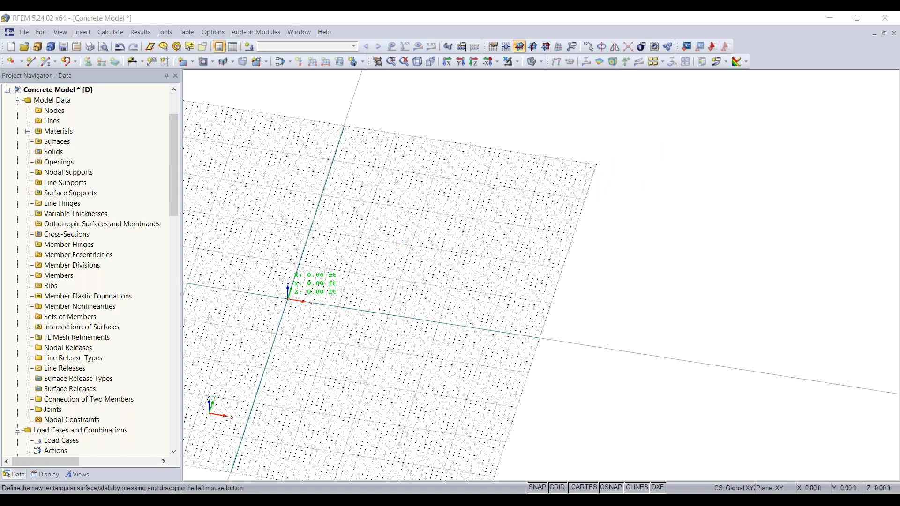
{"action": "left_click", "coordinate": [312, 289]}
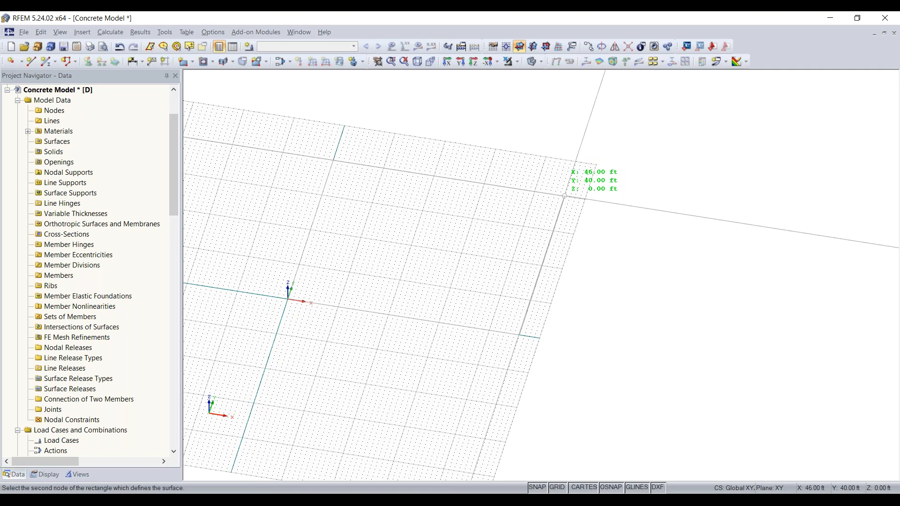
{"action": "left_click", "coordinate": [565, 196]}
{"action": "key", "text": "Escape"}
{"action": "middle_click_drag", "start_coordinate": [356, 398], "coordinate": [354, 364], "text": "ctrl"}
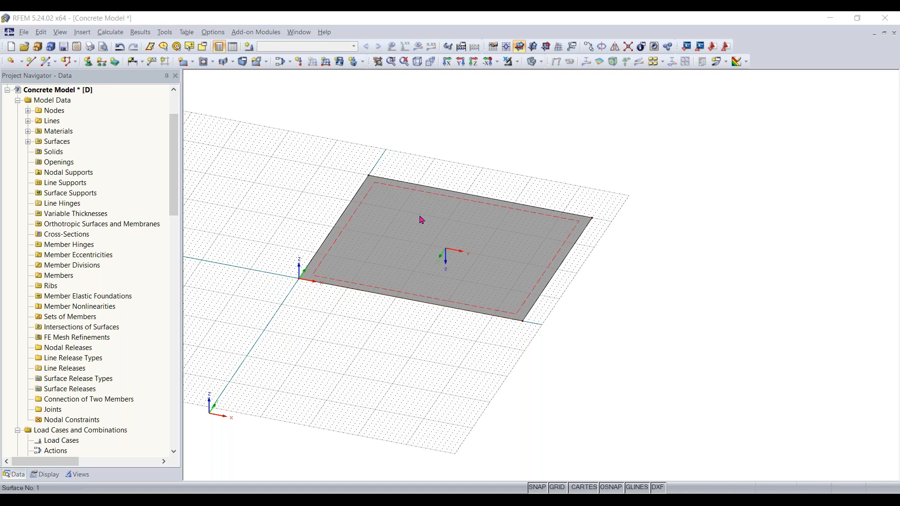
- Make one copy of the slab's corner node at the origin, displaced 2 ft in X and 2 ft in Y
{"action": "scroll", "coordinate": [317, 305], "scroll_direction": "up", "scroll_amount": 2}
{"action": "mouse_move", "coordinate": [313, 315]}
{"action": "middle_mouse_down", "text": "ctrl"}
{"action": "mouse_move", "coordinate": [297, 347]}
{"action": "mouse_move", "coordinate": [288, 331]}
{"action": "mouse_move", "coordinate": [313, 323]}
{"action": "middle_mouse_up", "text": "ctrl"}
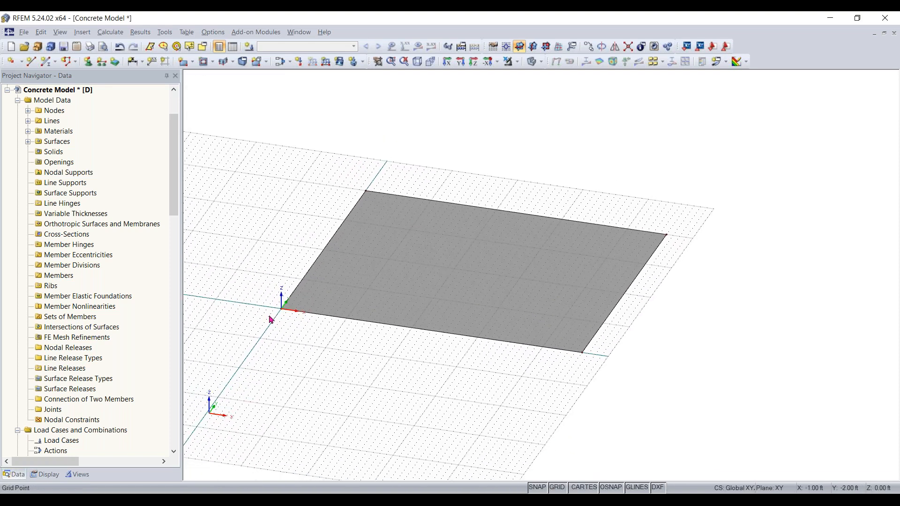
{"action": "scroll", "coordinate": [270, 319], "scroll_direction": "up", "scroll_amount": 2}
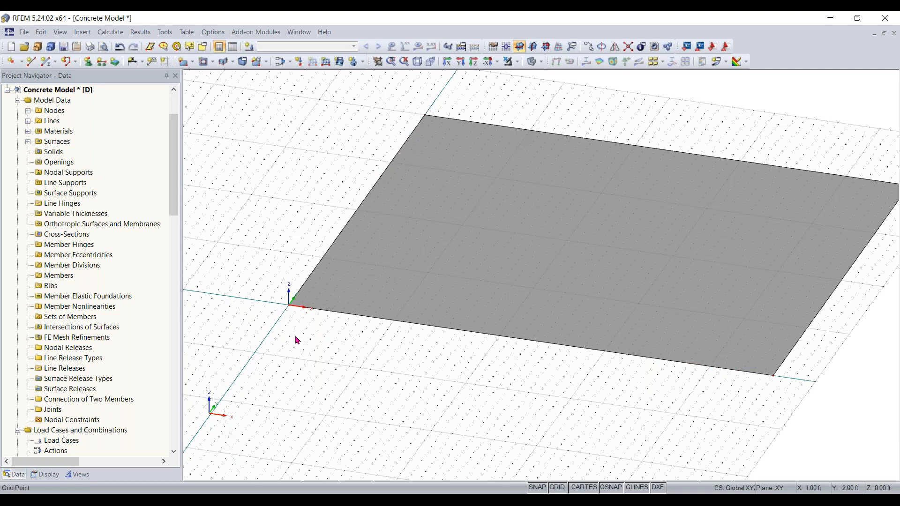
{"action": "scroll", "coordinate": [289, 310], "scroll_direction": "down", "scroll_amount": 3}
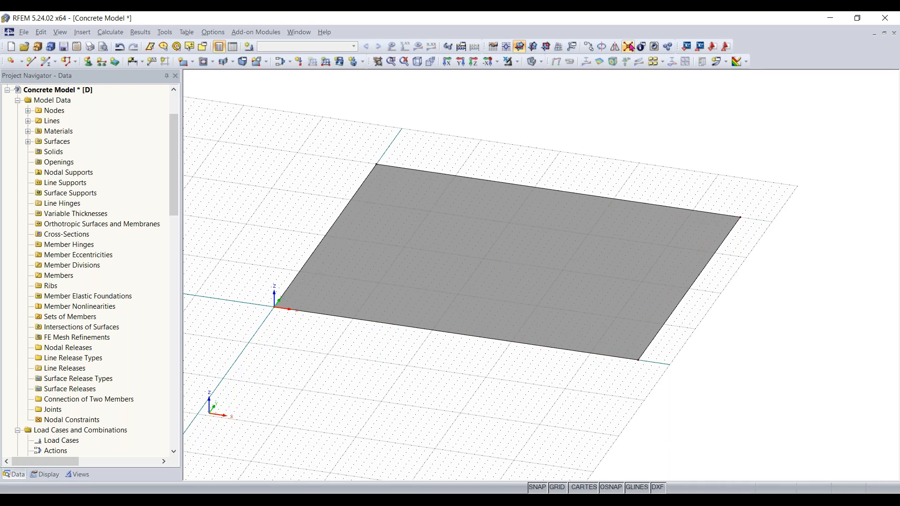
{"action": "left_click", "coordinate": [726, 46]}
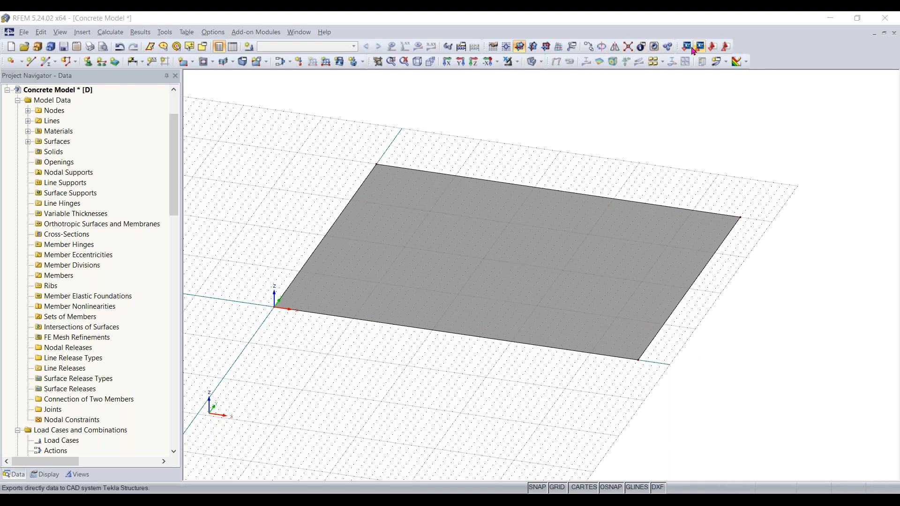
{"action": "left_click", "coordinate": [589, 46]}
{"action": "left_click", "coordinate": [445, 201]}
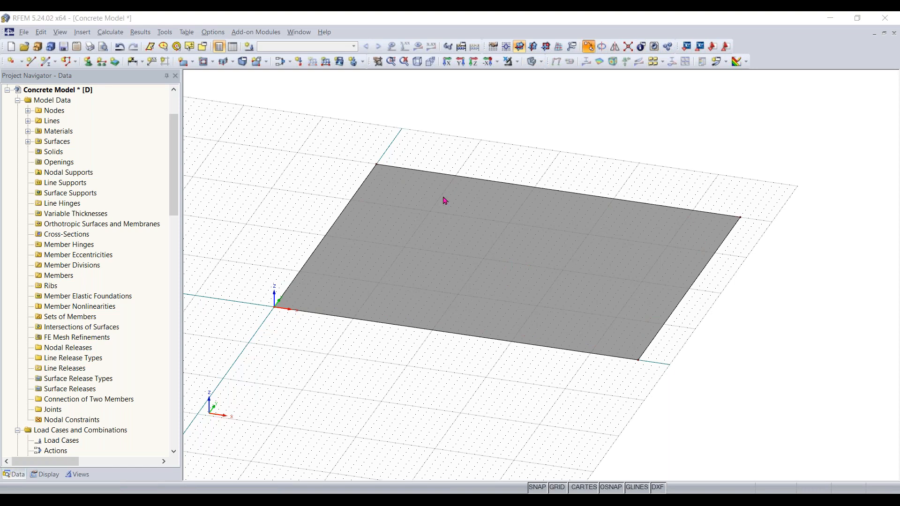
{"action": "left_click", "coordinate": [293, 154]}
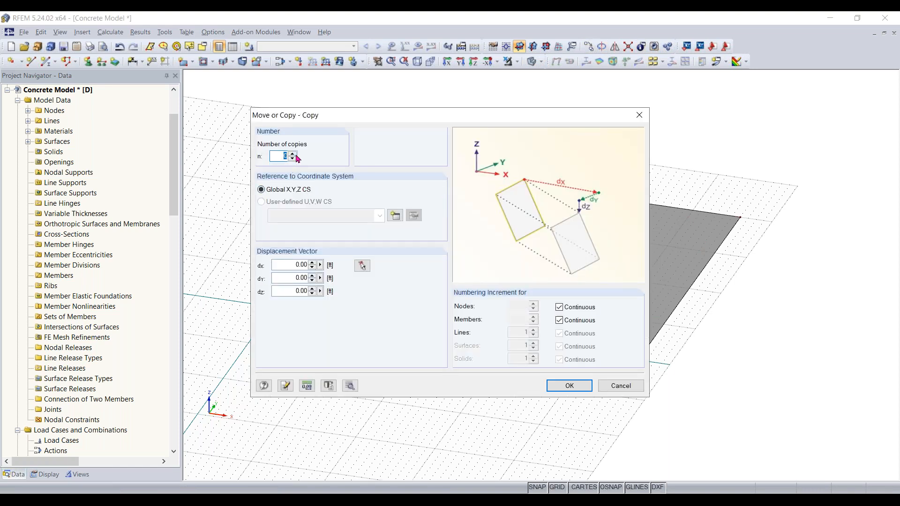
{"action": "left_click", "coordinate": [286, 263]}
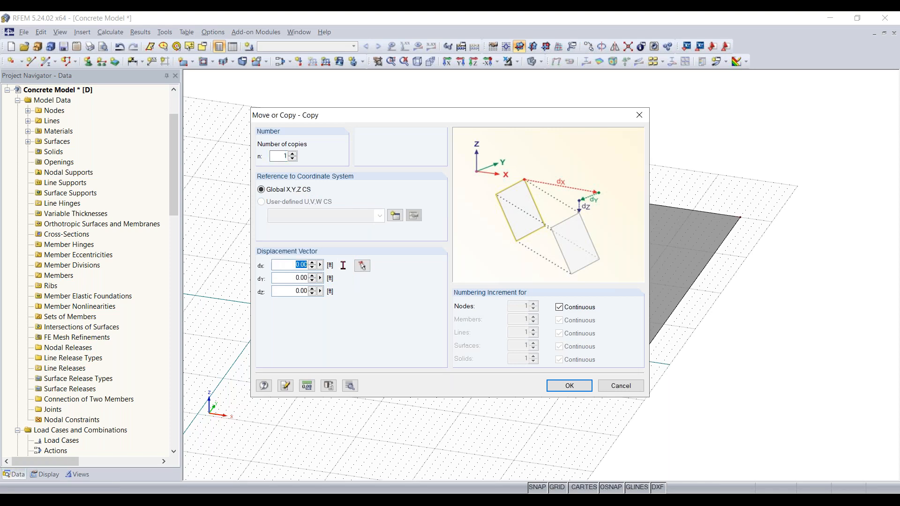
{"action": "type", "text": "2"}
{"action": "left_click", "coordinate": [292, 276]}
{"action": "type", "text": "2"}
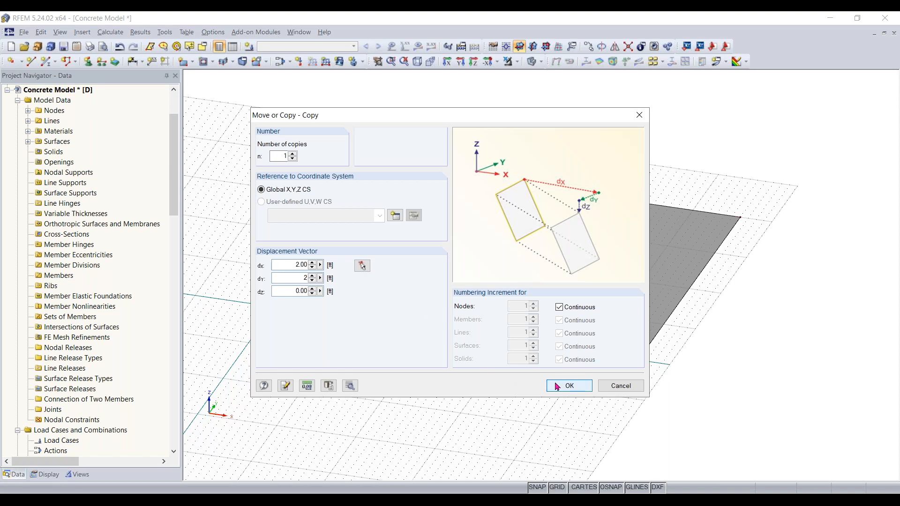
{"action": "left_click", "coordinate": [569, 386]}
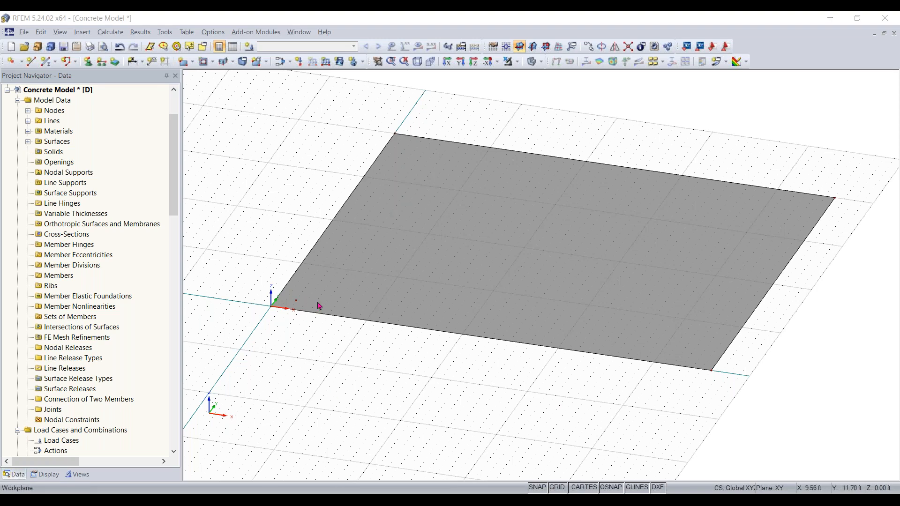
- Make two copies of the node just inside the origin corner, spaced 16 ft apart in X with no Y displacement
{"action": "left_click", "coordinate": [296, 300]}
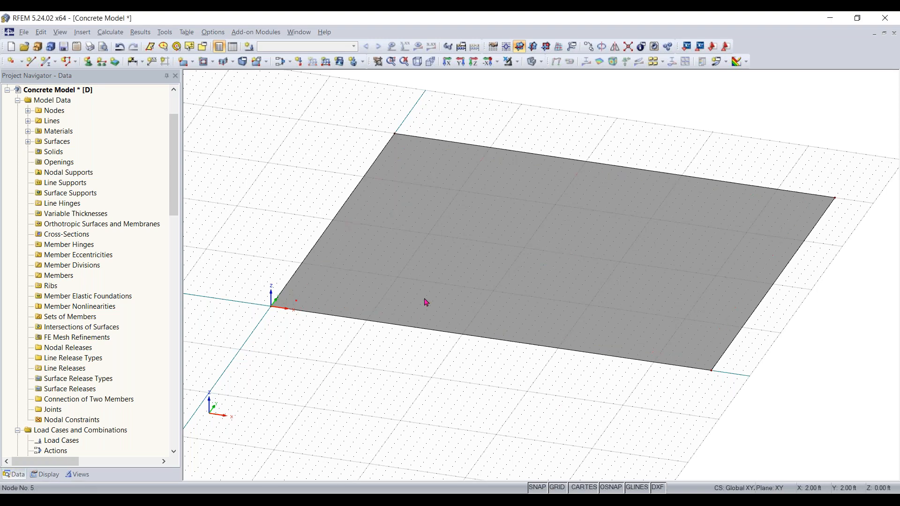
{"action": "left_click", "coordinate": [588, 53]}
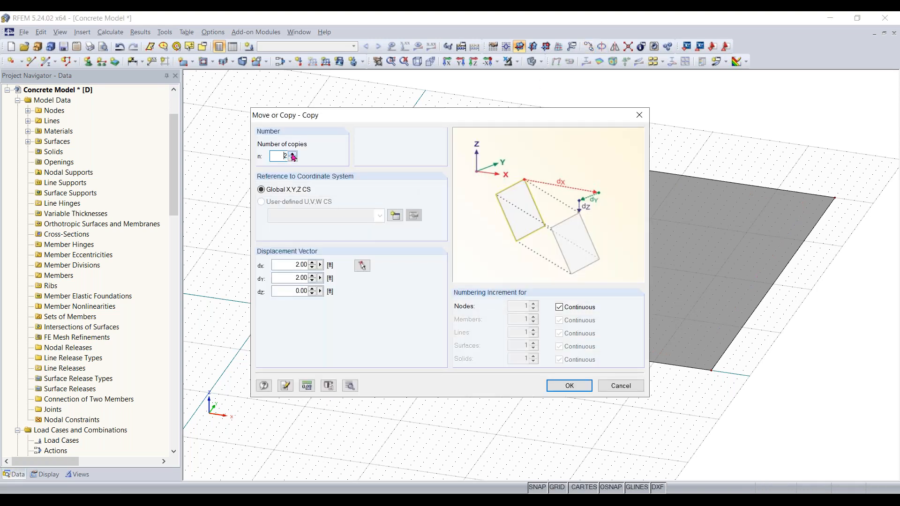
{"action": "left_click", "coordinate": [294, 264]}
{"action": "left_click", "coordinate": [296, 277]}
{"action": "type", "text": "0"}
{"action": "left_click", "coordinate": [287, 265]}
{"action": "type", "text": "16"}
{"action": "left_click", "coordinate": [574, 388]}
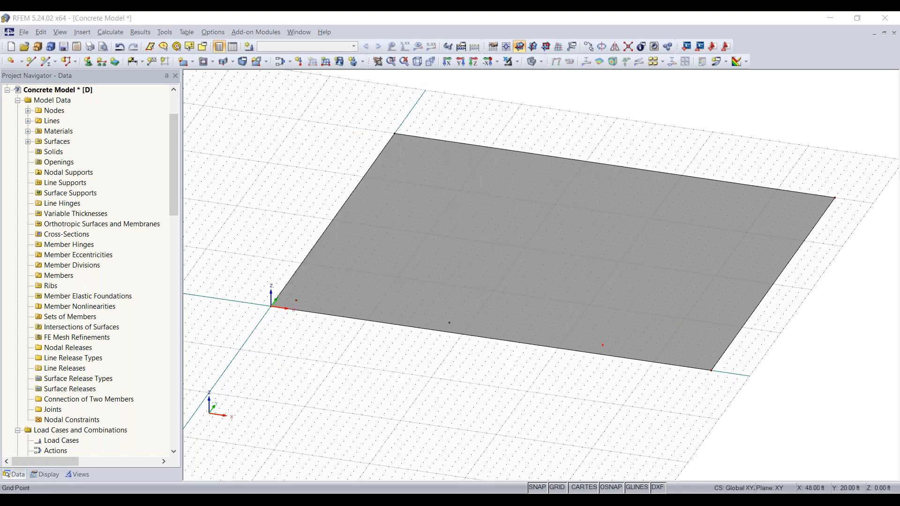
{"action": "left_click", "coordinate": [697, 383]}
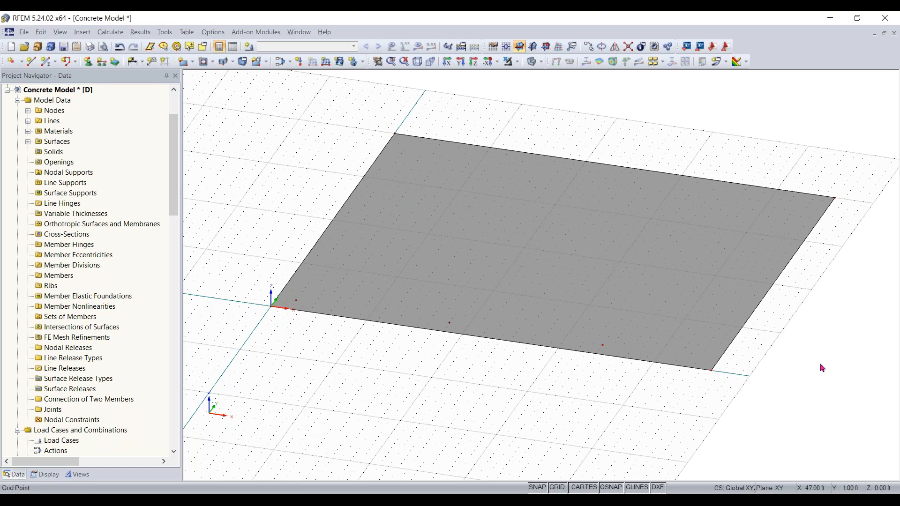
- Copy the slab corner node at X 46 ft, Y 0 to a point about 2 ft inward in both X and Y
{"action": "middle_click_drag", "start_coordinate": [804, 360], "coordinate": [769, 397], "text": "ctrl"}
{"action": "right_click", "coordinate": [769, 397]}
{"action": "left_click", "coordinate": [750, 413]}
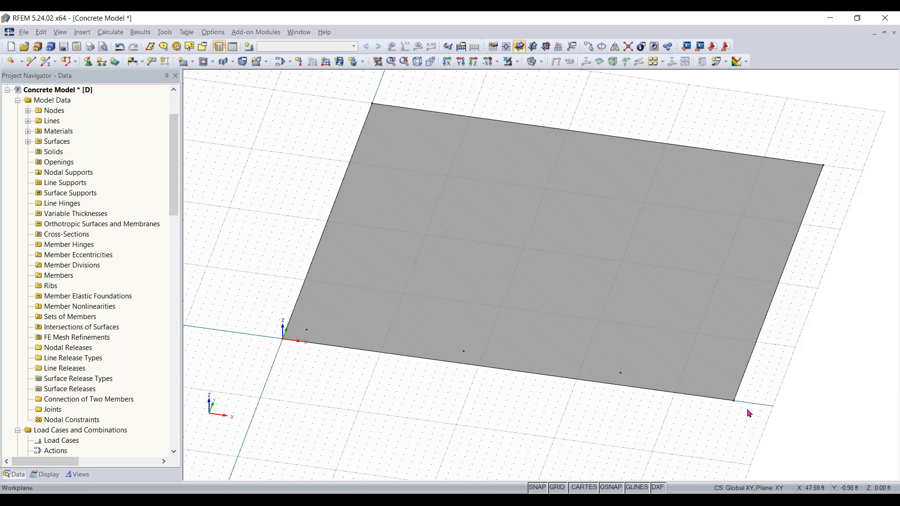
{"action": "scroll", "coordinate": [749, 413], "scroll_direction": "up", "scroll_amount": 3}
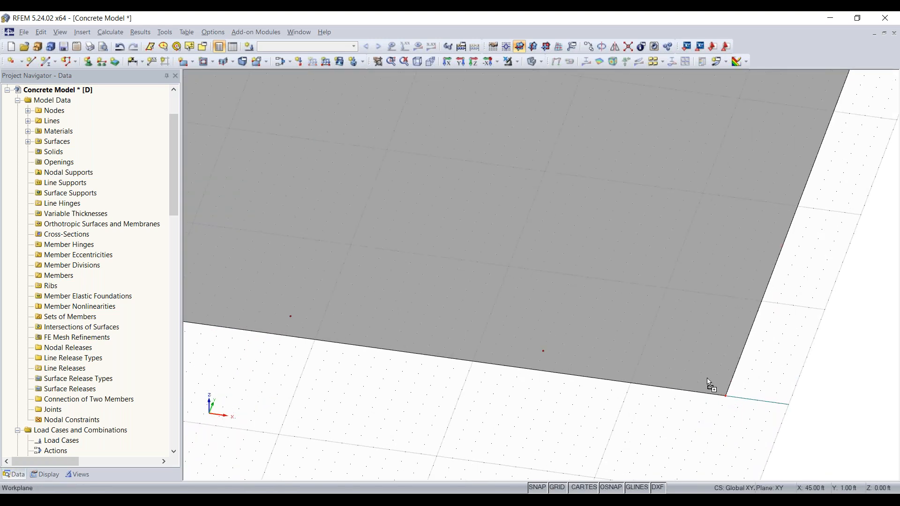
{"action": "left_click_drag", "start_coordinate": [726, 395], "coordinate": [701, 373]}
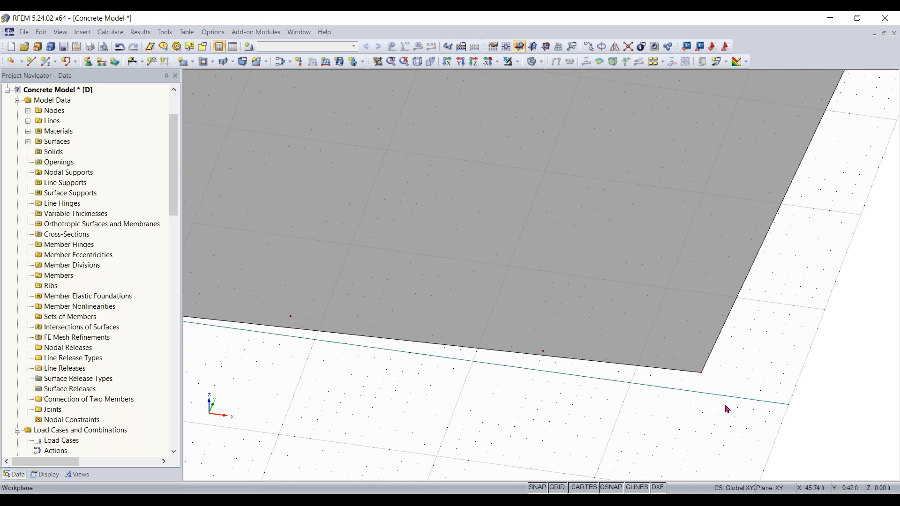
{"action": "key", "text": "ctrl+z"}
{"action": "left_click_drag", "start_coordinate": [726, 397], "coordinate": [702, 374], "text": "ctrl"}
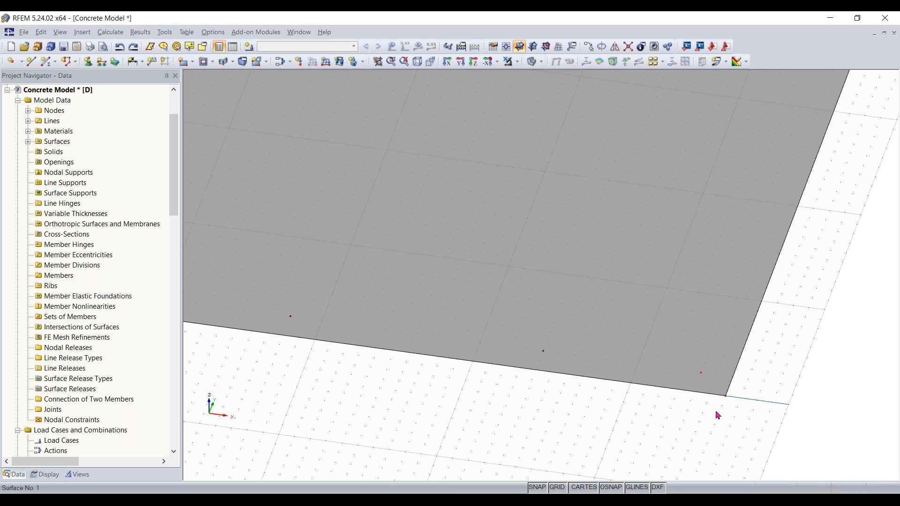
- Make two copies of the four inset nodes along the slab's Y 0 edge, displaced 0 ft in X and 13 ft in Y
{"action": "scroll", "coordinate": [637, 424], "scroll_direction": "down", "scroll_amount": 5}
{"action": "middle_click_drag", "start_coordinate": [535, 430], "coordinate": [441, 424]}
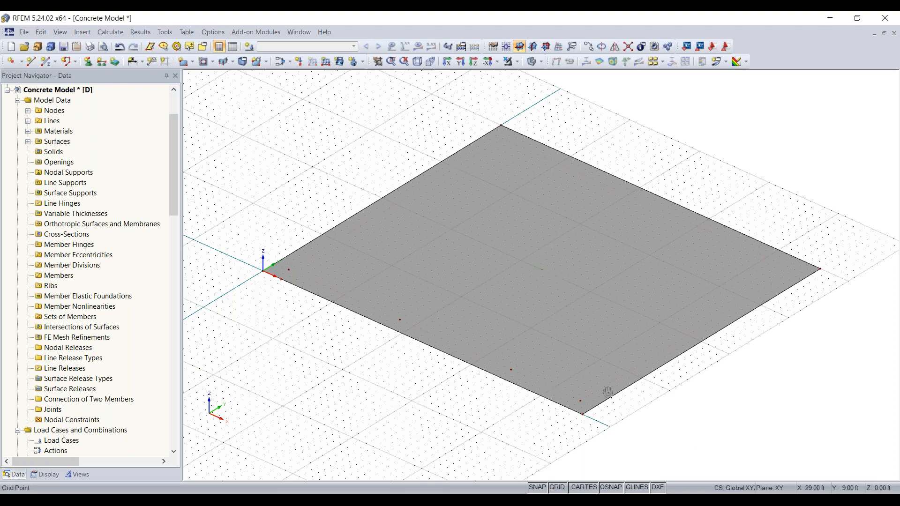
{"action": "middle_click_drag", "start_coordinate": [422, 387], "coordinate": [694, 383], "text": "ctrl"}
{"action": "right_click", "coordinate": [694, 383]}
{"action": "key", "text": "Escape"}
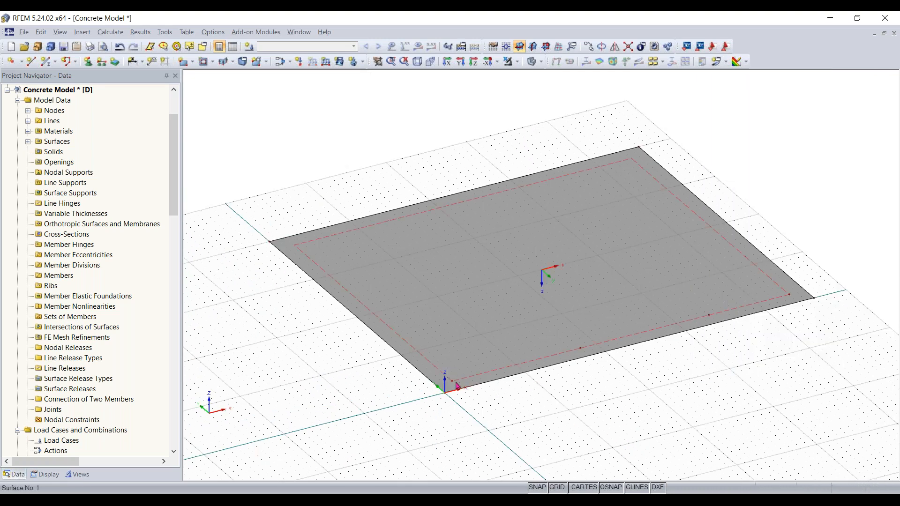
{"action": "scroll", "coordinate": [692, 350], "scroll_direction": "down", "scroll_amount": 1}
{"action": "middle_click_drag", "start_coordinate": [661, 175], "coordinate": [549, 318], "text": "ctrl"}
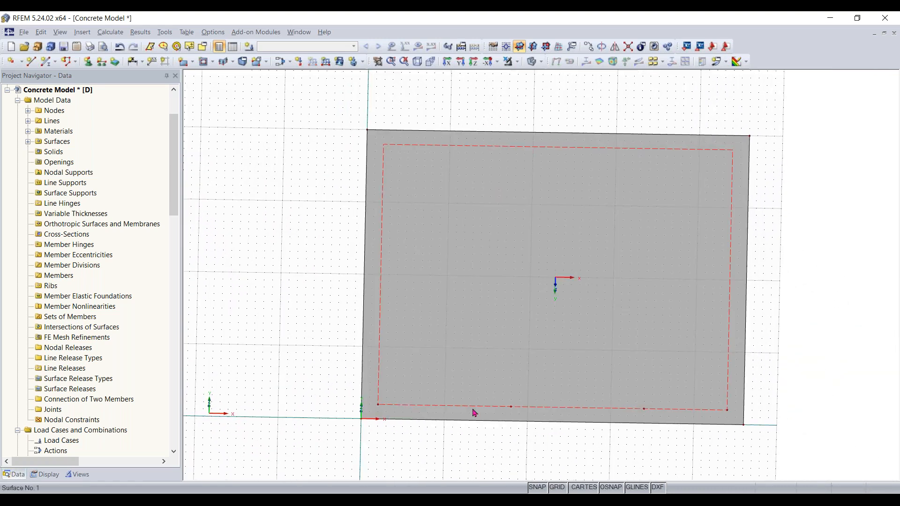
{"action": "left_click_drag", "start_coordinate": [371, 406], "coordinate": [730, 408]}
{"action": "middle_click_drag", "start_coordinate": [516, 441], "coordinate": [423, 439], "text": "ctrl"}
{"action": "key", "text": "alt"}
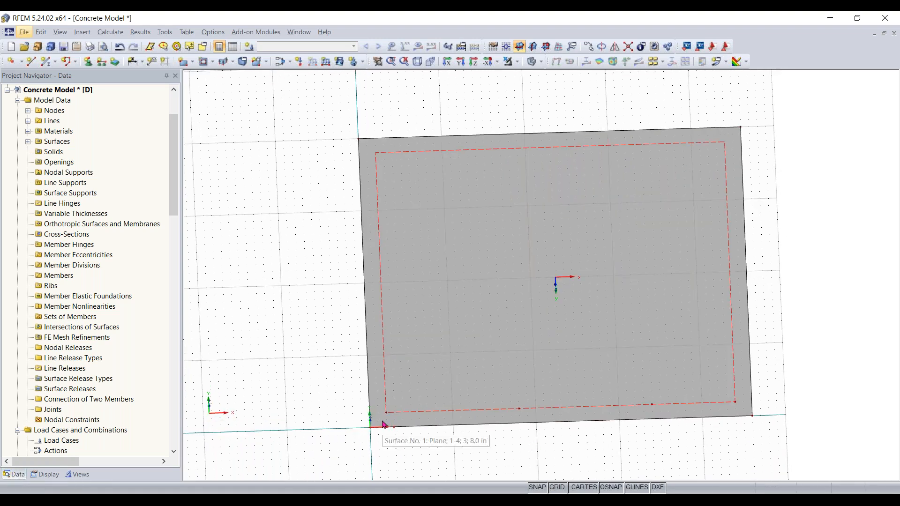
{"action": "left_click_drag", "start_coordinate": [382, 422], "coordinate": [748, 389]}
{"action": "key", "text": "alt"}
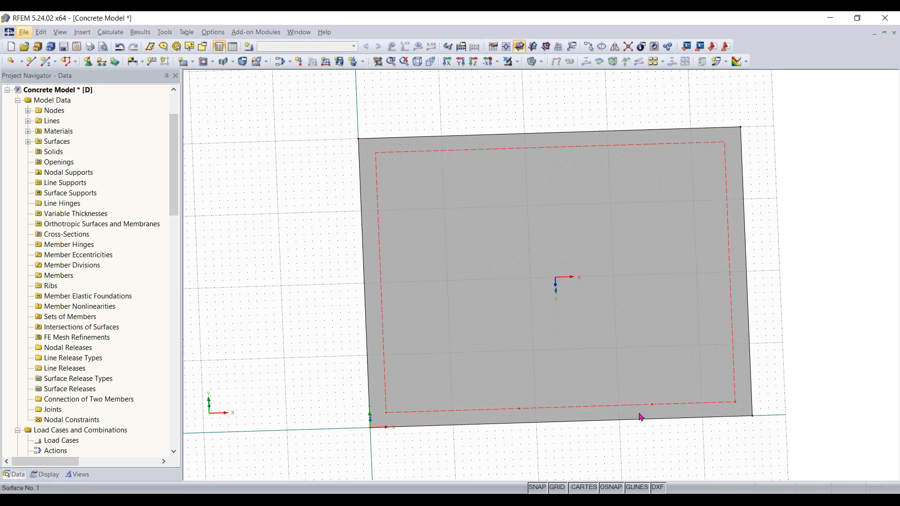
{"action": "left_click", "coordinate": [588, 46]}
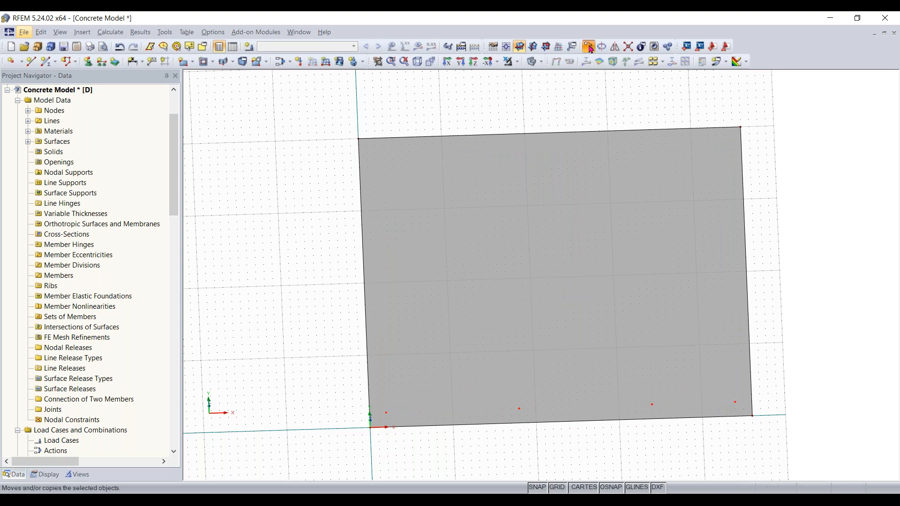
{"action": "left_click", "coordinate": [728, 212]}
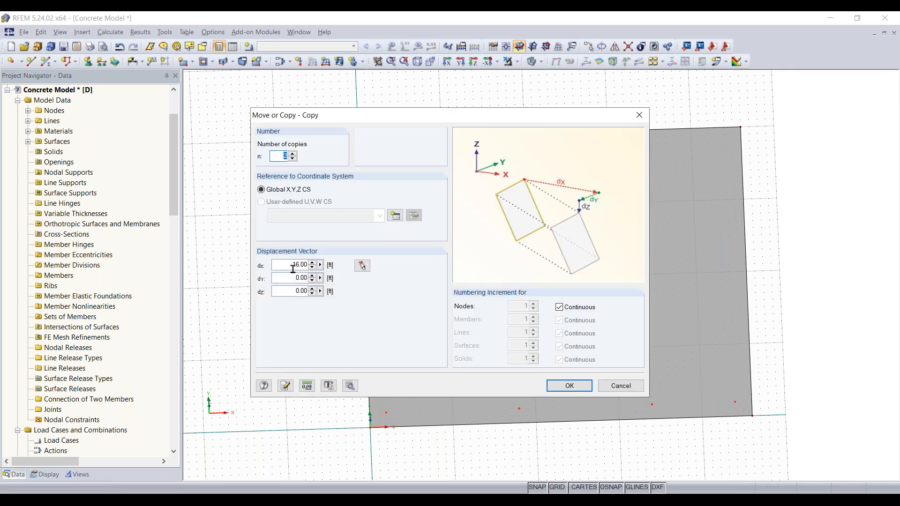
{"action": "left_click", "coordinate": [287, 266]}
{"action": "key", "text": "BackSpace"}
{"action": "type", "text": "0"}
{"action": "key", "text": "Tab"}
{"action": "type", "text": "13"}
{"action": "key", "text": "Return"}
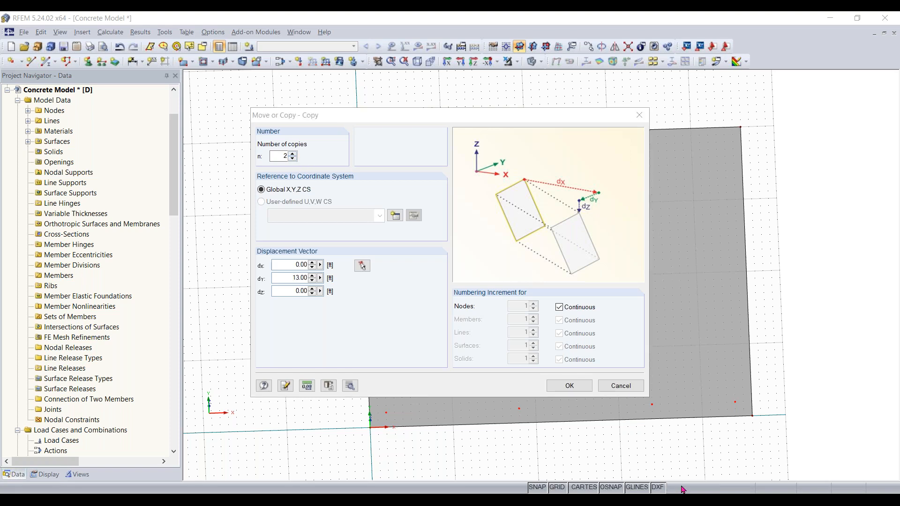
{"action": "left_click", "coordinate": [570, 385]}
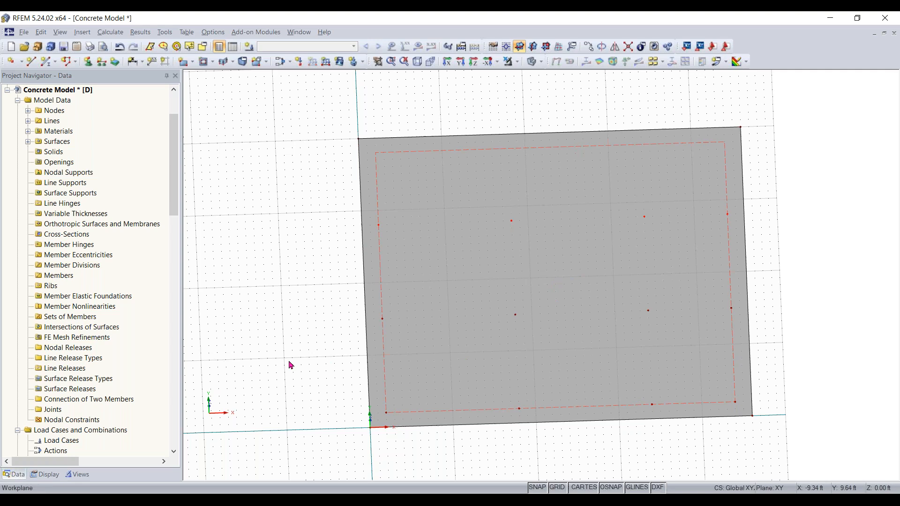
- Turn on the display of object numbering in the model view
{"action": "left_click", "coordinate": [652, 453]}
{"action": "right_click_drag", "start_coordinate": [512, 390], "coordinate": [471, 327]}
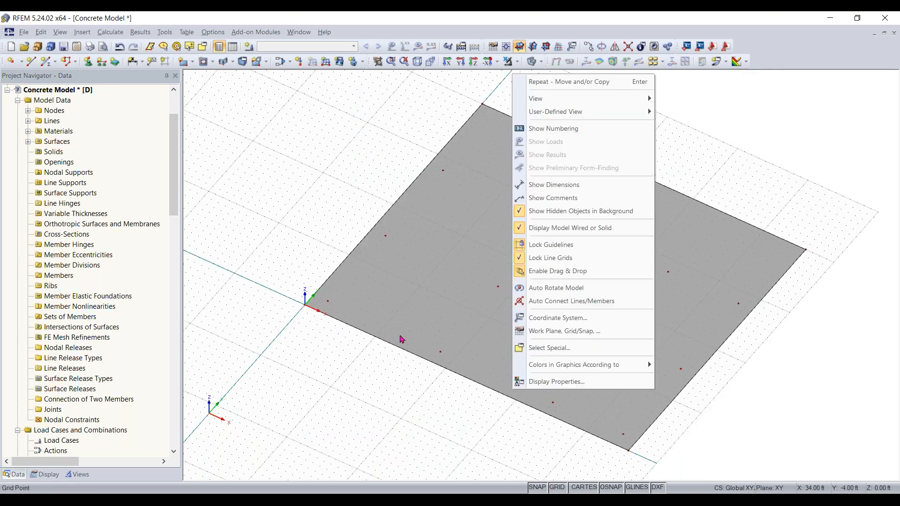
{"action": "left_click", "coordinate": [352, 222]}
{"action": "middle_click_drag", "start_coordinate": [416, 391], "coordinate": [594, 401], "text": "ctrl"}
{"action": "right_click_drag", "start_coordinate": [594, 401], "coordinate": [679, 347]}
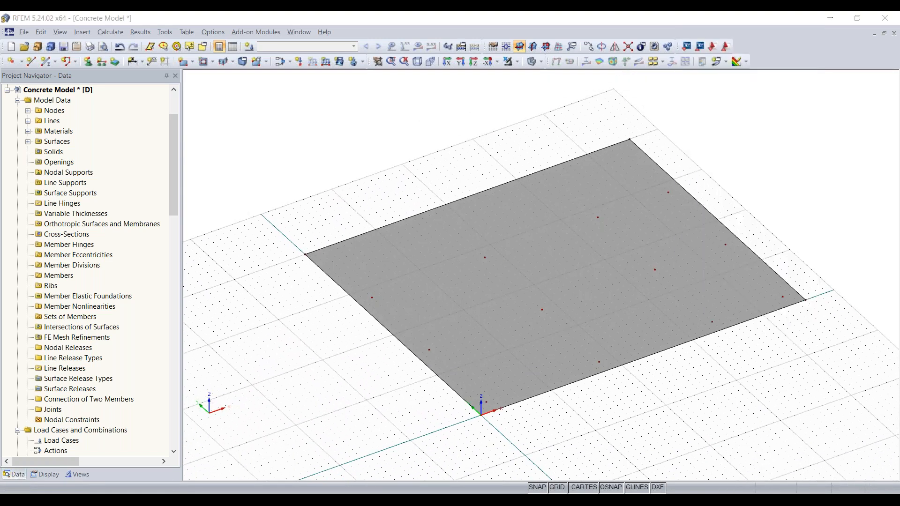
{"action": "right_click", "coordinate": [374, 121]}
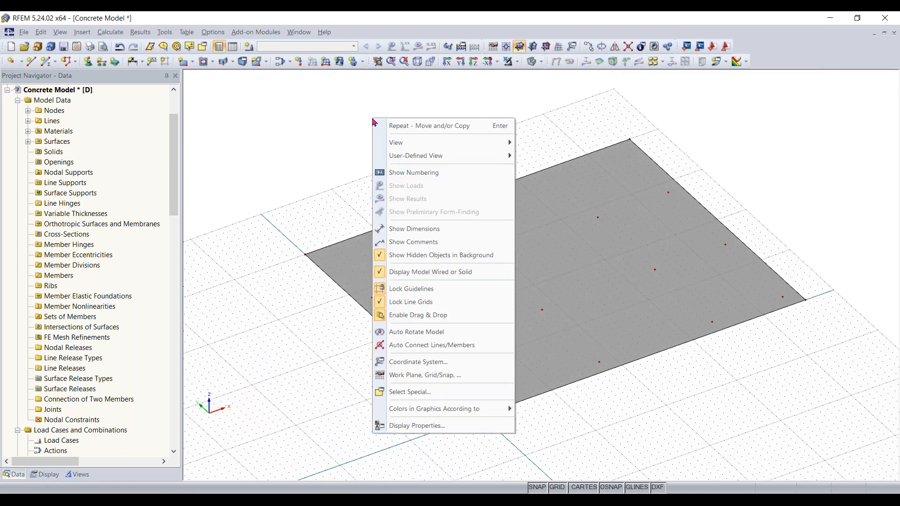
{"action": "left_click", "coordinate": [342, 156]}
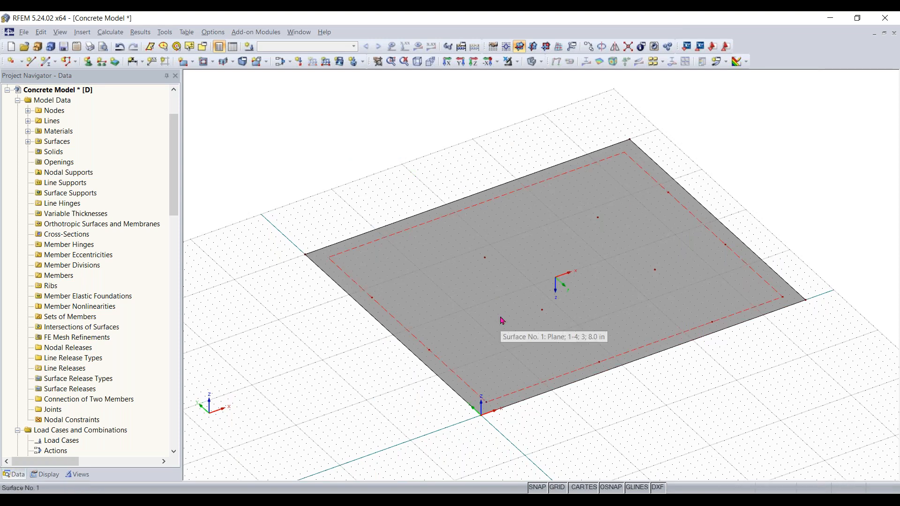
{"action": "right_click", "coordinate": [337, 157]}
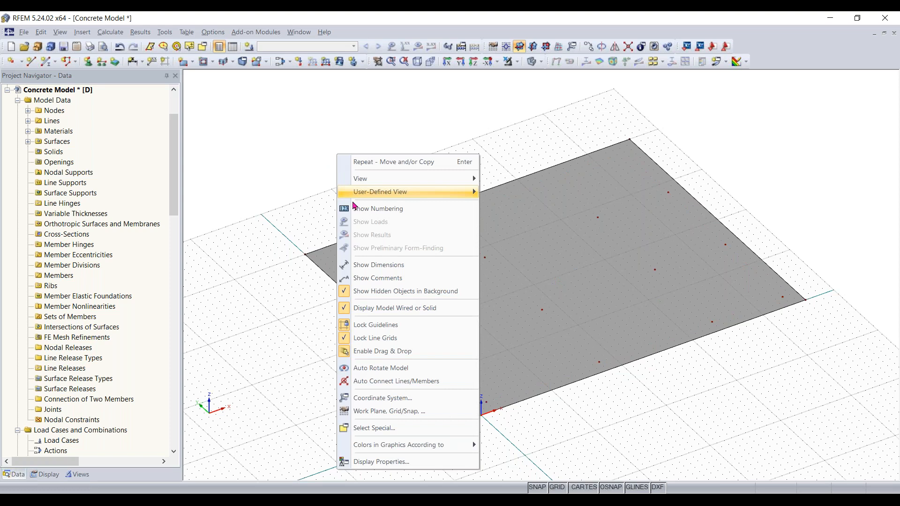
{"action": "left_click", "coordinate": [370, 209]}
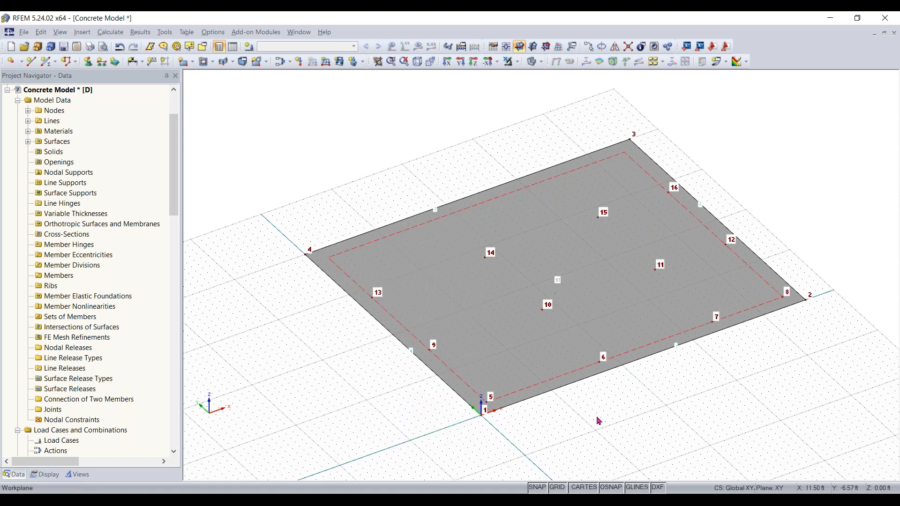
- Graphically divide the slab's edge line at X 0 at a spacing of 12 ft from the corner at Y 40 ft
{"action": "scroll", "coordinate": [551, 311], "scroll_direction": "up", "scroll_amount": 1}
{"action": "scroll", "coordinate": [551, 311], "scroll_direction": "up", "scroll_amount": 1}
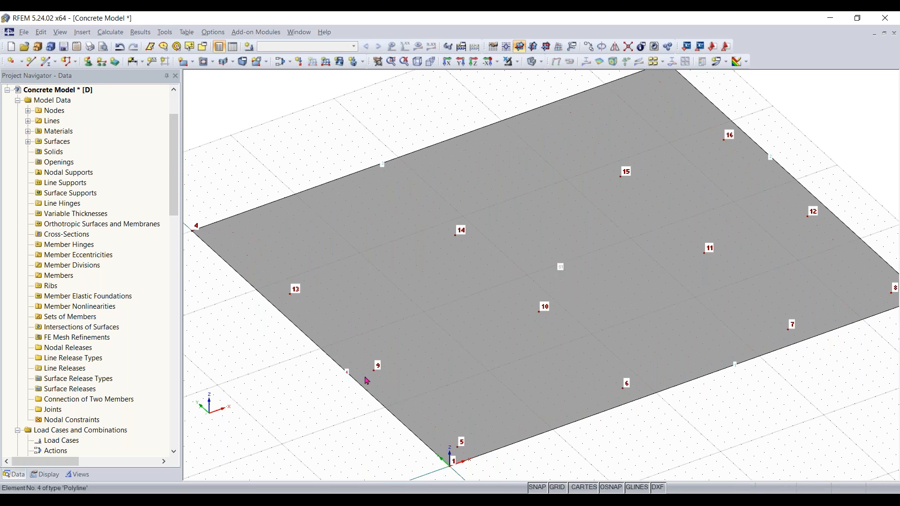
{"action": "scroll", "coordinate": [656, 435], "scroll_direction": "down", "scroll_amount": 1}
{"action": "middle_click_drag", "start_coordinate": [656, 435], "coordinate": [557, 402]}
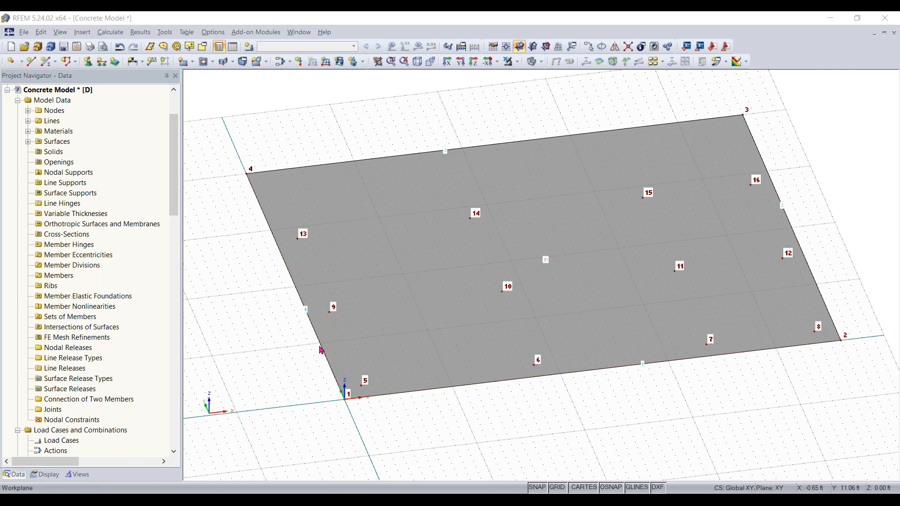
{"action": "right_click", "coordinate": [290, 276]}
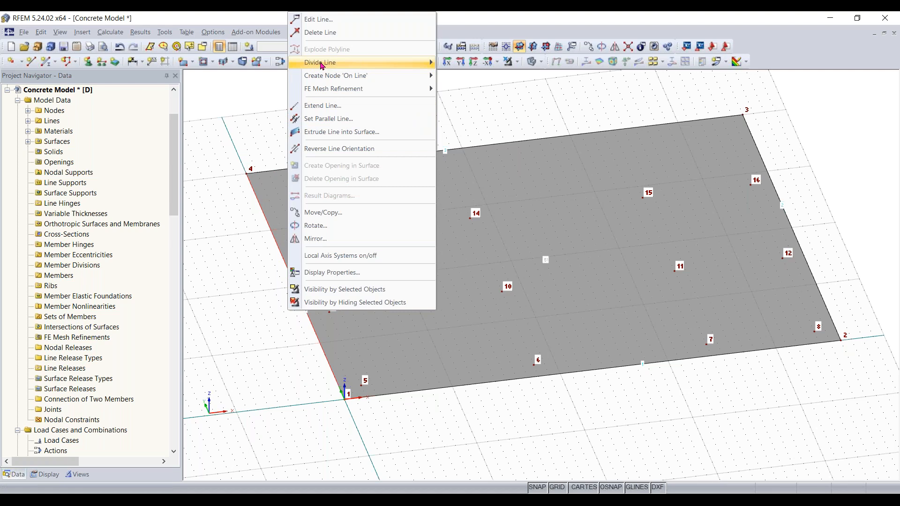
{"action": "mouse_move", "coordinate": [322, 65]}
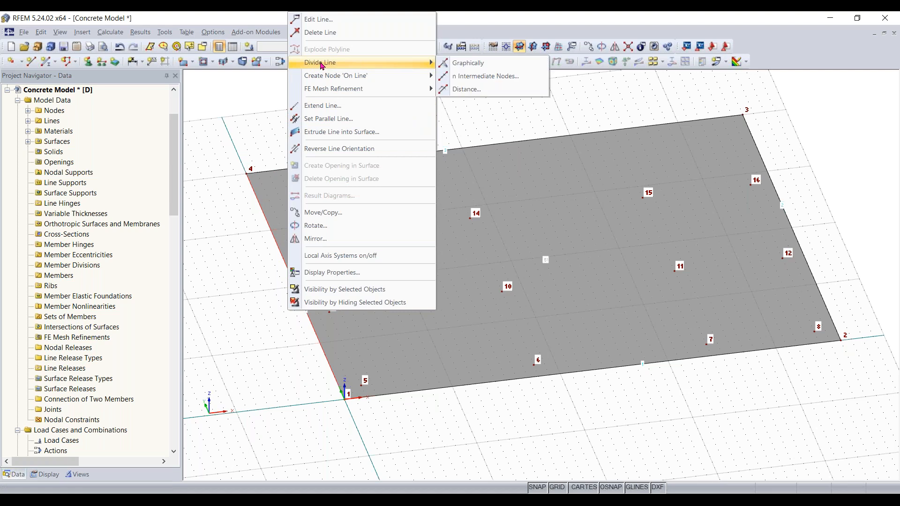
{"action": "left_click", "coordinate": [468, 63]}
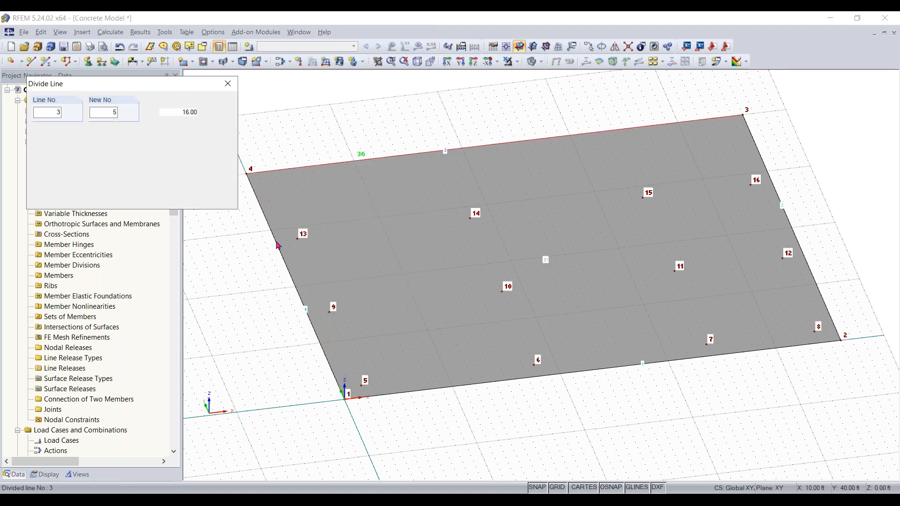
{"action": "scroll", "coordinate": [278, 246], "scroll_direction": "up", "scroll_amount": 2}
{"action": "scroll", "coordinate": [278, 245], "scroll_direction": "up", "scroll_amount": 1}
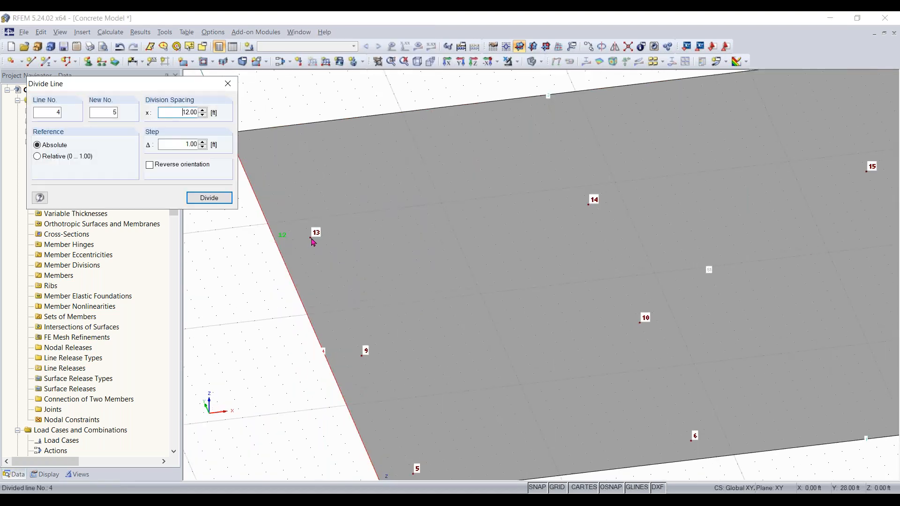
{"action": "left_click", "coordinate": [277, 243]}
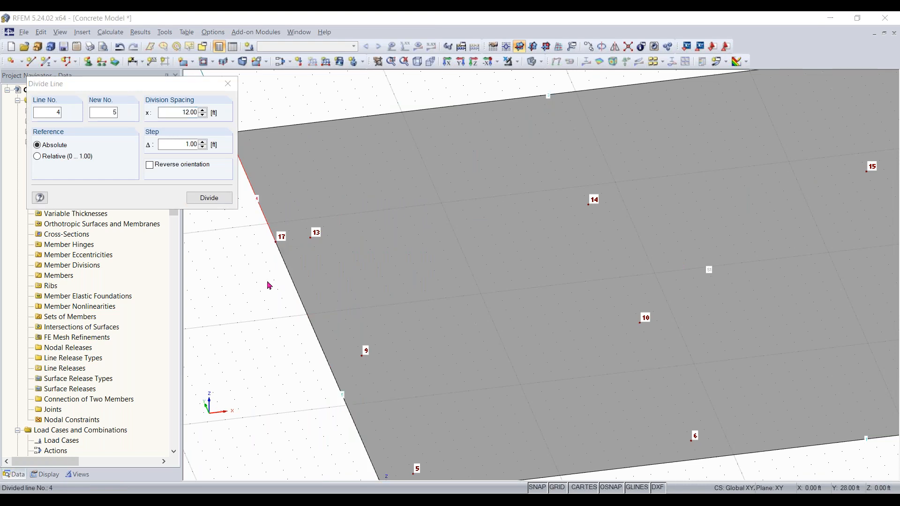
- Divide the slab's edge line at Y 40 ft at a spacing of 28 ft from the X 46 ft corner and end dividing
{"action": "scroll", "coordinate": [260, 256], "scroll_direction": "down", "scroll_amount": 2}
{"action": "middle_click_drag", "start_coordinate": [268, 310], "coordinate": [280, 421]}
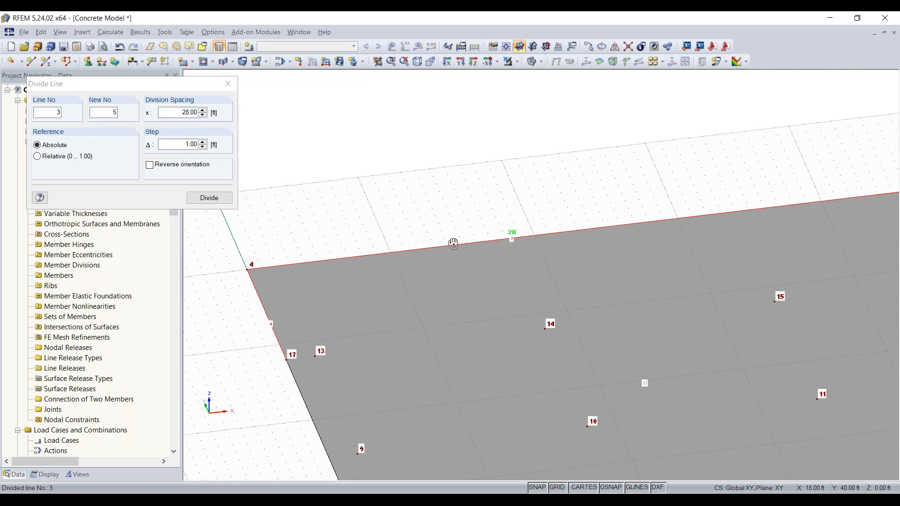
{"action": "middle_click_drag", "start_coordinate": [452, 244], "coordinate": [602, 237], "text": "ctrl"}
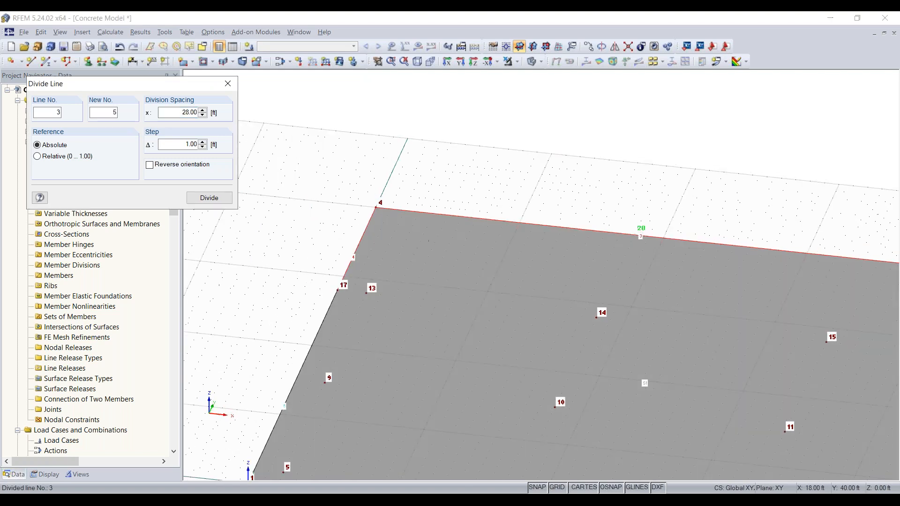
{"action": "left_click", "coordinate": [635, 240]}
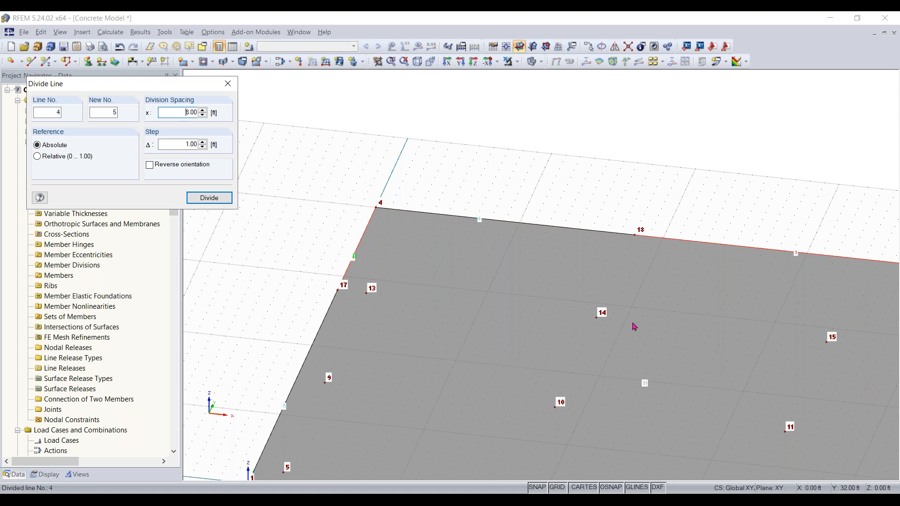
{"action": "left_click", "coordinate": [233, 84]}
- Add an 8 in thick semicircular concrete surface centred at X 46, Y 35 ft, starting at the slab corner X 46, Y 40 ft
{"action": "scroll", "coordinate": [277, 336], "scroll_direction": "down", "scroll_amount": 2}
{"action": "middle_click_drag", "start_coordinate": [271, 341], "coordinate": [431, 307], "text": "ctrl"}
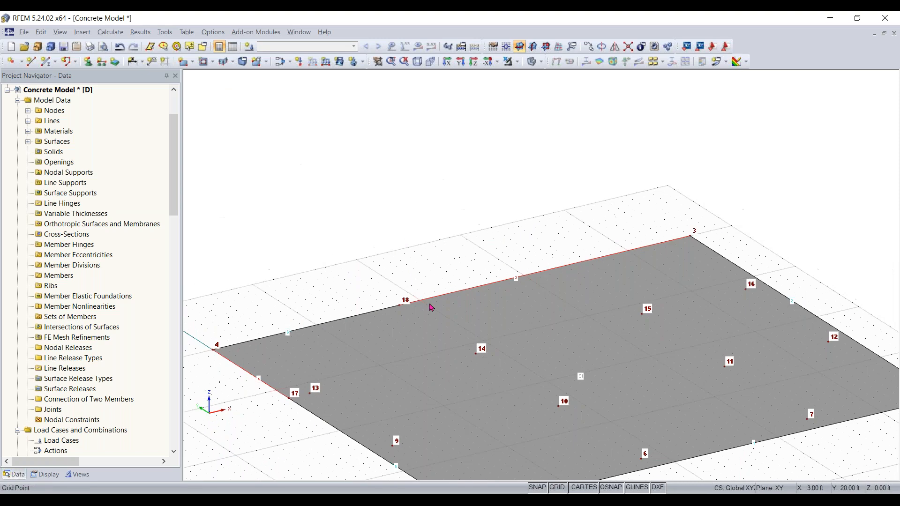
{"action": "middle_click_drag", "start_coordinate": [394, 471], "coordinate": [392, 391]}
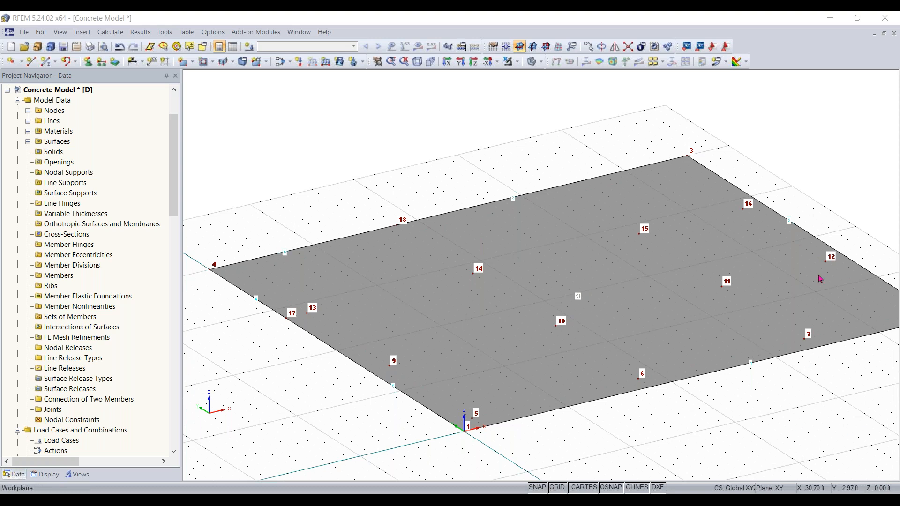
{"action": "middle_click_drag", "start_coordinate": [802, 364], "coordinate": [530, 418]}
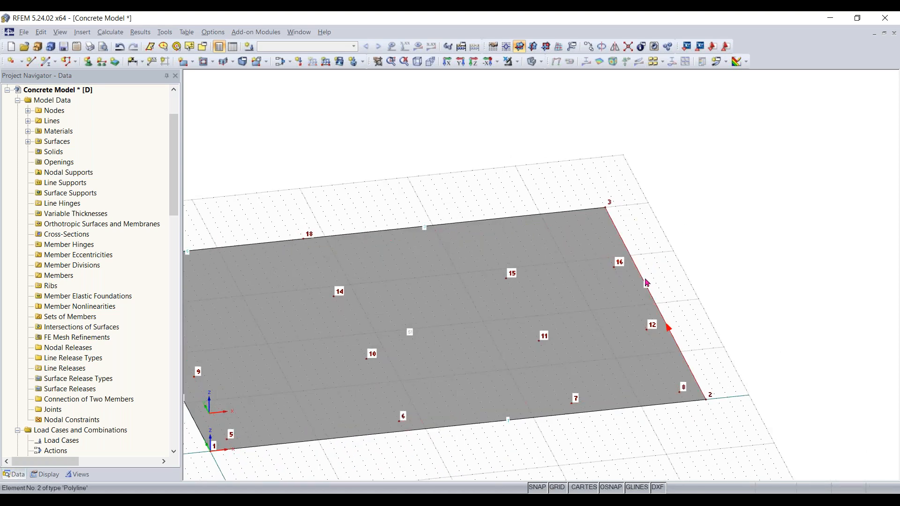
{"action": "middle_click_drag", "start_coordinate": [667, 268], "coordinate": [594, 249]}
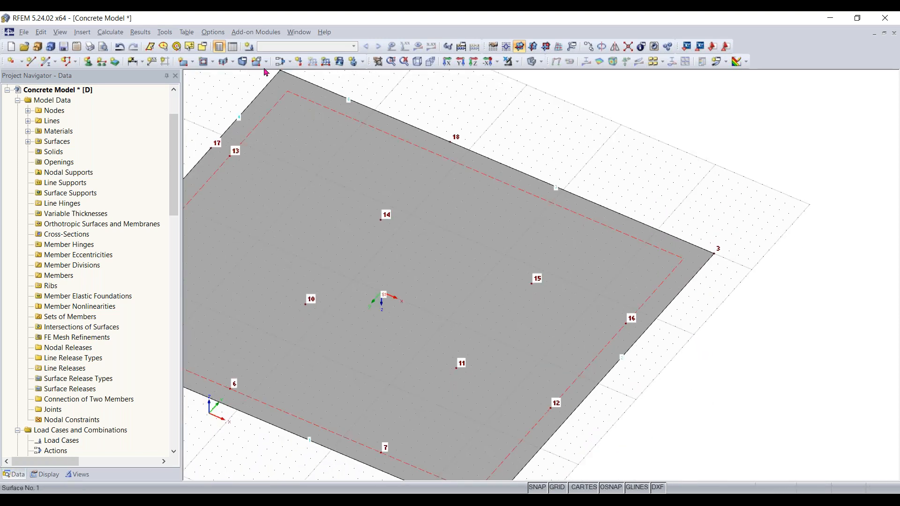
{"action": "left_click", "coordinate": [194, 65]}
{"action": "left_click", "coordinate": [193, 65]}
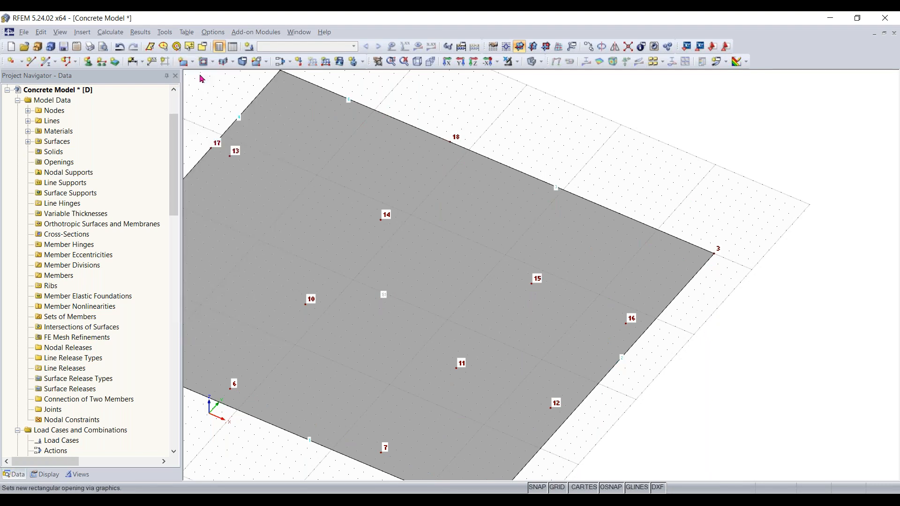
{"action": "left_click", "coordinate": [193, 65]}
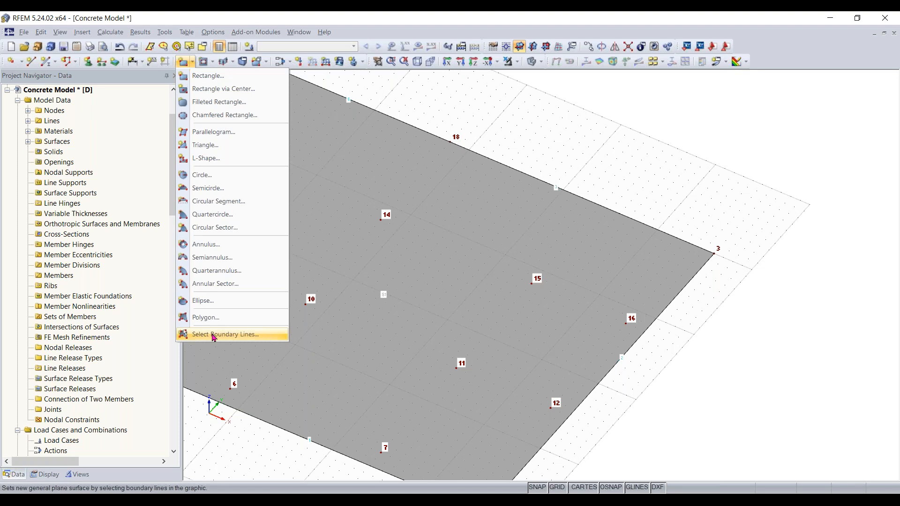
{"action": "left_click", "coordinate": [213, 188]}
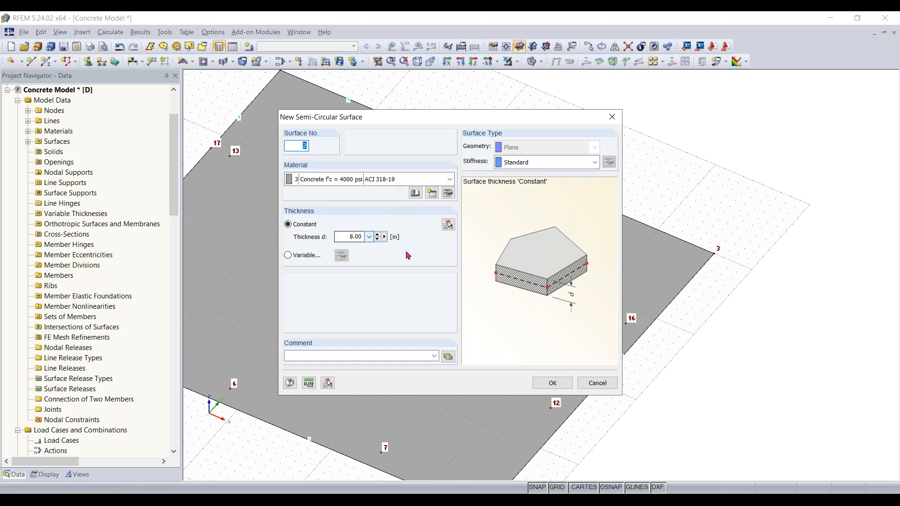
{"action": "left_click", "coordinate": [552, 384]}
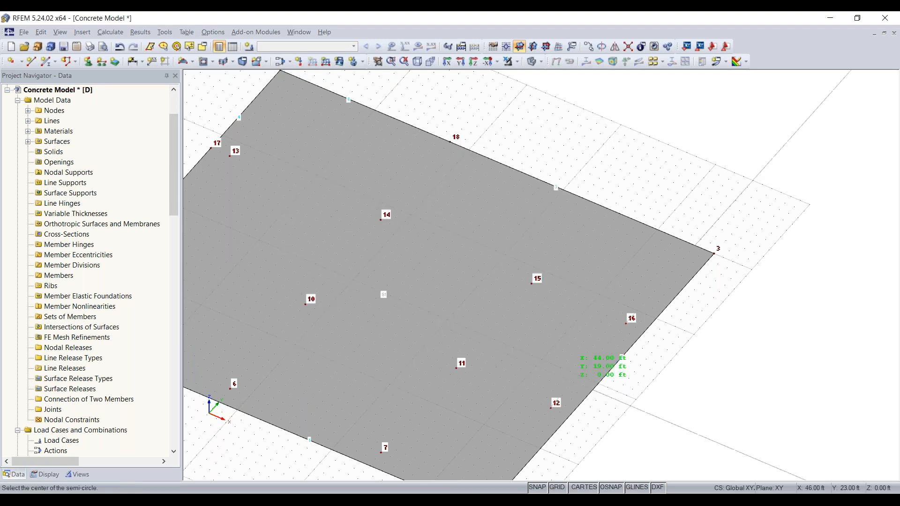
{"action": "scroll", "coordinate": [693, 307], "scroll_direction": "up", "scroll_amount": 3}
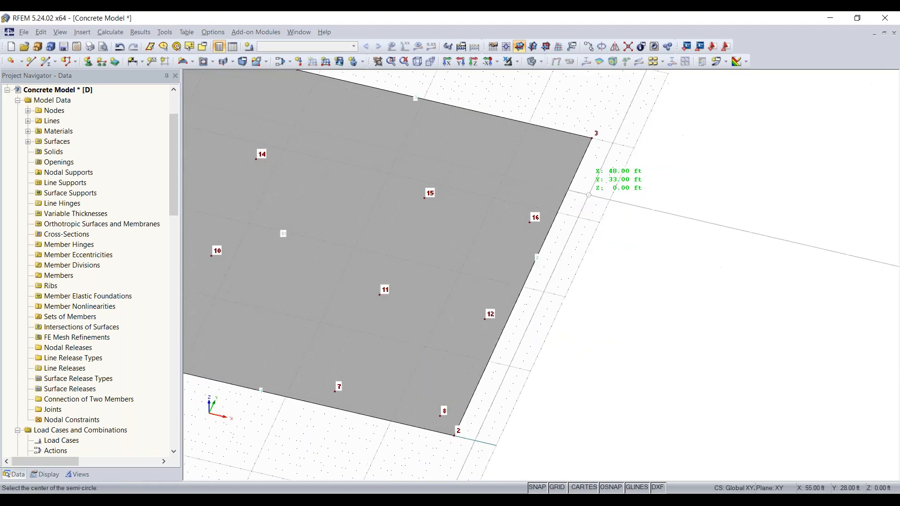
{"action": "scroll", "coordinate": [600, 128], "scroll_direction": "up", "scroll_amount": 2}
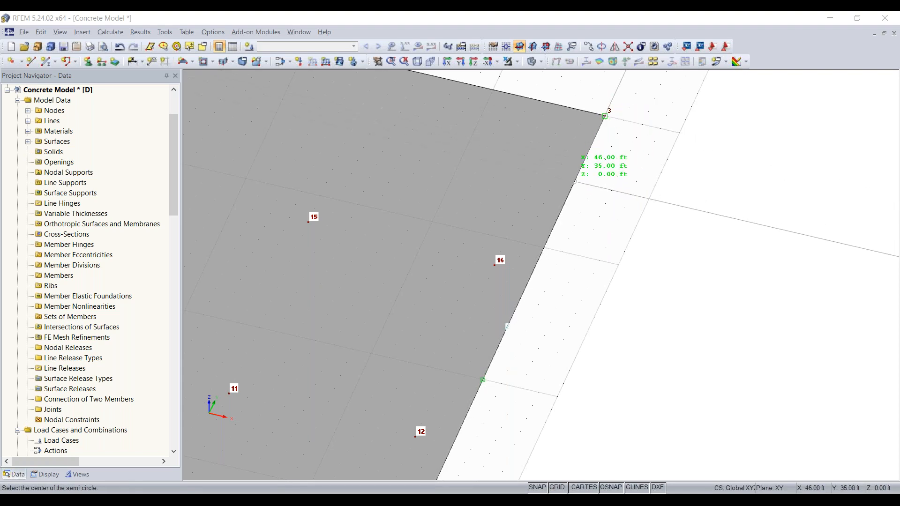
{"action": "left_click", "coordinate": [563, 208]}
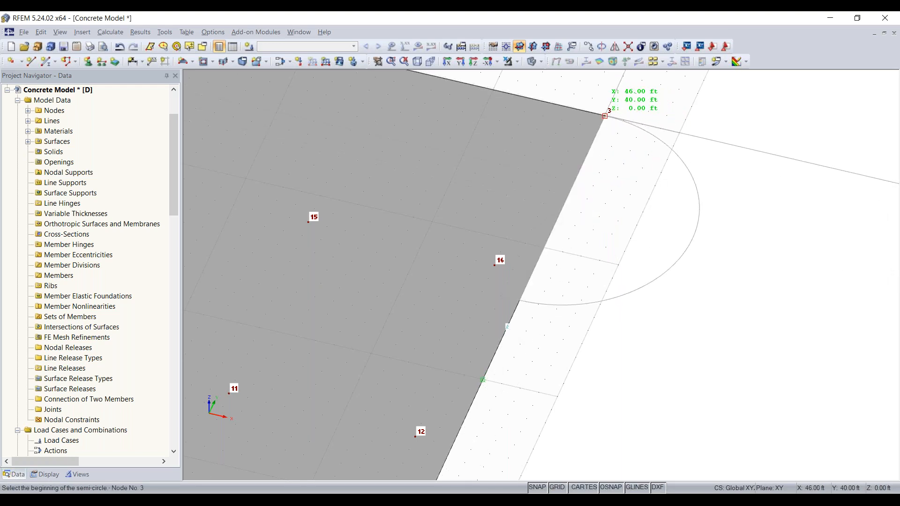
{"action": "left_click", "coordinate": [605, 116]}
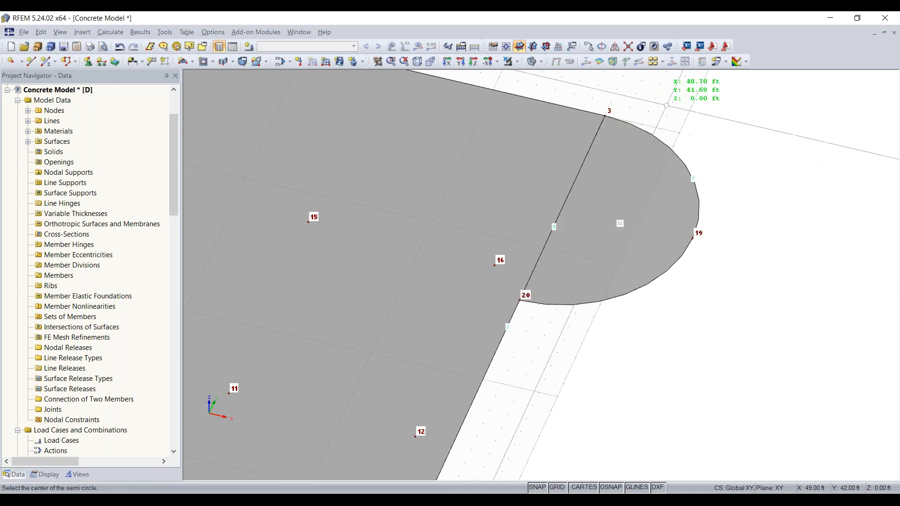
{"action": "key", "text": "Escape"}
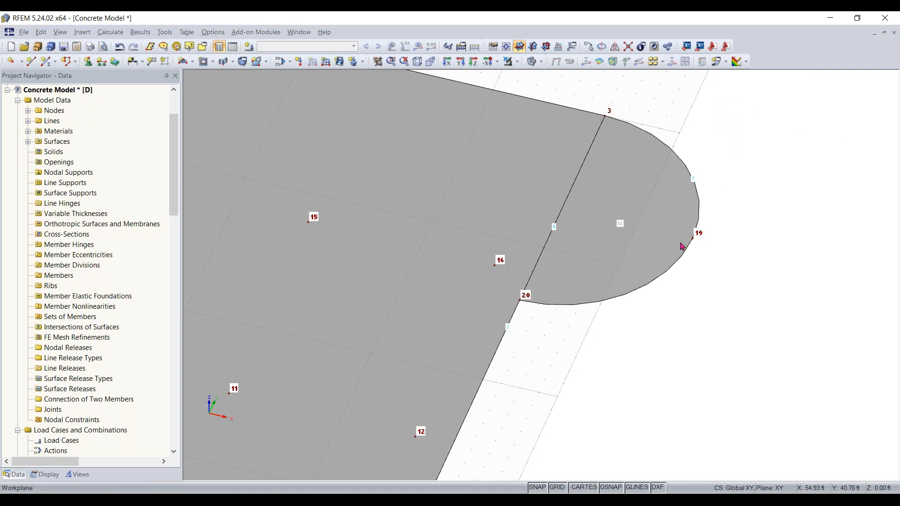
- Copy the entire slab with its extension, nodes and edges once, displaced 0 ft in X and Y and 11 ft in Z
{"action": "scroll", "coordinate": [650, 270], "scroll_direction": "down", "scroll_amount": 3}
{"action": "left_click", "coordinate": [651, 269]}
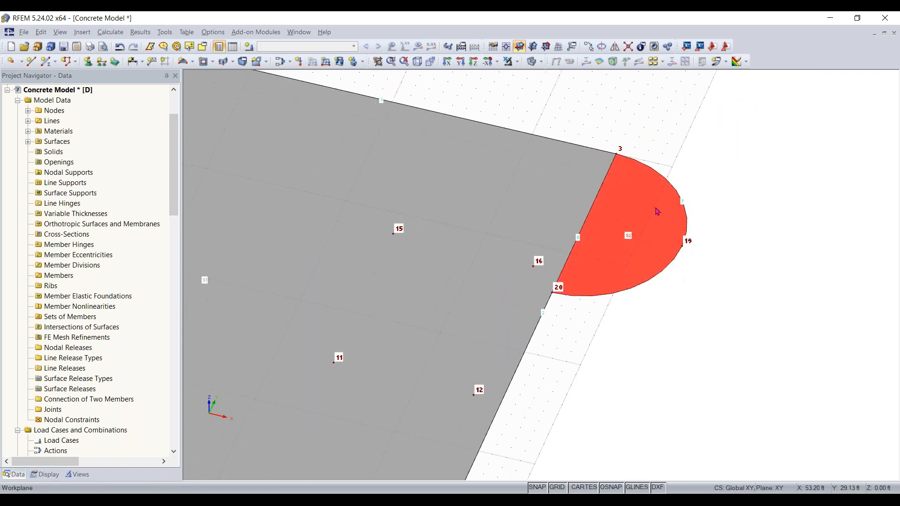
{"action": "scroll", "coordinate": [615, 342], "scroll_direction": "down", "scroll_amount": 4}
{"action": "middle_click_drag", "start_coordinate": [667, 322], "coordinate": [579, 422]}
{"action": "left_click", "coordinate": [579, 422]}
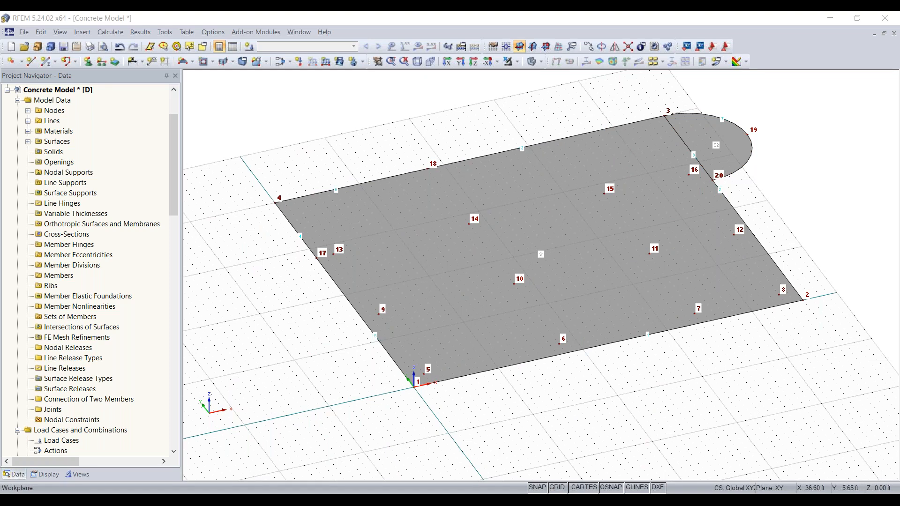
{"action": "left_click", "coordinate": [541, 255]}
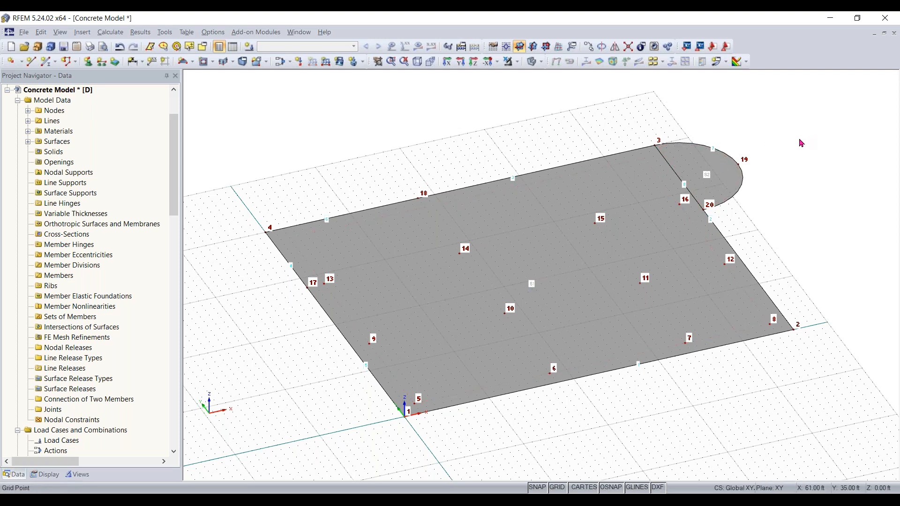
{"action": "left_click_drag", "start_coordinate": [803, 105], "coordinate": [241, 444]}
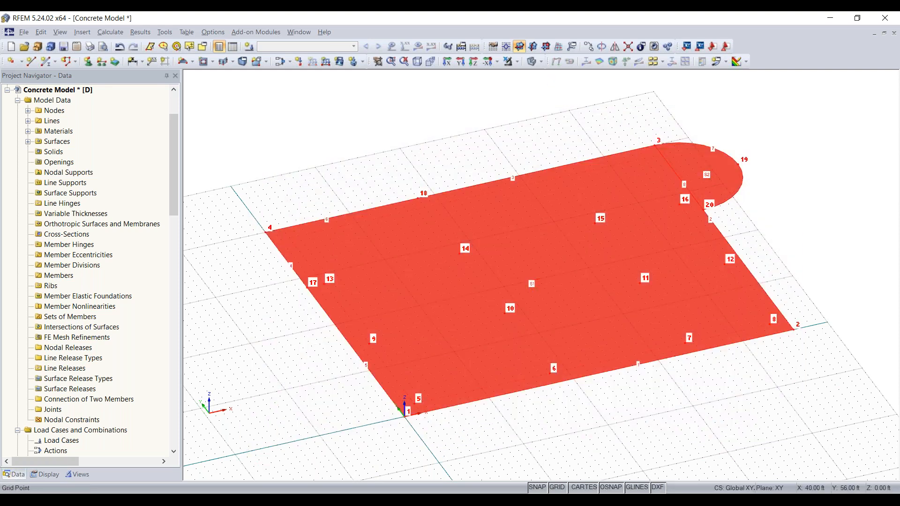
{"action": "left_click", "coordinate": [588, 46]}
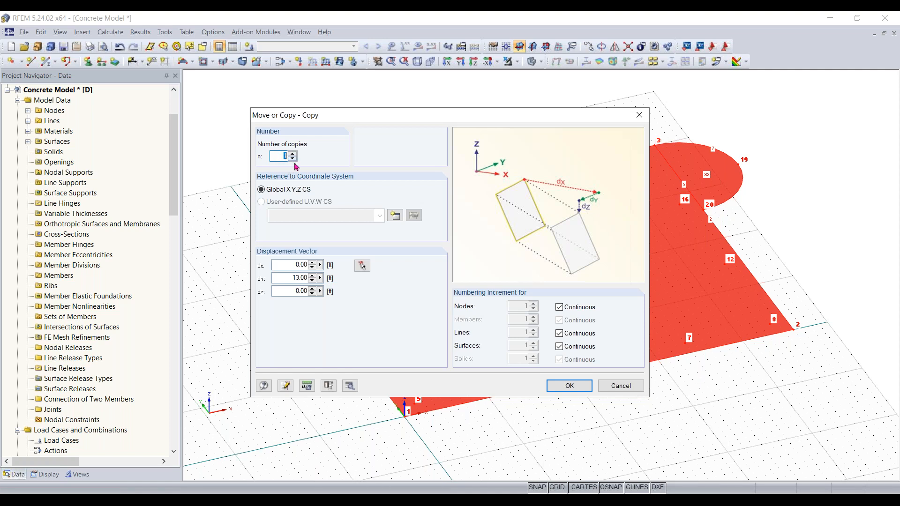
{"action": "left_click_drag", "start_coordinate": [278, 279], "coordinate": [516, 278]}
{"action": "key", "text": "BackSpace"}
{"action": "key", "text": "Tab"}
{"action": "type", "text": "11"}
{"action": "left_click", "coordinate": [568, 386]}
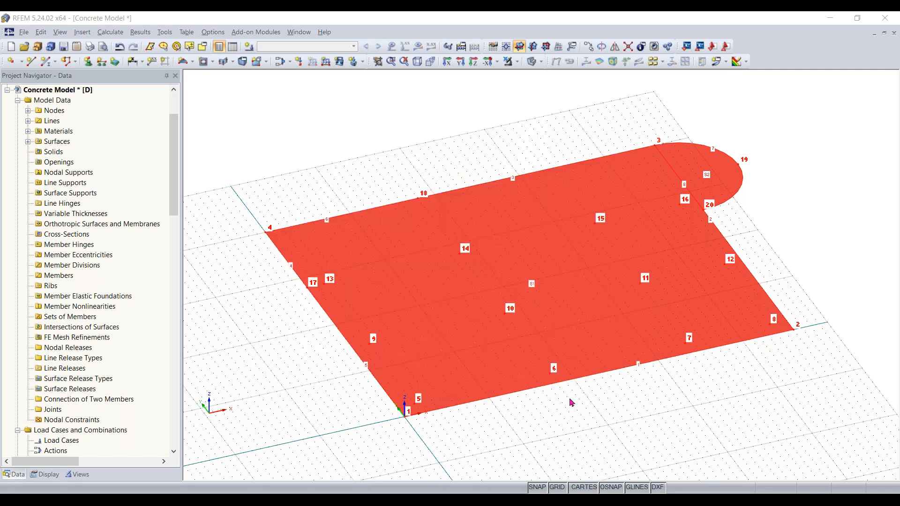
{"action": "left_click", "coordinate": [588, 444]}
{"action": "middle_click_drag", "start_coordinate": [611, 461], "coordinate": [642, 408], "text": "ctrl"}
{"action": "right_click", "coordinate": [642, 408]}
{"action": "key", "text": "Escape"}
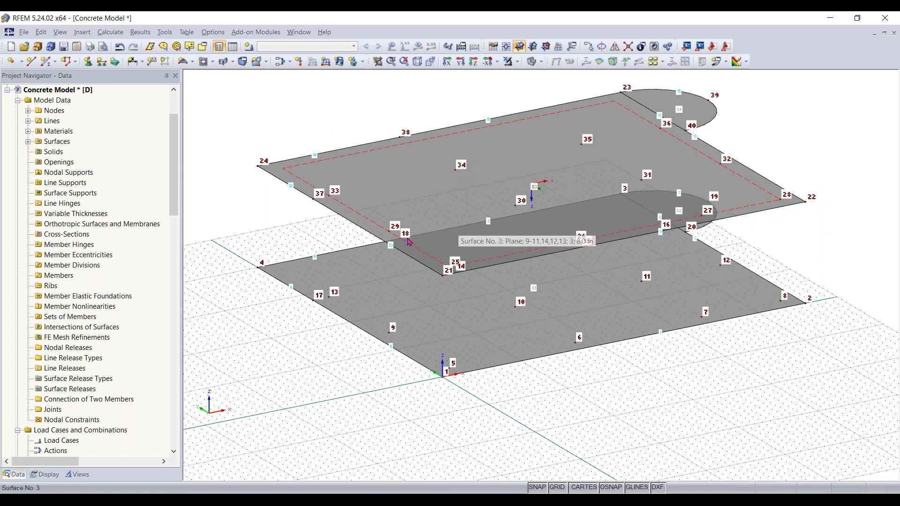
- Render the solid model's surfaces as filled including thickness
{"action": "scroll", "coordinate": [403, 237], "scroll_direction": "up", "scroll_amount": 3}
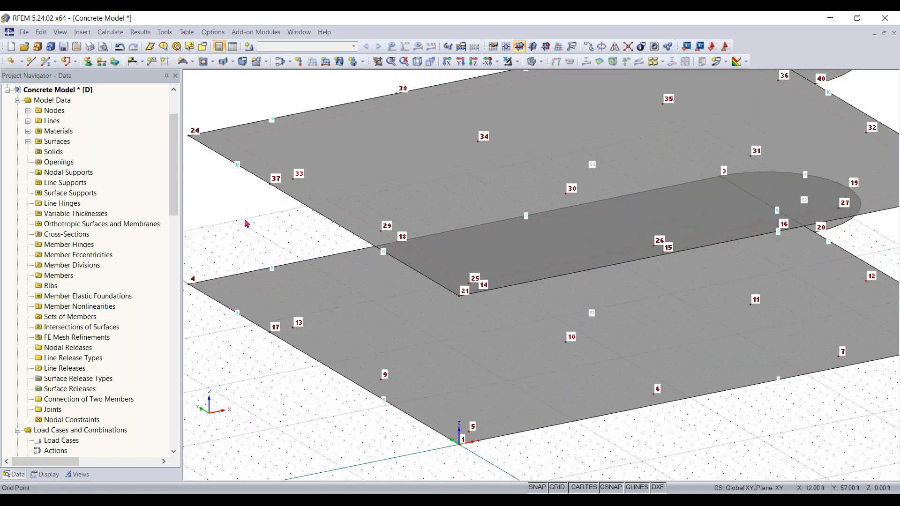
{"action": "mouse_move", "coordinate": [254, 222]}
{"action": "middle_mouse_down", "text": "ctrl"}
{"action": "mouse_move", "coordinate": [592, 157]}
{"action": "mouse_move", "coordinate": [383, 170]}
{"action": "mouse_move", "coordinate": [255, 205]}
{"action": "mouse_move", "coordinate": [263, 207]}
{"action": "middle_mouse_up", "text": "ctrl"}
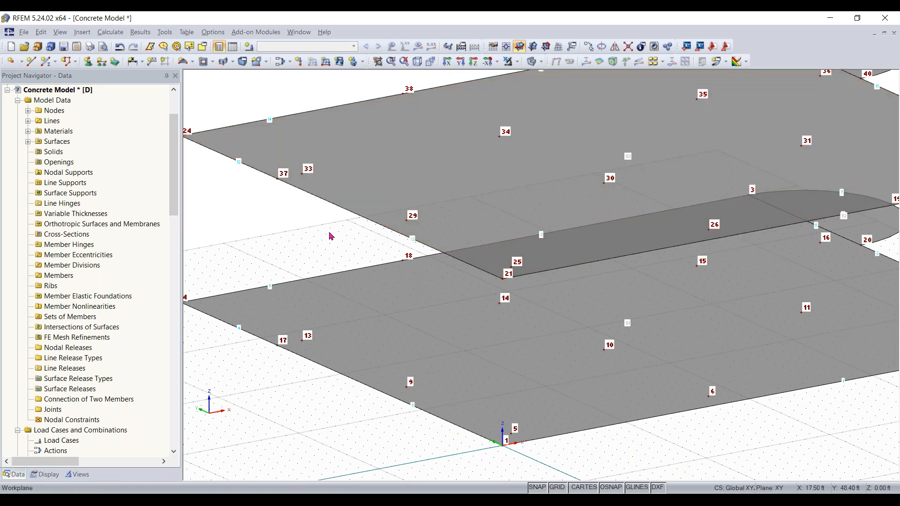
{"action": "scroll", "coordinate": [331, 236], "scroll_direction": "down", "scroll_amount": 2}
{"action": "left_click", "coordinate": [45, 474]}
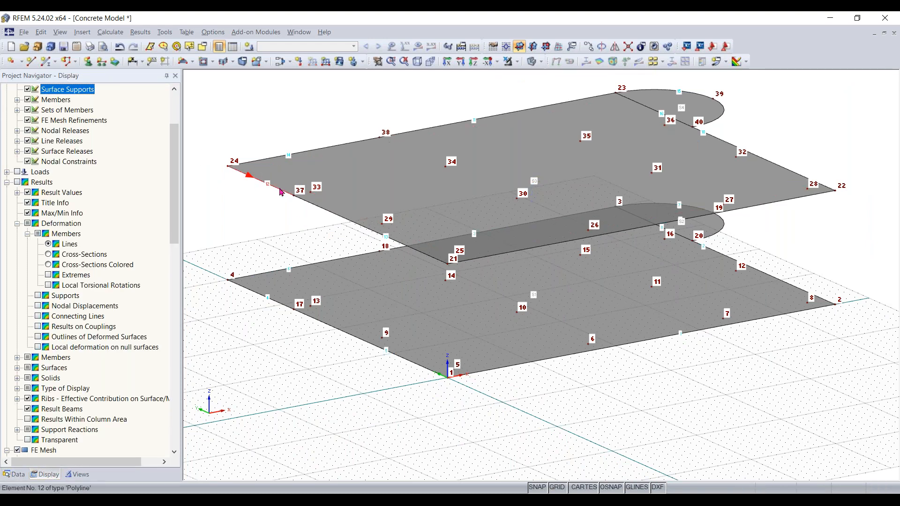
{"action": "middle_click_drag", "start_coordinate": [301, 223], "coordinate": [277, 211], "text": "ctrl"}
{"action": "scroll", "coordinate": [123, 275], "scroll_direction": "down", "scroll_amount": 6}
{"action": "left_click_drag", "start_coordinate": [175, 242], "coordinate": [169, 410]}
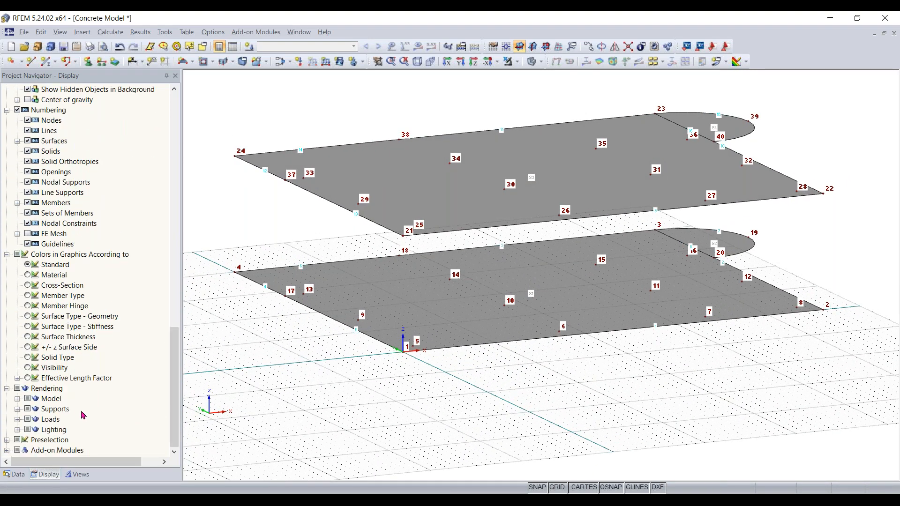
{"action": "left_click", "coordinate": [17, 399]}
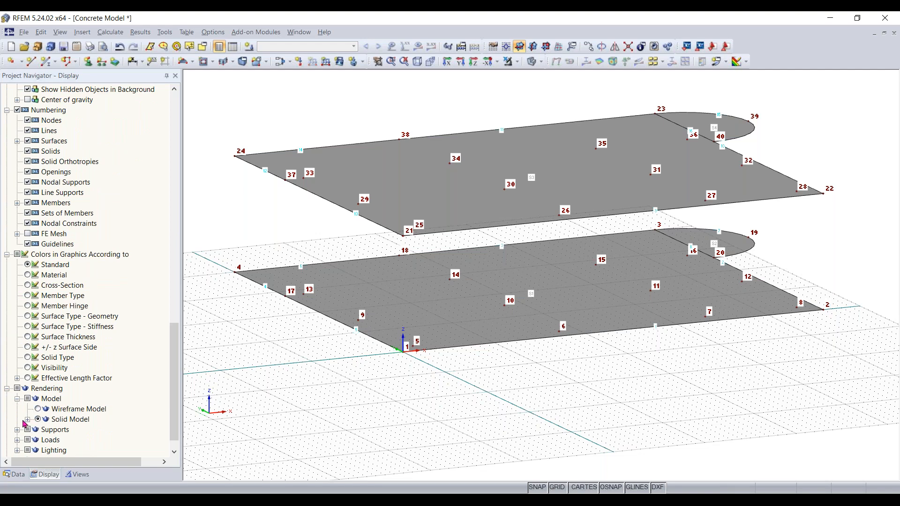
{"action": "scroll", "coordinate": [47, 432], "scroll_direction": "down", "scroll_amount": 1}
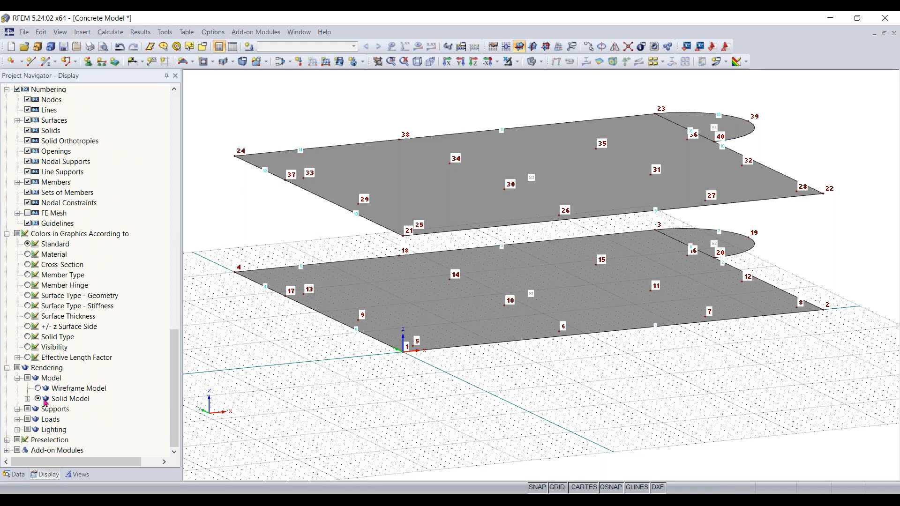
{"action": "left_click", "coordinate": [27, 399]}
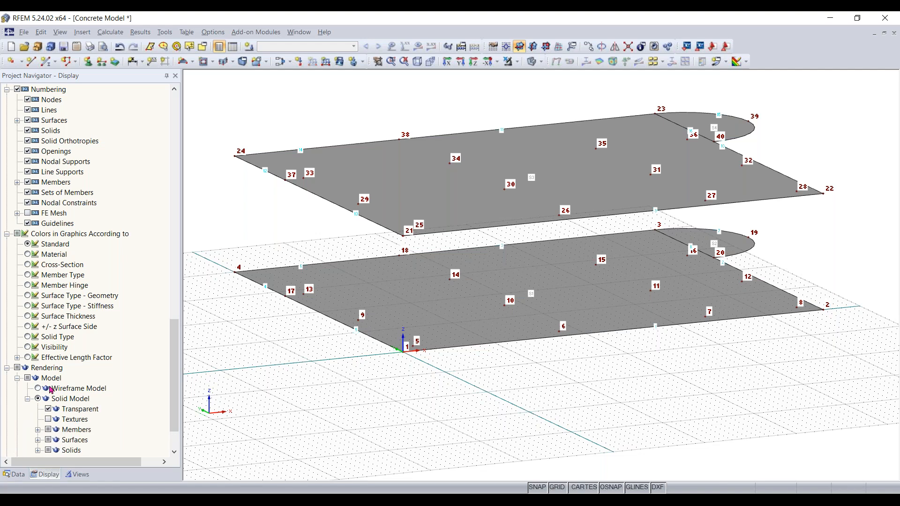
{"action": "scroll", "coordinate": [37, 404], "scroll_direction": "down", "scroll_amount": 2}
{"action": "left_click", "coordinate": [38, 400]}
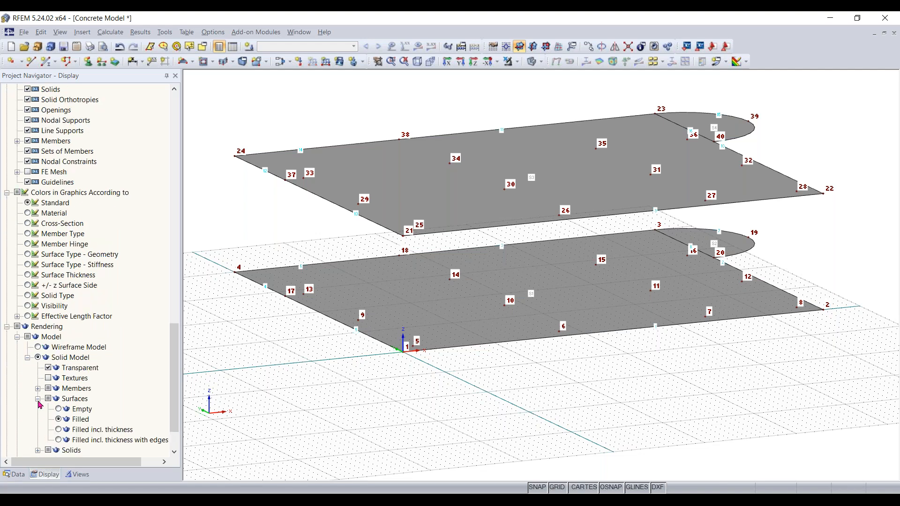
{"action": "scroll", "coordinate": [39, 405], "scroll_direction": "down", "scroll_amount": 1}
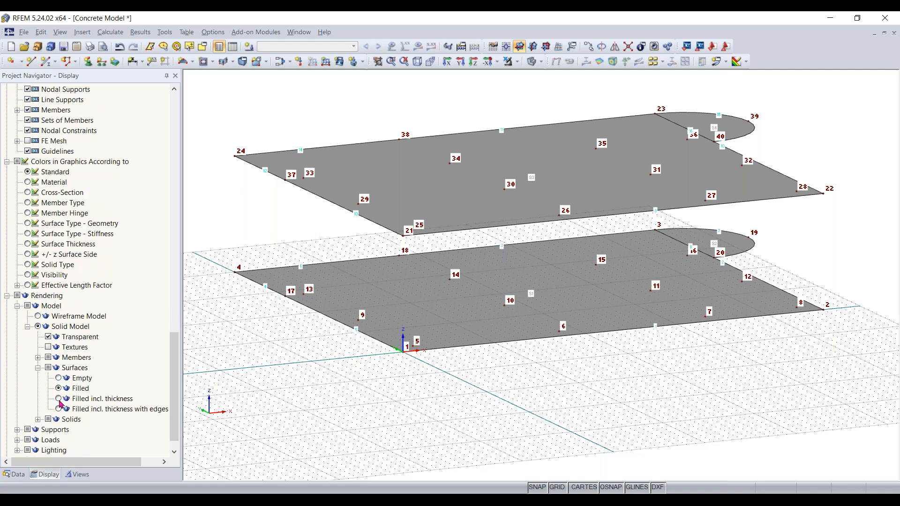
{"action": "left_click", "coordinate": [58, 399]}
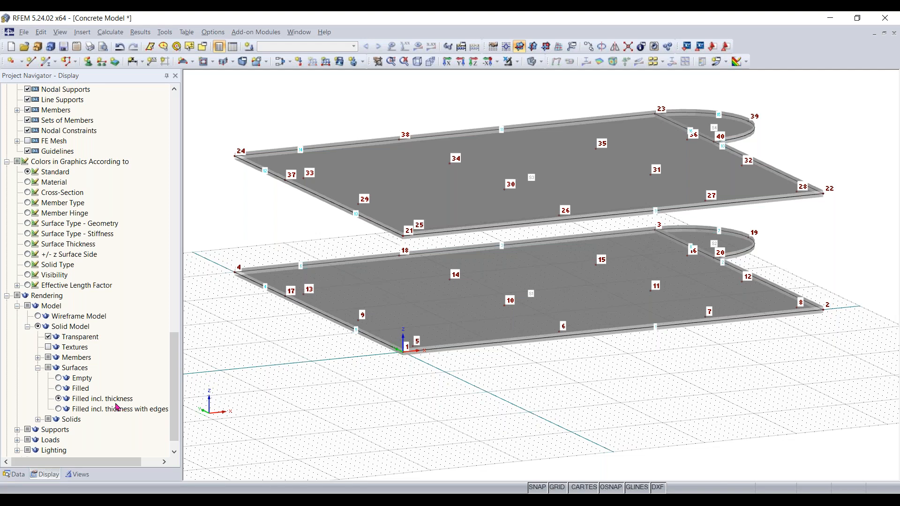
- Examine the rendered slab thickness at the upper slab's X 0, Y 40 ft corner and across both levels
{"action": "middle_click_drag", "start_coordinate": [346, 235], "coordinate": [292, 208], "text": "ctrl"}
{"action": "scroll", "coordinate": [232, 209], "scroll_direction": "up", "scroll_amount": 6}
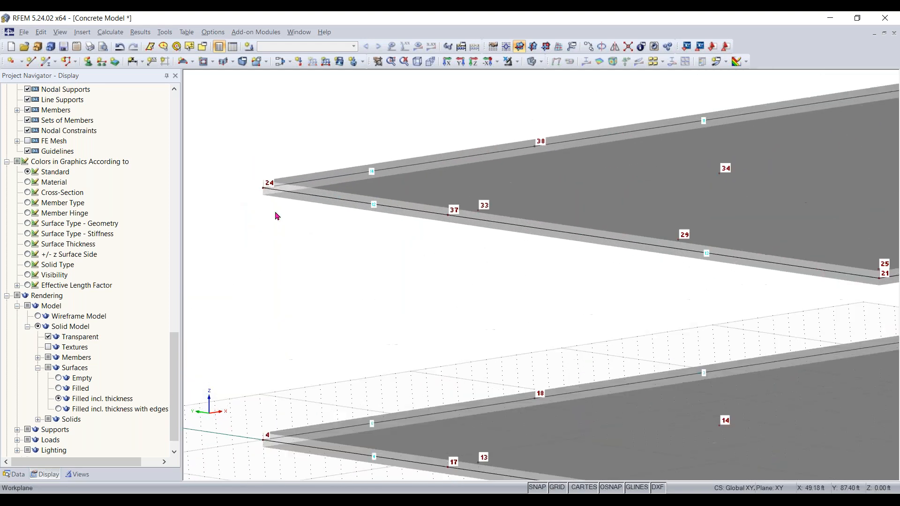
{"action": "scroll", "coordinate": [285, 176], "scroll_direction": "up", "scroll_amount": 2}
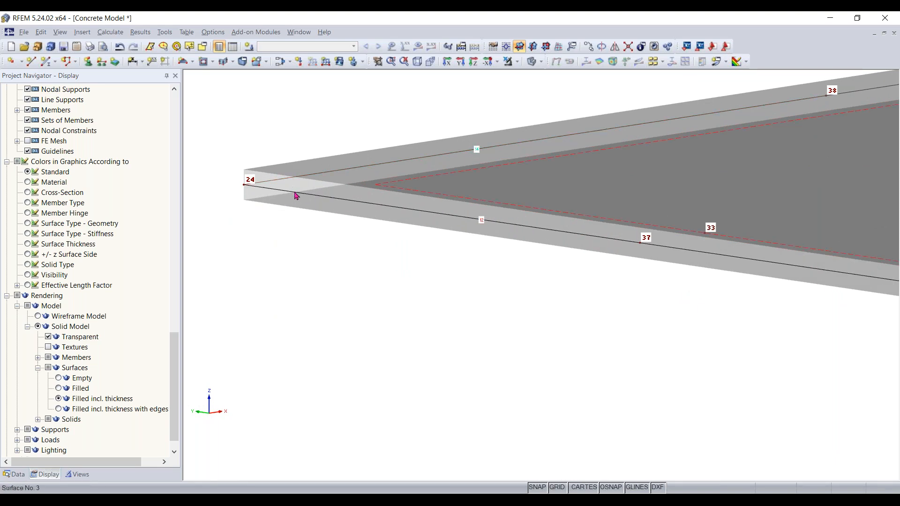
{"action": "scroll", "coordinate": [487, 215], "scroll_direction": "down", "scroll_amount": 3}
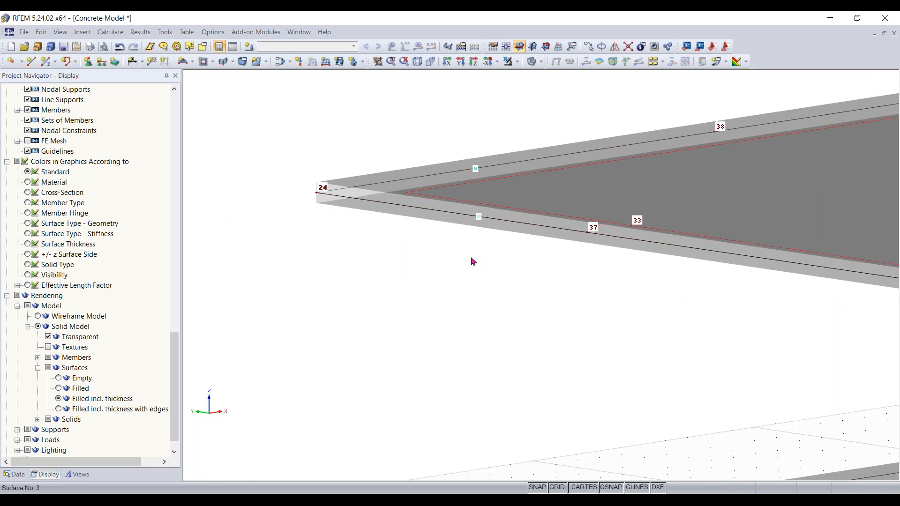
{"action": "middle_click_drag", "start_coordinate": [461, 258], "coordinate": [421, 290], "text": "ctrl"}
{"action": "scroll", "coordinate": [463, 300], "scroll_direction": "down", "scroll_amount": 3}
{"action": "middle_click_drag", "start_coordinate": [548, 323], "coordinate": [471, 293]}
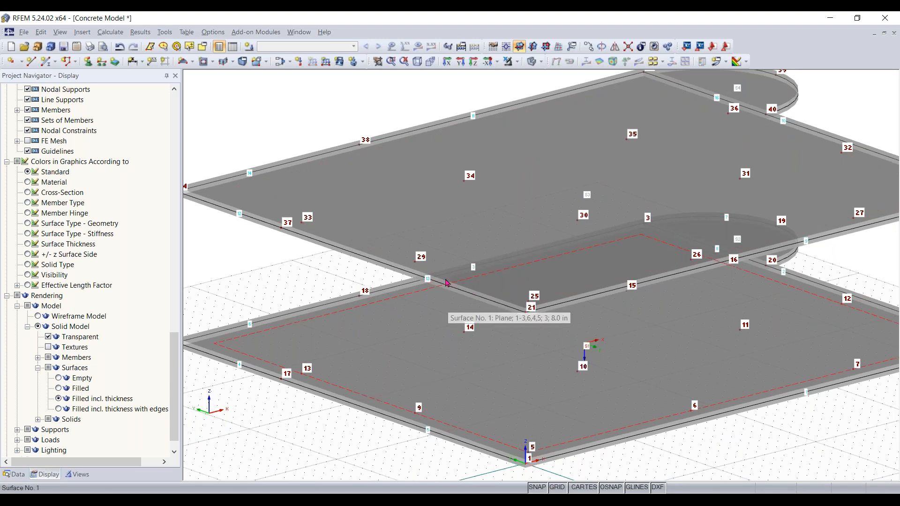
{"action": "middle_click_drag", "start_coordinate": [447, 283], "coordinate": [493, 302], "text": "ctrl"}
{"action": "middle_click_drag", "start_coordinate": [513, 267], "coordinate": [351, 352], "text": "ctrl"}
{"action": "scroll", "coordinate": [488, 358], "scroll_direction": "down", "scroll_amount": 2}
- Restore the surface rendering to Filled and return to the model data tree
{"action": "left_click", "coordinate": [59, 389]}
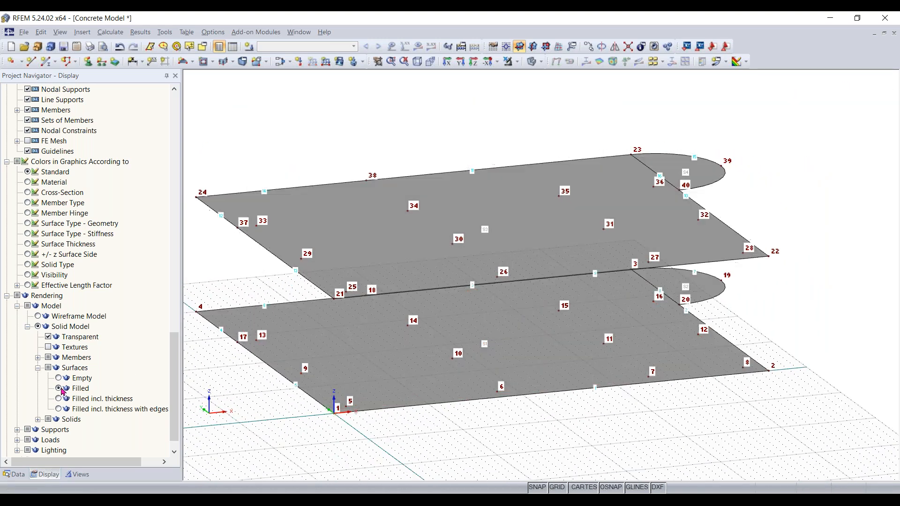
{"action": "left_click", "coordinate": [15, 474]}
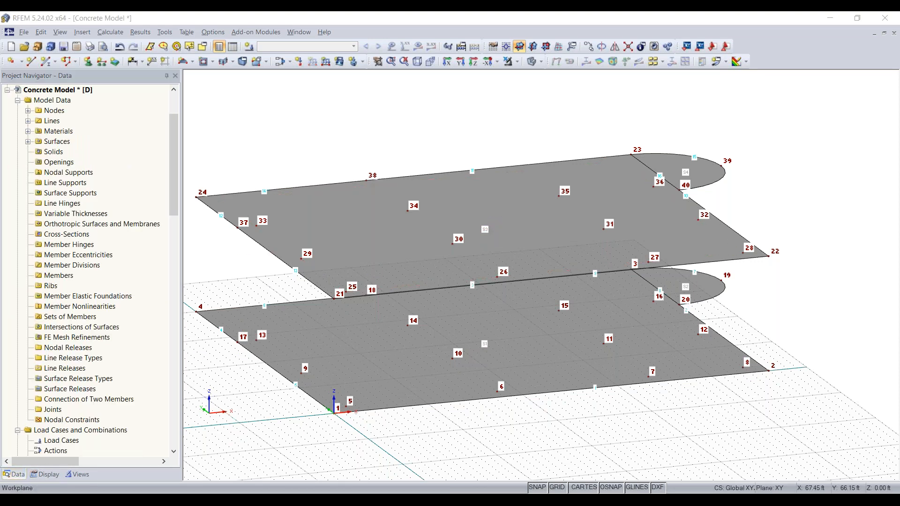
{"action": "right_click", "coordinate": [323, 56]}
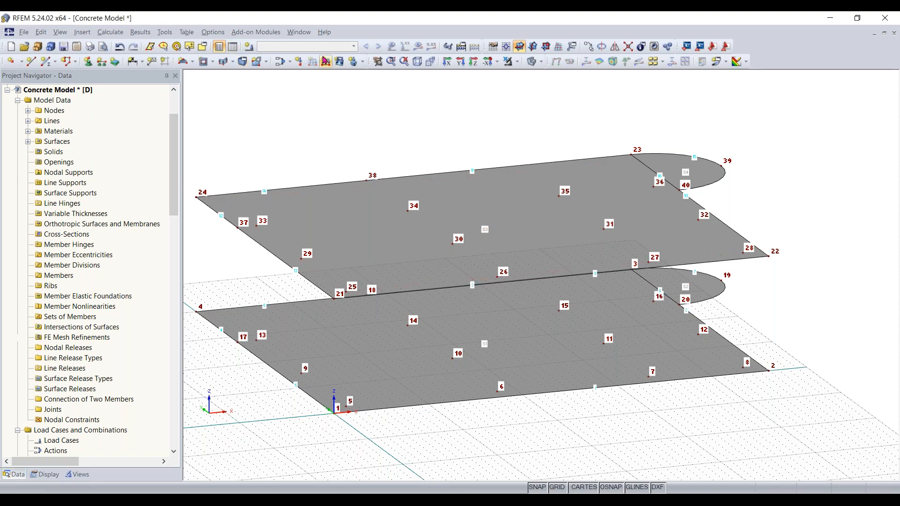
- Show the two-storey slab model in perspective, looking in the reverse Z-direction
{"action": "left_click", "coordinate": [302, 112]}
{"action": "right_click_drag", "start_coordinate": [320, 113], "coordinate": [380, 121]}
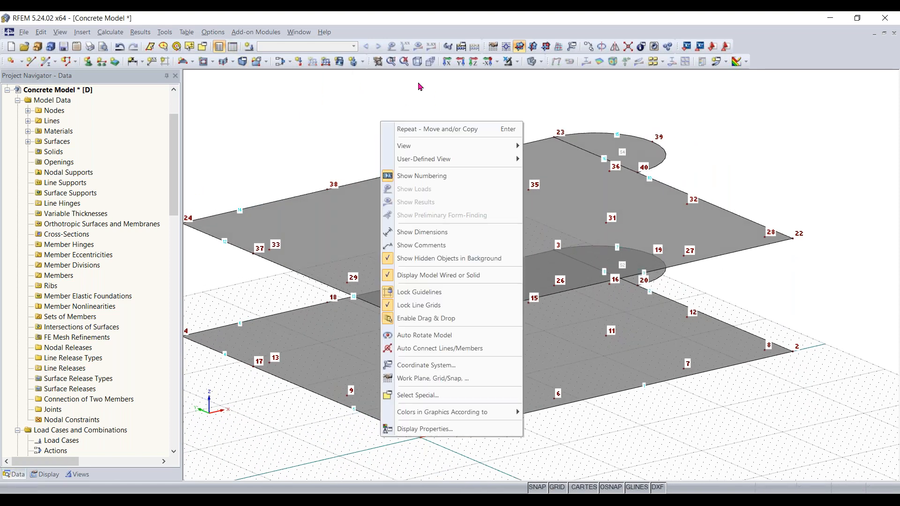
{"action": "left_click", "coordinate": [419, 77]}
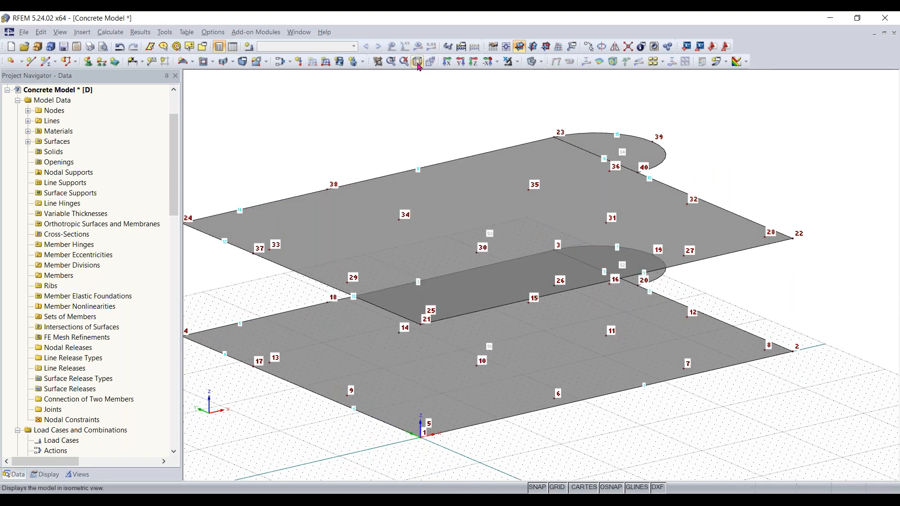
{"action": "left_click", "coordinate": [418, 63]}
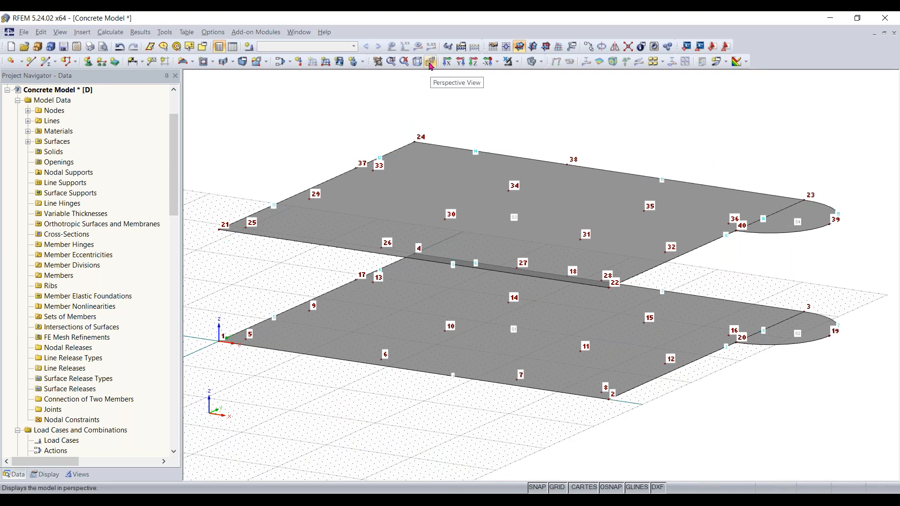
{"action": "left_click", "coordinate": [430, 63]}
{"action": "left_click", "coordinate": [431, 64]}
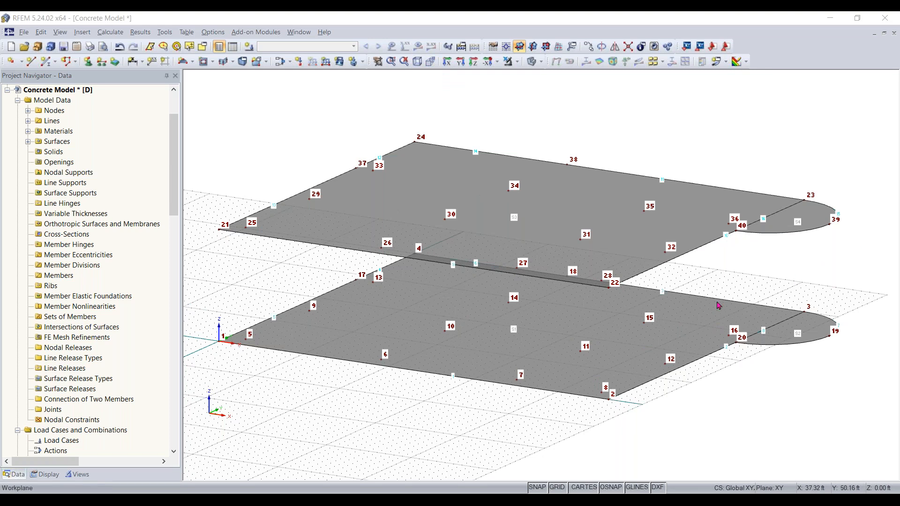
{"action": "left_click", "coordinate": [497, 62]}
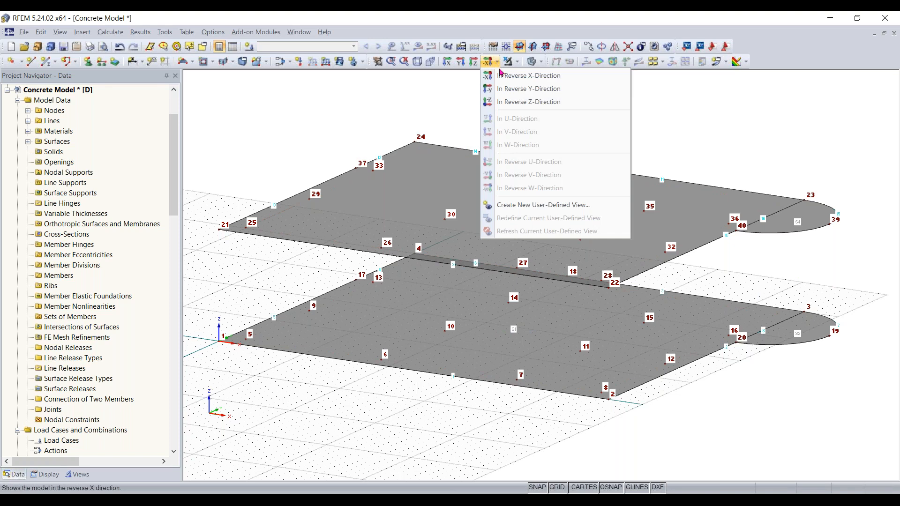
{"action": "left_click", "coordinate": [511, 103]}
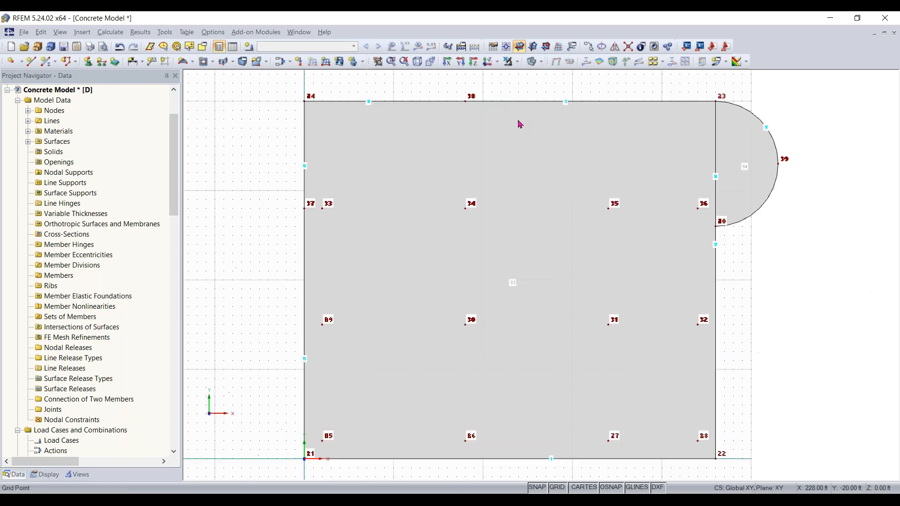
{"action": "left_click", "coordinate": [431, 66]}
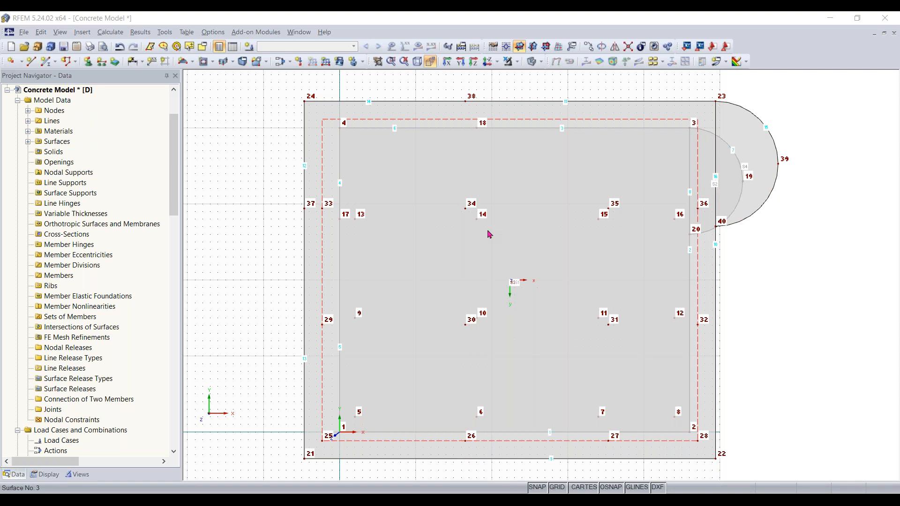
- Divide line 16, the straight edge between nodes 23 and 40 of the upper slab, with an intermediate node 7 ft from its start
{"action": "middle_click_drag", "start_coordinate": [804, 366], "coordinate": [794, 362], "text": "ctrl"}
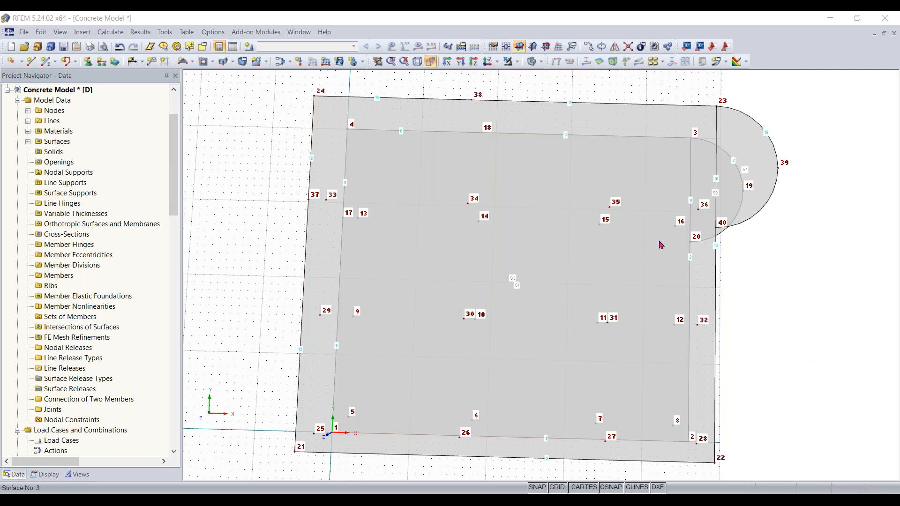
{"action": "scroll", "coordinate": [717, 203], "scroll_direction": "up", "scroll_amount": 2}
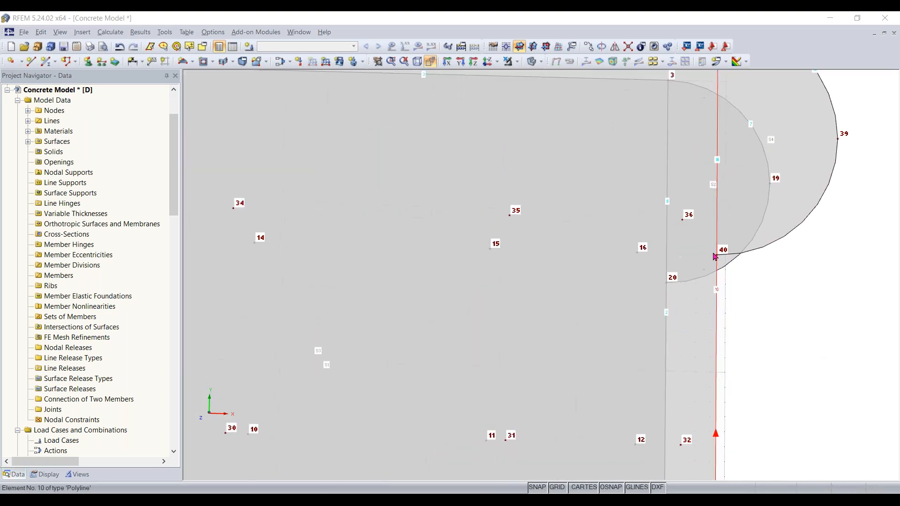
{"action": "scroll", "coordinate": [741, 309], "scroll_direction": "down", "scroll_amount": 1}
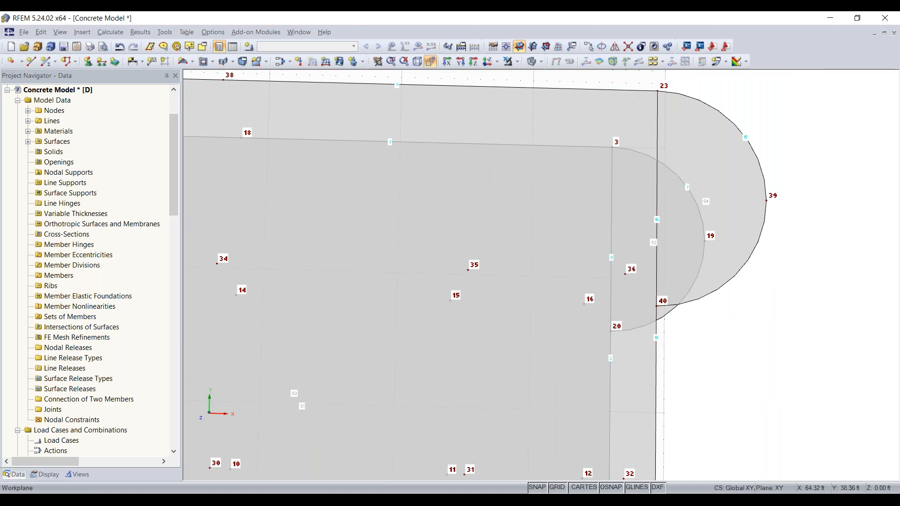
{"action": "left_click", "coordinate": [658, 197]}
{"action": "left_click", "coordinate": [399, 225]}
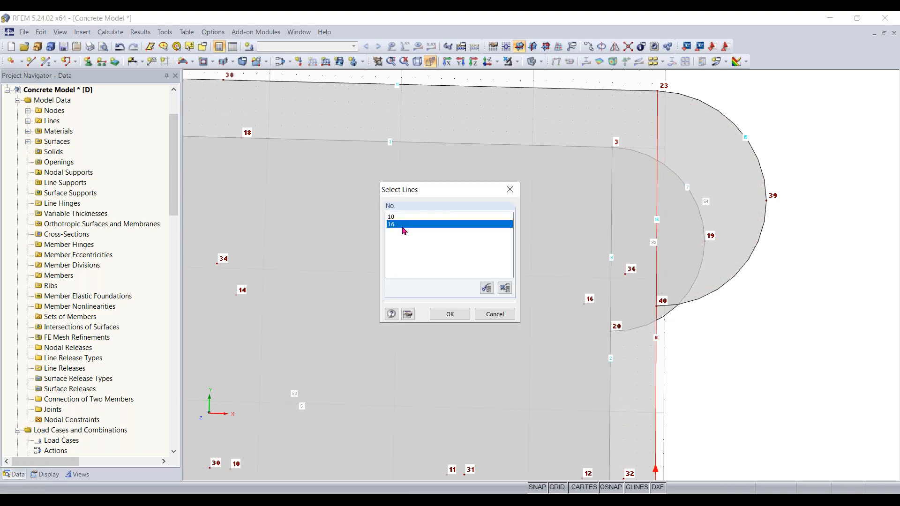
{"action": "left_click", "coordinate": [448, 314]}
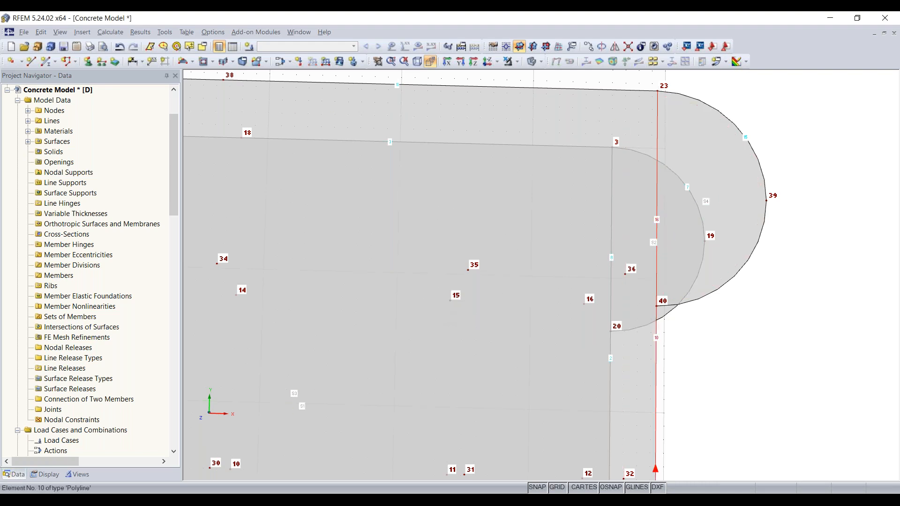
{"action": "right_click", "coordinate": [657, 244]}
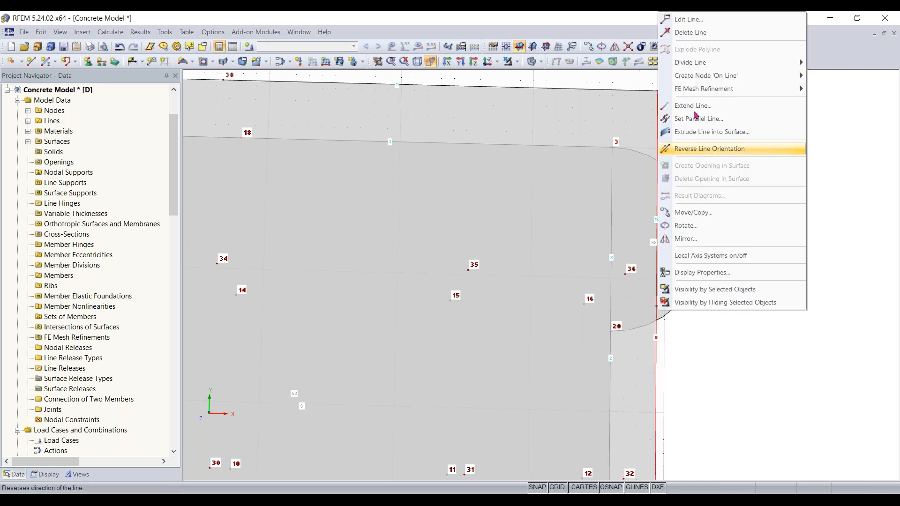
{"action": "mouse_move", "coordinate": [698, 65]}
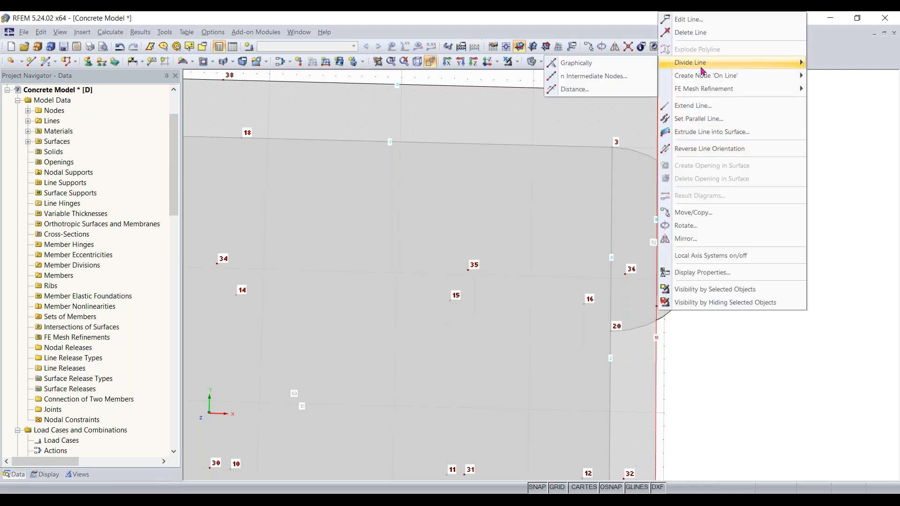
{"action": "left_click", "coordinate": [587, 90]}
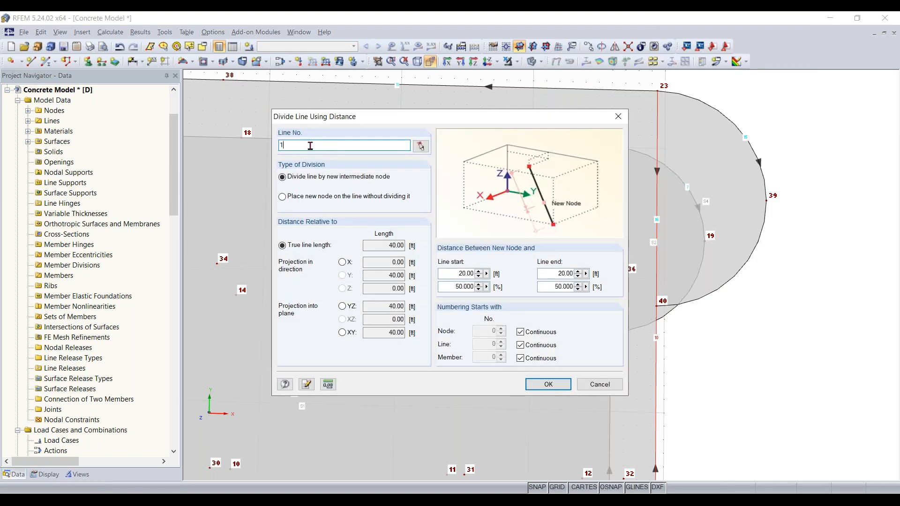
{"action": "type", "text": "16"}
{"action": "key", "text": "BackSpace"}
{"action": "key", "text": "BackSpace"}
{"action": "key", "text": "BackSpace"}
{"action": "type", "text": "16"}
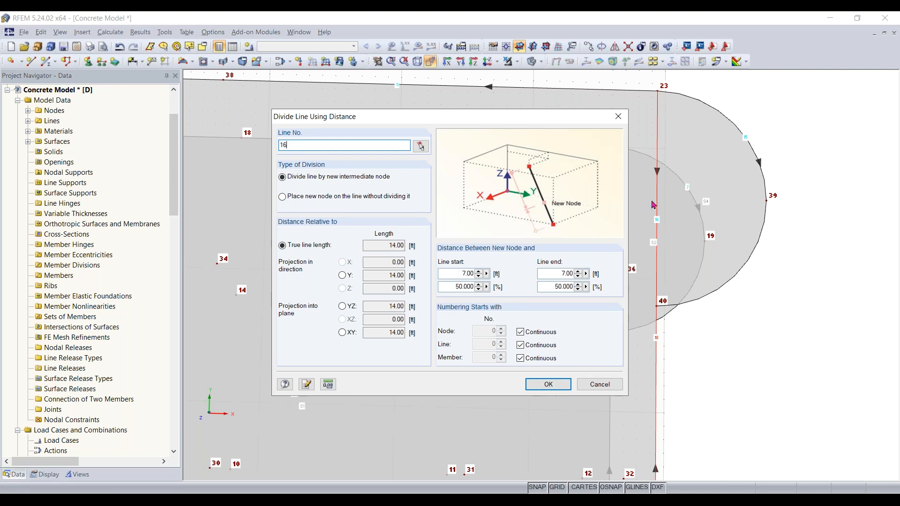
{"action": "left_click", "coordinate": [545, 383]}
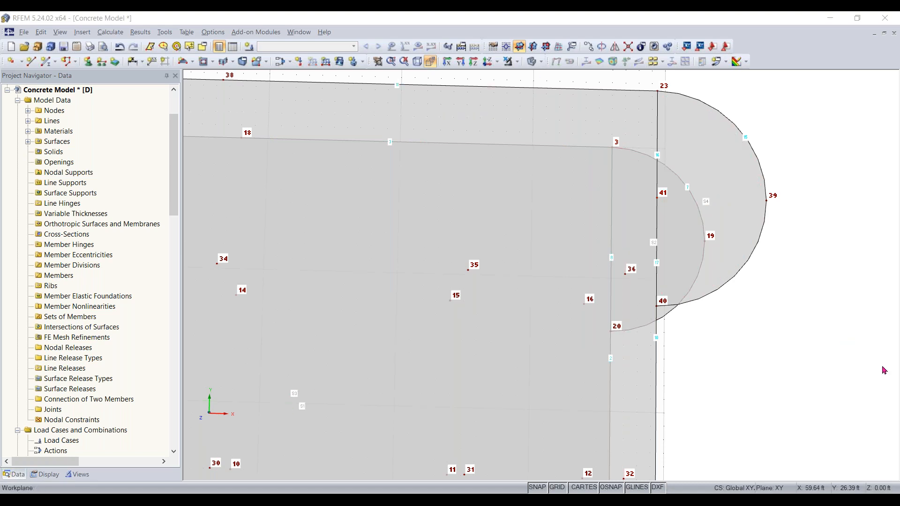
- Examine the upper slab's edge around node 40, where line 10 overlaps the straight edge of the semicircular surface
{"action": "right_click_drag", "start_coordinate": [743, 388], "coordinate": [622, 388]}
{"action": "left_click", "coordinate": [709, 422]}
{"action": "mouse_move", "coordinate": [707, 386]}
{"action": "middle_mouse_down", "text": "ctrl"}
{"action": "mouse_move", "coordinate": [722, 274]}
{"action": "mouse_move", "coordinate": [663, 217]}
{"action": "mouse_move", "coordinate": [695, 233]}
{"action": "middle_mouse_up", "text": "ctrl"}
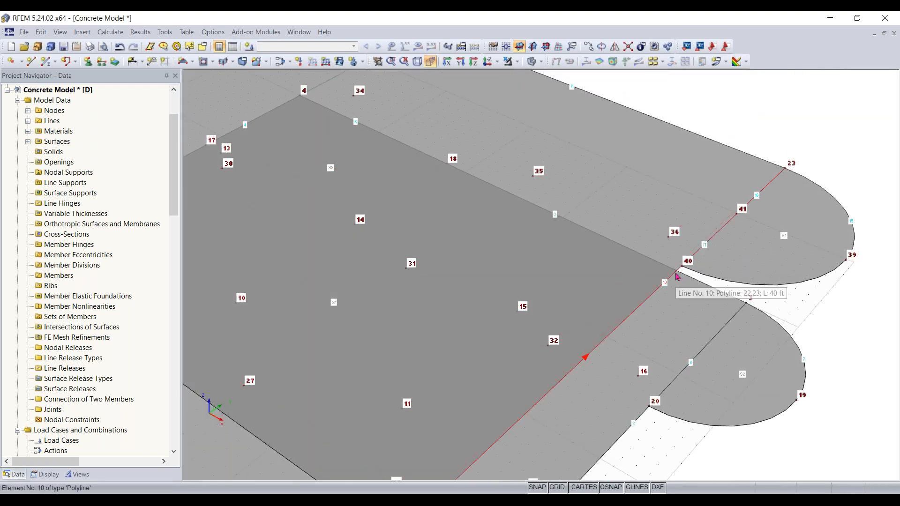
{"action": "scroll", "coordinate": [682, 275], "scroll_direction": "up", "scroll_amount": 3}
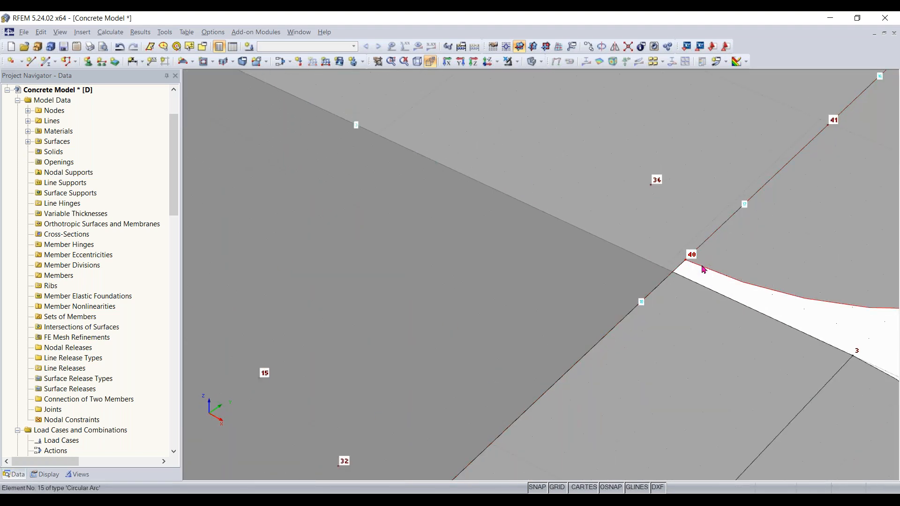
{"action": "scroll", "coordinate": [704, 269], "scroll_direction": "down", "scroll_amount": 2}
{"action": "scroll", "coordinate": [705, 271], "scroll_direction": "up", "scroll_amount": 2}
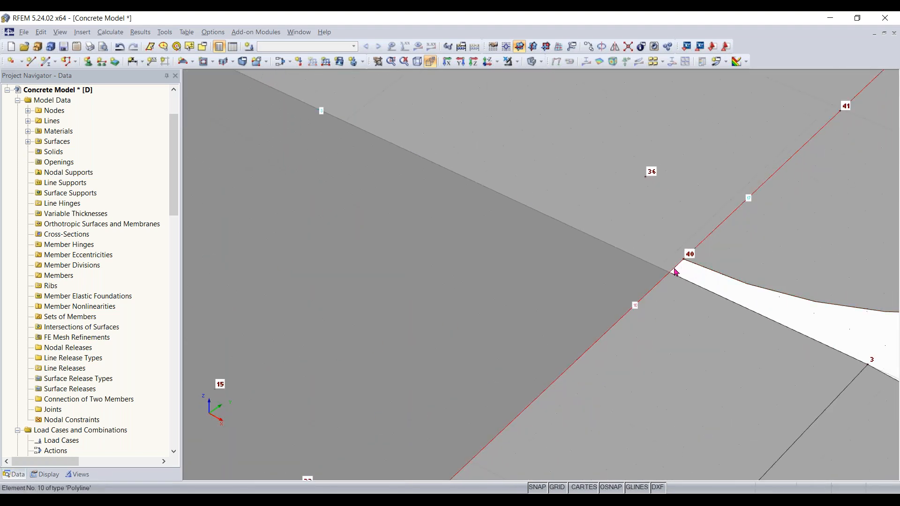
{"action": "scroll", "coordinate": [676, 271], "scroll_direction": "down", "scroll_amount": 3}
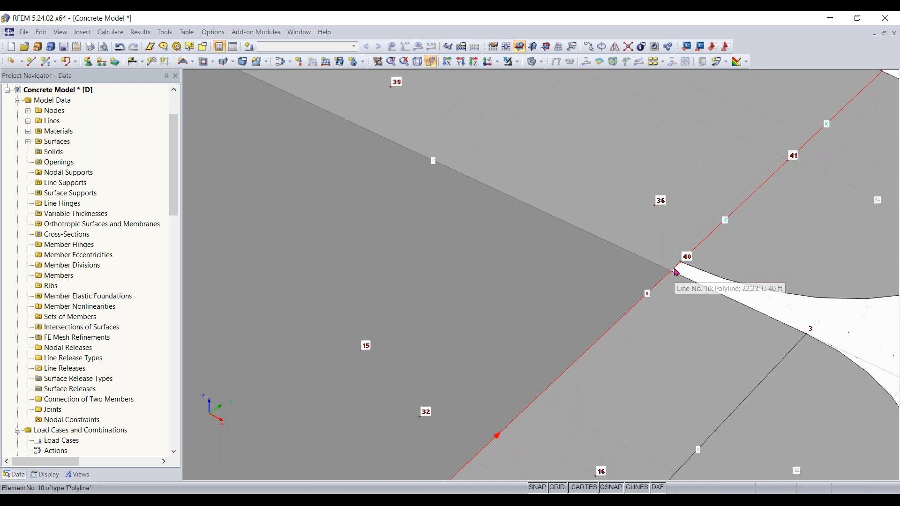
{"action": "middle_click_drag", "start_coordinate": [673, 268], "coordinate": [768, 261]}
{"action": "right_click", "coordinate": [768, 262]}
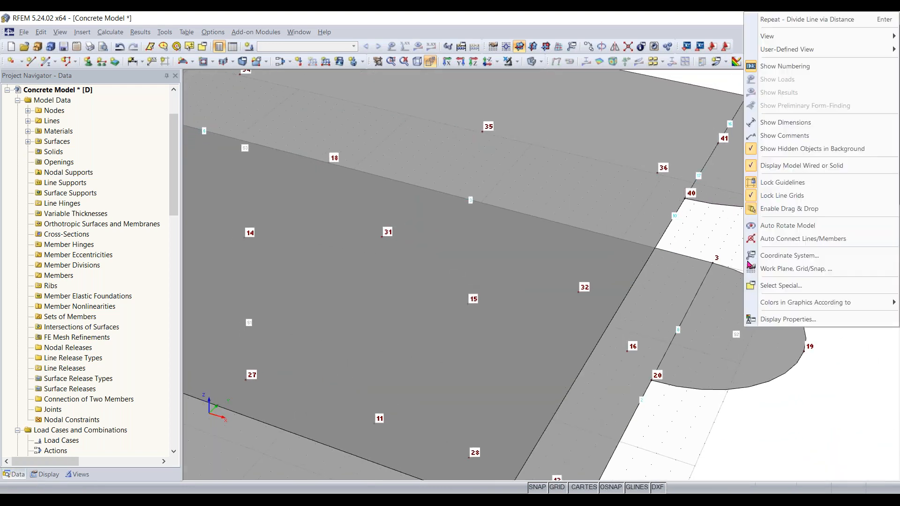
{"action": "left_click", "coordinate": [736, 262]}
{"action": "middle_click_drag", "start_coordinate": [745, 157], "coordinate": [682, 156]}
{"action": "scroll", "coordinate": [682, 156], "scroll_direction": "up", "scroll_amount": 1}
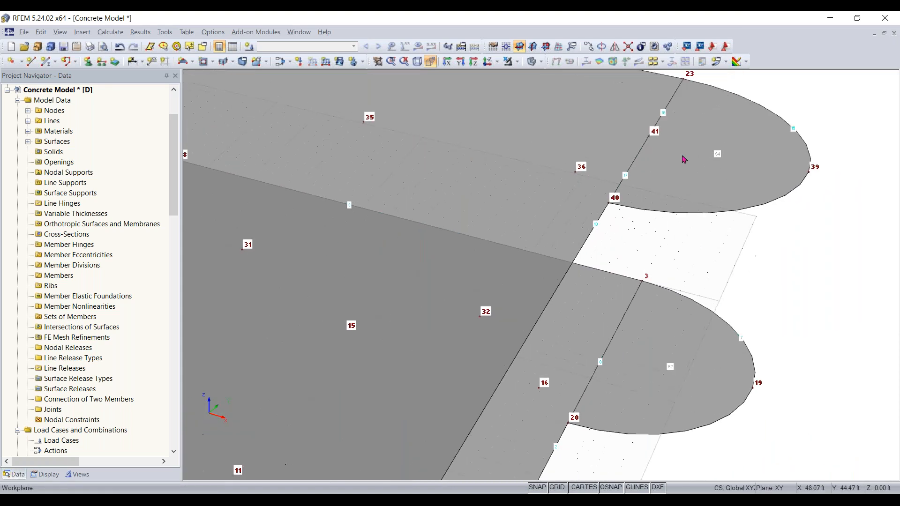
- Connect the overlapping lines at node 40 on the upper slab's edge with the Connect Lines/Members tool
{"action": "left_click", "coordinate": [629, 47]}
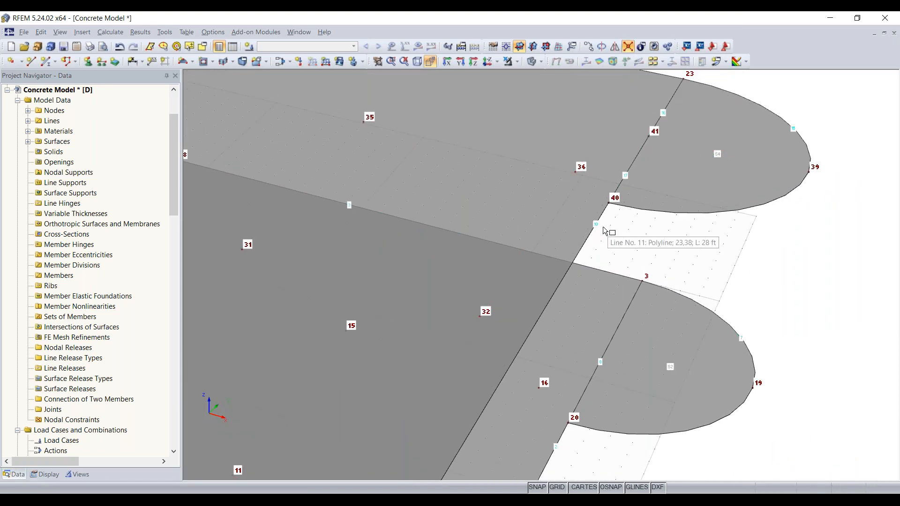
{"action": "left_click_drag", "start_coordinate": [602, 227], "coordinate": [622, 175]}
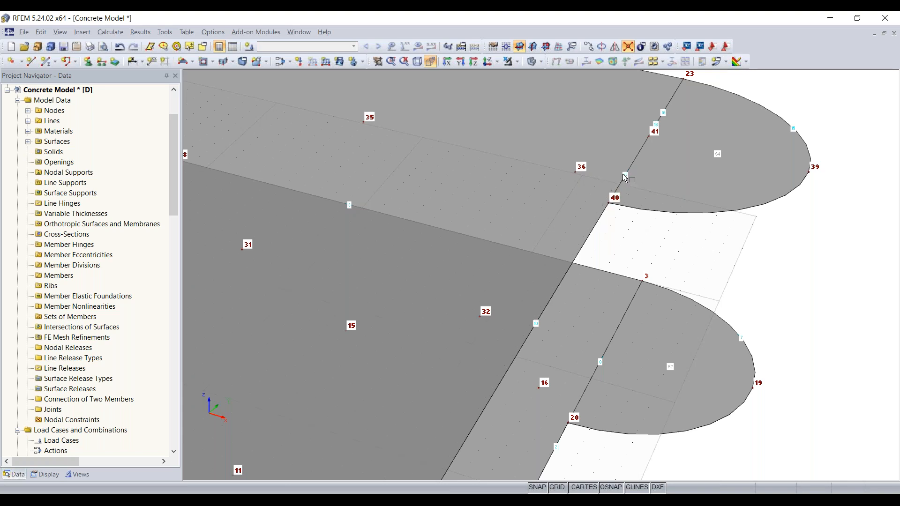
{"action": "key", "text": "Escape"}
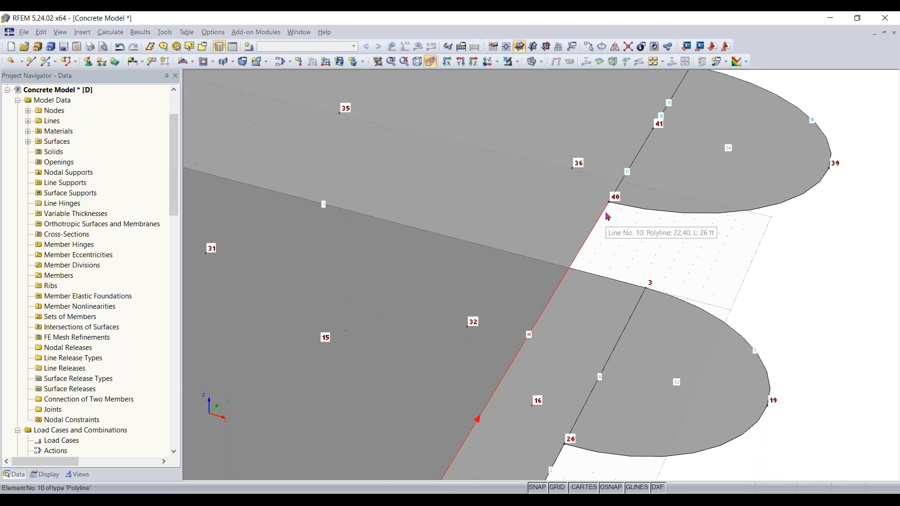
- Inspect the split edge lines between nodes 23, 41 and 40 and their relation to the surrounding slab surfaces
{"action": "scroll", "coordinate": [607, 216], "scroll_direction": "up", "scroll_amount": 2}
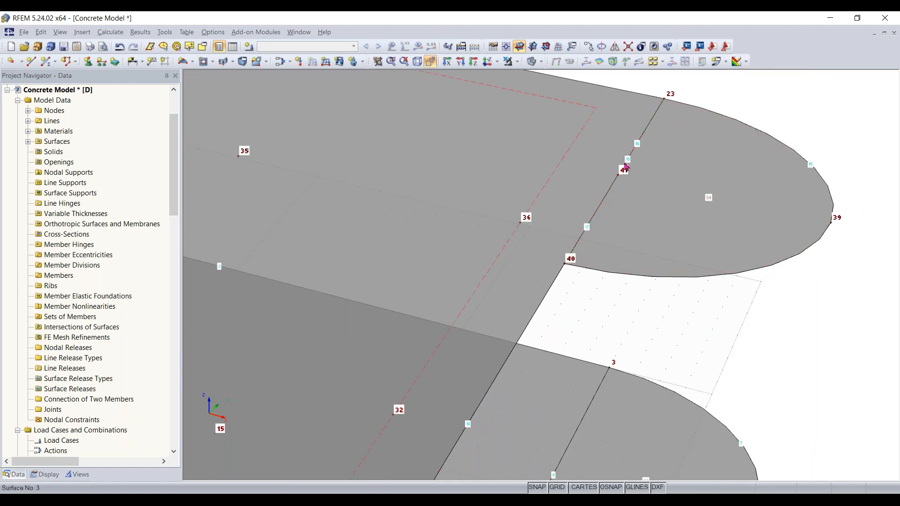
{"action": "scroll", "coordinate": [584, 366], "scroll_direction": "down", "scroll_amount": 3}
{"action": "middle_click_drag", "start_coordinate": [585, 366], "coordinate": [649, 186]}
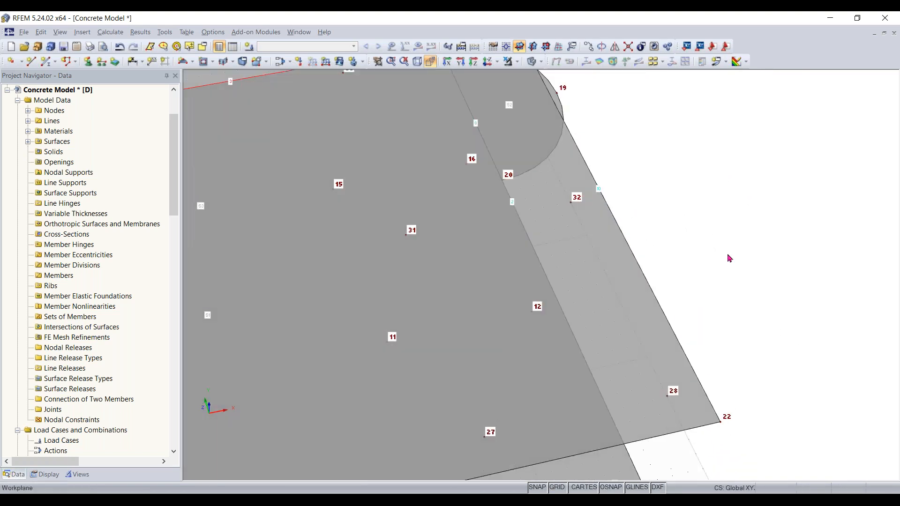
{"action": "scroll", "coordinate": [628, 174], "scroll_direction": "down", "scroll_amount": 1}
{"action": "middle_click_drag", "start_coordinate": [653, 256], "coordinate": [730, 469]}
{"action": "scroll", "coordinate": [604, 241], "scroll_direction": "up", "scroll_amount": 2}
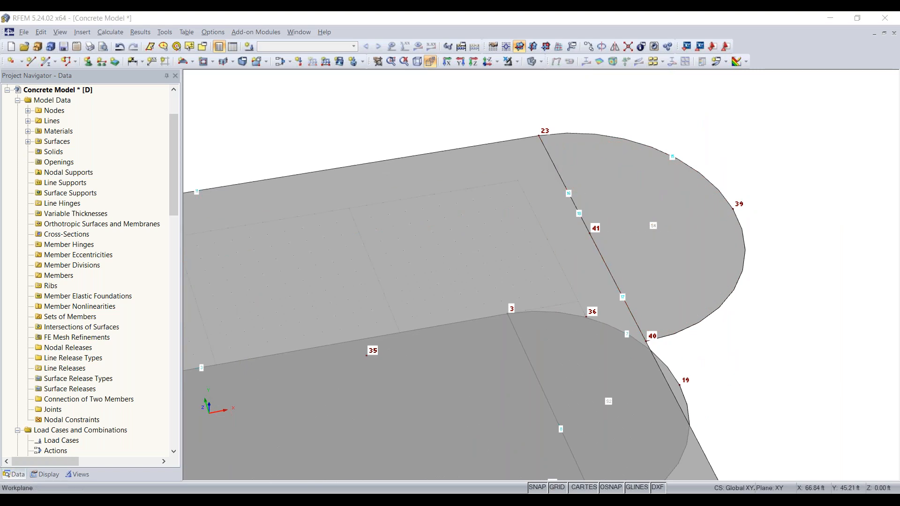
{"action": "scroll", "coordinate": [715, 383], "scroll_direction": "down", "scroll_amount": 2}
{"action": "middle_click_drag", "start_coordinate": [739, 393], "coordinate": [782, 216]}
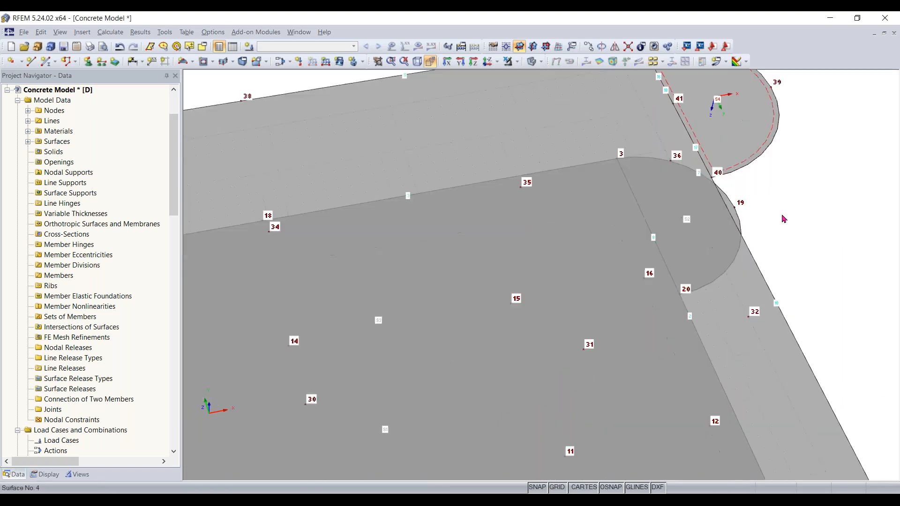
{"action": "scroll", "coordinate": [788, 223], "scroll_direction": "down", "scroll_amount": 2}
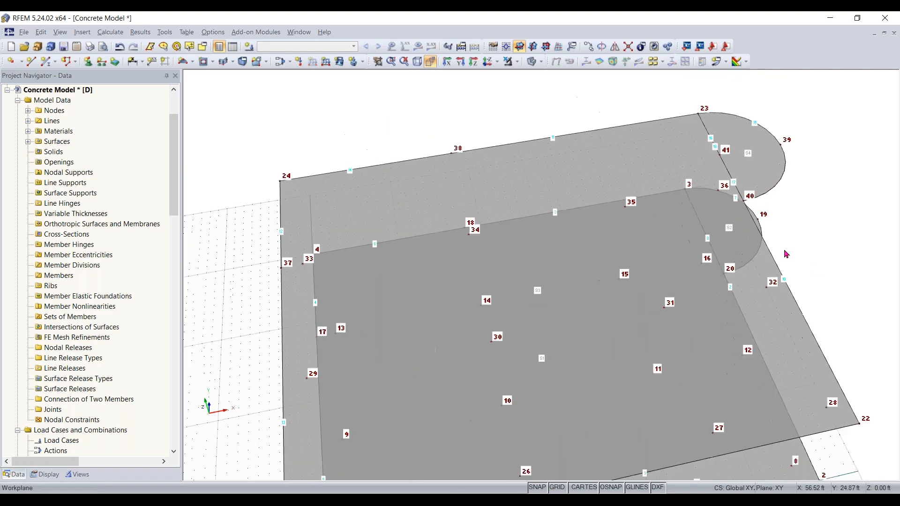
- Delete the upper level's rectangular slab surface and the adjoining semicircular surface, keeping their boundary lines
{"action": "left_click", "coordinate": [664, 154]}
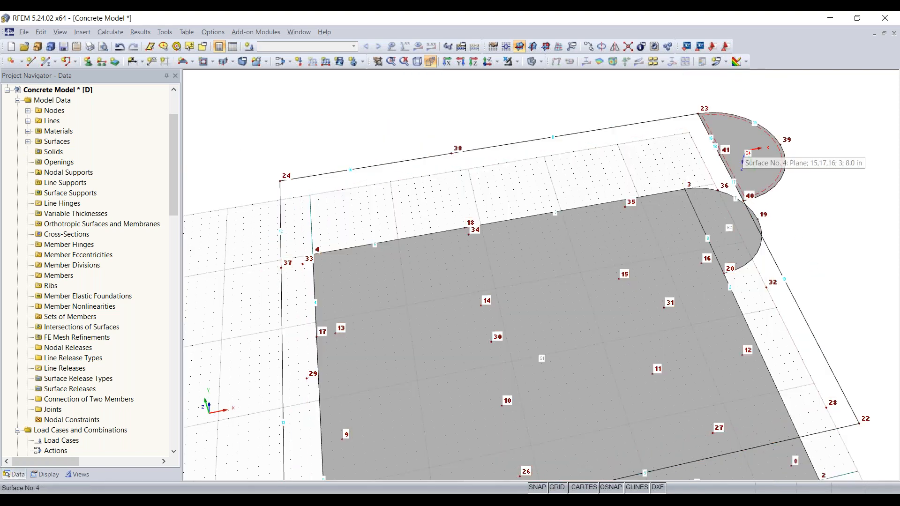
{"action": "left_click", "coordinate": [742, 153]}
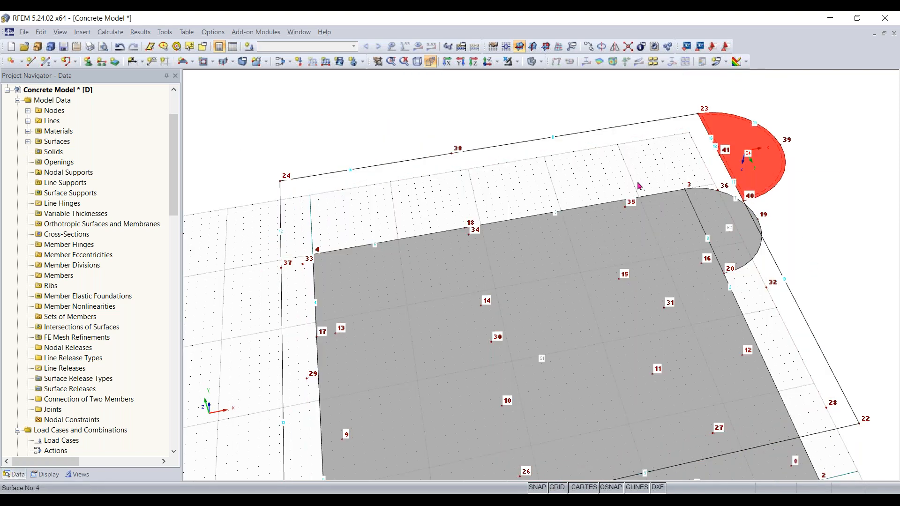
{"action": "key", "text": "Delete"}
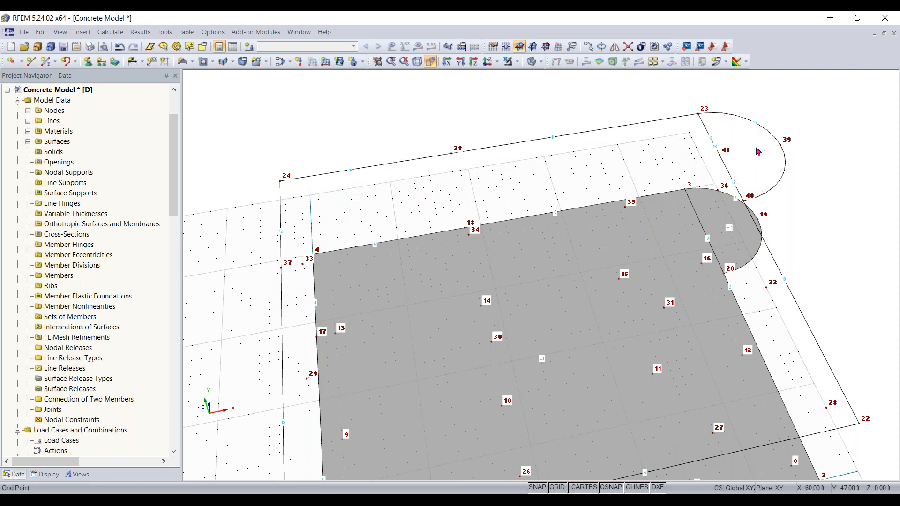
{"action": "scroll", "coordinate": [734, 164], "scroll_direction": "up", "scroll_amount": 1}
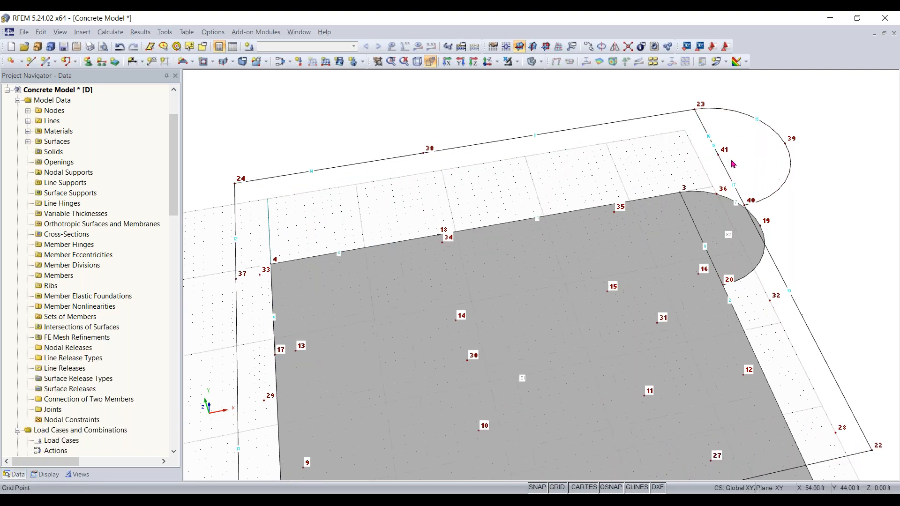
- Identify the overlapping lines 16, 17 and 18 along the upper slab's straight edge between nodes 23, 41 and 40
{"action": "scroll", "coordinate": [733, 164], "scroll_direction": "up", "scroll_amount": 2}
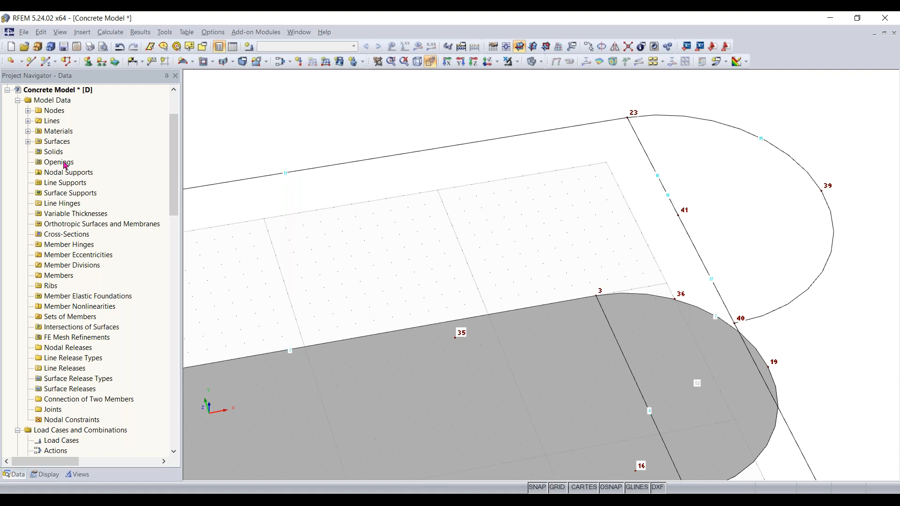
{"action": "left_click", "coordinate": [28, 123]}
{"action": "left_click", "coordinate": [94, 306]}
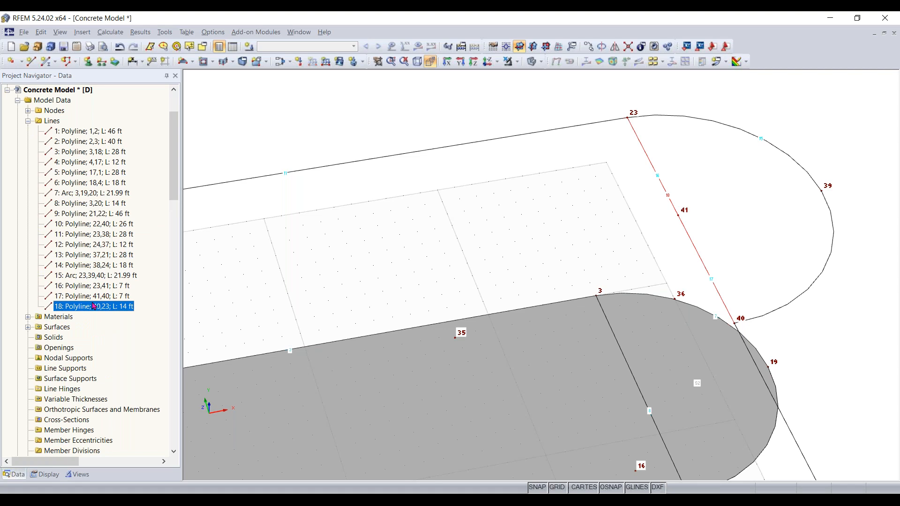
{"action": "left_click", "coordinate": [93, 300]}
{"action": "key", "text": "Up"}
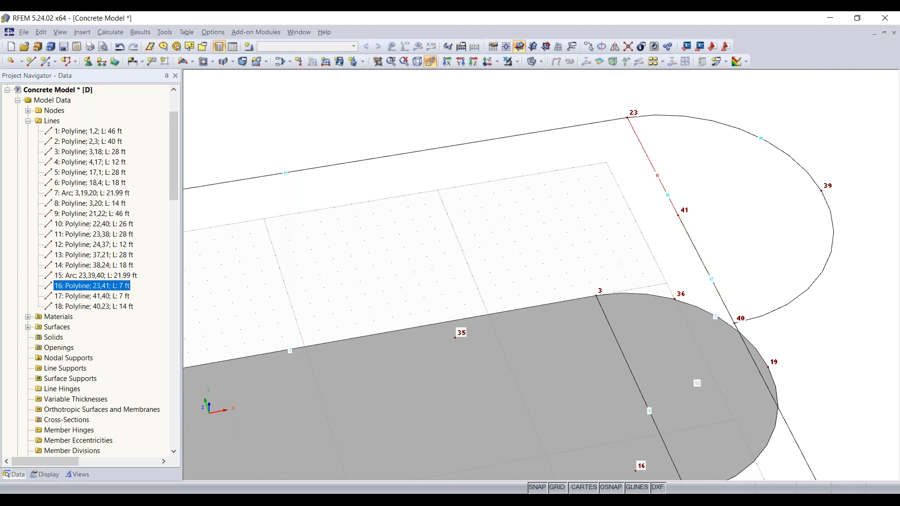
{"action": "left_click", "coordinate": [92, 299]}
{"action": "left_click", "coordinate": [91, 306]}
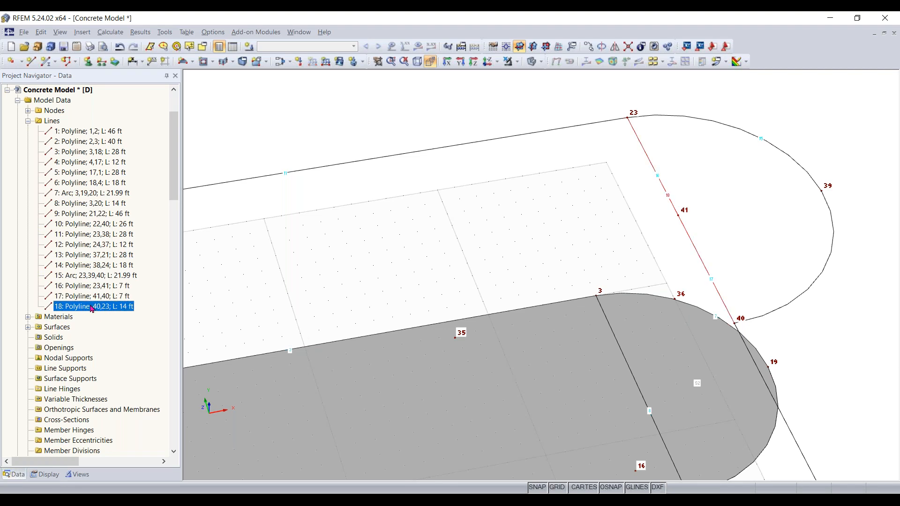
{"action": "left_click", "coordinate": [82, 287]}
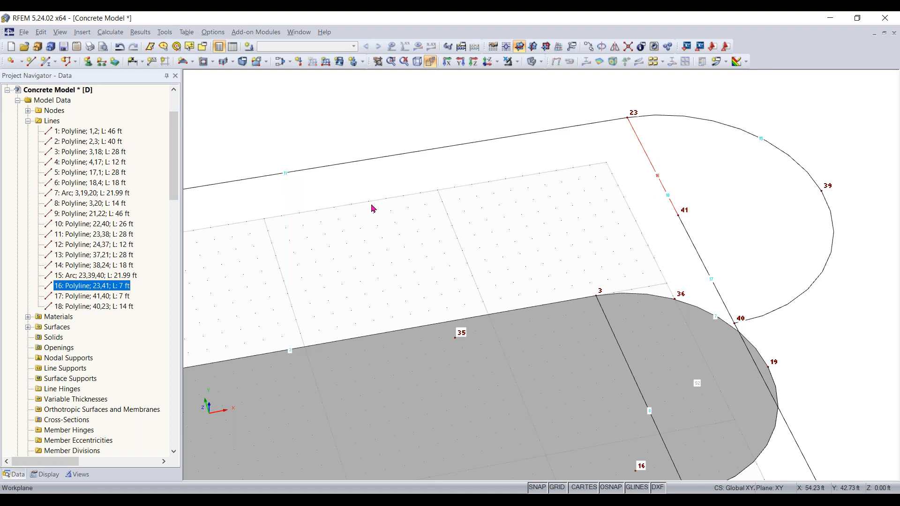
{"action": "left_click", "coordinate": [110, 297]}
{"action": "left_click", "coordinate": [106, 307]}
{"action": "left_click", "coordinate": [108, 297]}
- Delete the overlapping lines 16, 17 and 18 between nodes 23 and 40 on the upper level
{"action": "left_click", "coordinate": [106, 287]}
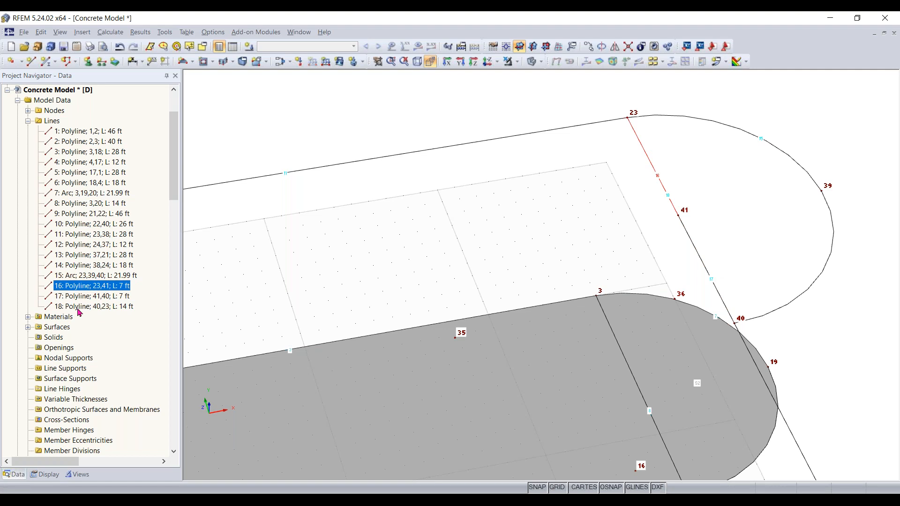
{"action": "left_click", "coordinate": [112, 308], "text": "shift"}
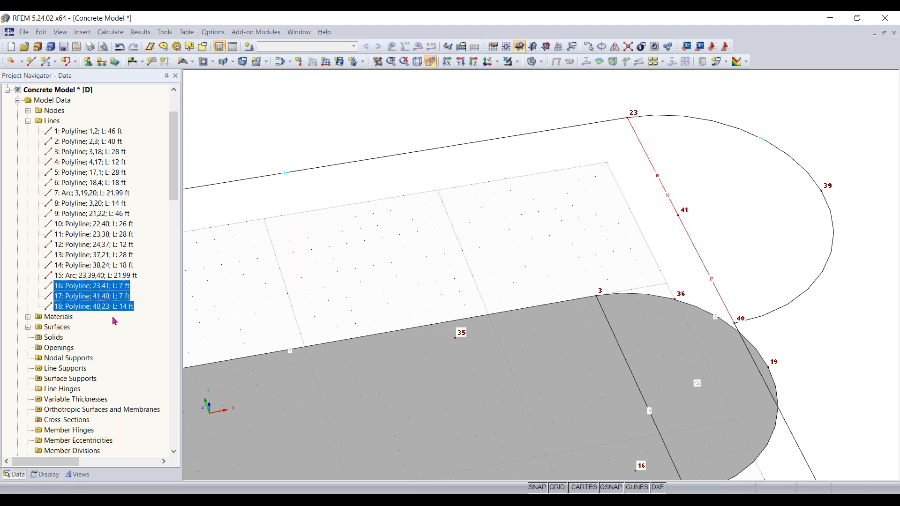
{"action": "key", "text": "Delete"}
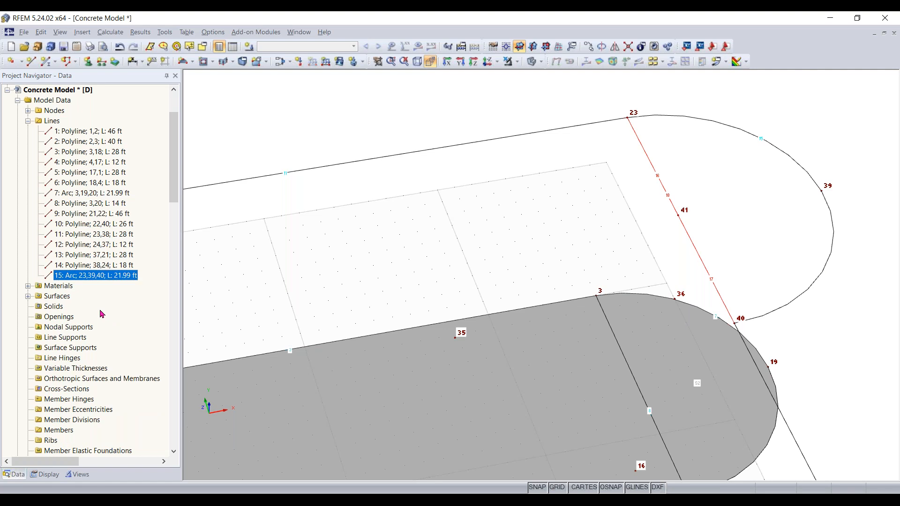
- Start a new plane surface by boundary lines, using Concrete f'c = 4000 psi and a constant thickness of 12 in
{"action": "scroll", "coordinate": [472, 235], "scroll_direction": "down", "scroll_amount": 4}
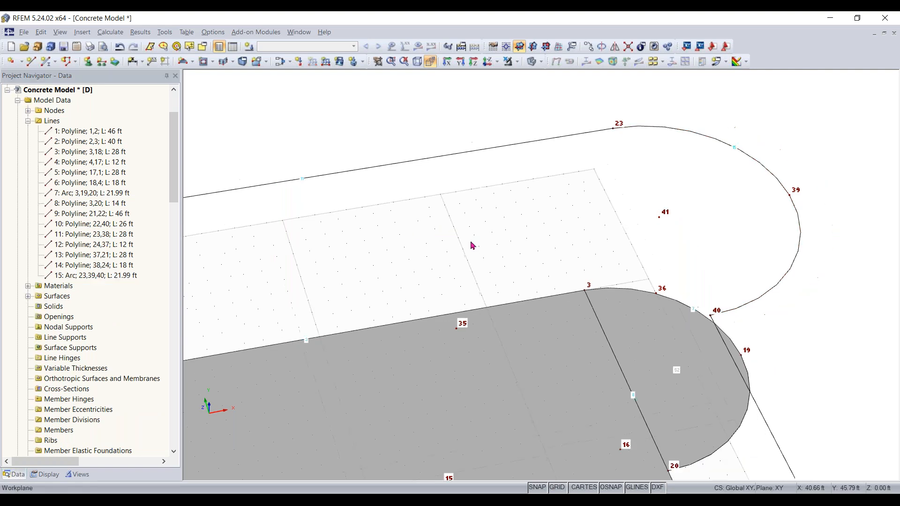
{"action": "scroll", "coordinate": [558, 245], "scroll_direction": "down", "scroll_amount": 2}
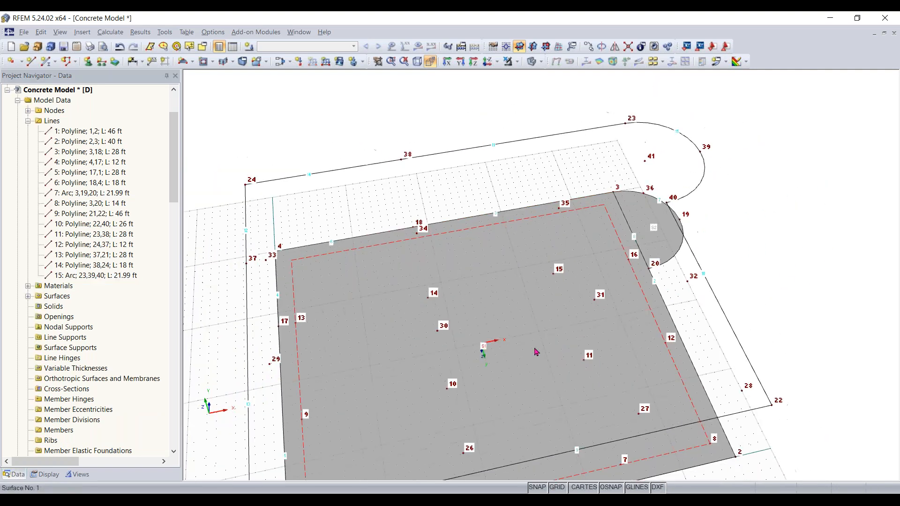
{"action": "middle_click_drag", "start_coordinate": [537, 351], "coordinate": [583, 300], "text": "ctrl"}
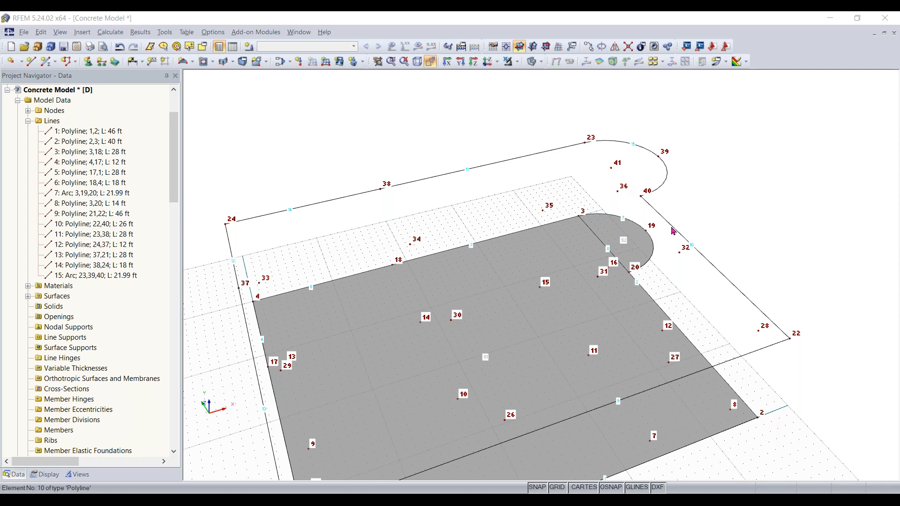
{"action": "left_click", "coordinate": [193, 66]}
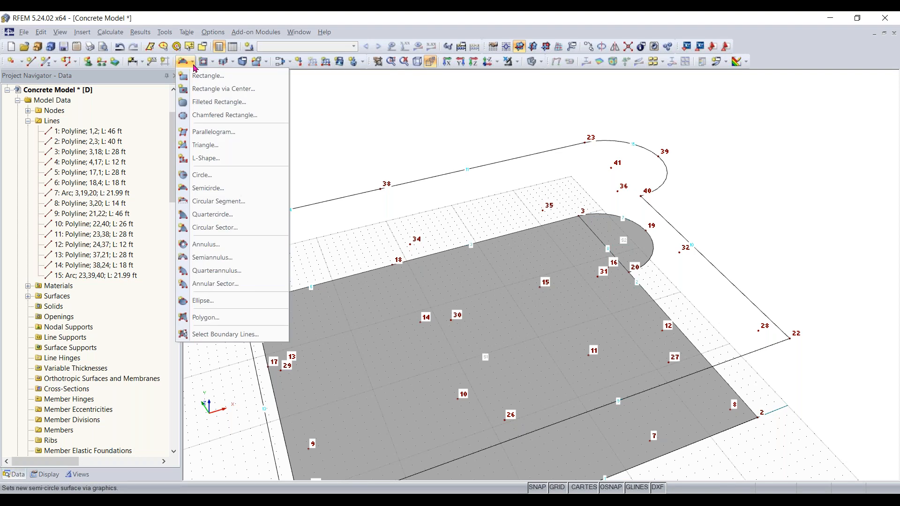
{"action": "left_click", "coordinate": [227, 335]}
{"action": "left_click", "coordinate": [349, 227]}
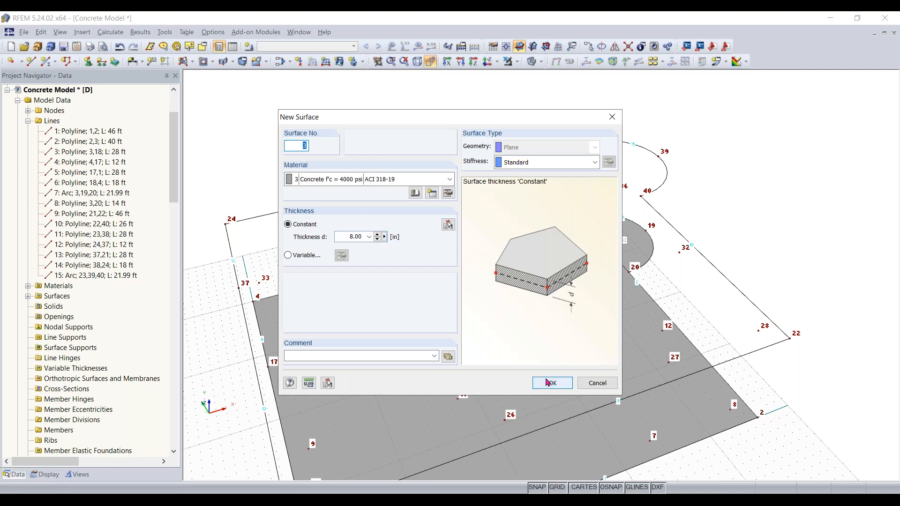
{"action": "left_click", "coordinate": [447, 225]}
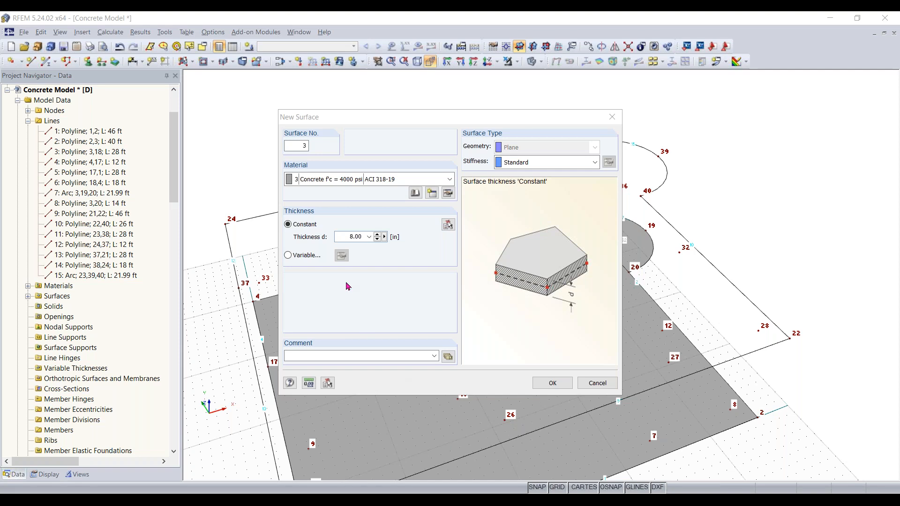
{"action": "left_click", "coordinate": [343, 236]}
{"action": "type", "text": "1"}
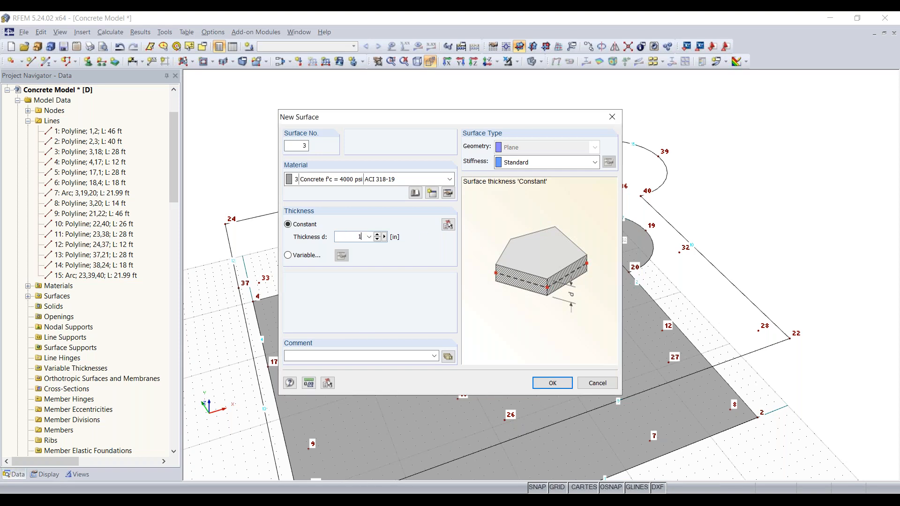
{"action": "type", "text": "2"}
{"action": "left_click", "coordinate": [552, 383]}
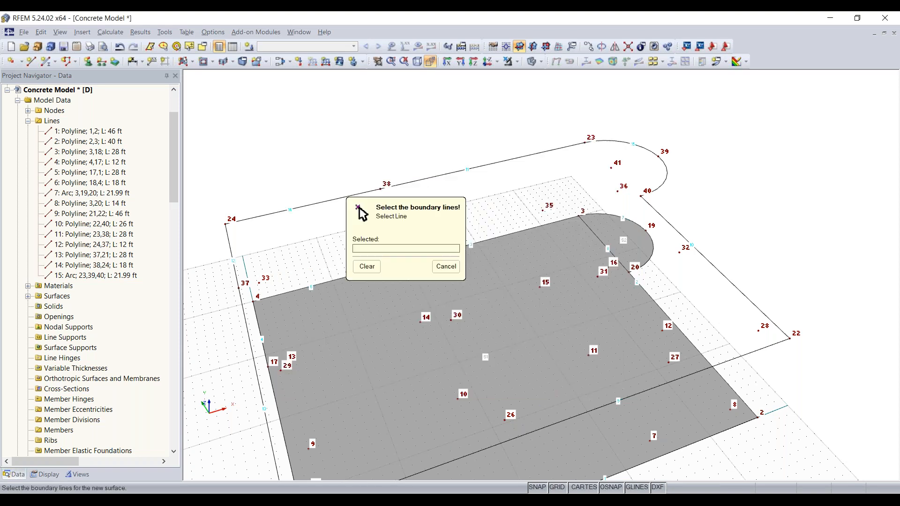
- Create the upper slab surface from the closed outer boundary that contains line 11 between nodes 38 and 23
{"action": "left_click_drag", "start_coordinate": [429, 218], "coordinate": [277, 107]}
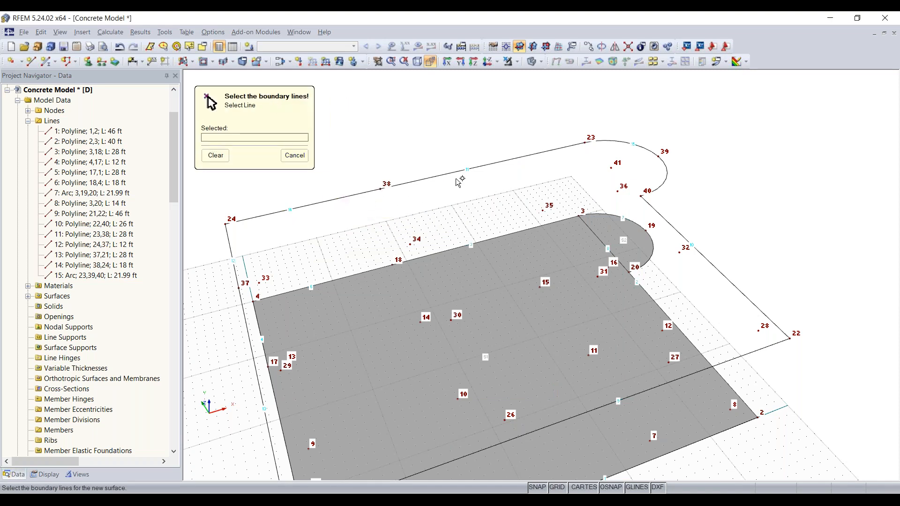
{"action": "left_click", "coordinate": [440, 175]}
{"action": "left_click", "coordinate": [439, 175]}
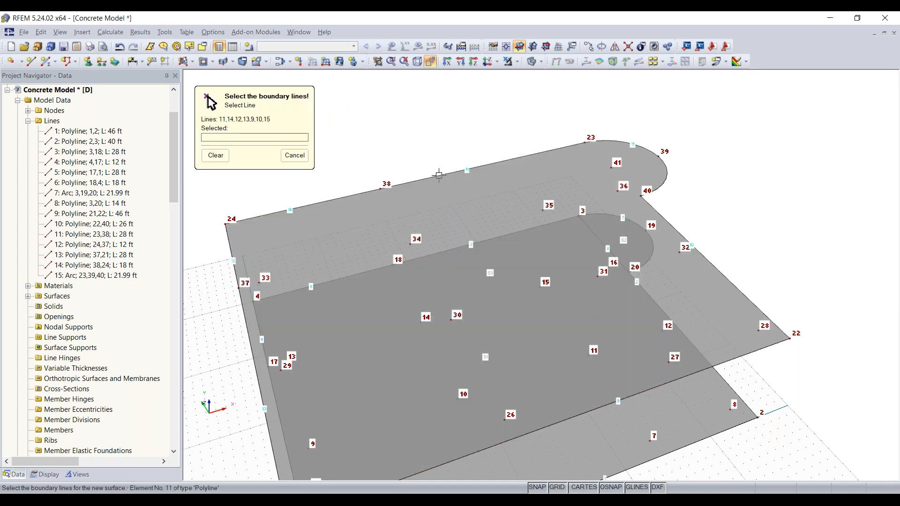
{"action": "scroll", "coordinate": [711, 300], "scroll_direction": "down", "scroll_amount": 2}
{"action": "middle_click_drag", "start_coordinate": [676, 309], "coordinate": [651, 181]}
{"action": "key", "text": "Escape"}
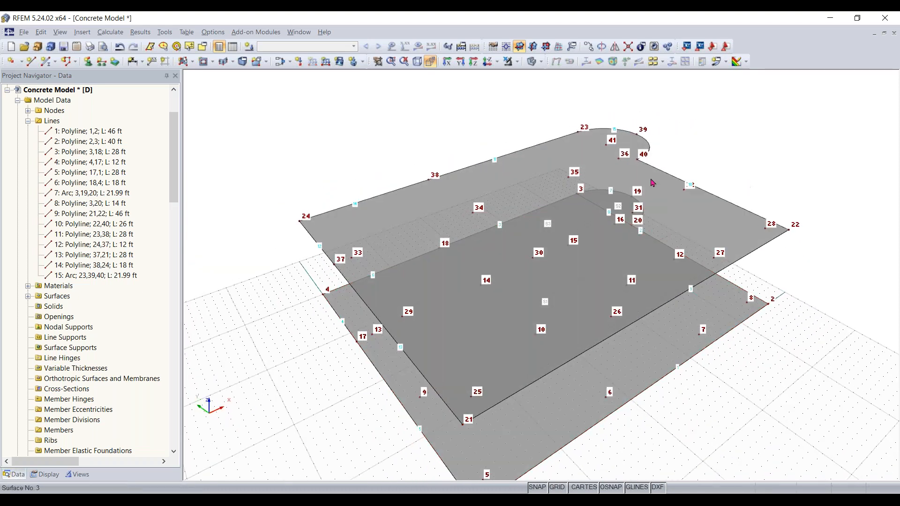
- Turn off the perspective display and inspect the new upper slab surface from several sides
{"action": "left_click", "coordinate": [619, 161]}
{"action": "middle_click_drag", "start_coordinate": [791, 154], "coordinate": [734, 230], "text": "ctrl"}
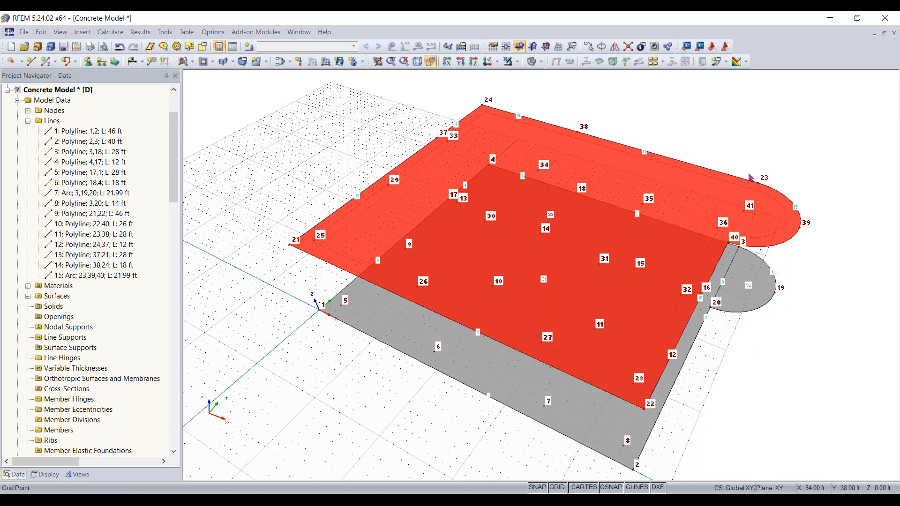
{"action": "middle_click_drag", "start_coordinate": [717, 401], "coordinate": [794, 225], "text": "ctrl"}
{"action": "right_click", "coordinate": [793, 348]}
{"action": "left_click", "coordinate": [604, 127]}
{"action": "left_click", "coordinate": [430, 61]}
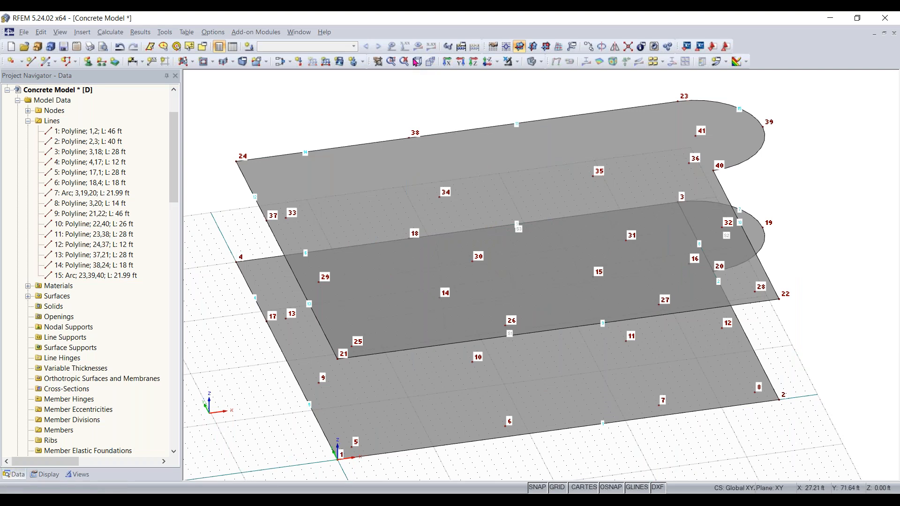
{"action": "left_click", "coordinate": [418, 62]}
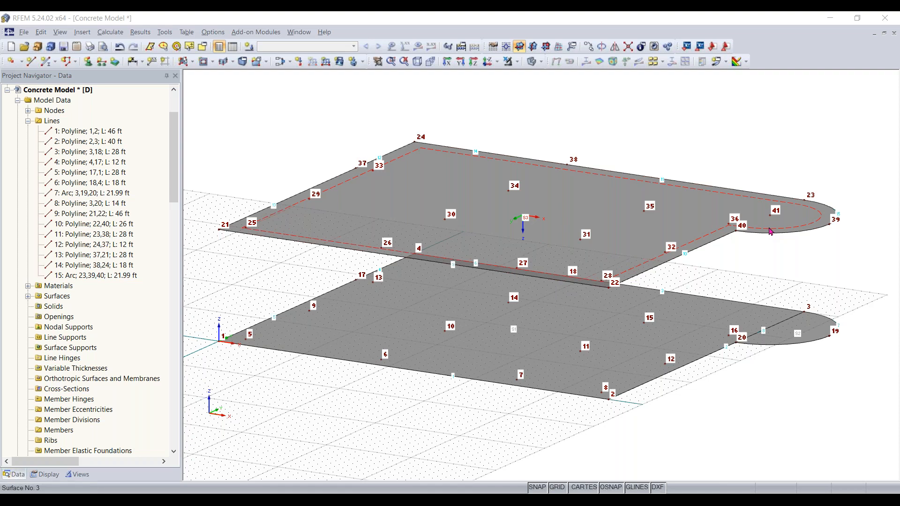
{"action": "middle_click_drag", "start_coordinate": [332, 174], "coordinate": [565, 220], "text": "ctrl"}
{"action": "right_click", "coordinate": [566, 220]}
{"action": "left_click", "coordinate": [382, 86]}
- Cut a circular opening with a 6 ft radius in the upper slab, centred on node 41
{"action": "left_click", "coordinate": [204, 65]}
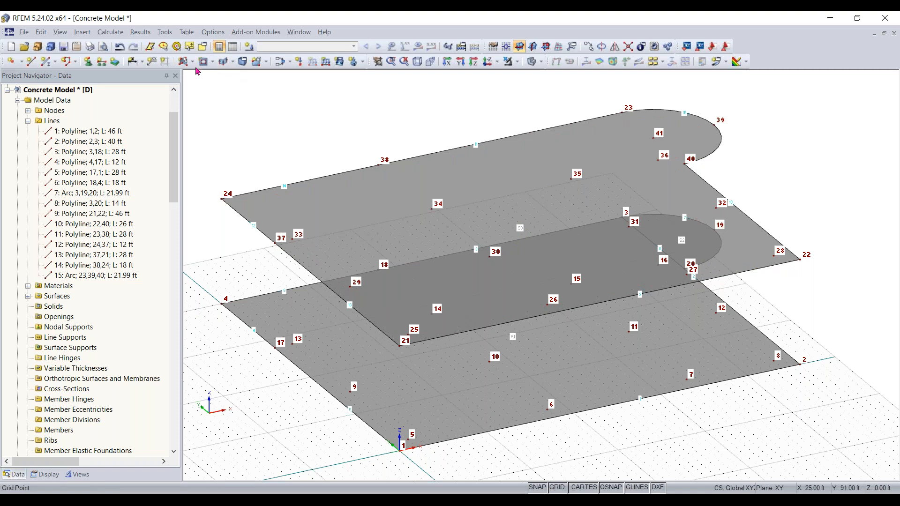
{"action": "left_click", "coordinate": [213, 63]}
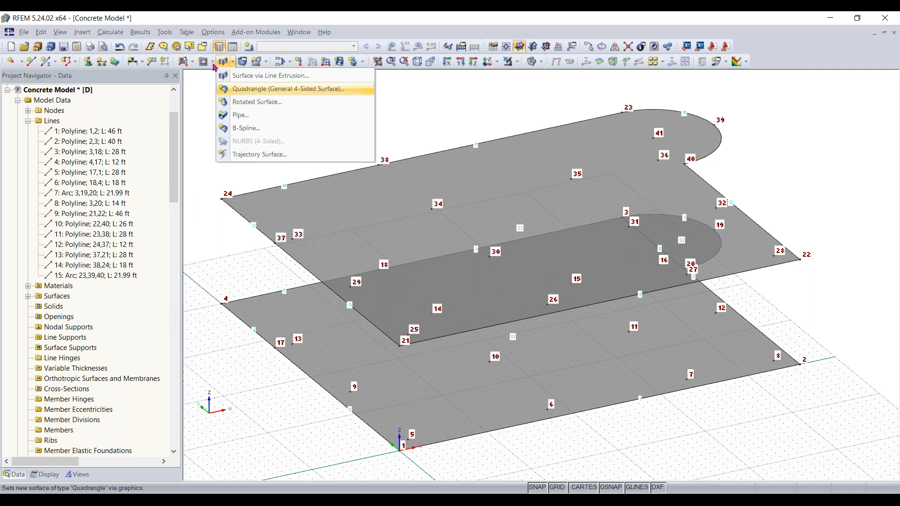
{"action": "left_click", "coordinate": [229, 176]}
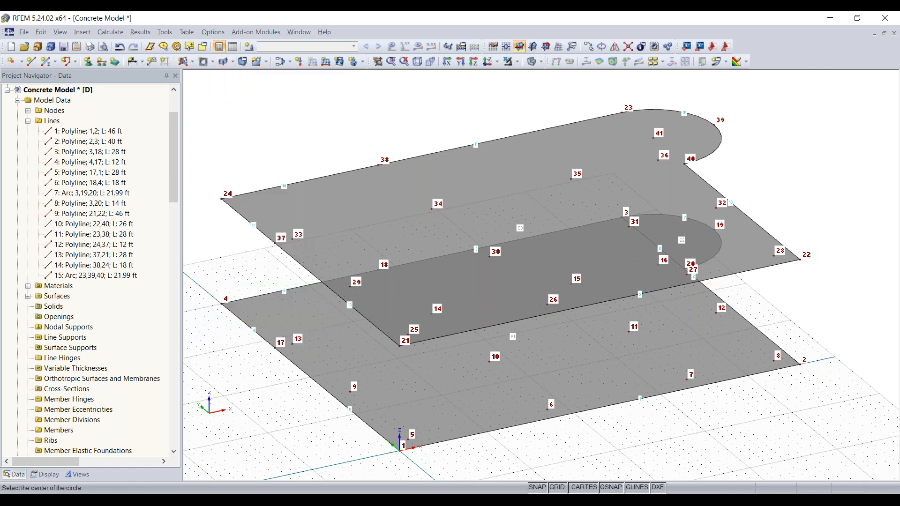
{"action": "middle_click_drag", "start_coordinate": [760, 162], "coordinate": [723, 206], "text": "ctrl"}
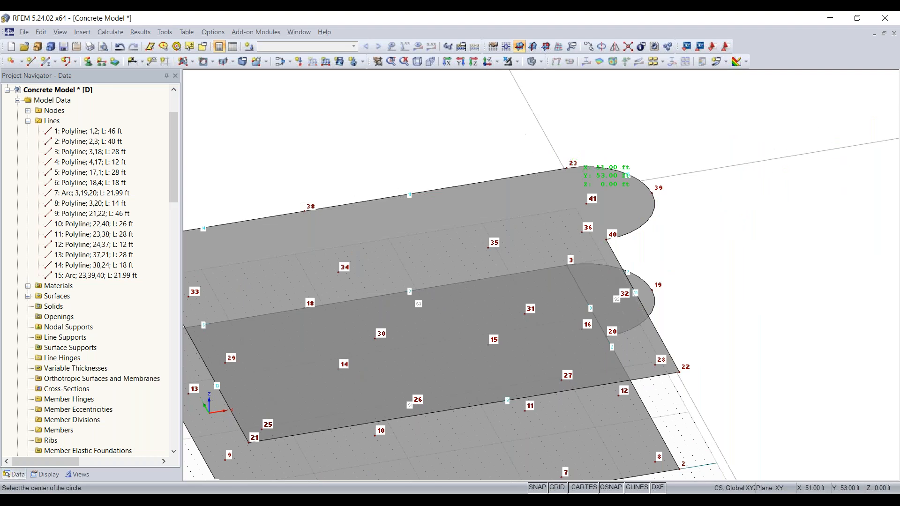
{"action": "scroll", "coordinate": [589, 206], "scroll_direction": "up", "scroll_amount": 4}
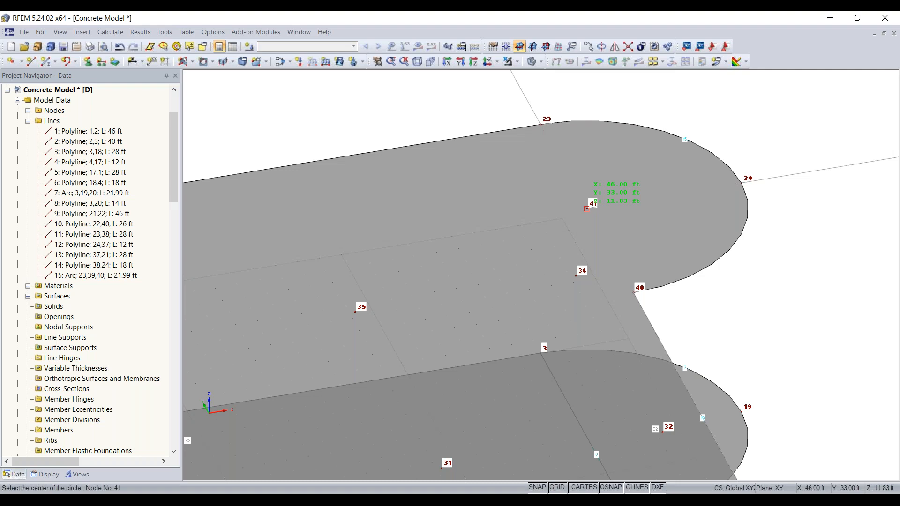
{"action": "left_click", "coordinate": [587, 208]}
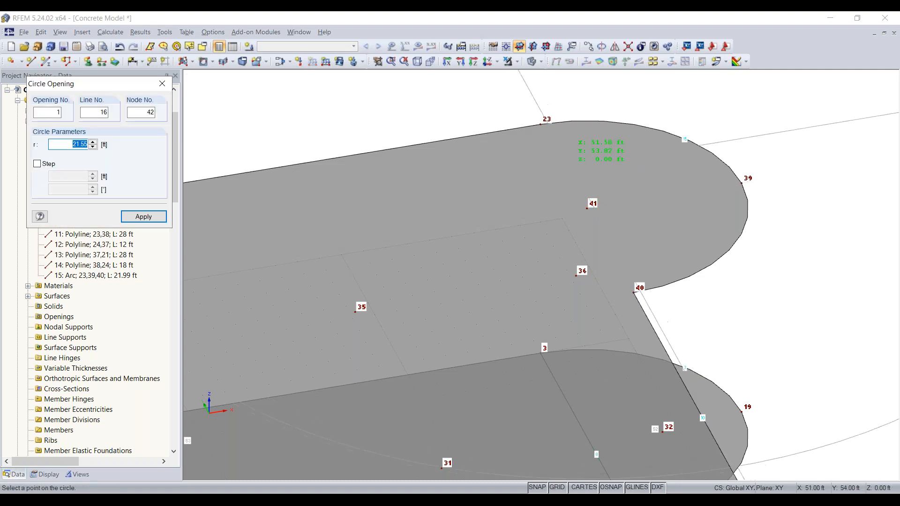
{"action": "type", "text": "6"}
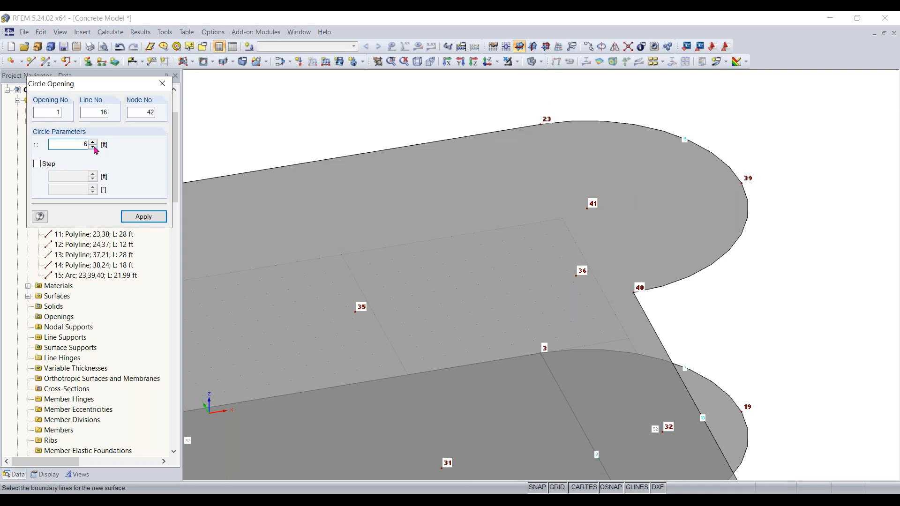
{"action": "key", "text": "Return"}
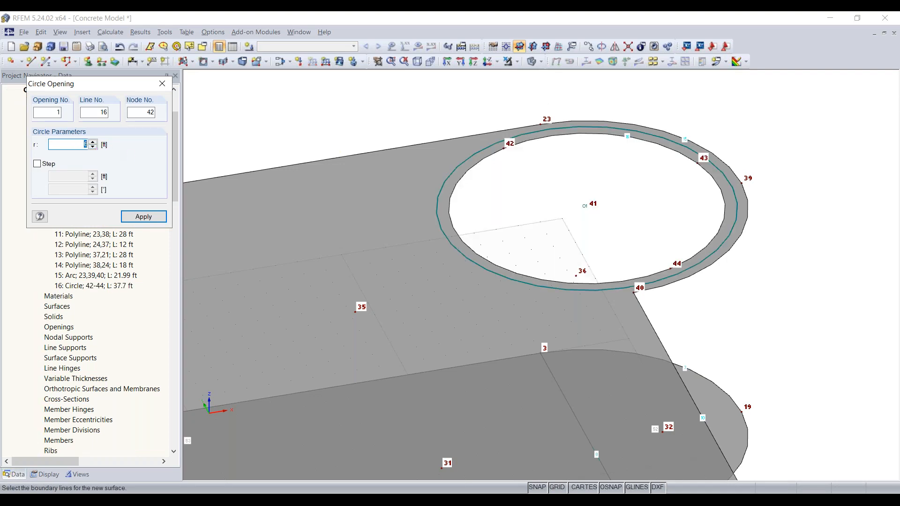
{"action": "left_click", "coordinate": [162, 84]}
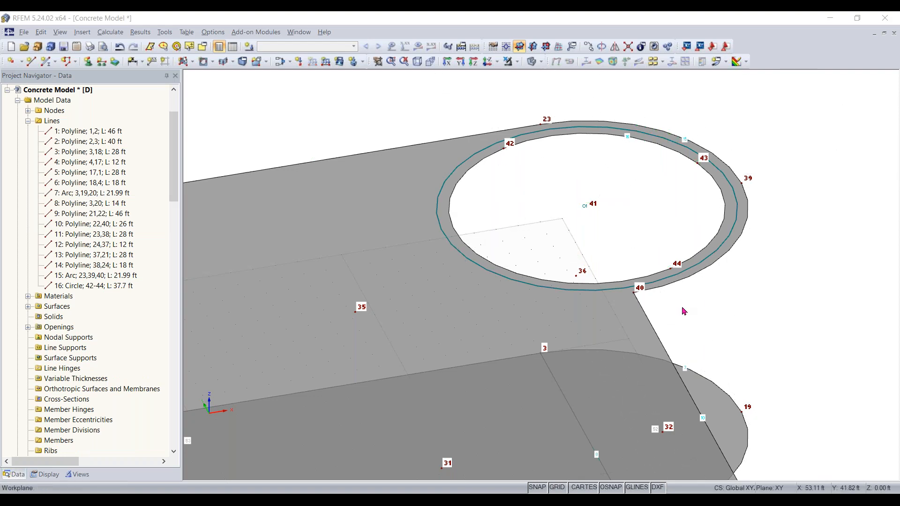
- Examine the circular opening around node 41 and its position above the lower slab from several sides
{"action": "scroll", "coordinate": [713, 330], "scroll_direction": "down", "scroll_amount": 4}
{"action": "scroll", "coordinate": [797, 323], "scroll_direction": "down", "scroll_amount": 3}
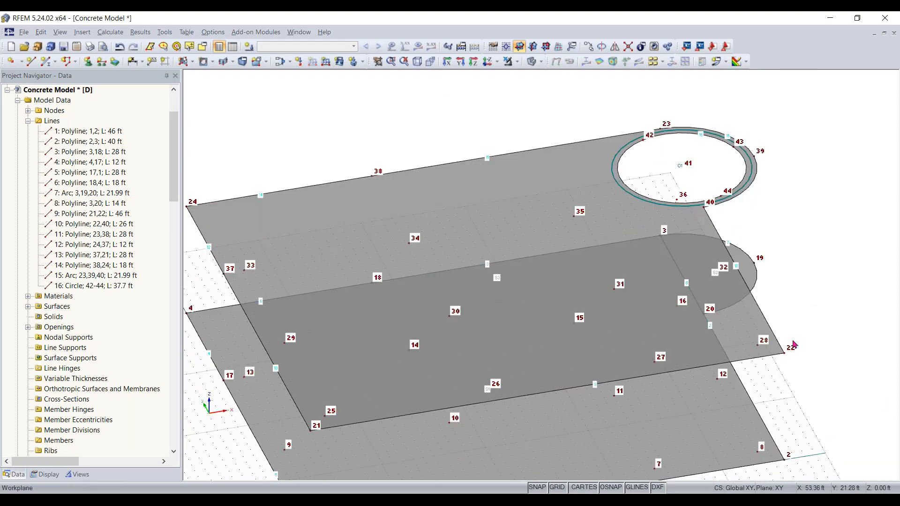
{"action": "middle_click_drag", "start_coordinate": [697, 286], "coordinate": [837, 326], "text": "ctrl"}
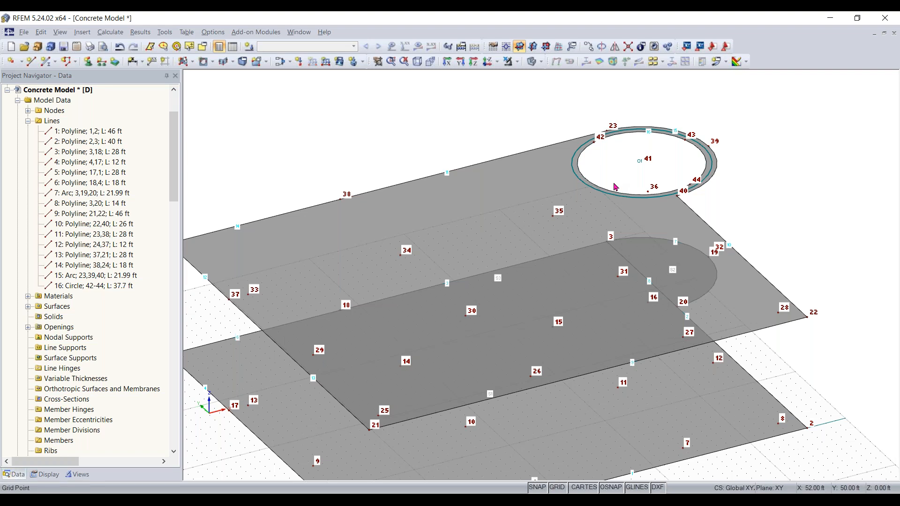
{"action": "scroll", "coordinate": [667, 217], "scroll_direction": "down", "scroll_amount": 1}
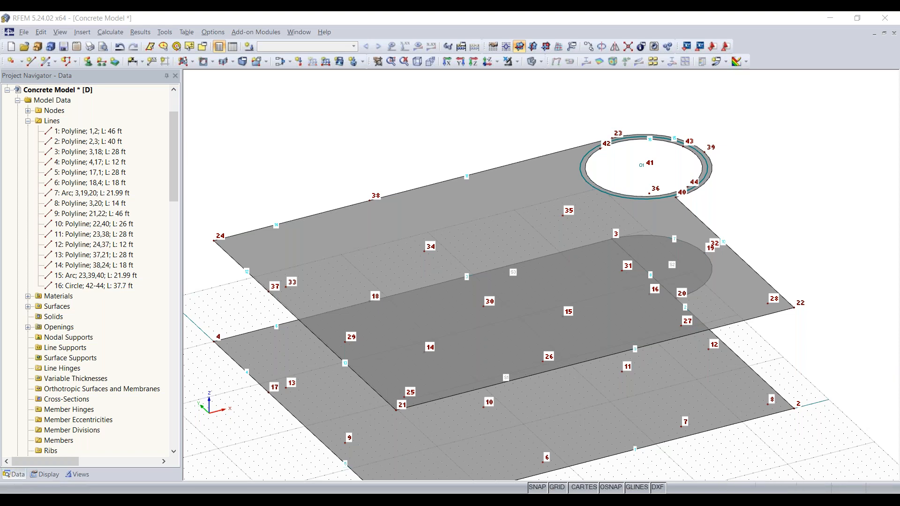
{"action": "middle_click_drag", "start_coordinate": [257, 396], "coordinate": [596, 283], "text": "ctrl"}
{"action": "middle_click_drag", "start_coordinate": [206, 396], "coordinate": [682, 428], "text": "ctrl"}
{"action": "left_click", "coordinate": [487, 393]}
{"action": "left_click", "coordinate": [518, 407]}
{"action": "middle_click_drag", "start_coordinate": [499, 404], "coordinate": [434, 469]}
{"action": "middle_click_drag", "start_coordinate": [434, 469], "coordinate": [472, 411]}
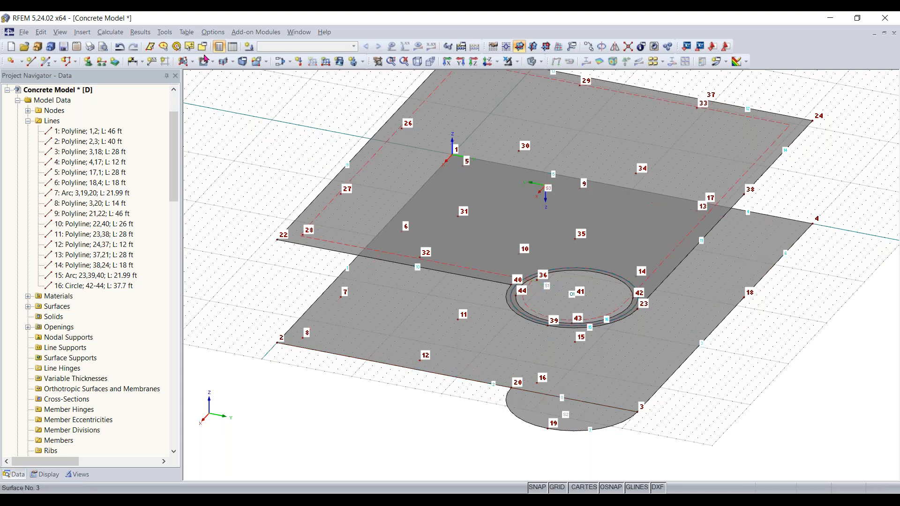
- Draw a vertical line between the slabs on the edge between nodes 2 and 20, from X 46, Y 19, Z 0 up to Z 11.83 ft
{"action": "scroll", "coordinate": [453, 389], "scroll_direction": "up", "scroll_amount": 1}
{"action": "scroll", "coordinate": [454, 389], "scroll_direction": "up", "scroll_amount": 1}
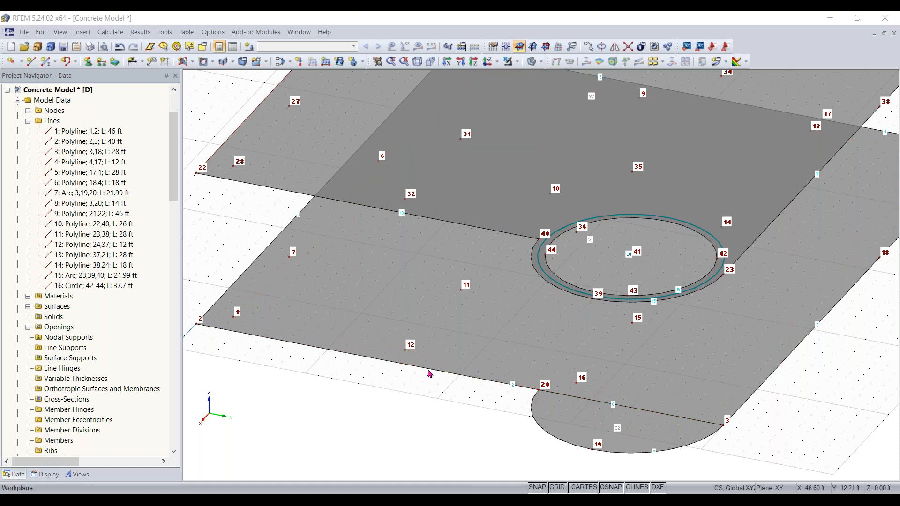
{"action": "left_click", "coordinate": [30, 61]}
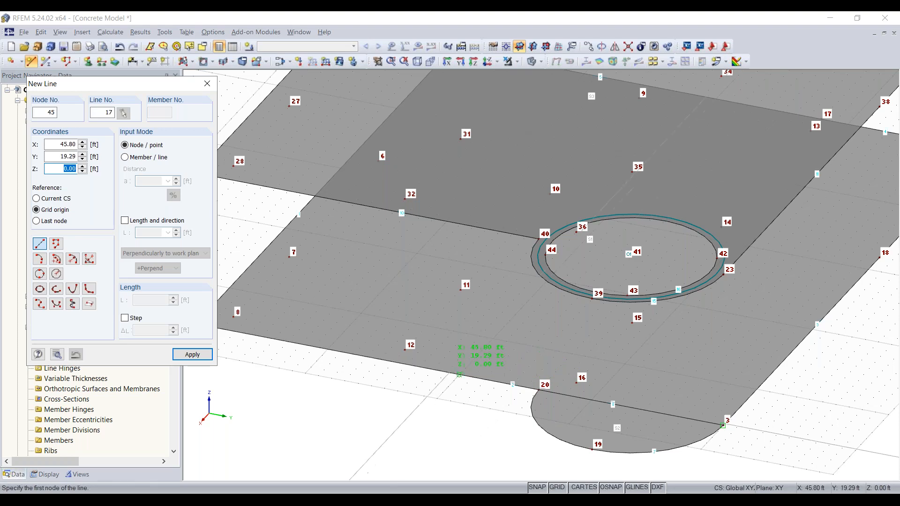
{"action": "left_click", "coordinate": [460, 375]}
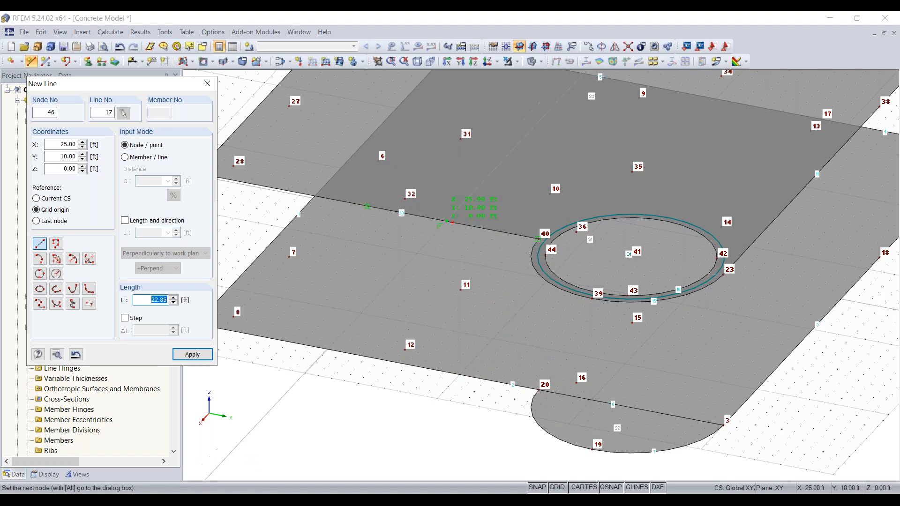
{"action": "scroll", "coordinate": [452, 223], "scroll_direction": "up", "scroll_amount": 5}
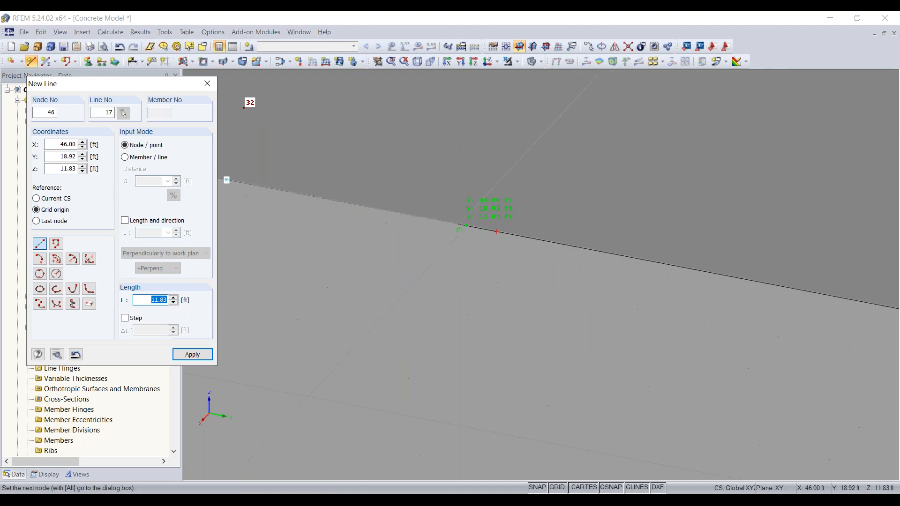
{"action": "left_click", "coordinate": [465, 226]}
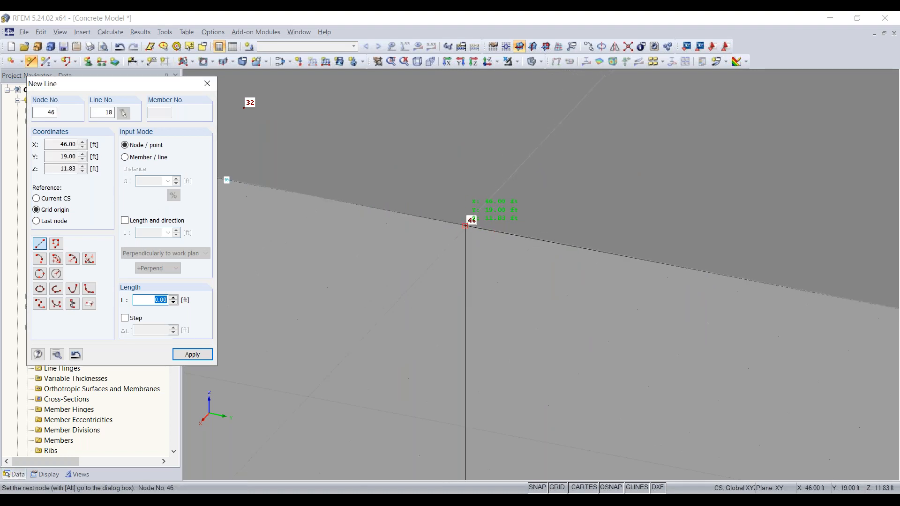
{"action": "scroll", "coordinate": [483, 295], "scroll_direction": "down", "scroll_amount": 3}
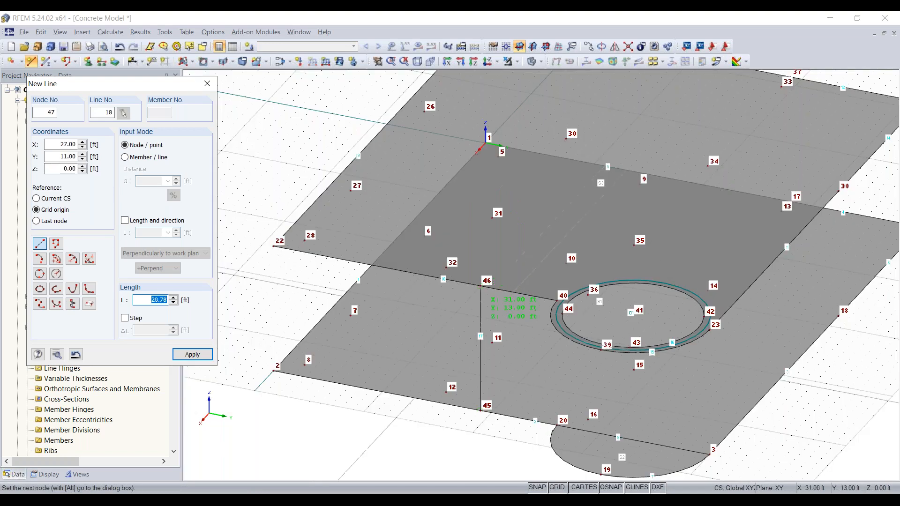
{"action": "scroll", "coordinate": [502, 321], "scroll_direction": "down", "scroll_amount": 3}
{"action": "right_click", "coordinate": [482, 441]}
- Draw a vertical line between the slab edges from X 34, Y 40, Z 0 up to Z 11.83 ft, between nodes 3 and 18
{"action": "middle_click_drag", "start_coordinate": [482, 440], "coordinate": [406, 400], "text": "ctrl"}
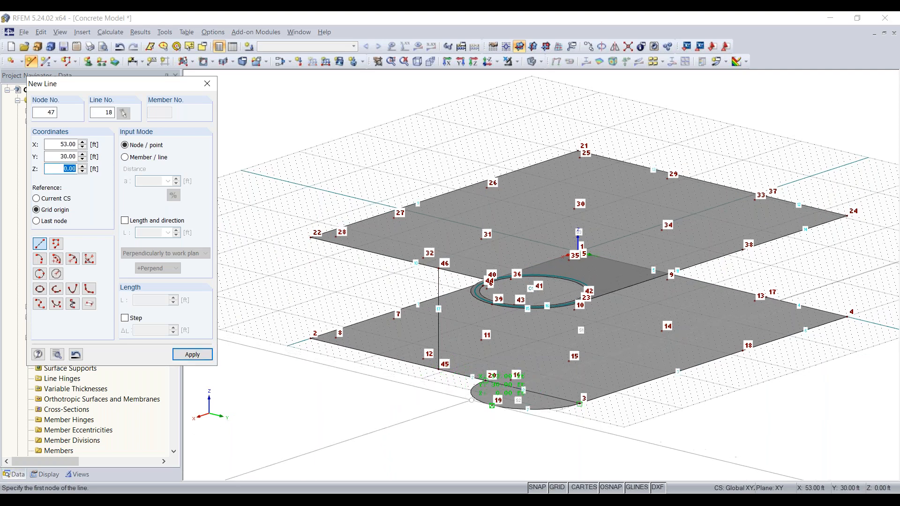
{"action": "scroll", "coordinate": [469, 389], "scroll_direction": "up", "scroll_amount": 2}
{"action": "middle_click_drag", "start_coordinate": [448, 384], "coordinate": [418, 416], "text": "ctrl"}
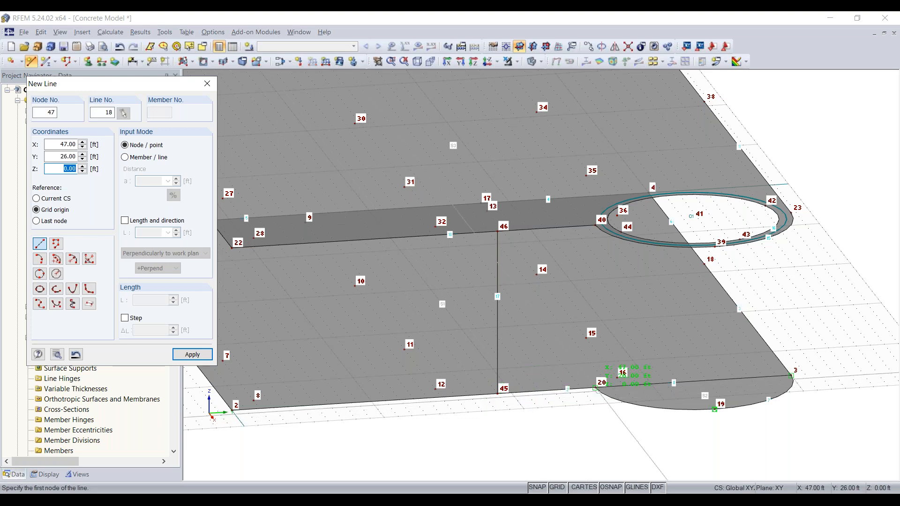
{"action": "scroll", "coordinate": [604, 377], "scroll_direction": "up", "scroll_amount": 2}
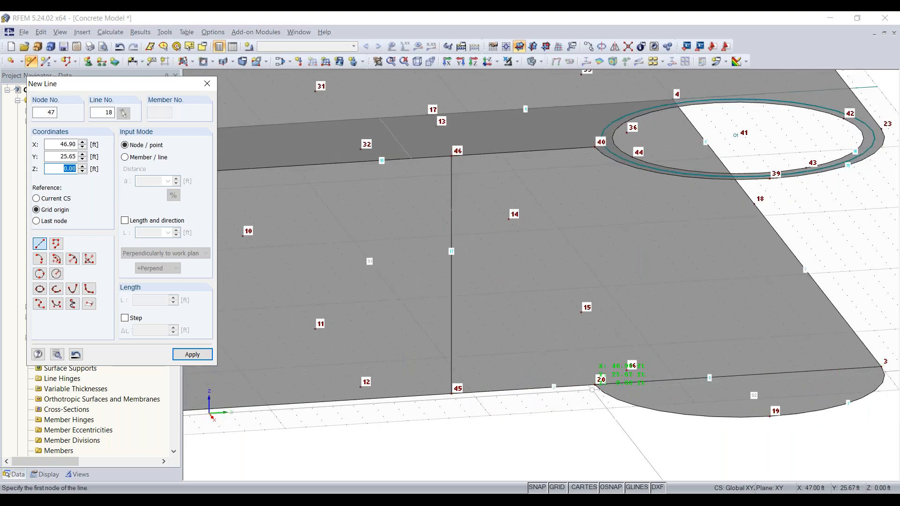
{"action": "scroll", "coordinate": [816, 356], "scroll_direction": "down", "scroll_amount": 4}
{"action": "scroll", "coordinate": [797, 399], "scroll_direction": "up", "scroll_amount": 4}
{"action": "middle_click_drag", "start_coordinate": [738, 382], "coordinate": [662, 412], "text": "ctrl"}
{"action": "scroll", "coordinate": [663, 398], "scroll_direction": "down", "scroll_amount": 2}
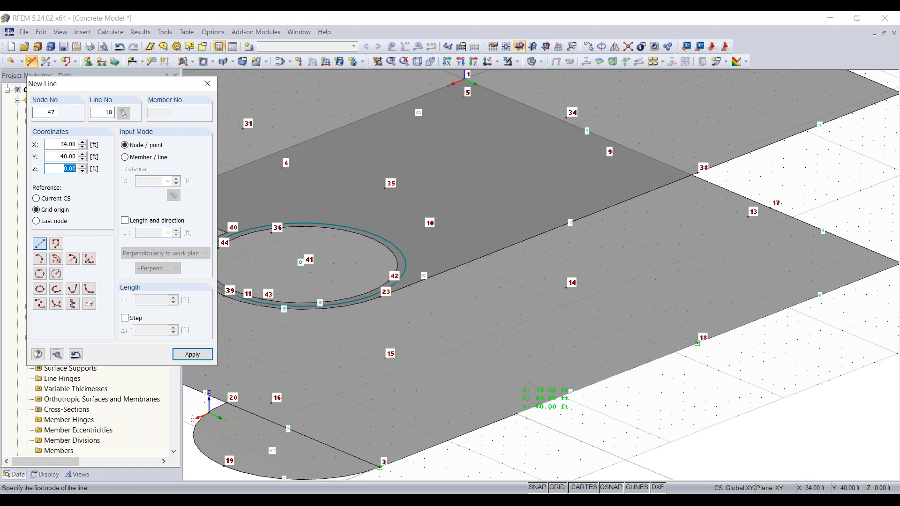
{"action": "left_click", "coordinate": [697, 343]}
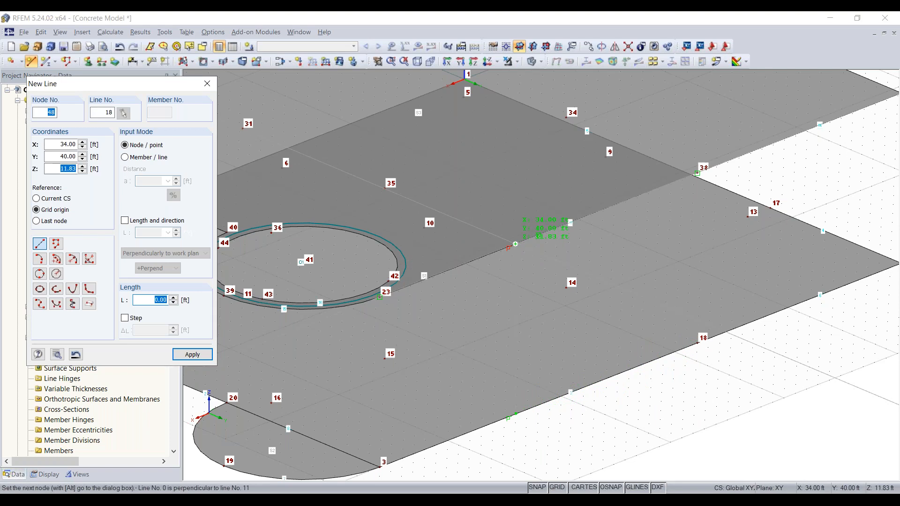
{"action": "left_click", "coordinate": [516, 243]}
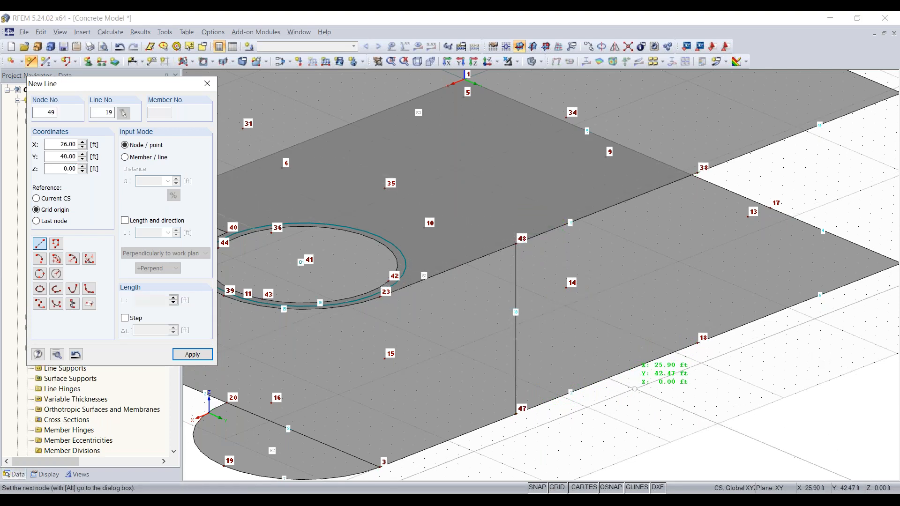
- Draw vertical lines at both ends of the rounded part, from node 20 to node 40 and from node 3 to node 23
{"action": "scroll", "coordinate": [539, 389], "scroll_direction": "down", "scroll_amount": 2}
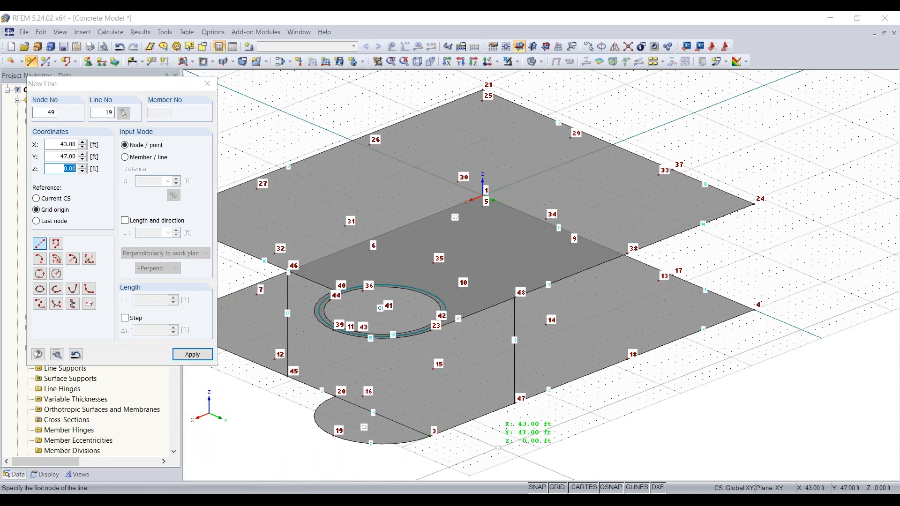
{"action": "middle_click_drag", "start_coordinate": [499, 449], "coordinate": [601, 384]}
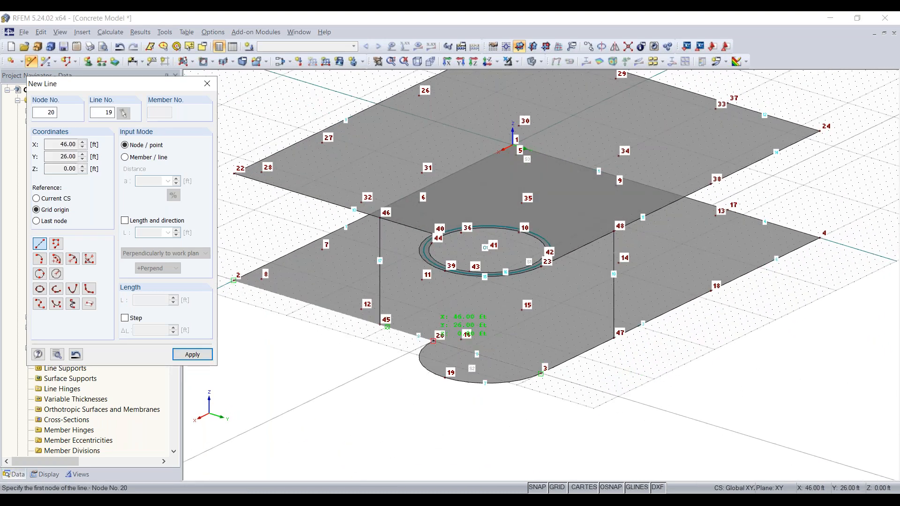
{"action": "left_click", "coordinate": [434, 341]}
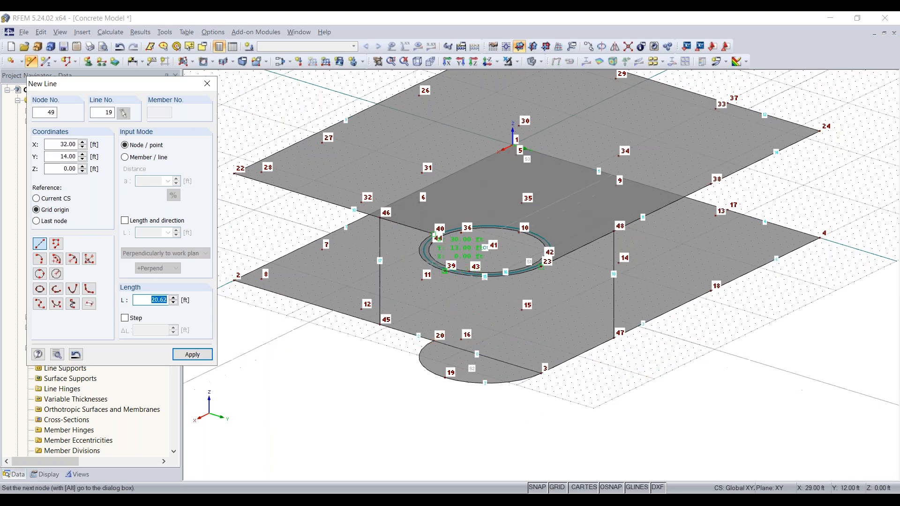
{"action": "scroll", "coordinate": [451, 258], "scroll_direction": "up", "scroll_amount": 4}
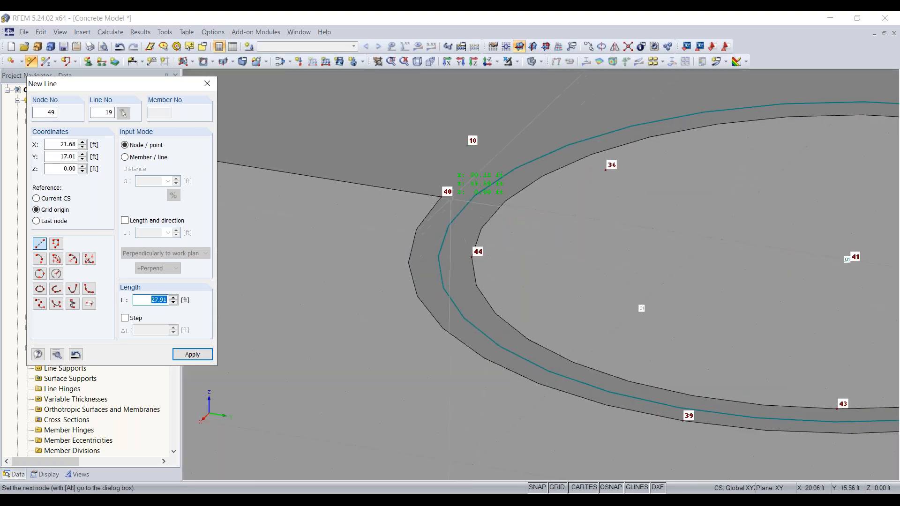
{"action": "left_click", "coordinate": [441, 197]}
{"action": "scroll", "coordinate": [450, 206], "scroll_direction": "down", "scroll_amount": 4}
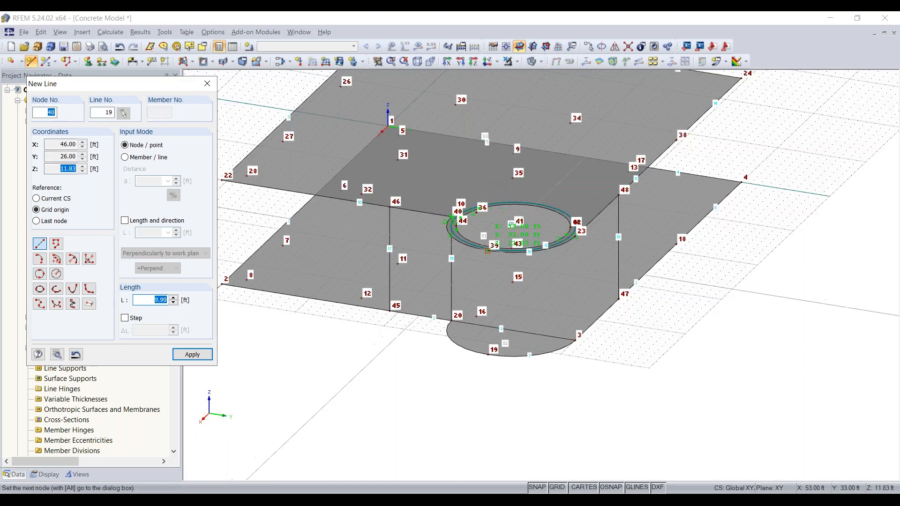
{"action": "right_click", "coordinate": [577, 342]}
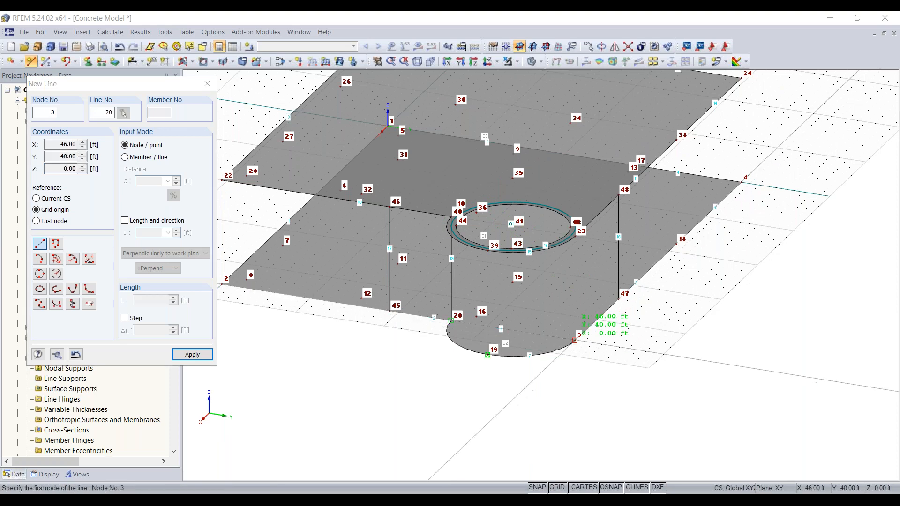
{"action": "left_click", "coordinate": [575, 341]}
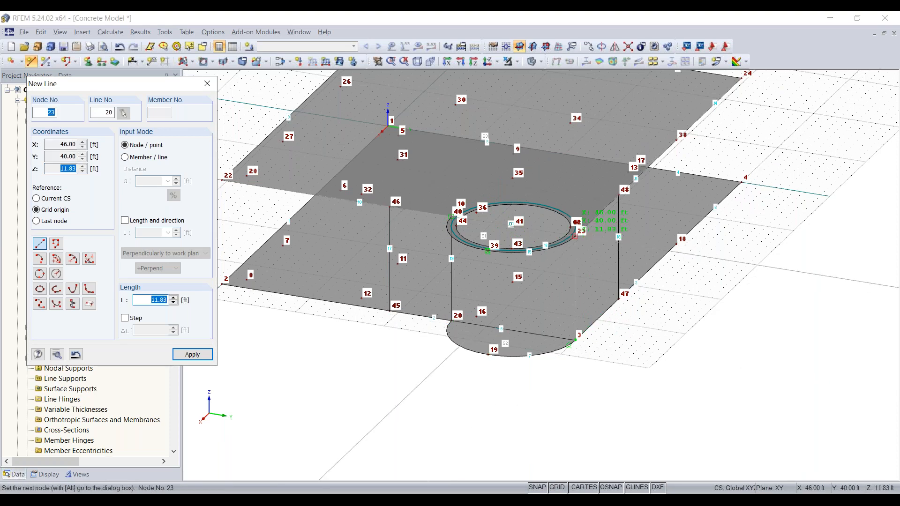
{"action": "right_click", "coordinate": [667, 283]}
- Draw vertical lines from node 18 to node 38 and from corner node 4 to node 24
{"action": "middle_click_drag", "start_coordinate": [685, 254], "coordinate": [437, 349]}
{"action": "scroll", "coordinate": [540, 375], "scroll_direction": "up", "scroll_amount": 1}
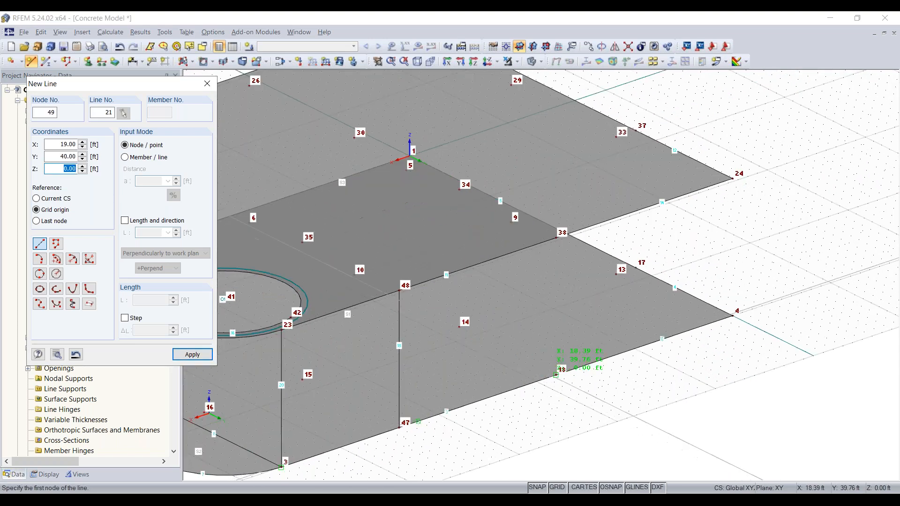
{"action": "left_click", "coordinate": [556, 375]}
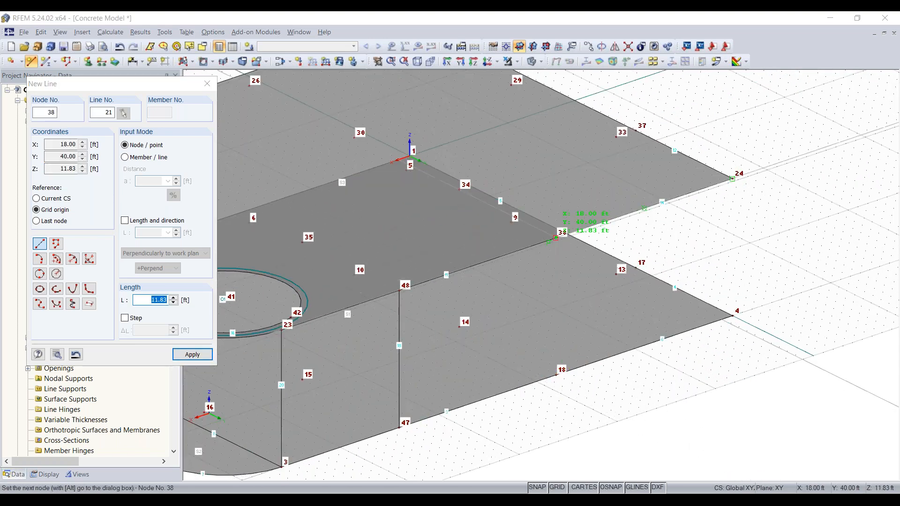
{"action": "left_click", "coordinate": [556, 238]}
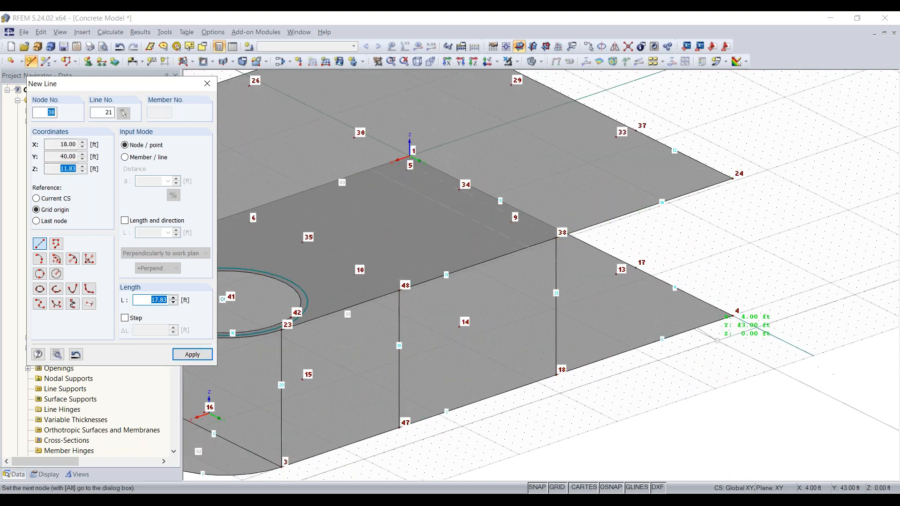
{"action": "left_click", "coordinate": [732, 317]}
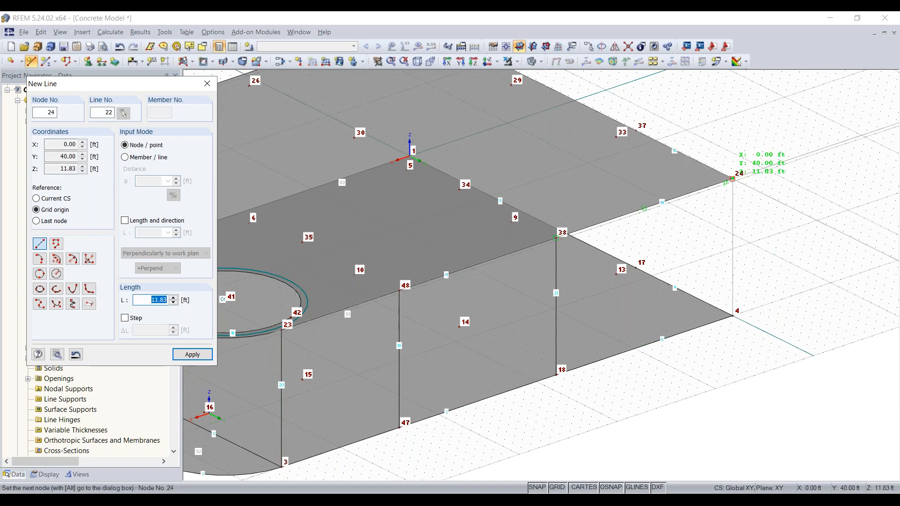
{"action": "left_click", "coordinate": [732, 178]}
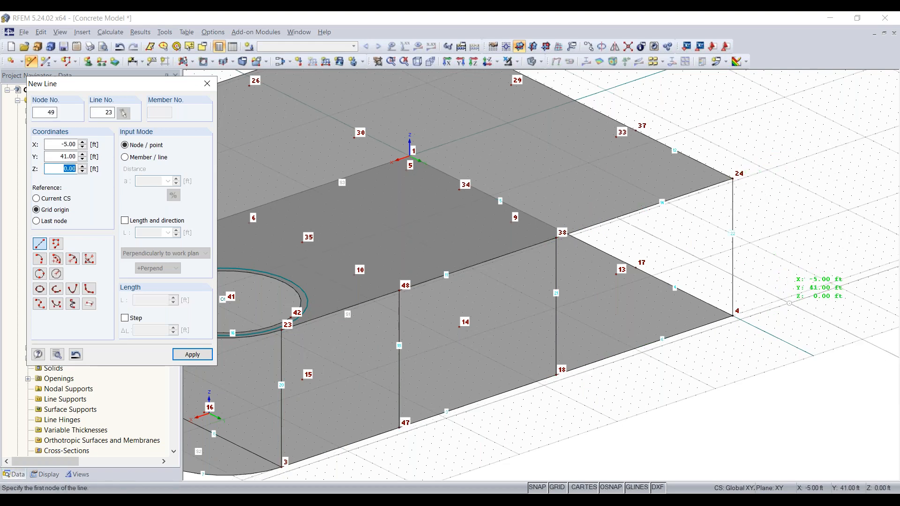
- Draw a vertical line from node 17 to node 37 and finish drawing lines
{"action": "middle_click_drag", "start_coordinate": [535, 289], "coordinate": [422, 310], "text": "ctrl"}
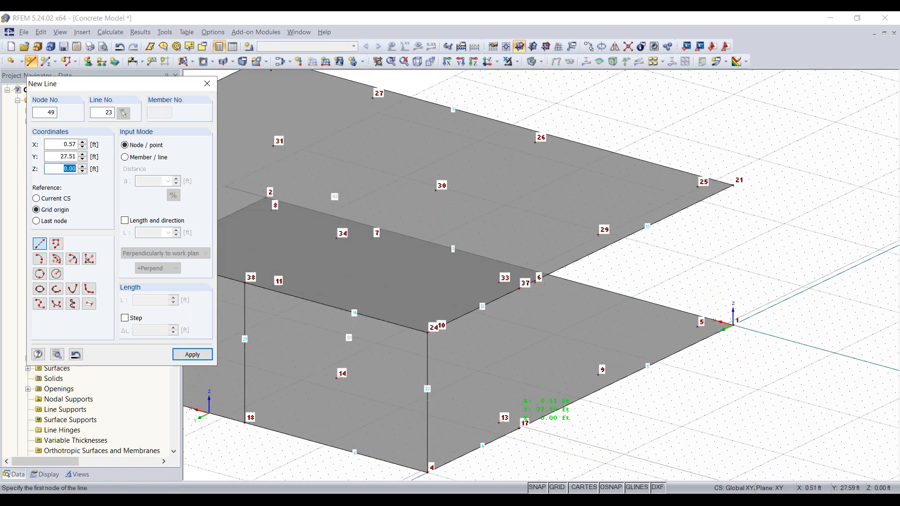
{"action": "left_click", "coordinate": [516, 434]}
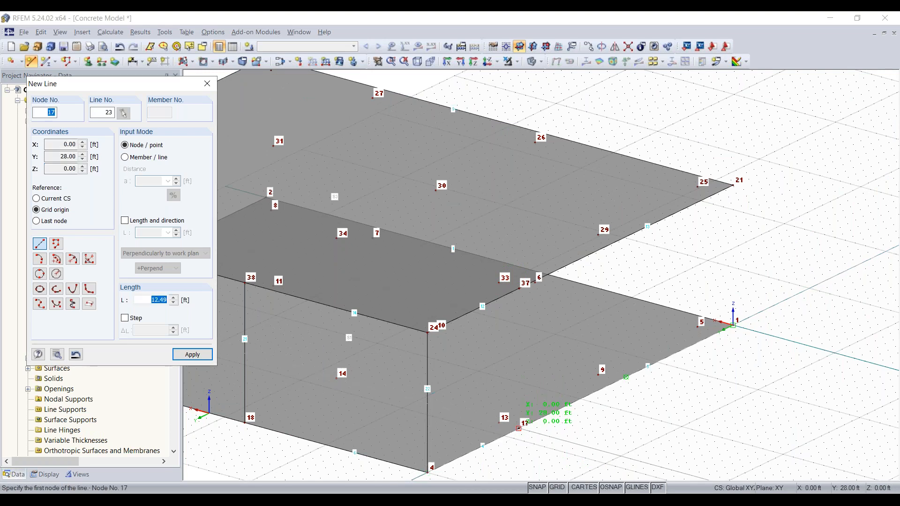
{"action": "left_click", "coordinate": [519, 288]}
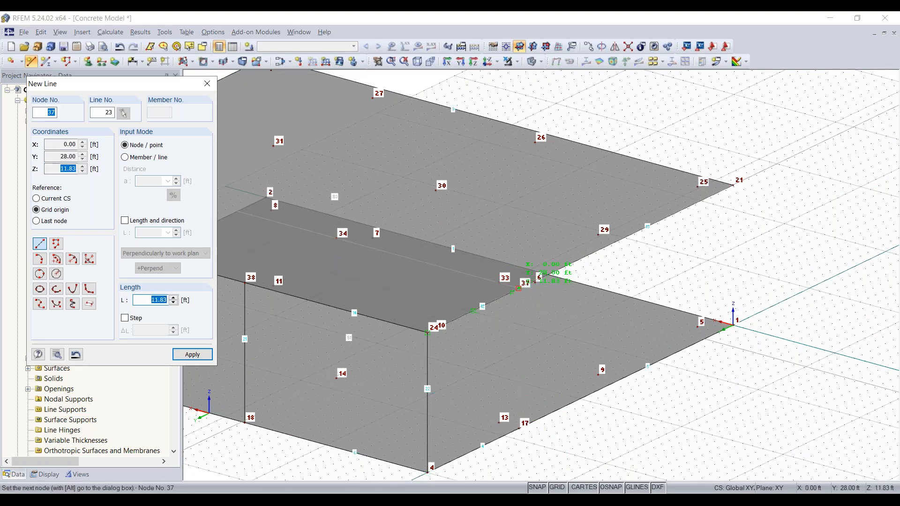
{"action": "scroll", "coordinate": [572, 403], "scroll_direction": "down", "scroll_amount": 5}
{"action": "scroll", "coordinate": [365, 444], "scroll_direction": "up", "scroll_amount": 2}
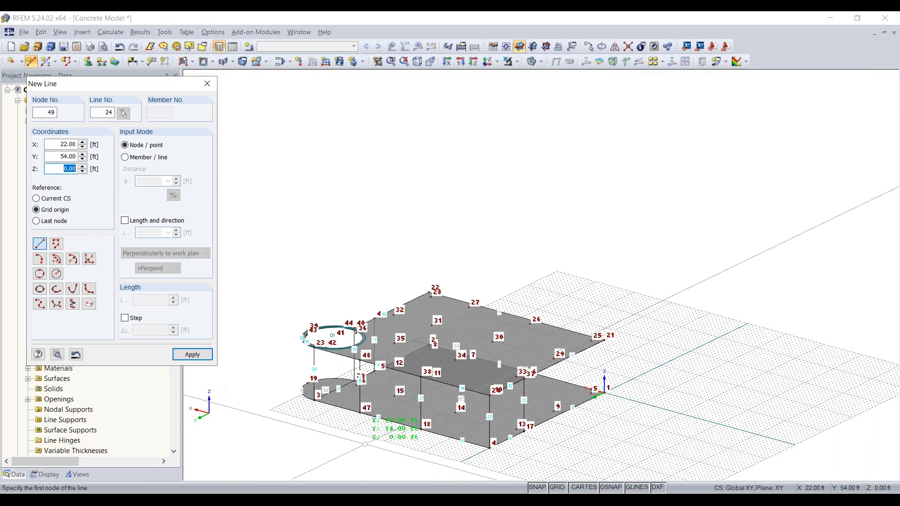
{"action": "scroll", "coordinate": [365, 444], "scroll_direction": "up", "scroll_amount": 1}
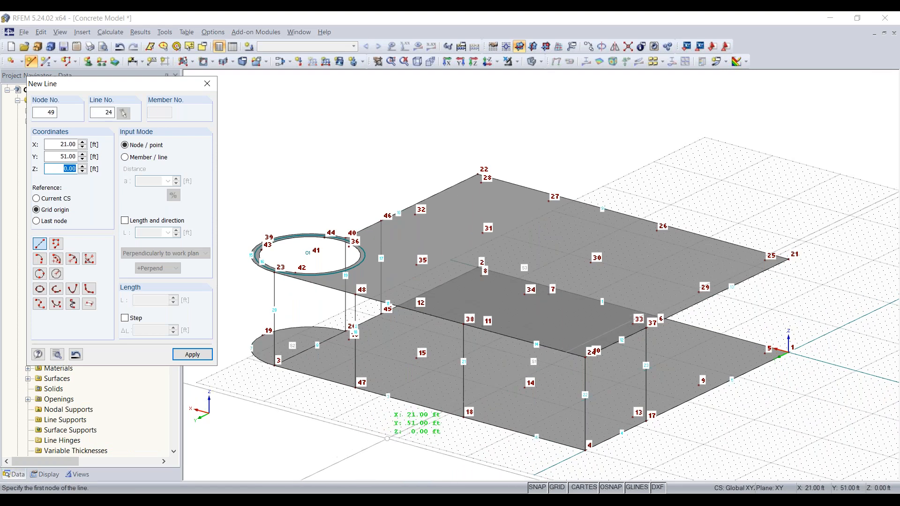
{"action": "key", "text": "Escape"}
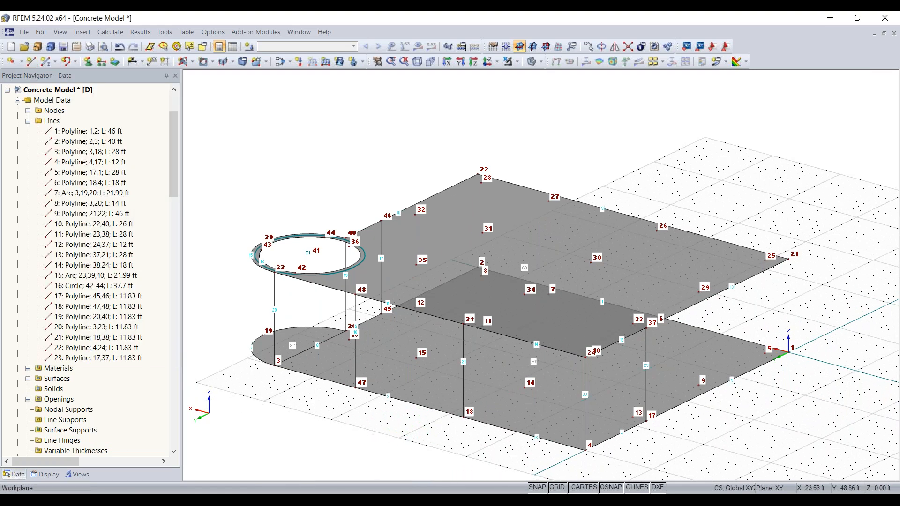
- Connect all lines across the whole model so the slab edges are split at the vertical lines' end nodes
{"action": "middle_click_drag", "start_coordinate": [404, 432], "coordinate": [762, 411], "text": "ctrl"}
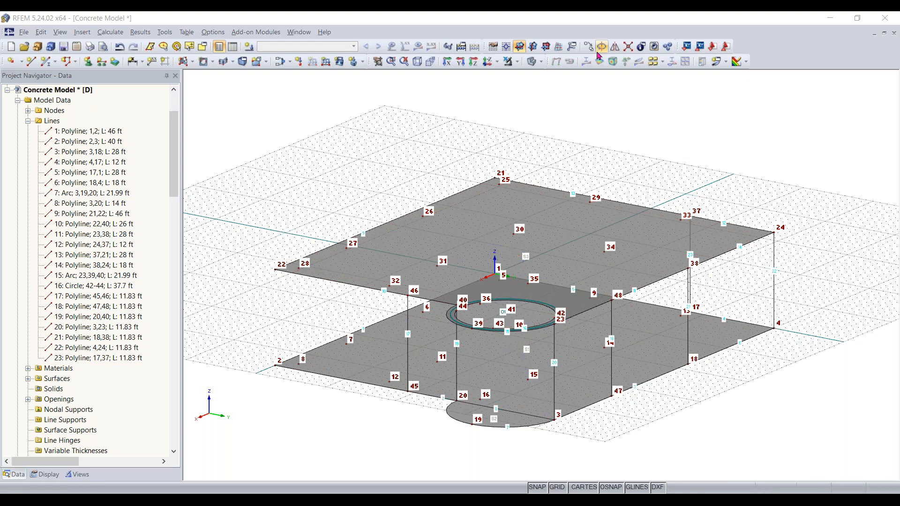
{"action": "left_click", "coordinate": [628, 47]}
{"action": "left_click_drag", "start_coordinate": [821, 127], "coordinate": [229, 454]}
{"action": "right_click", "coordinate": [577, 441]}
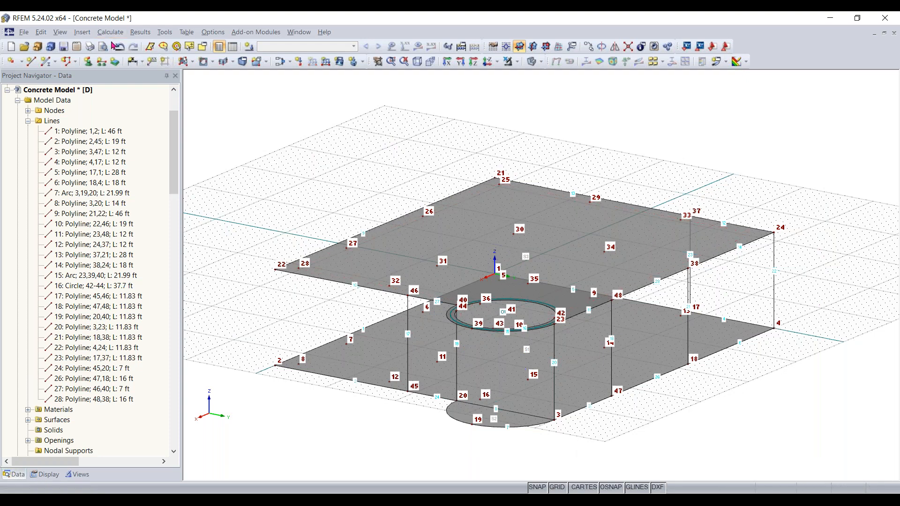
- Create an 8 in thick plane wall surface from the boundary lines between nodes 45, 20, 40 and 46
{"action": "left_click", "coordinate": [192, 61]}
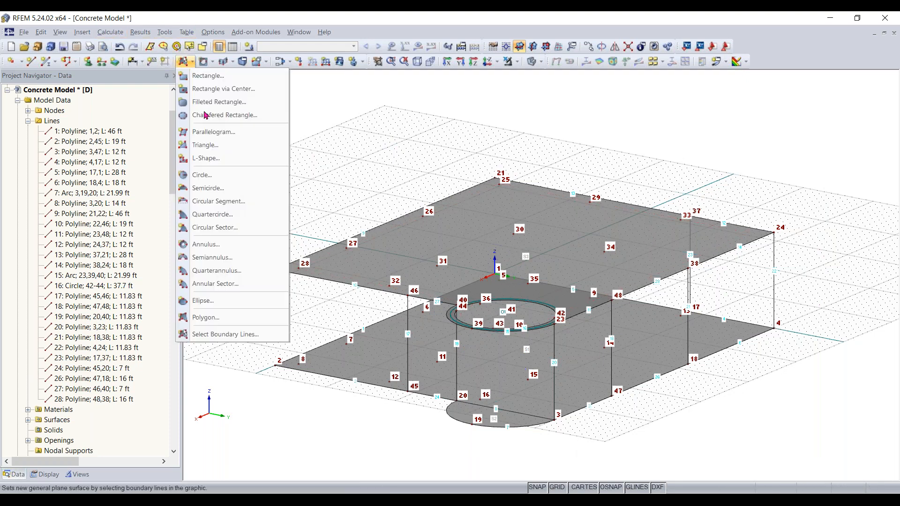
{"action": "left_click", "coordinate": [228, 336]}
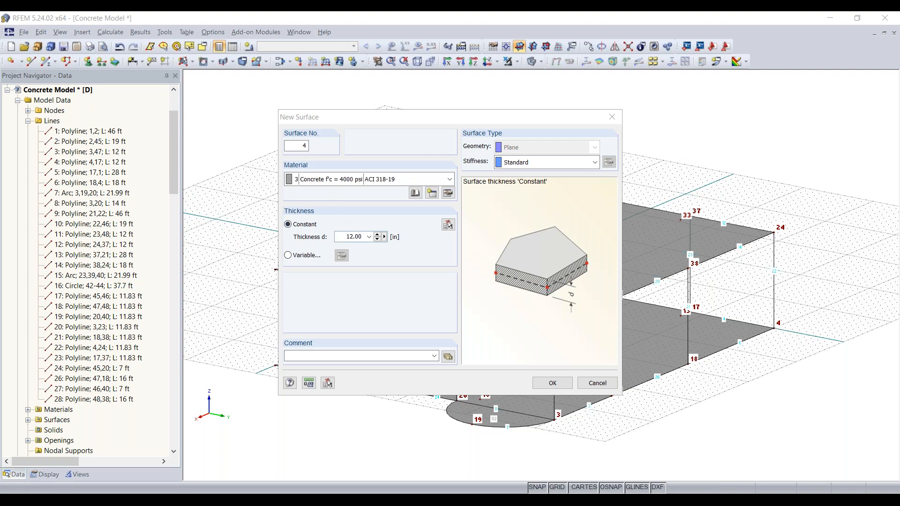
{"action": "double_click", "coordinate": [358, 236]}
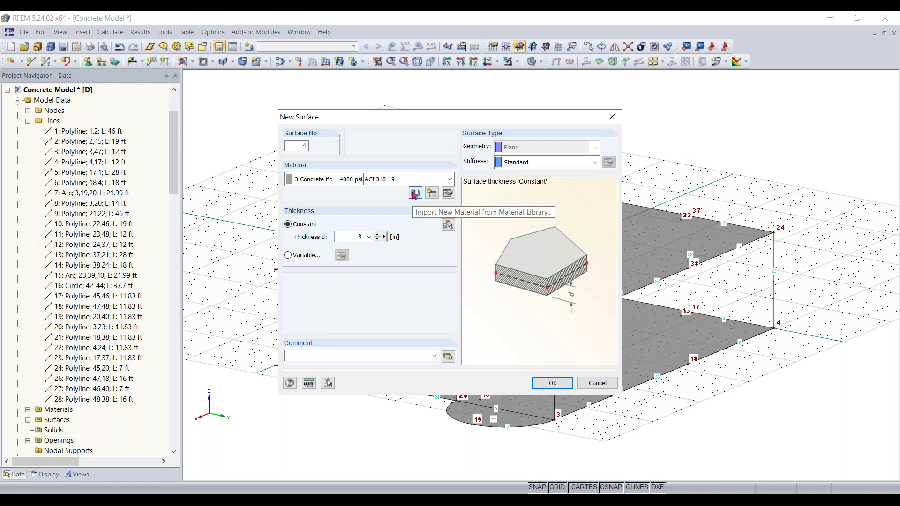
{"action": "left_click", "coordinate": [551, 383]}
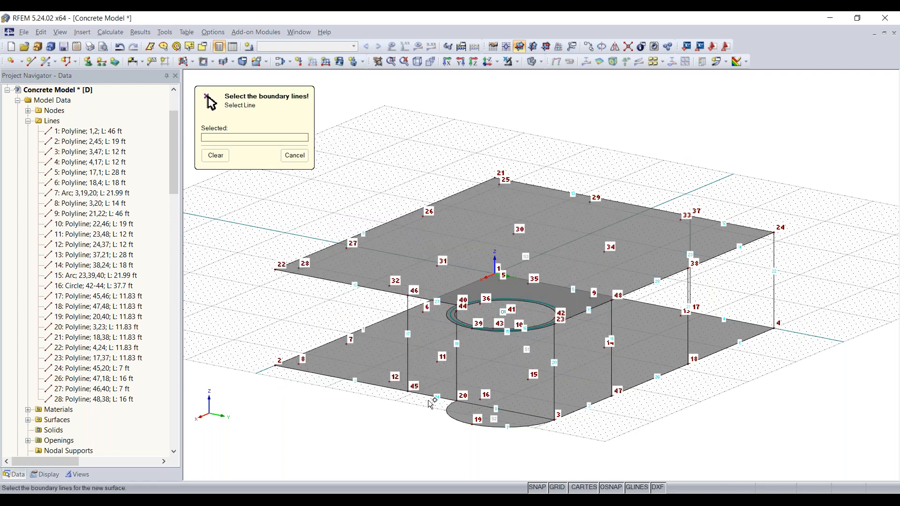
{"action": "scroll", "coordinate": [539, 272], "scroll_direction": "up", "scroll_amount": 3}
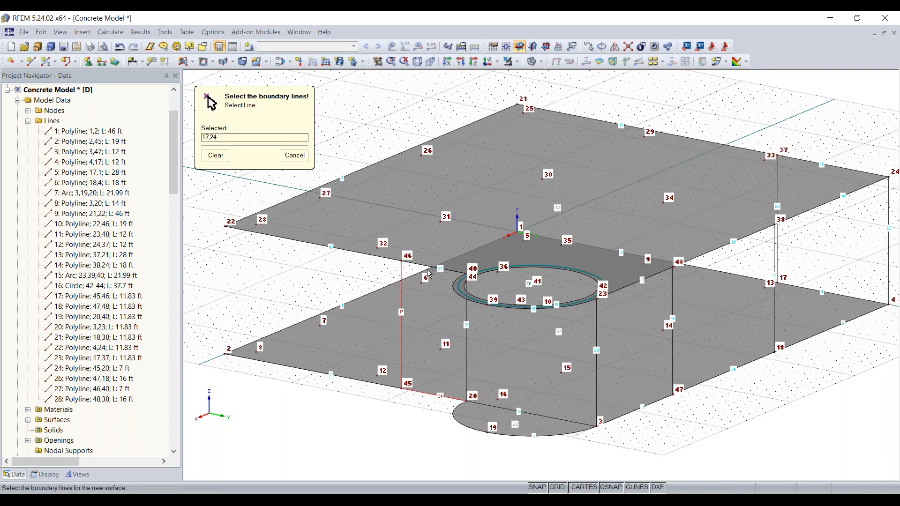
{"action": "left_click", "coordinate": [467, 338]}
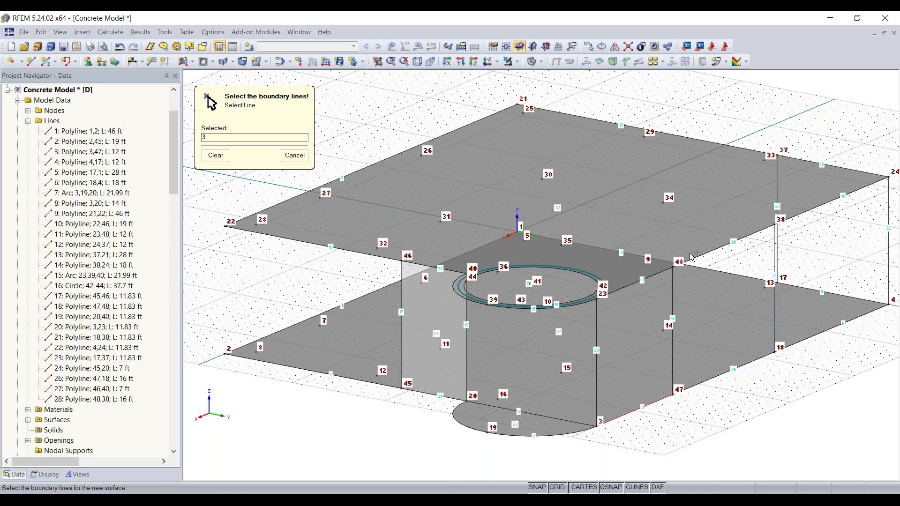
- Create wall surfaces from boundary lines between nodes 3 and 47 and between node 18 and corner node 4
{"action": "left_click", "coordinate": [601, 336]}
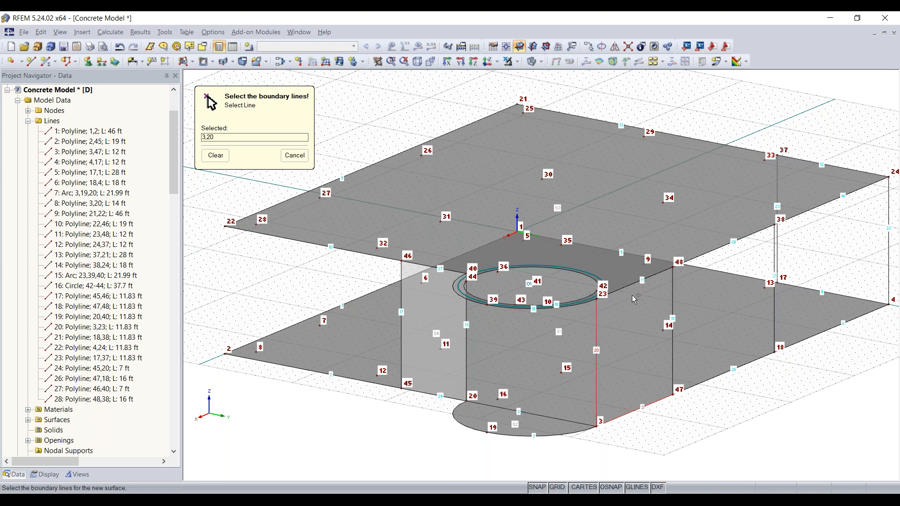
{"action": "left_click", "coordinate": [676, 294]}
{"action": "middle_click_drag", "start_coordinate": [790, 412], "coordinate": [666, 418], "text": "ctrl"}
{"action": "middle_click_drag", "start_coordinate": [797, 383], "coordinate": [683, 410]}
{"action": "scroll", "coordinate": [683, 409], "scroll_direction": "up", "scroll_amount": 2}
{"action": "left_click", "coordinate": [682, 374]}
{"action": "left_click", "coordinate": [847, 250]}
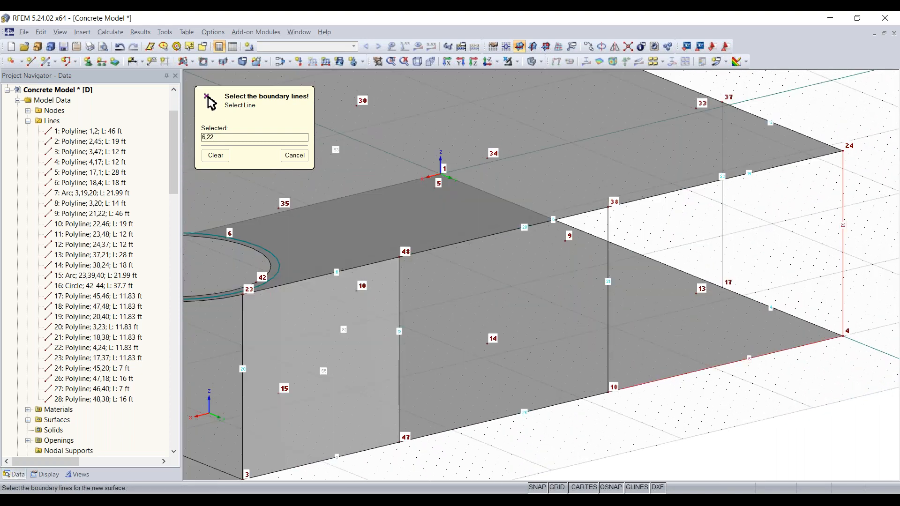
{"action": "left_click", "coordinate": [784, 165]}
{"action": "left_click", "coordinate": [608, 242]}
- Create a wall surface from the boundary lines between nodes 4, 17, 37 and 24 and finish defining plane surfaces
{"action": "middle_click_drag", "start_coordinate": [652, 364], "coordinate": [534, 323], "text": "ctrl"}
{"action": "left_click", "coordinate": [536, 426]}
{"action": "left_click", "coordinate": [572, 372]}
{"action": "left_click", "coordinate": [511, 239]}
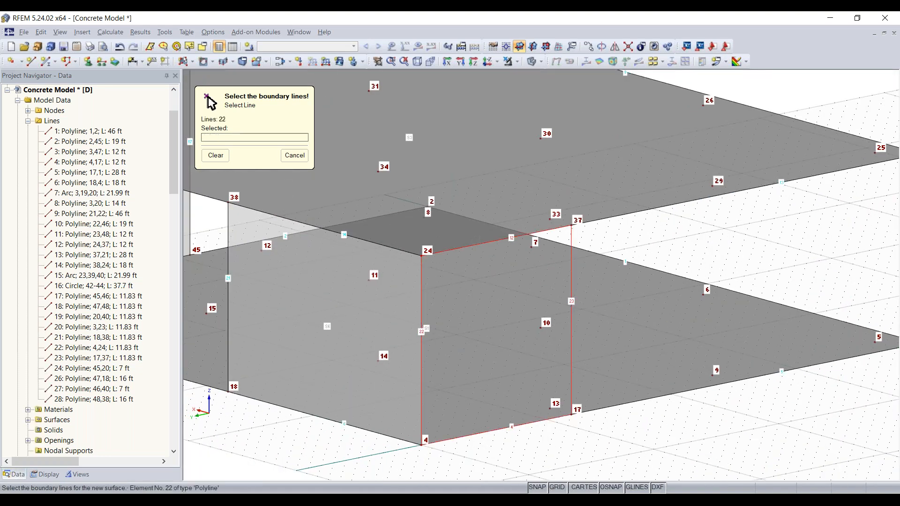
{"action": "middle_click_drag", "start_coordinate": [384, 420], "coordinate": [660, 366], "text": "ctrl"}
{"action": "scroll", "coordinate": [366, 421], "scroll_direction": "down", "scroll_amount": 1}
{"action": "key", "text": "Escape"}
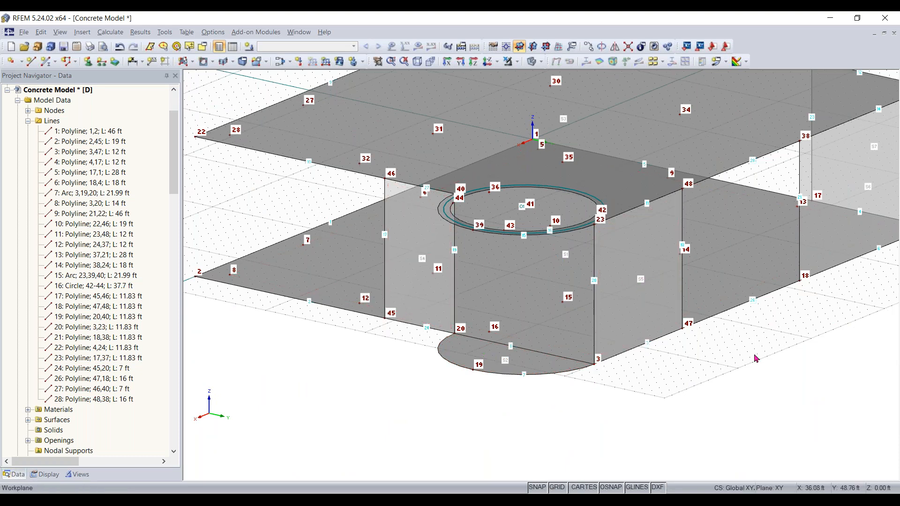
- Create an 8 in thick curved quadrangle wall surface between the lower and upper arcs and the vertical lines at nodes 3 and 20
{"action": "left_click", "coordinate": [191, 63]}
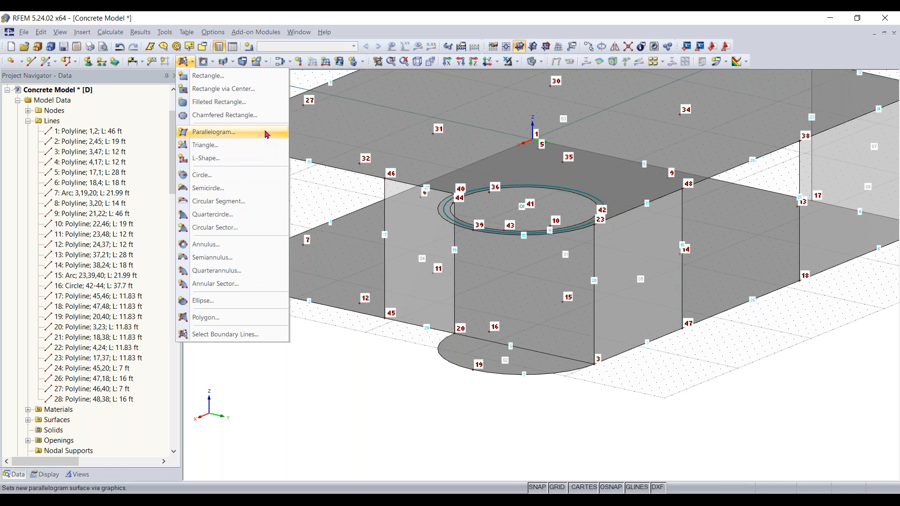
{"action": "left_click", "coordinate": [266, 62]}
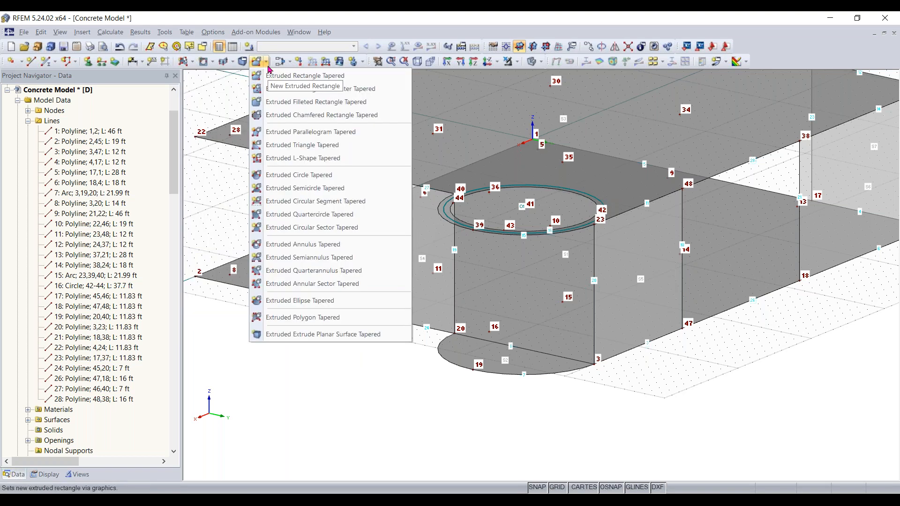
{"action": "left_click", "coordinate": [231, 64]}
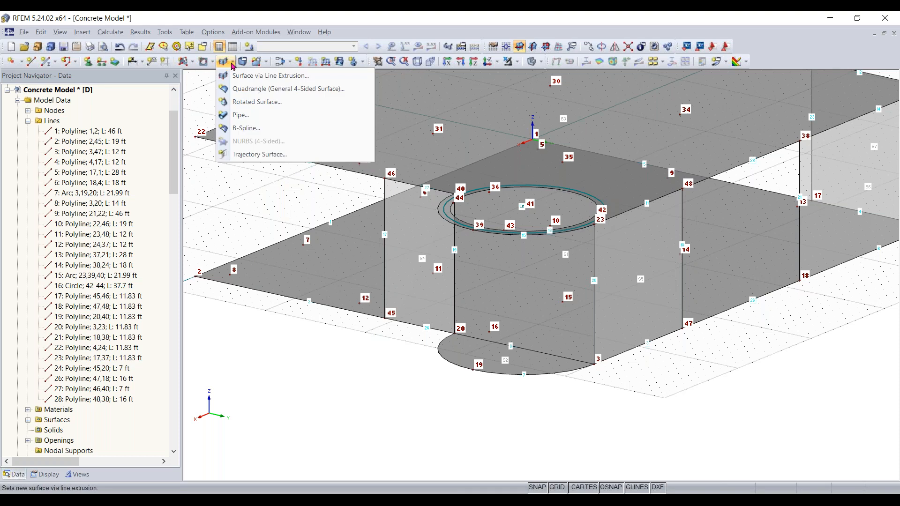
{"action": "left_click", "coordinate": [258, 89]}
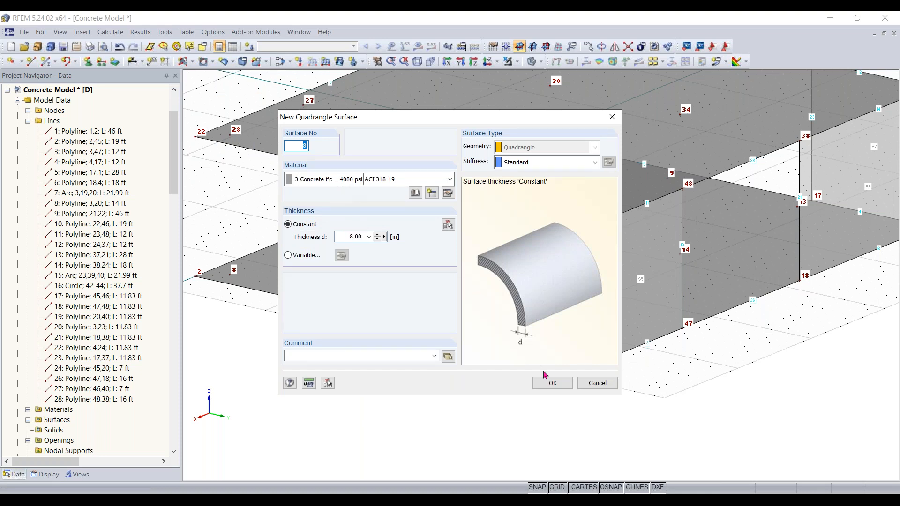
{"action": "left_click", "coordinate": [552, 383]}
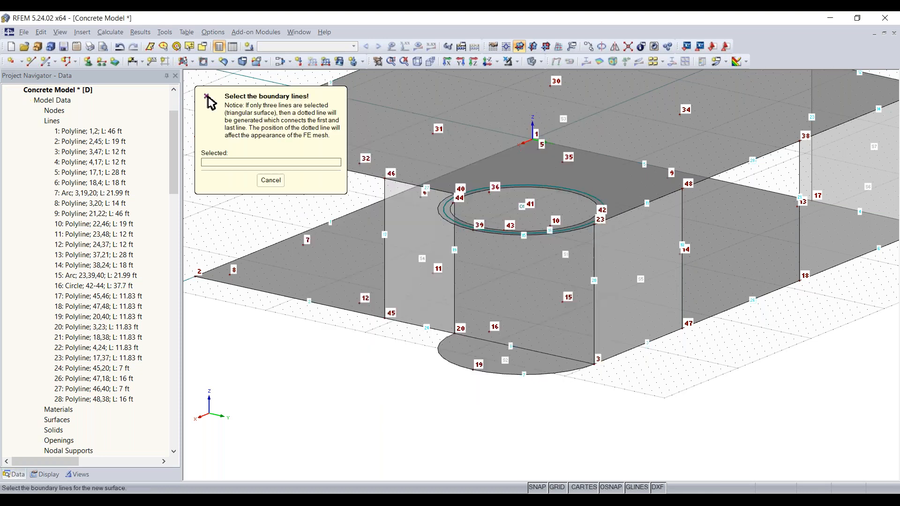
{"action": "left_click", "coordinate": [545, 373]}
{"action": "left_click", "coordinate": [594, 330]}
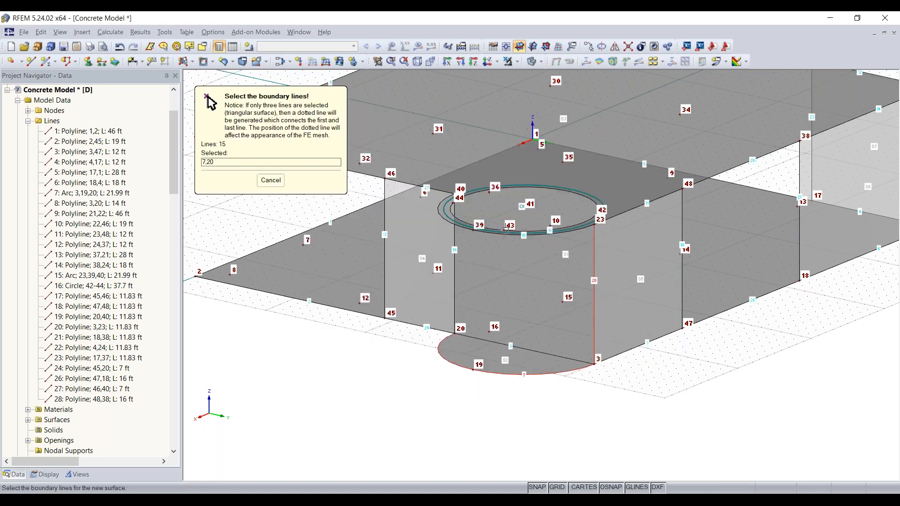
{"action": "left_click", "coordinate": [496, 234]}
{"action": "left_click", "coordinate": [457, 267]}
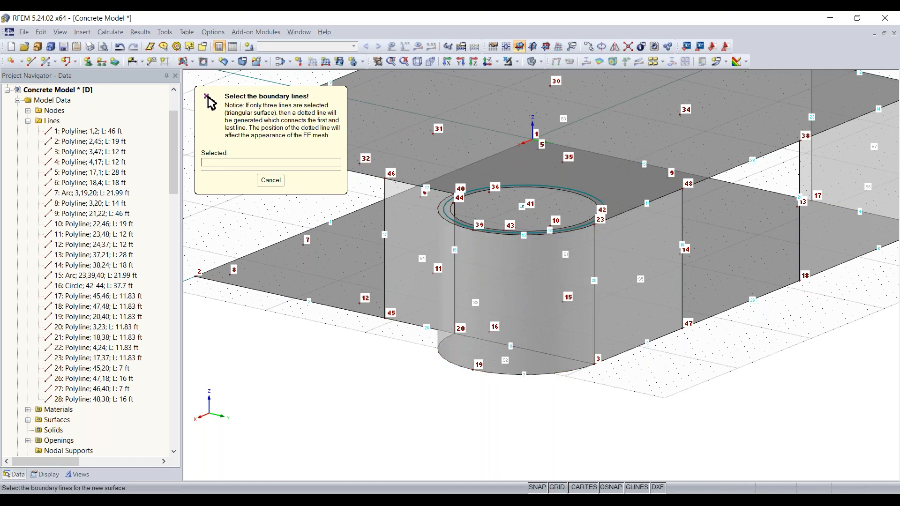
{"action": "key", "text": "Escape"}
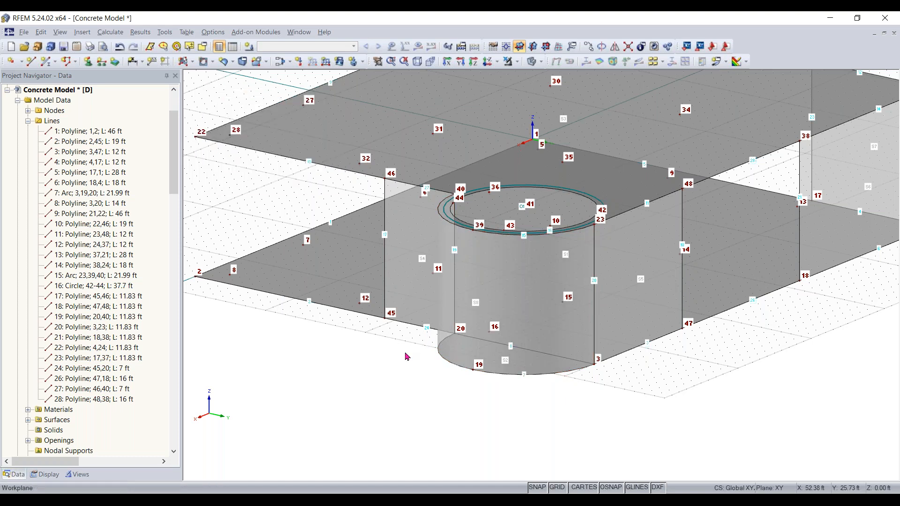
- Examine the slabs, straight walls and curved wall from several sides of the model
{"action": "middle_click_drag", "start_coordinate": [634, 408], "coordinate": [314, 422], "text": "ctrl"}
{"action": "right_click", "coordinate": [314, 422]}
{"action": "left_click", "coordinate": [432, 460]}
{"action": "middle_click_drag", "start_coordinate": [276, 357], "coordinate": [568, 413]}
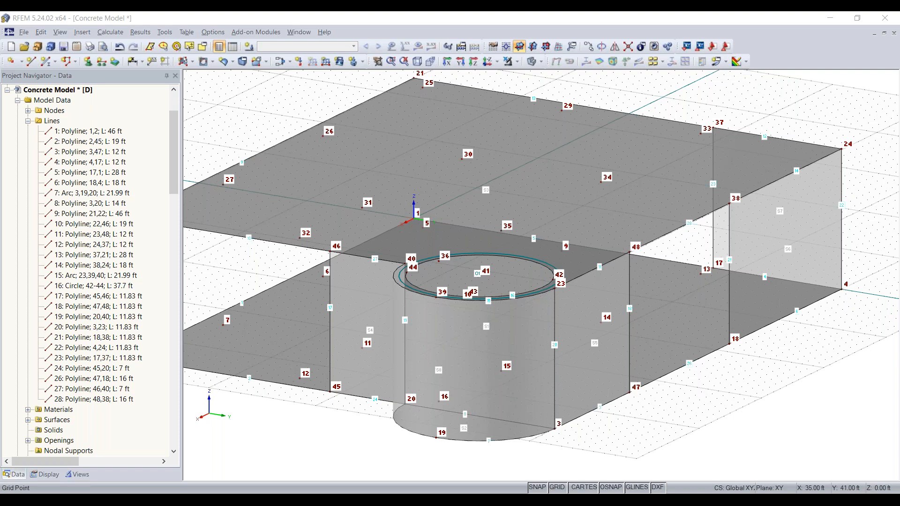
{"action": "left_click", "coordinate": [518, 389]}
{"action": "middle_click_drag", "start_coordinate": [518, 390], "coordinate": [786, 363], "text": "ctrl"}
{"action": "scroll", "coordinate": [546, 253], "scroll_direction": "down", "scroll_amount": 1}
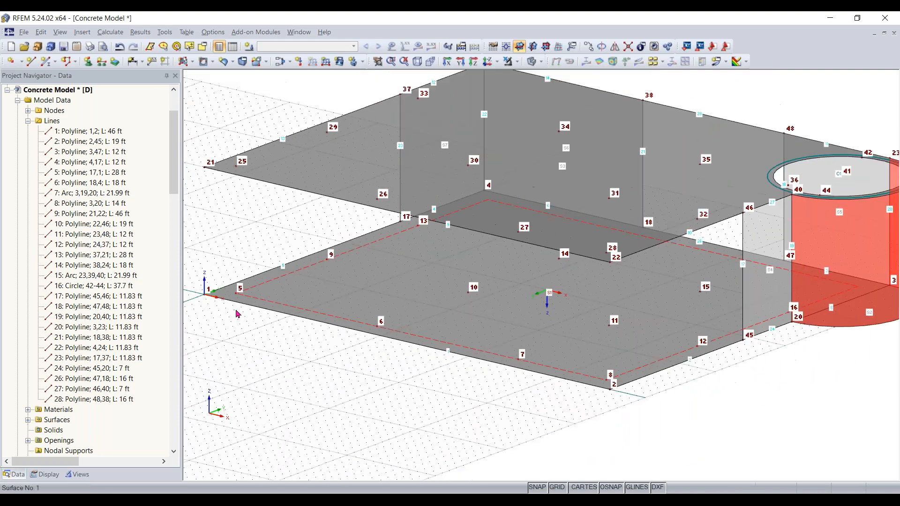
{"action": "middle_click_drag", "start_coordinate": [247, 321], "coordinate": [388, 373]}
{"action": "scroll", "coordinate": [390, 374], "scroll_direction": "up", "scroll_amount": 1}
{"action": "scroll", "coordinate": [800, 349], "scroll_direction": "down", "scroll_amount": 1}
{"action": "middle_click_drag", "start_coordinate": [751, 342], "coordinate": [802, 398]}
{"action": "left_click", "coordinate": [801, 398]}
{"action": "scroll", "coordinate": [609, 258], "scroll_direction": "up", "scroll_amount": 3}
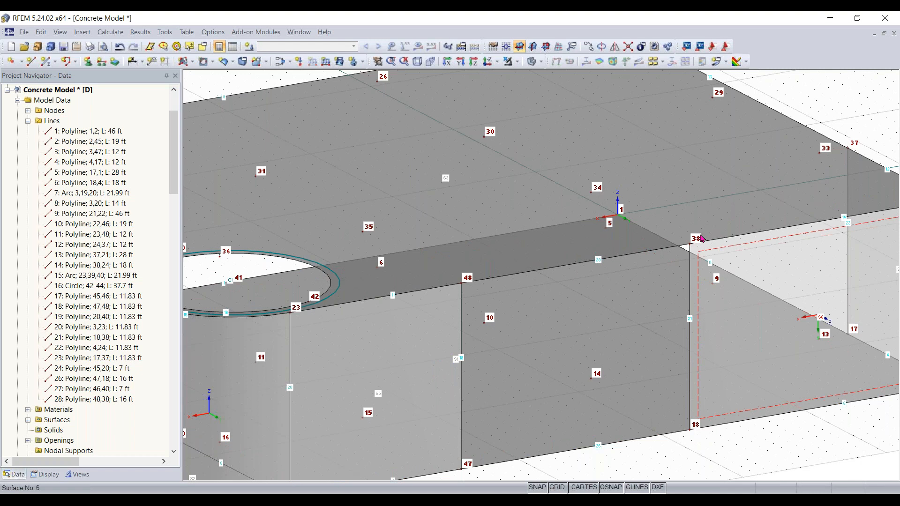
{"action": "middle_click_drag", "start_coordinate": [603, 389], "coordinate": [665, 432]}
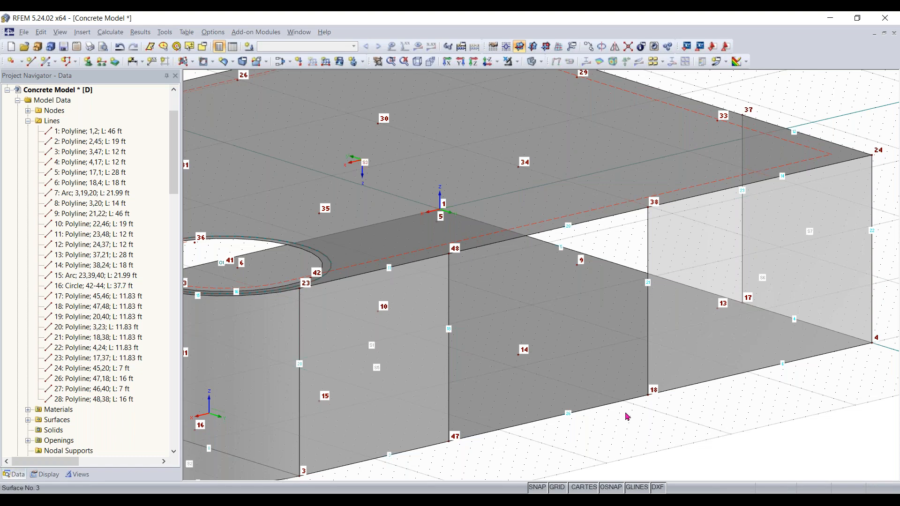
- Switch the work plane to YZ and place its origin at node 18
{"action": "left_click", "coordinate": [191, 62]}
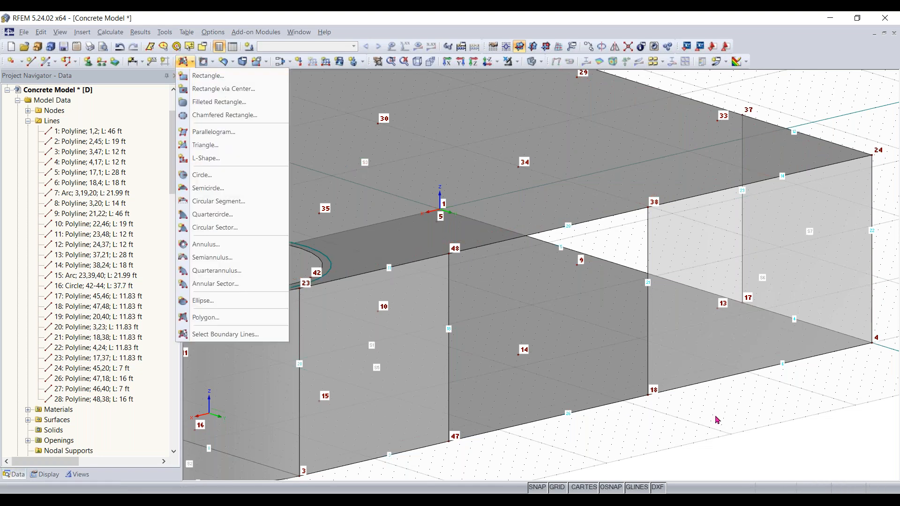
{"action": "left_click", "coordinate": [226, 100]}
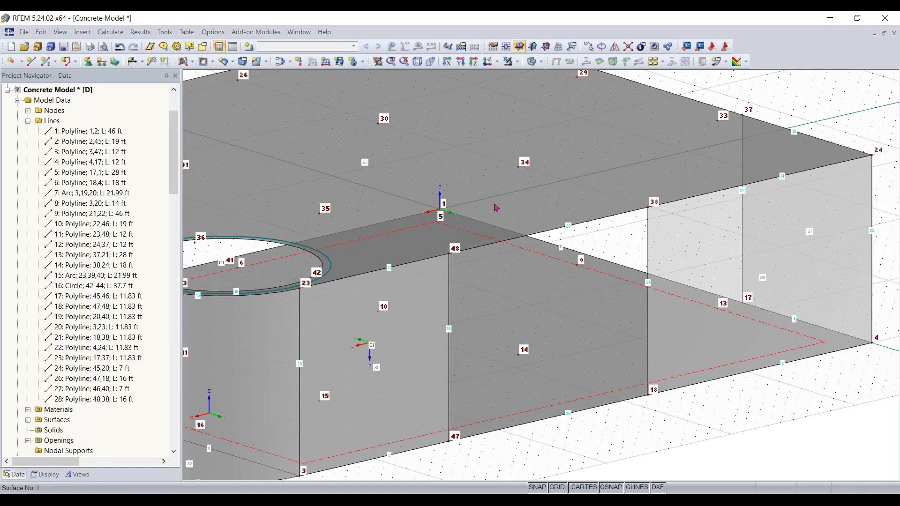
{"action": "left_click", "coordinate": [537, 49]}
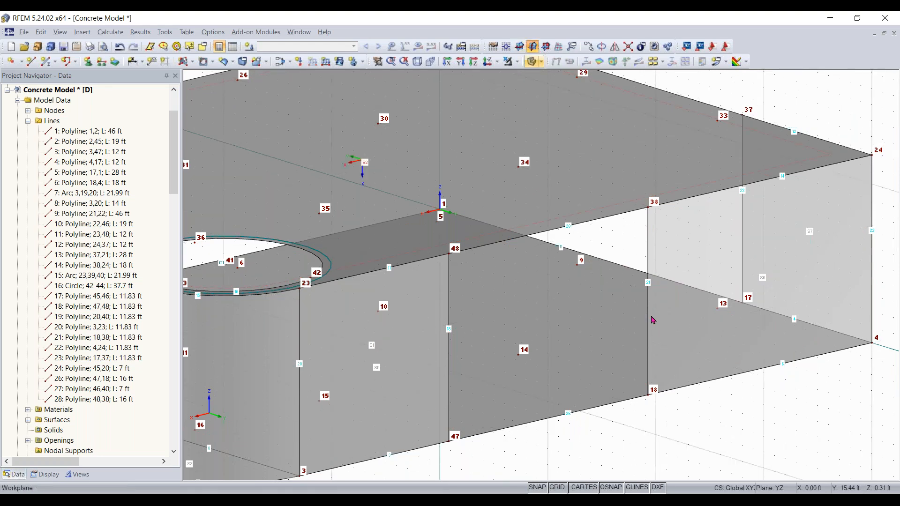
{"action": "scroll", "coordinate": [659, 347], "scroll_direction": "down", "scroll_amount": 2}
{"action": "middle_click_drag", "start_coordinate": [658, 347], "coordinate": [769, 428], "text": "ctrl"}
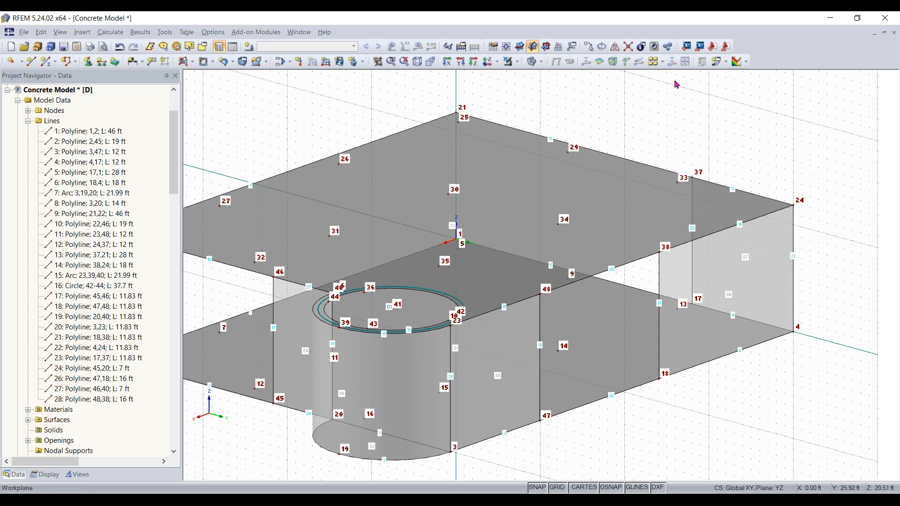
{"action": "left_click", "coordinate": [507, 48]}
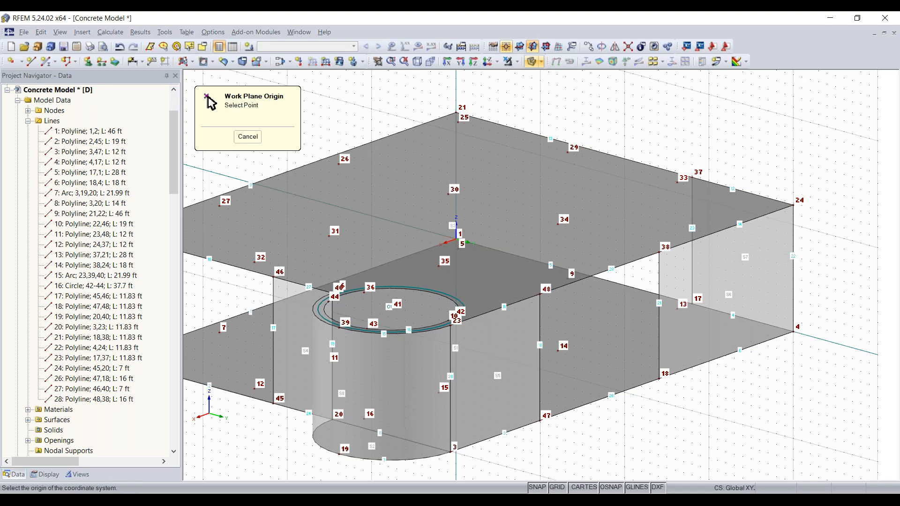
{"action": "scroll", "coordinate": [660, 379], "scroll_direction": "up", "scroll_amount": 3}
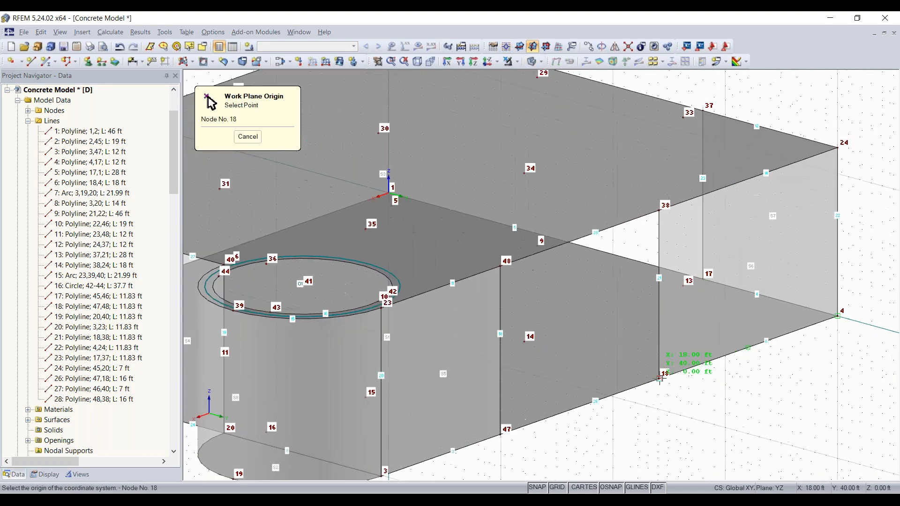
{"action": "left_click", "coordinate": [660, 379]}
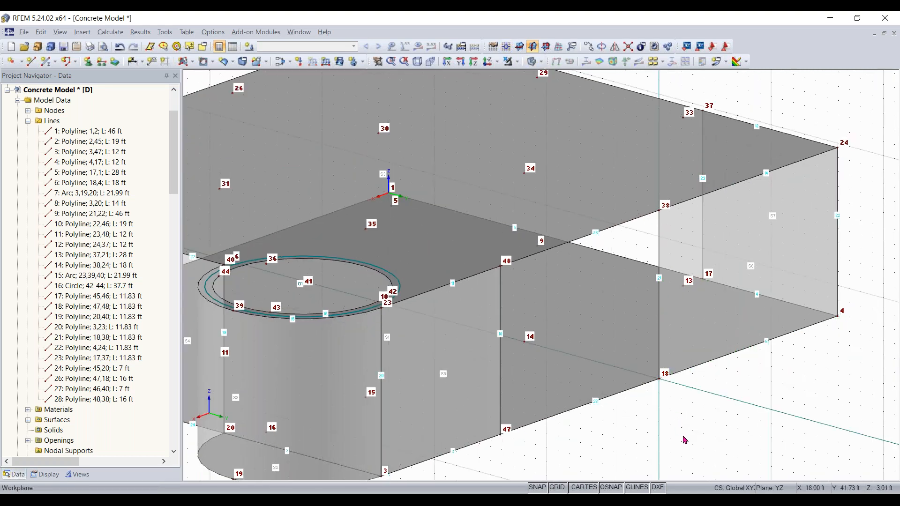
- Create an 8 in thick rectangular wall surface in the YZ plane from node 18 to node 34, 12 ft wide and 11.83 ft high
{"action": "middle_click_drag", "start_coordinate": [690, 423], "coordinate": [524, 401], "text": "ctrl"}
{"action": "right_click_drag", "start_coordinate": [524, 400], "coordinate": [678, 414]}
{"action": "left_click", "coordinate": [665, 434]}
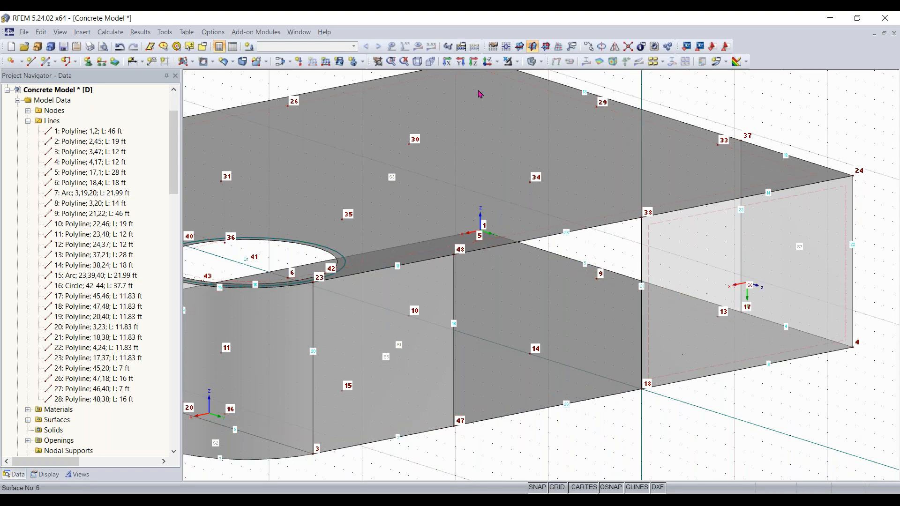
{"action": "left_click", "coordinate": [192, 62]}
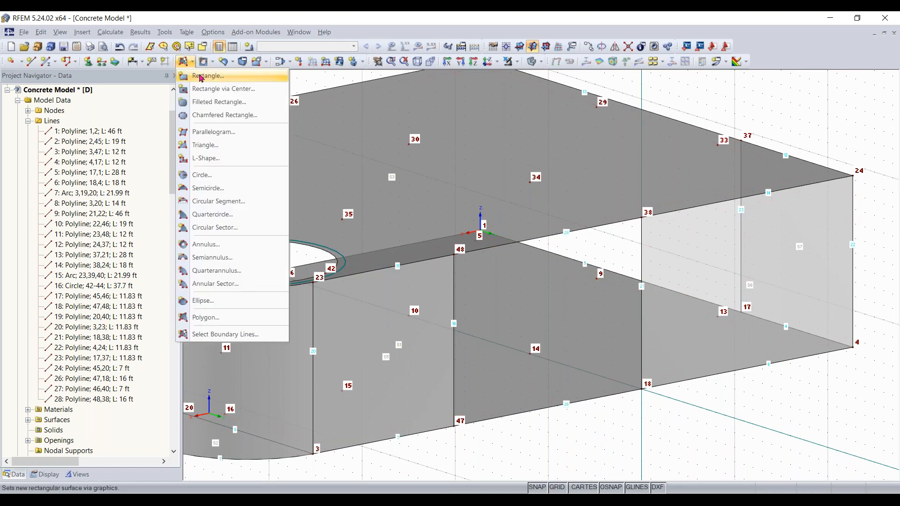
{"action": "left_click", "coordinate": [201, 78]}
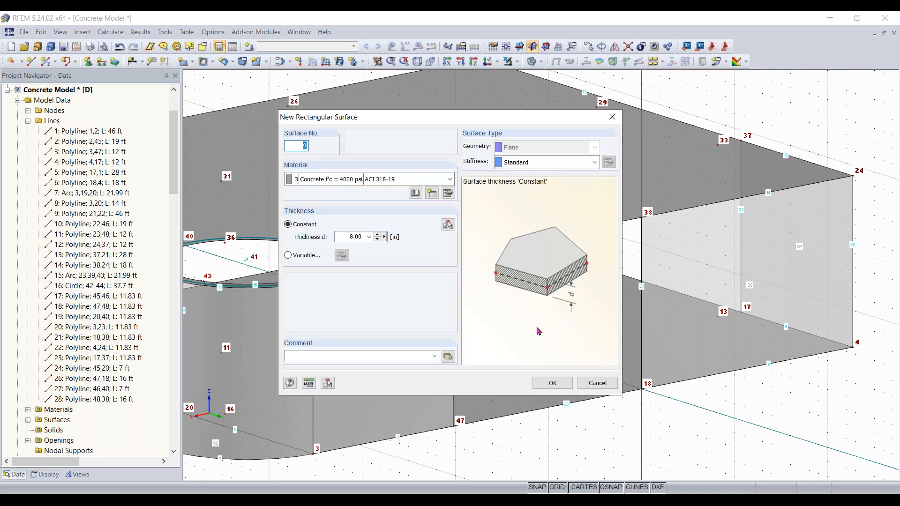
{"action": "left_click", "coordinate": [553, 383]}
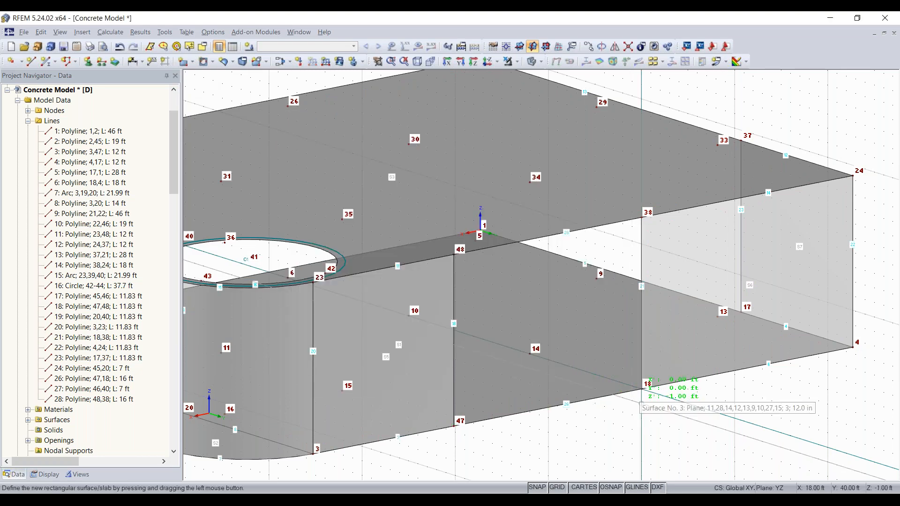
{"action": "left_click", "coordinate": [641, 389]}
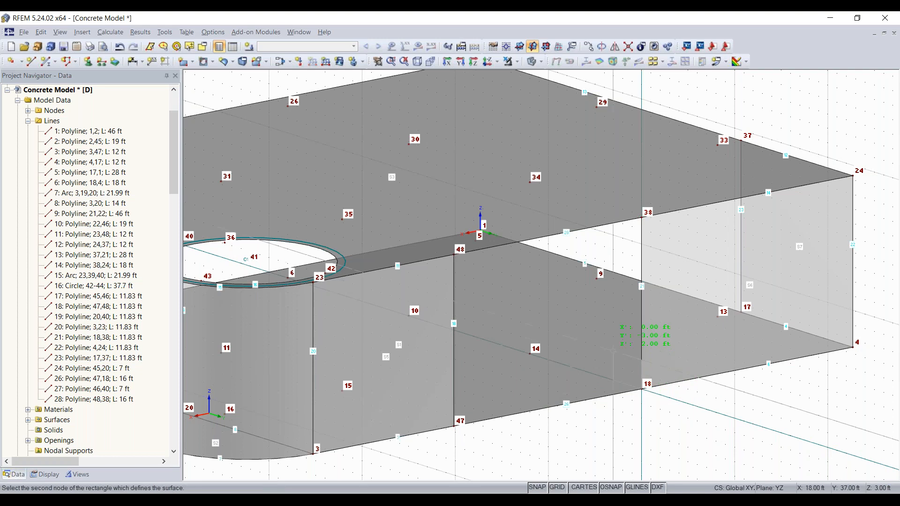
{"action": "left_click", "coordinate": [530, 182]}
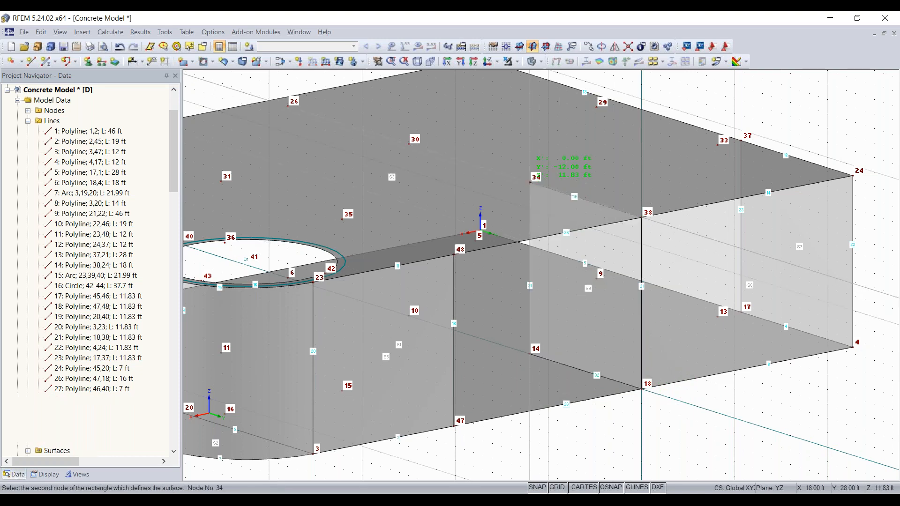
- Complete the rectangular wall surface by placing its opposite corner at node 34
{"action": "left_click", "coordinate": [531, 182]}
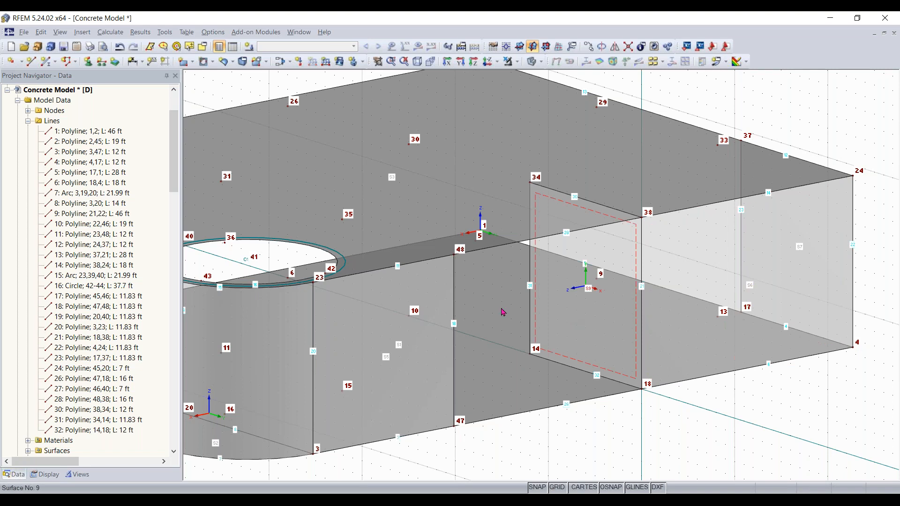
{"action": "scroll", "coordinate": [521, 352], "scroll_direction": "down", "scroll_amount": 3}
{"action": "middle_click_drag", "start_coordinate": [521, 352], "coordinate": [548, 360]}
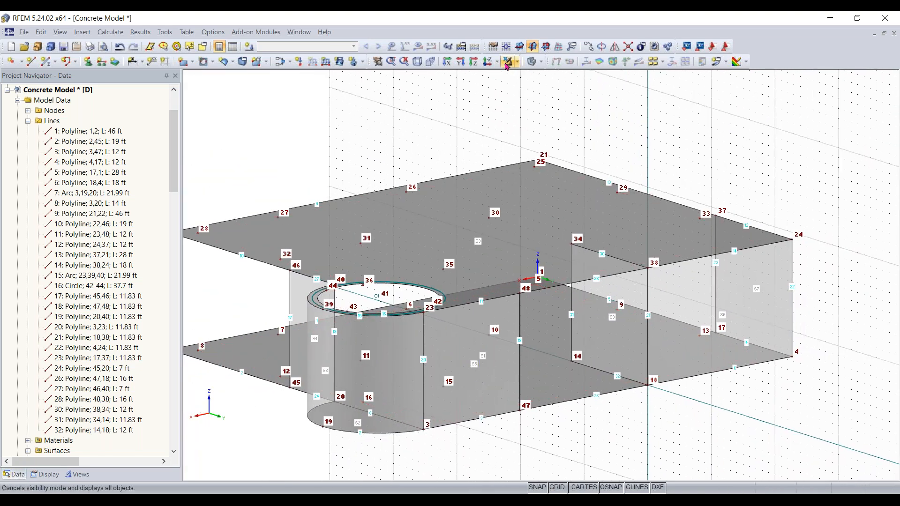
- Switch the work plane to XY
{"action": "left_click", "coordinate": [417, 64]}
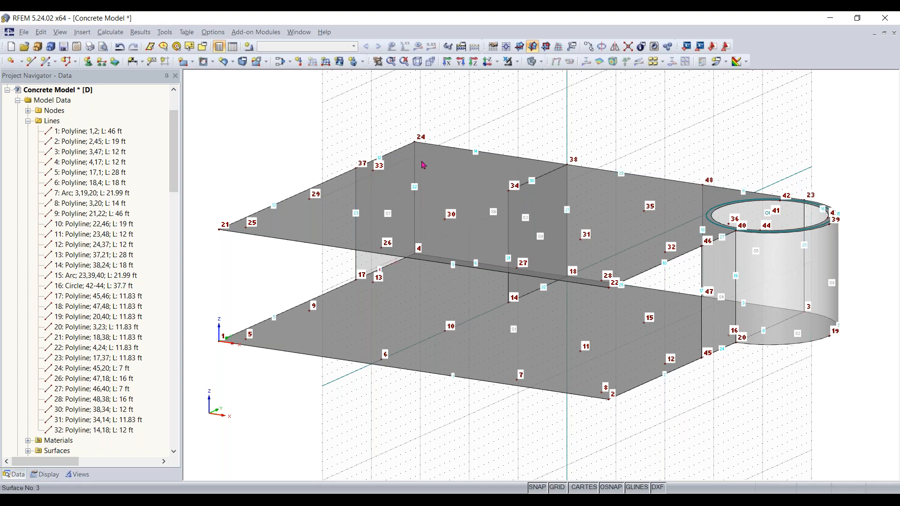
{"action": "left_click", "coordinate": [519, 46]}
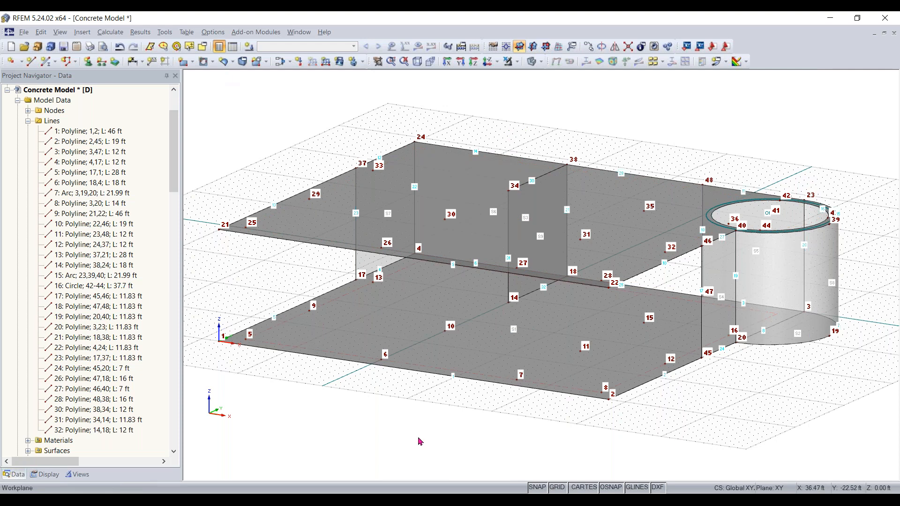
{"action": "double_click", "coordinate": [762, 321]}
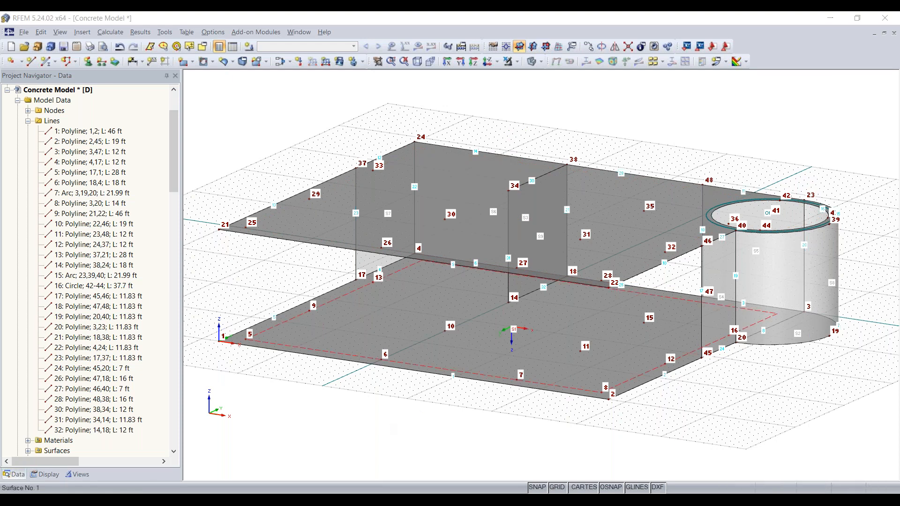
{"action": "middle_click_drag", "start_coordinate": [346, 416], "coordinate": [630, 384], "text": "ctrl"}
{"action": "right_click", "coordinate": [630, 384]}
{"action": "left_click", "coordinate": [638, 434]}
{"action": "scroll", "coordinate": [644, 414], "scroll_direction": "up", "scroll_amount": 5}
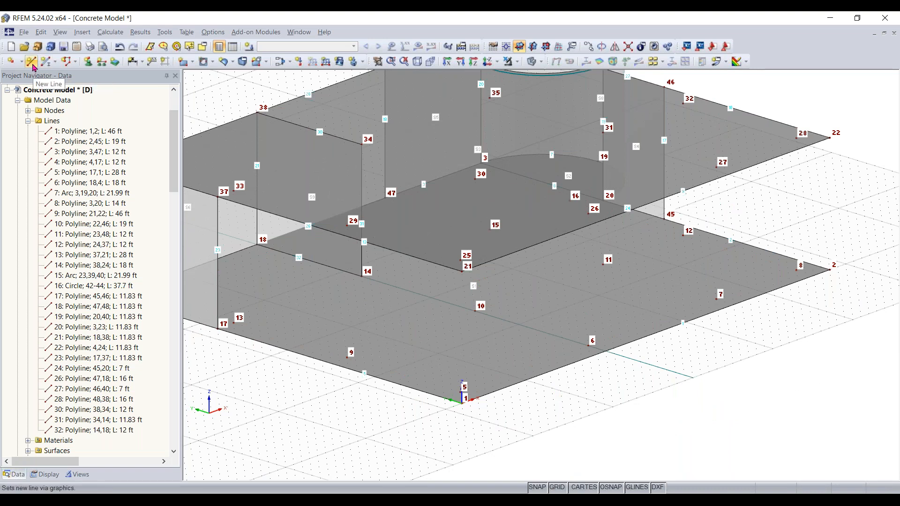
- Draw a vertical line between the slabs from node 5 to node 25
{"action": "left_click", "coordinate": [32, 62]}
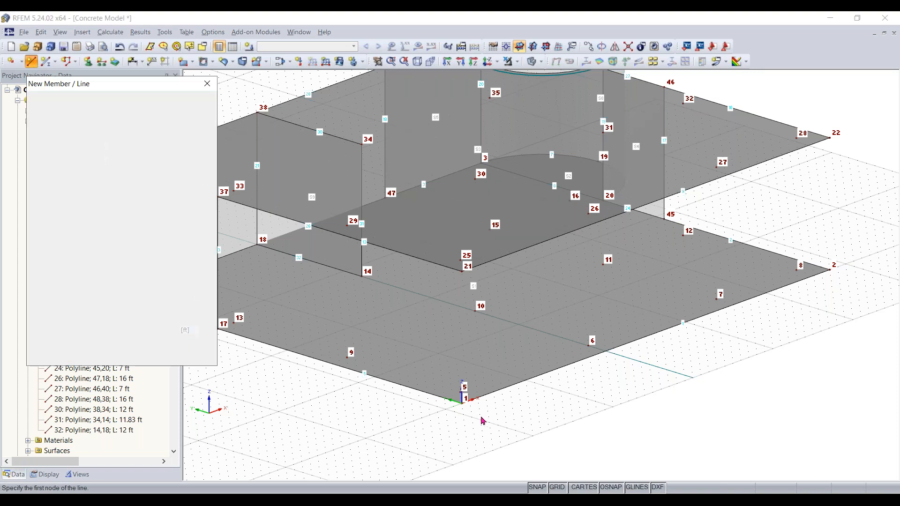
{"action": "left_click", "coordinate": [461, 392]}
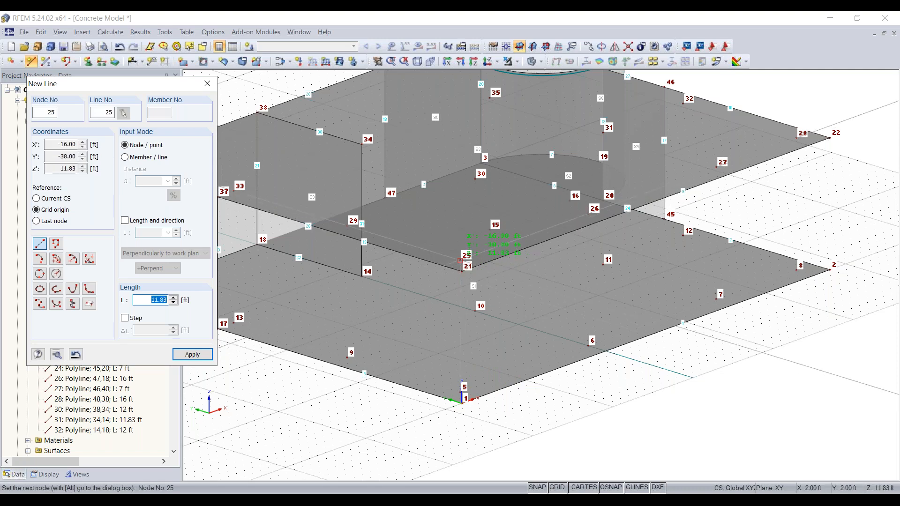
{"action": "left_click", "coordinate": [460, 261]}
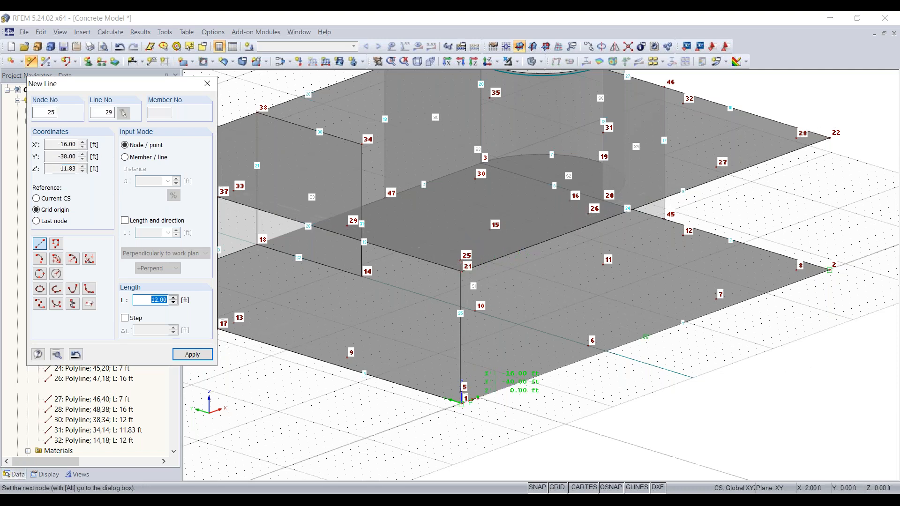
{"action": "scroll", "coordinate": [457, 375], "scroll_direction": "up", "scroll_amount": 2}
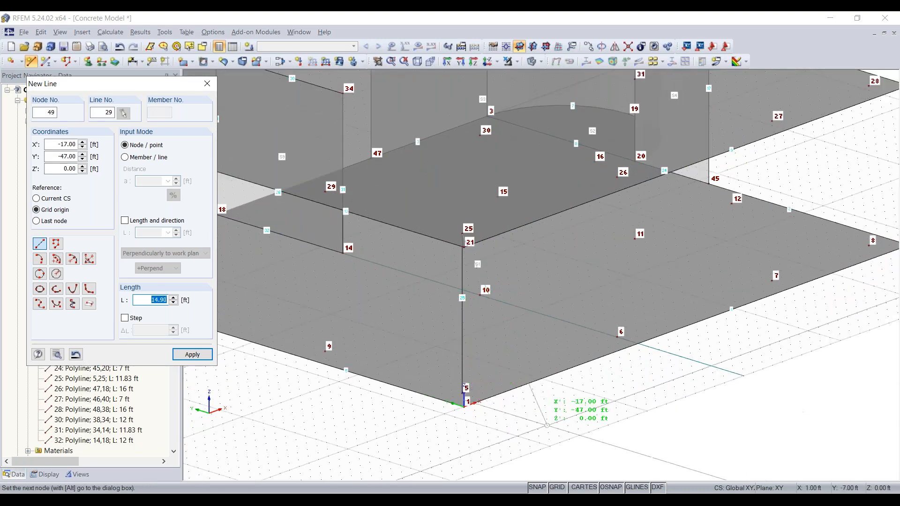
{"action": "right_click", "coordinate": [556, 425]}
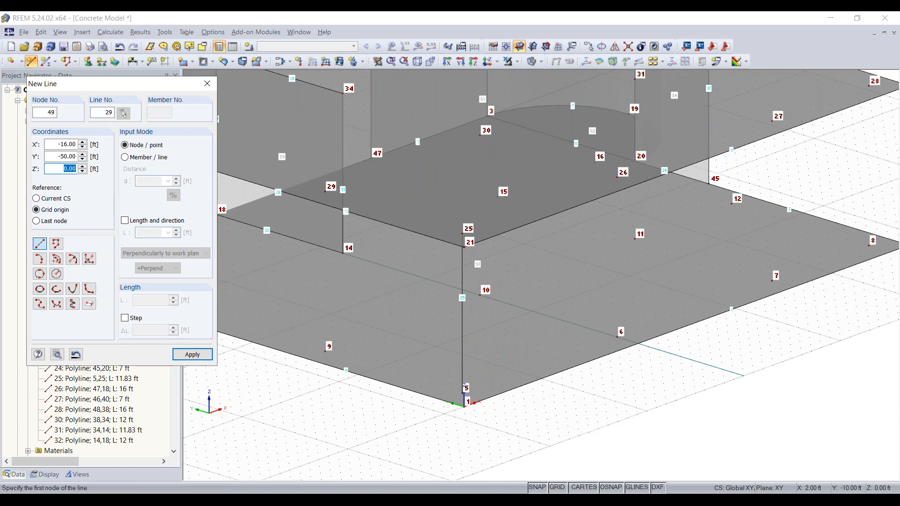
{"action": "key", "text": "Escape"}
- Make a beam member available on the vertical line between nodes 5 and 25
{"action": "middle_click_drag", "start_coordinate": [553, 418], "coordinate": [647, 374], "text": "ctrl"}
{"action": "right_click", "coordinate": [647, 373]}
{"action": "left_click", "coordinate": [553, 417]}
{"action": "middle_click_drag", "start_coordinate": [577, 411], "coordinate": [485, 471]}
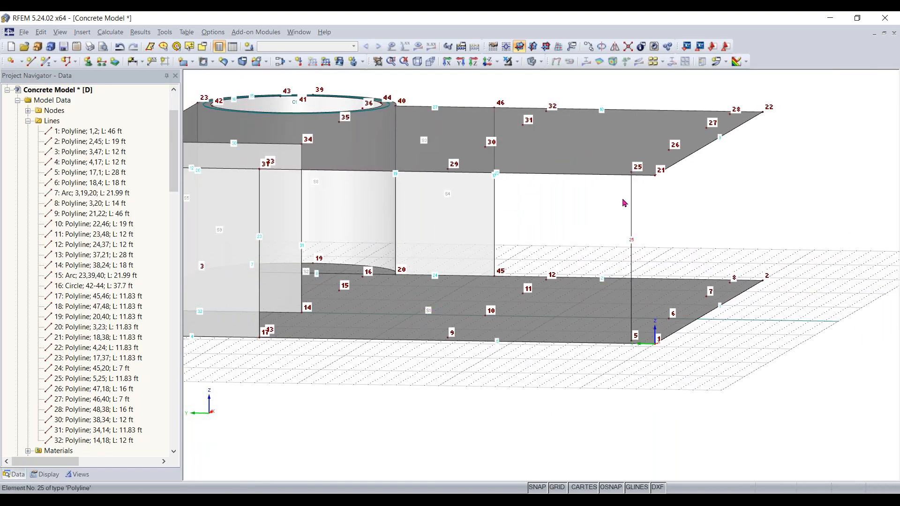
{"action": "double_click", "coordinate": [631, 230]}
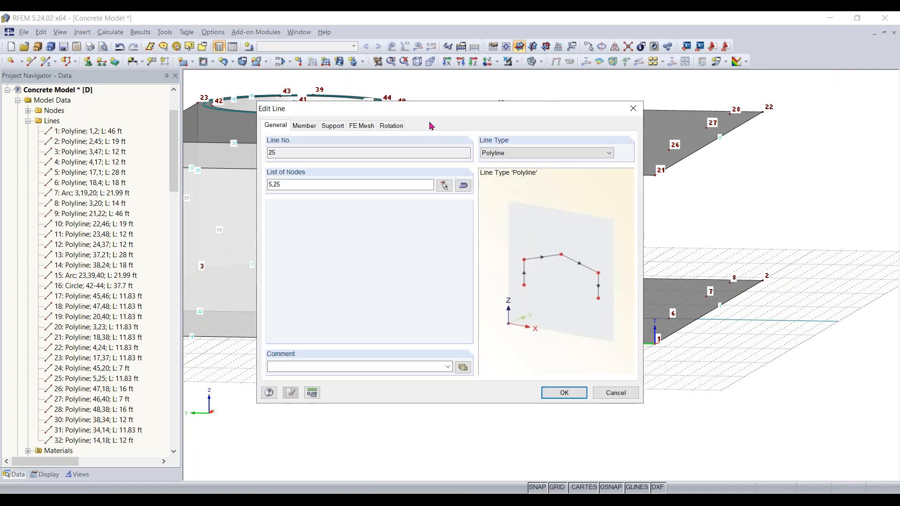
{"action": "left_click_drag", "start_coordinate": [314, 113], "coordinate": [309, 111]}
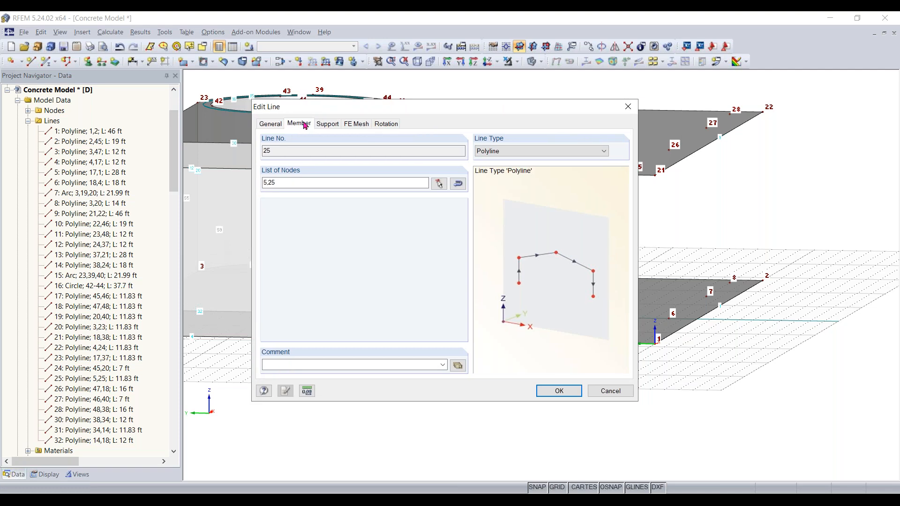
{"action": "left_click", "coordinate": [305, 124]}
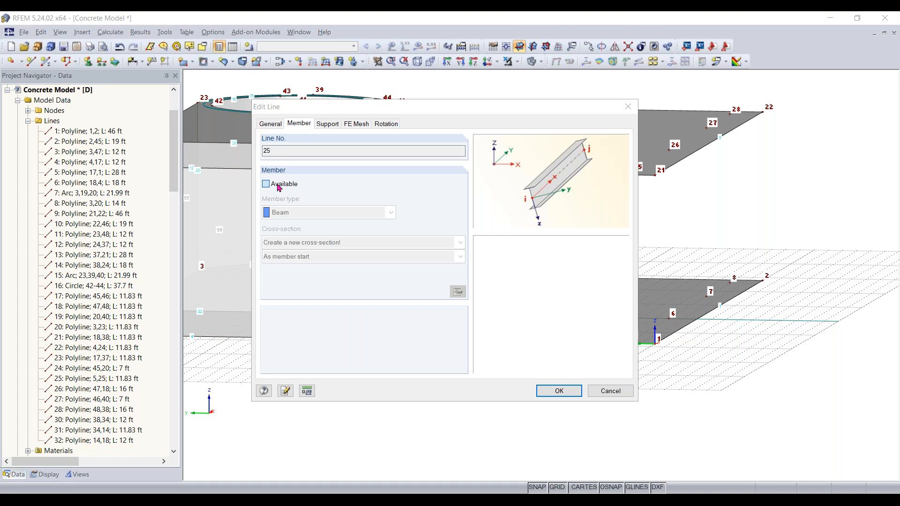
{"action": "left_click", "coordinate": [278, 187]}
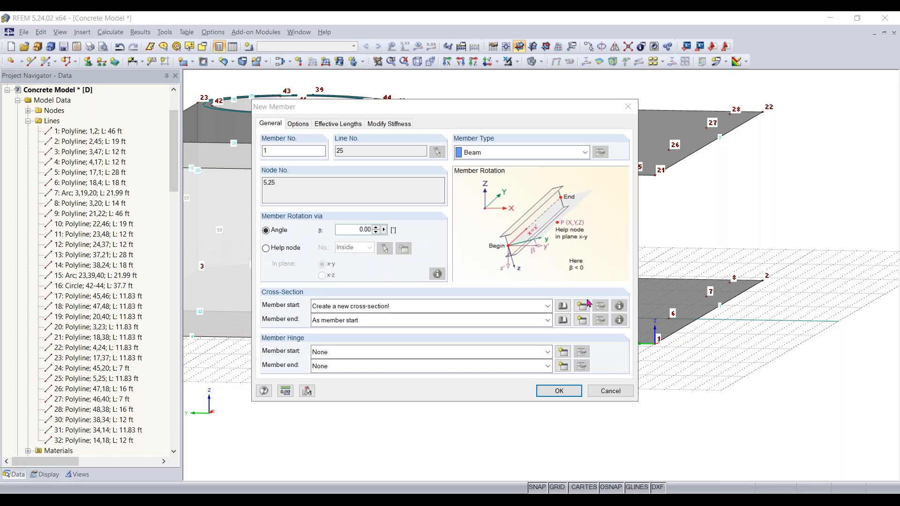
- Assign the member a solid rectangular 14 x 14 in cross-section in Concrete f'c = 4000 psi and finish creating it
{"action": "left_click", "coordinate": [563, 306]}
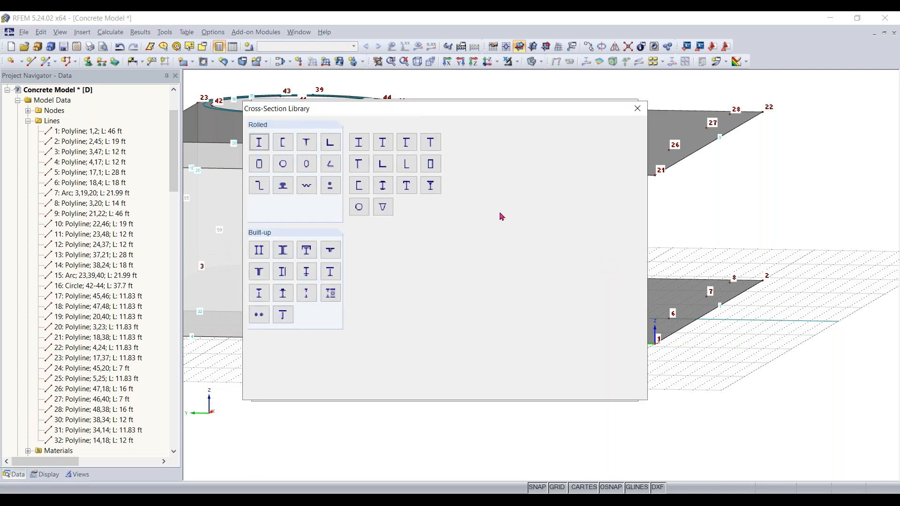
{"action": "left_click", "coordinate": [462, 144]}
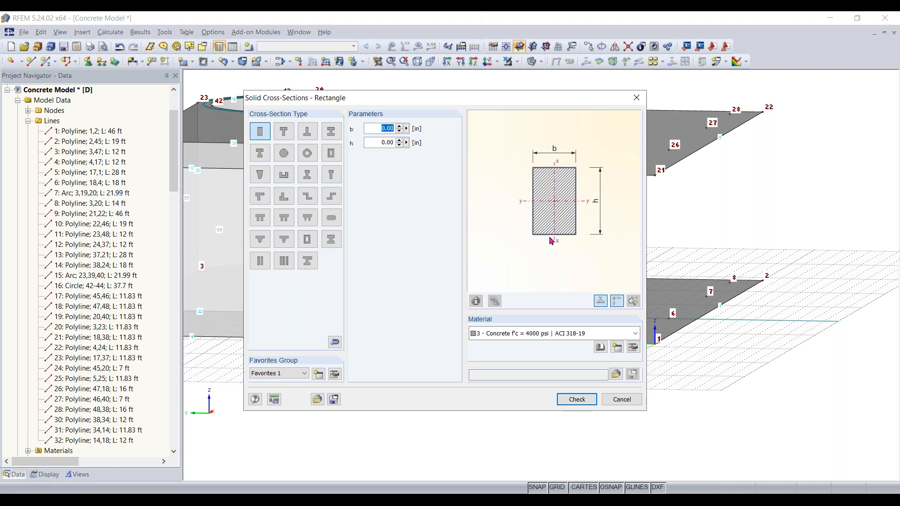
{"action": "type", "text": "14"}
{"action": "key", "text": "Tab"}
{"action": "type", "text": "14"}
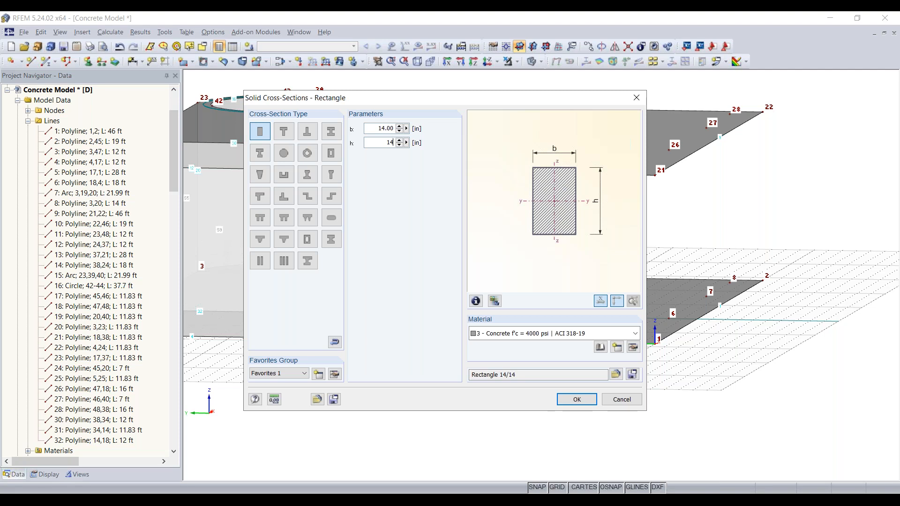
{"action": "left_click", "coordinate": [576, 399]}
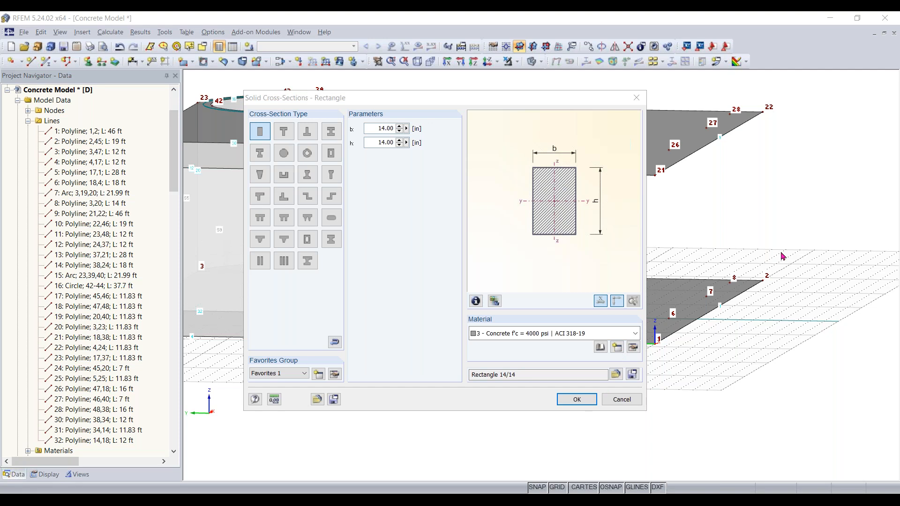
{"action": "left_click", "coordinate": [577, 399]}
{"action": "left_click", "coordinate": [570, 394]}
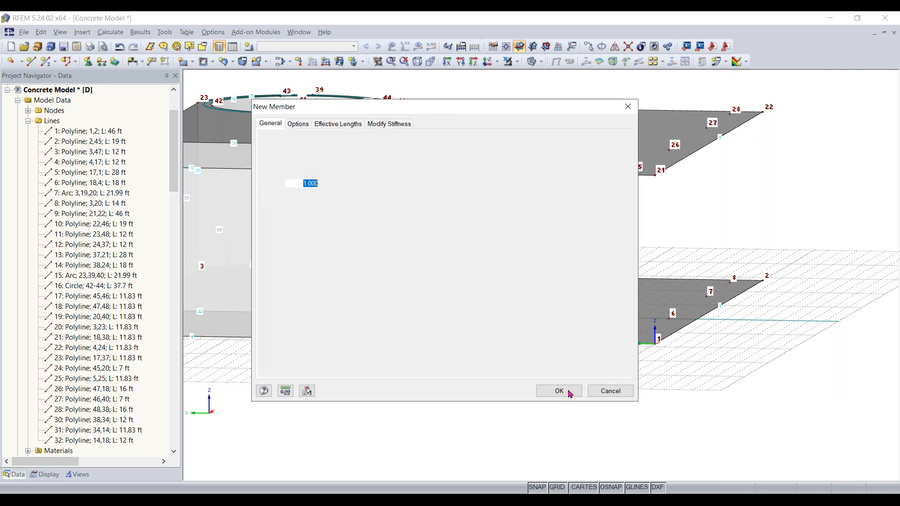
- Enable Drag & Drop, move the column from node 5 to node 6 and copy it back to its original position
{"action": "right_click_drag", "start_coordinate": [729, 207], "coordinate": [710, 209]}
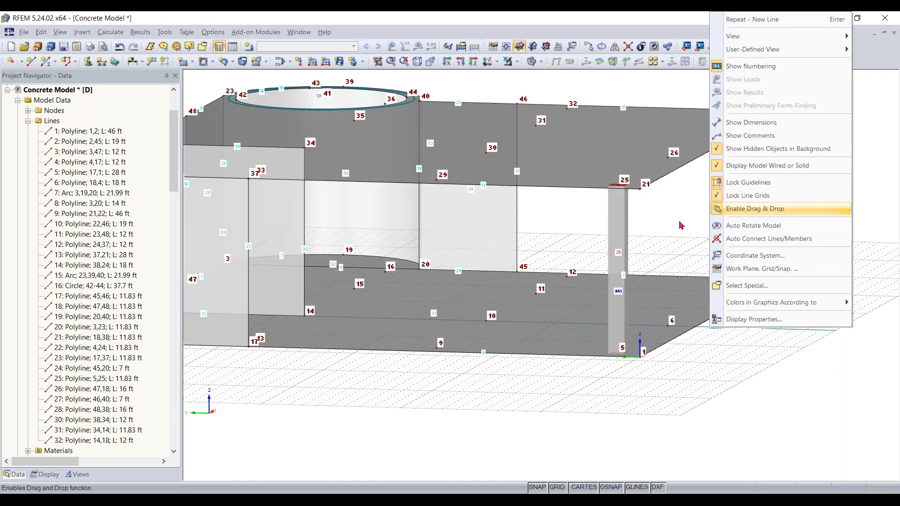
{"action": "left_click", "coordinate": [740, 209]}
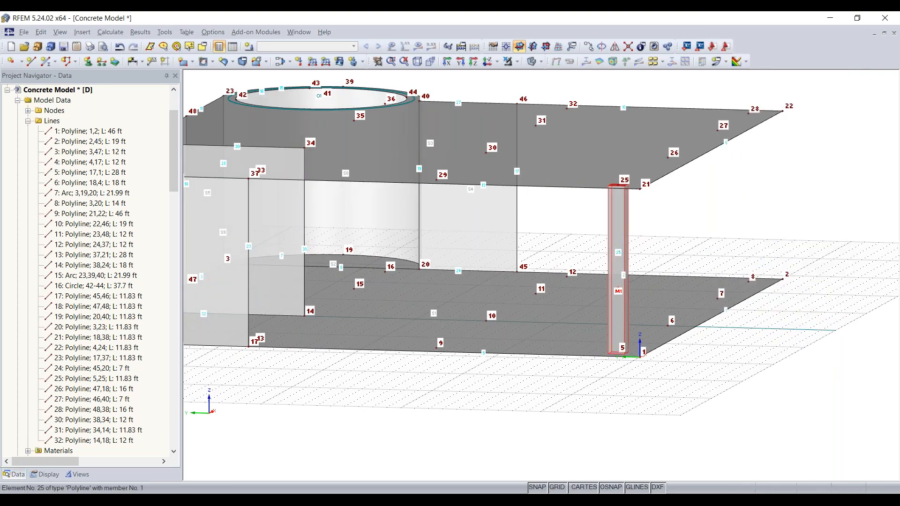
{"action": "right_click_drag", "start_coordinate": [710, 358], "coordinate": [594, 374]}
{"action": "left_click", "coordinate": [554, 408]}
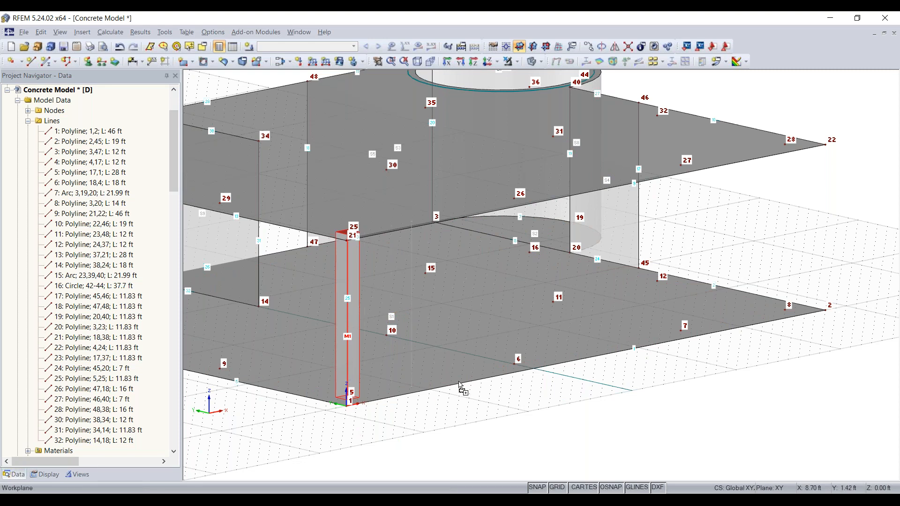
{"action": "left_click_drag", "start_coordinate": [347, 398], "coordinate": [515, 365]}
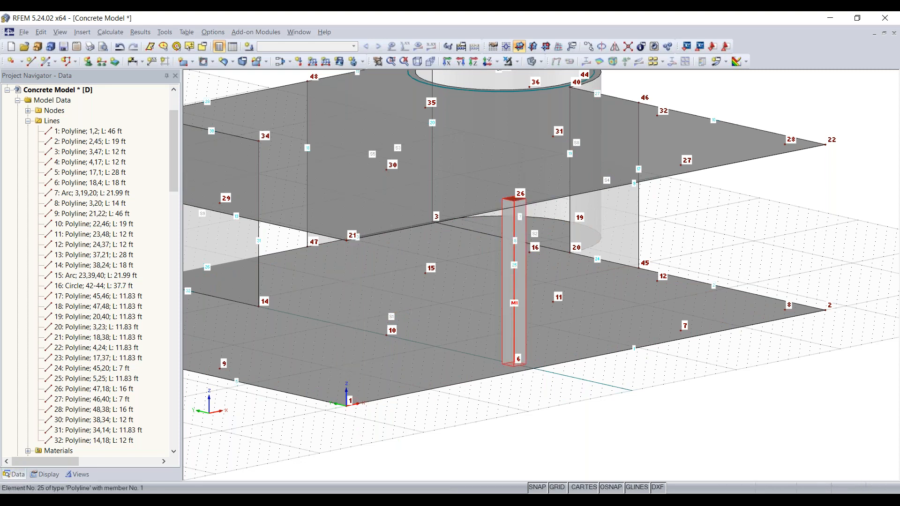
{"action": "left_click_drag", "start_coordinate": [473, 384], "coordinate": [347, 397], "text": "ctrl"}
- Move the whole column from node 6 to node 7 and copy it back to its previous position
{"action": "middle_click_drag", "start_coordinate": [488, 453], "coordinate": [605, 444]}
{"action": "right_click", "coordinate": [417, 475]}
{"action": "left_click", "coordinate": [605, 444]}
{"action": "left_click", "coordinate": [503, 431]}
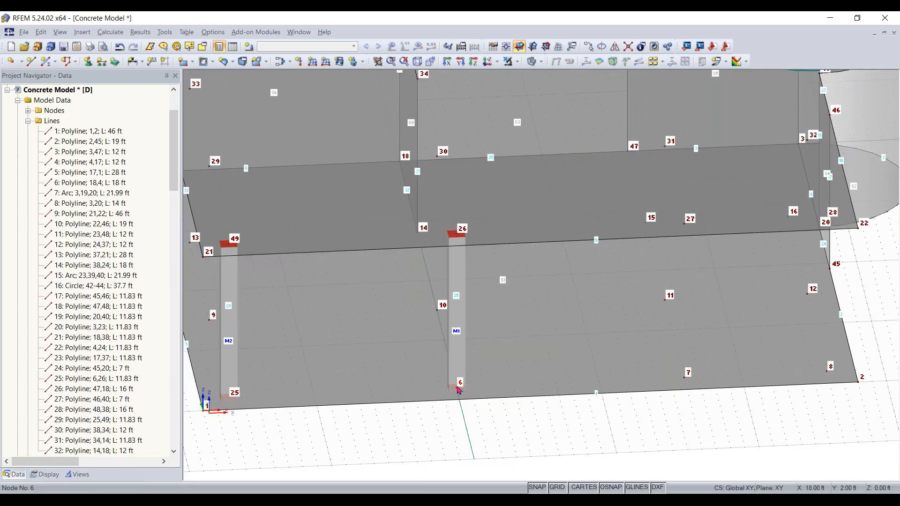
{"action": "left_click_drag", "start_coordinate": [498, 381], "coordinate": [685, 377]}
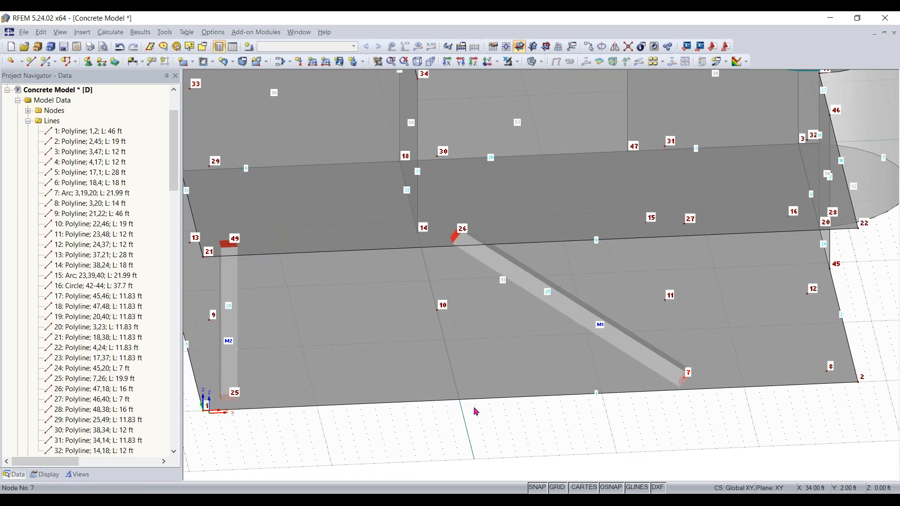
{"action": "key", "text": "ctrl+z"}
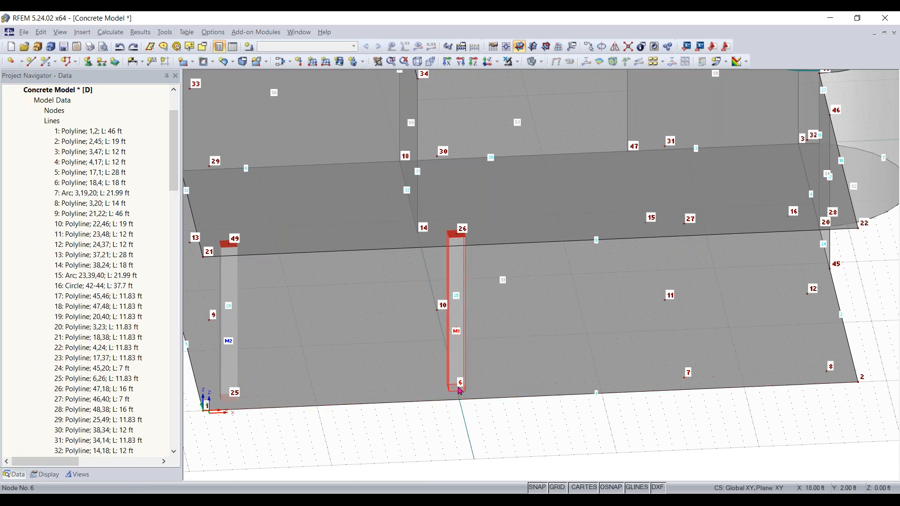
{"action": "left_click_drag", "start_coordinate": [484, 389], "coordinate": [690, 380]}
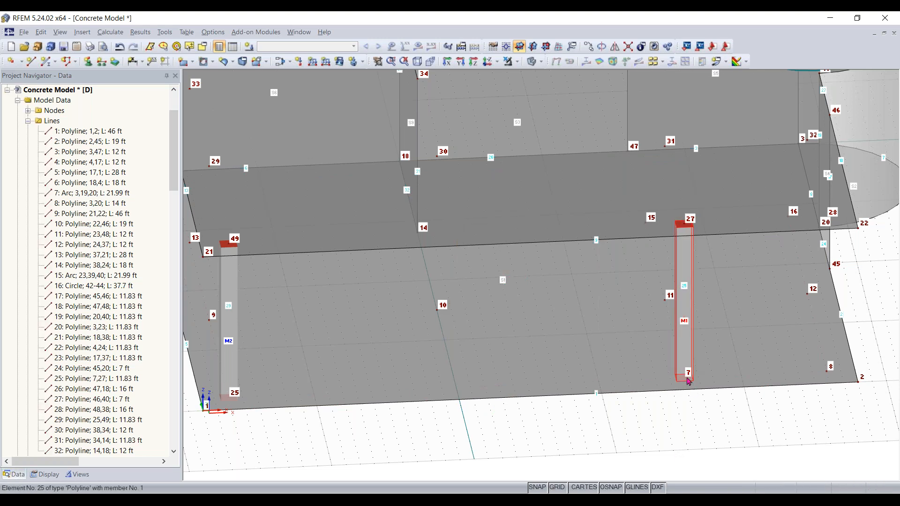
{"action": "left_click", "coordinate": [458, 396]}
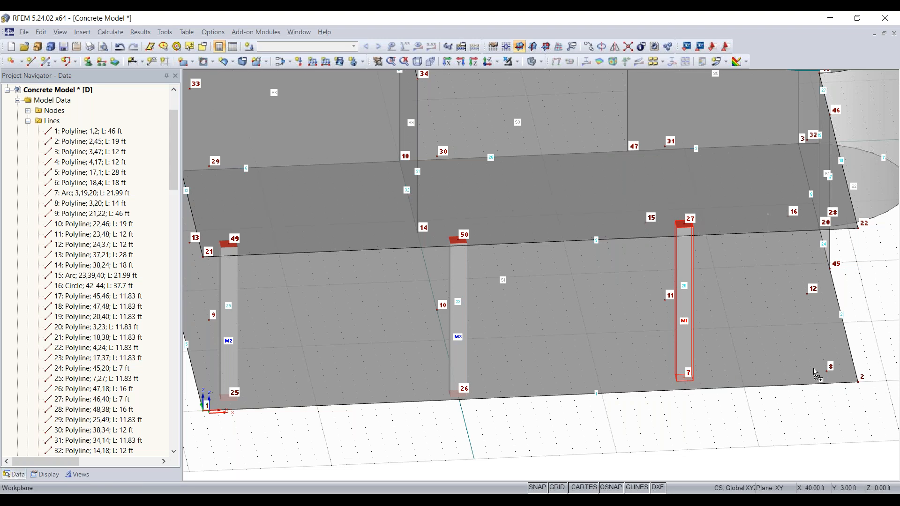
- Try to move the column from node 7 to node 8 with a copy at its previous position, then undo both changes
{"action": "left_click_drag", "start_coordinate": [684, 376], "coordinate": [827, 371]}
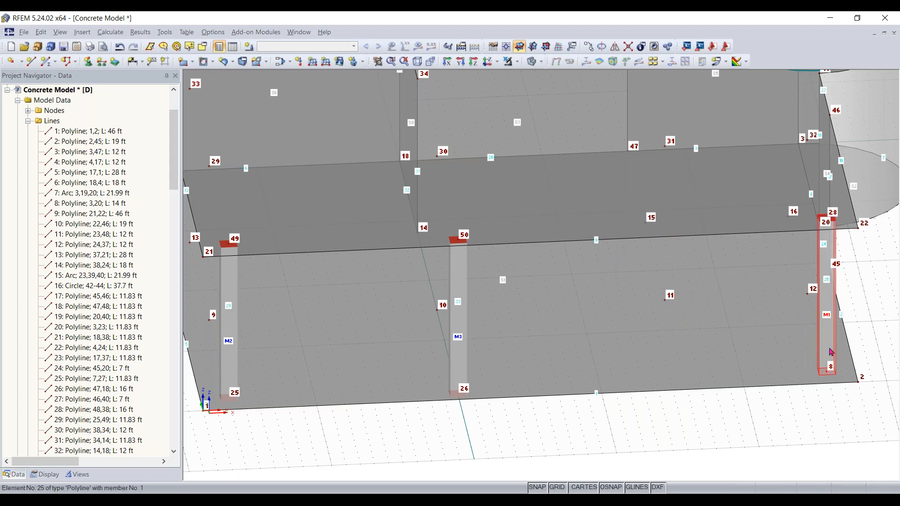
{"action": "left_click", "coordinate": [817, 404]}
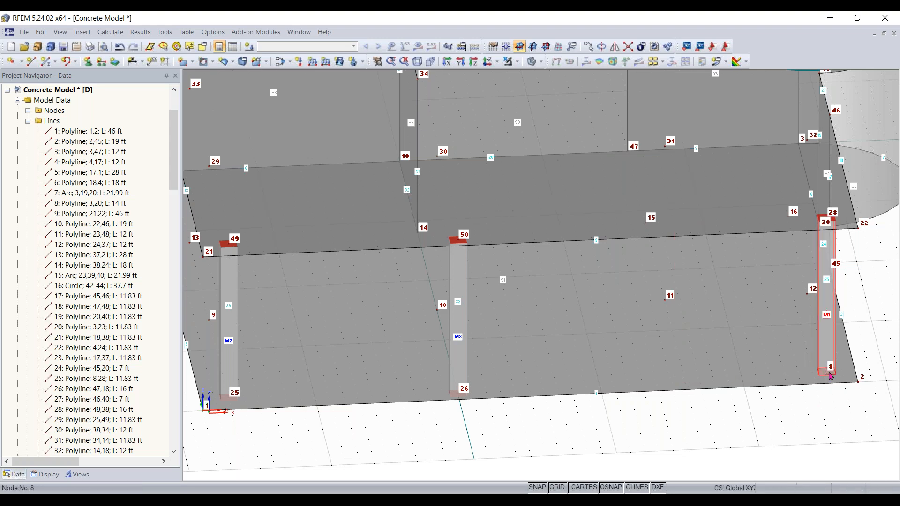
{"action": "left_click_drag", "start_coordinate": [810, 377], "coordinate": [692, 379], "text": "ctrl"}
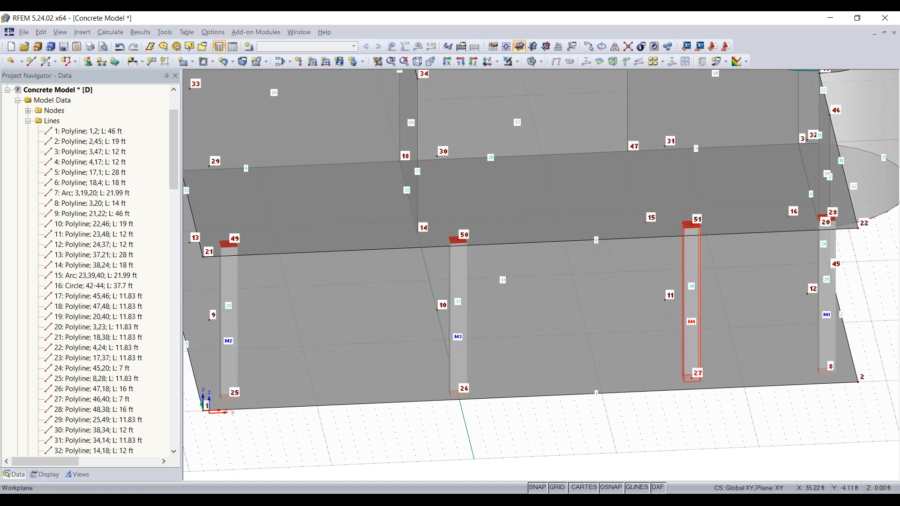
{"action": "key", "text": "ctrl+z"}
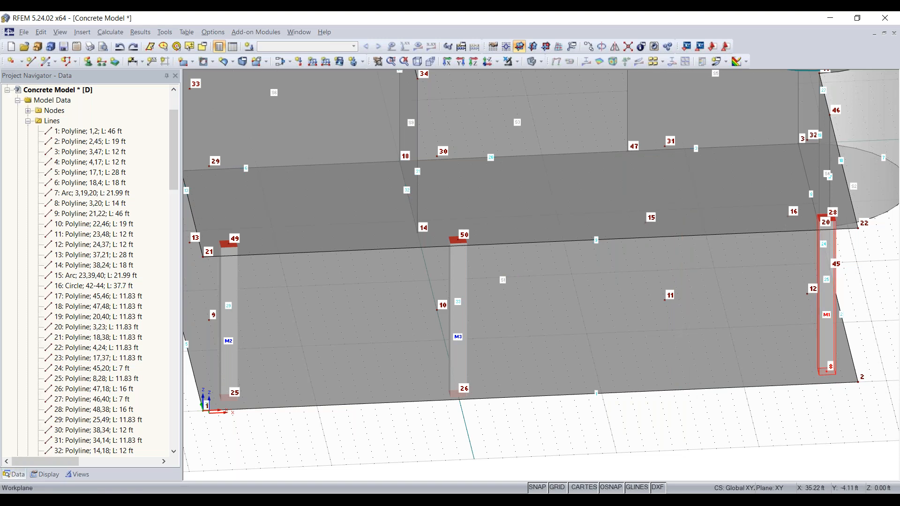
{"action": "key", "text": "ctrl+z"}
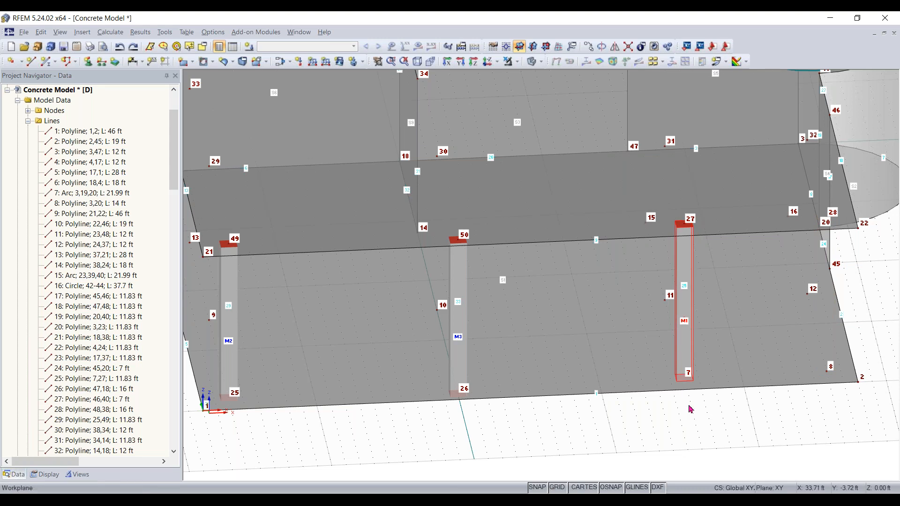
- Copy the selected column from node 7 to node 8 so both nodes carry a column
{"action": "left_click_drag", "start_coordinate": [685, 378], "coordinate": [828, 374], "text": "ctrl"}
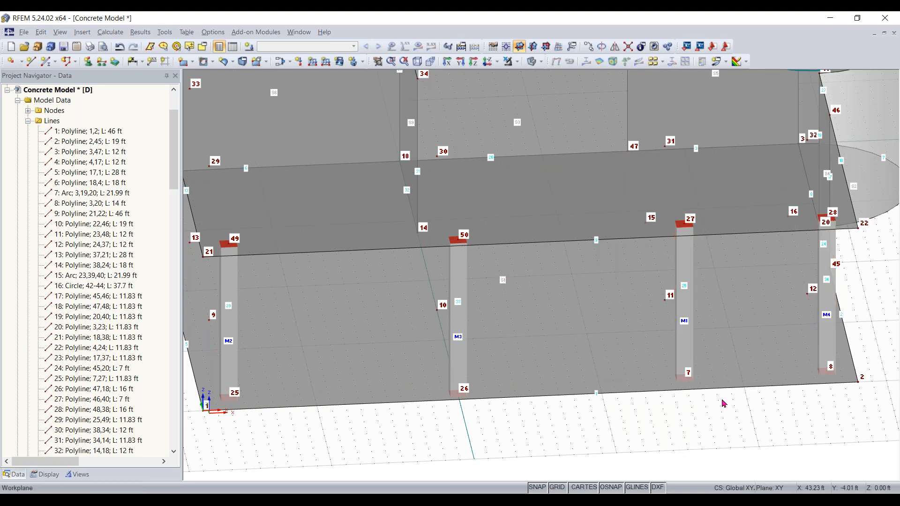
{"action": "right_click_drag", "start_coordinate": [537, 423], "coordinate": [629, 399]}
{"action": "left_click", "coordinate": [583, 393]}
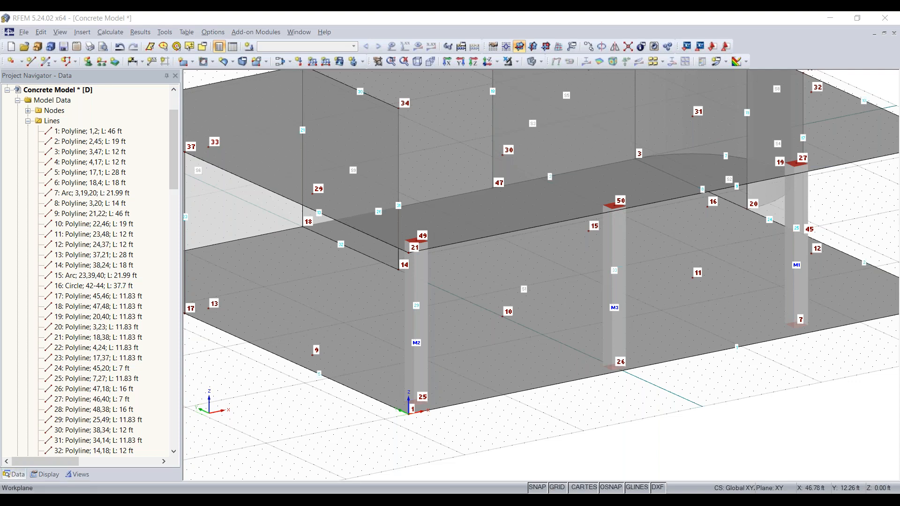
{"action": "middle_click_drag", "start_coordinate": [655, 428], "coordinate": [525, 315]}
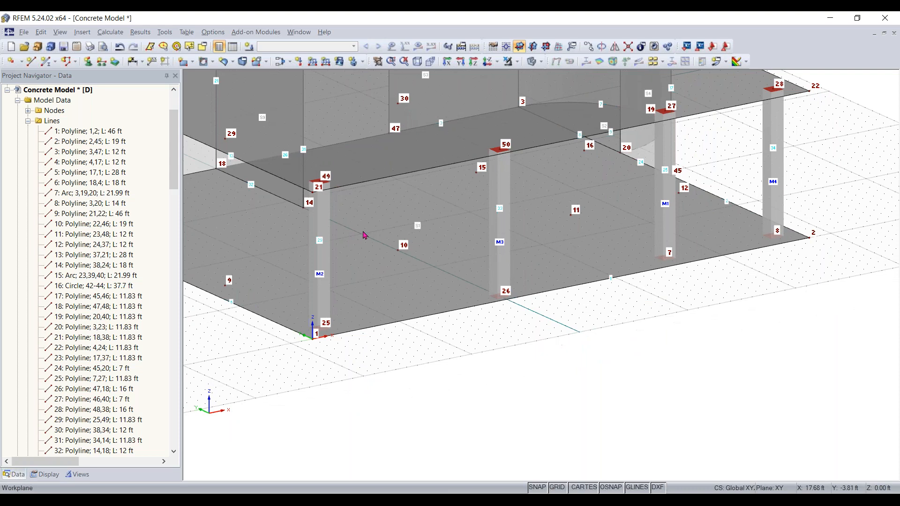
- Display the data tables and delete the Steel A992 and Aluminum 6061-T6 materials
{"action": "left_click", "coordinate": [232, 47]}
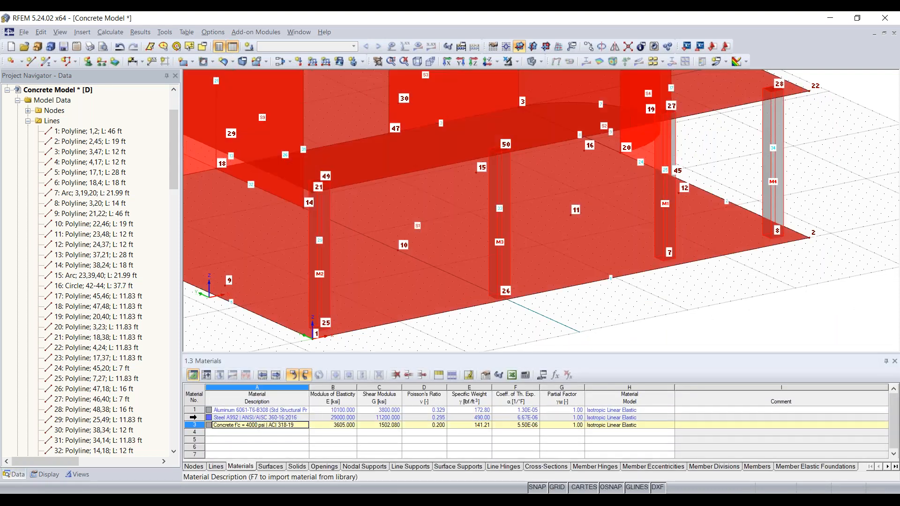
{"action": "left_click", "coordinate": [239, 448]}
{"action": "left_click", "coordinate": [196, 418]}
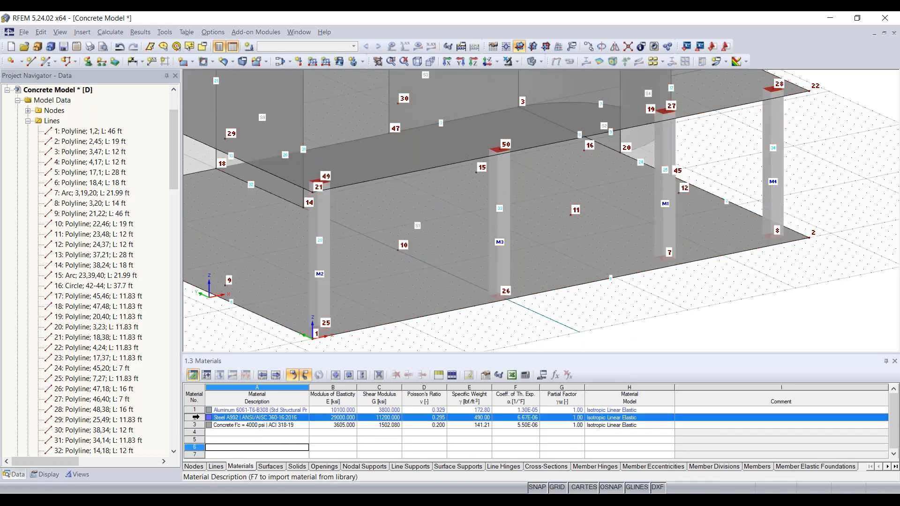
{"action": "key", "text": "Delete"}
{"action": "left_click", "coordinate": [197, 411]}
{"action": "key", "text": "Delete"}
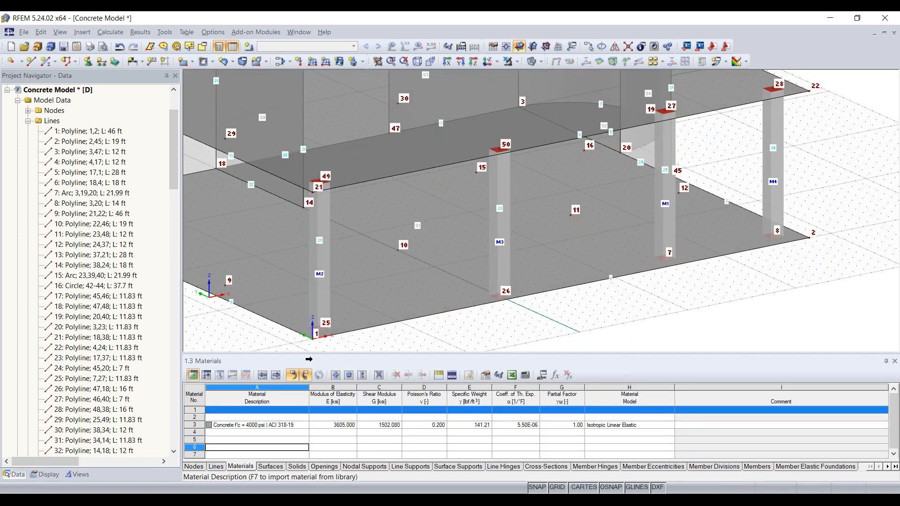
- Enlarge the table area and examine the Concrete f'c = 4000 psi row in the materials table
{"action": "scroll", "coordinate": [497, 305], "scroll_direction": "down", "scroll_amount": 2}
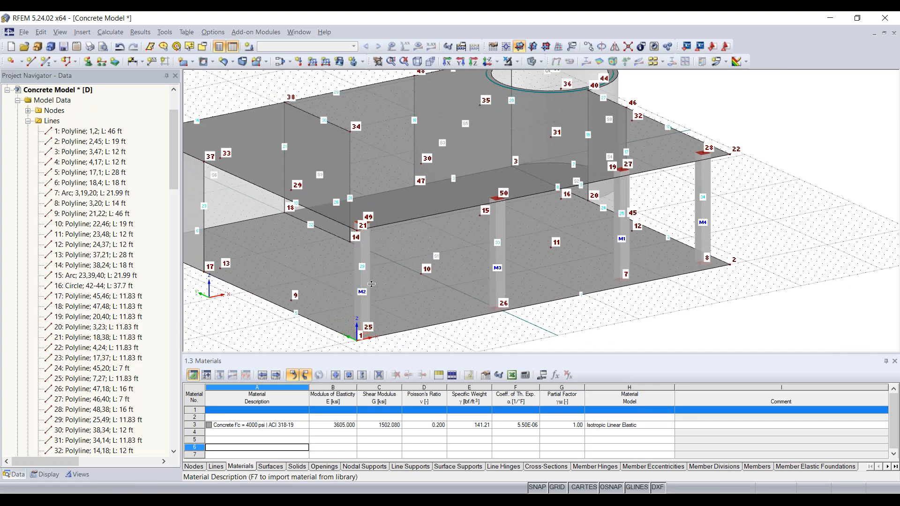
{"action": "left_click_drag", "start_coordinate": [372, 278], "coordinate": [371, 279]}
{"action": "middle_click_drag", "start_coordinate": [438, 260], "coordinate": [479, 209]}
{"action": "scroll", "coordinate": [476, 225], "scroll_direction": "down", "scroll_amount": 2}
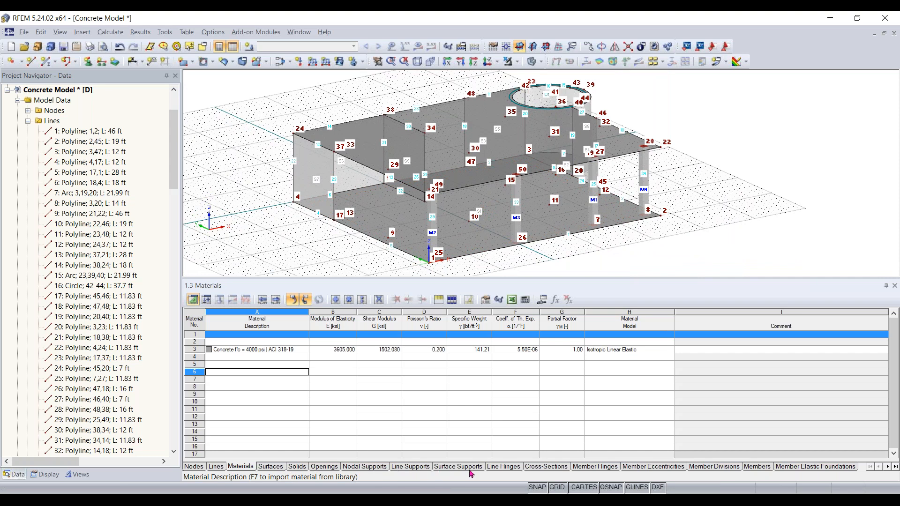
{"action": "left_click", "coordinate": [241, 350]}
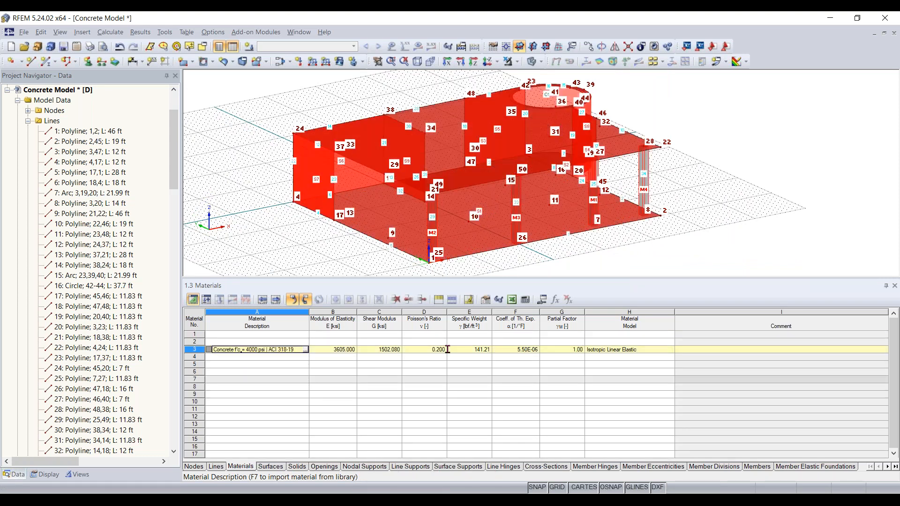
{"action": "left_click", "coordinate": [470, 395]}
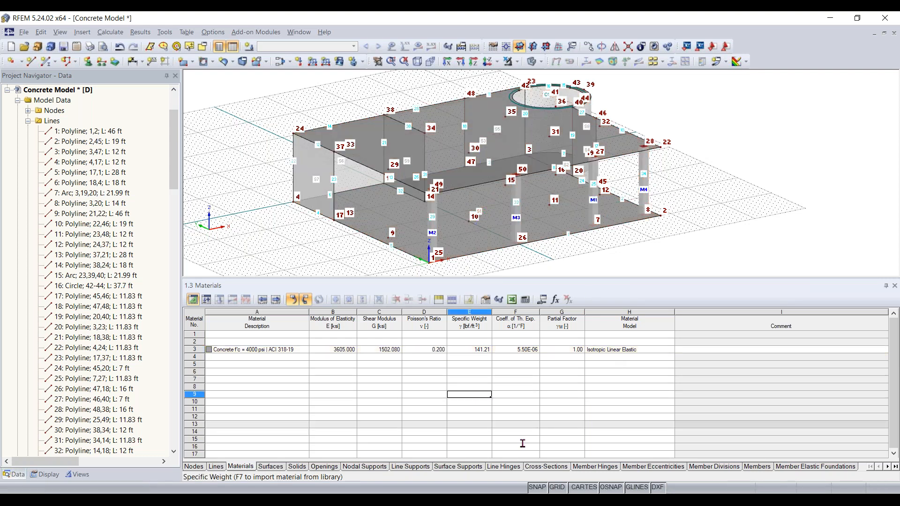
- Examine the four columns' entries in the Members table and the available member types
{"action": "left_click", "coordinate": [758, 467]}
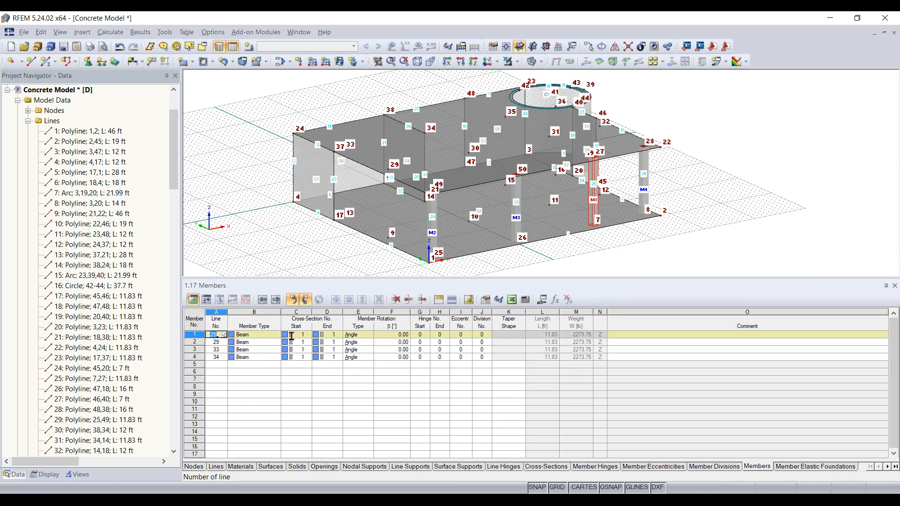
{"action": "left_click", "coordinate": [253, 342]}
{"action": "left_click", "coordinate": [255, 358]}
{"action": "left_click", "coordinate": [256, 350]}
{"action": "left_click", "coordinate": [257, 343]}
{"action": "left_click", "coordinate": [258, 336]}
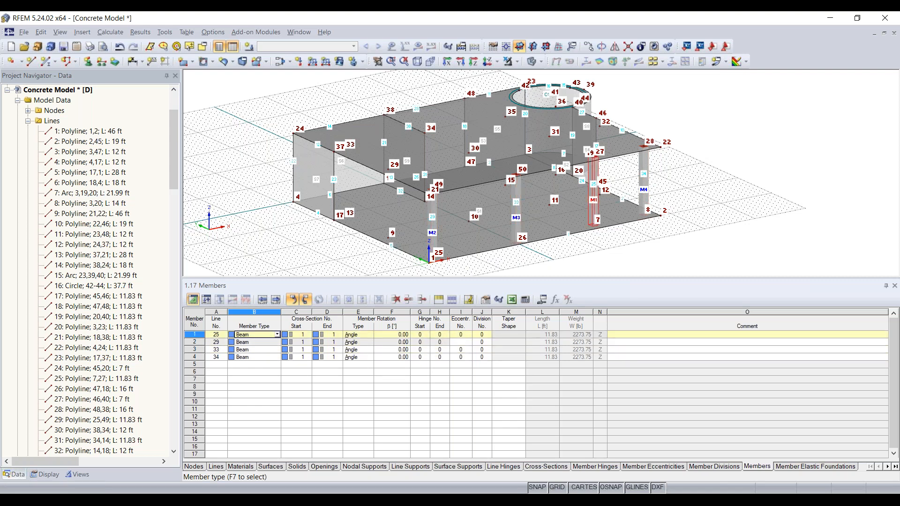
{"action": "left_click", "coordinate": [277, 336]}
{"action": "left_click", "coordinate": [277, 336]}
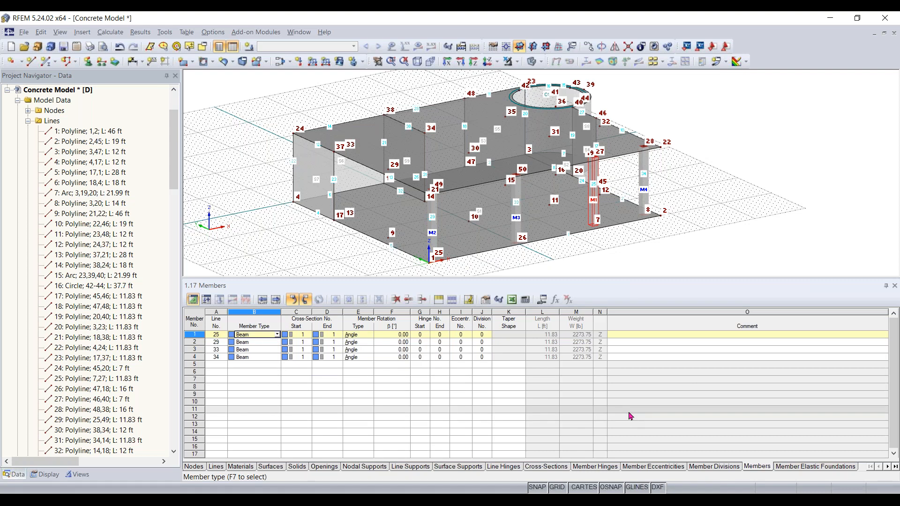
- Look through the tables for line supports, openings, solids, surfaces and nodes
{"action": "left_click", "coordinate": [418, 467]}
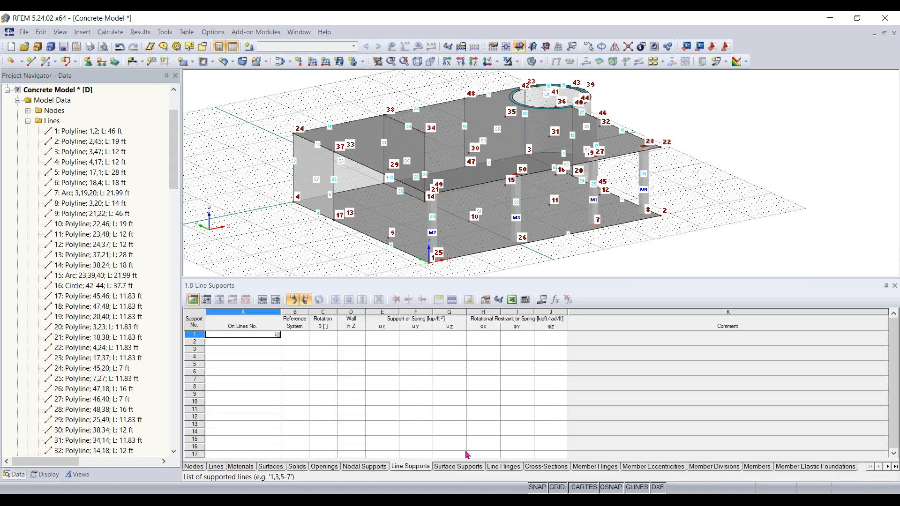
{"action": "scroll", "coordinate": [518, 186], "scroll_direction": "down", "scroll_amount": 1}
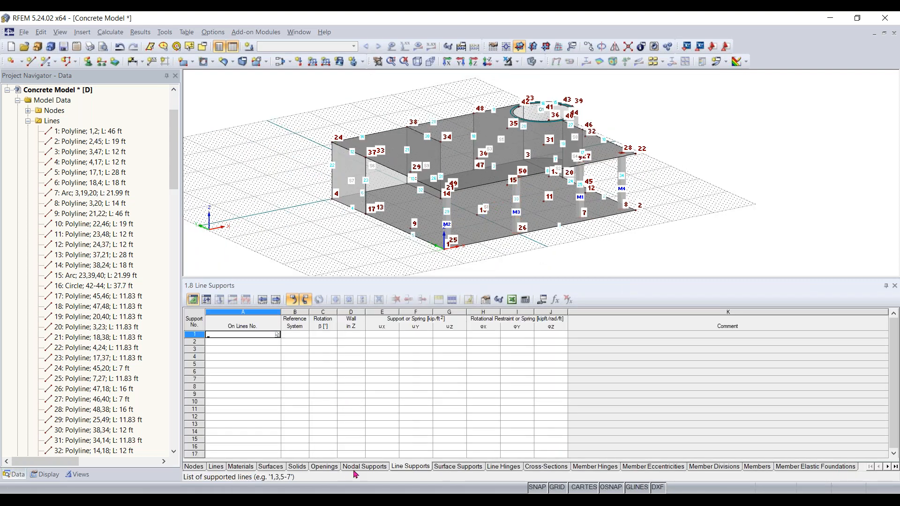
{"action": "left_click", "coordinate": [325, 467]}
{"action": "left_click", "coordinate": [298, 467]}
{"action": "left_click", "coordinate": [271, 467]}
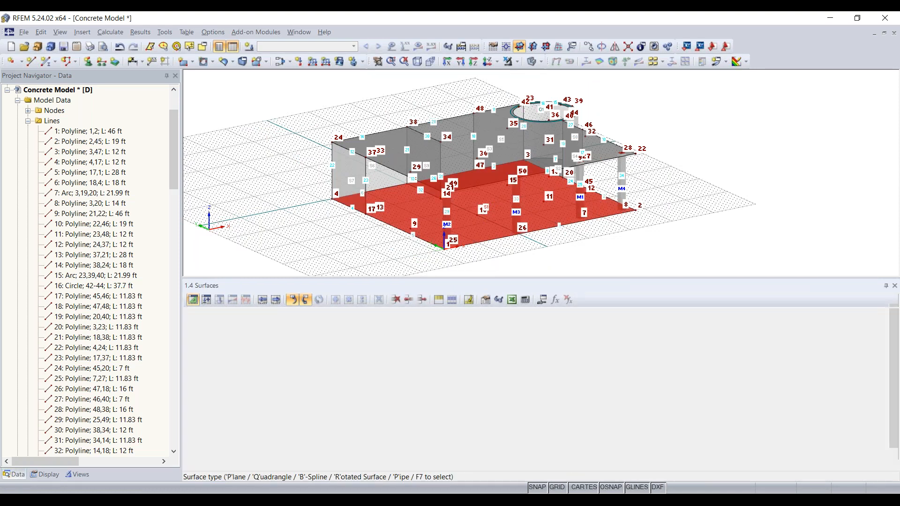
{"action": "left_click", "coordinate": [193, 467]}
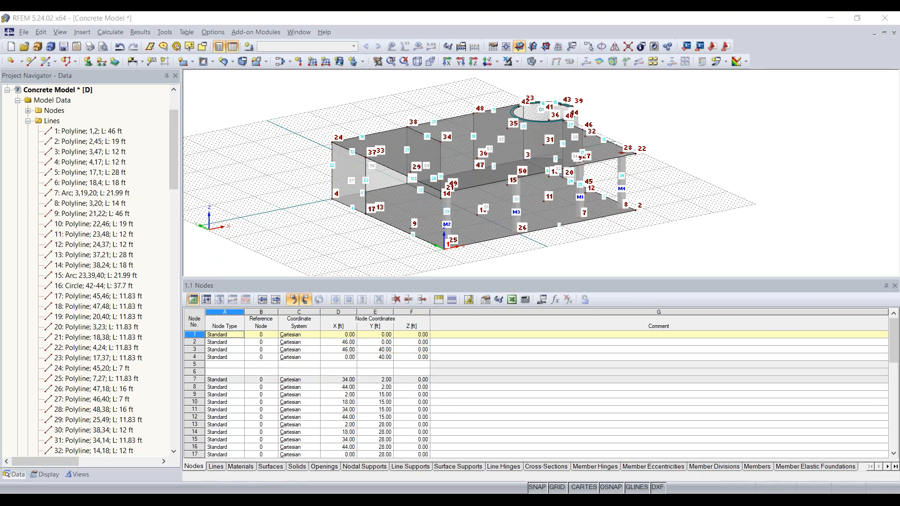
- Hide the data tables to return to the full model view
{"action": "left_click", "coordinate": [452, 263]}
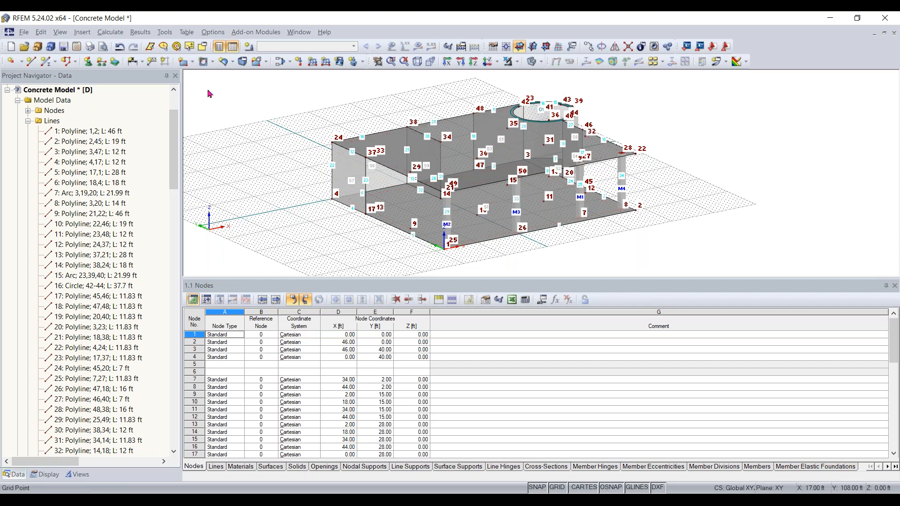
{"action": "left_click", "coordinate": [233, 47]}
{"action": "middle_click_drag", "start_coordinate": [498, 272], "coordinate": [529, 363]}
{"action": "scroll", "coordinate": [484, 303], "scroll_direction": "up", "scroll_amount": 2}
{"action": "scroll", "coordinate": [529, 363], "scroll_direction": "up", "scroll_amount": 1}
{"action": "scroll", "coordinate": [529, 364], "scroll_direction": "up", "scroll_amount": 1}
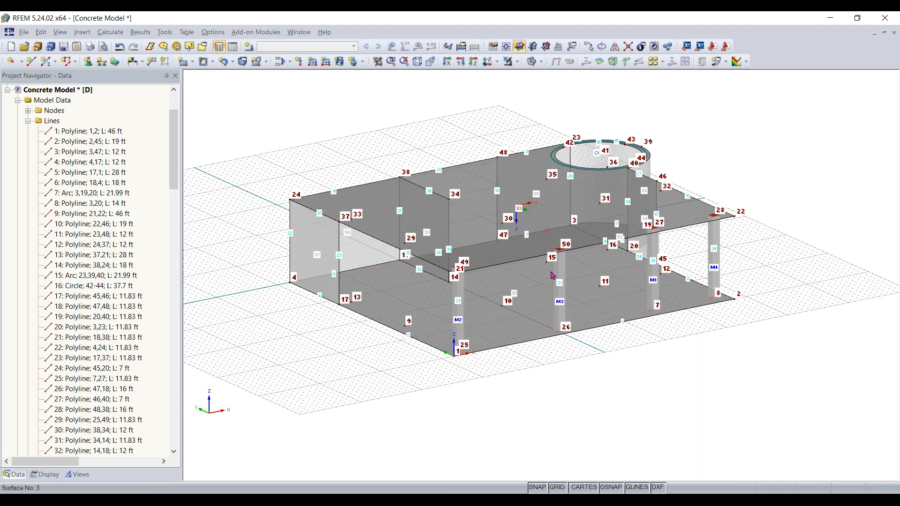
- Use Special Selection to select the members with cross-section 1: Rectangle 14/14; Concrete f'c = 4000 psi
{"action": "left_click", "coordinate": [203, 48]}
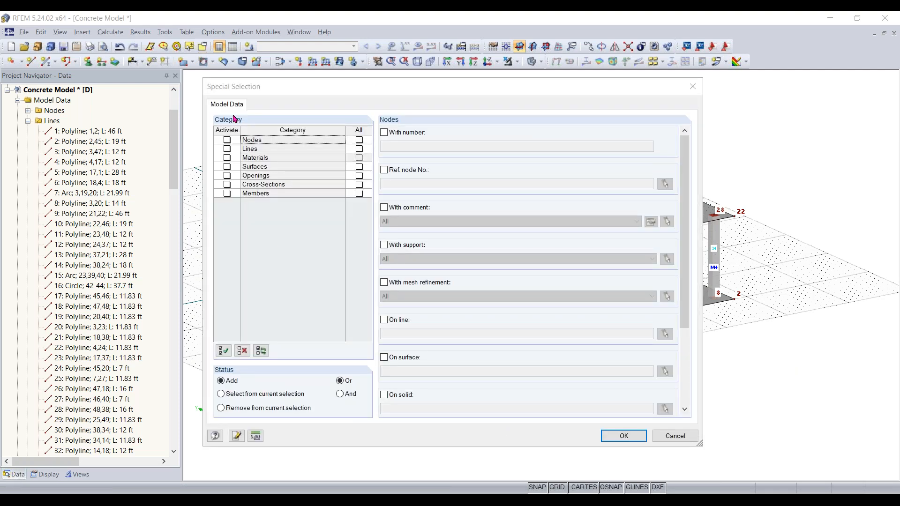
{"action": "left_click", "coordinate": [228, 196]}
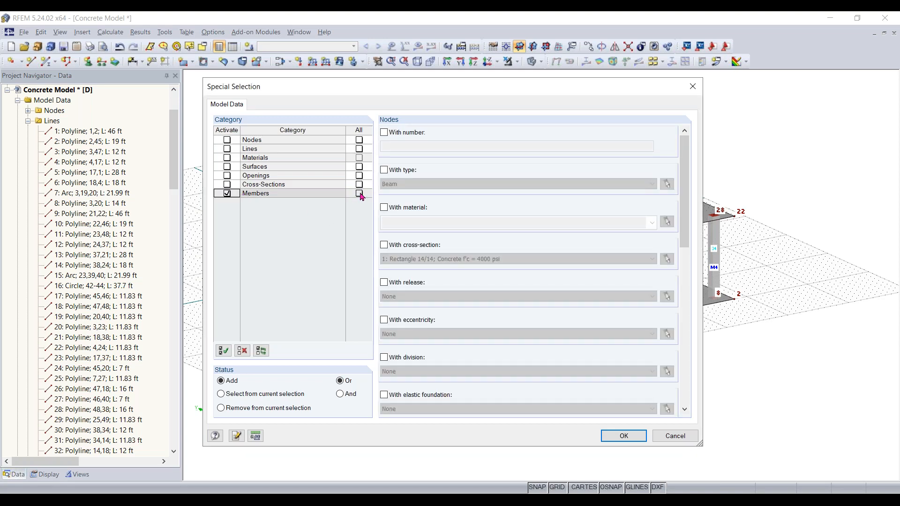
{"action": "left_click", "coordinate": [360, 194]}
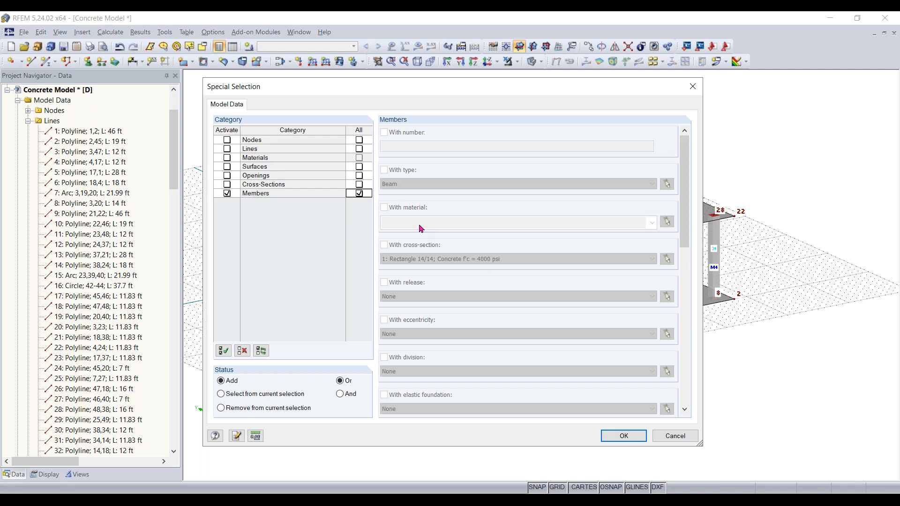
{"action": "left_click", "coordinate": [359, 192]}
{"action": "left_click", "coordinate": [226, 193]}
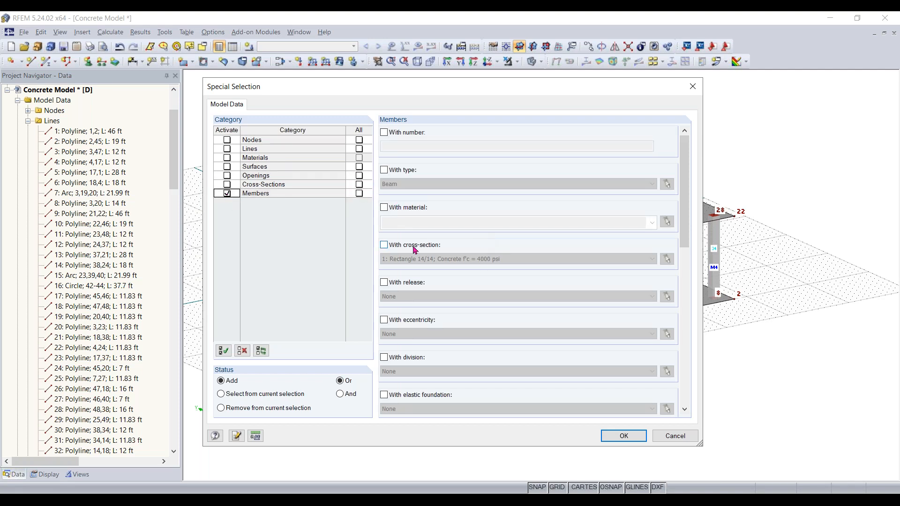
{"action": "left_click", "coordinate": [384, 245]}
{"action": "left_click", "coordinate": [442, 260]}
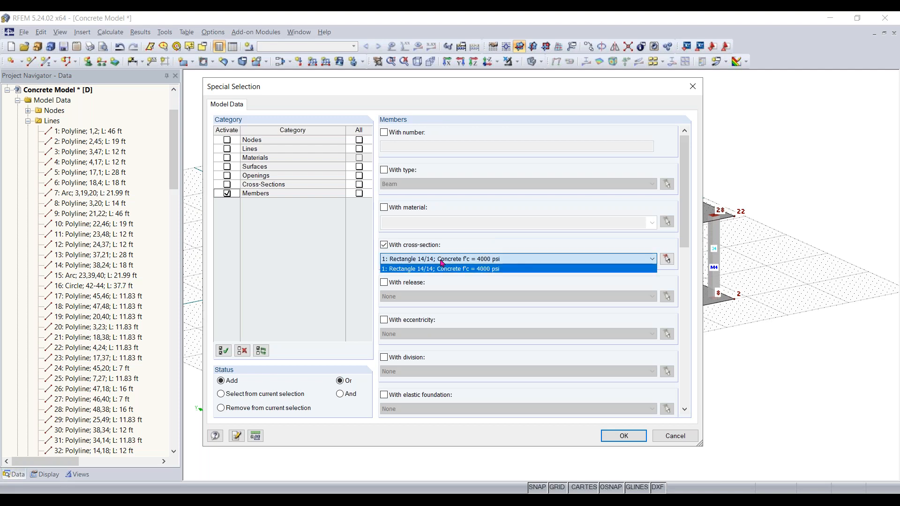
{"action": "left_click", "coordinate": [455, 266]}
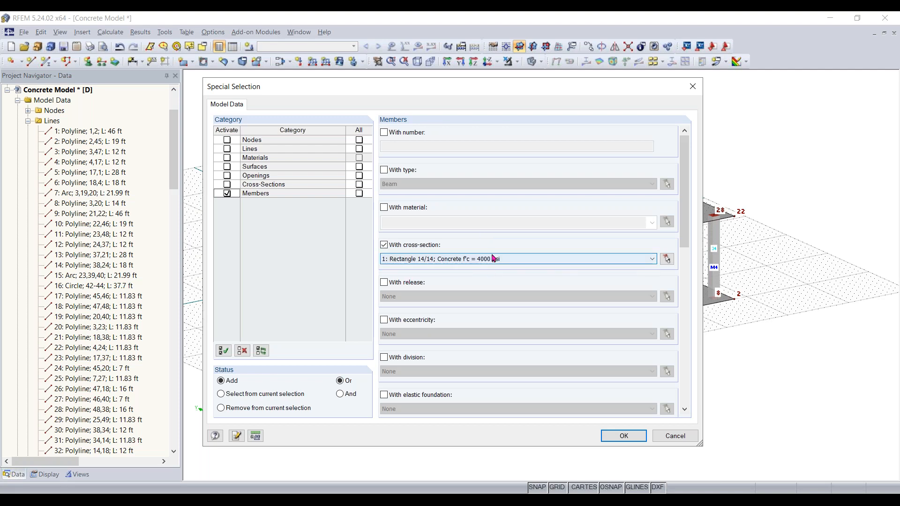
{"action": "left_click", "coordinate": [624, 437]}
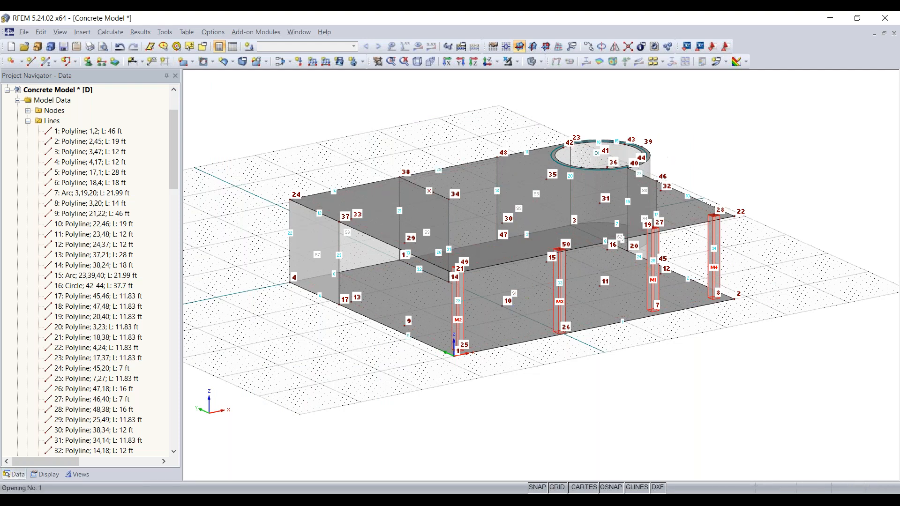
- Try twice to shift the four selected columns from node 26 to node 10, undoing each move
{"action": "scroll", "coordinate": [465, 347], "scroll_direction": "up", "scroll_amount": 2}
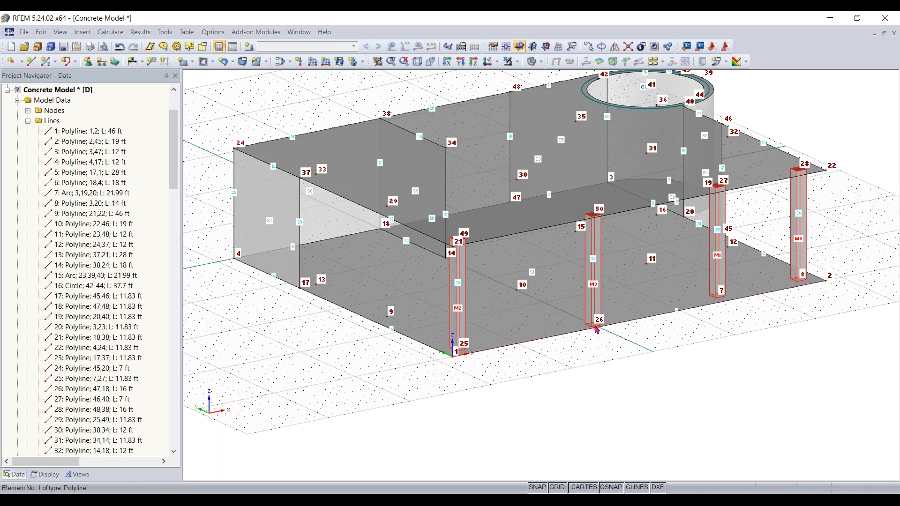
{"action": "scroll", "coordinate": [595, 326], "scroll_direction": "up", "scroll_amount": 2}
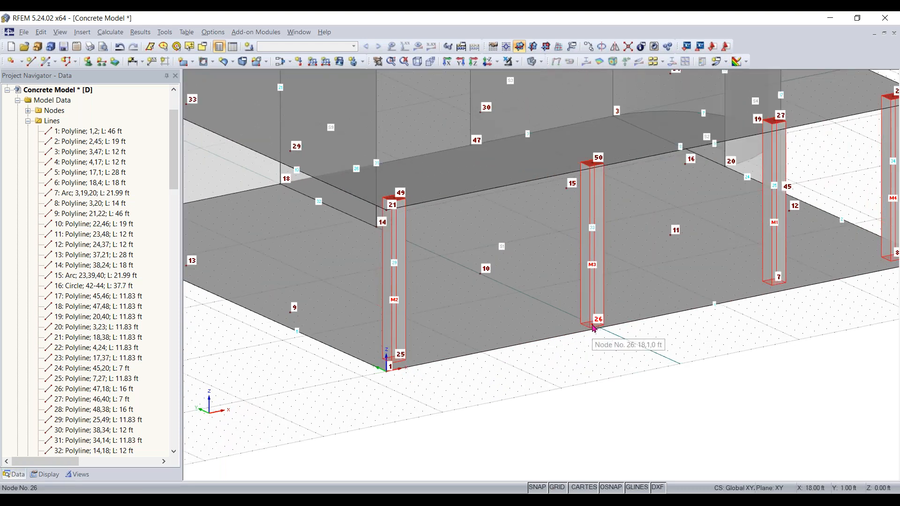
{"action": "left_click", "coordinate": [480, 275]}
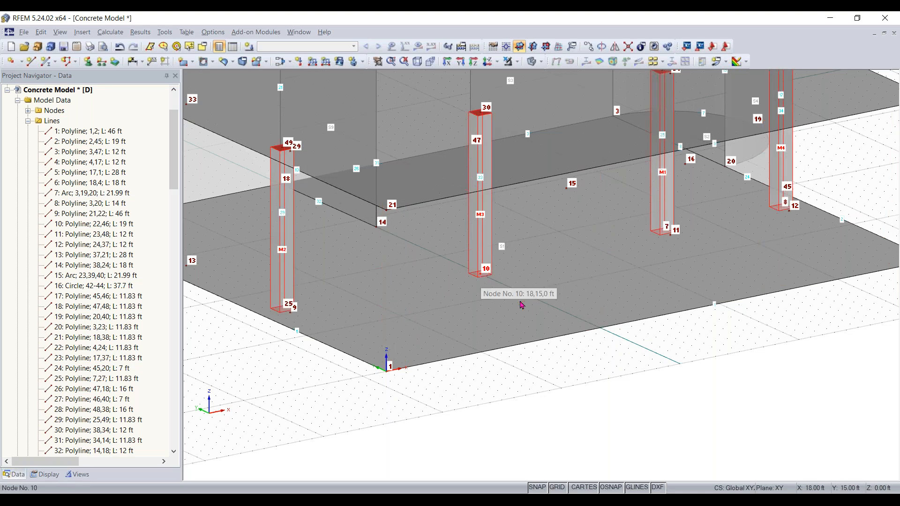
{"action": "key", "text": "ctrl+z"}
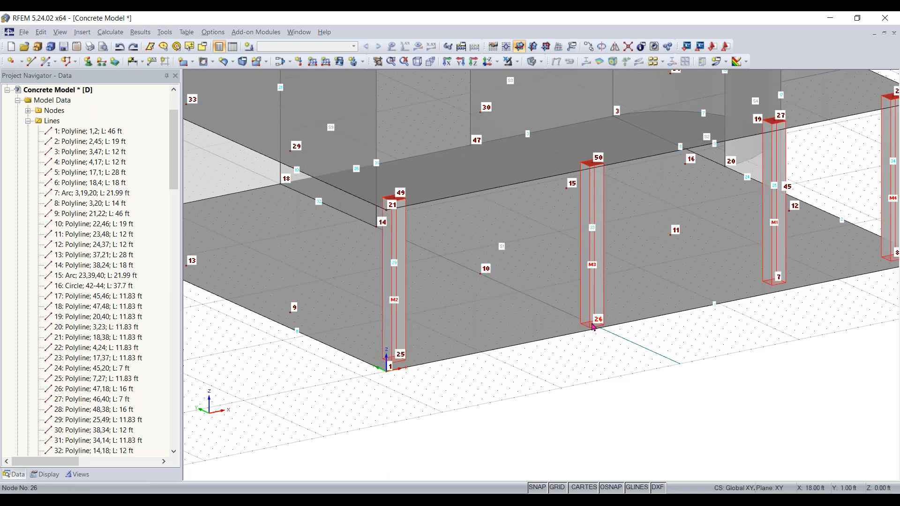
{"action": "left_click", "coordinate": [480, 277]}
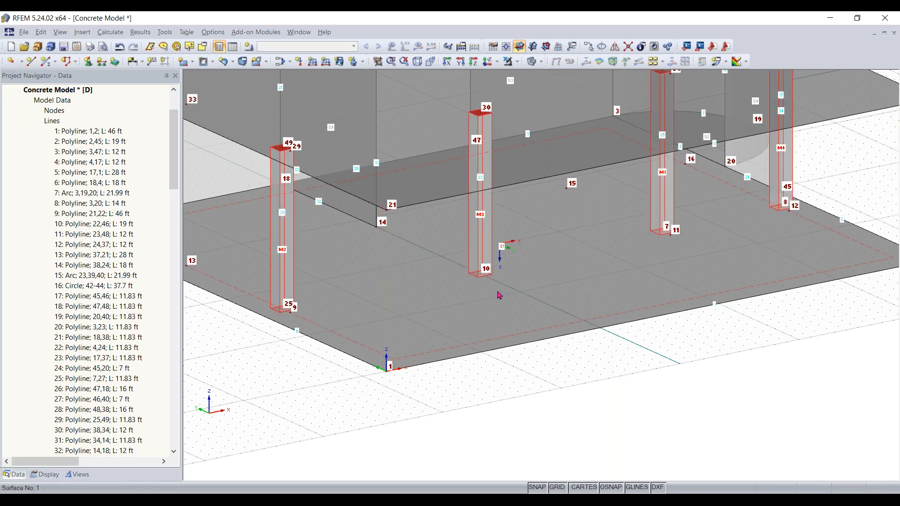
{"action": "key", "text": "ctrl+z"}
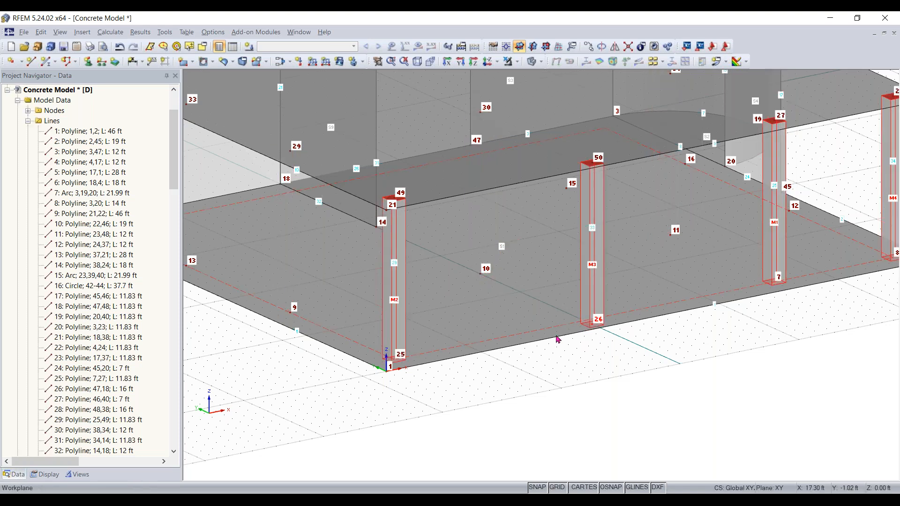
- Copy the row of four selected columns from node 25 to node 9, then clear the selection
{"action": "left_click_drag", "start_coordinate": [367, 349], "coordinate": [290, 312], "text": "ctrl"}
{"action": "left_click", "coordinate": [492, 418]}
{"action": "scroll", "coordinate": [466, 423], "scroll_direction": "down", "scroll_amount": 3}
{"action": "middle_click_drag", "start_coordinate": [462, 424], "coordinate": [544, 420], "text": "ctrl"}
{"action": "middle_click_drag", "start_coordinate": [719, 377], "coordinate": [403, 415], "text": "ctrl"}
{"action": "right_click", "coordinate": [406, 427]}
{"action": "left_click", "coordinate": [682, 424]}
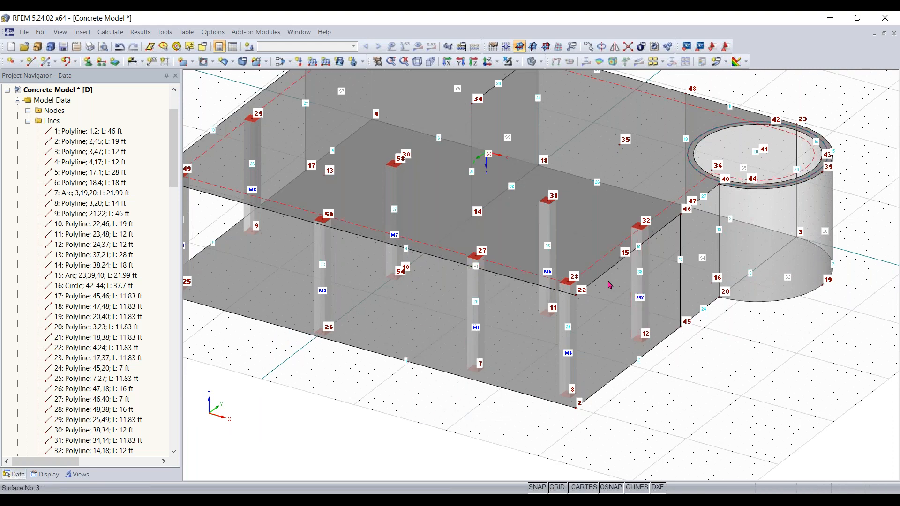
- Move the column at node 11 to node 15
{"action": "scroll", "coordinate": [544, 275], "scroll_direction": "up", "scroll_amount": 3}
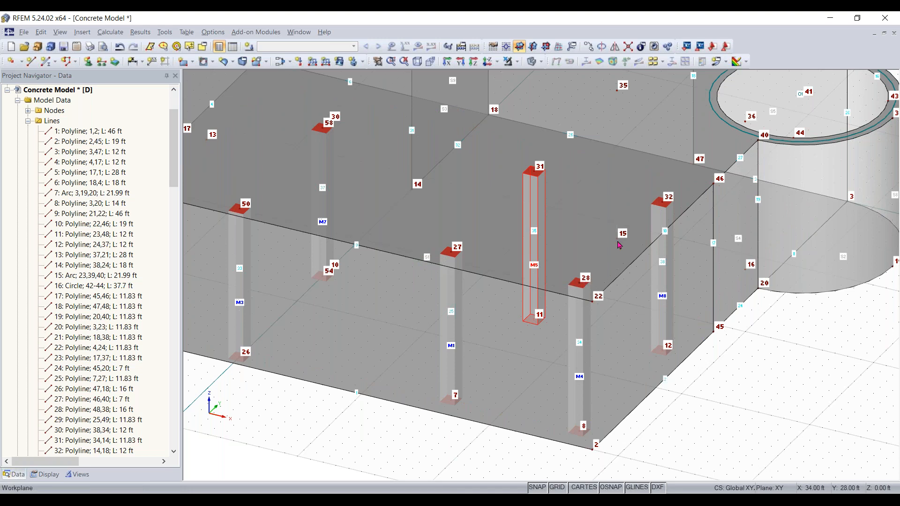
{"action": "left_click_drag", "start_coordinate": [618, 241], "coordinate": [617, 239]}
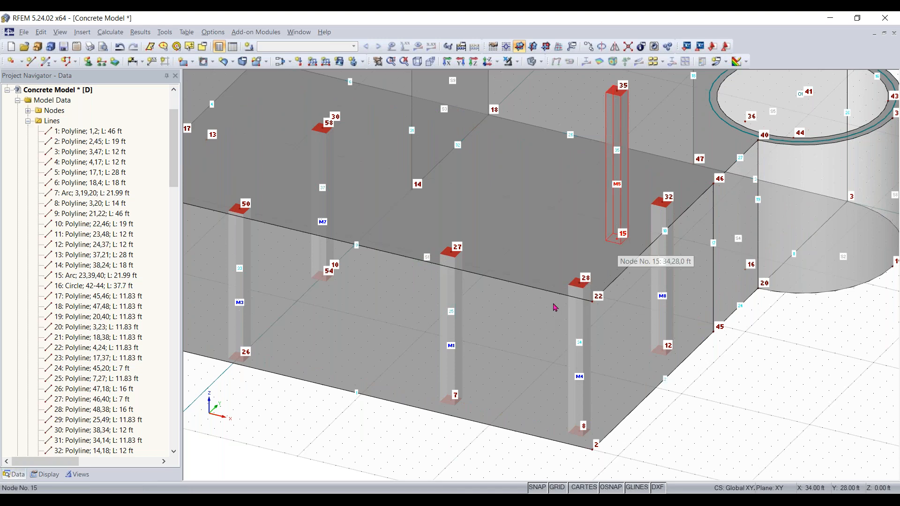
- Undo the column's move to node 15, retry the move from node 11 to node 15, and undo it again
{"action": "key", "text": "ctrl+z"}
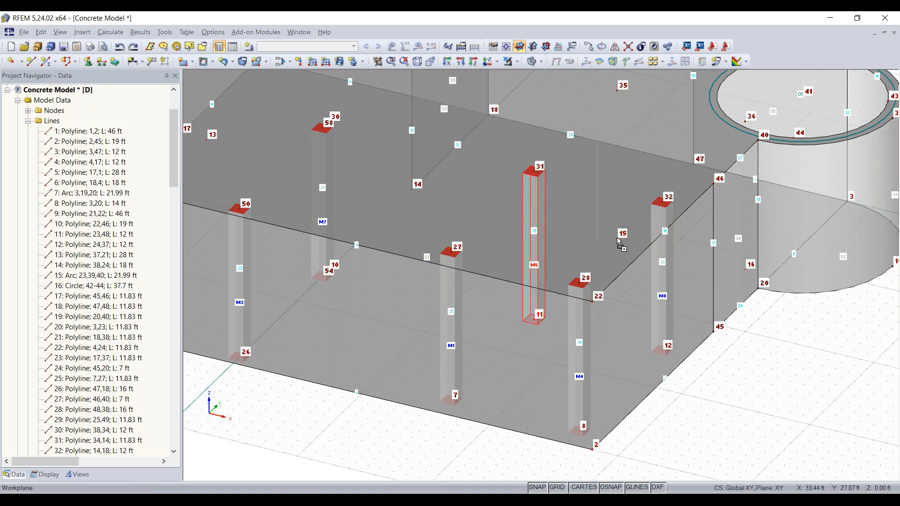
{"action": "left_click_drag", "start_coordinate": [616, 239], "coordinate": [617, 239]}
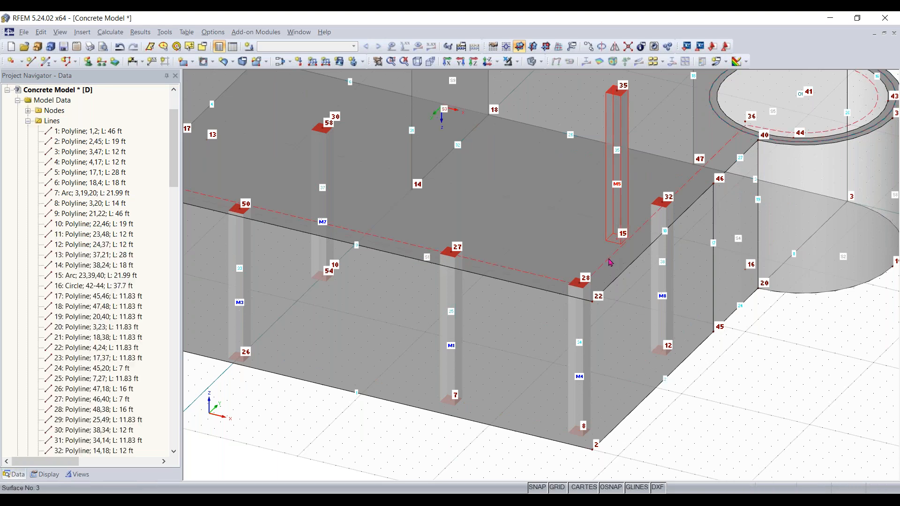
{"action": "key", "text": "ctrl+z"}
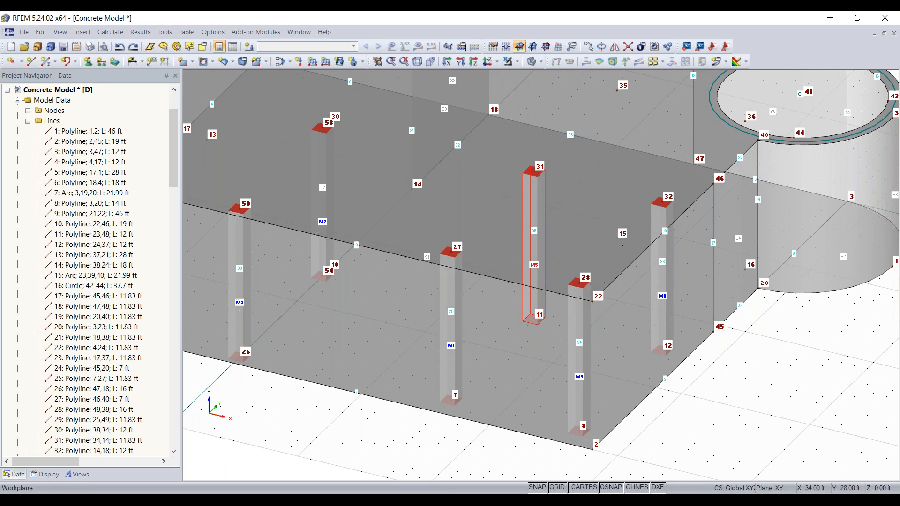
{"action": "key", "text": "ctrl+y"}
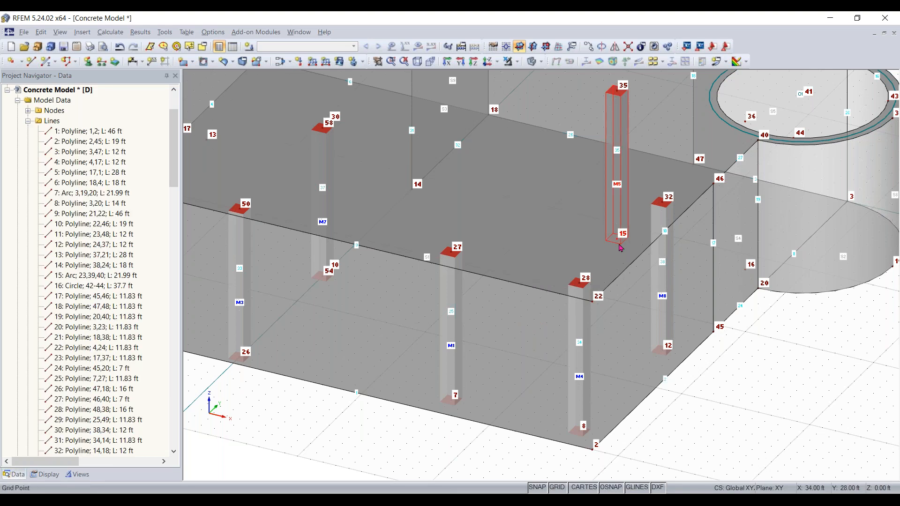
{"action": "key", "text": "ctrl+z"}
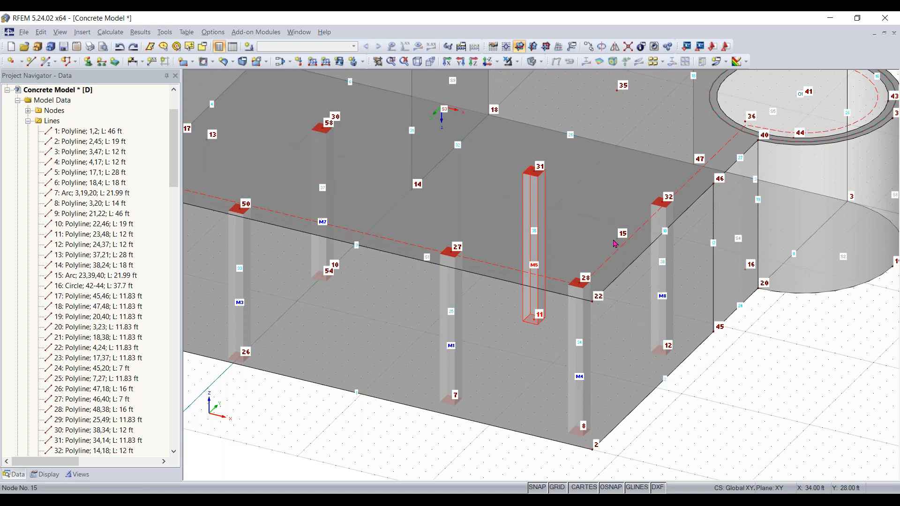
- Paste the copied column in place at node 11 with zero offset in X, Y and Z
{"action": "left_click", "coordinate": [617, 239]}
{"action": "key", "text": "ctrl+v"}
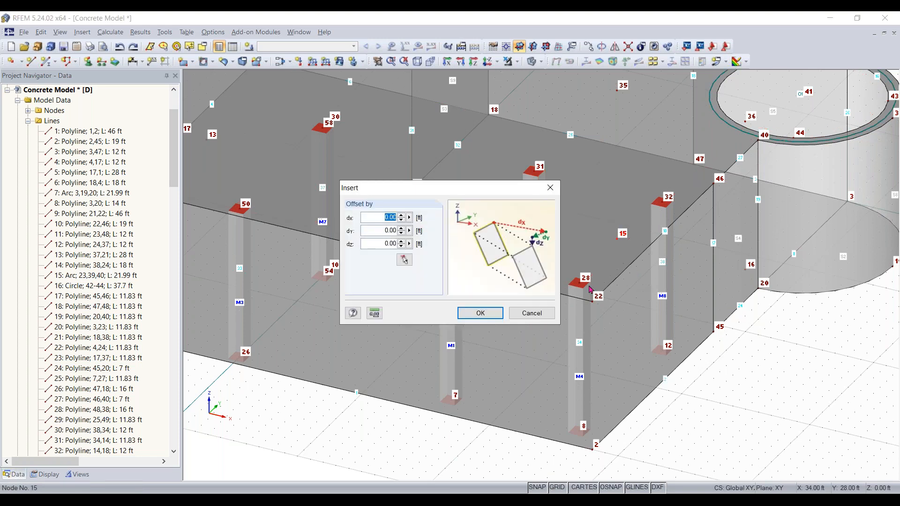
{"action": "left_click", "coordinate": [485, 314]}
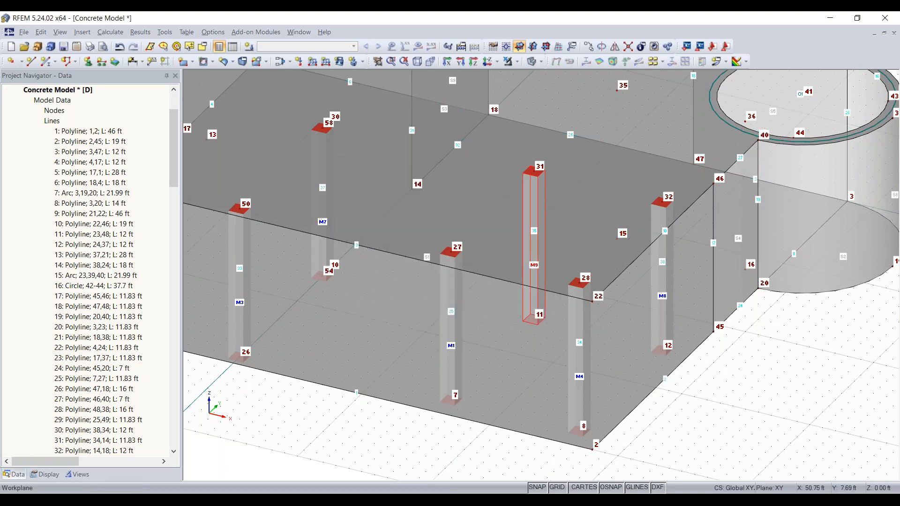
- Try to shift the pasted column from node 11 to node 15, and undo the attempt
{"action": "left_click", "coordinate": [559, 323]}
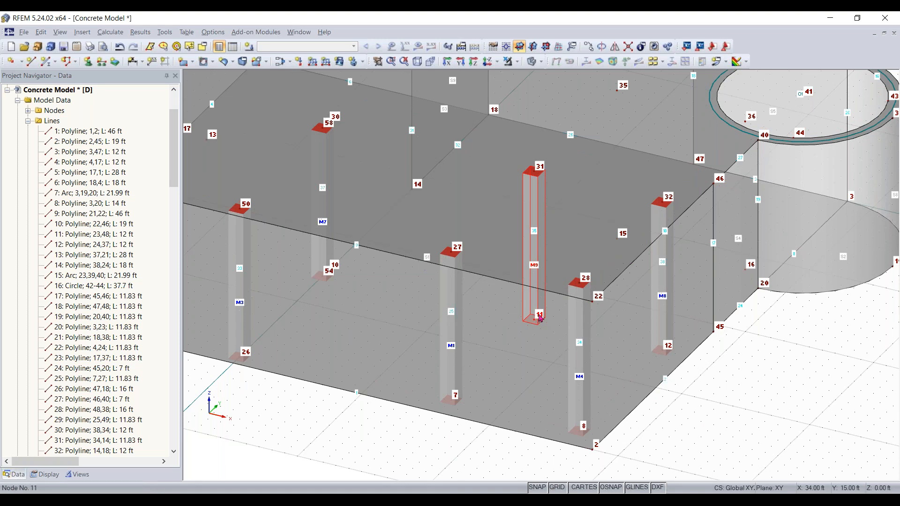
{"action": "left_click", "coordinate": [618, 238]}
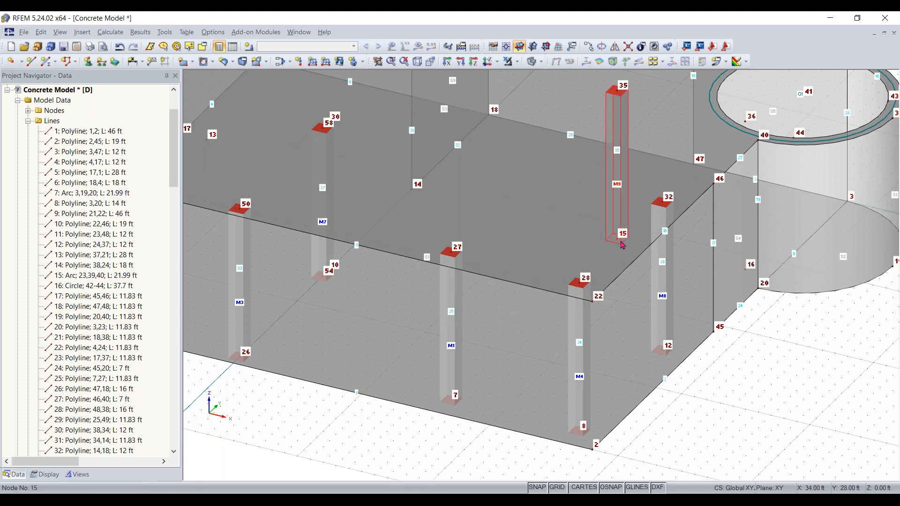
{"action": "key", "text": "ctrl+z"}
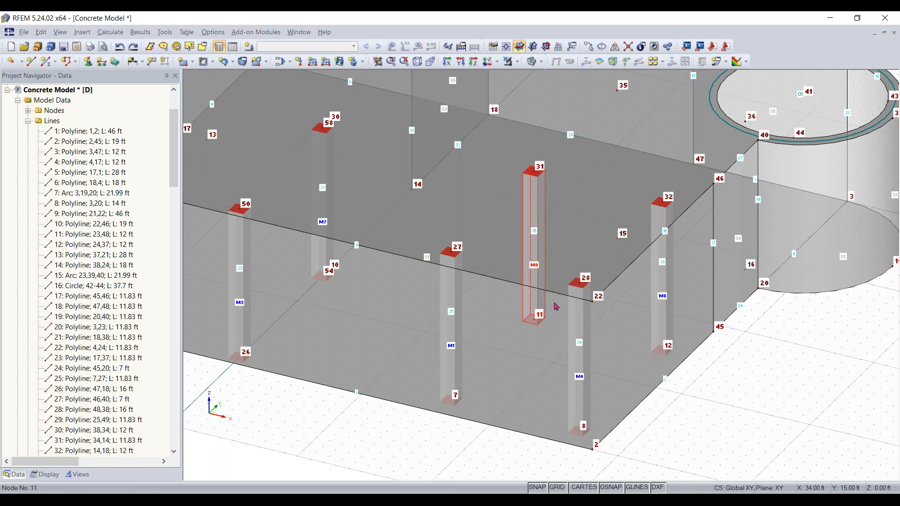
{"action": "key", "text": "ctrl+y"}
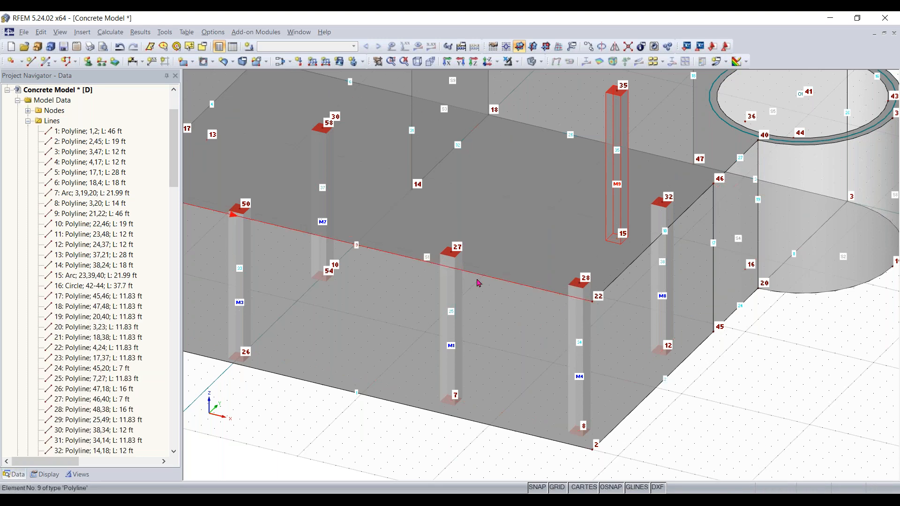
{"action": "key", "text": "ctrl+z"}
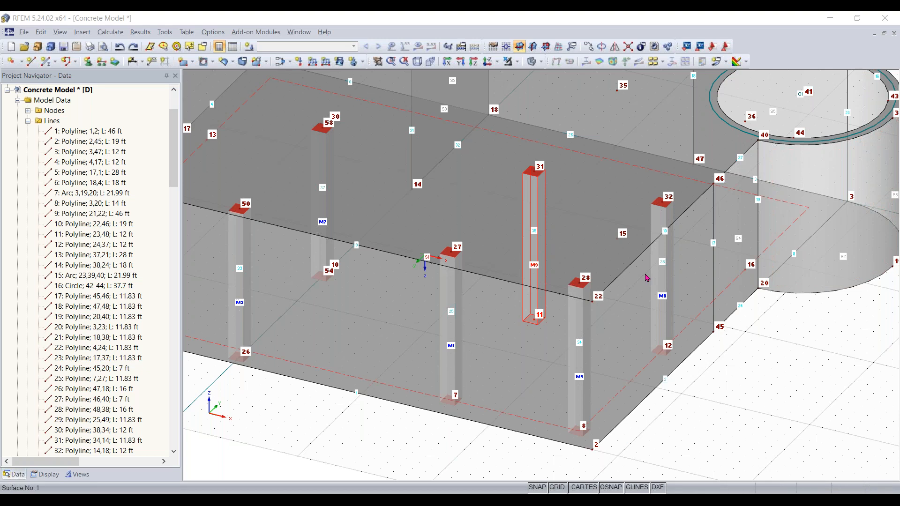
- Create a beam-type column member with the Rectangle 14/14 concrete section from node 15 up to node 35
{"action": "scroll", "coordinate": [644, 277], "scroll_direction": "down", "scroll_amount": 1}
{"action": "middle_click_drag", "start_coordinate": [644, 277], "coordinate": [612, 332]}
{"action": "left_click", "coordinate": [45, 61]}
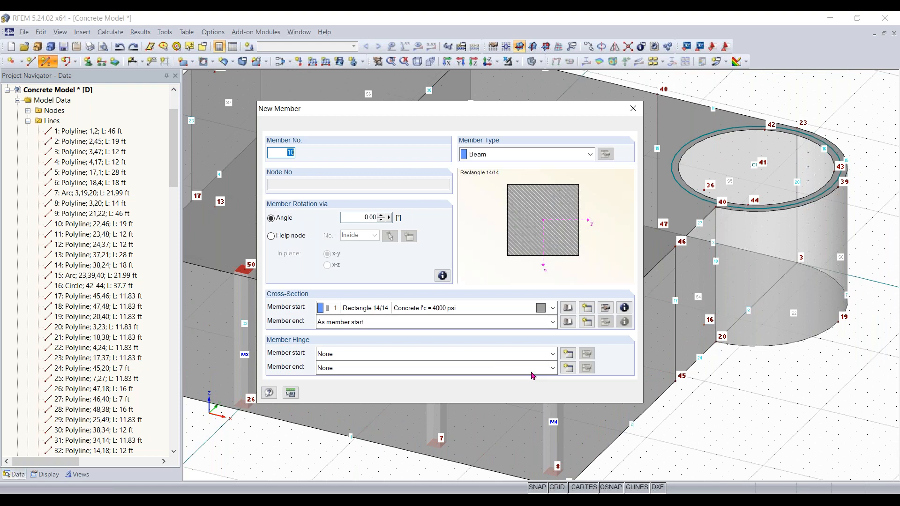
{"action": "left_click", "coordinate": [568, 394]}
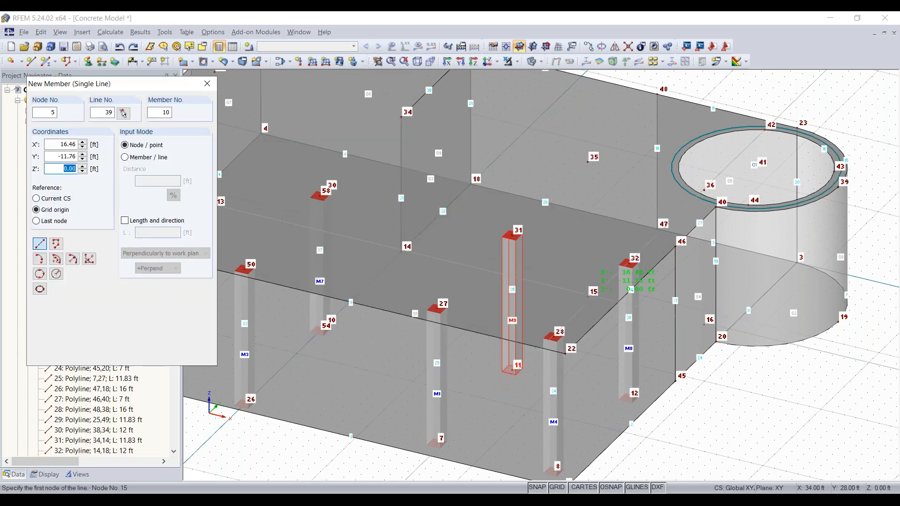
{"action": "left_click", "coordinate": [588, 295]}
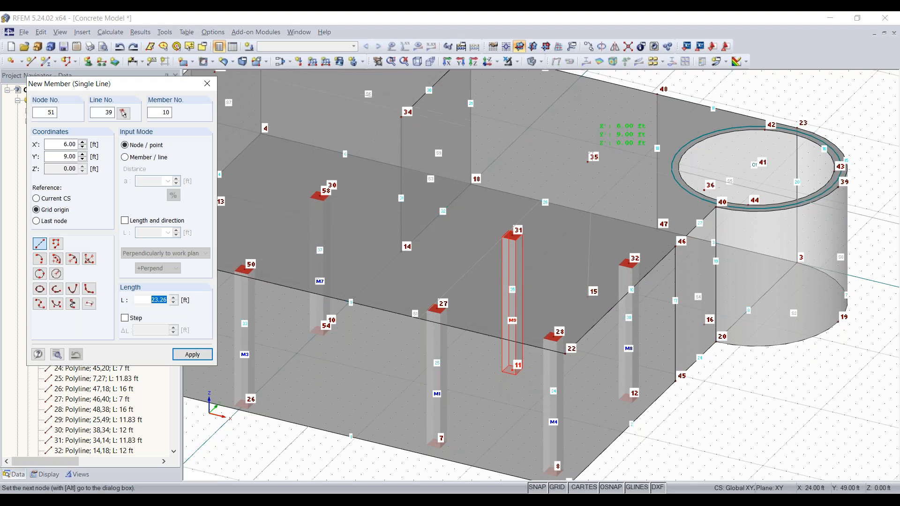
{"action": "left_click", "coordinate": [587, 162]}
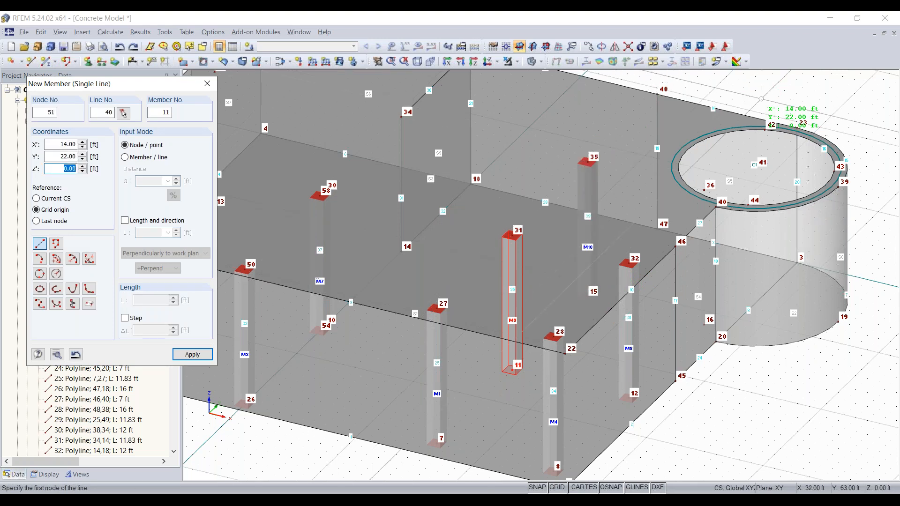
{"action": "key", "text": "Escape"}
{"action": "scroll", "coordinate": [613, 324], "scroll_direction": "down", "scroll_amount": 2}
{"action": "middle_click_drag", "start_coordinate": [614, 323], "coordinate": [759, 366], "text": "ctrl"}
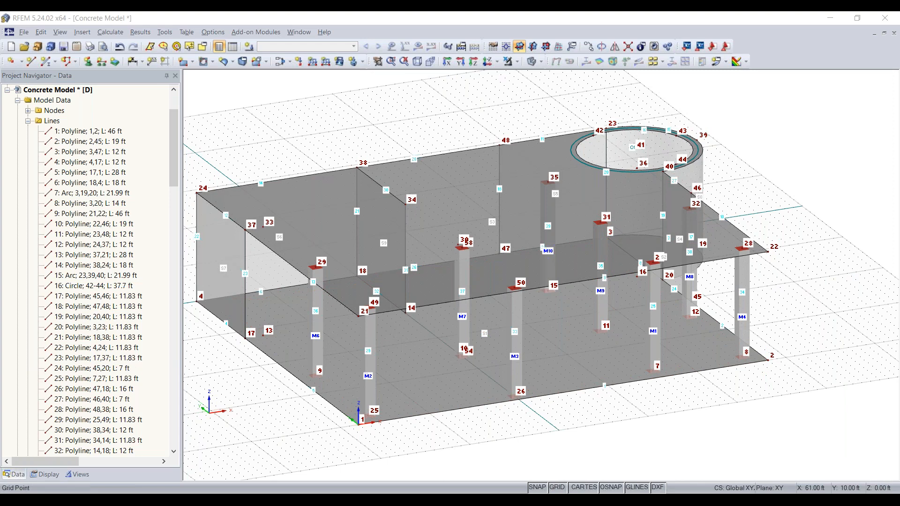
{"action": "left_click", "coordinate": [294, 346]}
{"action": "middle_click_drag", "start_coordinate": [294, 345], "coordinate": [357, 361], "text": "ctrl"}
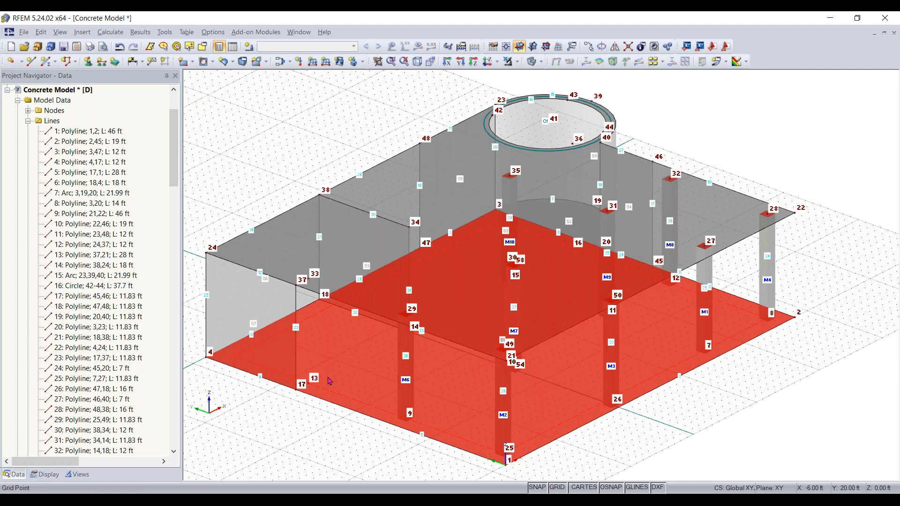
{"action": "key", "text": "Escape"}
{"action": "scroll", "coordinate": [327, 278], "scroll_direction": "up", "scroll_amount": 1}
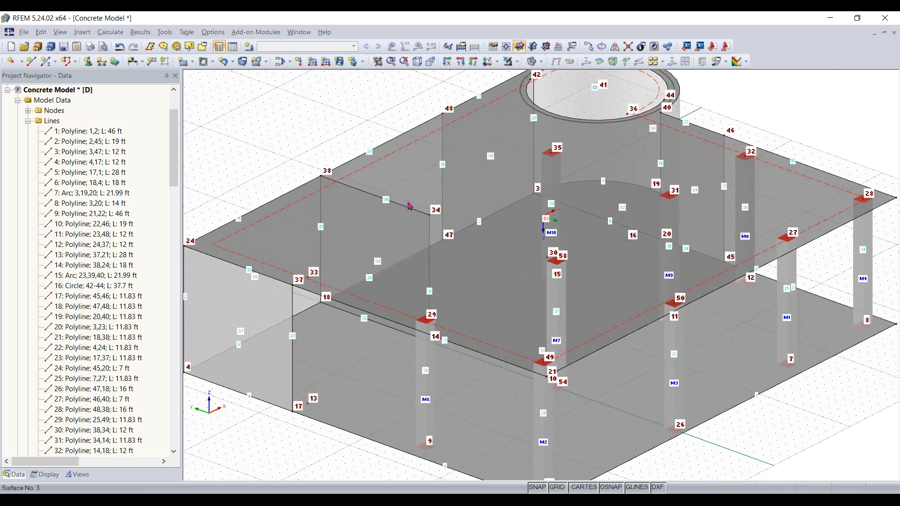
{"action": "scroll", "coordinate": [319, 278], "scroll_direction": "up", "scroll_amount": 1}
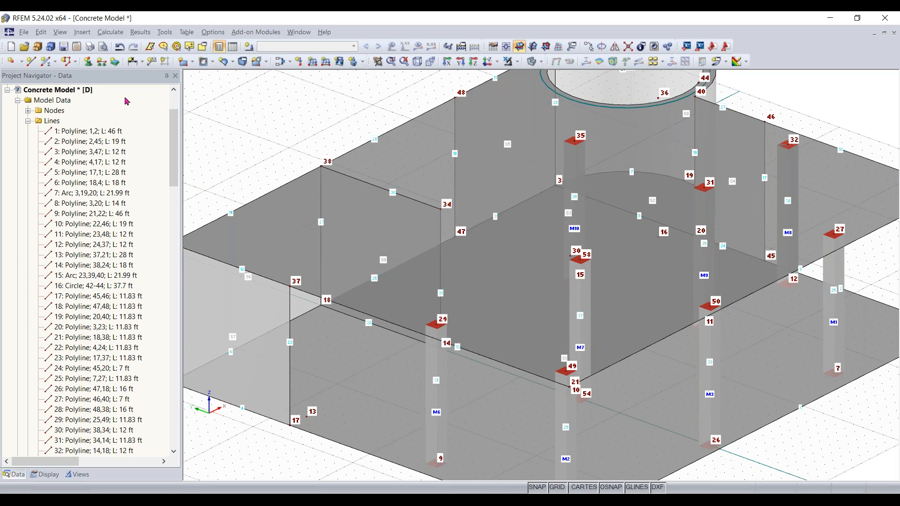
- Start a new member and assign it a solid rectangular cross-section with b = 12 in and h = 12 in
{"action": "left_click", "coordinate": [46, 62]}
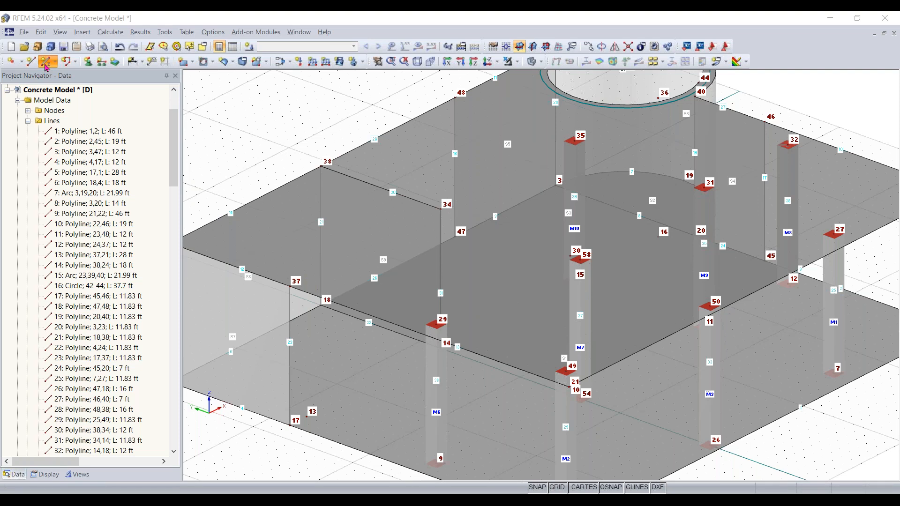
{"action": "left_click", "coordinate": [46, 64]}
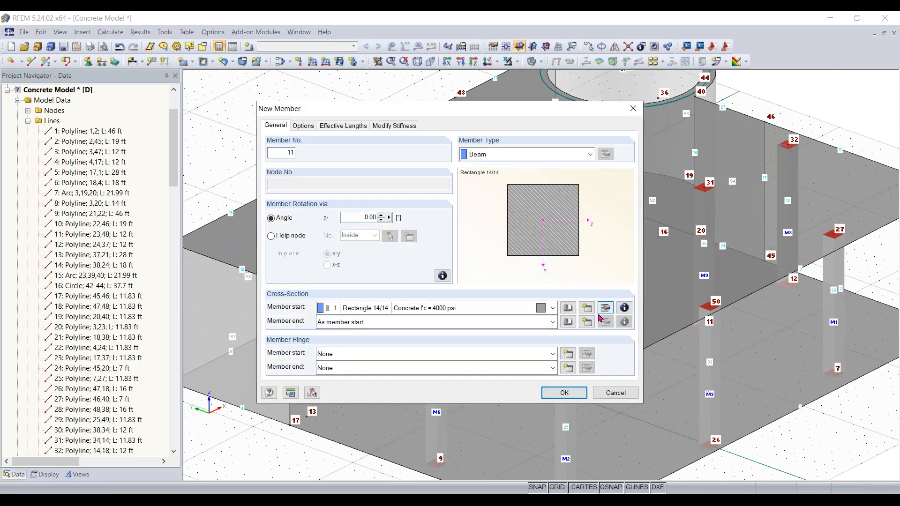
{"action": "left_click", "coordinate": [568, 308]}
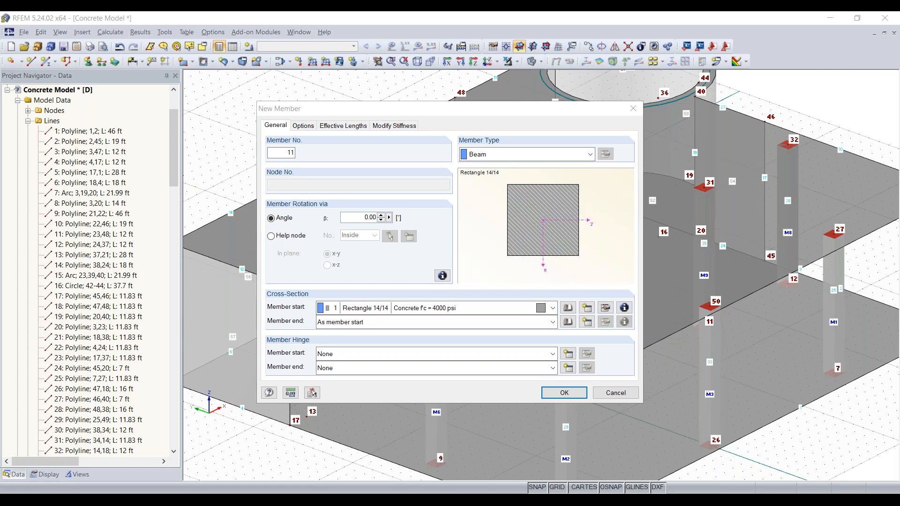
{"action": "left_click", "coordinate": [573, 308]}
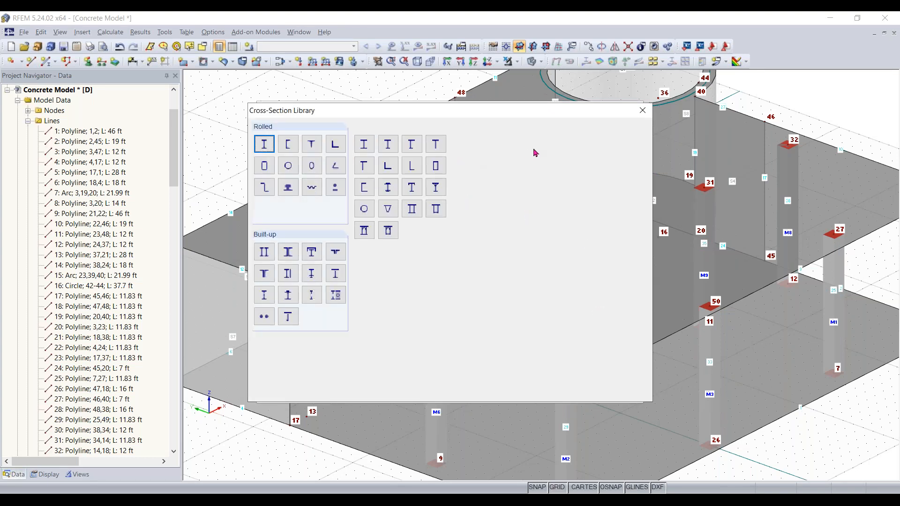
{"action": "left_click", "coordinate": [468, 147]}
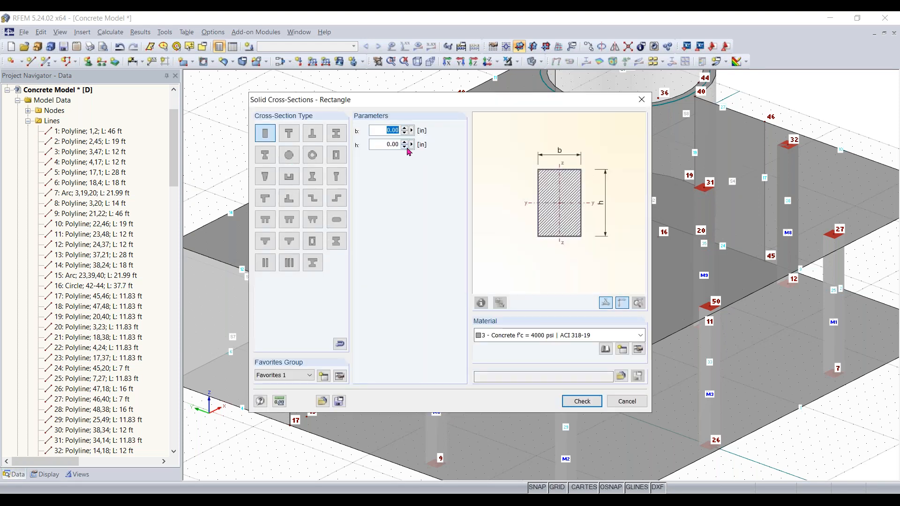
{"action": "type", "text": "12"}
{"action": "key", "text": "Tab"}
{"action": "type", "text": "12"}
{"action": "key", "text": "Return"}
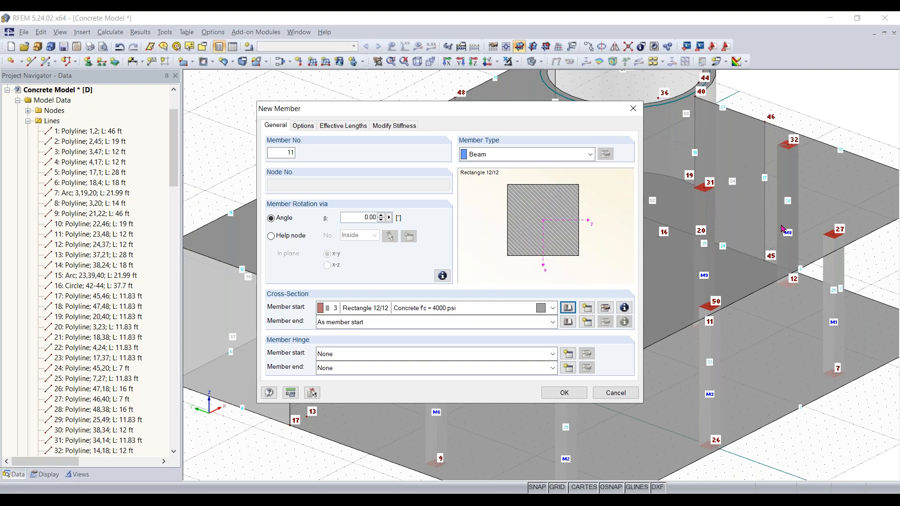
- Set the new member's type to Rib, placed on the surface's +z-side with integration widths b1 and b2 of L/8
{"action": "left_click", "coordinate": [571, 156]}
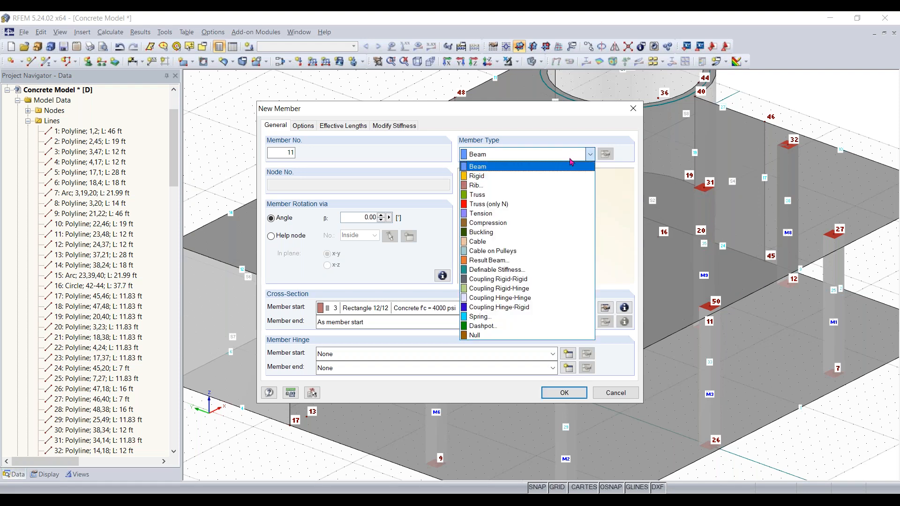
{"action": "left_click", "coordinate": [568, 185]}
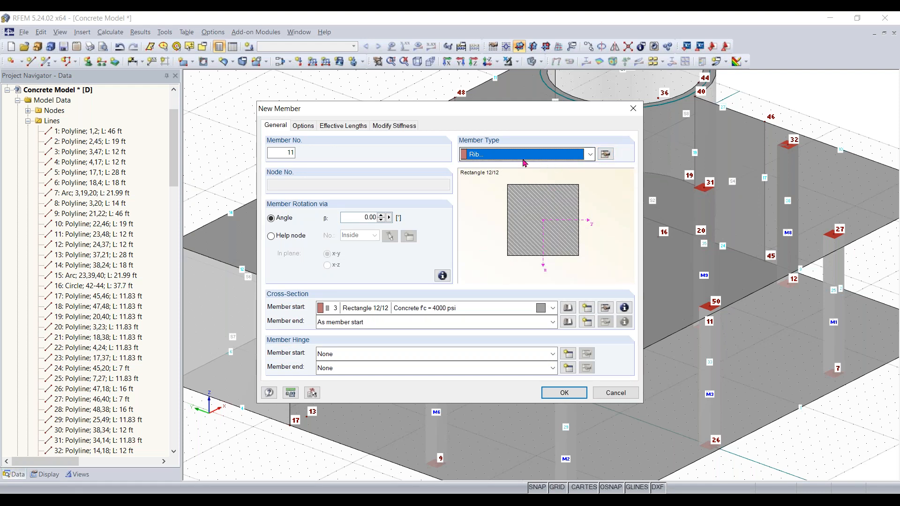
{"action": "left_click", "coordinate": [605, 156]}
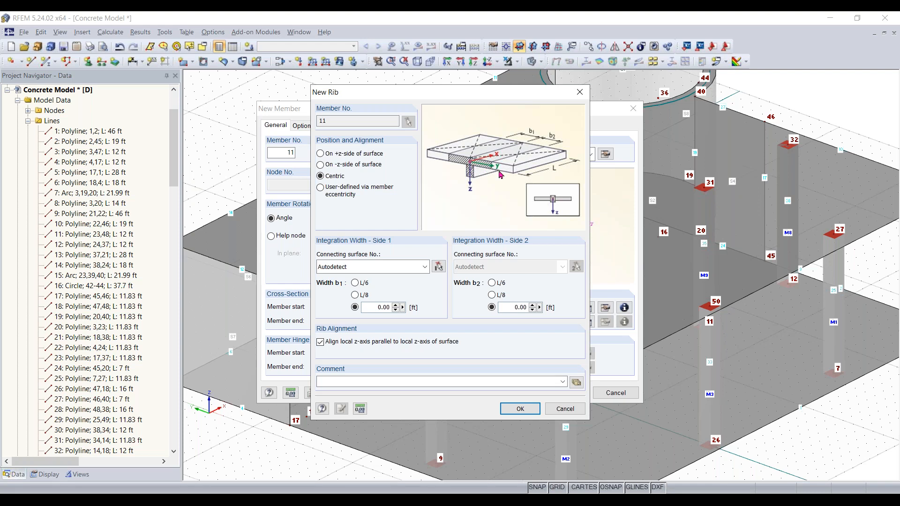
{"action": "left_click", "coordinate": [329, 158]}
{"action": "left_click", "coordinate": [346, 166]}
{"action": "left_click", "coordinate": [346, 151]}
{"action": "left_click", "coordinate": [355, 296]}
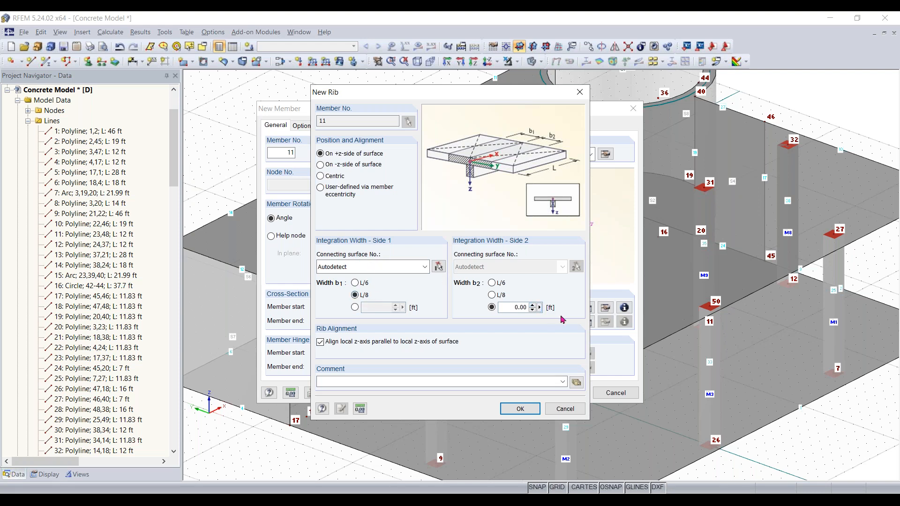
{"action": "left_click", "coordinate": [492, 296]}
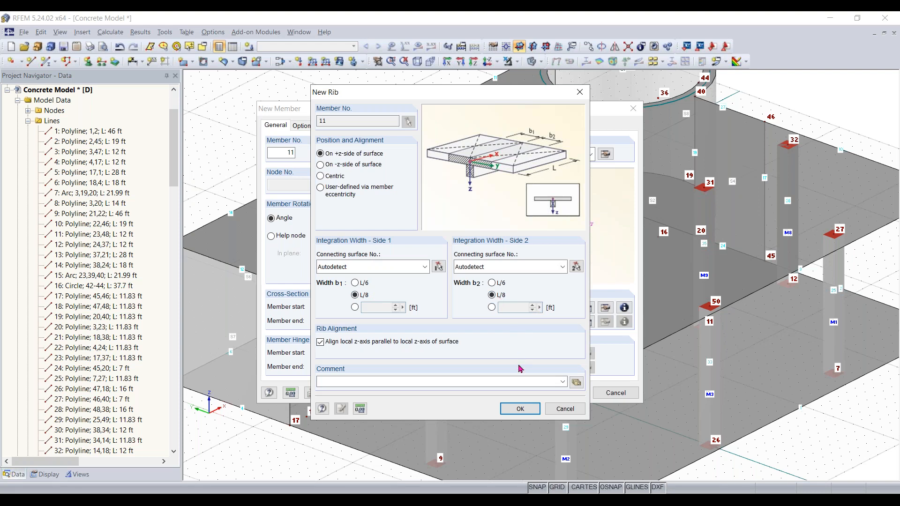
{"action": "left_click", "coordinate": [519, 408]}
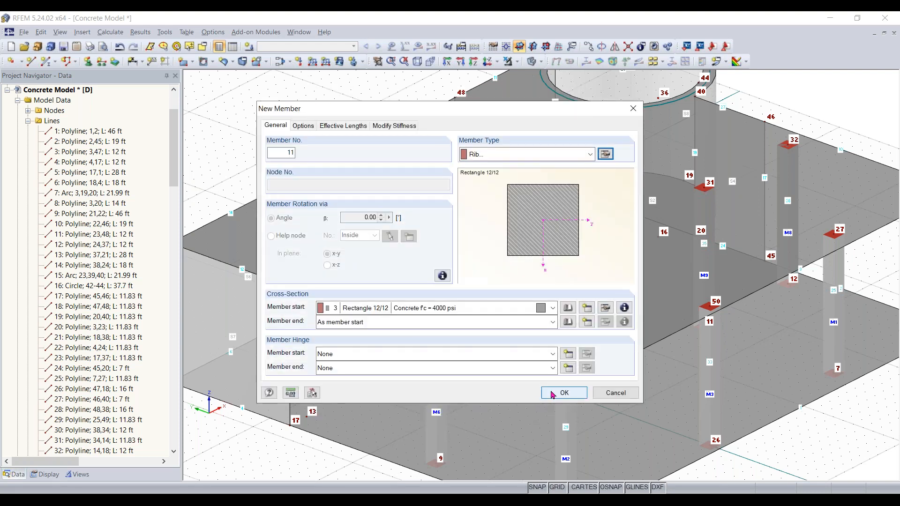
{"action": "left_click", "coordinate": [552, 395]}
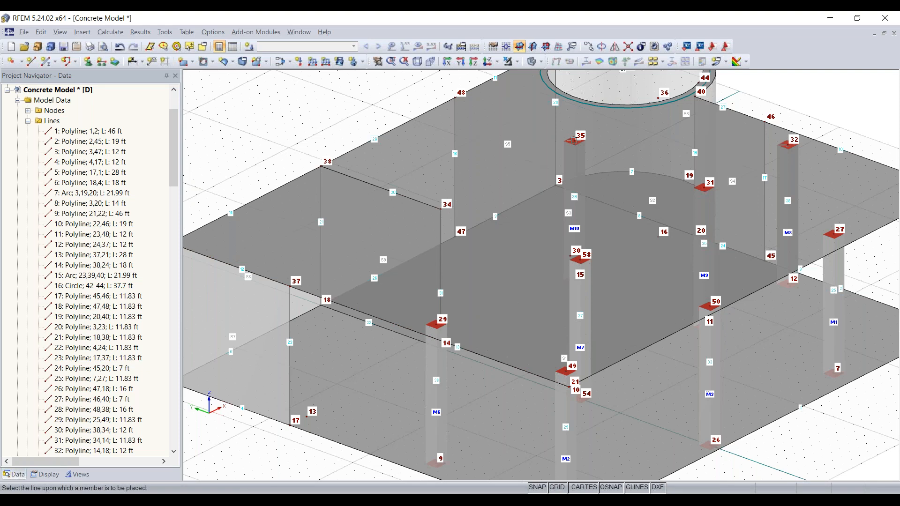
{"action": "key", "text": "Escape"}
{"action": "middle_click_drag", "start_coordinate": [392, 302], "coordinate": [338, 291], "text": "ctrl"}
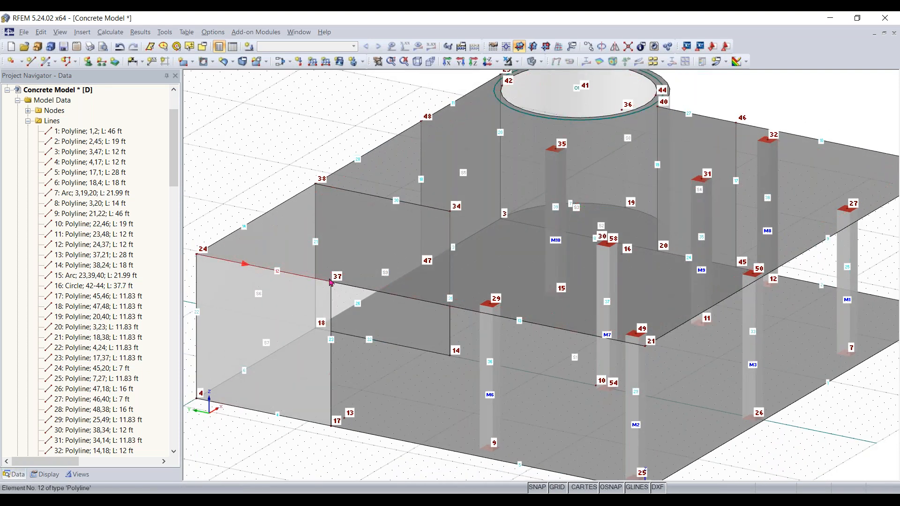
{"action": "left_click", "coordinate": [45, 62]}
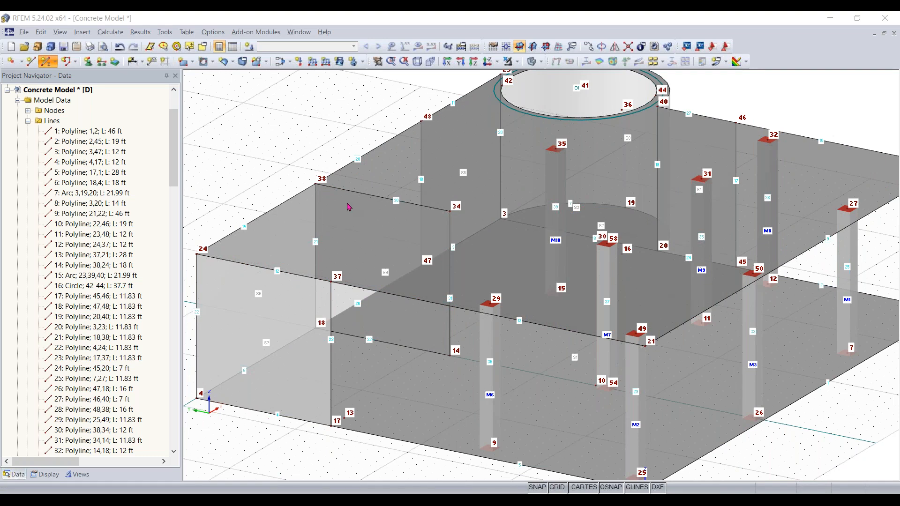
{"action": "left_click", "coordinate": [564, 393]}
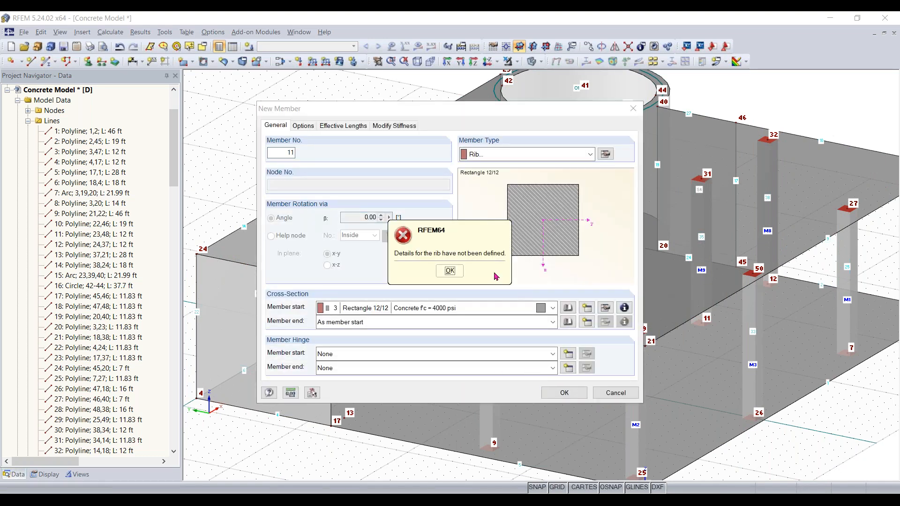
{"action": "left_click", "coordinate": [450, 271]}
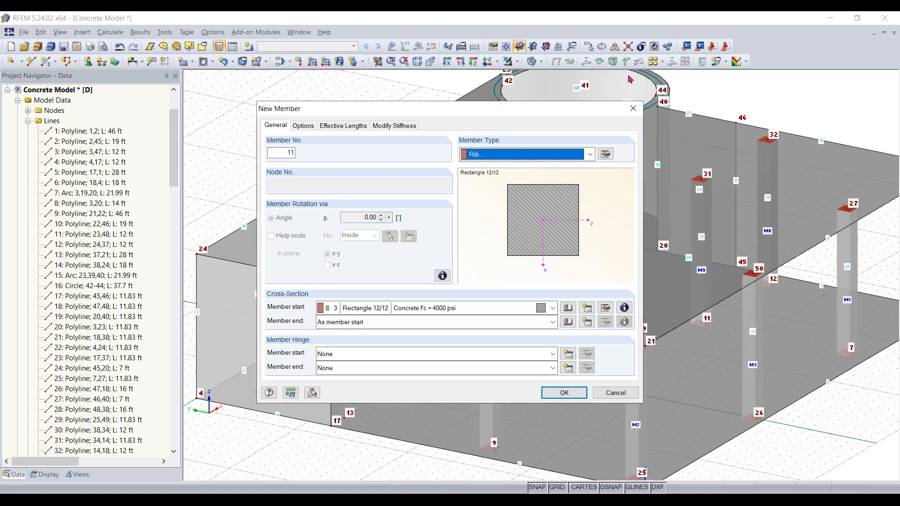
{"action": "left_click", "coordinate": [633, 108]}
- Draw two straight lines on the upper slab, from node 37 to node 34 and from node 34 to node 35
{"action": "left_click", "coordinate": [31, 60]}
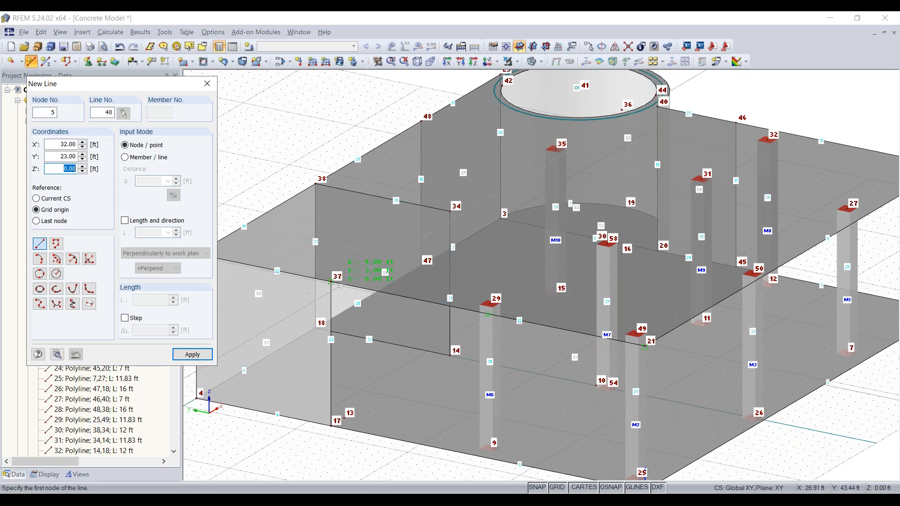
{"action": "left_click", "coordinate": [331, 282]}
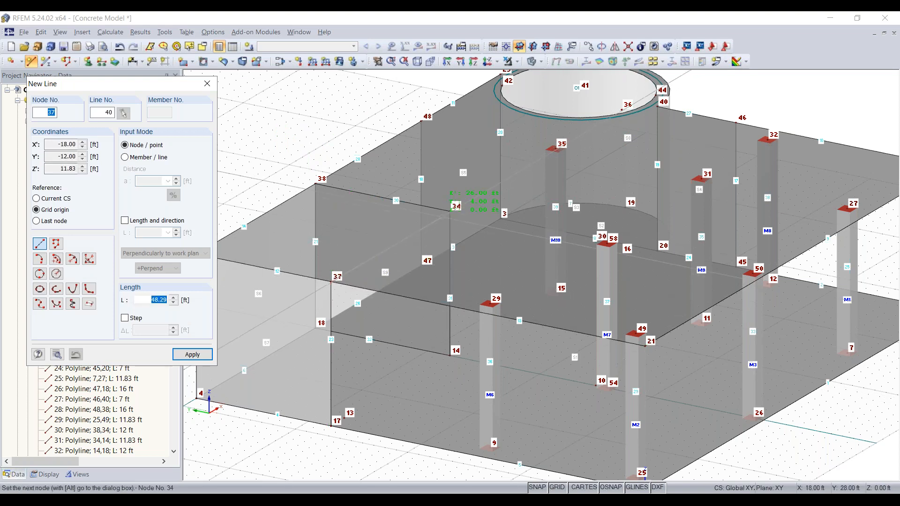
{"action": "left_click", "coordinate": [450, 212]}
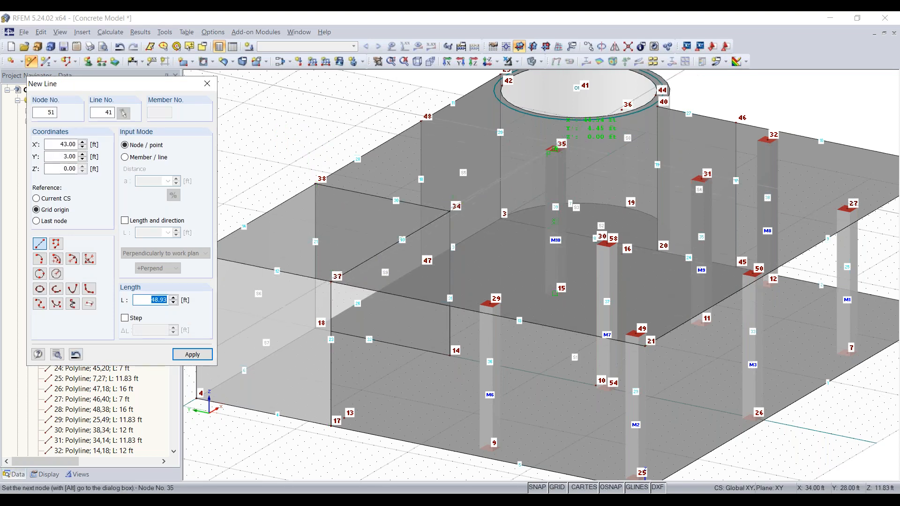
{"action": "left_click", "coordinate": [555, 149]}
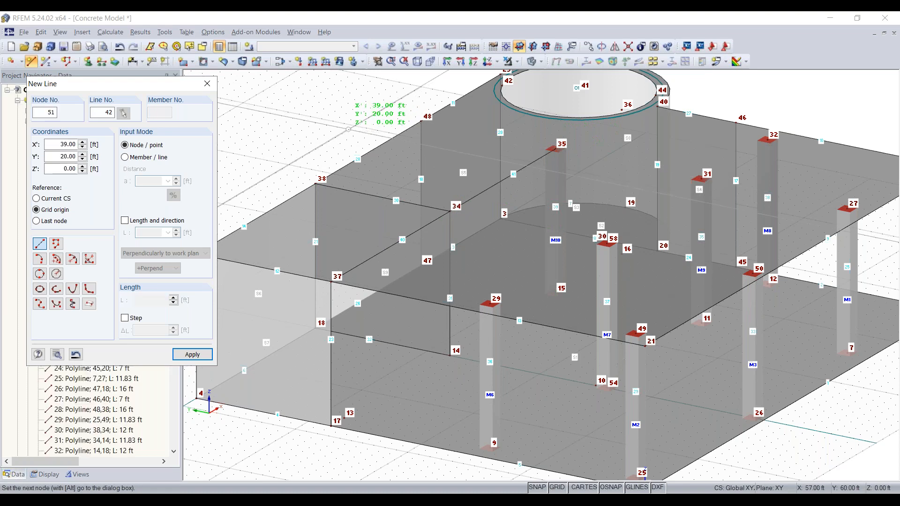
{"action": "key", "text": "Escape"}
- Add a member to both new lines, 37–34 and 34–35, with the Rectangle 12/12 concrete f'c = 4000 psi section
{"action": "left_click", "coordinate": [473, 197]}
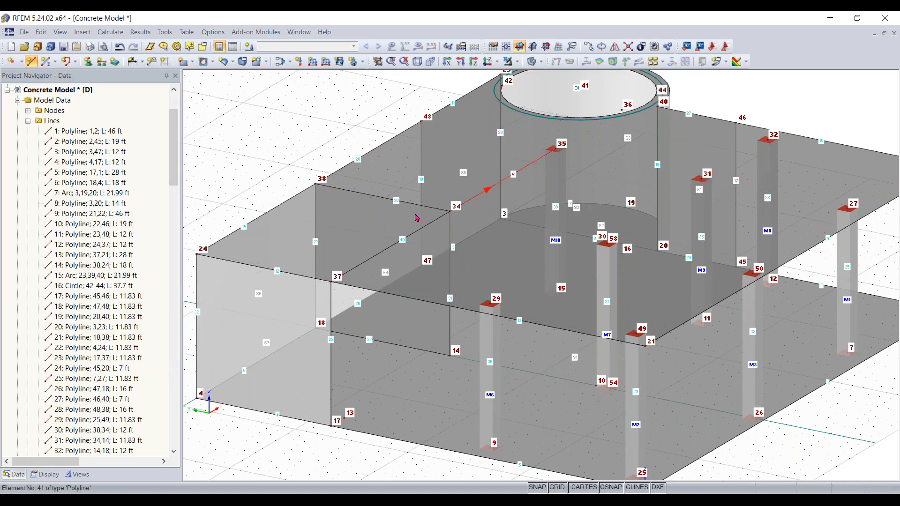
{"action": "double_click", "coordinate": [428, 225], "text": "ctrl"}
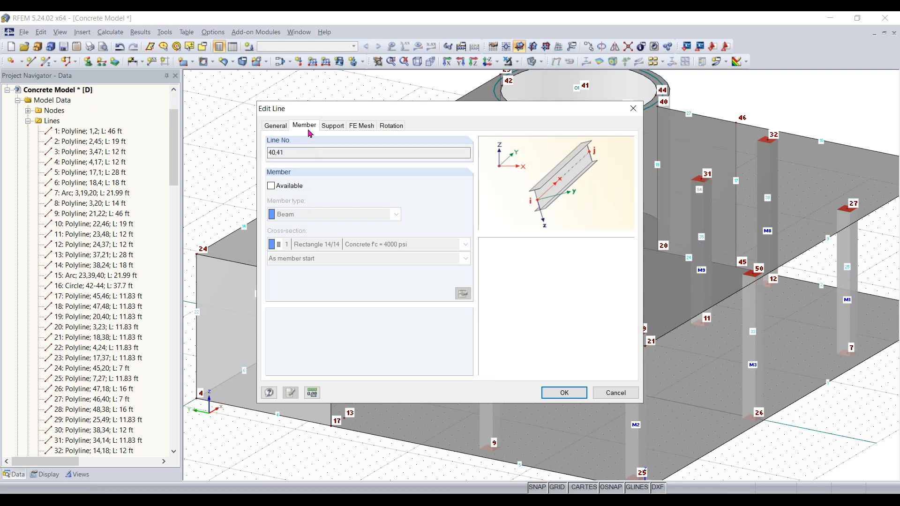
{"action": "left_click", "coordinate": [280, 130]}
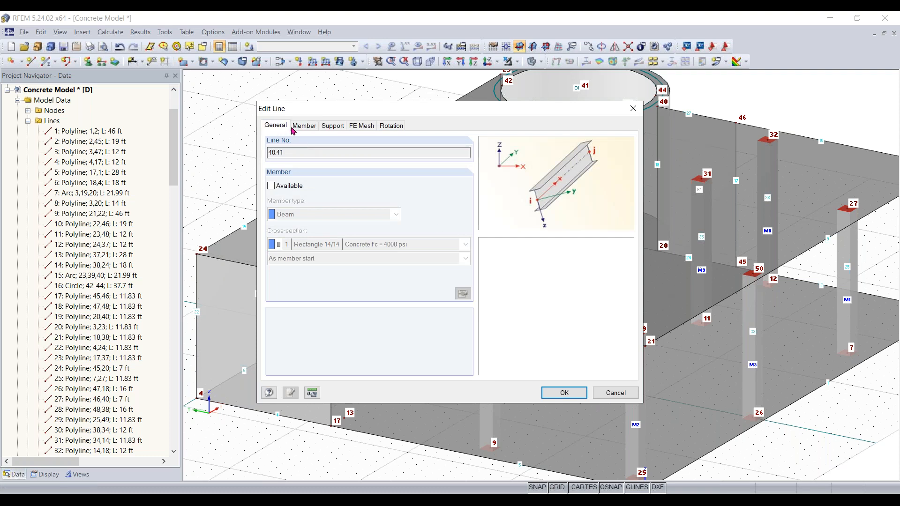
{"action": "left_click", "coordinate": [302, 127]}
{"action": "left_click", "coordinate": [282, 187]}
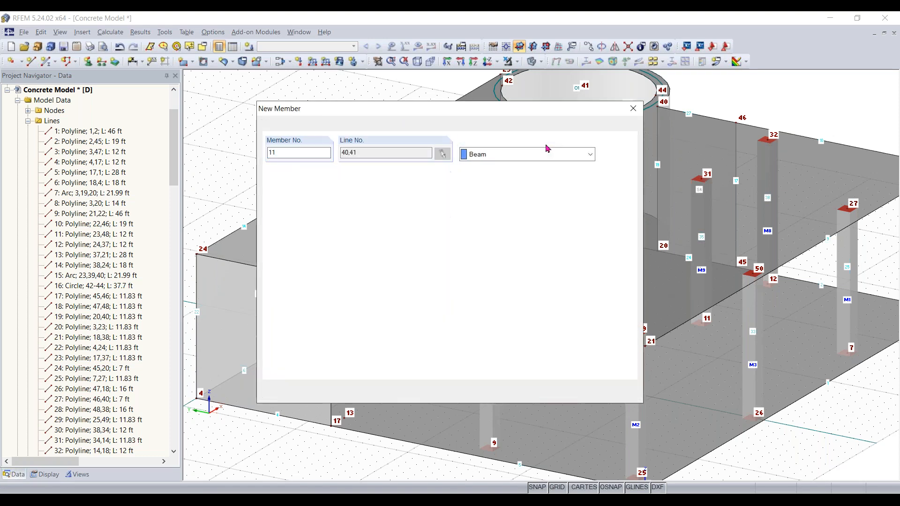
{"action": "left_click", "coordinate": [502, 310]}
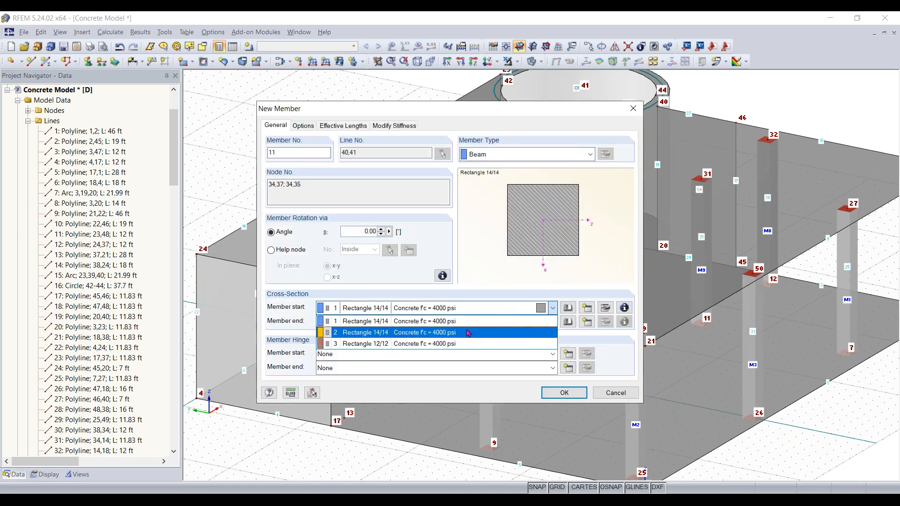
{"action": "left_click", "coordinate": [463, 343]}
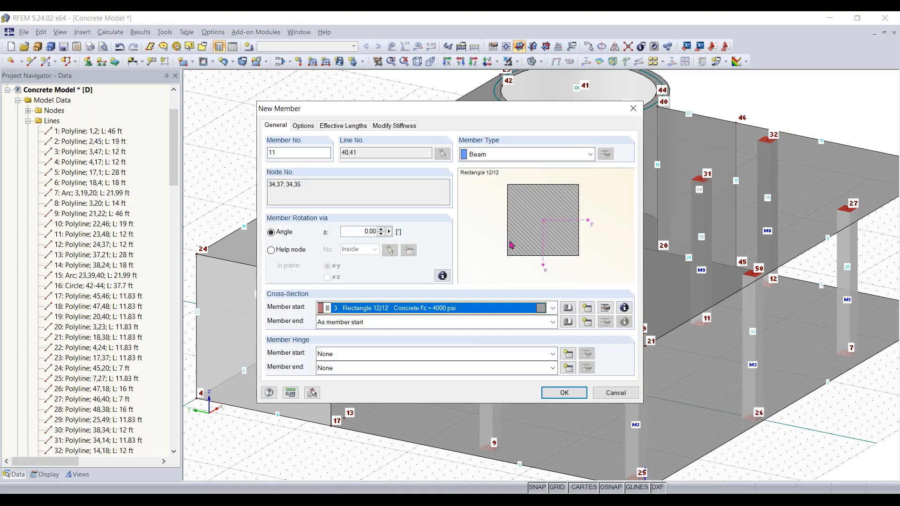
- Make the member on both lines a Rib on the surface's +z-side with L/8 integration widths, and apply it to the lines
{"action": "left_click", "coordinate": [561, 158]}
{"action": "left_click", "coordinate": [563, 182]}
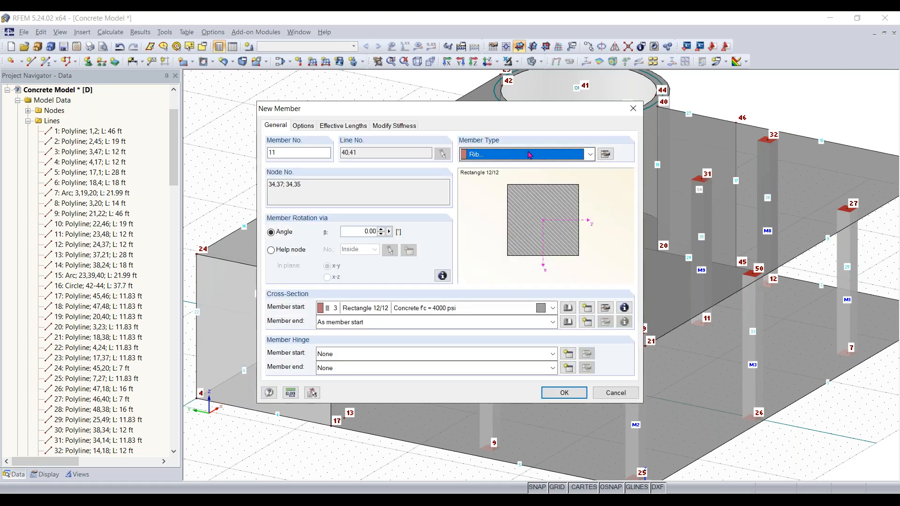
{"action": "left_click", "coordinate": [611, 156]}
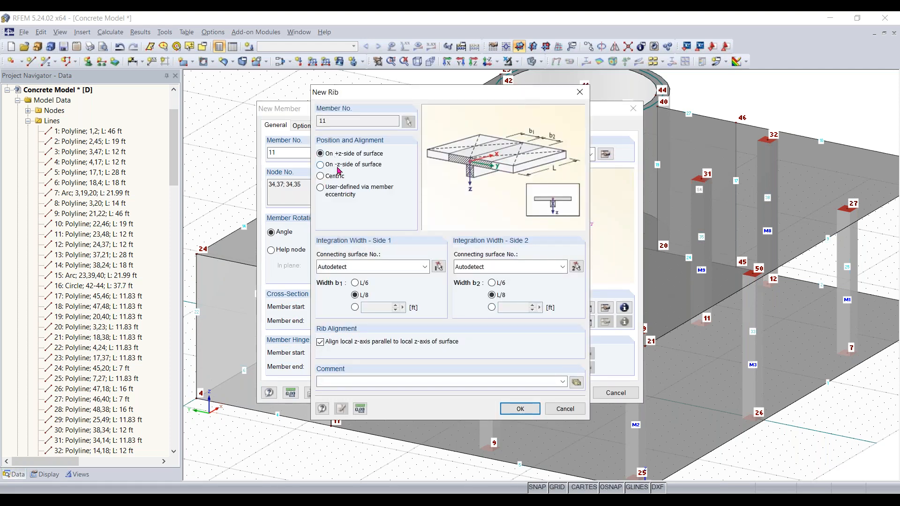
{"action": "left_click", "coordinate": [519, 409]}
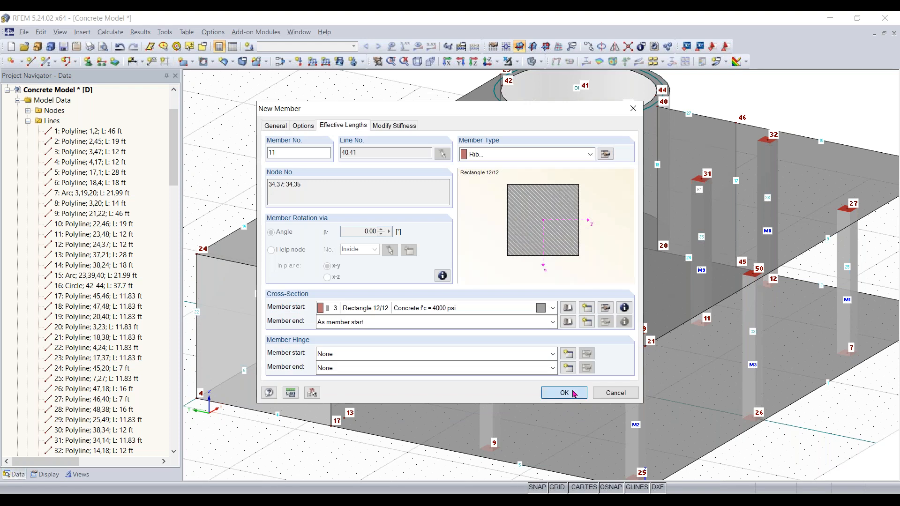
{"action": "left_click", "coordinate": [573, 393]}
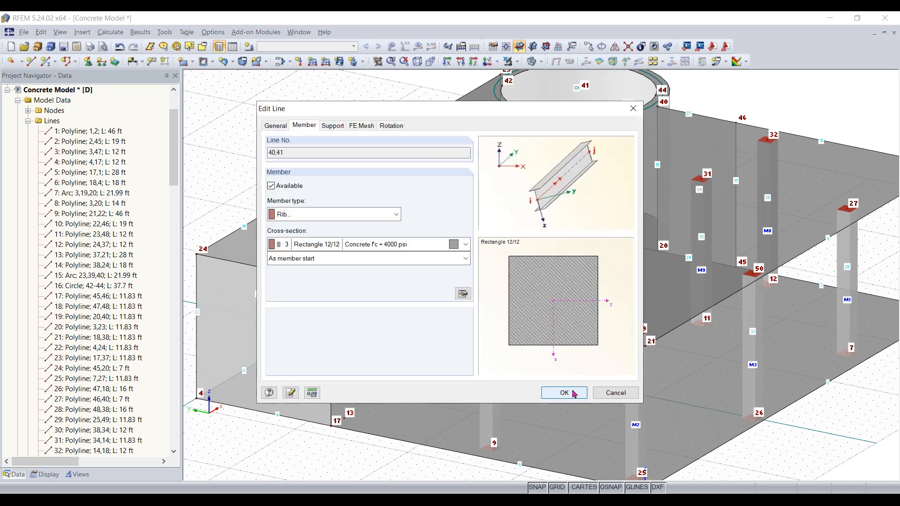
{"action": "left_click", "coordinate": [565, 393]}
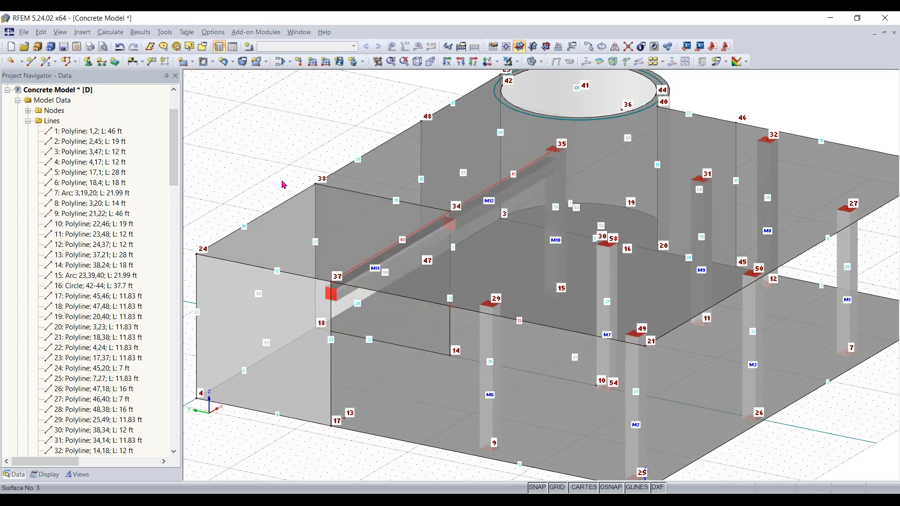
- Examine how the new ribs sit beneath the upper slab and meet the walls and column at nodes 37, 34 and 35
{"action": "middle_click_drag", "start_coordinate": [376, 441], "coordinate": [476, 284], "text": "ctrl"}
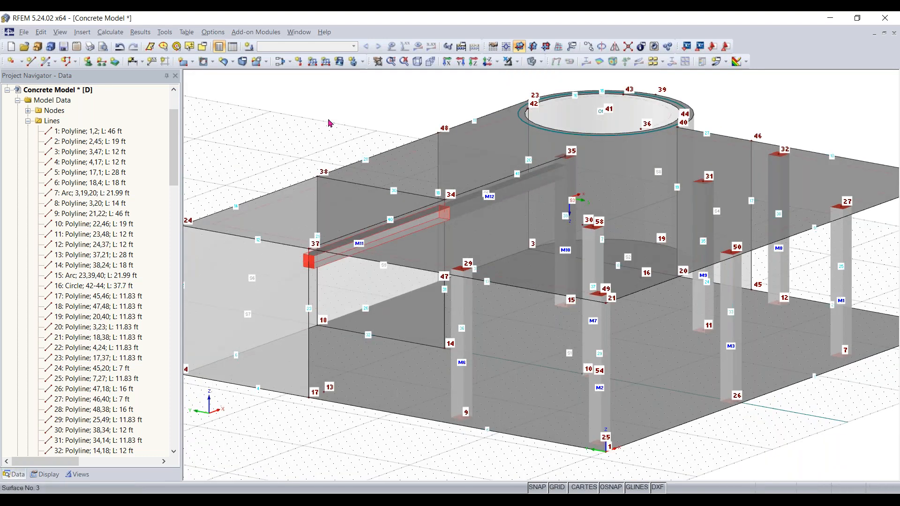
{"action": "scroll", "coordinate": [535, 192], "scroll_direction": "down", "scroll_amount": 2}
{"action": "middle_click_drag", "start_coordinate": [535, 192], "coordinate": [372, 118], "text": "ctrl"}
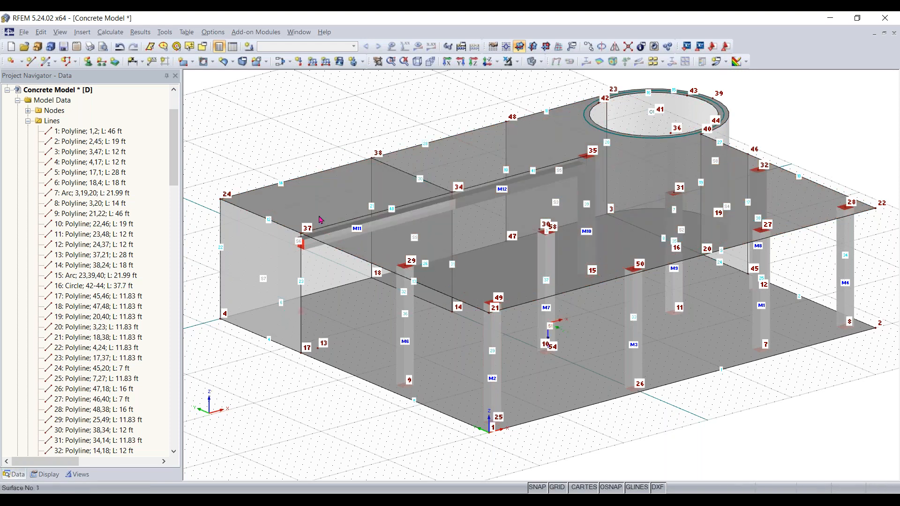
{"action": "scroll", "coordinate": [317, 248], "scroll_direction": "up", "scroll_amount": 5}
{"action": "mouse_move", "coordinate": [317, 243]}
{"action": "middle_mouse_down", "text": "ctrl"}
{"action": "mouse_move", "coordinate": [318, 199]}
{"action": "mouse_move", "coordinate": [310, 246]}
{"action": "middle_mouse_up", "text": "ctrl"}
{"action": "scroll", "coordinate": [402, 287], "scroll_direction": "down", "scroll_amount": 6}
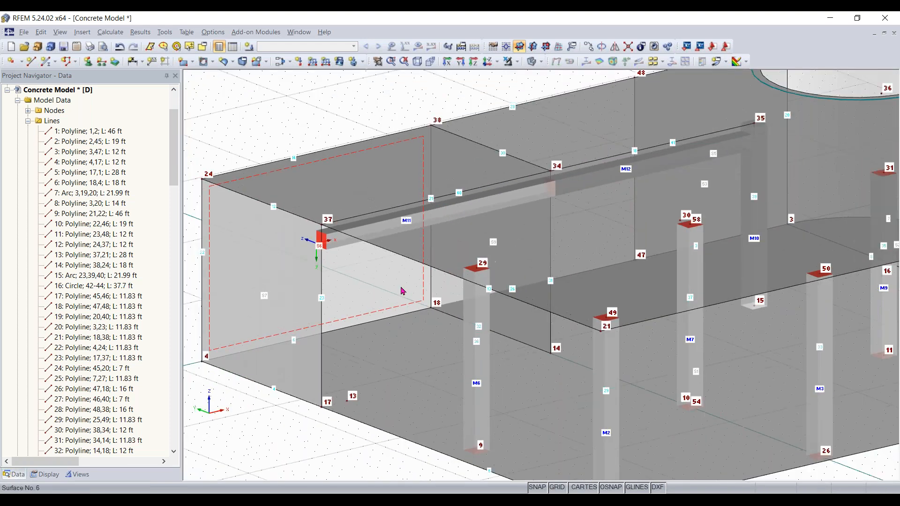
{"action": "middle_click_drag", "start_coordinate": [392, 286], "coordinate": [405, 293], "text": "ctrl"}
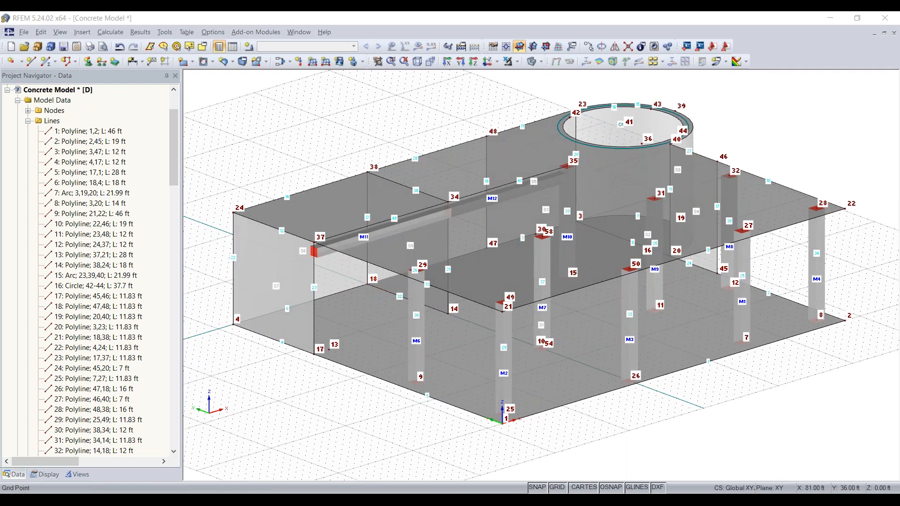
- Set the work plane to XZ with its origin at node 4, on the wall between nodes 4 and 18
{"action": "middle_click_drag", "start_coordinate": [271, 403], "coordinate": [724, 395], "text": "ctrl"}
{"action": "right_click", "coordinate": [725, 395]}
{"action": "middle_click", "coordinate": [648, 426]}
{"action": "scroll", "coordinate": [625, 375], "scroll_direction": "up", "scroll_amount": 5}
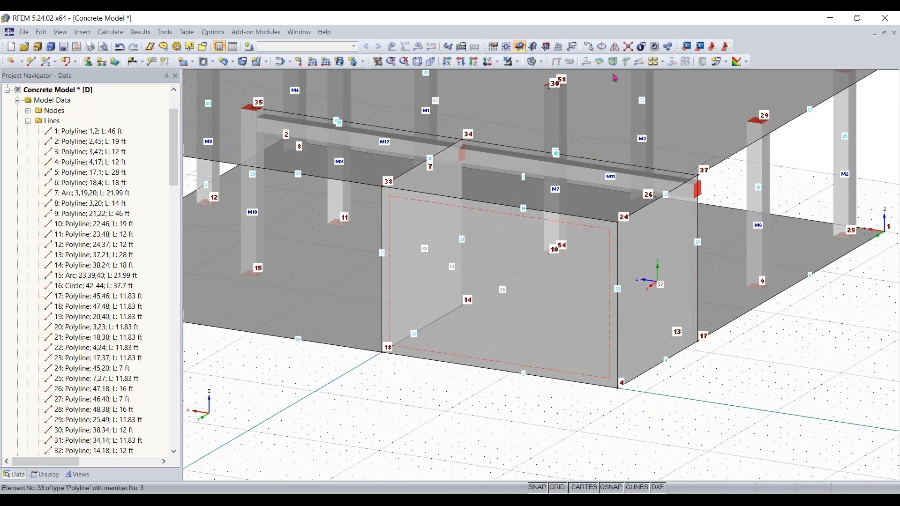
{"action": "left_click", "coordinate": [547, 46]}
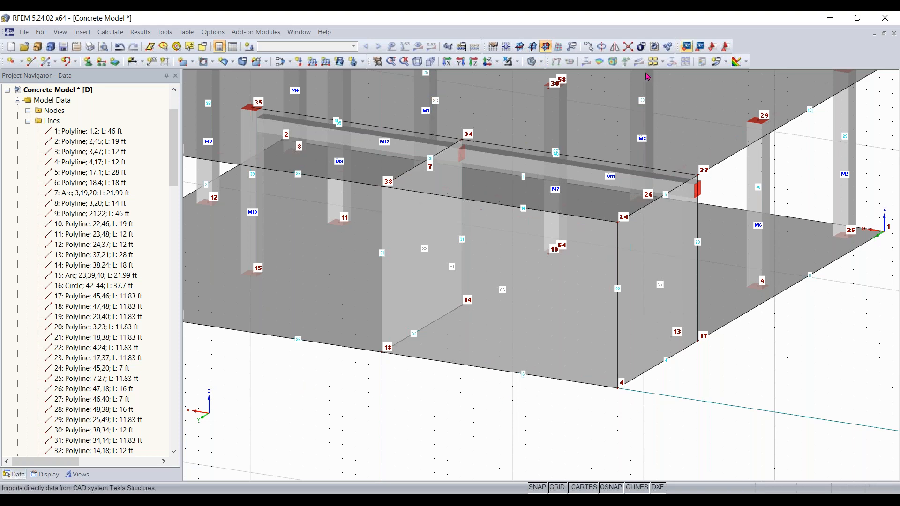
{"action": "left_click", "coordinate": [507, 47]}
{"action": "left_click", "coordinate": [618, 388]}
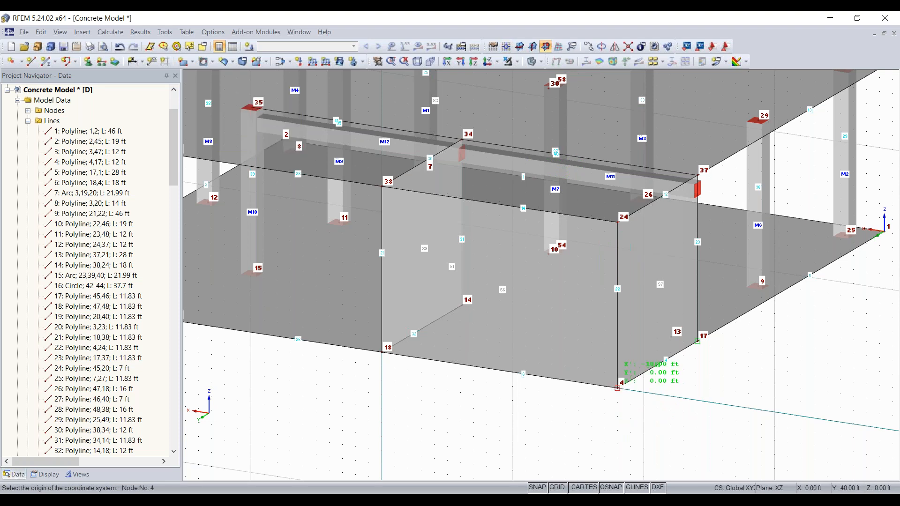
{"action": "left_click", "coordinate": [618, 388]}
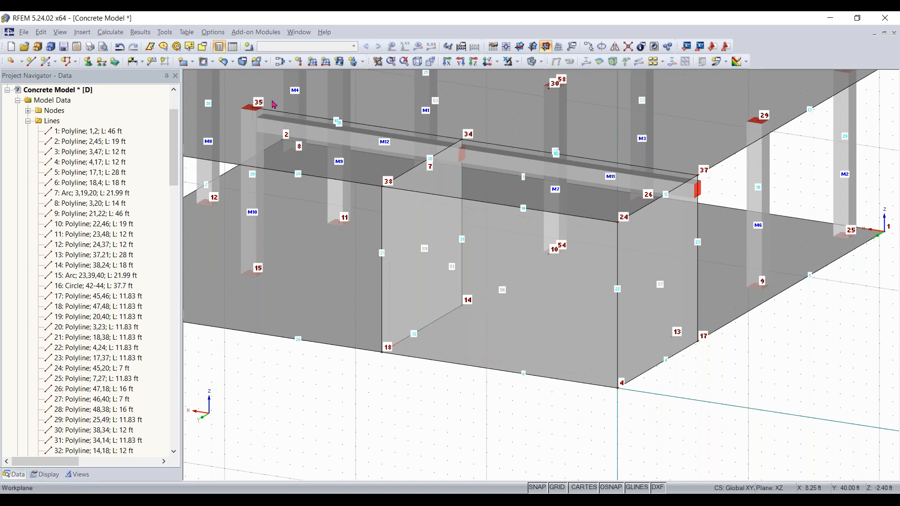
- In wireframe display, create a rectangular opening in the wall between nodes 4 and 18 from X' 5, Z' 3 ft to X' 14, Z' 8 ft
{"action": "left_click", "coordinate": [212, 62]}
{"action": "left_click", "coordinate": [212, 63]}
{"action": "left_click", "coordinate": [212, 62]}
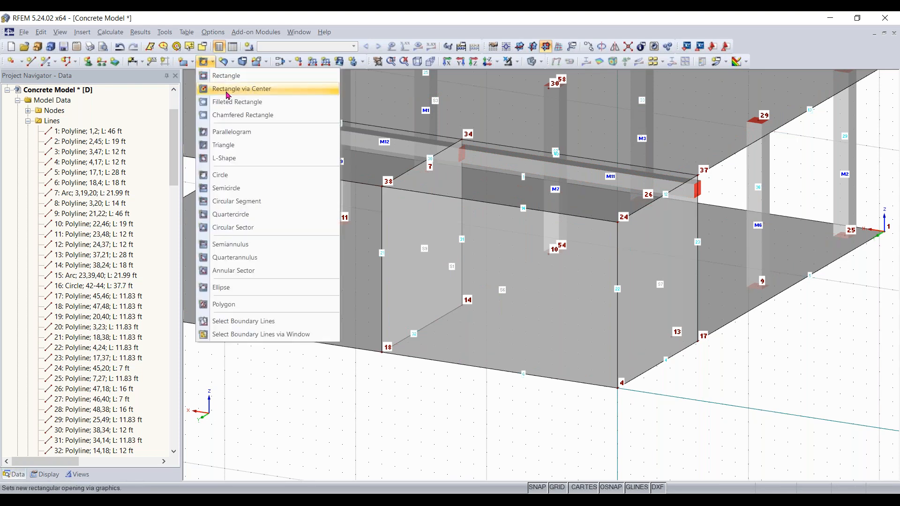
{"action": "left_click", "coordinate": [228, 78]}
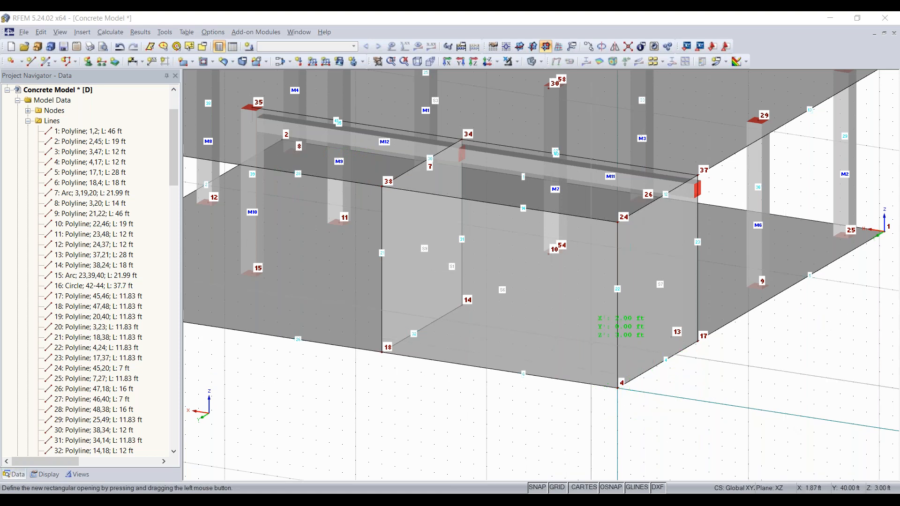
{"action": "scroll", "coordinate": [589, 353], "scroll_direction": "up", "scroll_amount": 2}
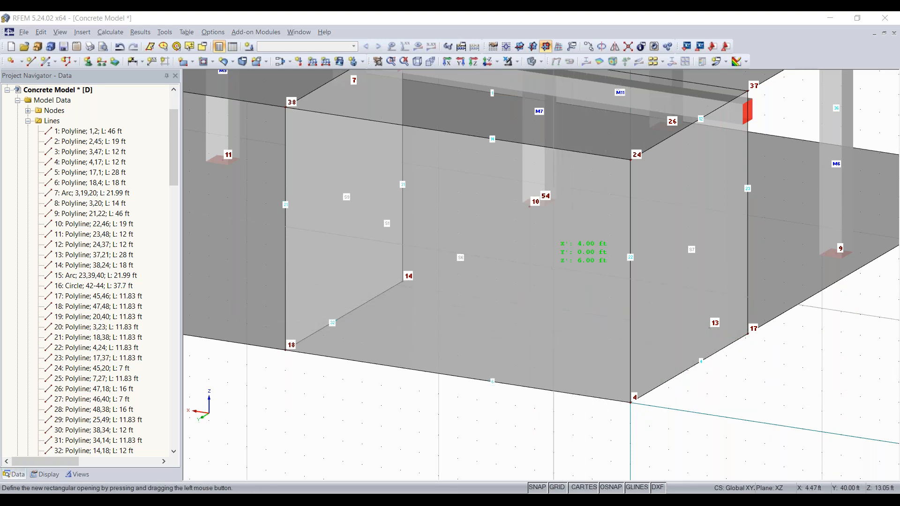
{"action": "left_click", "coordinate": [532, 61]}
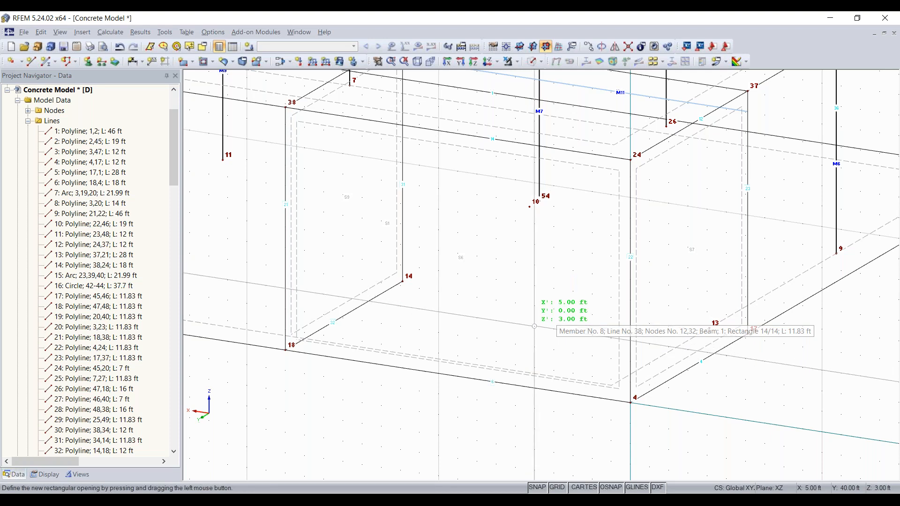
{"action": "left_click_drag", "start_coordinate": [534, 327], "coordinate": [342, 174]}
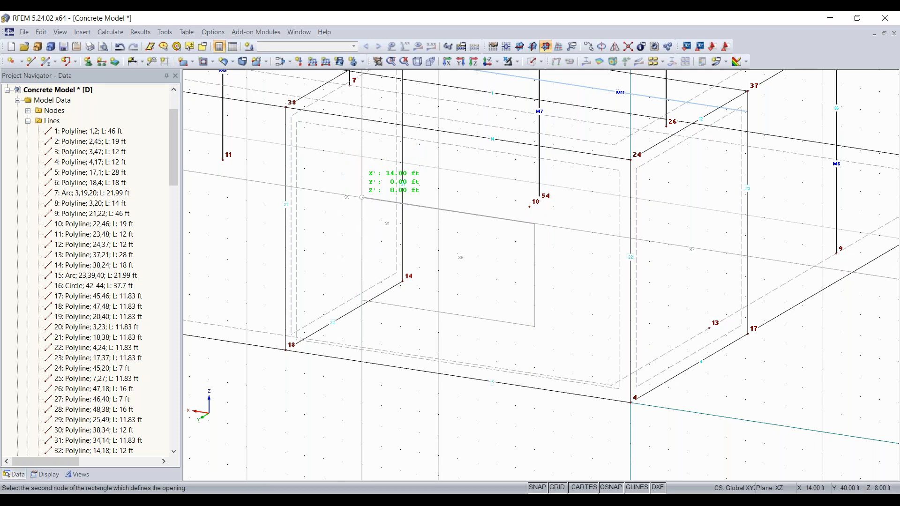
{"action": "left_click", "coordinate": [362, 198]}
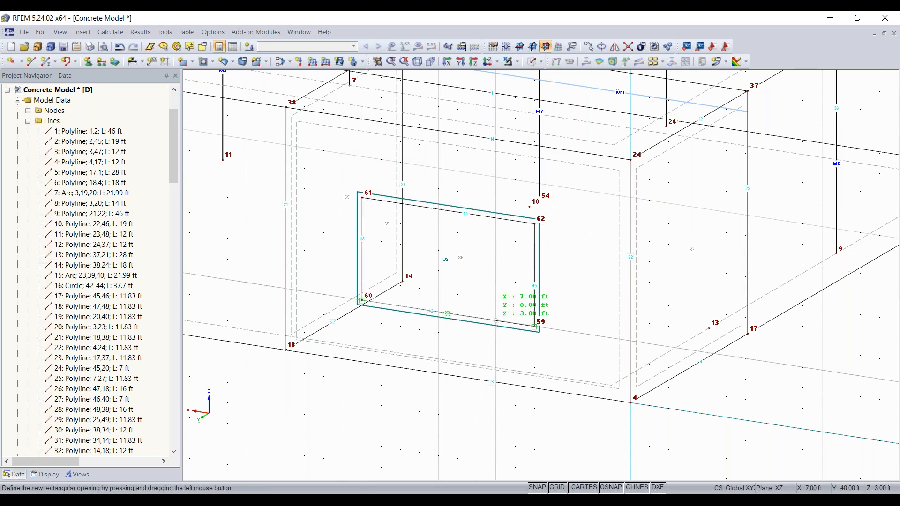
- Switch the model display from wireframe back to solid transparent rendering
{"action": "left_click", "coordinate": [532, 61]}
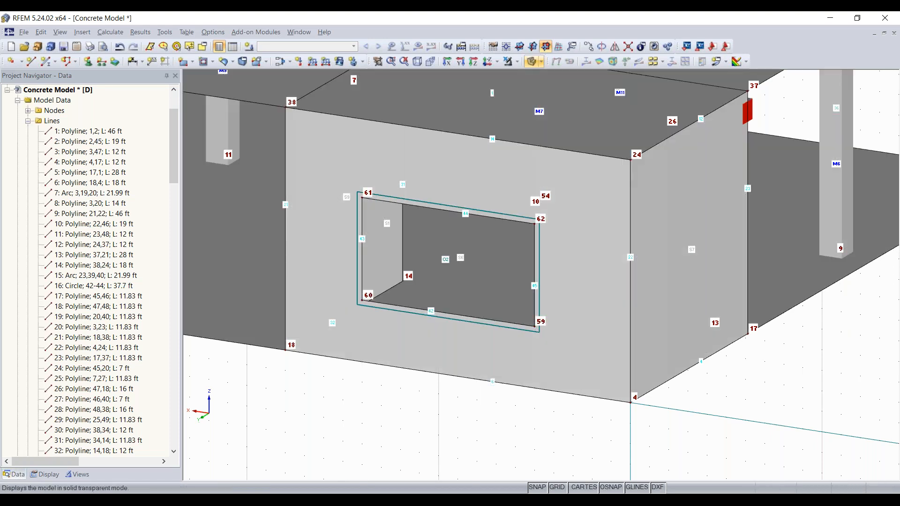
{"action": "left_click", "coordinate": [531, 61]}
{"action": "scroll", "coordinate": [431, 389], "scroll_direction": "down", "scroll_amount": 5}
{"action": "middle_click_drag", "start_coordinate": [394, 411], "coordinate": [348, 401], "text": "ctrl"}
{"action": "right_click", "coordinate": [348, 402]}
{"action": "left_click", "coordinate": [349, 398]}
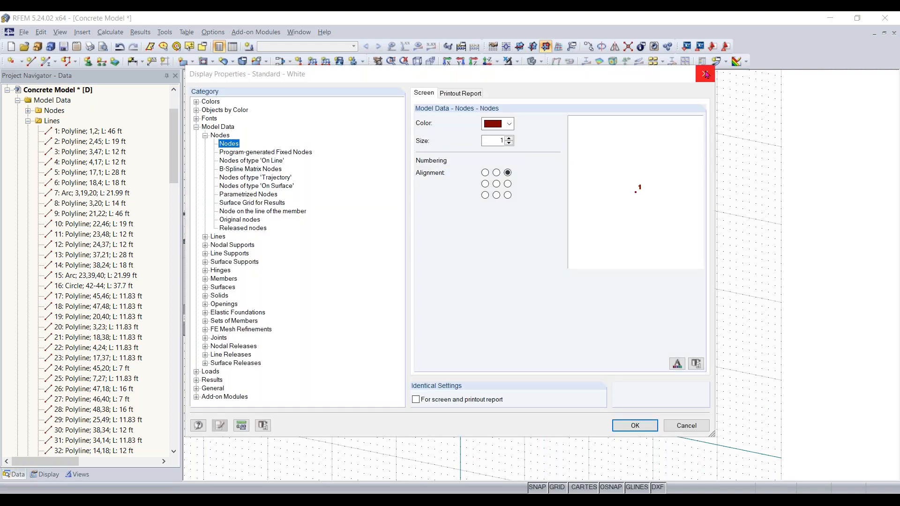
- Close the display properties without changes and set the work plane back to XY
{"action": "left_click", "coordinate": [706, 75]}
{"action": "middle_click_drag", "start_coordinate": [780, 247], "coordinate": [445, 234]}
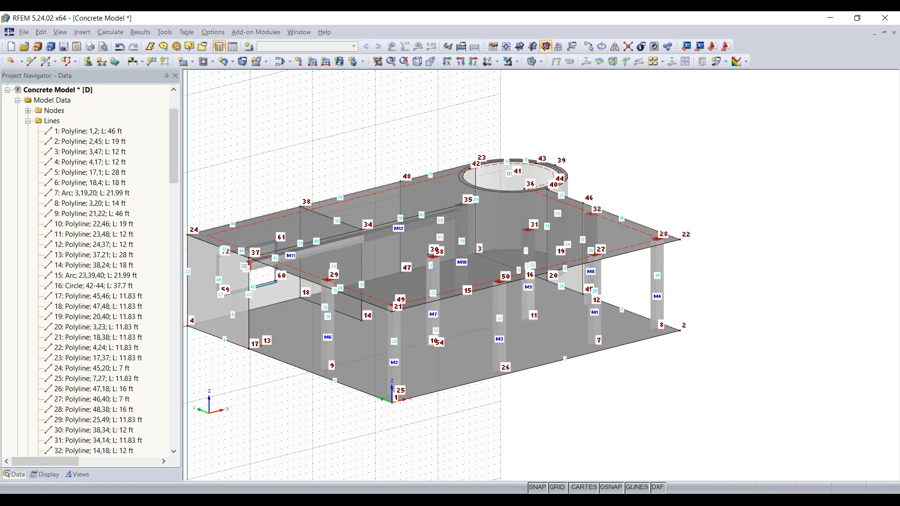
{"action": "middle_click_drag", "start_coordinate": [362, 152], "coordinate": [421, 147]}
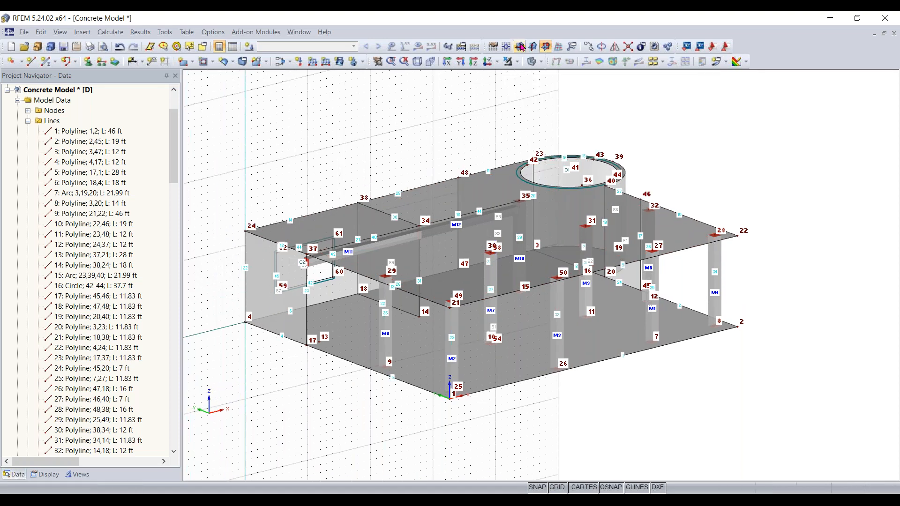
{"action": "left_click", "coordinate": [520, 46]}
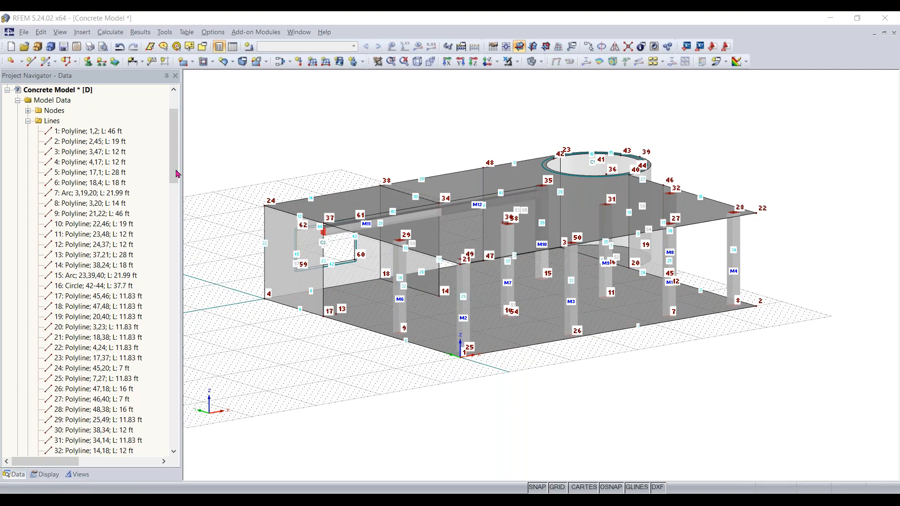
- Define a new line support type in global axes with uX and uY released and only uZ fixed
{"action": "left_click", "coordinate": [101, 62]}
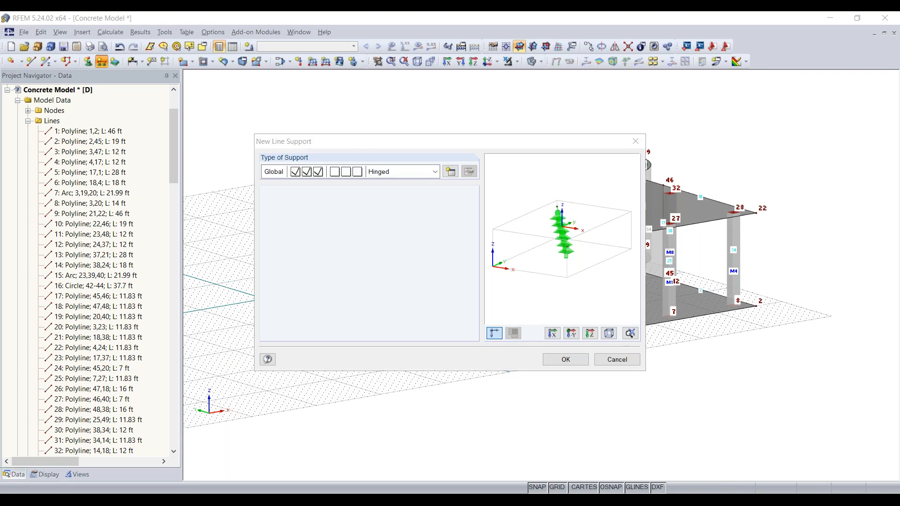
{"action": "left_click", "coordinate": [450, 172]}
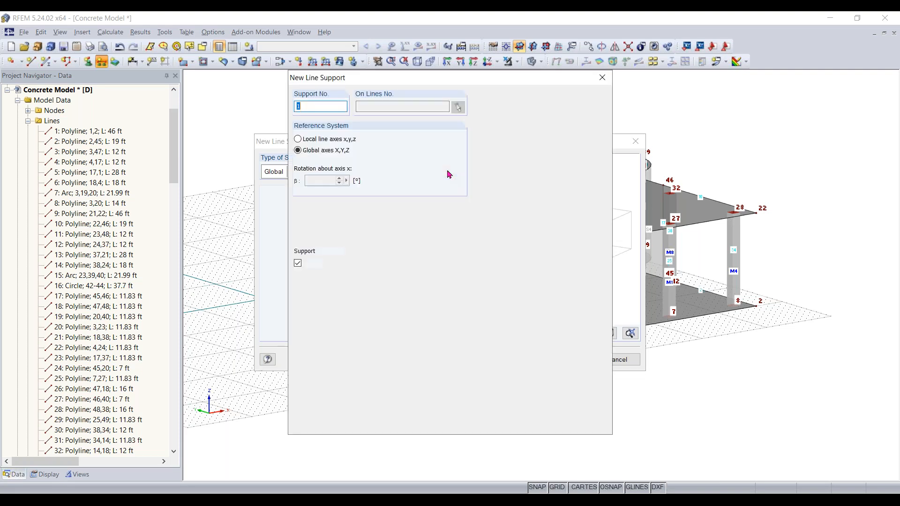
{"action": "left_click", "coordinate": [298, 264]}
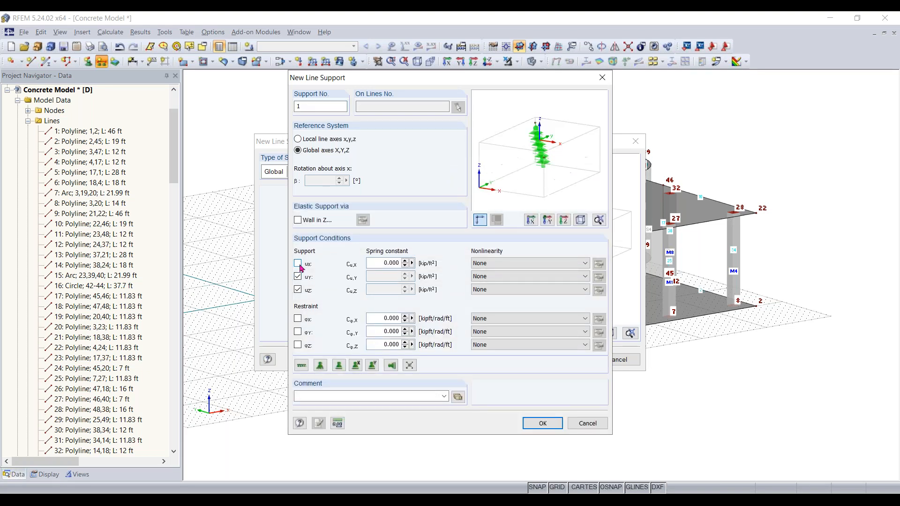
{"action": "left_click", "coordinate": [299, 278]}
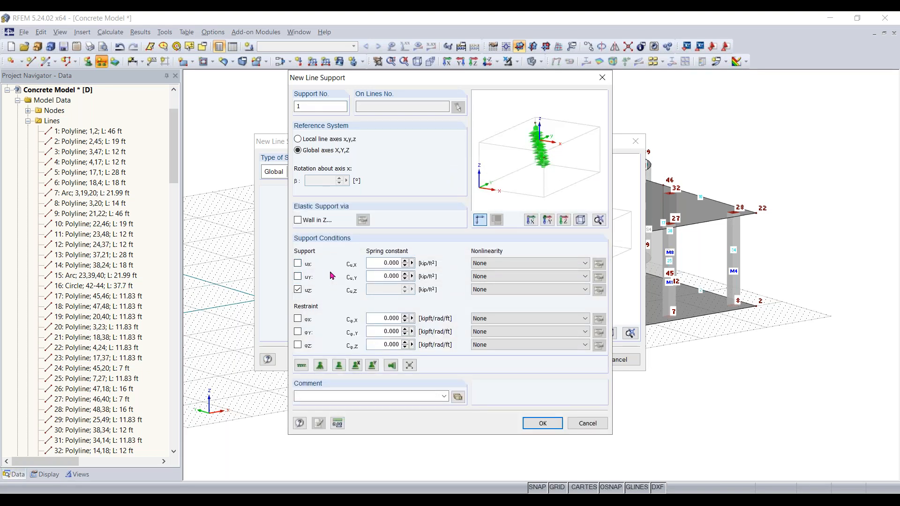
{"action": "left_click", "coordinate": [535, 426]}
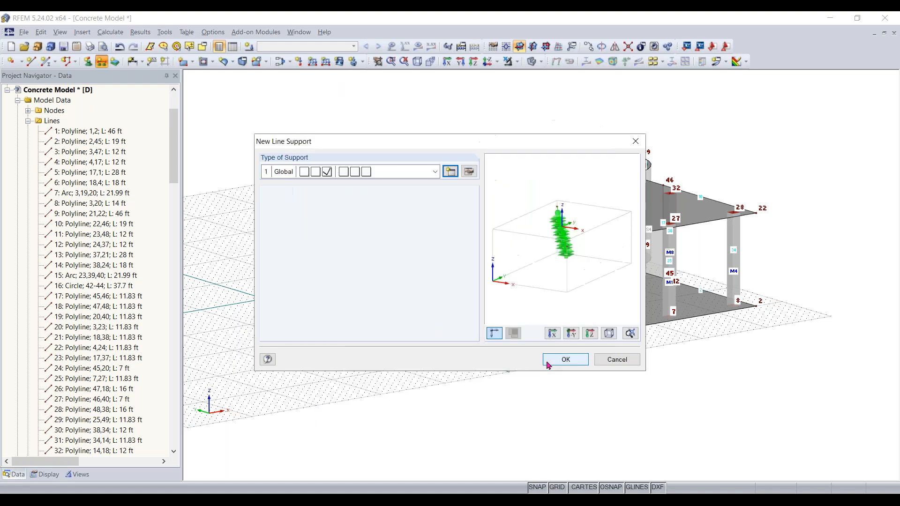
- Assign the line support to lines 5 and 4 along the lower slab edge between nodes 1, 17 and 4
{"action": "left_click", "coordinate": [565, 359]}
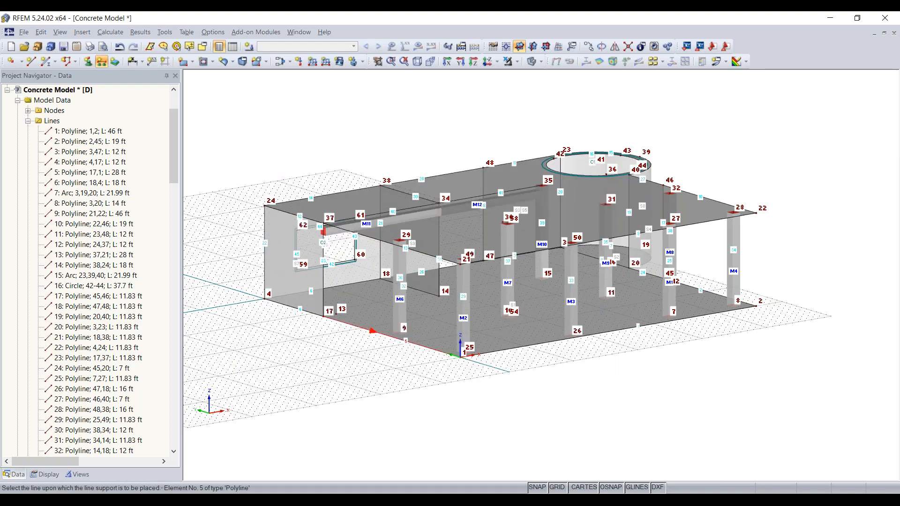
{"action": "left_click", "coordinate": [375, 332]}
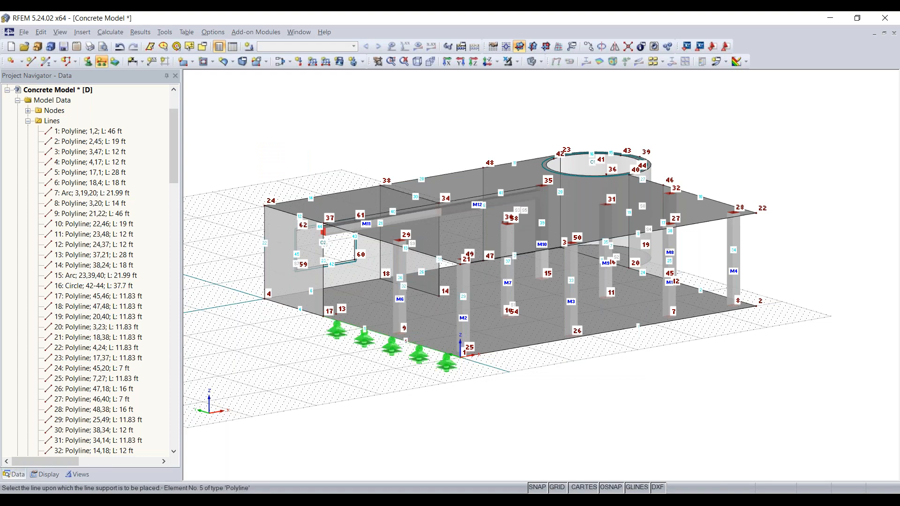
{"action": "left_click", "coordinate": [308, 312]}
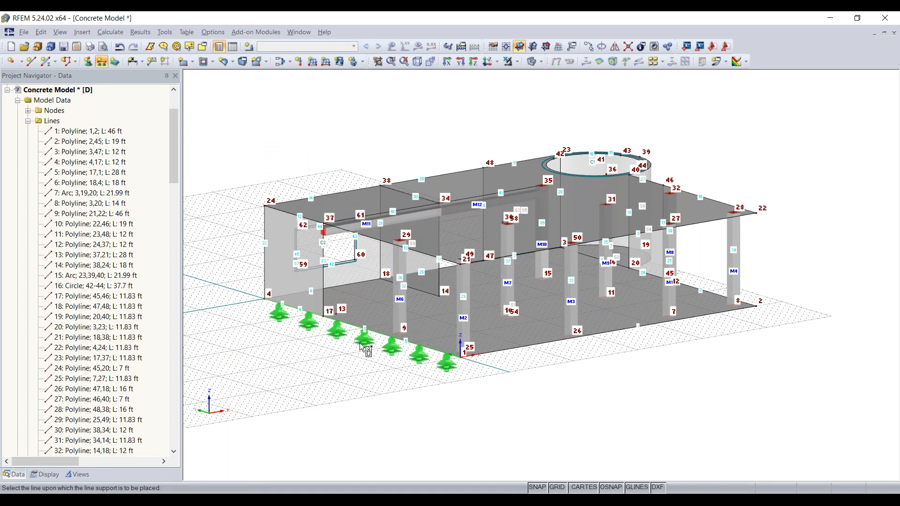
{"action": "key", "text": "Escape"}
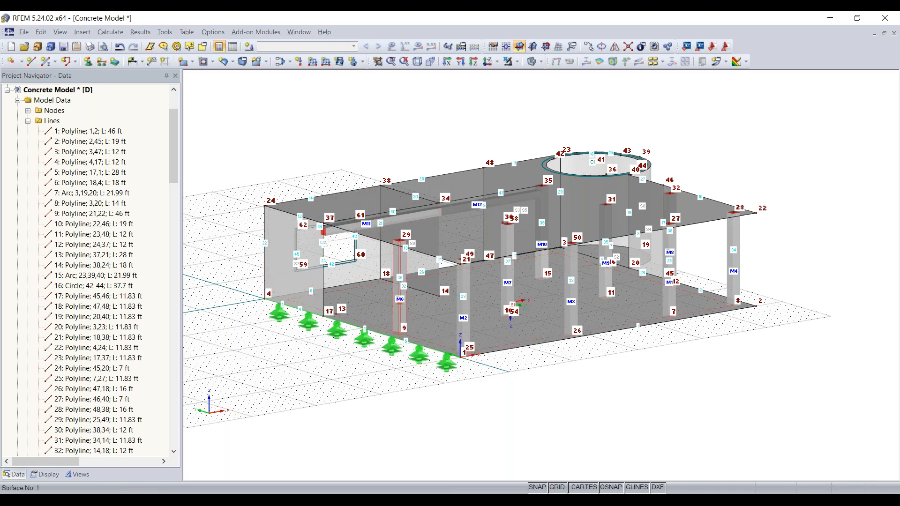
- Open the lower slab, surface 1, for editing and make a new surface support available on it
{"action": "double_click", "coordinate": [571, 315]}
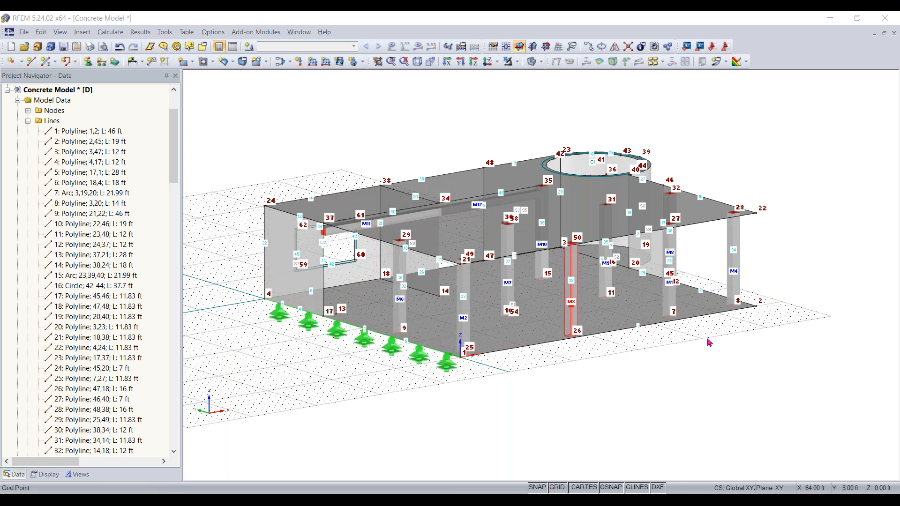
{"action": "middle_click_drag", "start_coordinate": [638, 379], "coordinate": [514, 404], "text": "ctrl"}
{"action": "right_click_drag", "start_coordinate": [515, 403], "coordinate": [474, 365]}
{"action": "left_click", "coordinate": [482, 372]}
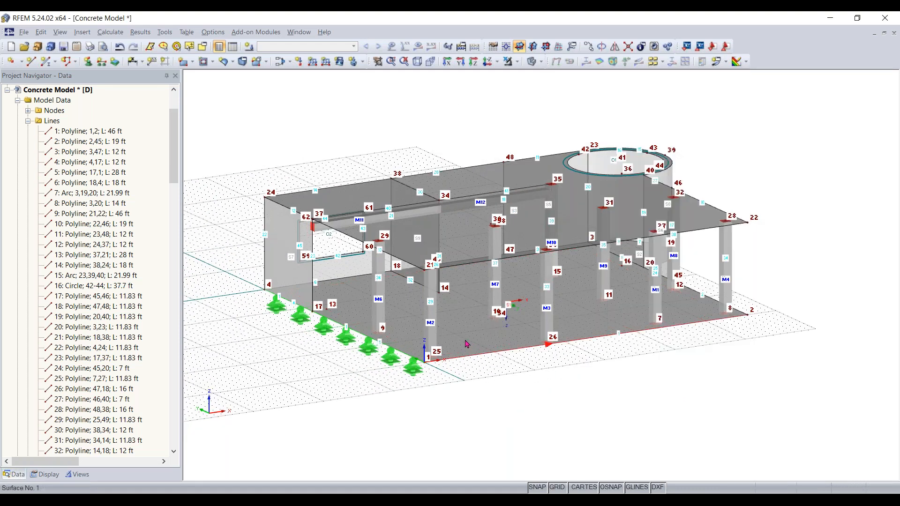
{"action": "left_click", "coordinate": [467, 343]}
{"action": "double_click", "coordinate": [466, 343]}
{"action": "left_click", "coordinate": [313, 128]}
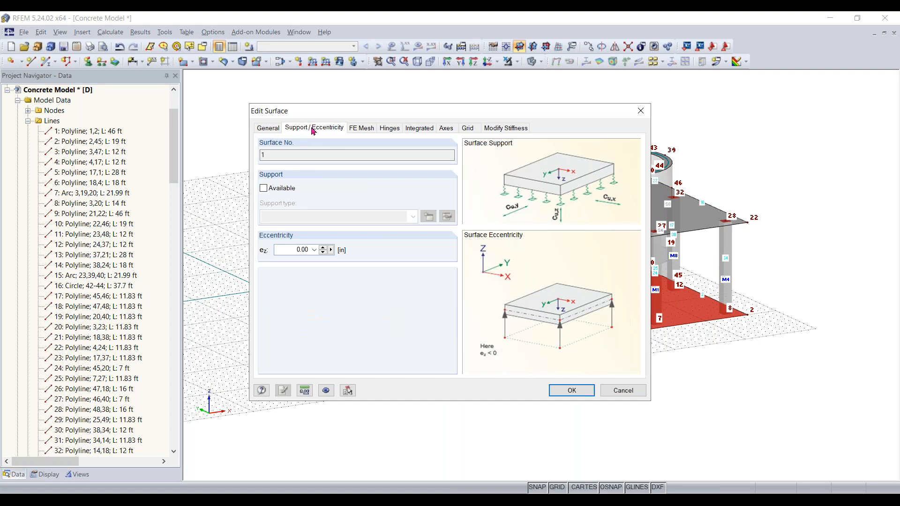
{"action": "left_click", "coordinate": [276, 188]}
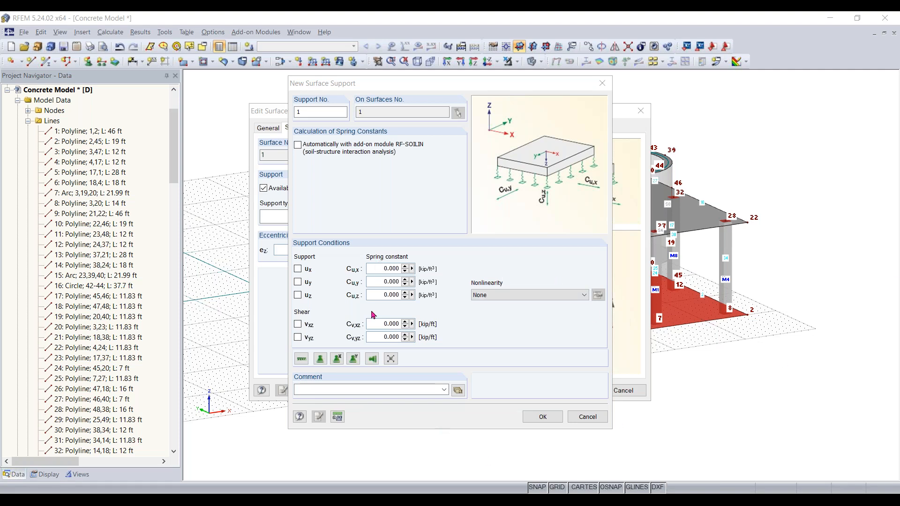
- Set the surface support's spring constants Cu,x, Cu,y and Cu,z to 640 kip/ft³ each
{"action": "left_click", "coordinate": [373, 269]}
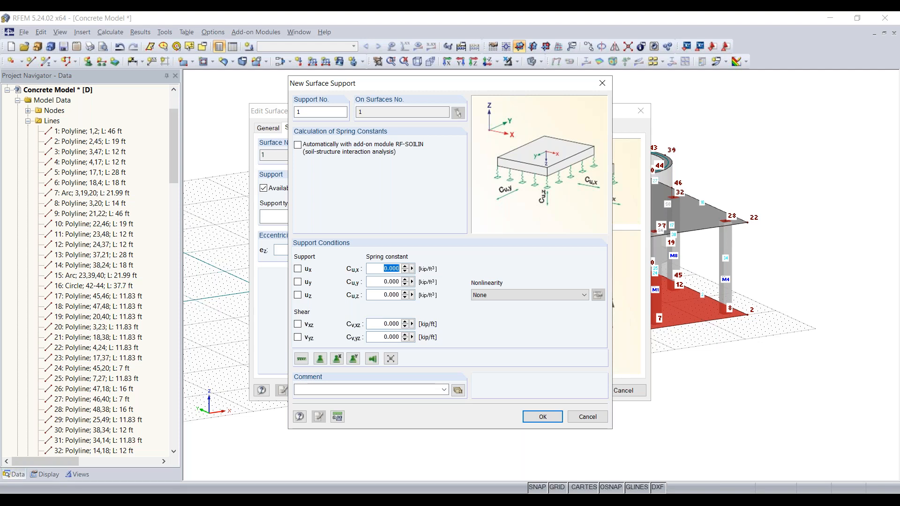
{"action": "type", "text": "640"}
{"action": "left_click", "coordinate": [380, 281]}
{"action": "type", "text": "640"}
{"action": "left_click", "coordinate": [378, 296]}
{"action": "type", "text": "640"}
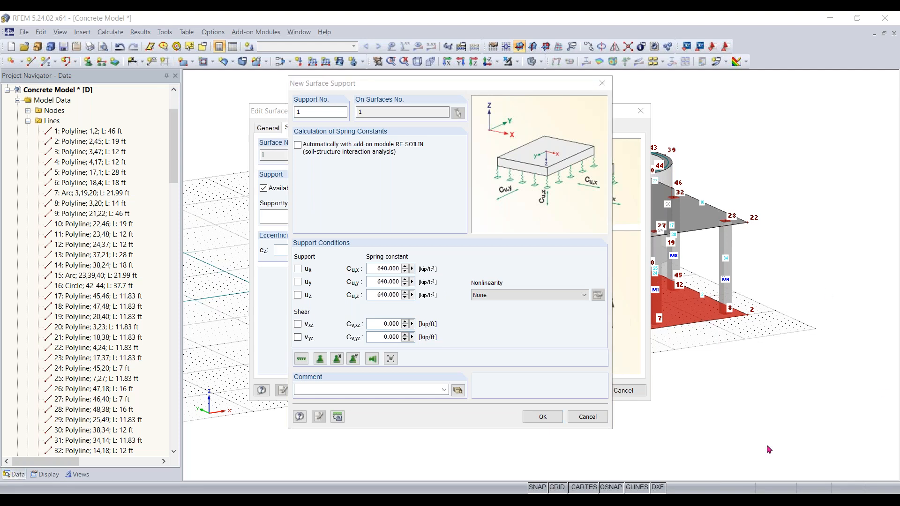
- Set the surface support's shear spring constants Cv,xz and Cv,yz to 32 kip/ft each
{"action": "left_click", "coordinate": [392, 324]}
{"action": "type", "text": "32"}
{"action": "left_click", "coordinate": [380, 338]}
{"action": "type", "text": "32"}
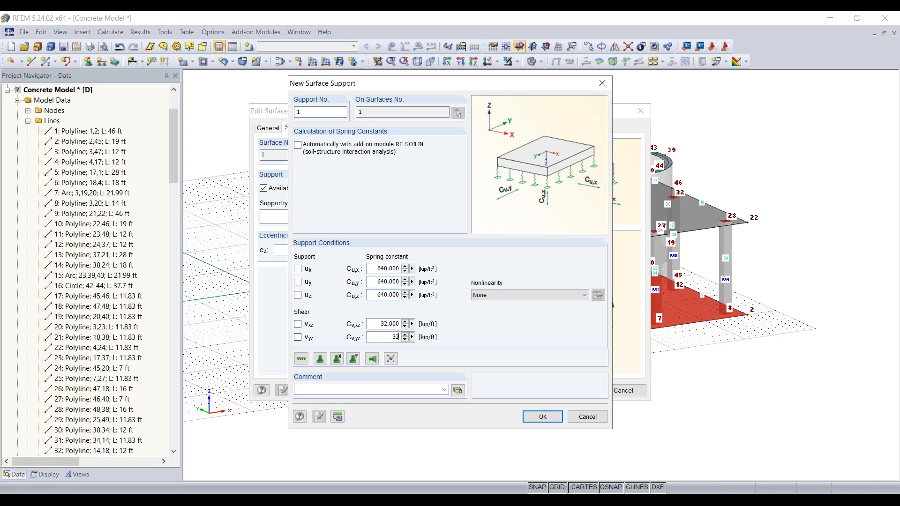
- Set the support nonlinearity to Failure if negative contact stress in z and apply the support to the lower slab
{"action": "left_click", "coordinate": [536, 295]}
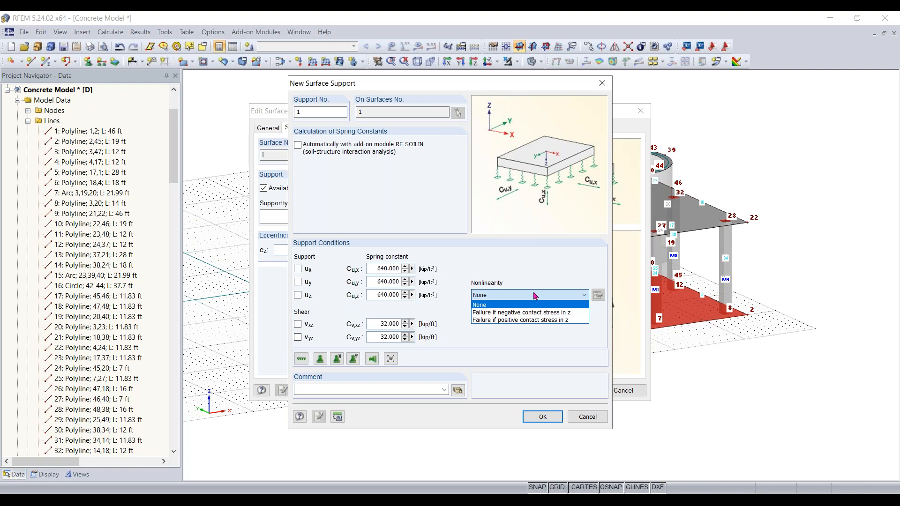
{"action": "left_click", "coordinate": [545, 314]}
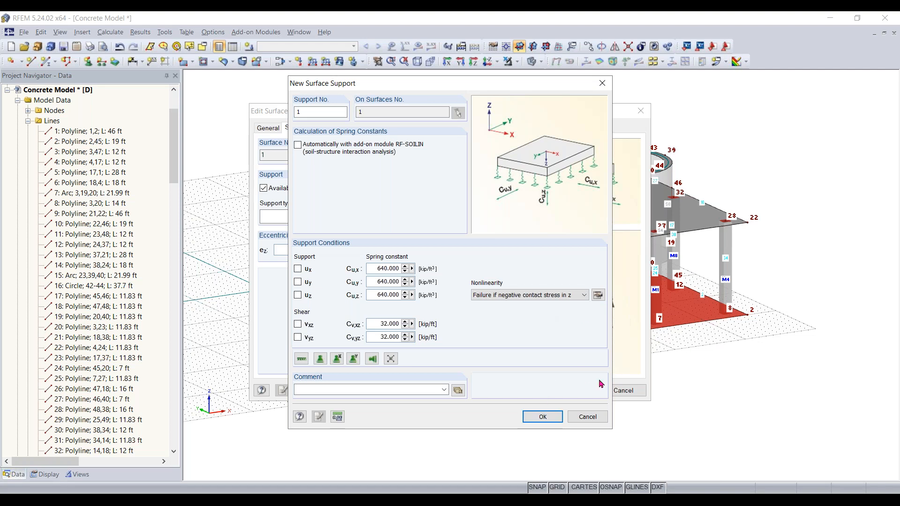
{"action": "left_click", "coordinate": [536, 419]}
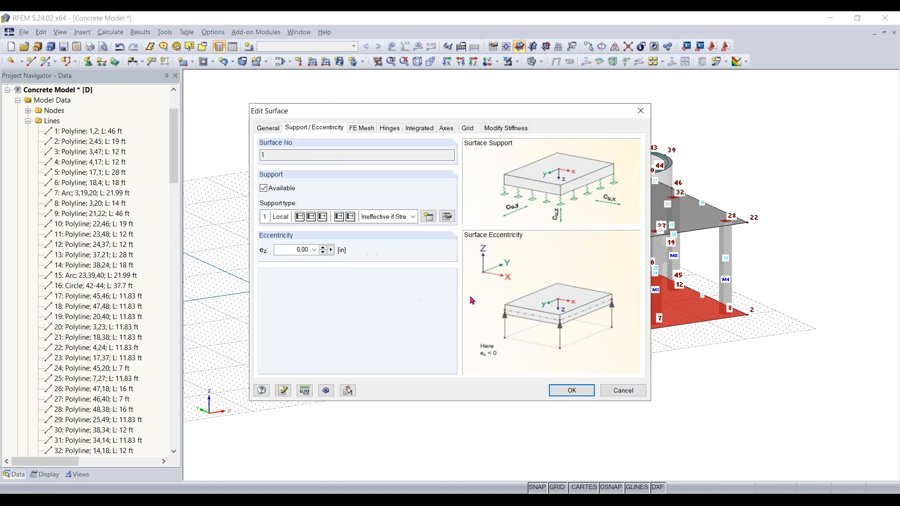
{"action": "left_click", "coordinate": [577, 391]}
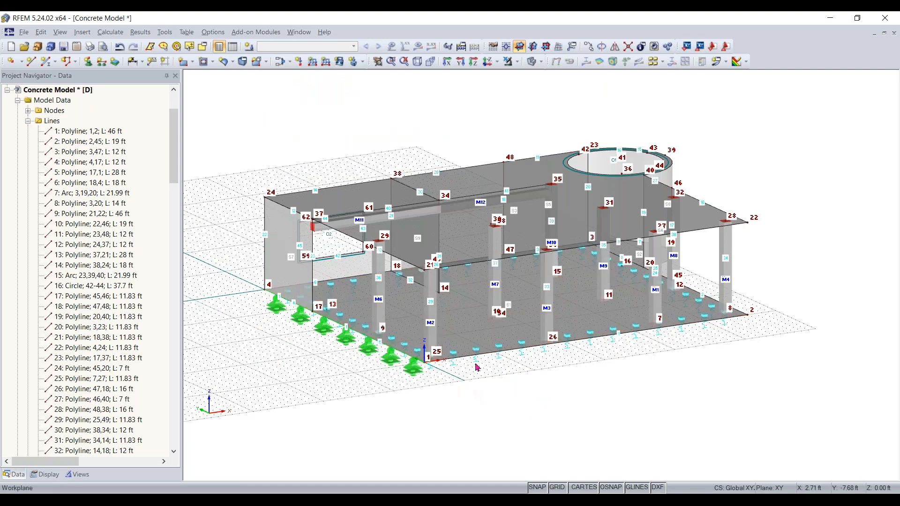
{"action": "scroll", "coordinate": [476, 380], "scroll_direction": "up", "scroll_amount": 5}
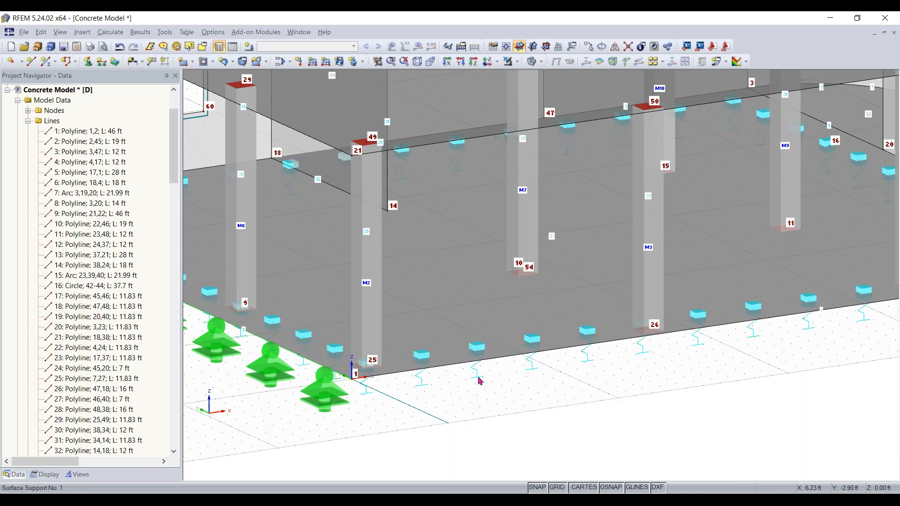
{"action": "scroll", "coordinate": [480, 380], "scroll_direction": "down", "scroll_amount": 2}
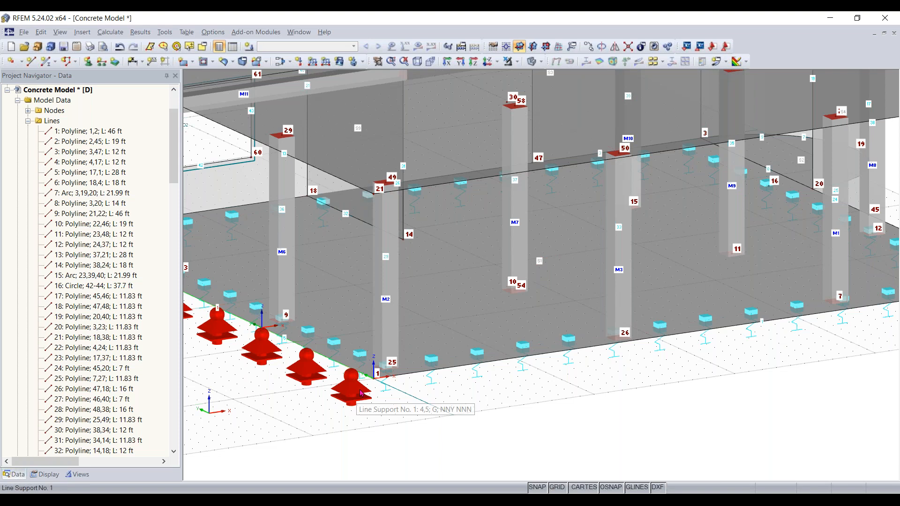
{"action": "scroll", "coordinate": [529, 384], "scroll_direction": "down", "scroll_amount": 5}
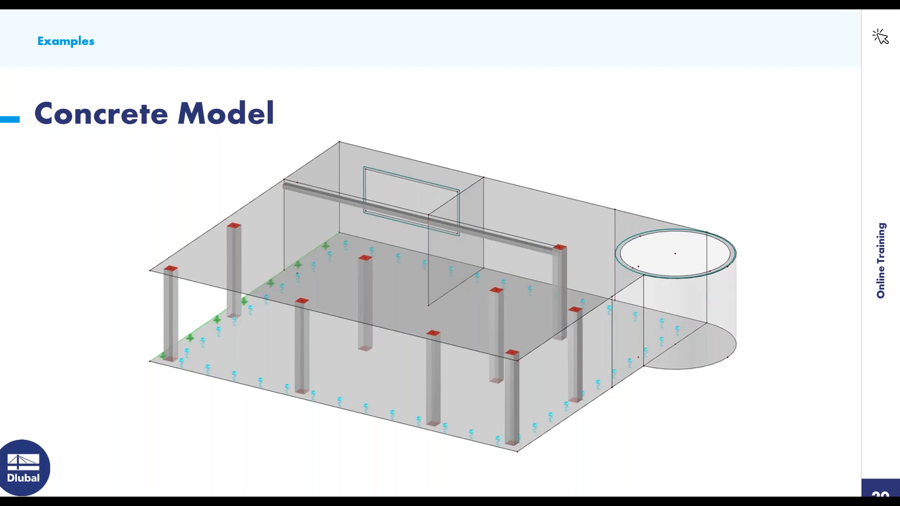
{"action": "key", "text": "Right"}
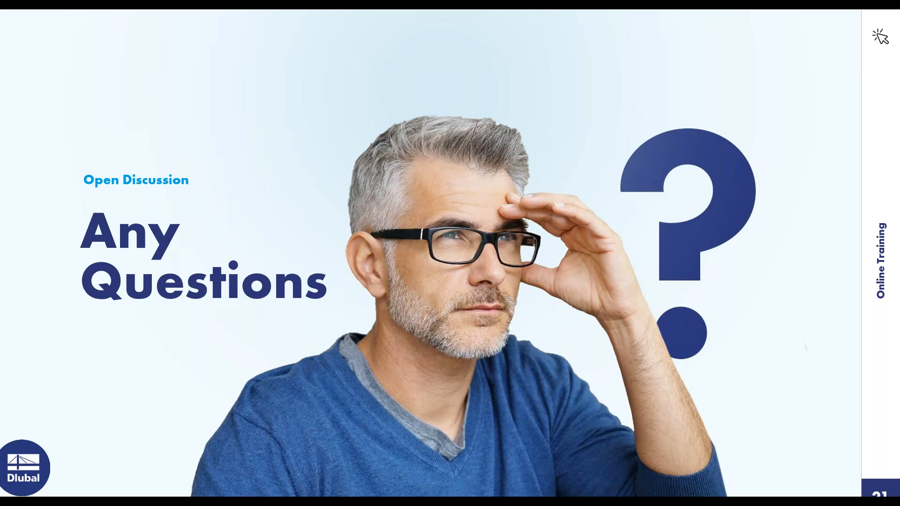